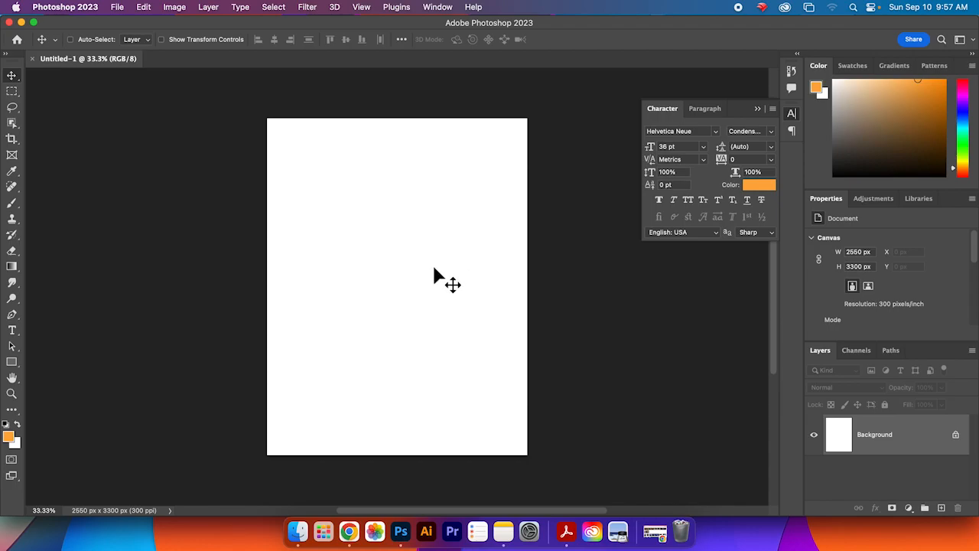
# Step: Rotate the canvas 90° clockwise, then undo the rotation
pyautogui.click(184, 10)
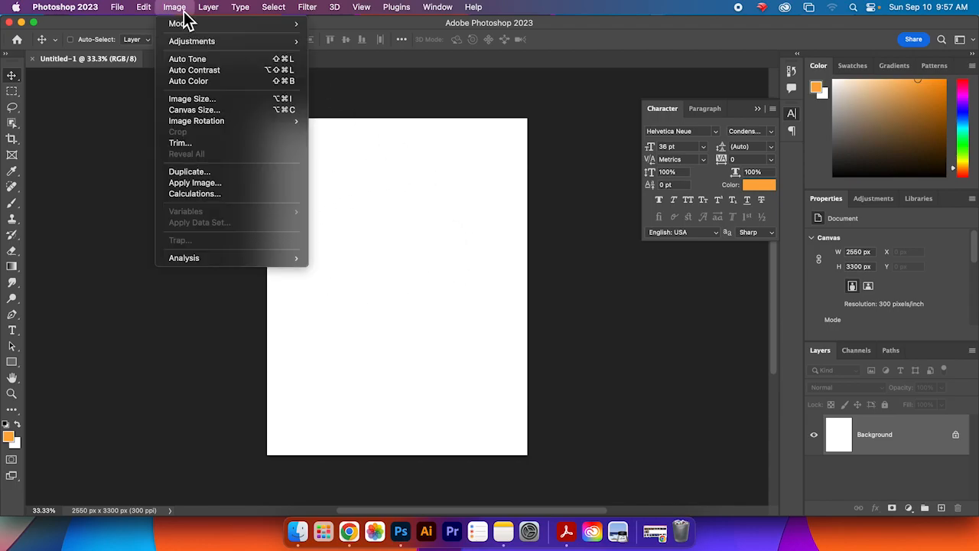
pyautogui.moveTo(268, 126)
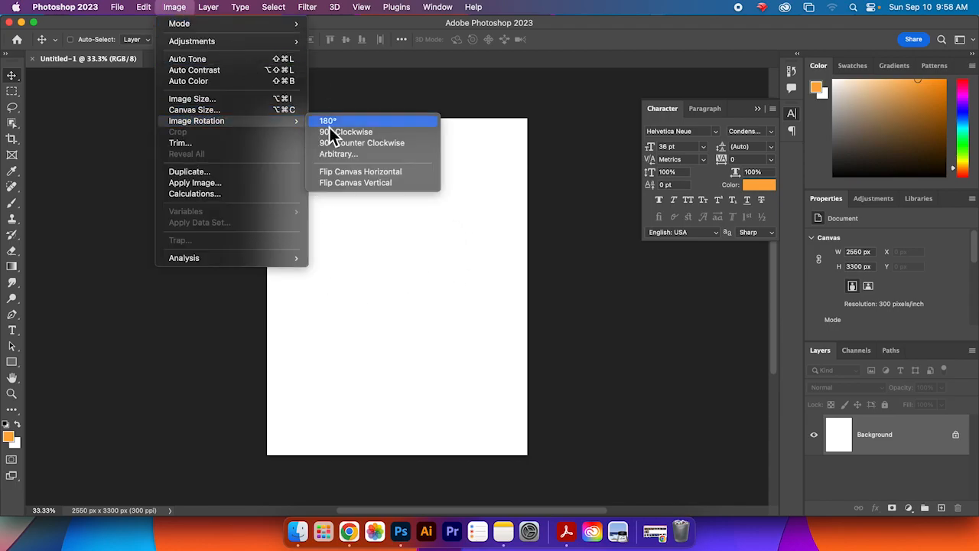
pyautogui.click(405, 138)
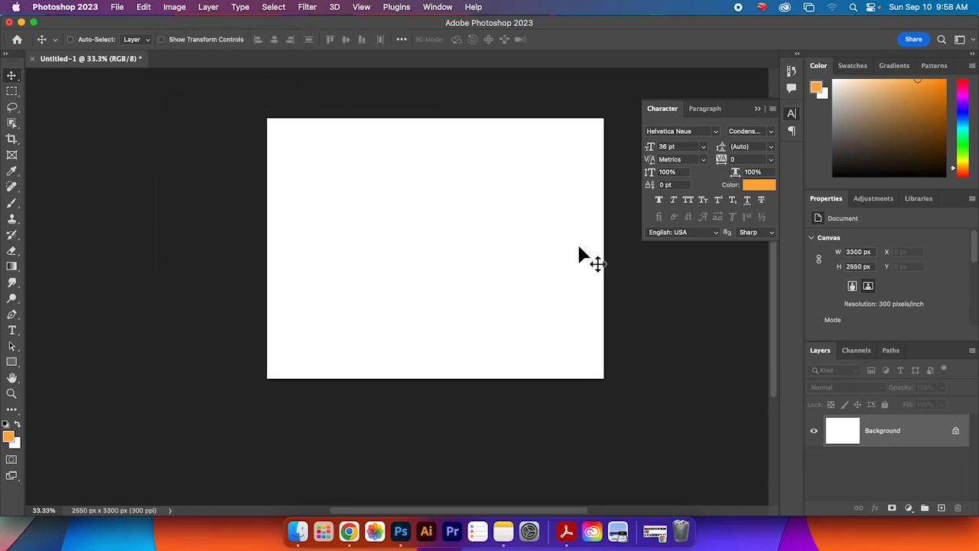
pyautogui.moveTo(495, 208); pyautogui.dragTo(483, 243)
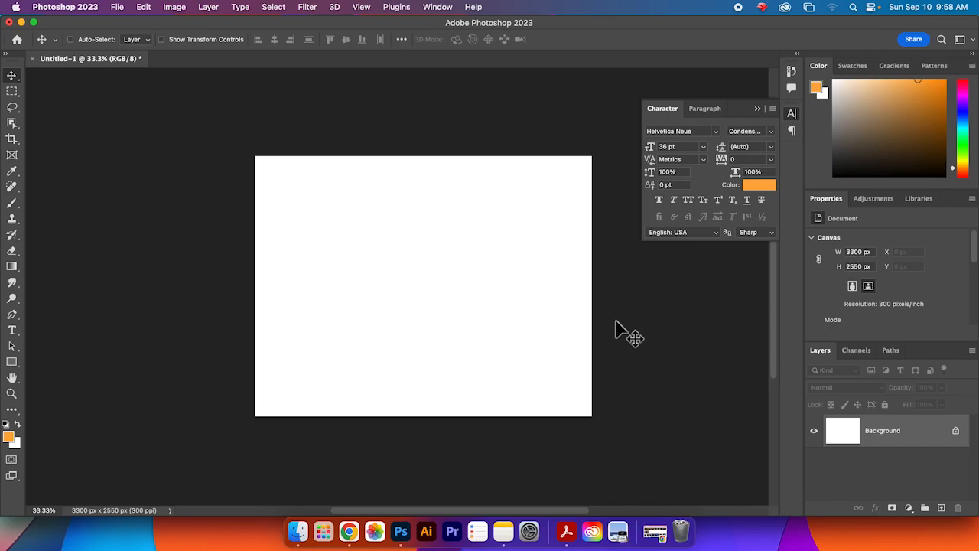
pyautogui.press('super+z')
pyautogui.moveTo(535, 326); pyautogui.dragTo(560, 309)
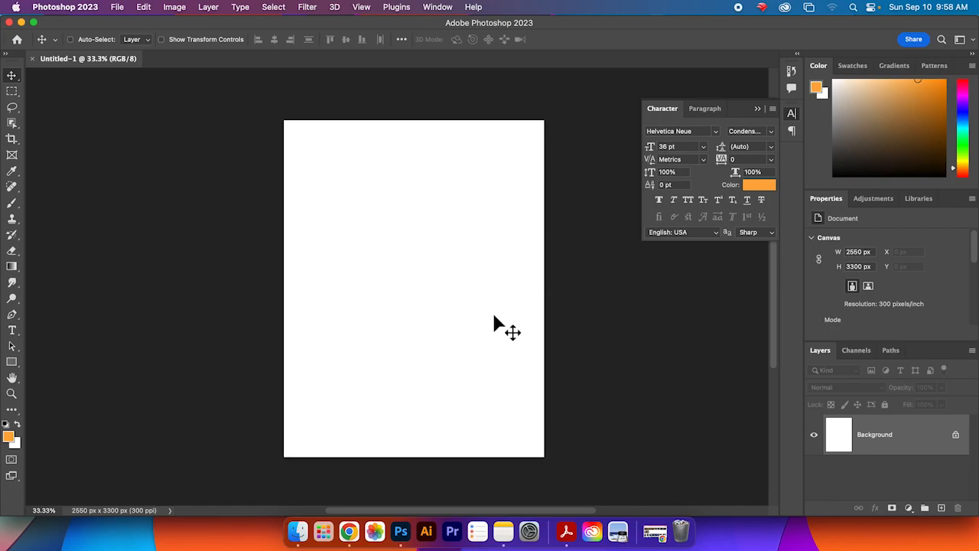
# Step: Minimize Photoshop and create a new folder on the desktop named dream photos
pyautogui.click(21, 22)
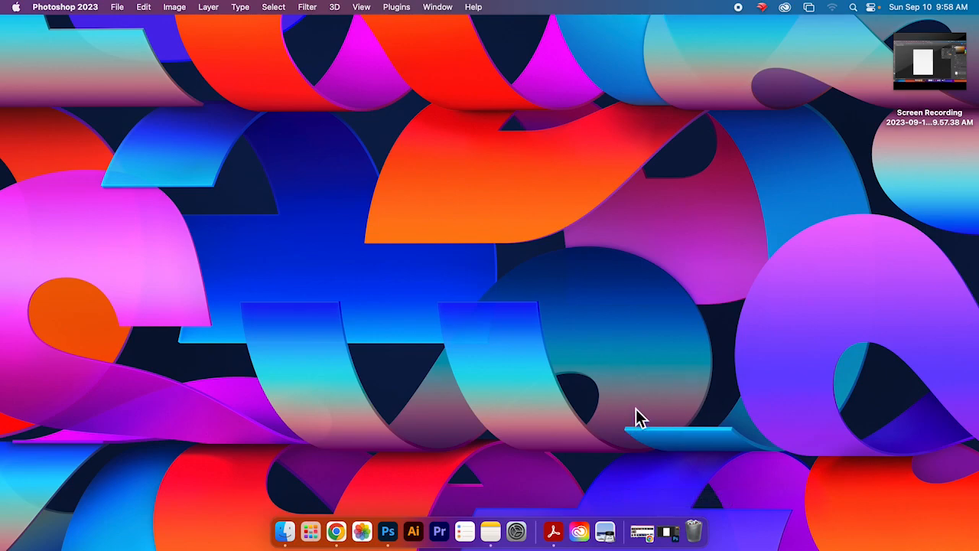
pyautogui.rightClick(725, 304)
pyautogui.click(667, 292)
pyautogui.click(77, 9)
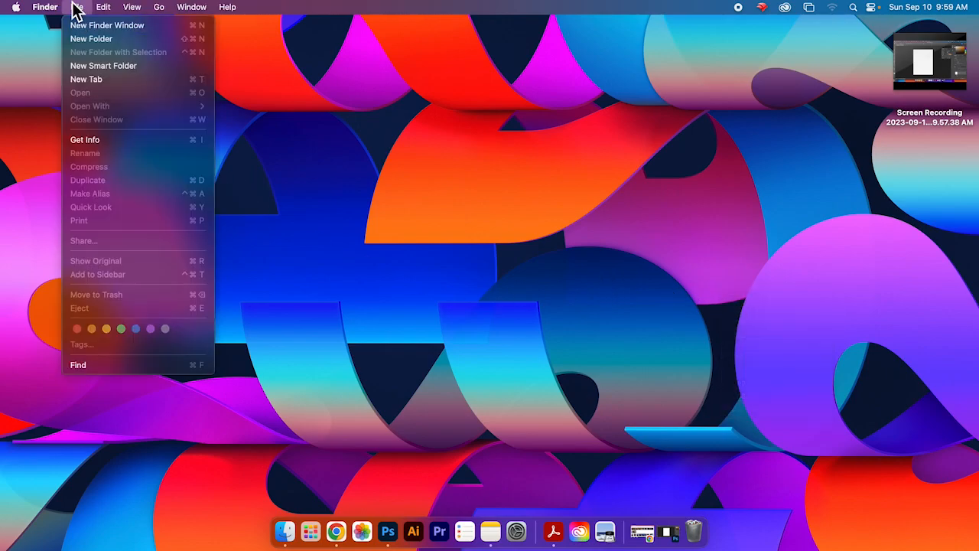
pyautogui.click(319, 64)
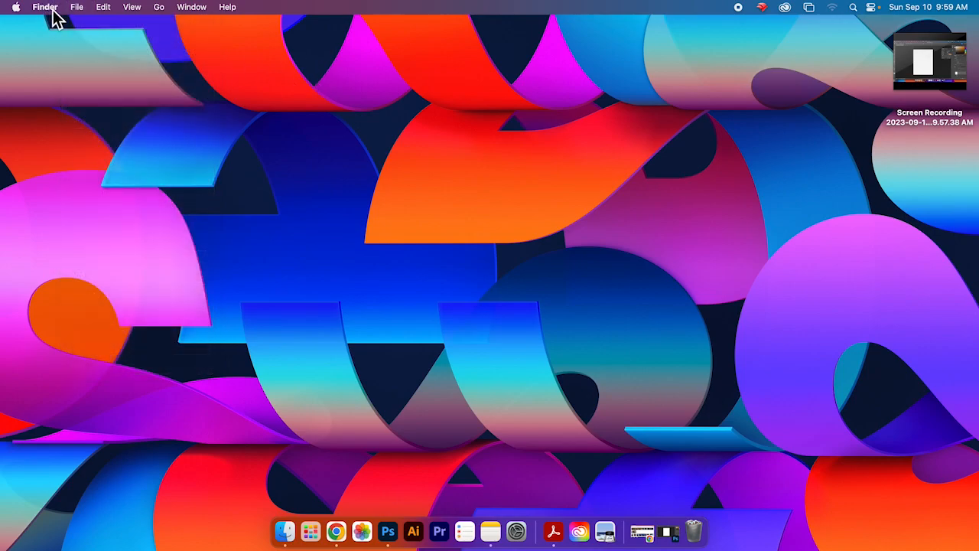
pyautogui.click(82, 9)
pyautogui.click(82, 38)
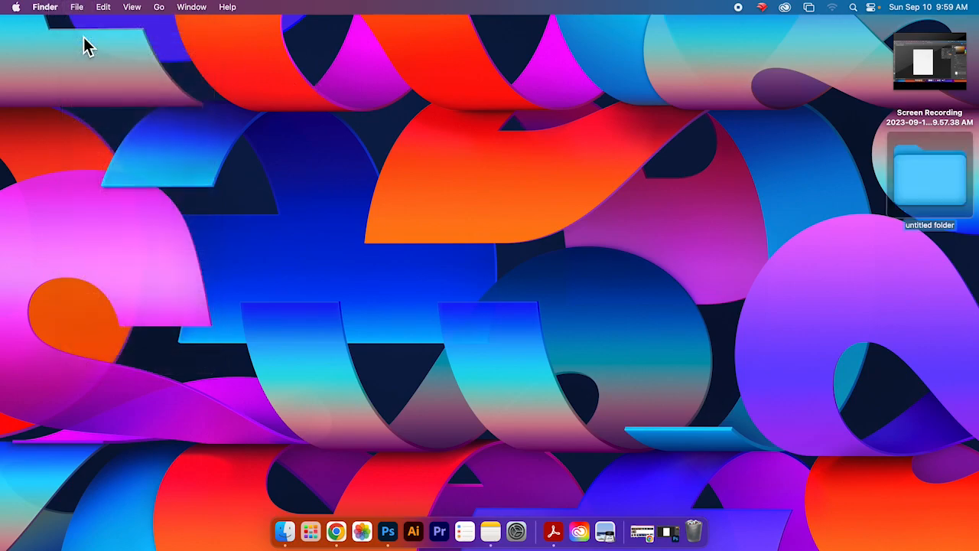
pyautogui.write('dream photos')
pyautogui.press('Return')
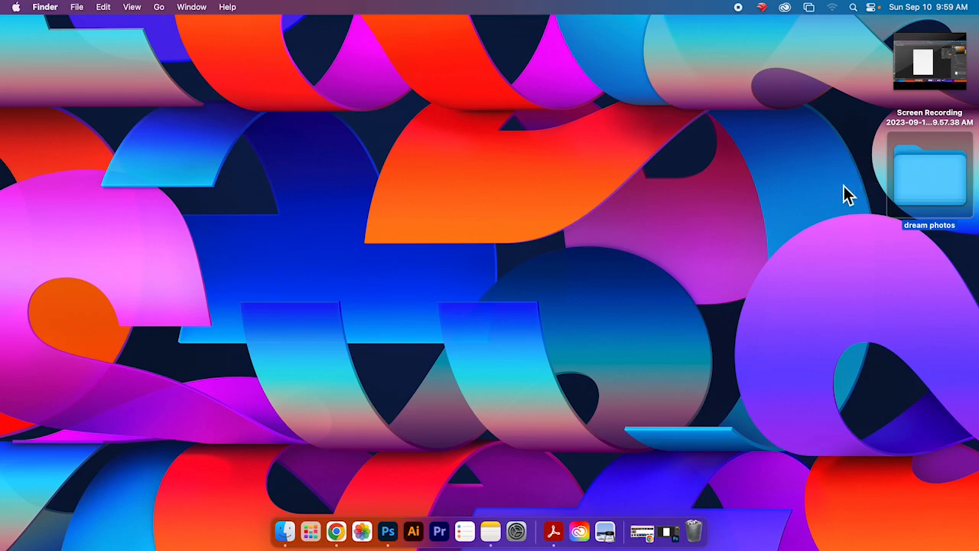
# Step: Open the Dream folder inside Documents > Assignments in a Finder window
pyautogui.moveTo(952, 198)
pyautogui.mouseDown()
pyautogui.moveTo(929, 207)
pyautogui.moveTo(946, 194)
pyautogui.mouseUp()
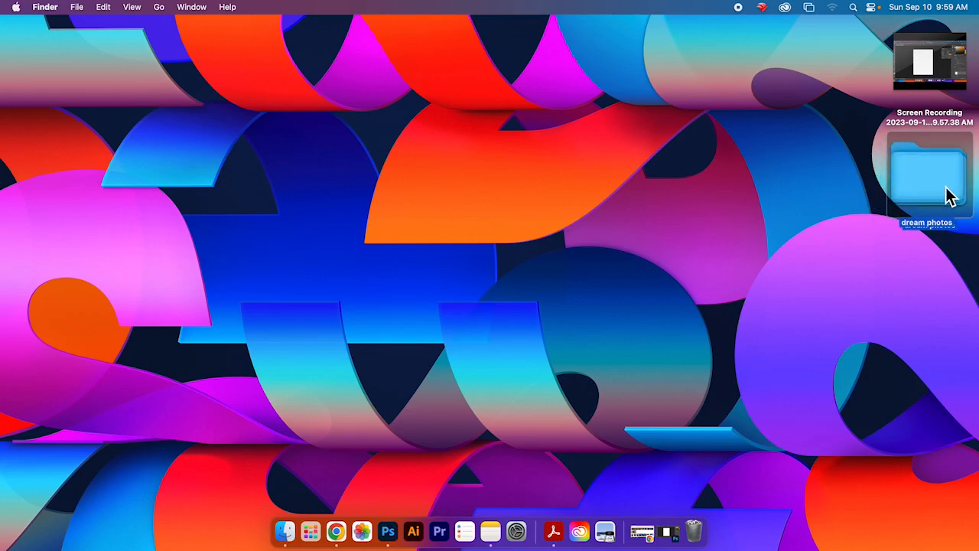
pyautogui.click(285, 532)
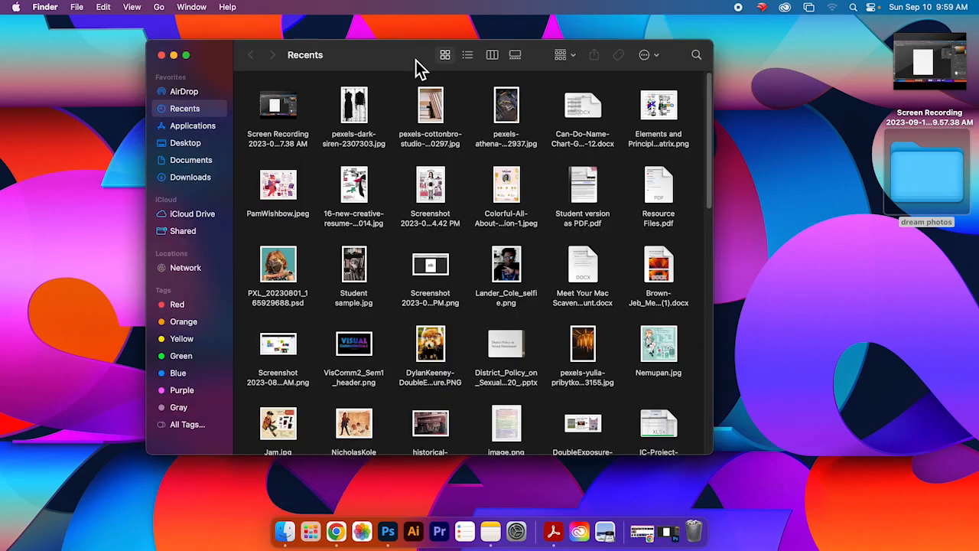
pyautogui.moveTo(417, 61); pyautogui.dragTo(466, 60)
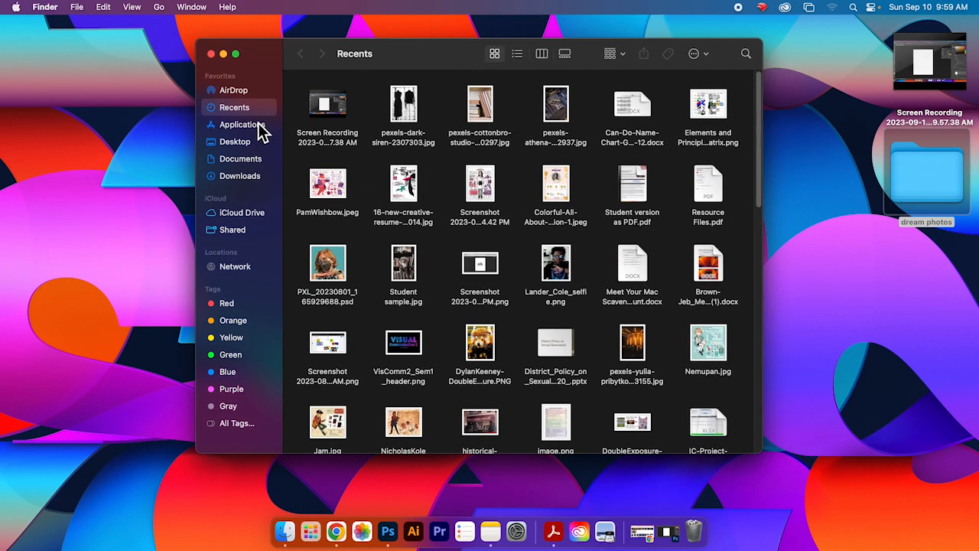
pyautogui.moveTo(758, 138)
pyautogui.mouseDown()
pyautogui.moveTo(760, 156)
pyautogui.moveTo(761, 125)
pyautogui.mouseUp()
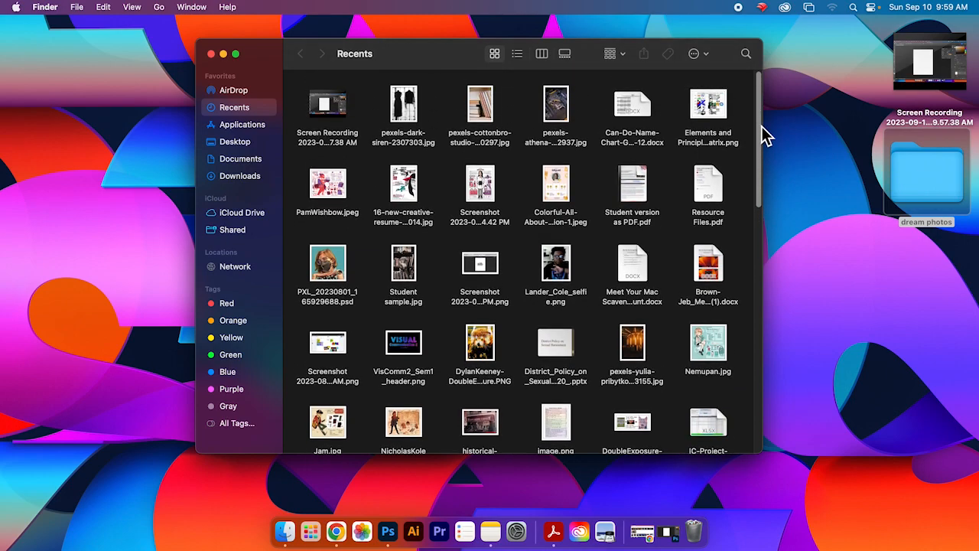
pyautogui.click(257, 165)
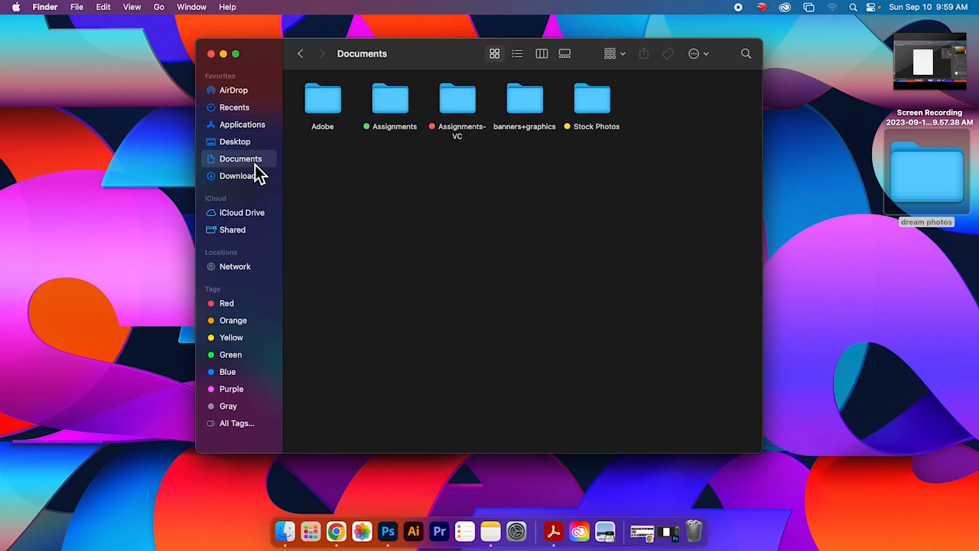
pyautogui.doubleClick(411, 111)
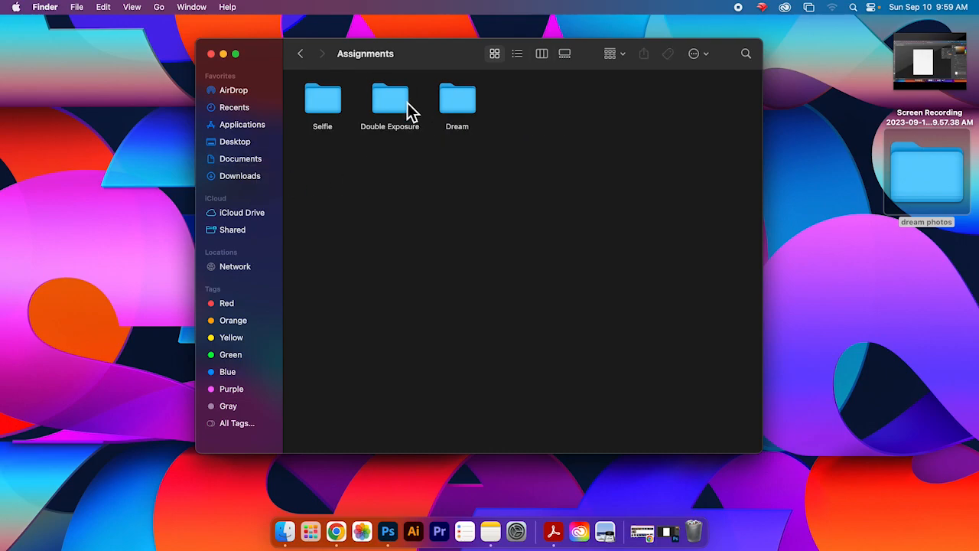
pyautogui.doubleClick(467, 112)
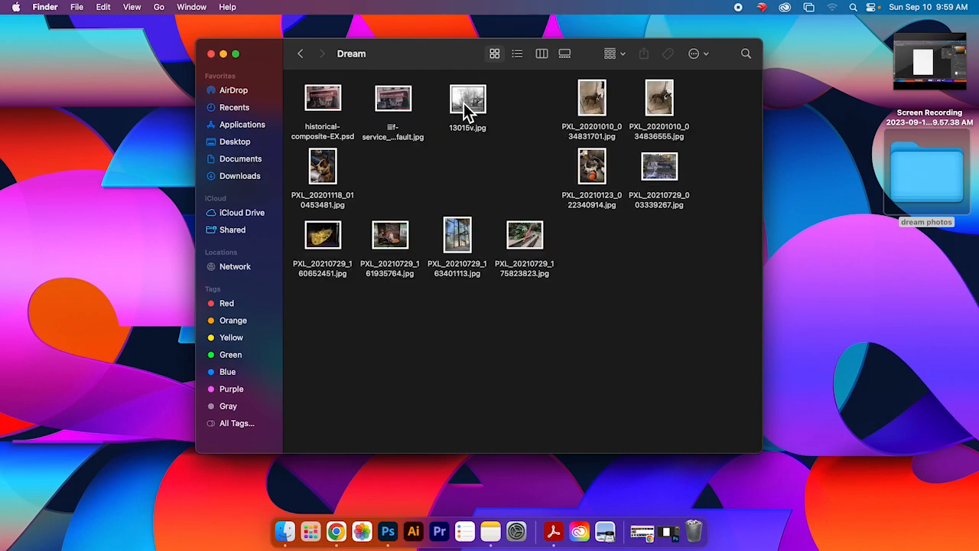
# Step: Move the PXL photos from the Dream folder into the dream photos desktop folder
pyautogui.moveTo(601, 114); pyautogui.dragTo(559, 122)
pyautogui.moveTo(656, 115); pyautogui.dragTo(606, 120)
pyautogui.moveTo(595, 170); pyautogui.dragTo(528, 172)
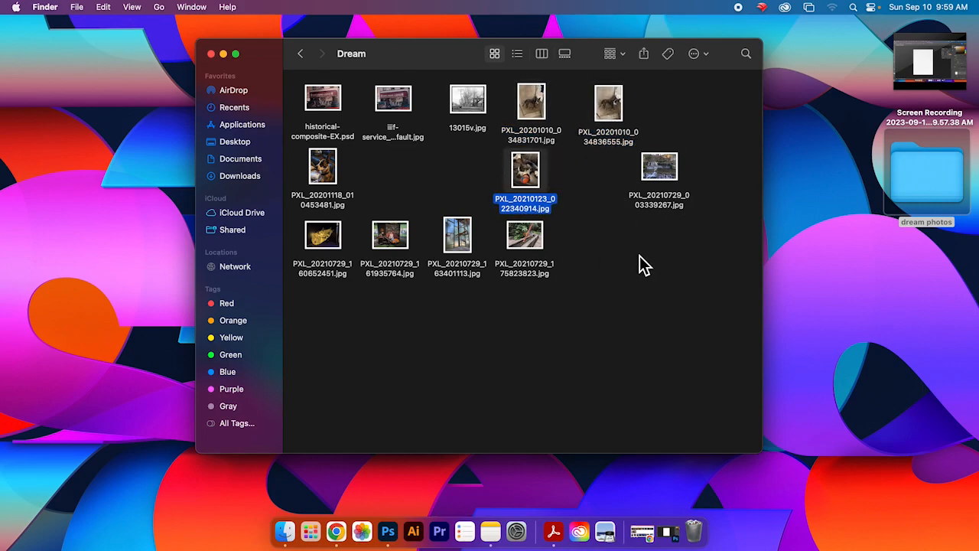
pyautogui.moveTo(554, 141); pyautogui.dragTo(926, 188)
pyautogui.moveTo(623, 119); pyautogui.dragTo(927, 197)
pyautogui.moveTo(646, 175); pyautogui.dragTo(924, 186)
pyautogui.moveTo(658, 168); pyautogui.dragTo(936, 196)
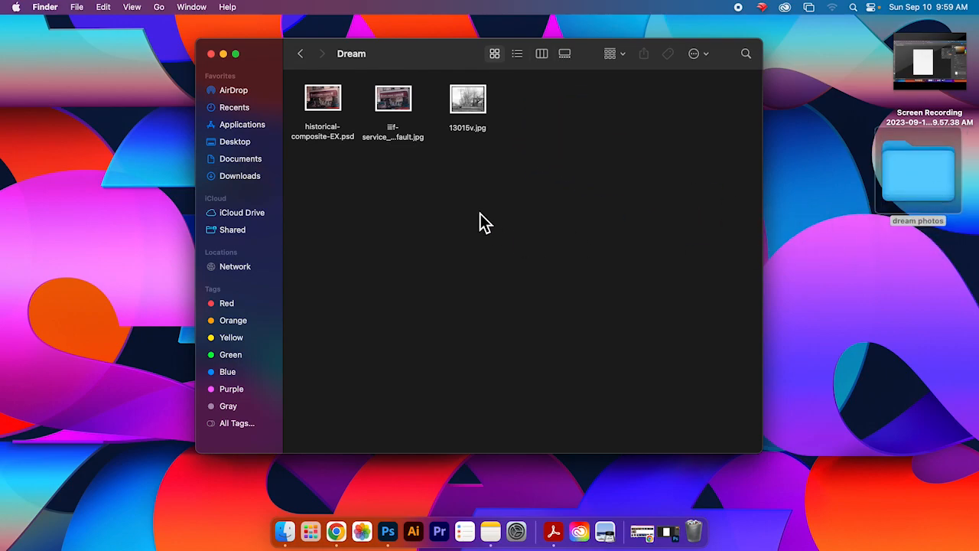
# Step: Navigate back through Assignments and Documents to open the places folder inside Stock Photos
pyautogui.moveTo(386, 57); pyautogui.dragTo(386, 57)
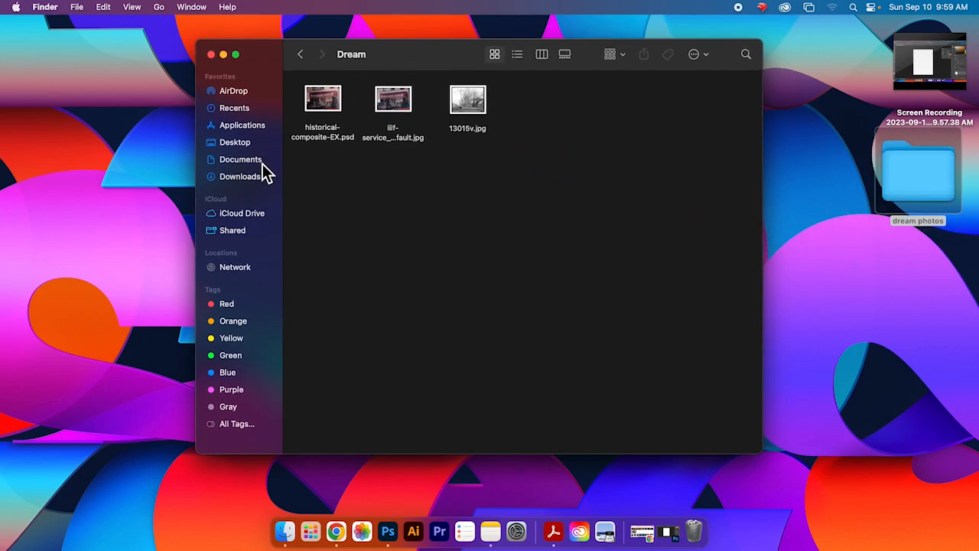
pyautogui.click(301, 55)
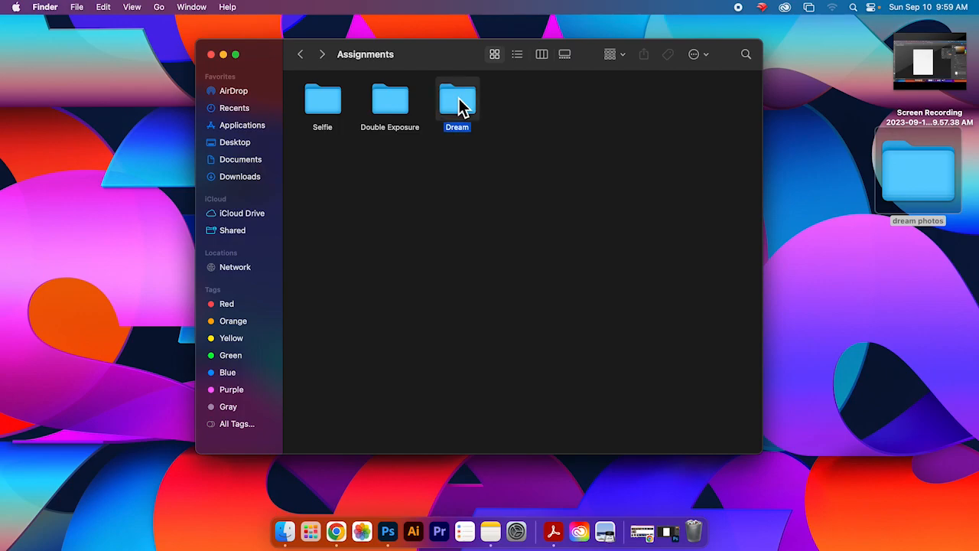
pyautogui.doubleClick(459, 104)
pyautogui.click(302, 59)
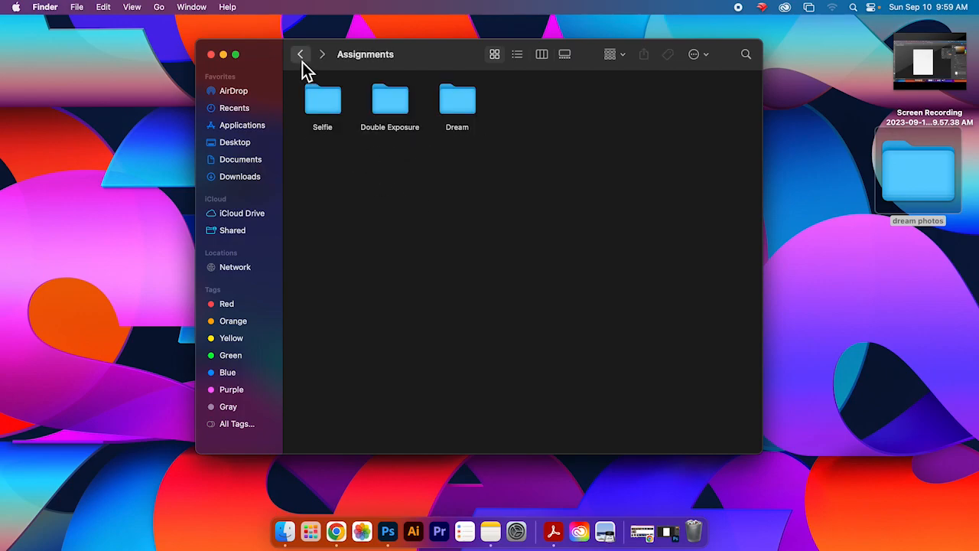
pyautogui.click(303, 62)
pyautogui.click(603, 117)
pyautogui.doubleClick(603, 116)
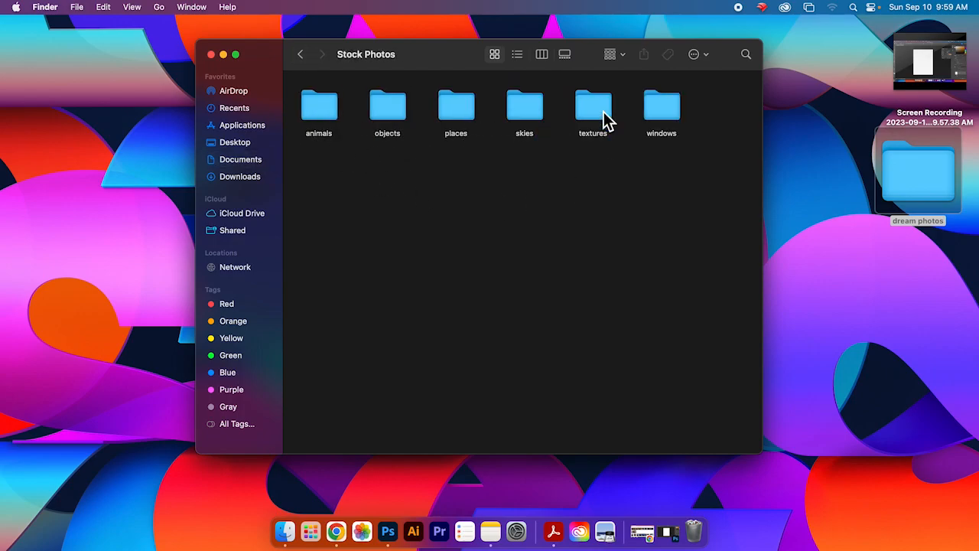
pyautogui.doubleClick(317, 111)
pyautogui.click(301, 54)
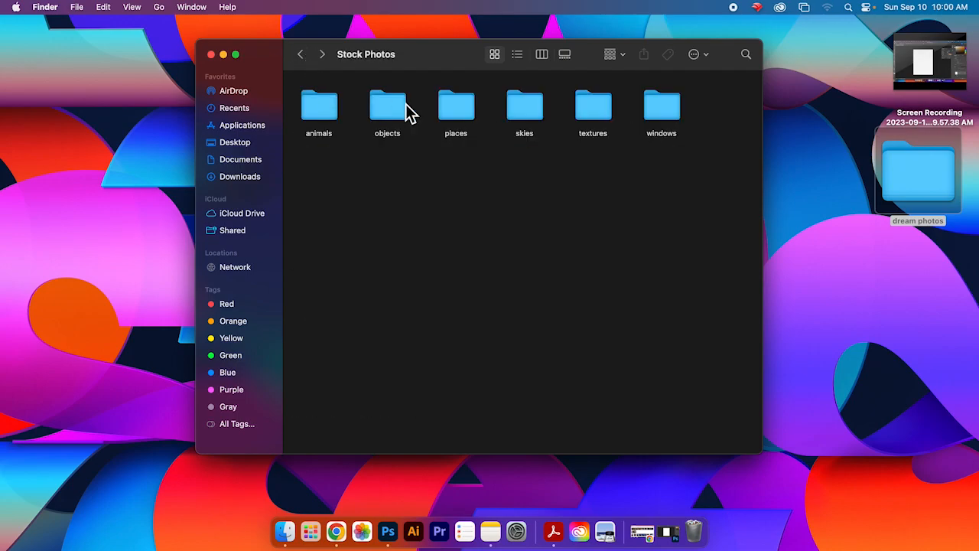
pyautogui.doubleClick(456, 113)
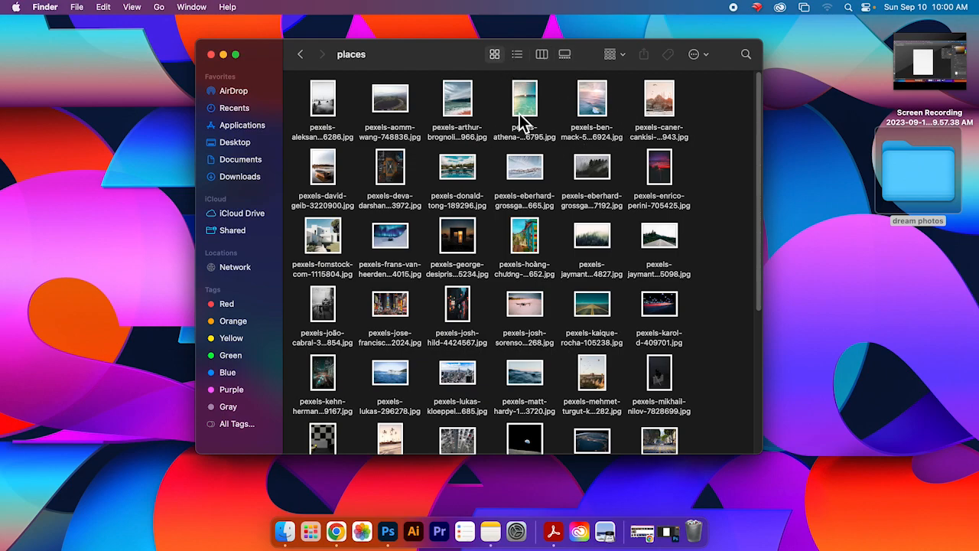
# Step: Switch the places folder window to gallery view
pyautogui.click(516, 56)
pyautogui.click(492, 56)
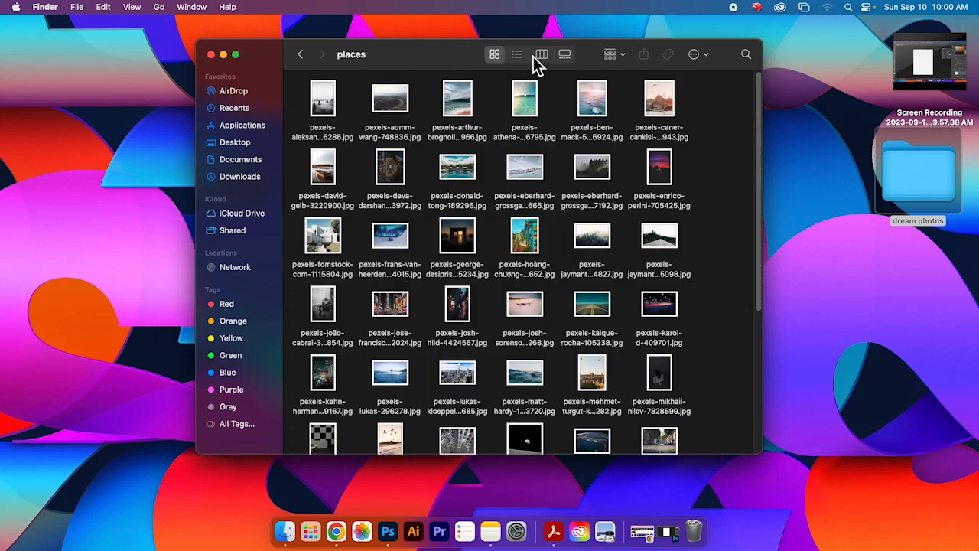
pyautogui.click(564, 55)
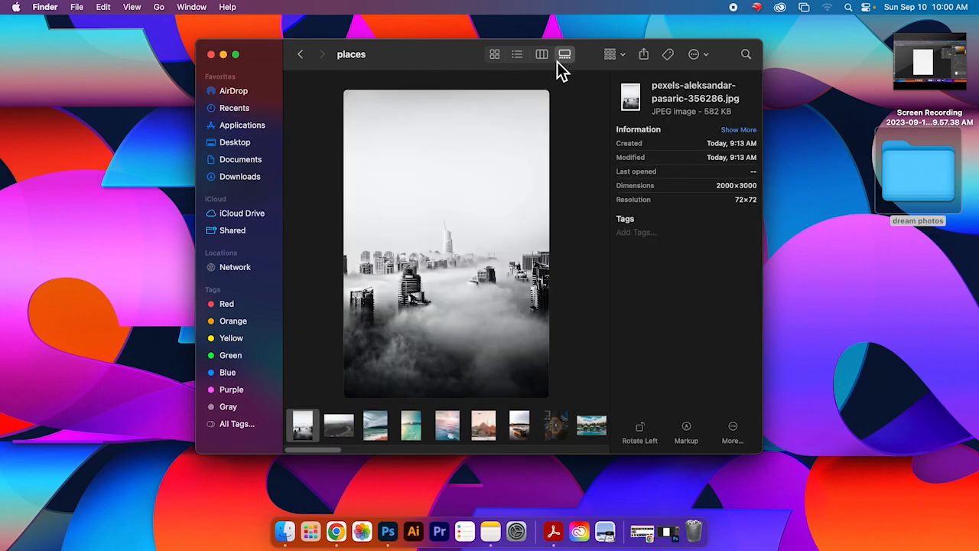
# Step: Browse the photos in the places folder's gallery strip to choose candidate images
pyautogui.click(412, 429)
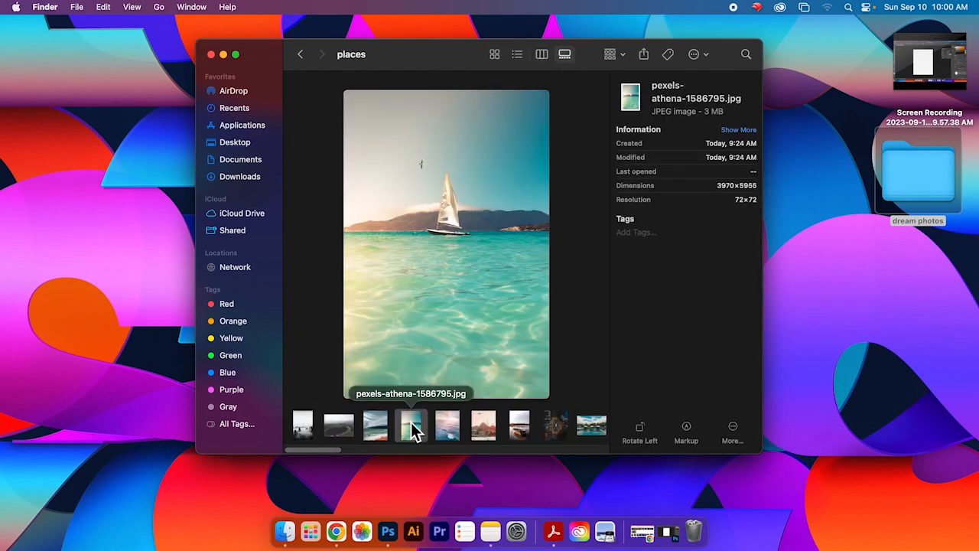
pyautogui.click(451, 433)
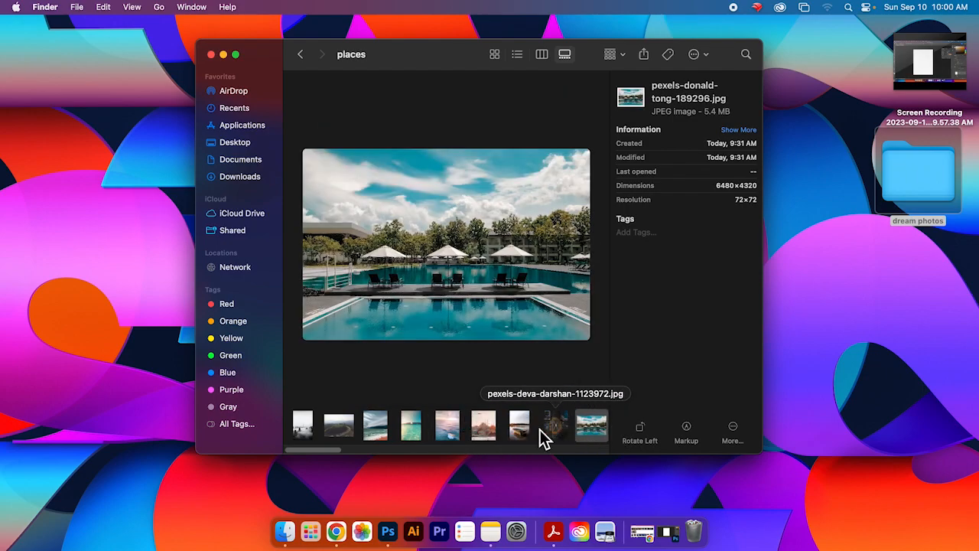
pyautogui.hscroll(5, 345, 446)
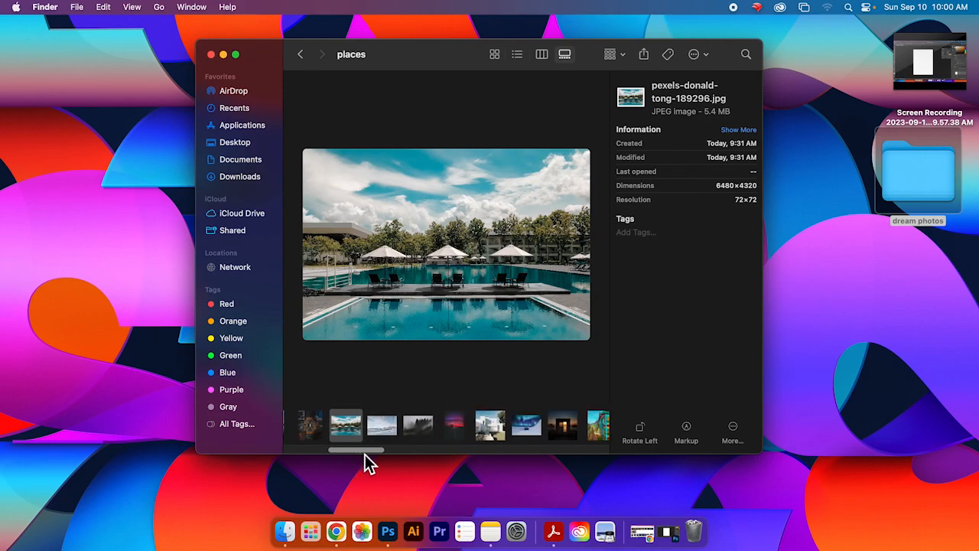
pyautogui.click(373, 434)
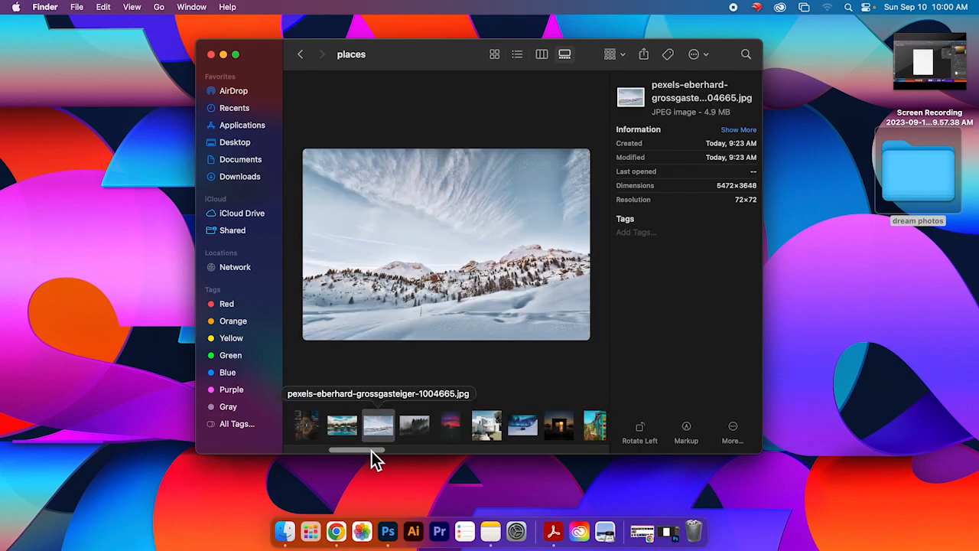
pyautogui.moveTo(374, 450); pyautogui.dragTo(389, 450)
pyautogui.click(389, 430)
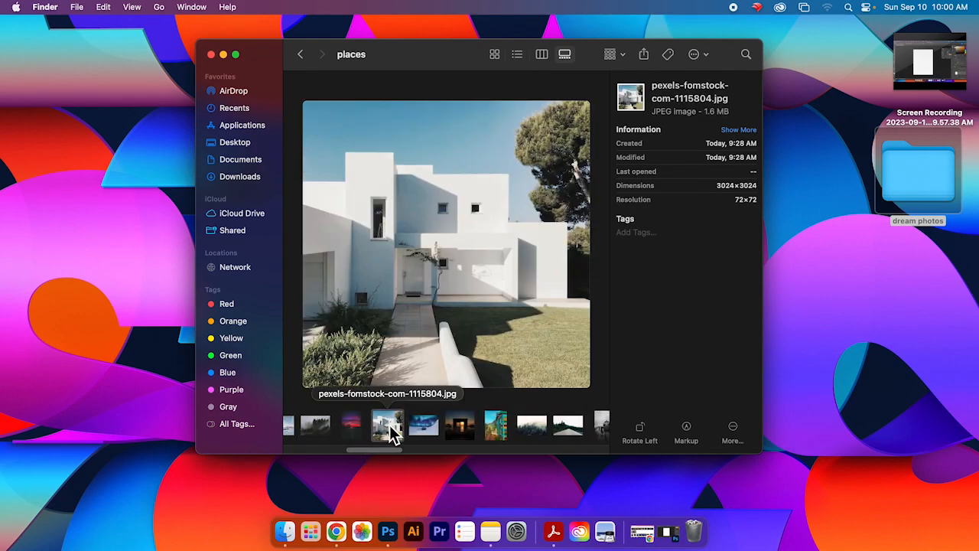
pyautogui.moveTo(387, 451); pyautogui.dragTo(425, 451)
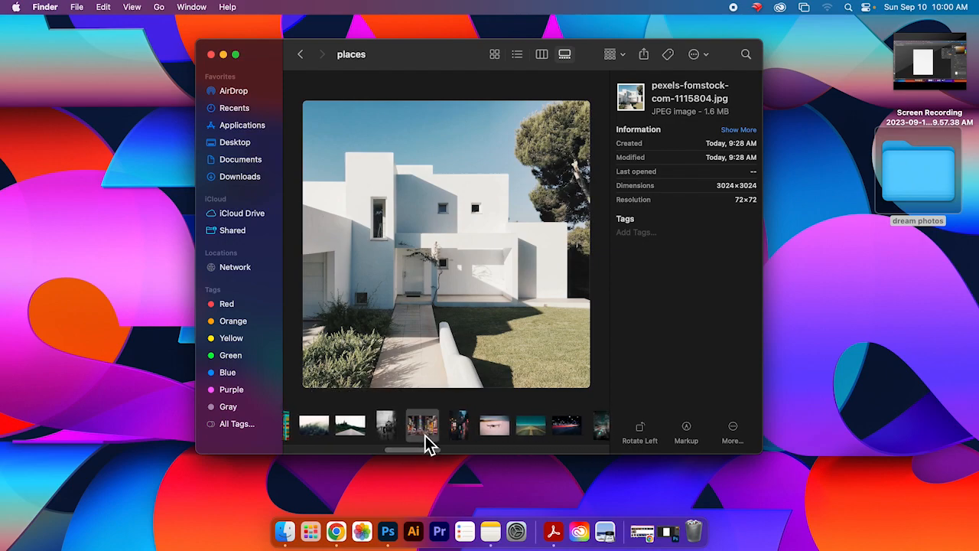
pyautogui.click(424, 436)
pyautogui.click(455, 430)
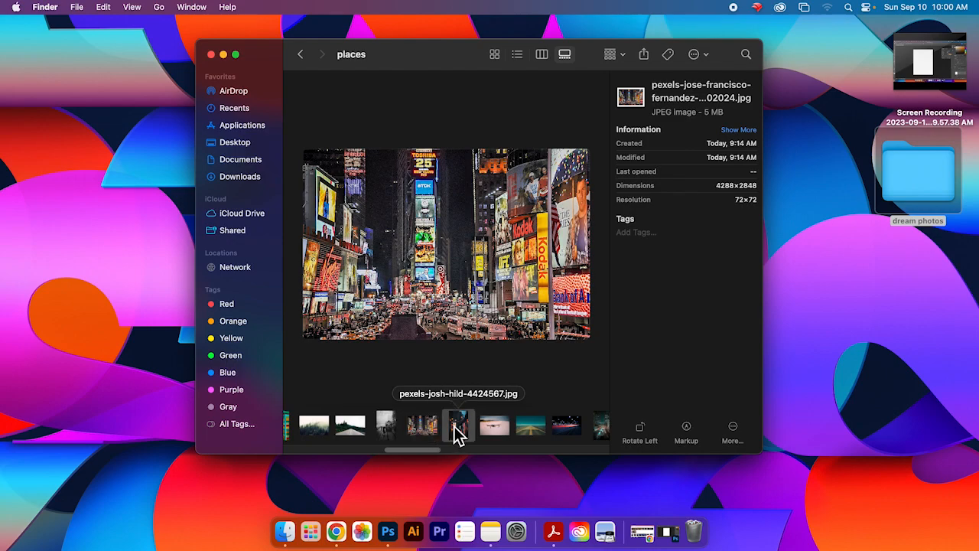
pyautogui.moveTo(428, 450); pyautogui.dragTo(472, 460)
pyautogui.hscroll(3, 469, 452)
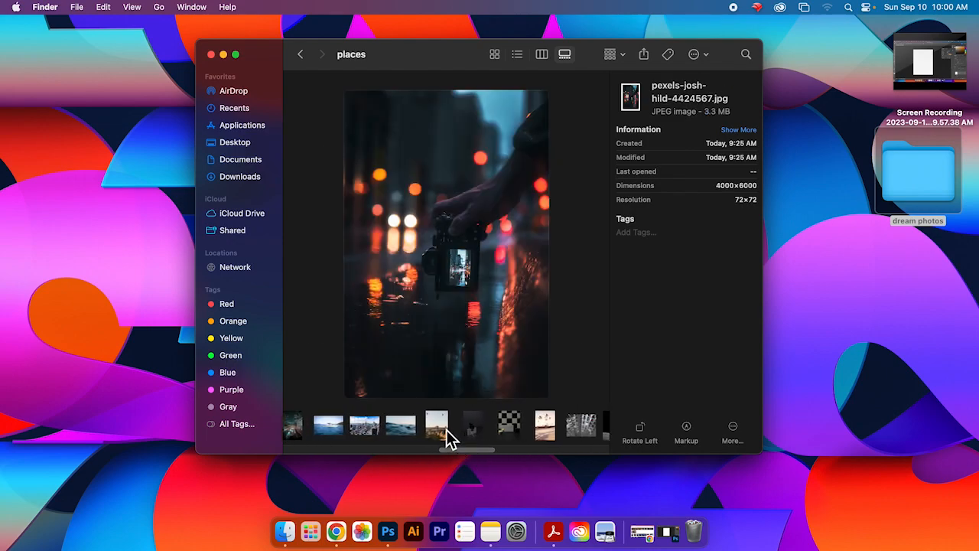
# Step: Move the hot air balloon landscape photo from places into the dream photos desktop folder
pyautogui.click(436, 426)
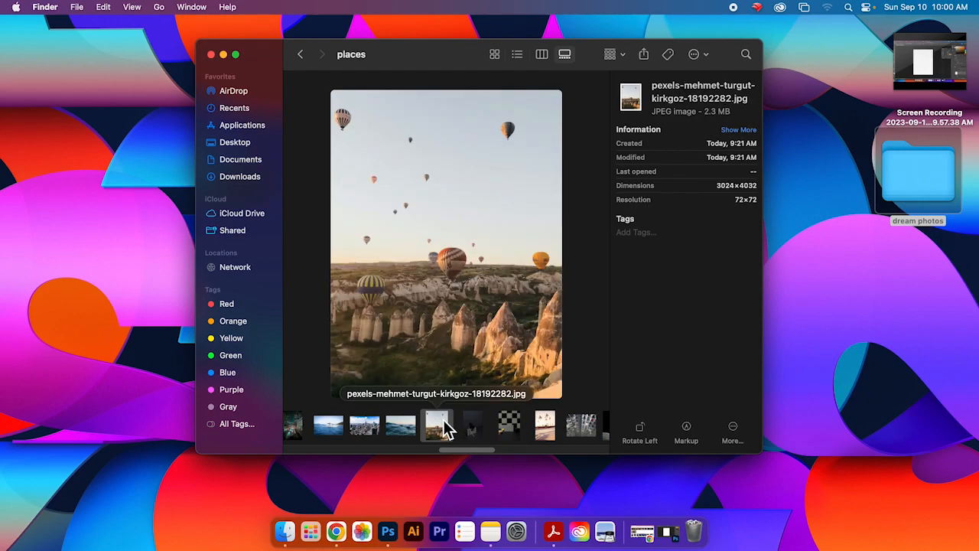
pyautogui.hscroll(-1, 471, 454)
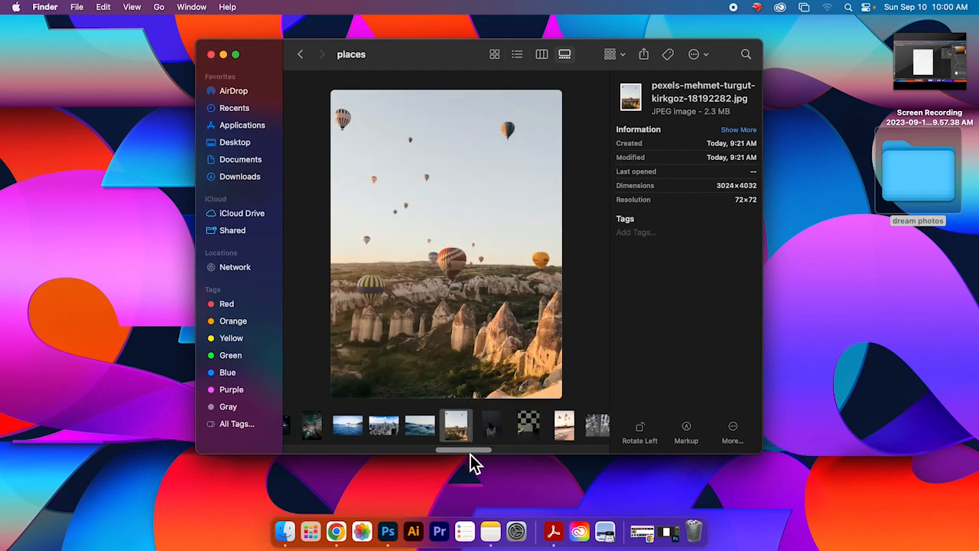
pyautogui.hscroll(1, 470, 454)
pyautogui.moveTo(448, 441); pyautogui.dragTo(921, 191)
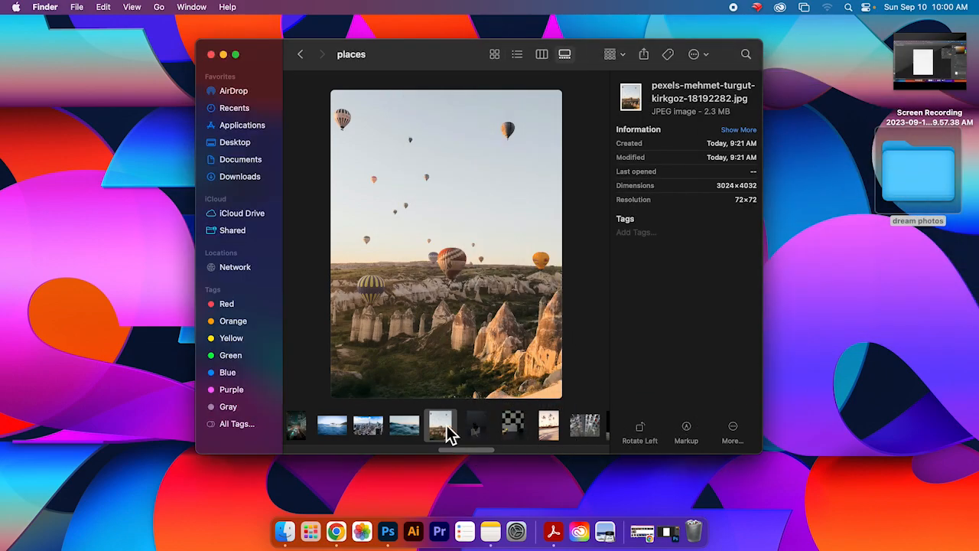
# Step: Open the dream photos folder in icon view and place its window beside the places window
pyautogui.doubleClick(934, 179)
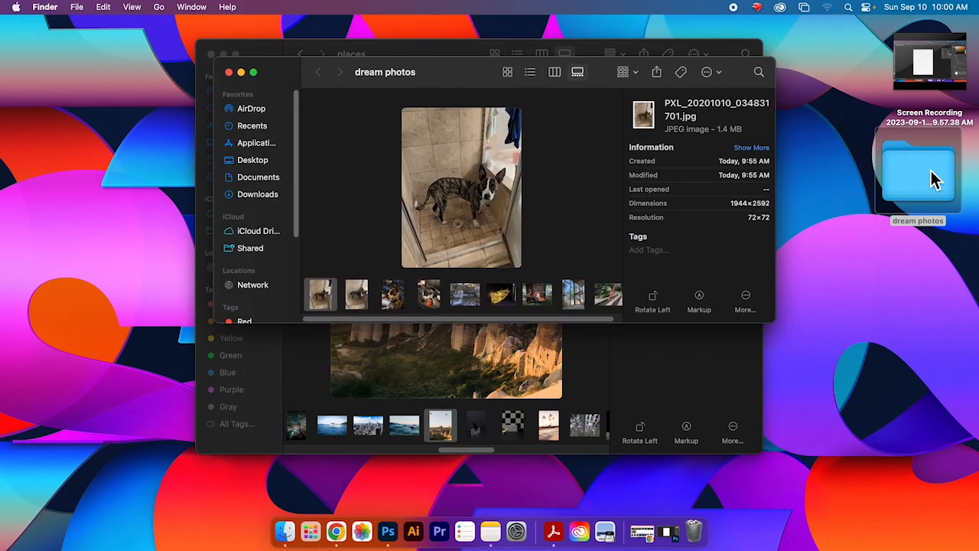
pyautogui.click(509, 71)
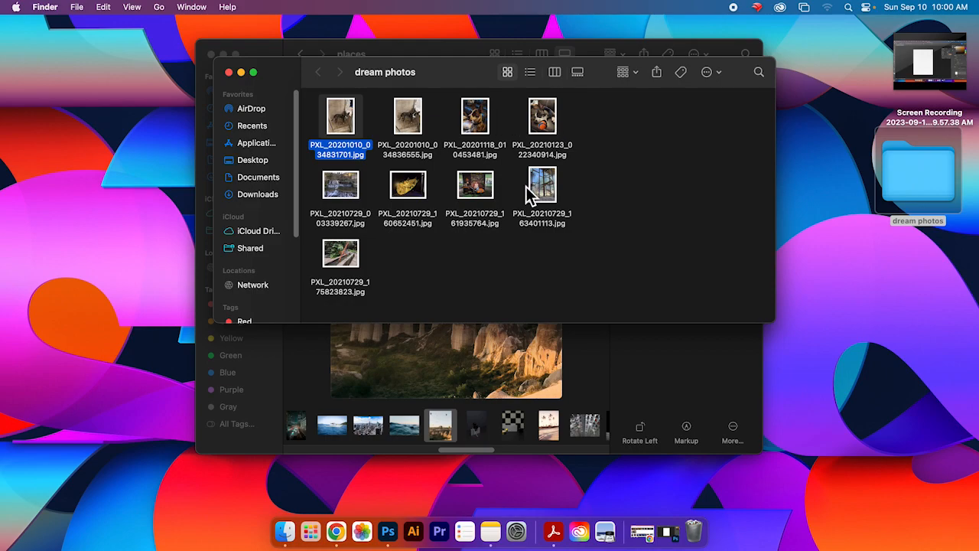
pyautogui.click(241, 72)
pyautogui.moveTo(444, 425); pyautogui.dragTo(650, 230)
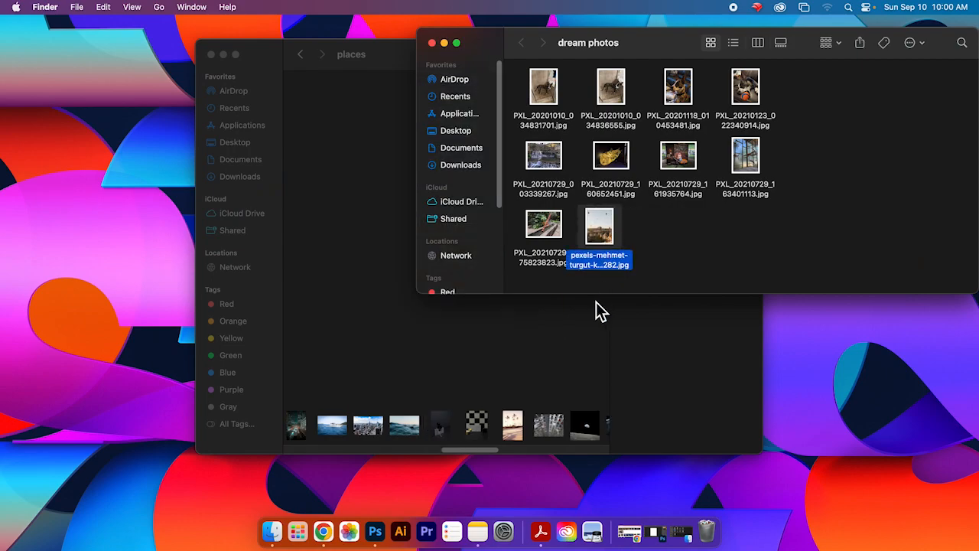
# Step: Move the dark sculpture still-life photo from places into the dream photos window
pyautogui.click(527, 379)
pyautogui.click(479, 429)
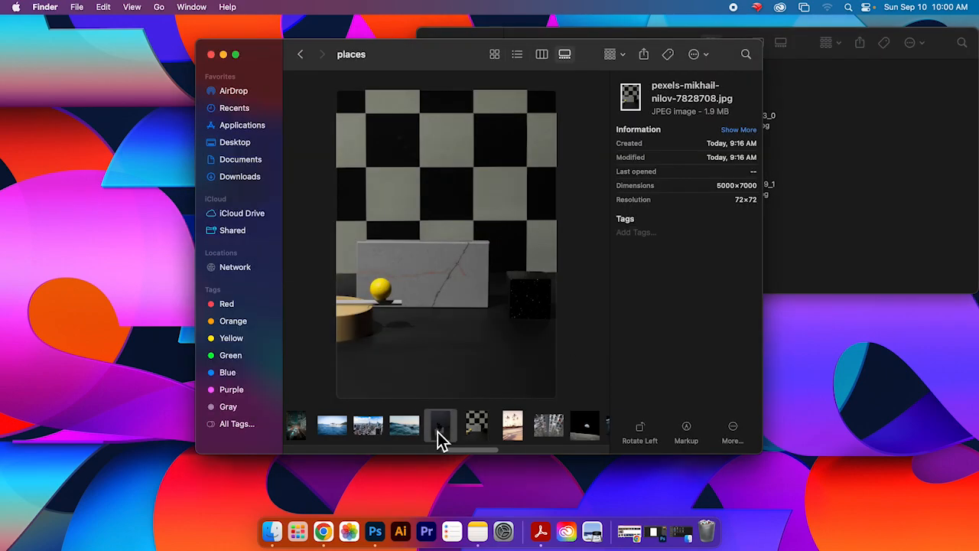
pyautogui.click(438, 432)
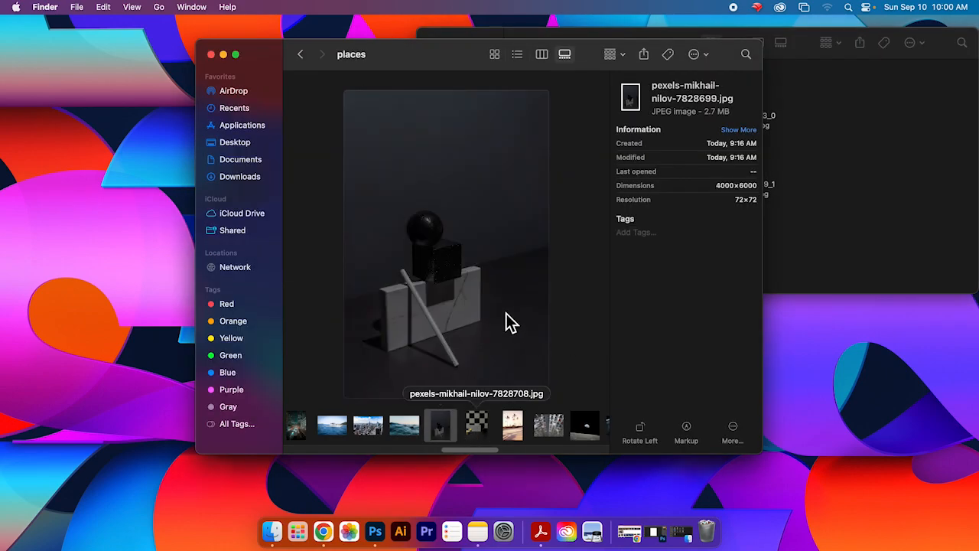
pyautogui.click(473, 426)
pyautogui.press('Left')
pyautogui.moveTo(444, 433); pyautogui.dragTo(861, 205)
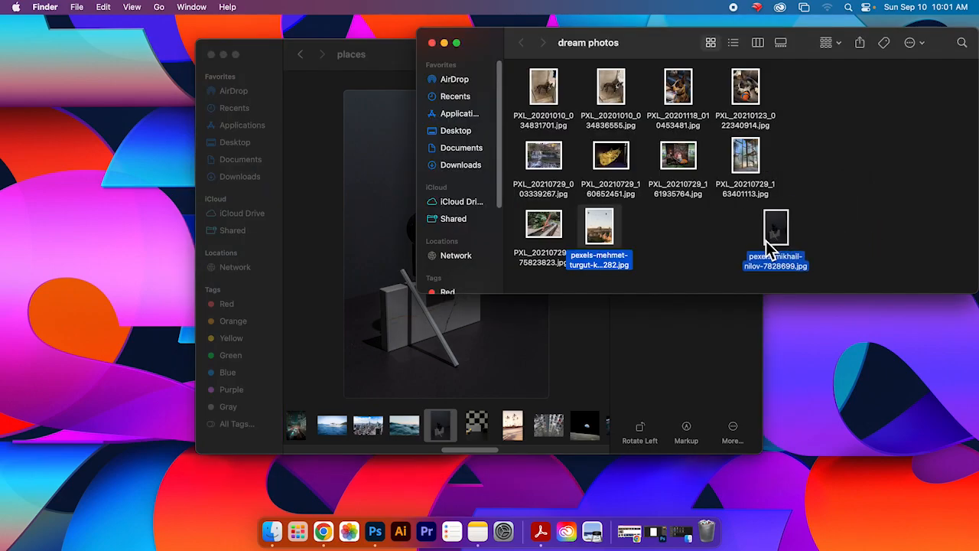
# Step: Browse further through the places gallery strip to compare more photos
pyautogui.click(510, 435)
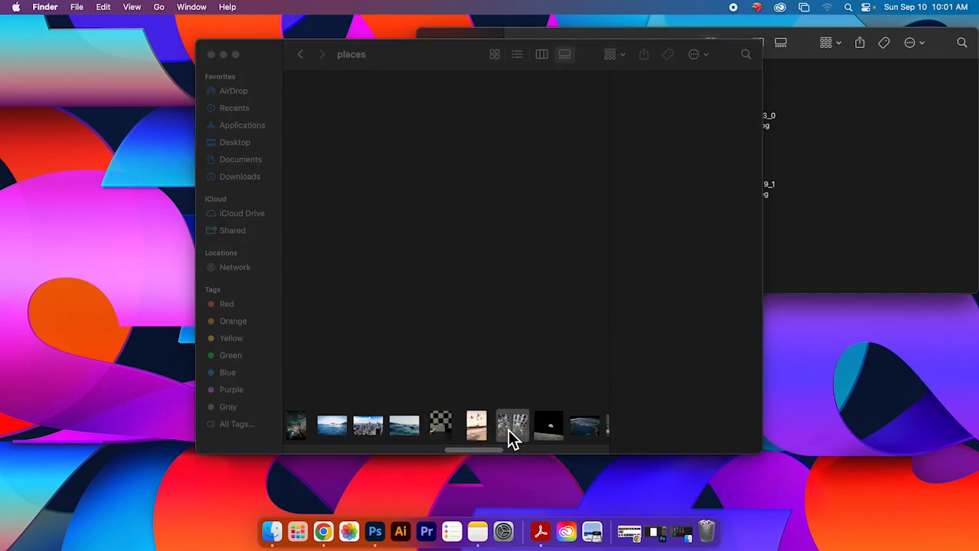
pyautogui.click(548, 435)
pyautogui.click(586, 428)
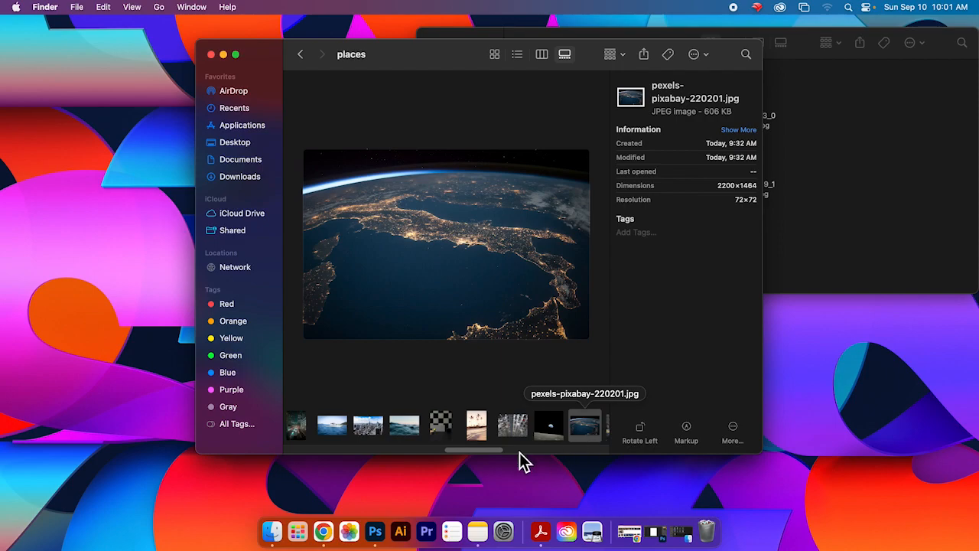
pyautogui.moveTo(475, 450); pyautogui.dragTo(508, 451)
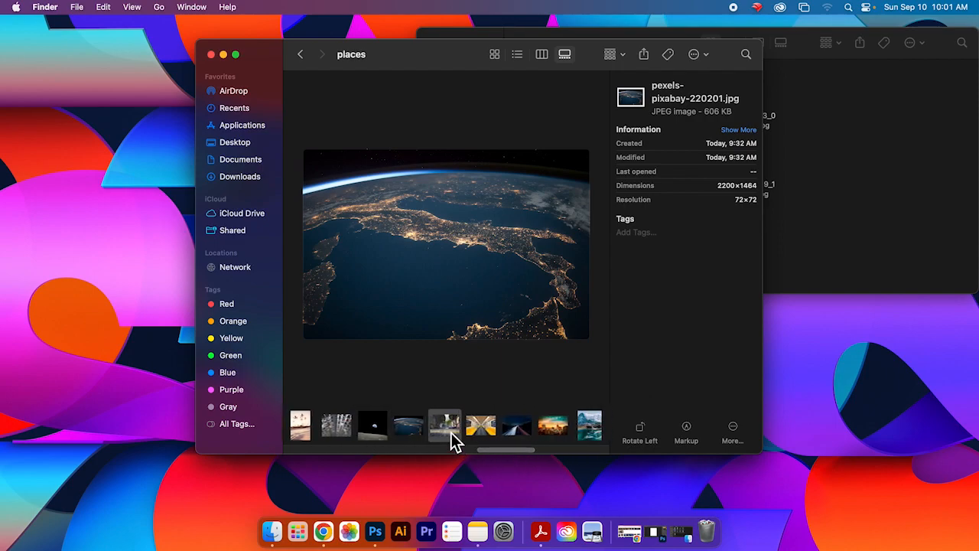
pyautogui.click(452, 434)
pyautogui.hscroll(6, 494, 452)
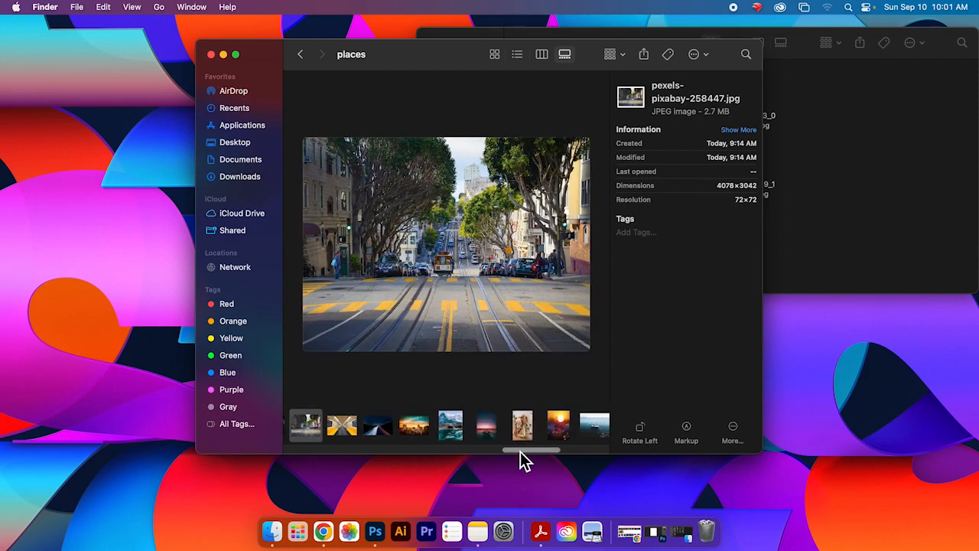
pyautogui.click(401, 440)
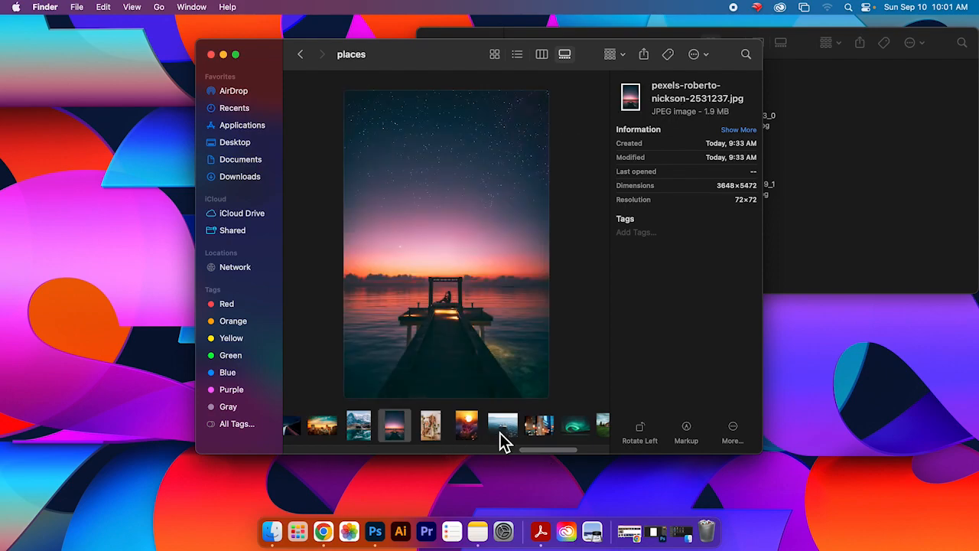
pyautogui.click(498, 437)
pyautogui.click(542, 433)
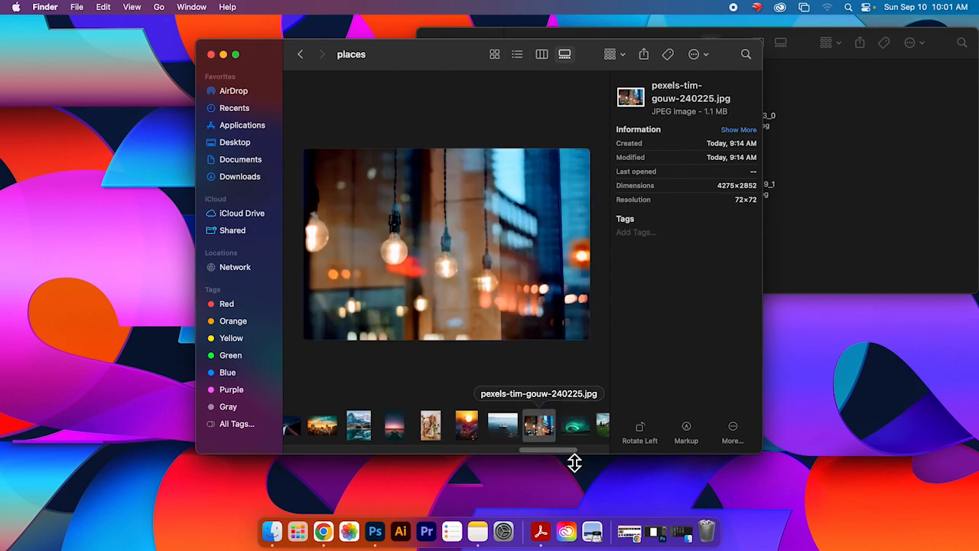
pyautogui.hscroll(5, 574, 459)
pyautogui.click(459, 434)
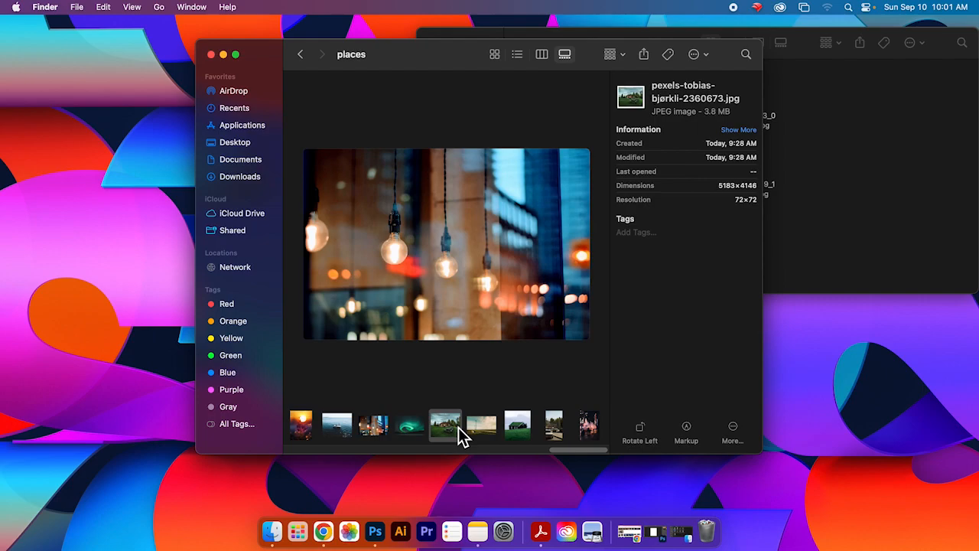
pyautogui.click(477, 434)
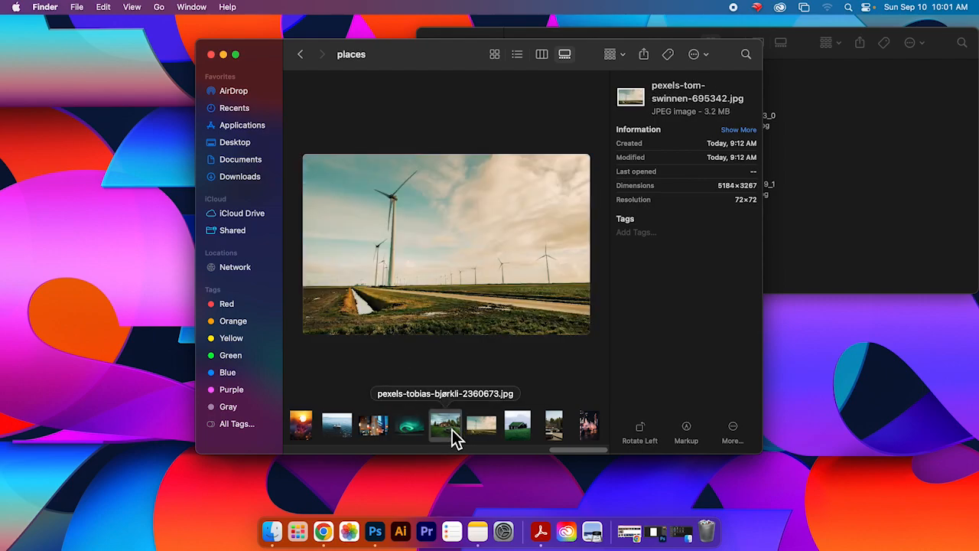
# Step: Move the red house with picnic tables photo from places into the dream photos folder
pyautogui.click(452, 431)
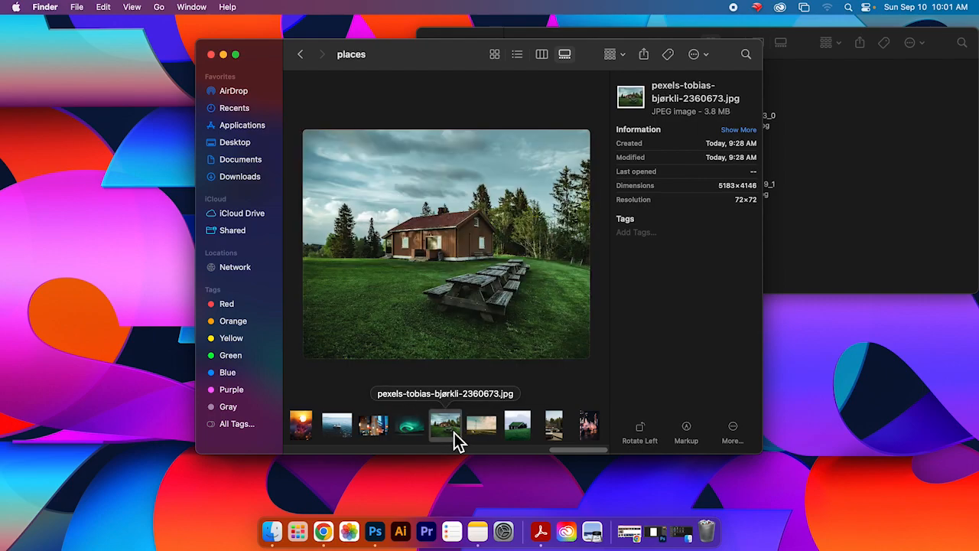
pyautogui.click(558, 433)
pyautogui.click(585, 433)
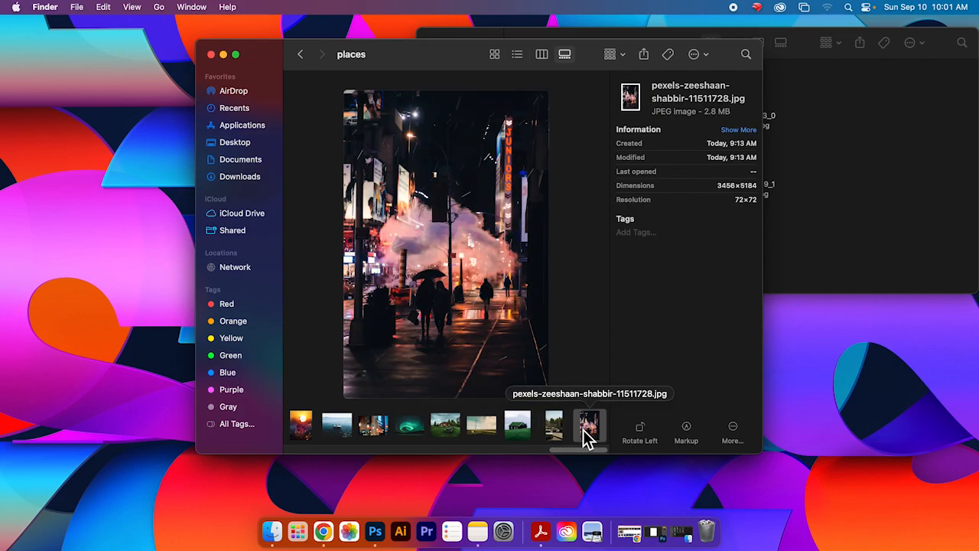
pyautogui.moveTo(578, 450); pyautogui.dragTo(755, 243)
pyautogui.click(548, 432)
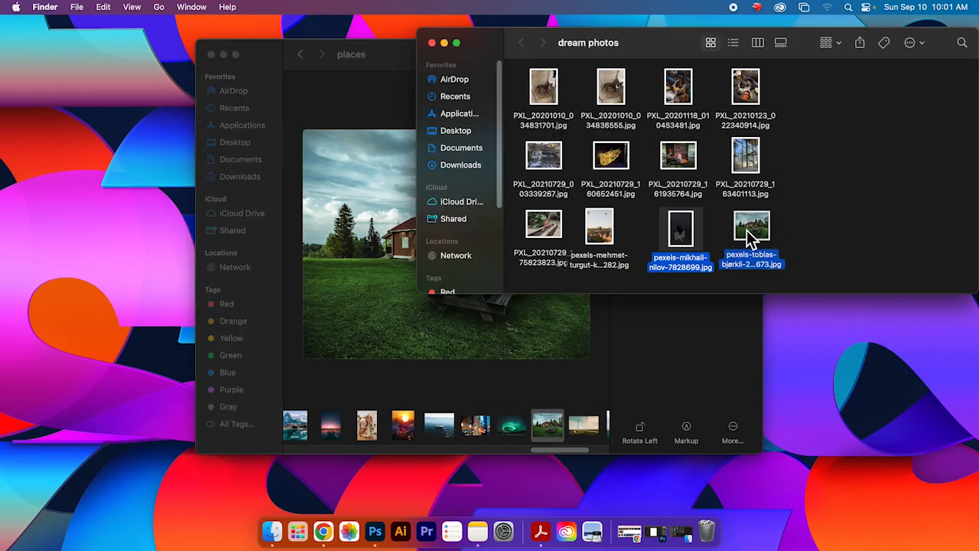
# Step: Go back to the Stock Photos folder and open the skies folder
pyautogui.click(658, 363)
pyautogui.click(301, 55)
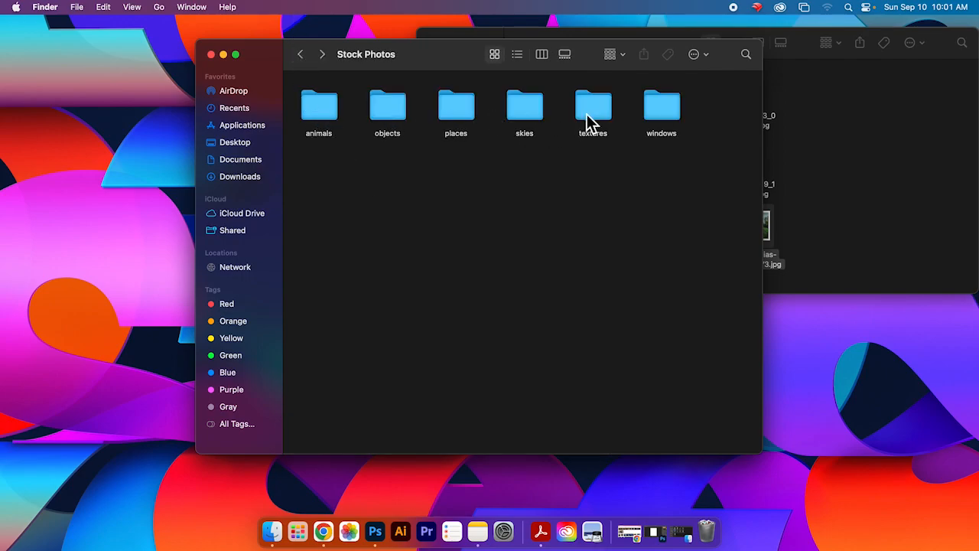
pyautogui.doubleClick(534, 119)
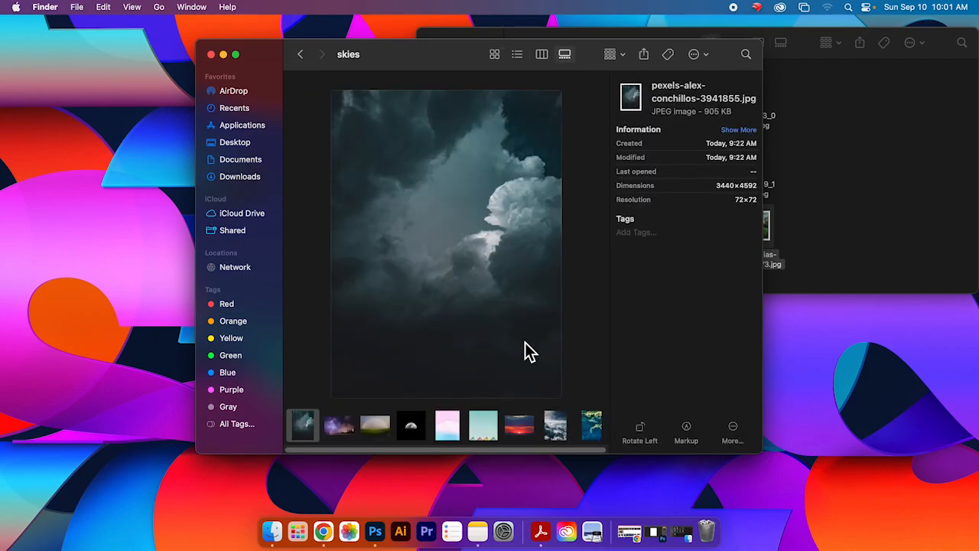
# Step: Browse the skies photos and move the aerial clouds photo into the dream photos folder
pyautogui.moveTo(354, 451); pyautogui.dragTo(383, 451)
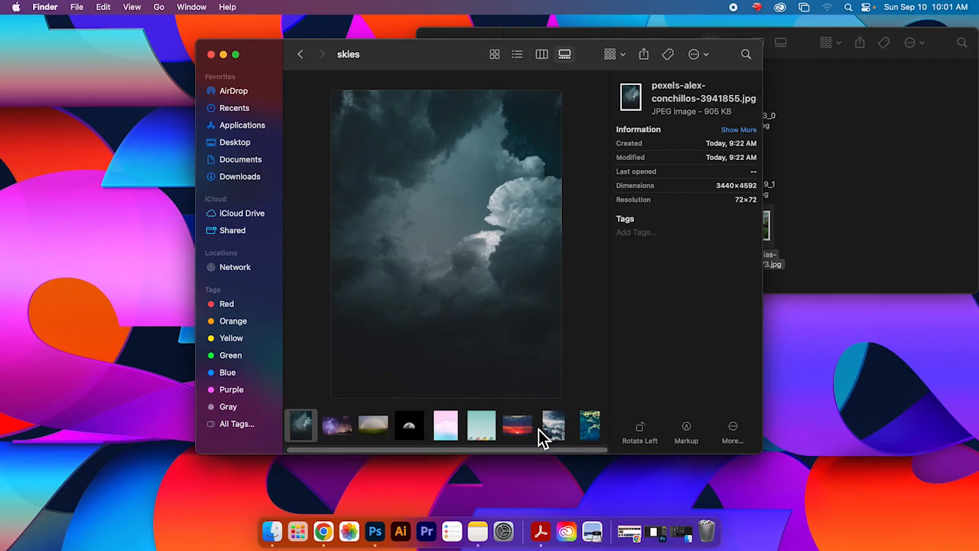
pyautogui.click(591, 430)
pyautogui.click(375, 427)
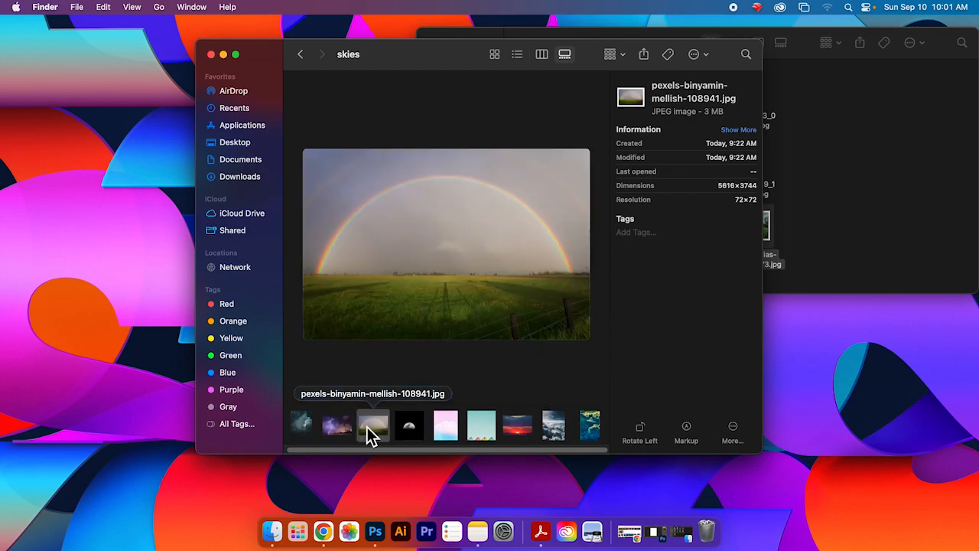
pyautogui.click(344, 426)
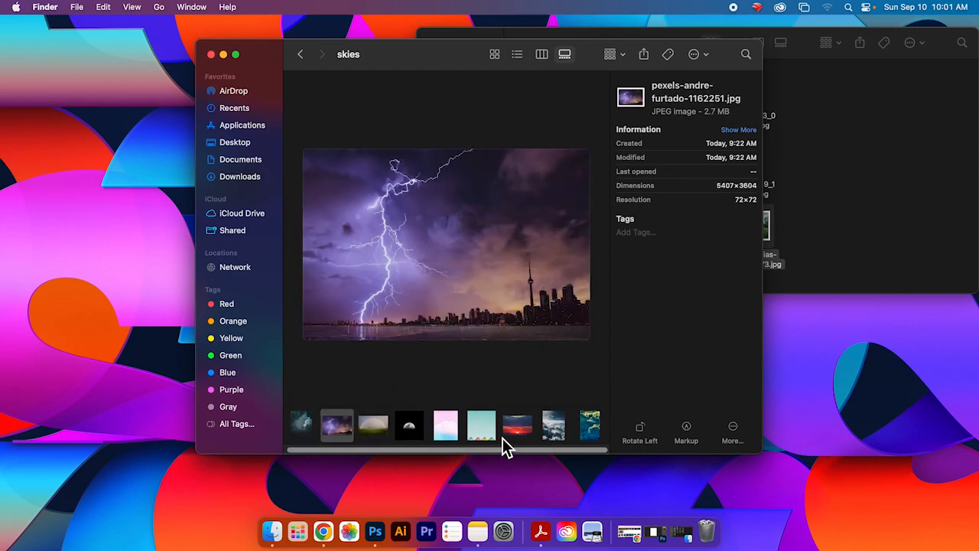
pyautogui.click(556, 429)
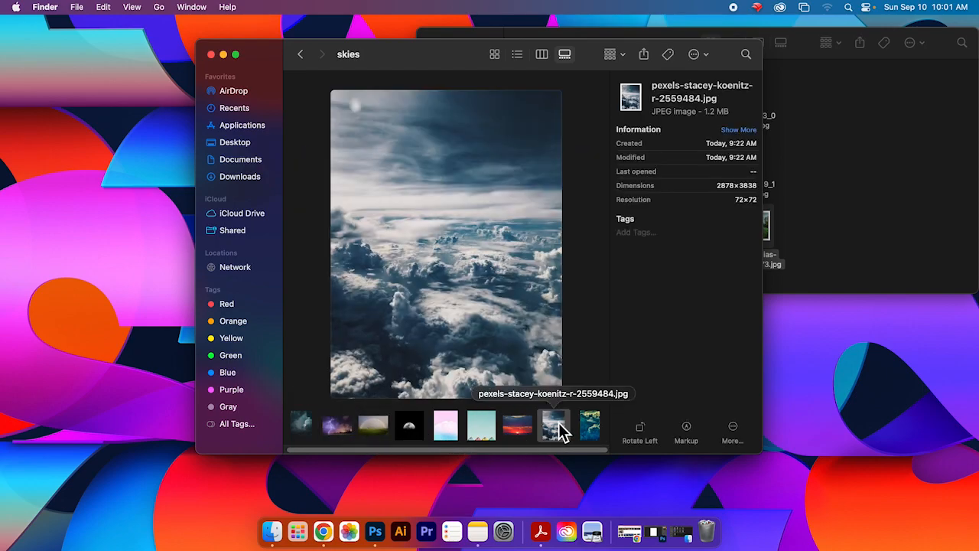
pyautogui.moveTo(559, 437); pyautogui.dragTo(834, 247)
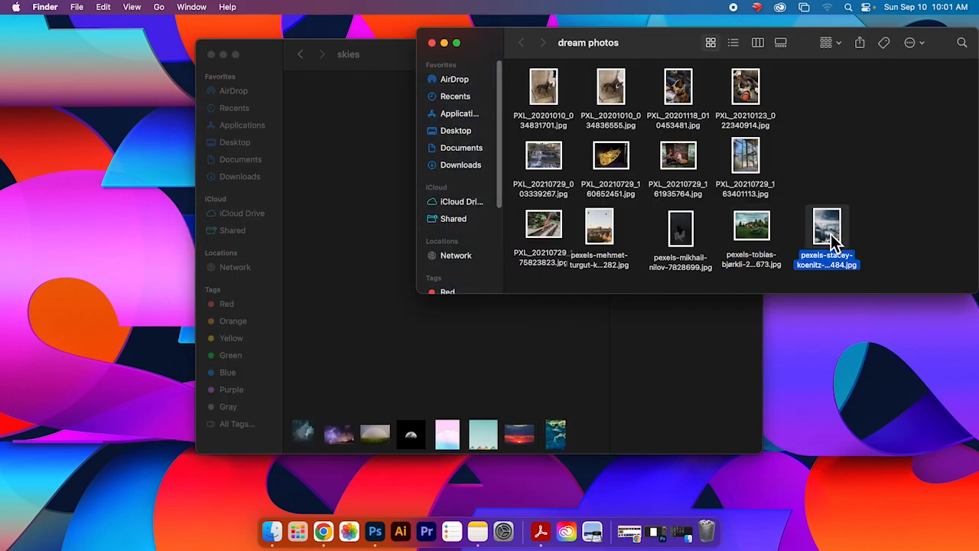
# Step: Go back to the Stock Photos folder, open the textures folder, and browse through its texture photos
pyautogui.click(912, 266)
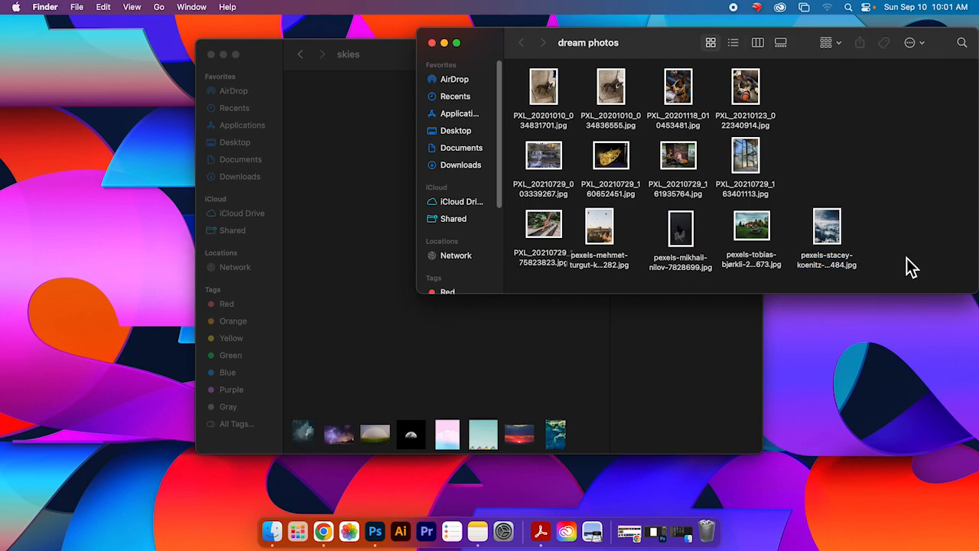
pyautogui.click(299, 58)
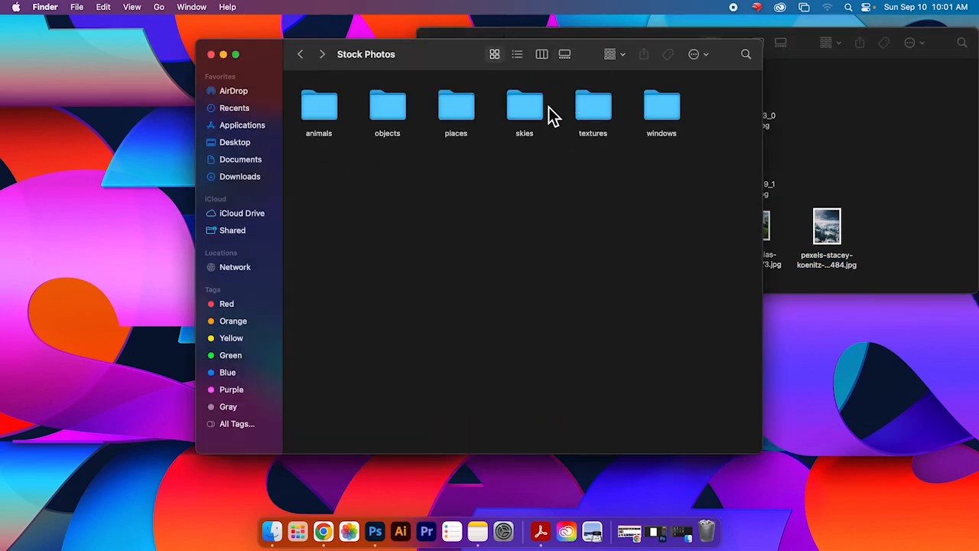
pyautogui.click(605, 125)
pyautogui.doubleClick(604, 124)
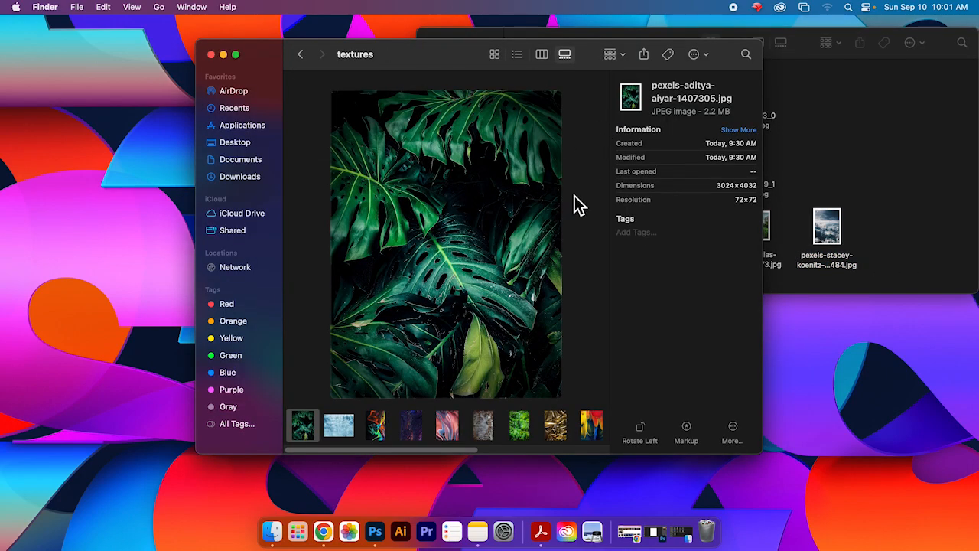
pyautogui.click(421, 437)
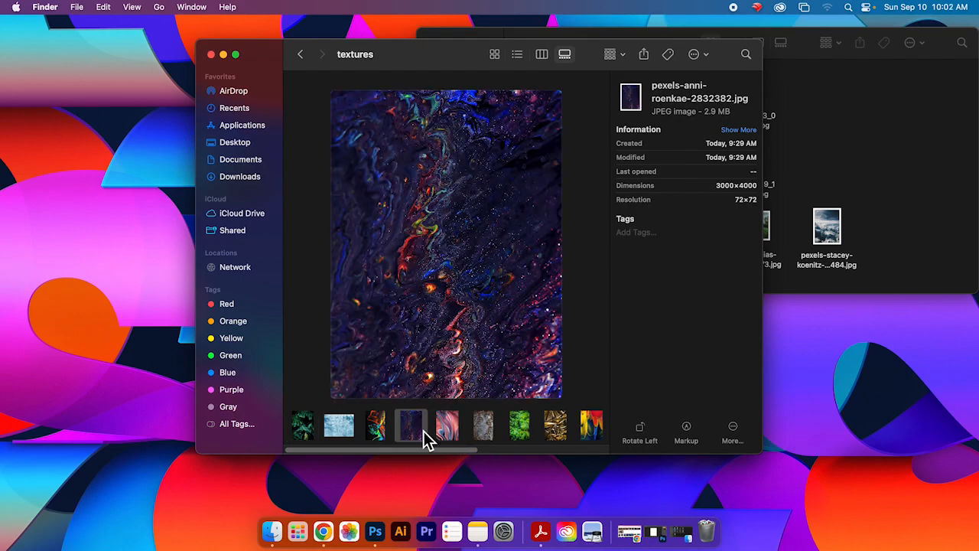
pyautogui.click(381, 437)
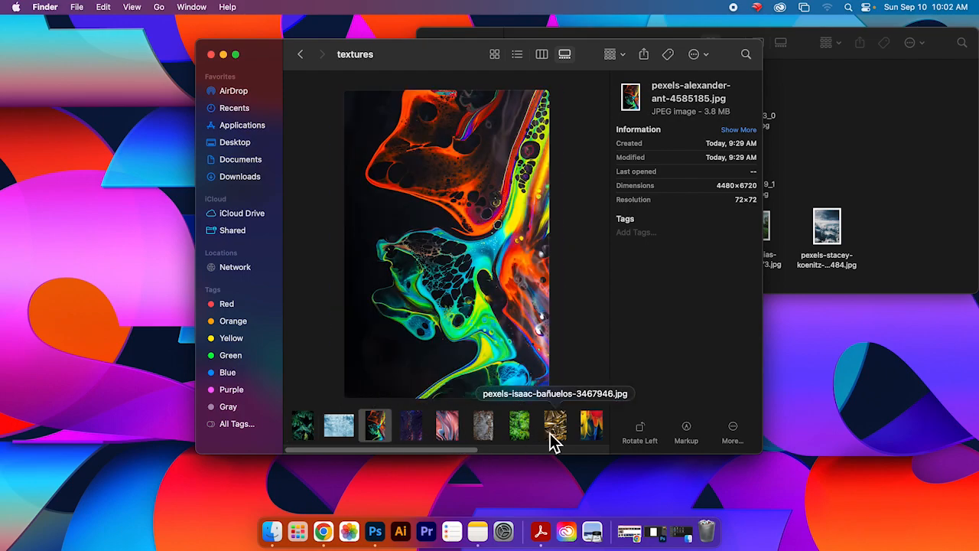
pyautogui.moveTo(451, 450); pyautogui.dragTo(571, 450)
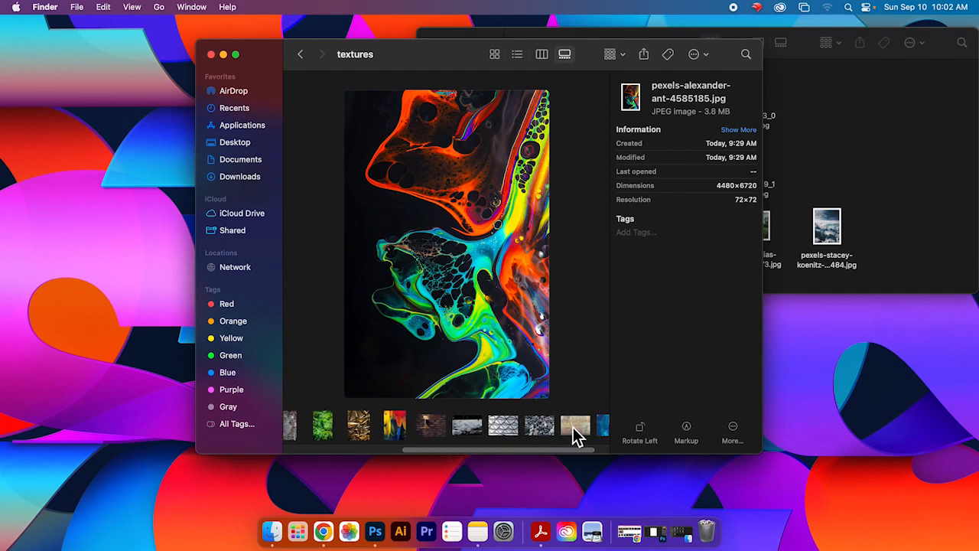
pyautogui.click(573, 426)
pyautogui.click(604, 432)
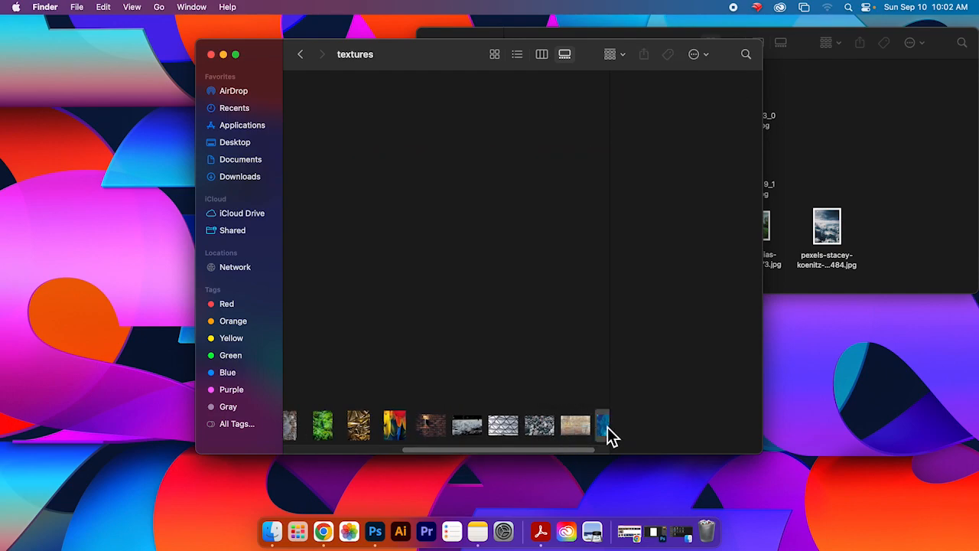
pyautogui.hscroll(1, 574, 447)
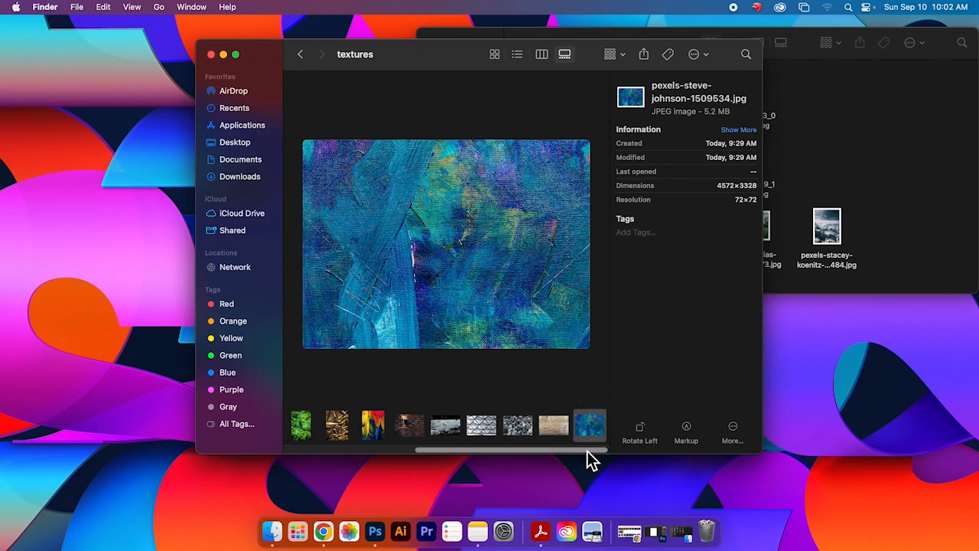
pyautogui.click(543, 432)
pyautogui.click(604, 426)
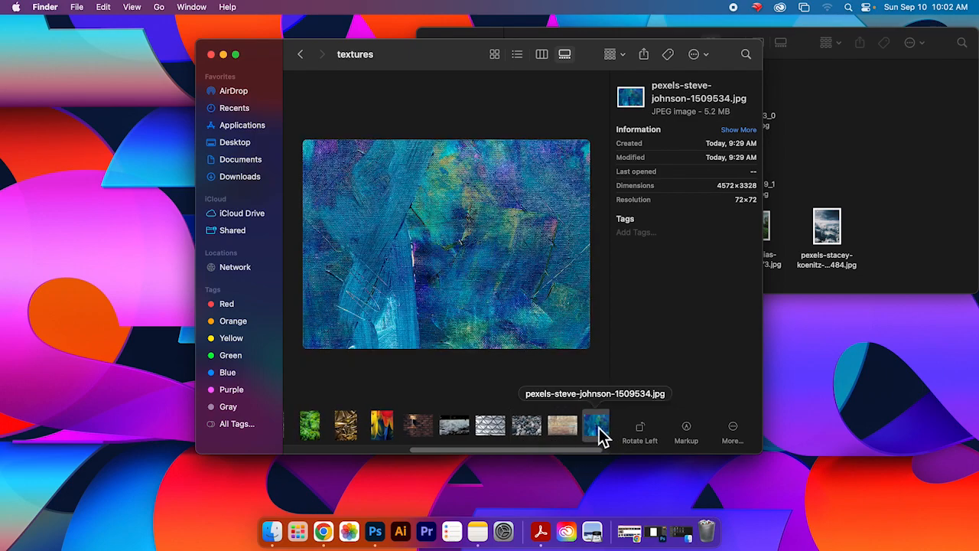
# Step: Move the blue abstract paint texture photo into the dream photos folder
pyautogui.moveTo(892, 252); pyautogui.dragTo(888, 241)
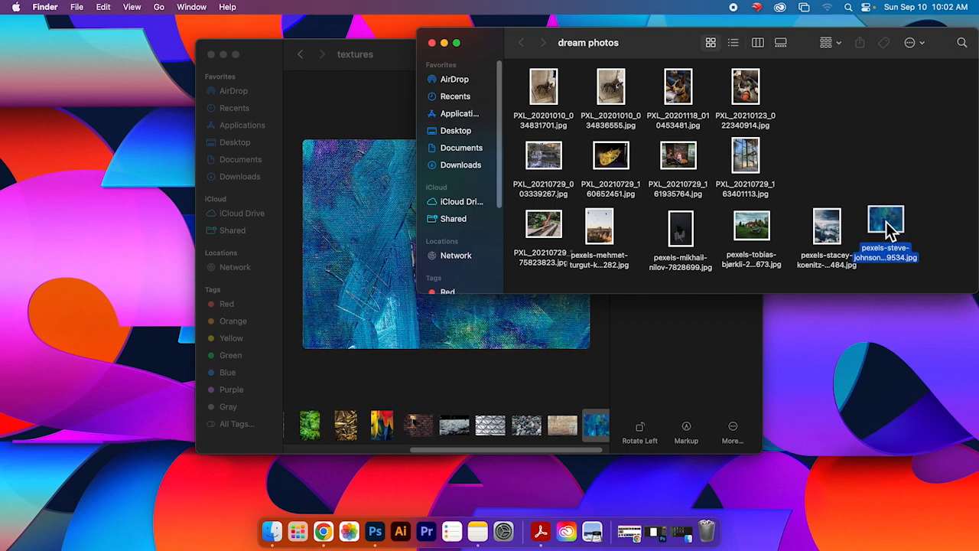
pyautogui.moveTo(610, 53); pyautogui.dragTo(470, 119)
pyautogui.click(924, 261)
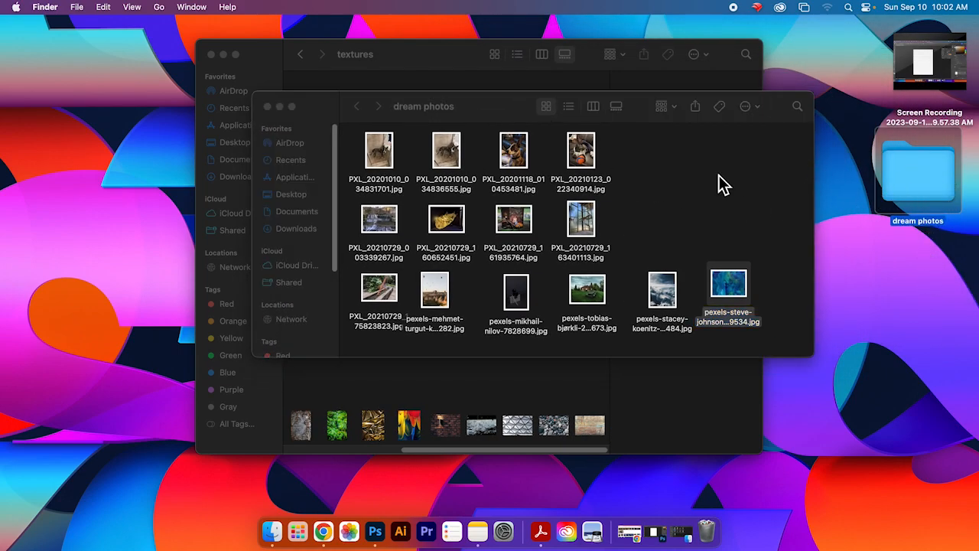
# Step: Move the dream photos folder into the Dream folder inside Documents > Assignments
pyautogui.click(398, 111)
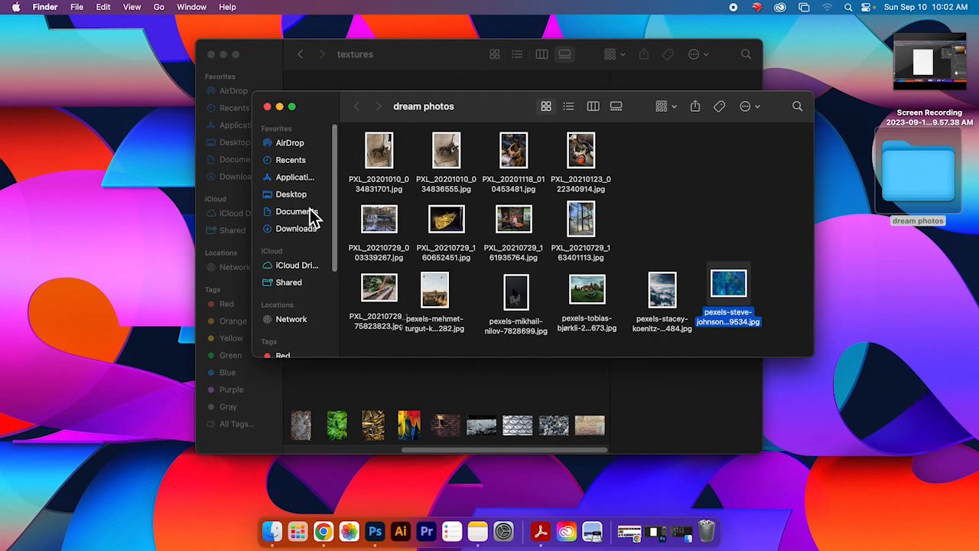
pyautogui.click(304, 228)
pyautogui.click(306, 212)
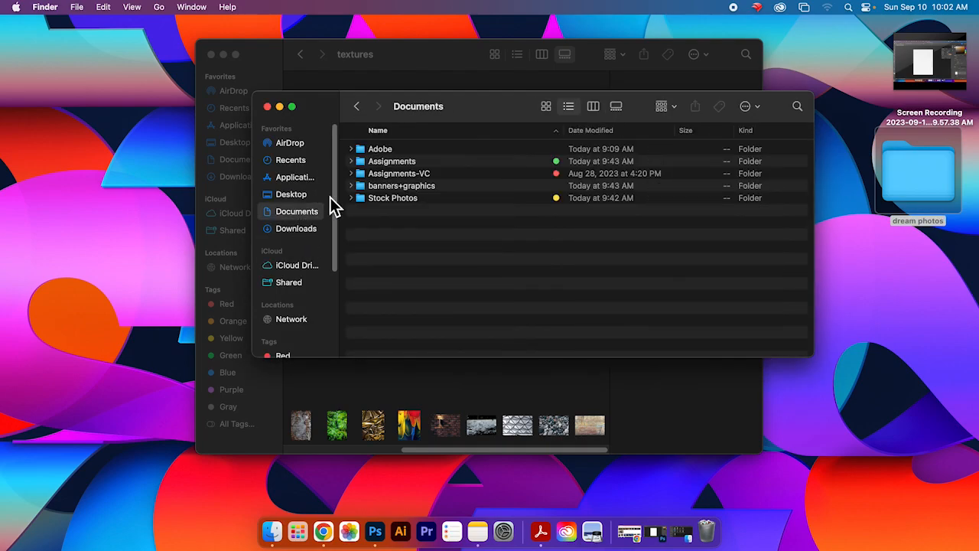
pyautogui.doubleClick(400, 164)
pyautogui.click(396, 175)
pyautogui.doubleClick(394, 163)
pyautogui.moveTo(922, 214); pyautogui.dragTo(566, 255)
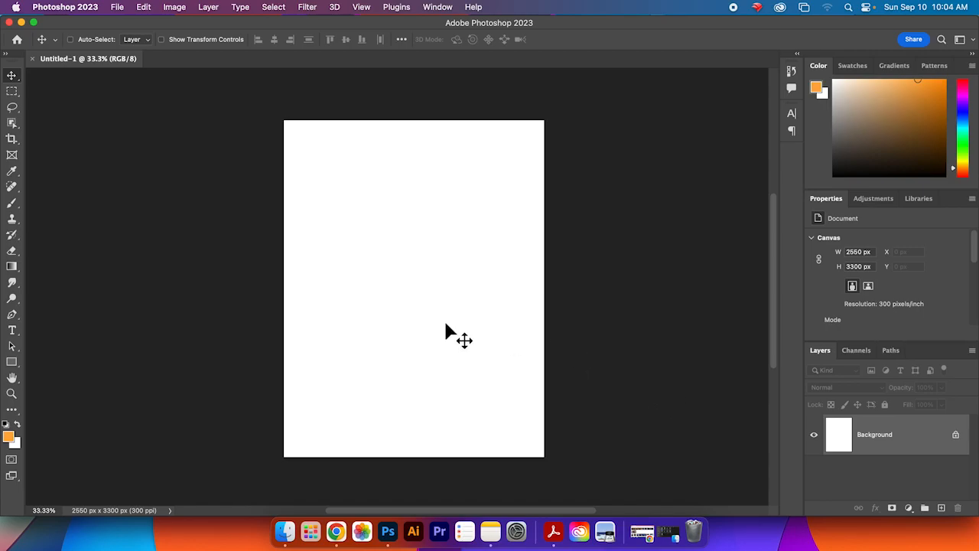
# Step: Bring Finder forward over Photoshop and open the dream photos folder in Documents > Assignments > Dream
pyautogui.click(285, 531)
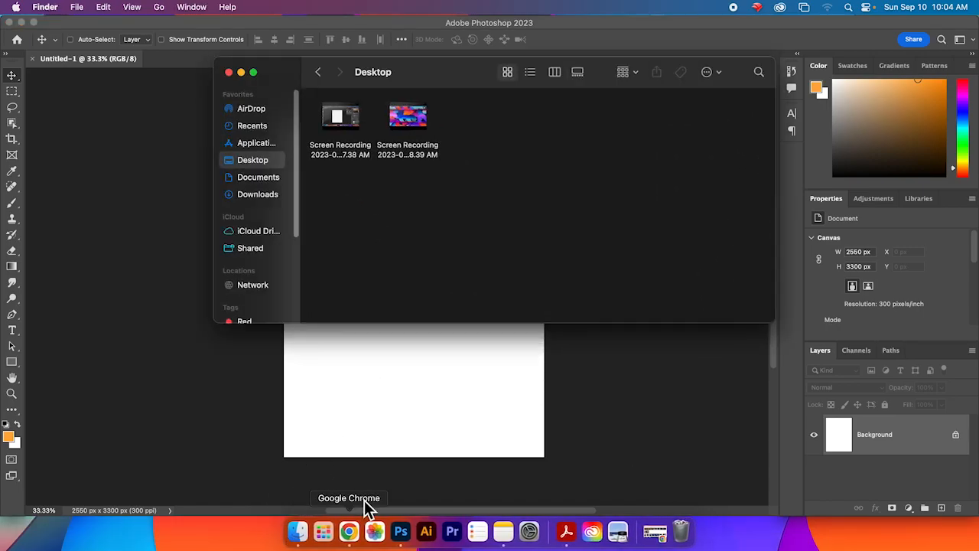
pyautogui.moveTo(426, 87); pyautogui.dragTo(524, 117)
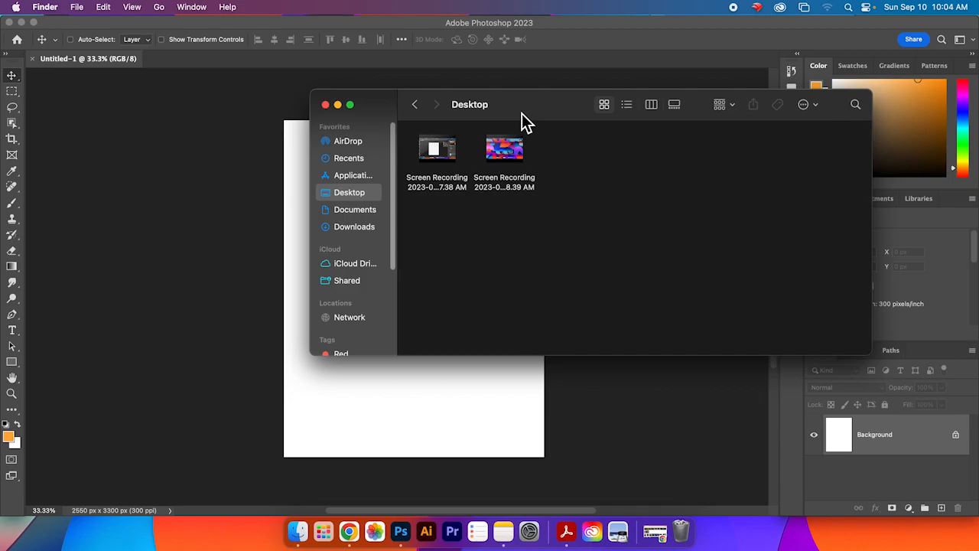
pyautogui.click(371, 213)
pyautogui.doubleClick(504, 170)
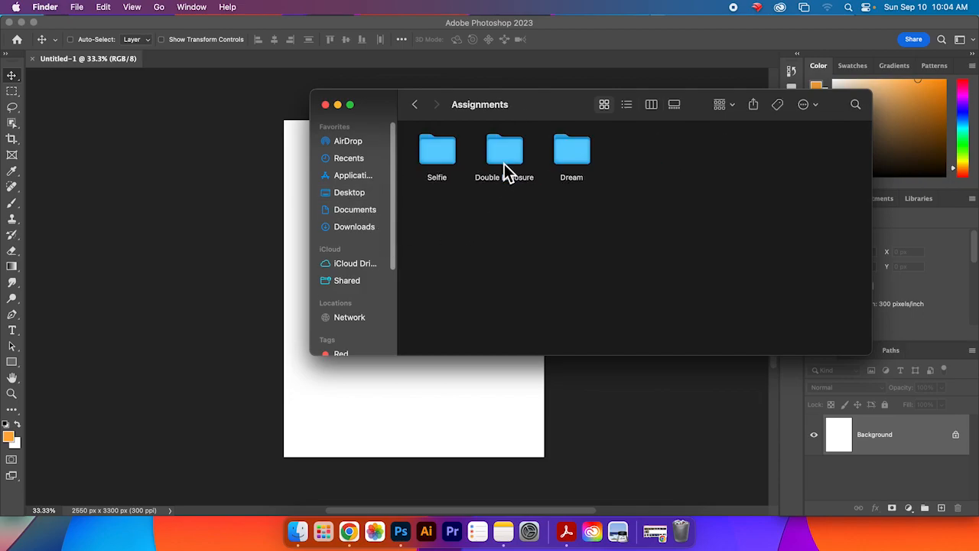
pyautogui.doubleClick(574, 172)
pyautogui.moveTo(709, 156); pyautogui.dragTo(655, 158)
pyautogui.doubleClick(655, 158)
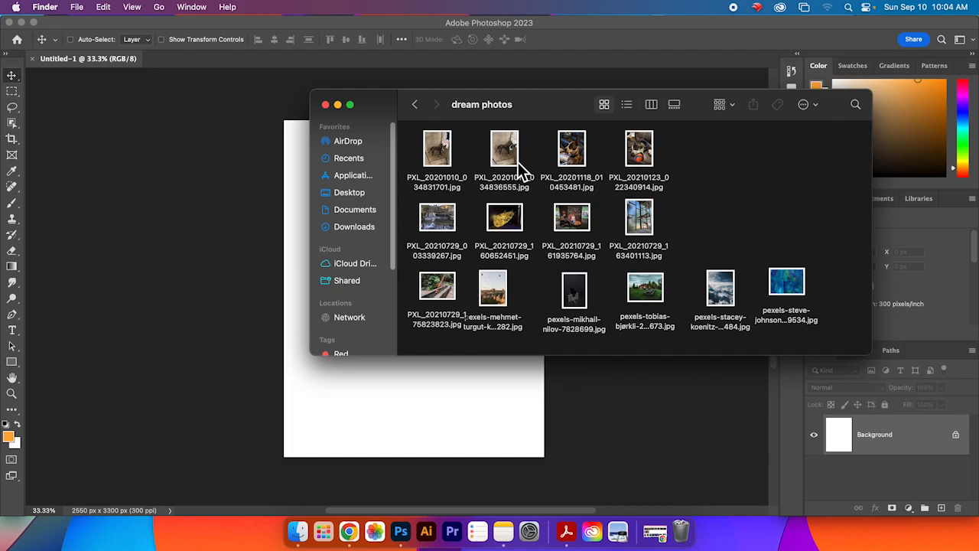
# Step: Select the dog, fountain, balloons, dark still-life, clouds and blue texture photos and place them into the Photoshop document
pyautogui.click(452, 167)
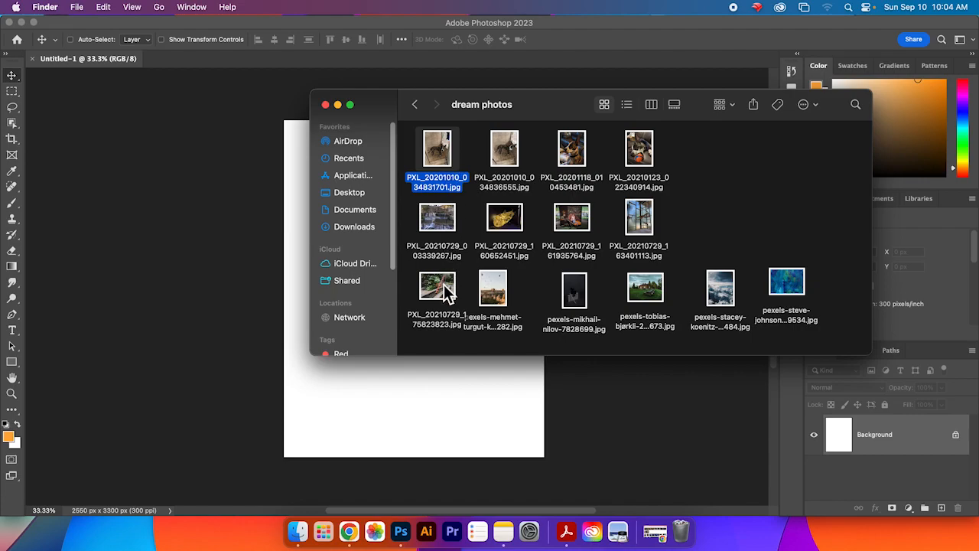
pyautogui.keyDown('super'); pyautogui.click(501, 305); pyautogui.keyUp('super')
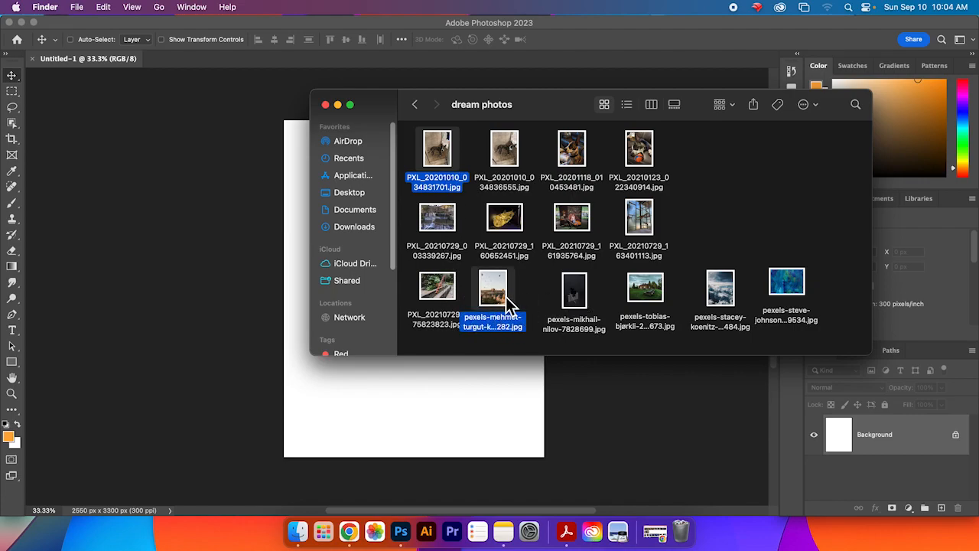
pyautogui.keyDown('super'); pyautogui.click(430, 304); pyautogui.keyUp('super')
pyautogui.keyDown('super'); pyautogui.click(568, 302); pyautogui.keyUp('super')
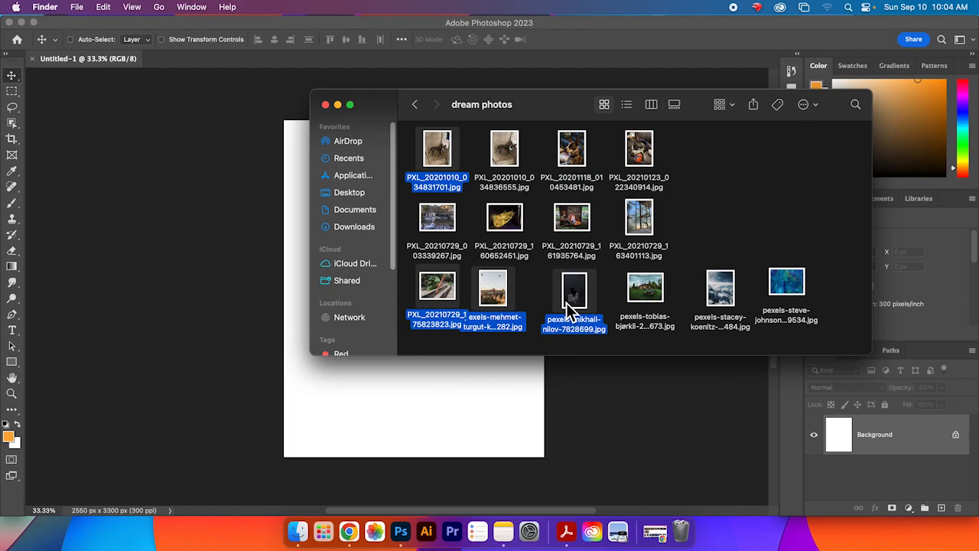
pyautogui.keyDown('super'); pyautogui.click(720, 294); pyautogui.keyUp('super')
pyautogui.keyDown('super'); pyautogui.click(788, 283); pyautogui.keyUp('super')
pyautogui.moveTo(717, 288); pyautogui.dragTo(437, 276)
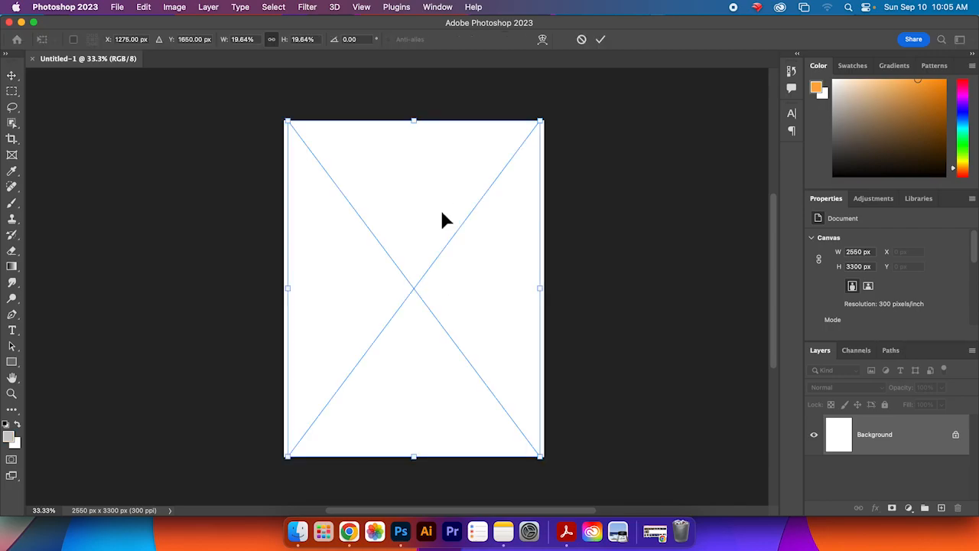
# Step: Commit the balloons photo, then enlarge the dark still-life photo to cover the canvas and commit it
pyautogui.click(600, 39)
pyautogui.moveTo(525, 120); pyautogui.dragTo(570, 70)
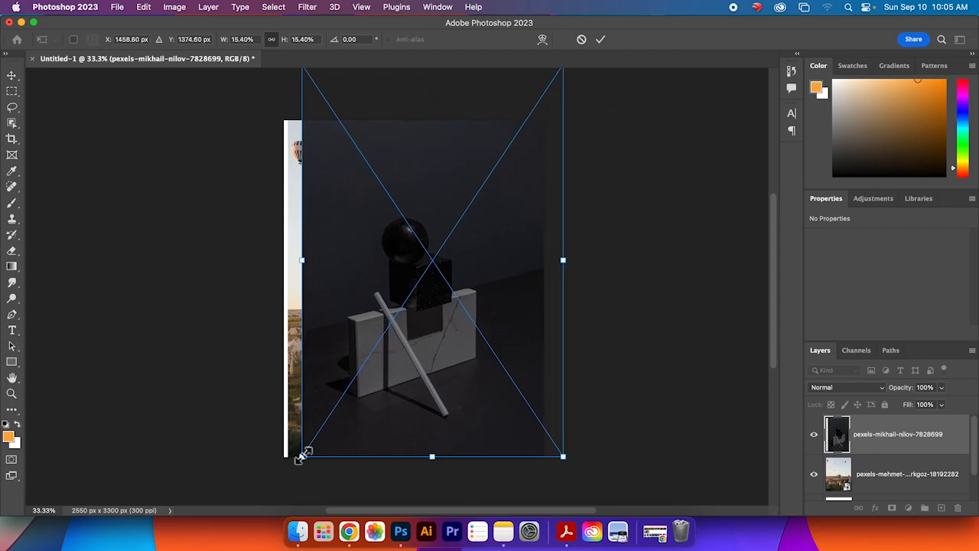
pyautogui.moveTo(302, 455); pyautogui.dragTo(258, 498)
pyautogui.moveTo(421, 400); pyautogui.dragTo(434, 385)
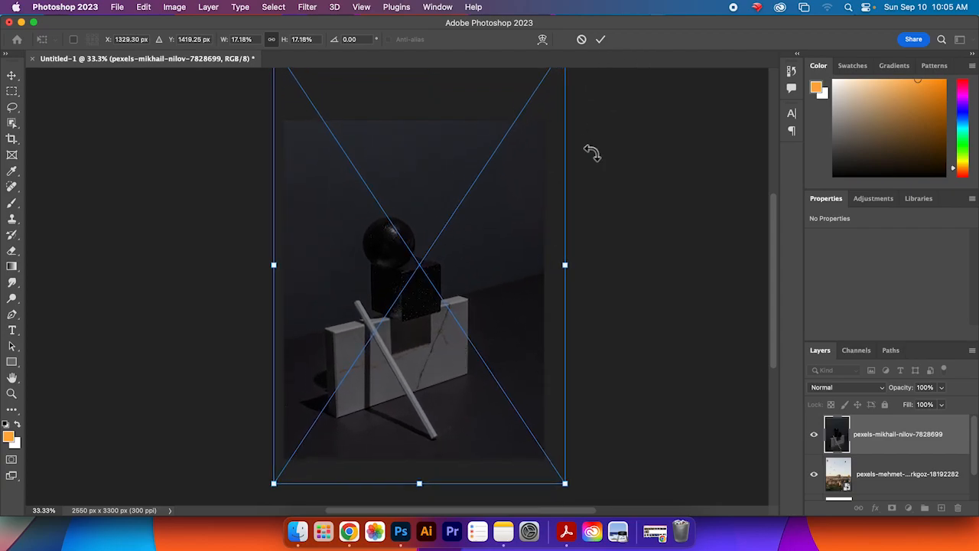
pyautogui.click(600, 39)
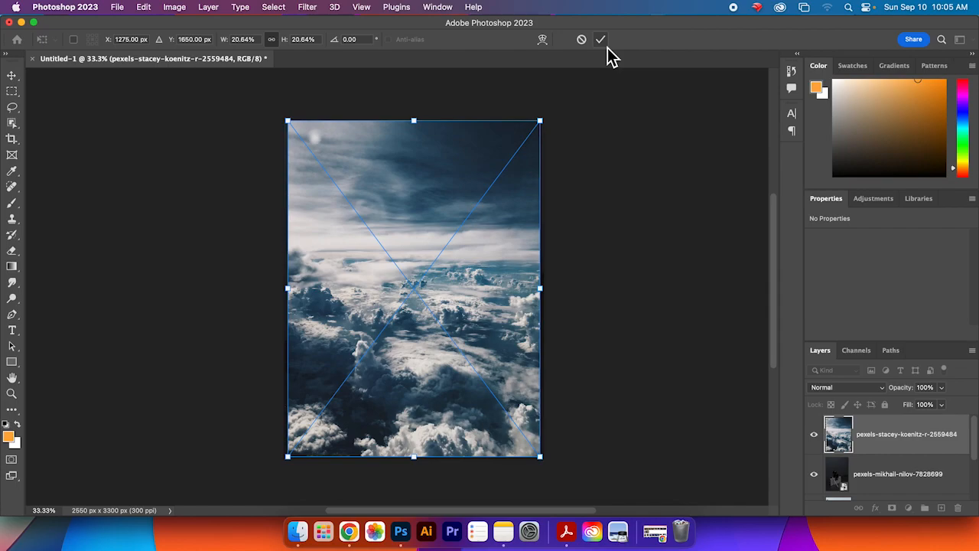
# Step: Commit the clouds photo, then rotate the blue texture about 90° and enlarge it to cover the canvas
pyautogui.click(601, 39)
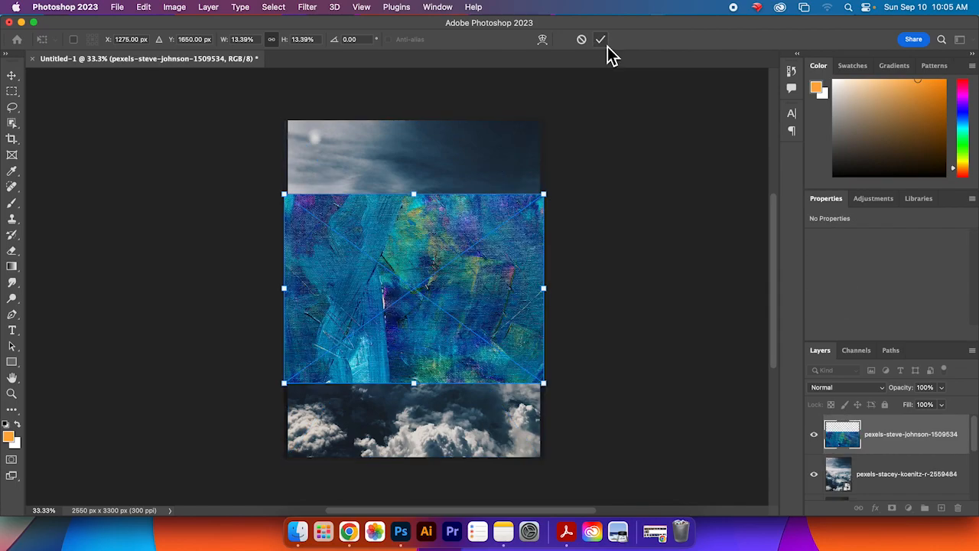
pyautogui.moveTo(540, 197); pyautogui.dragTo(655, 113)
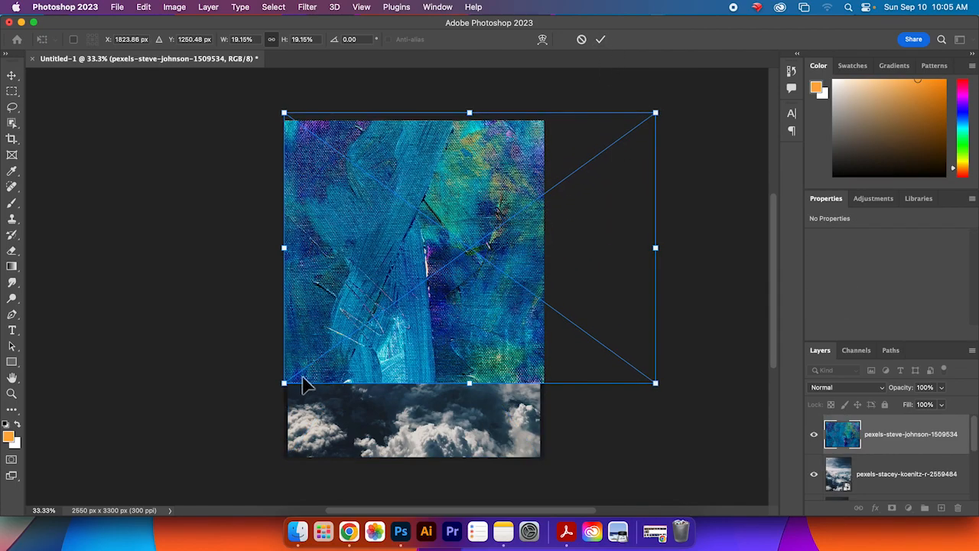
pyautogui.moveTo(285, 383); pyautogui.dragTo(208, 437)
pyautogui.moveTo(651, 98); pyautogui.dragTo(538, 435)
pyautogui.moveTo(490, 385); pyautogui.dragTo(472, 387)
pyautogui.click(600, 39)
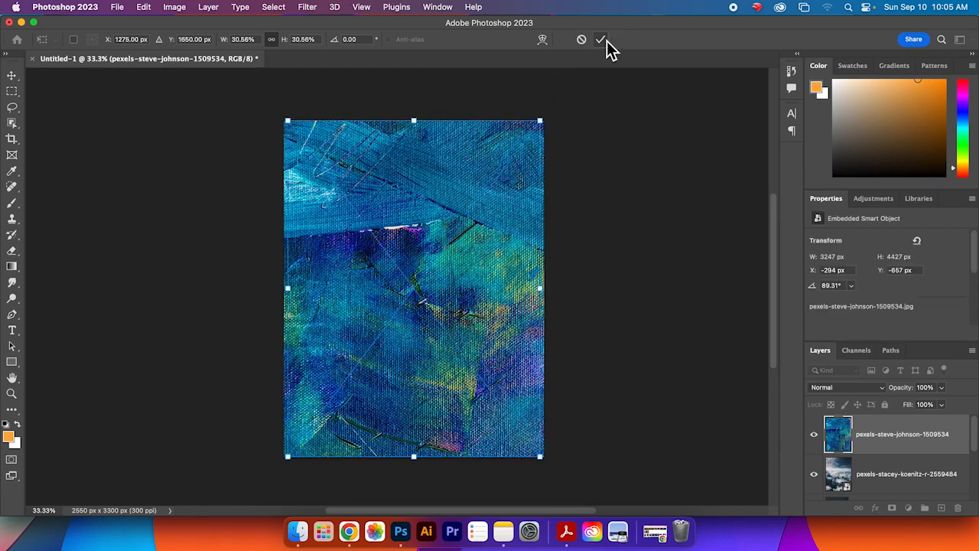
# Step: Enlarge the dog photo beyond the canvas edges, center it, and commit the placement
pyautogui.moveTo(286, 119); pyautogui.dragTo(186, 74)
pyautogui.moveTo(409, 294); pyautogui.dragTo(430, 332)
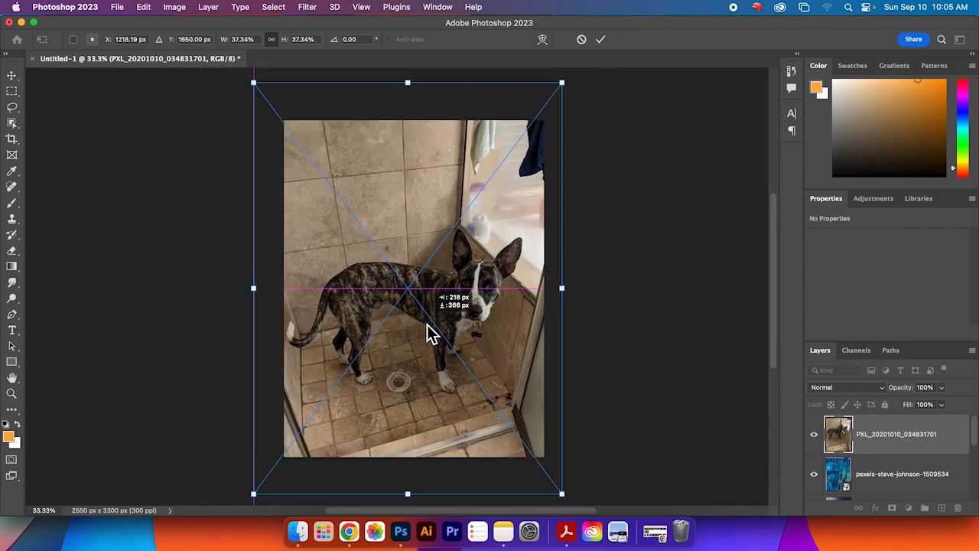
pyautogui.click(601, 39)
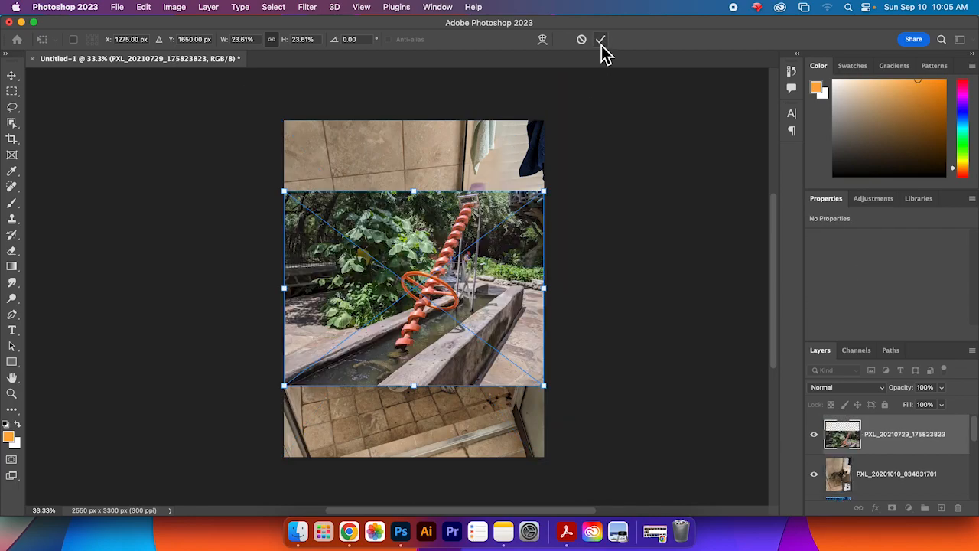
# Step: Enlarge and reposition the fountain photo to fill the canvas, then commit the placement
pyautogui.moveTo(549, 191); pyautogui.dragTo(727, 73)
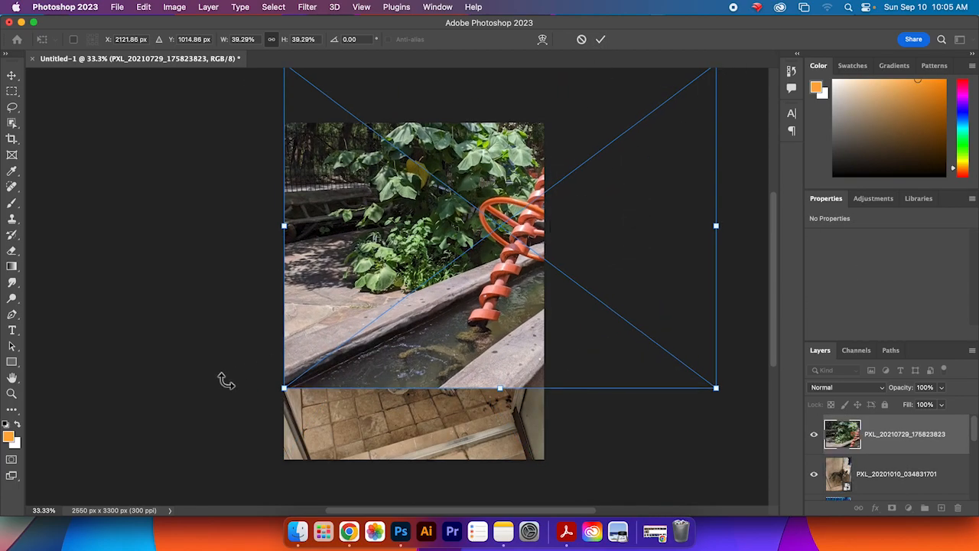
pyautogui.moveTo(285, 389); pyautogui.dragTo(211, 499)
pyautogui.moveTo(525, 276); pyautogui.dragTo(511, 245)
pyautogui.moveTo(776, 308); pyautogui.dragTo(777, 272)
pyautogui.click(603, 41)
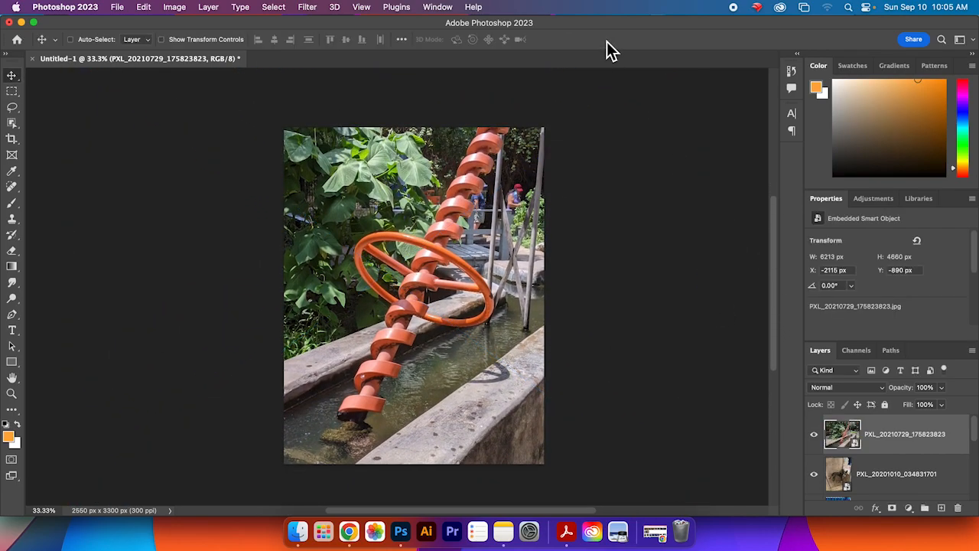
# Step: Enlarge the Layers panel and bring the dream photos Finder window back, clearing its selection
pyautogui.moveTo(975, 433)
pyautogui.mouseDown()
pyautogui.moveTo(978, 505)
pyautogui.moveTo(978, 430)
pyautogui.mouseUp()
pyautogui.moveTo(865, 342); pyautogui.dragTo(867, 276)
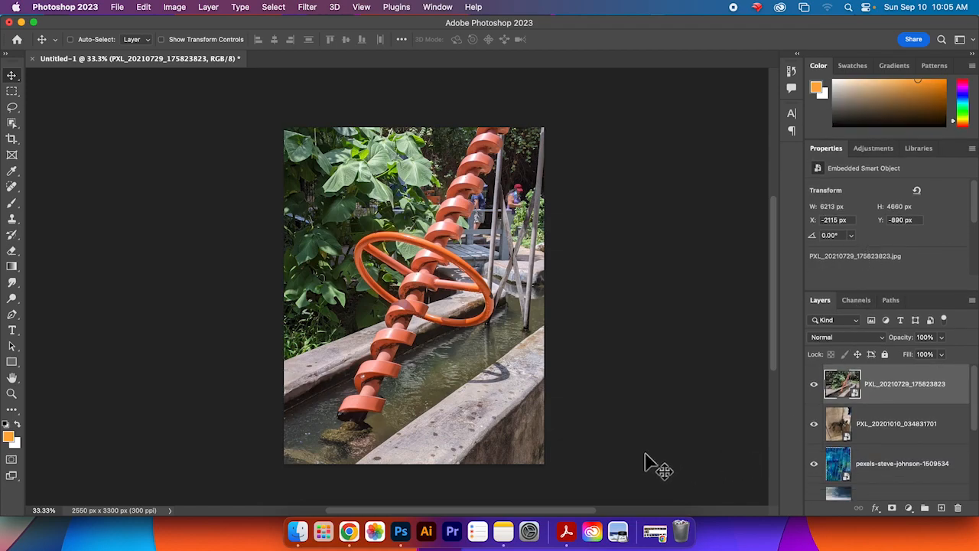
pyautogui.click(299, 532)
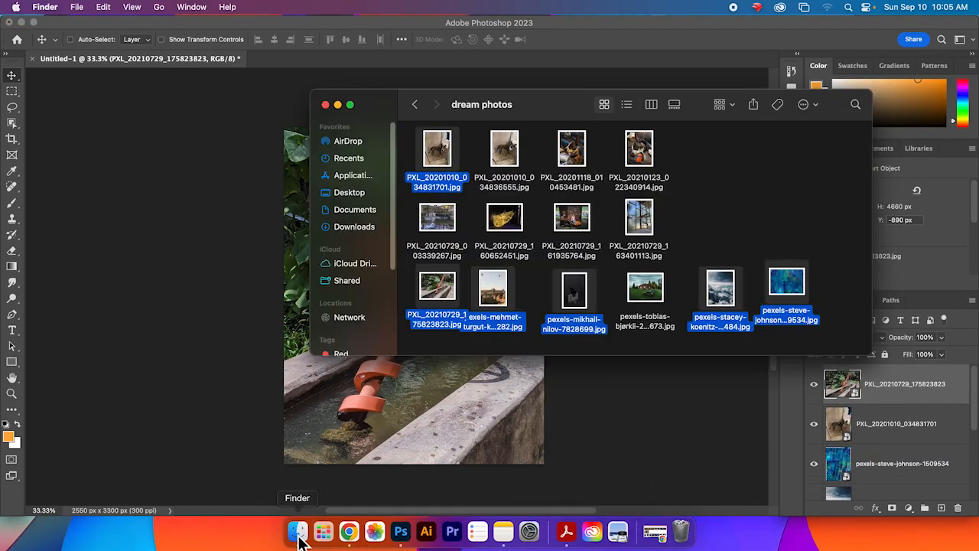
pyautogui.click(787, 206)
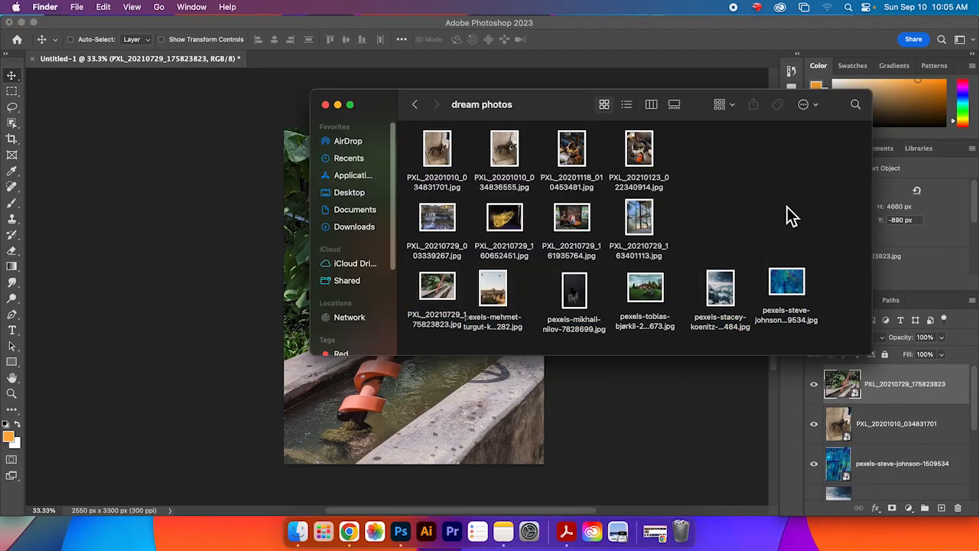
# Step: Place PXL_20210729_161935764.jpg from the dream photos folder, enlarge it beyond the canvas, reposition it and commit the placement
pyautogui.click(574, 219)
pyautogui.moveTo(592, 218); pyautogui.dragTo(427, 398)
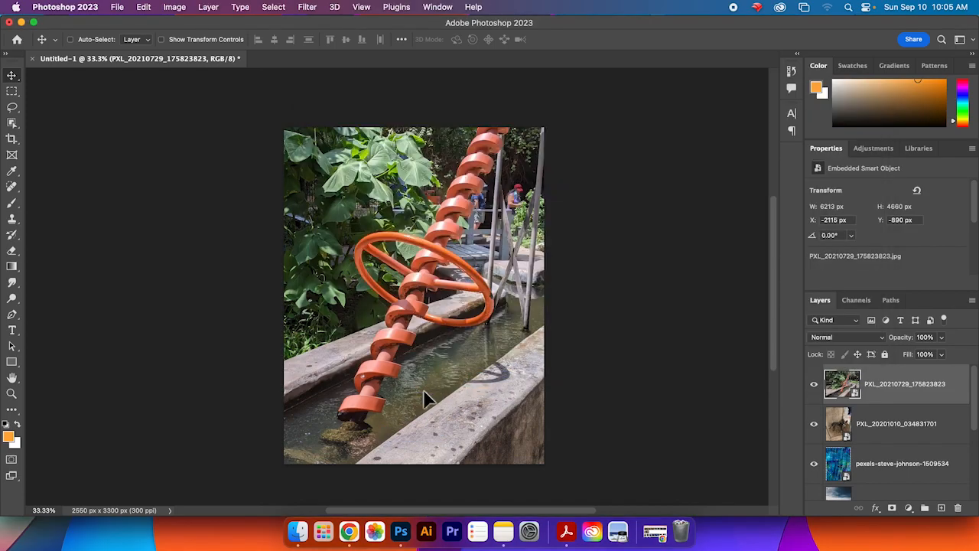
pyautogui.moveTo(545, 201); pyautogui.dragTo(712, 72)
pyautogui.moveTo(285, 392); pyautogui.dragTo(207, 442)
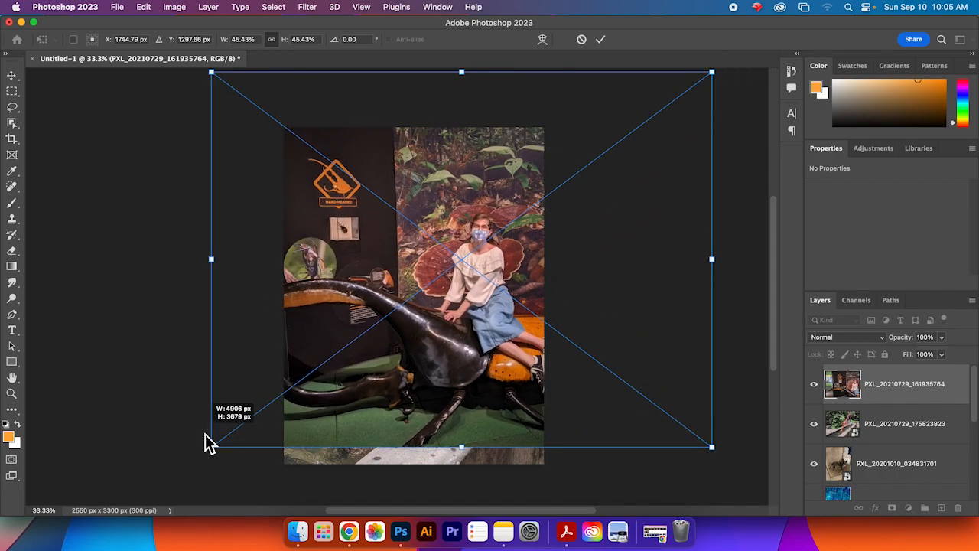
pyautogui.moveTo(504, 392); pyautogui.dragTo(428, 382)
pyautogui.moveTo(633, 435); pyautogui.dragTo(641, 440)
pyautogui.click(602, 39)
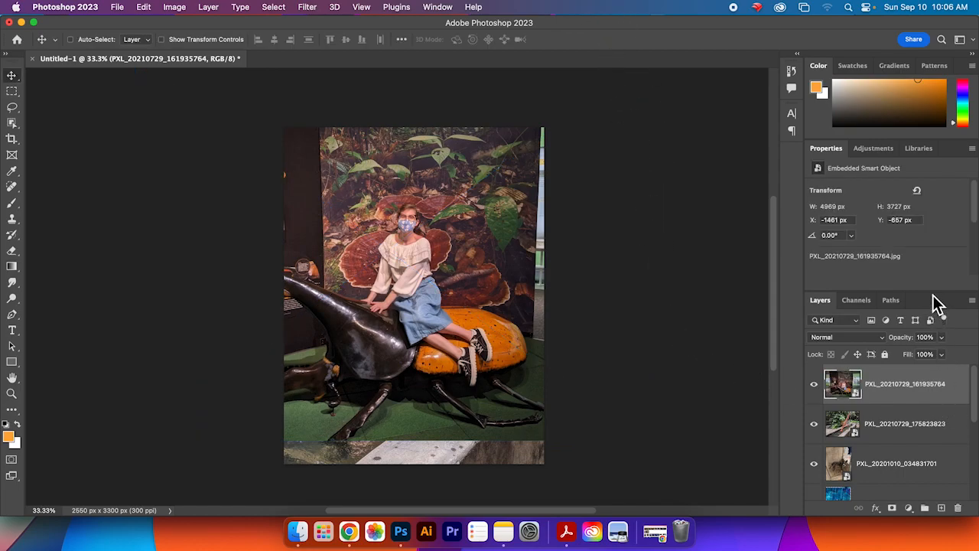
# Step: Hide the pexels-mehmet and fountain photo layers, and rename the beetle photo layer "me"
pyautogui.moveTo(975, 396); pyautogui.dragTo(976, 483)
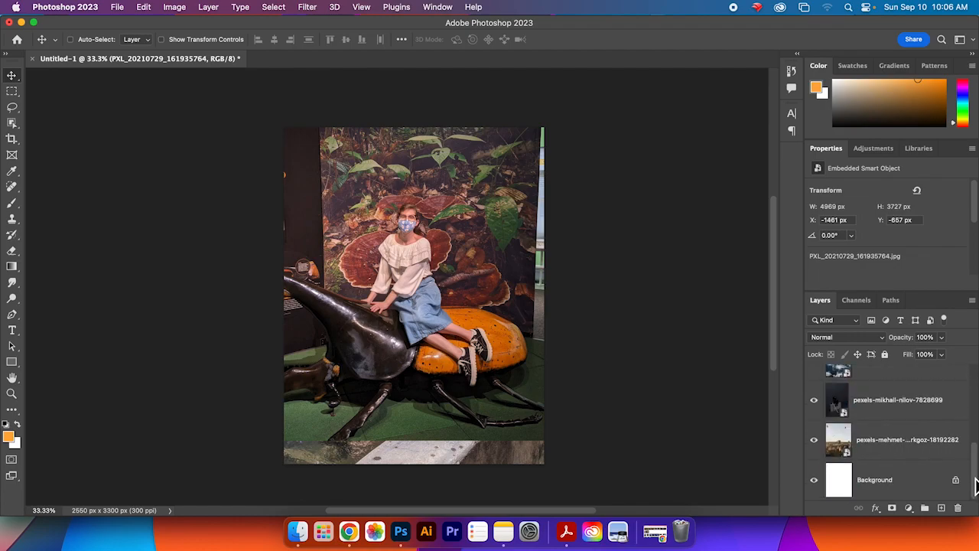
pyautogui.click(813, 442)
pyautogui.moveTo(977, 474); pyautogui.dragTo(976, 397)
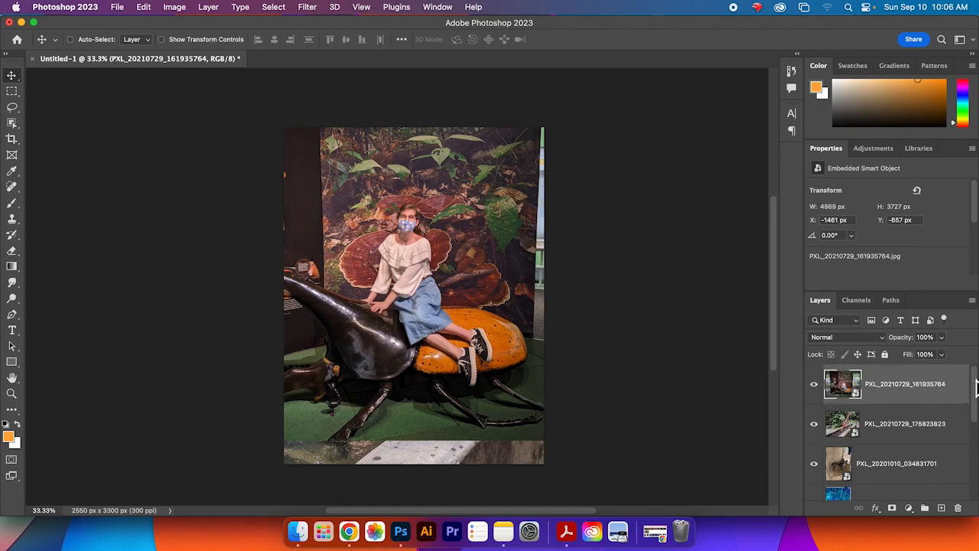
pyautogui.click(814, 425)
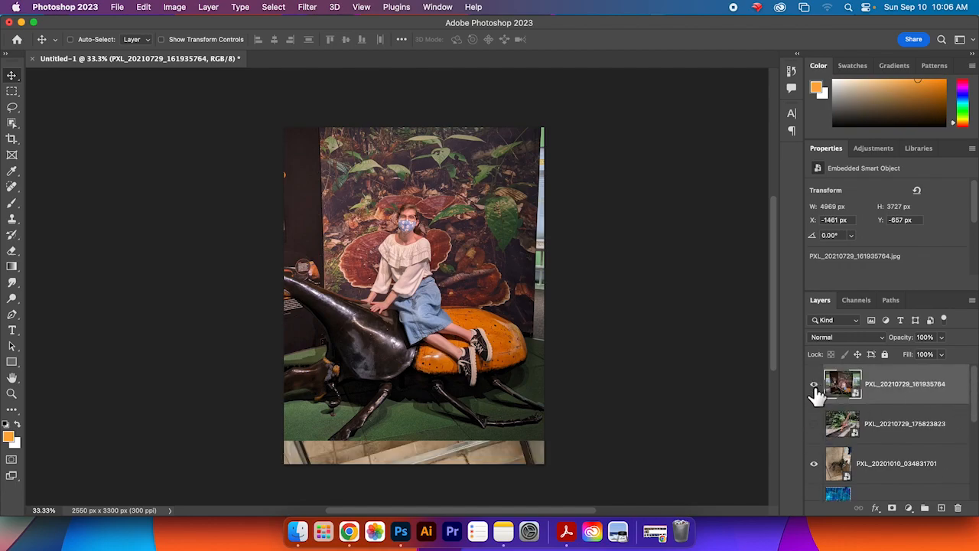
pyautogui.click(814, 465)
pyautogui.click(814, 464)
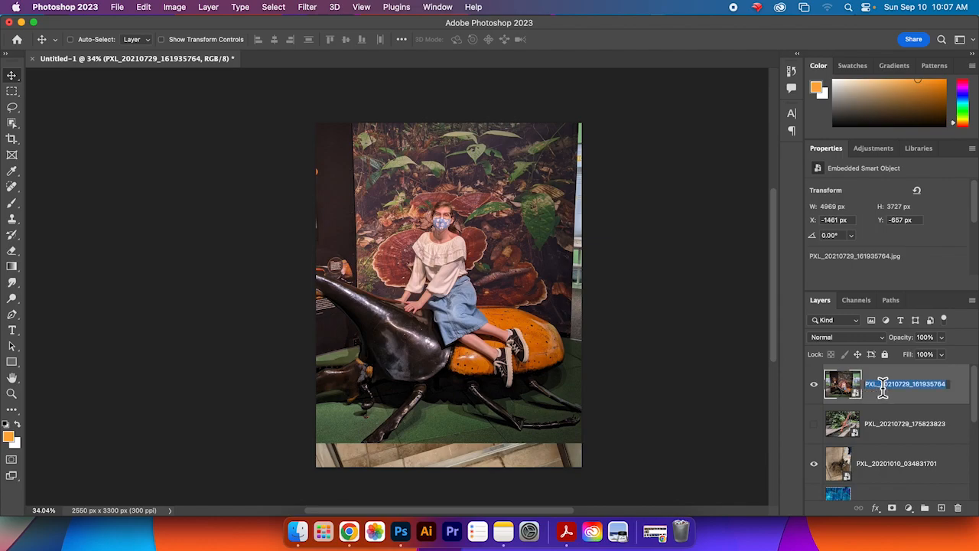
pyautogui.write('me')
pyautogui.press('Return')
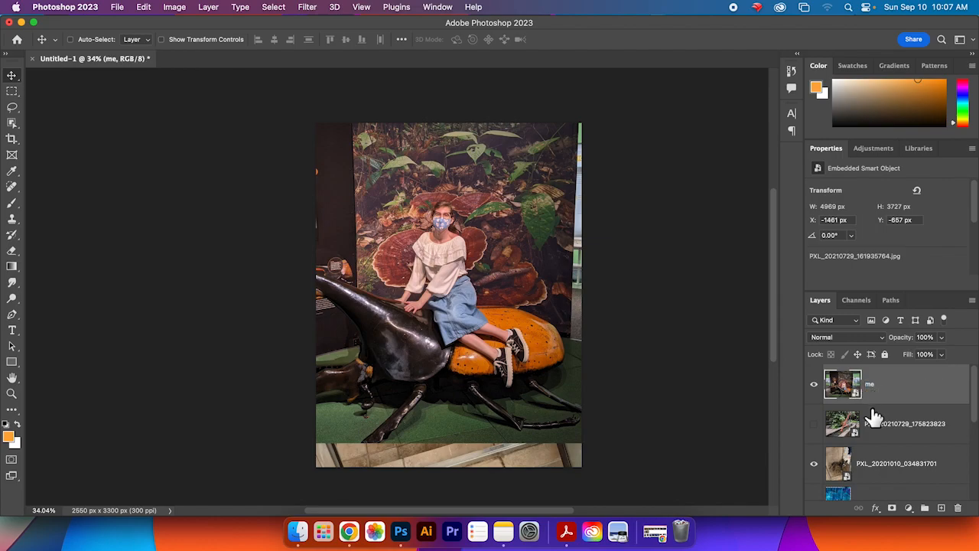
# Step: Automatically select the subject, the woman, on the me layer
pyautogui.click(207, 11)
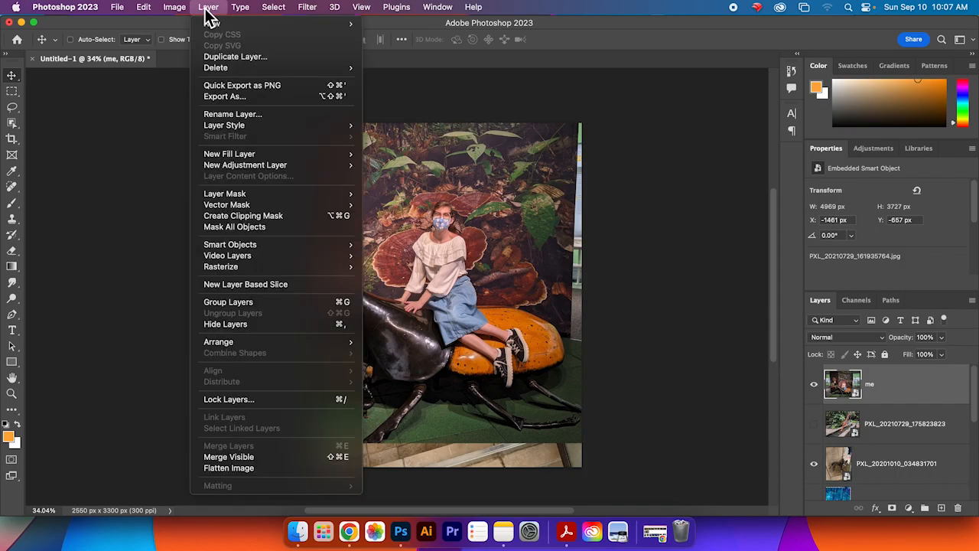
pyautogui.moveTo(268, 15)
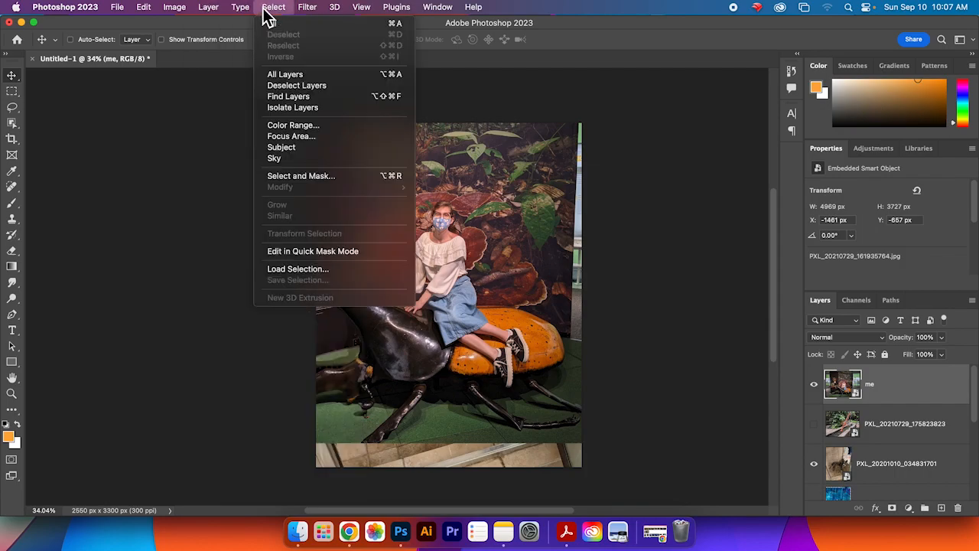
pyautogui.click(306, 146)
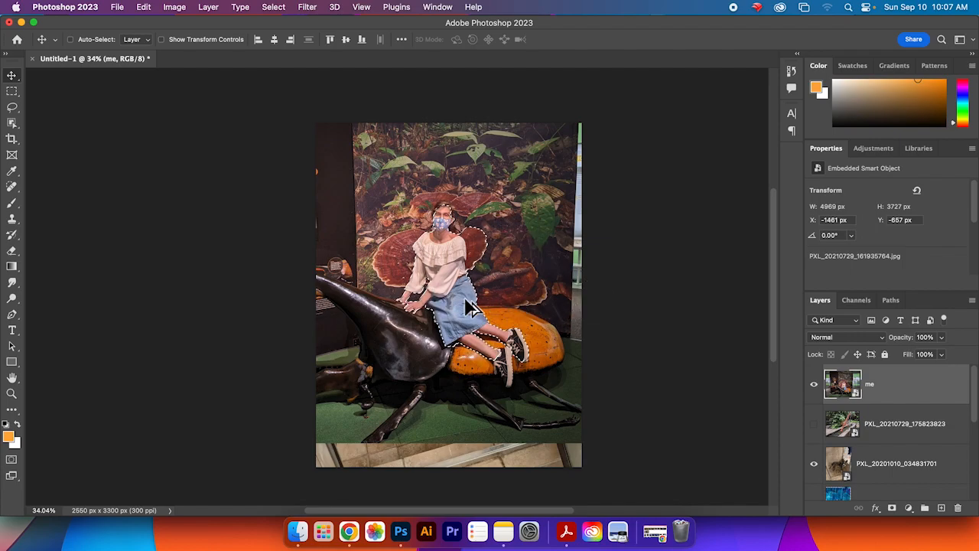
# Step: With the Quick Selection tool in subtract mode, remove the background beside the right shoulder from the selection
pyautogui.scroll(-3, 471, 306)
pyautogui.scroll(5, 470, 306)
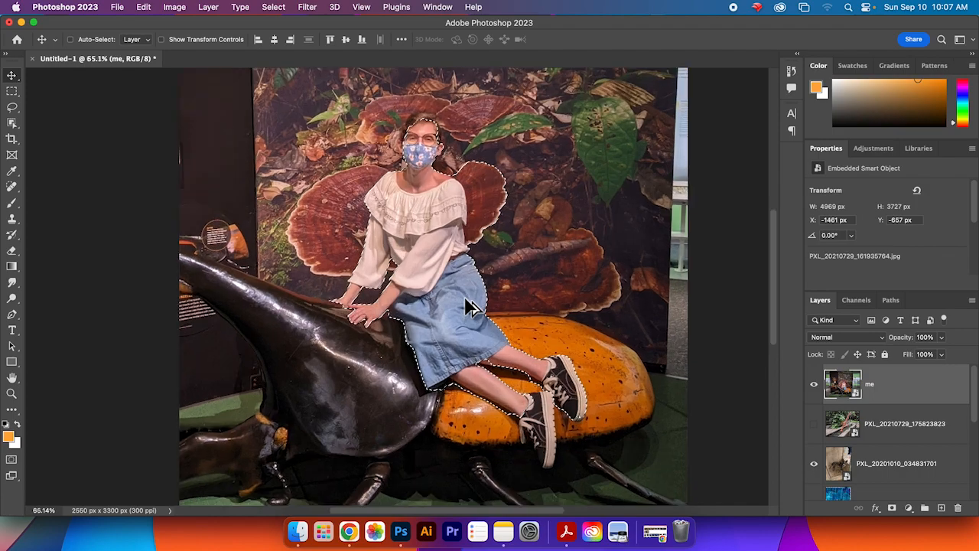
pyautogui.scroll(2, 471, 306)
pyautogui.scroll(-3, 471, 306)
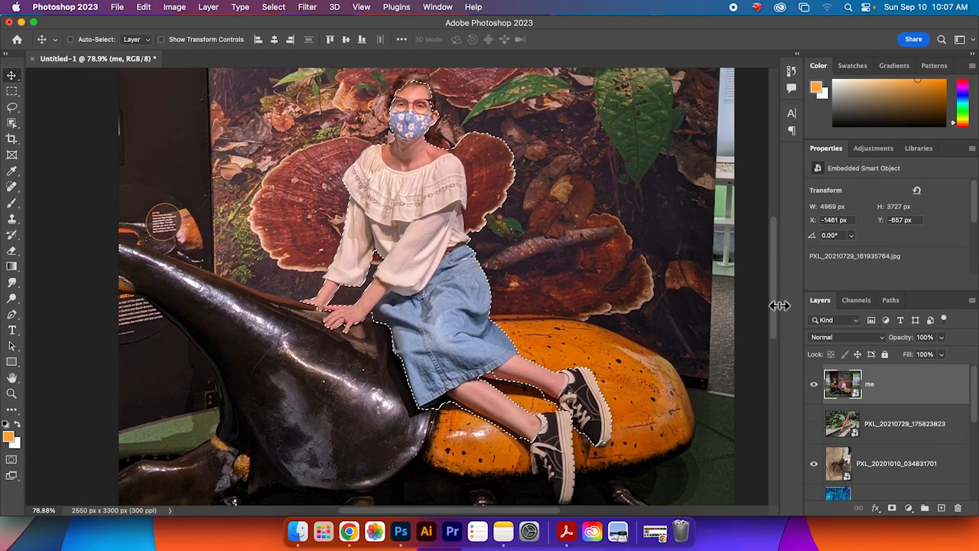
pyautogui.scroll(3, 776, 316)
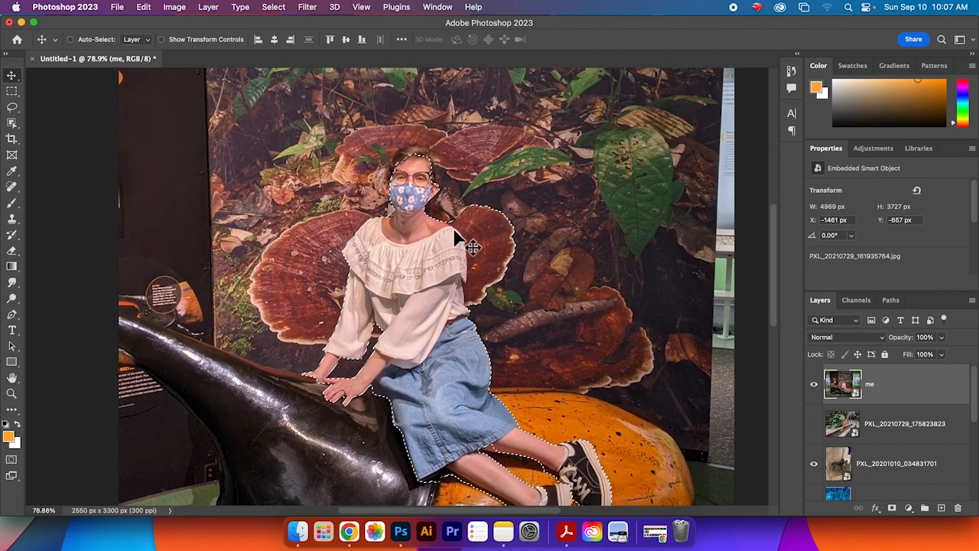
pyautogui.click(15, 129)
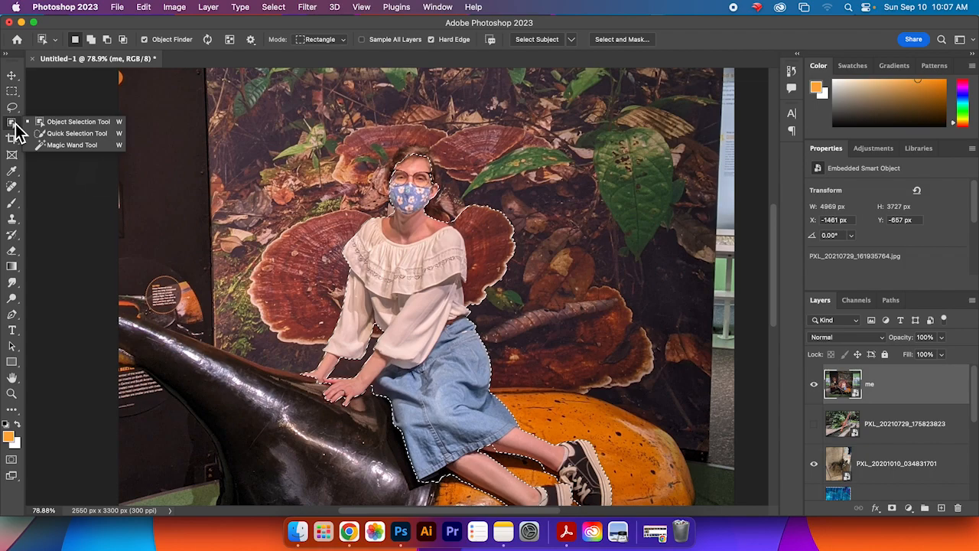
pyautogui.click(40, 137)
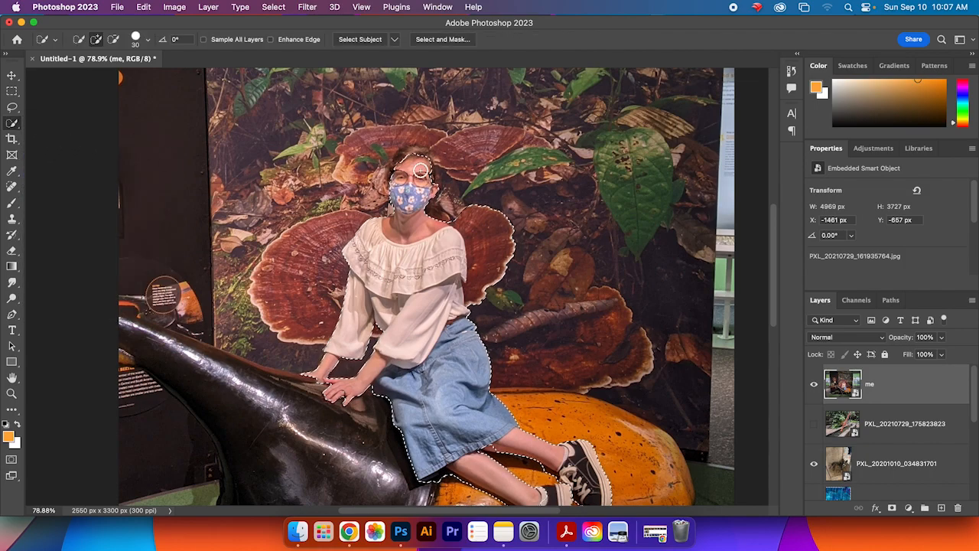
pyautogui.click(114, 40)
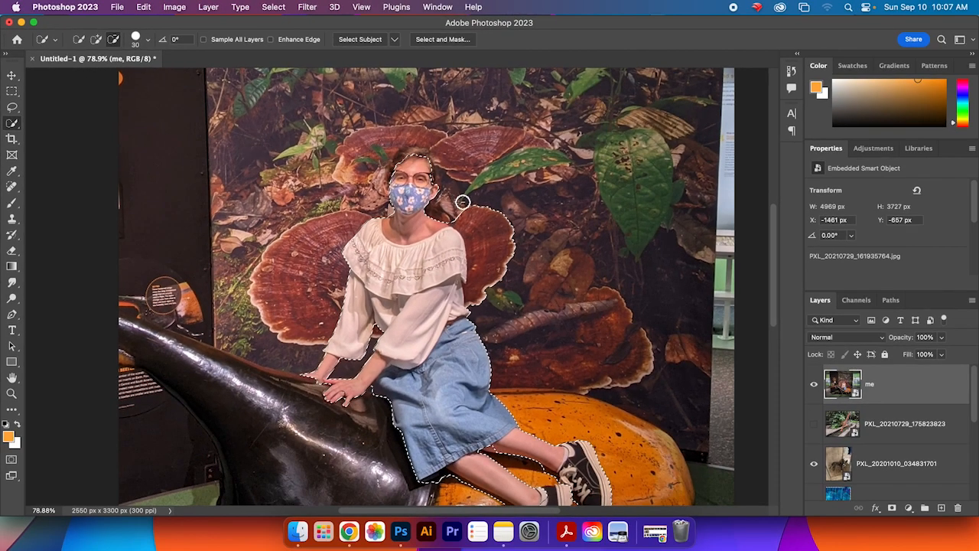
pyautogui.moveTo(477, 214)
pyautogui.mouseDown()
pyautogui.moveTo(533, 222)
pyautogui.moveTo(503, 212)
pyautogui.moveTo(521, 235)
pyautogui.moveTo(520, 284)
pyautogui.mouseUp()
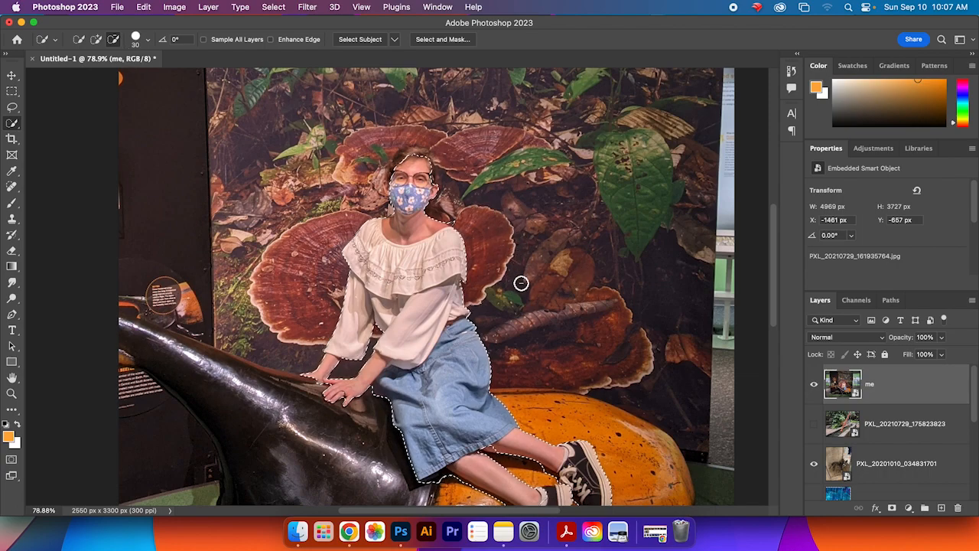
# Step: Set the brush size to 20 px and subtract the spot beside the hair from the selection
pyautogui.click(147, 41)
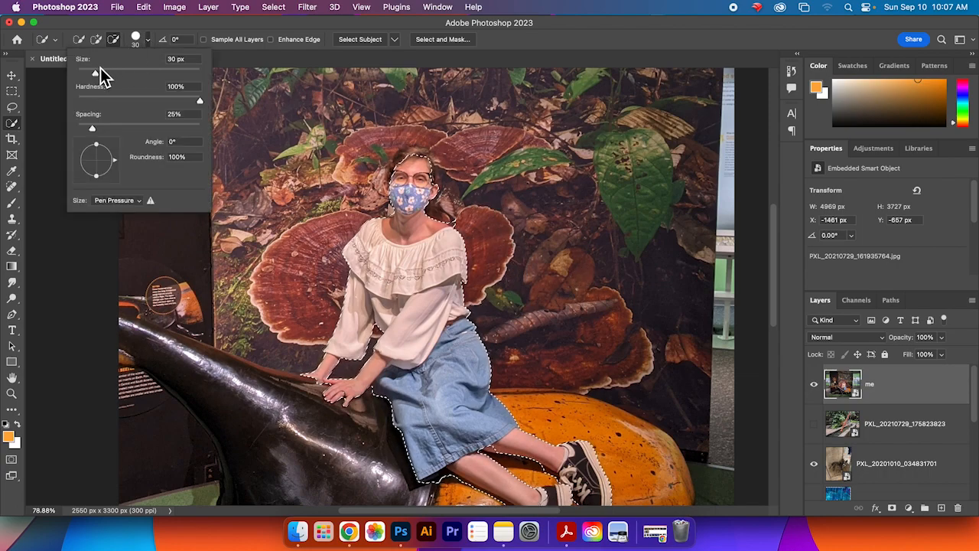
pyautogui.moveTo(99, 77); pyautogui.dragTo(93, 78)
pyautogui.click(462, 225)
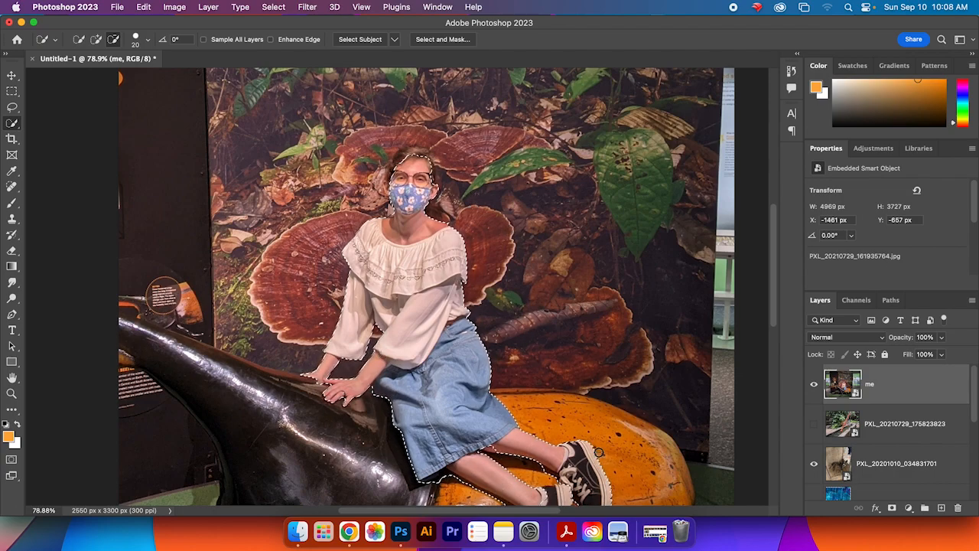
# Step: Subtract the background above the head from the selection, then switch back to add mode
pyautogui.click(95, 39)
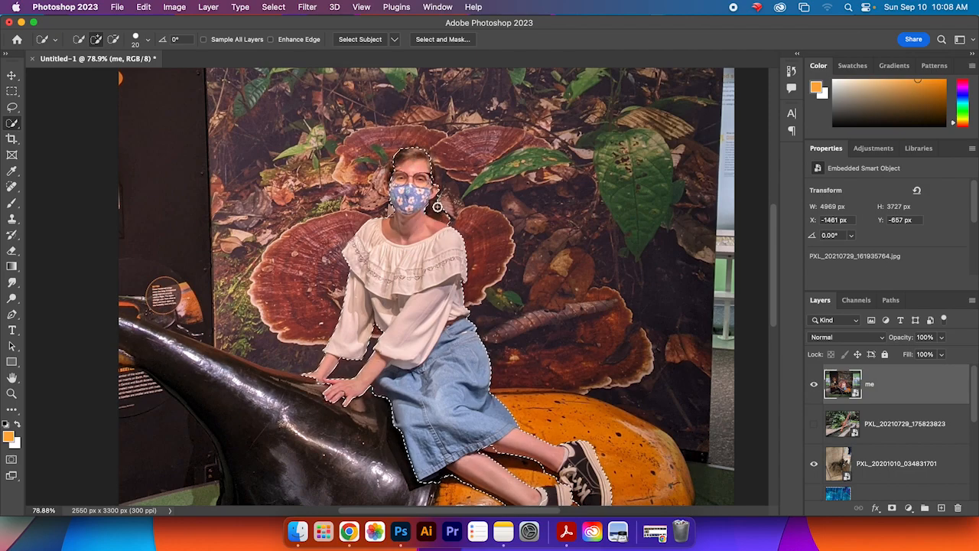
pyautogui.scroll(-5, 425, 258)
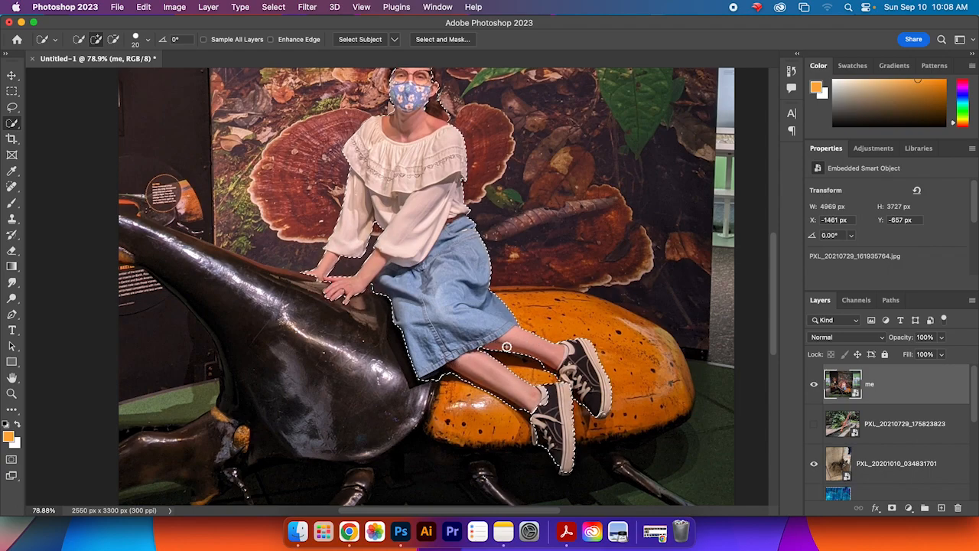
pyautogui.moveTo(775, 302); pyautogui.dragTo(775, 285)
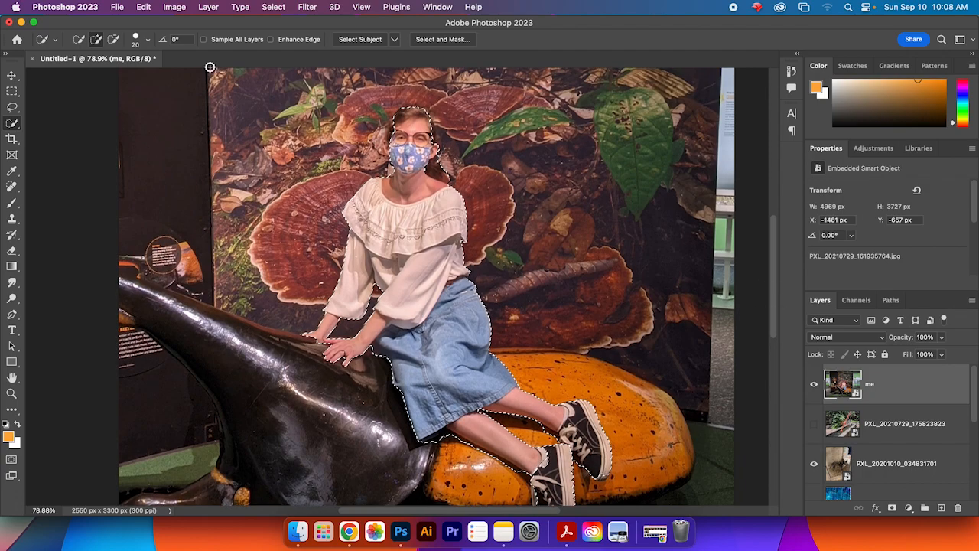
pyautogui.click(112, 39)
pyautogui.moveTo(460, 159)
pyautogui.mouseDown()
pyautogui.moveTo(395, 136)
pyautogui.moveTo(389, 186)
pyautogui.moveTo(400, 106)
pyautogui.mouseUp()
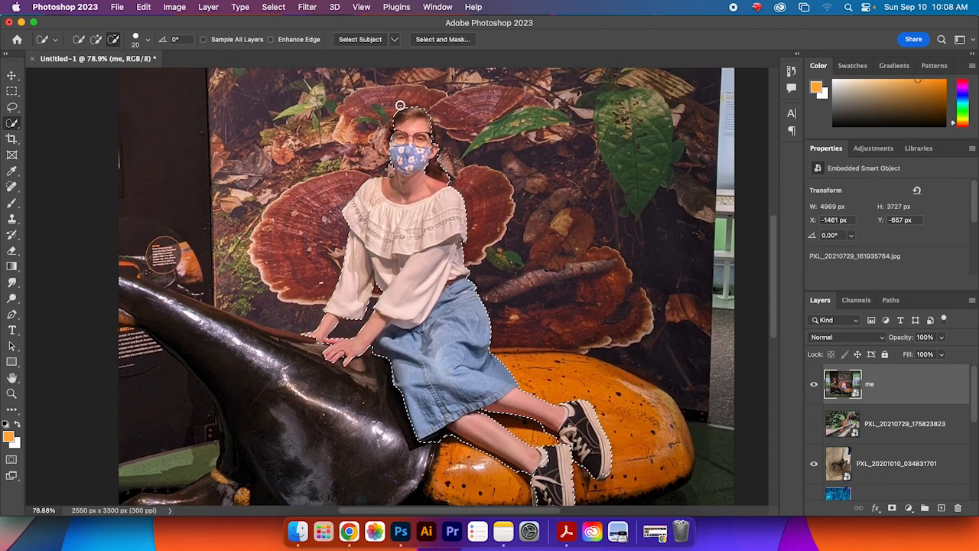
pyautogui.click(96, 40)
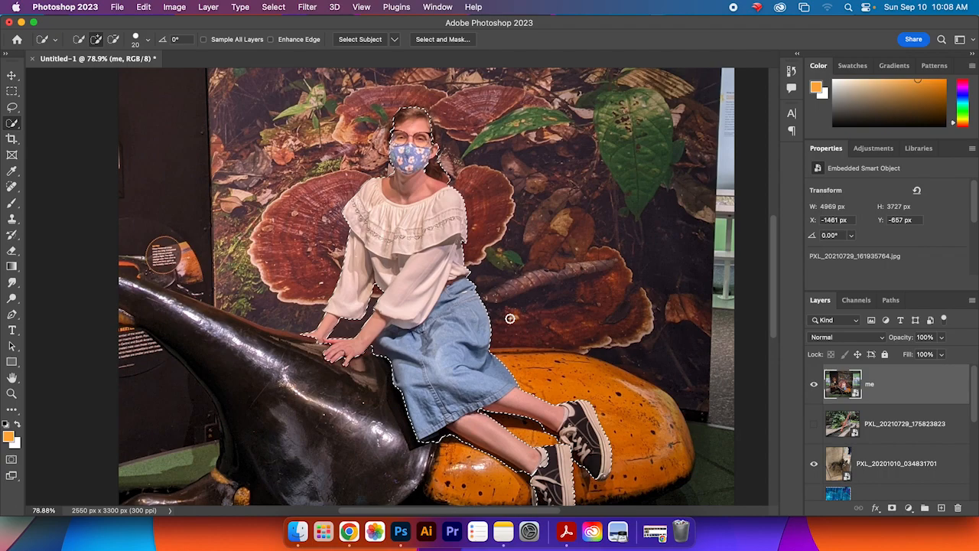
# Step: Open Select and Mask and brush the gap near the shoes at close zoom to refine the selection
pyautogui.click(436, 41)
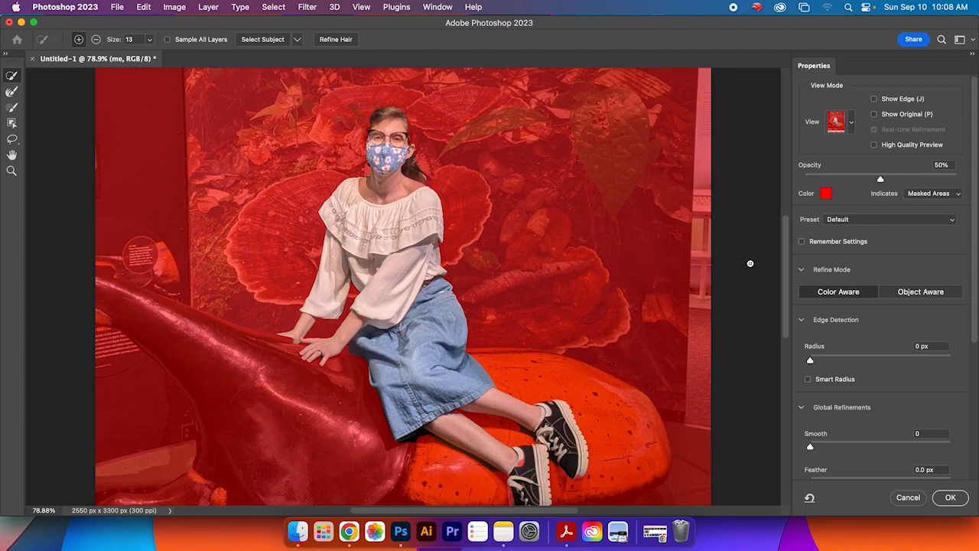
pyautogui.scroll(-3, 788, 265)
pyautogui.moveTo(788, 265); pyautogui.dragTo(788, 262)
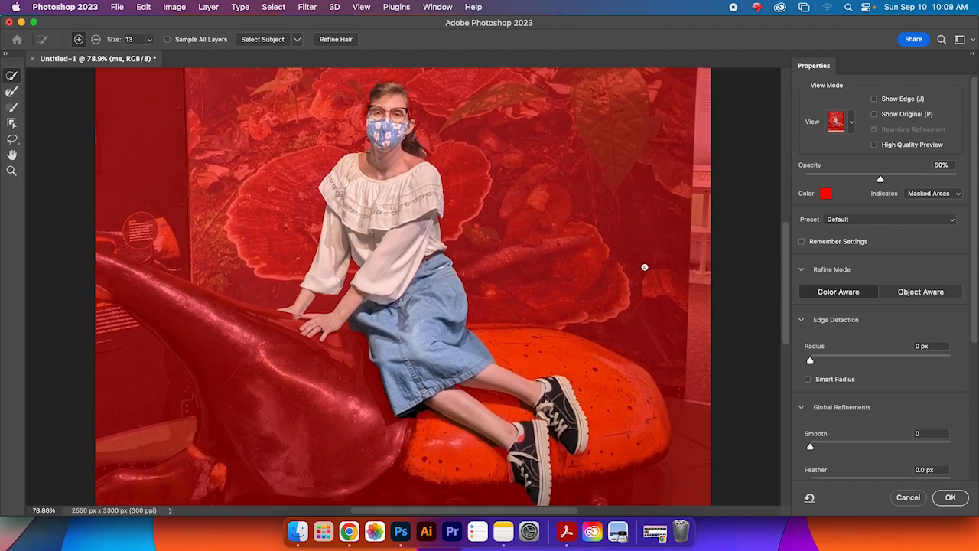
pyautogui.scroll(3, 790, 269)
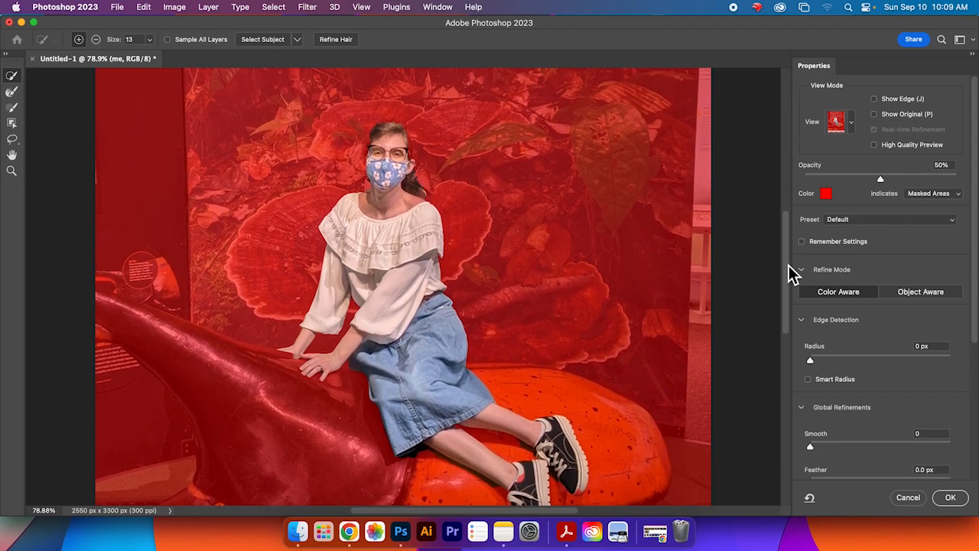
pyautogui.moveTo(789, 265); pyautogui.dragTo(787, 276)
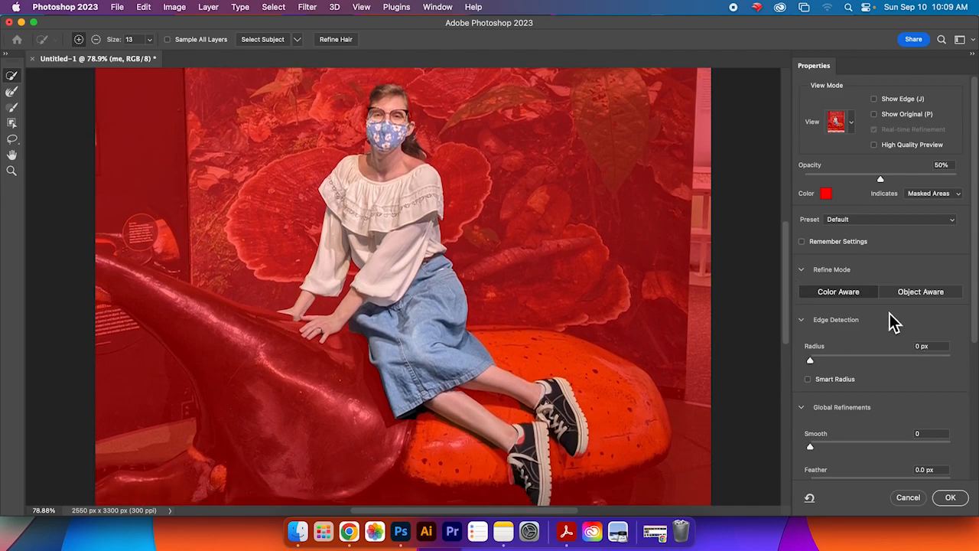
pyautogui.moveTo(789, 260); pyautogui.dragTo(788, 267)
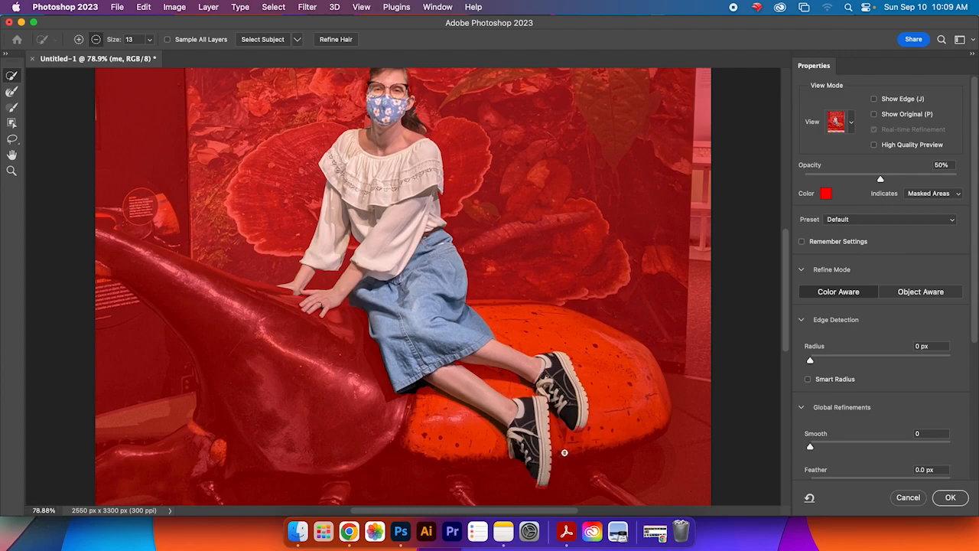
pyautogui.scroll(5, 538, 468)
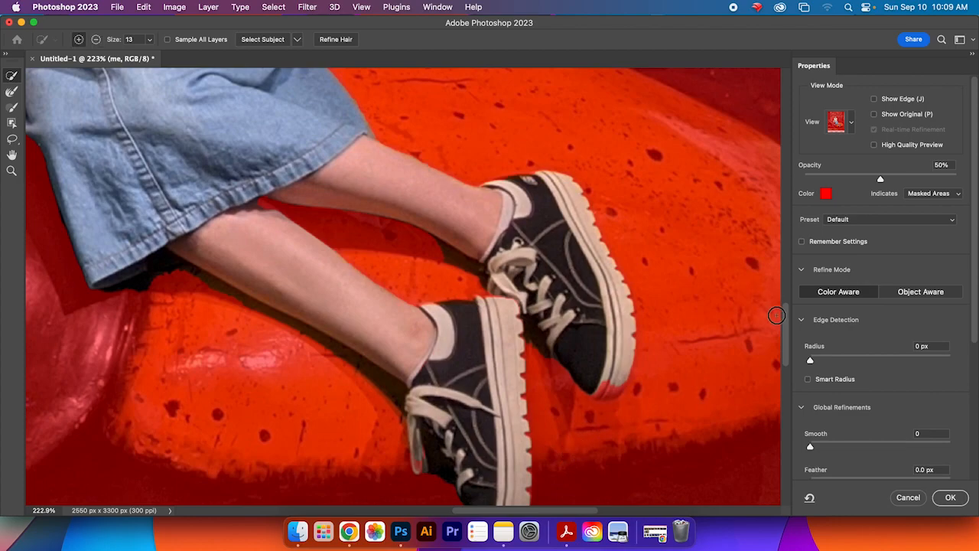
pyautogui.moveTo(791, 328); pyautogui.dragTo(791, 342)
pyautogui.moveTo(534, 432)
pyautogui.mouseDown()
pyautogui.moveTo(498, 452)
pyautogui.moveTo(520, 451)
pyautogui.mouseUp()
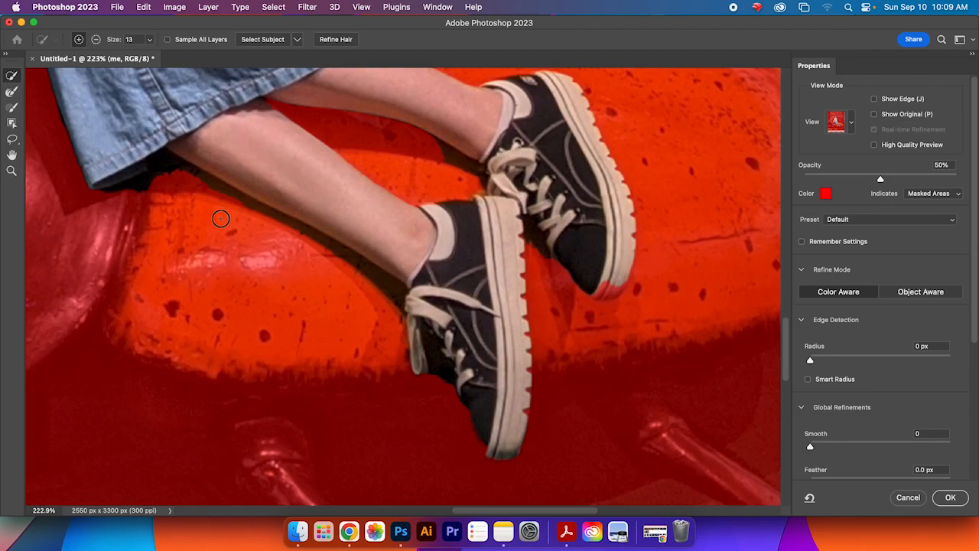
# Step: Brush along the hair beside the face to add it to the selection
pyautogui.moveTo(787, 365); pyautogui.dragTo(772, 250)
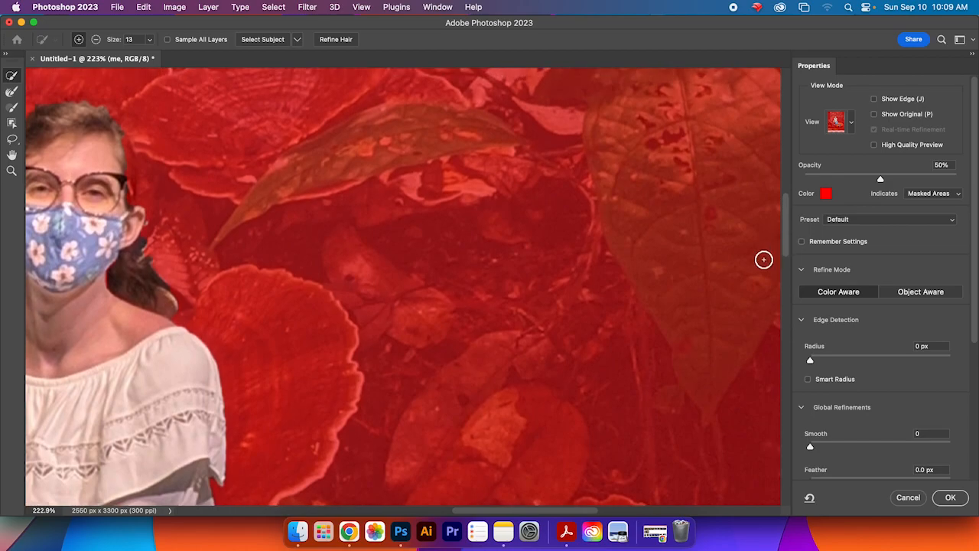
pyautogui.moveTo(571, 509); pyautogui.dragTo(524, 514)
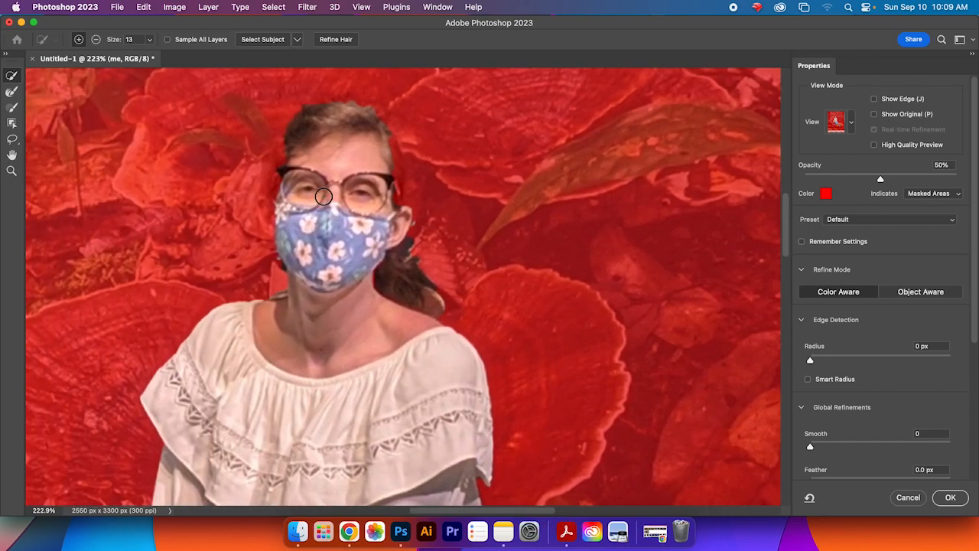
pyautogui.moveTo(387, 140)
pyautogui.mouseDown()
pyautogui.moveTo(398, 203)
pyautogui.moveTo(394, 127)
pyautogui.moveTo(404, 213)
pyautogui.moveTo(391, 211)
pyautogui.mouseUp()
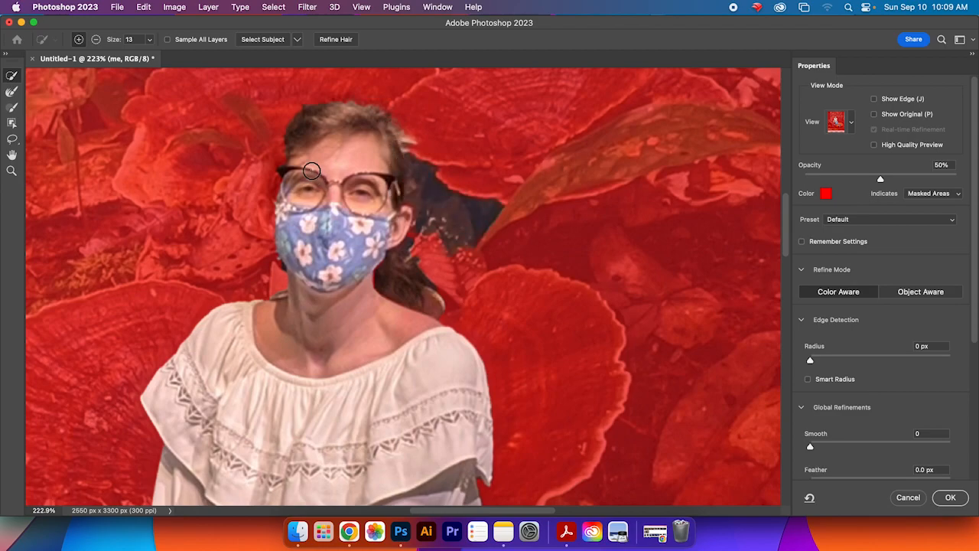
# Step: Subtract the background beside the hair on the right of the head from the selection, using a brush size of 8
pyautogui.click(95, 39)
pyautogui.moveTo(428, 206)
pyautogui.mouseDown()
pyautogui.moveTo(475, 236)
pyautogui.moveTo(468, 247)
pyautogui.moveTo(460, 230)
pyautogui.mouseUp()
pyautogui.click(150, 40)
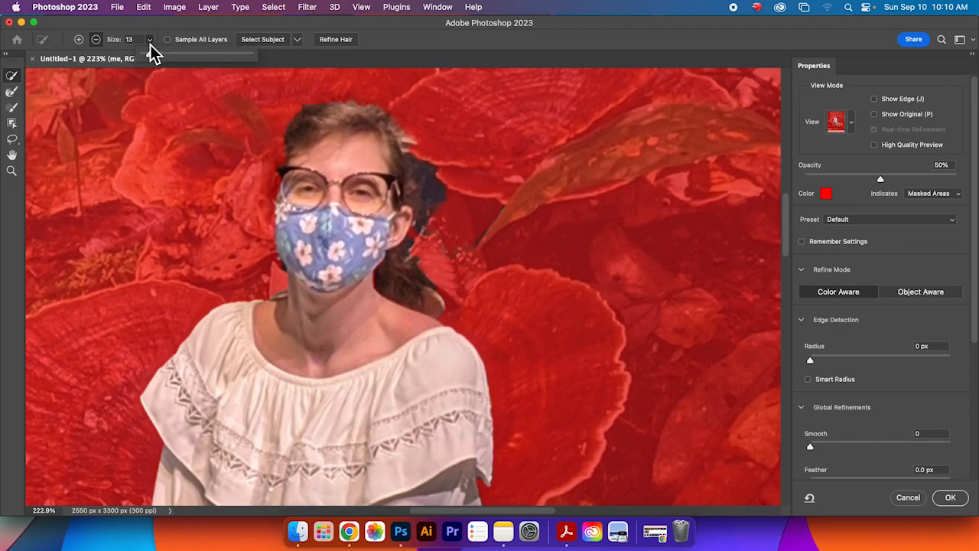
pyautogui.moveTo(151, 59); pyautogui.dragTo(150, 58)
pyautogui.click(433, 199)
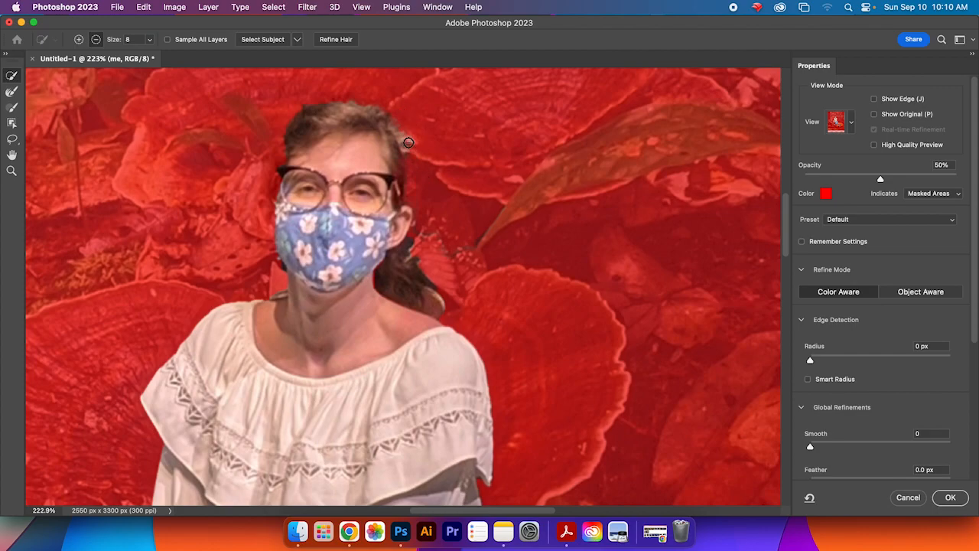
# Step: Add the hair along the left side of the head to the selection and subtract a spot at the top right of the hair
pyautogui.click(78, 39)
pyautogui.moveTo(300, 128); pyautogui.dragTo(295, 153)
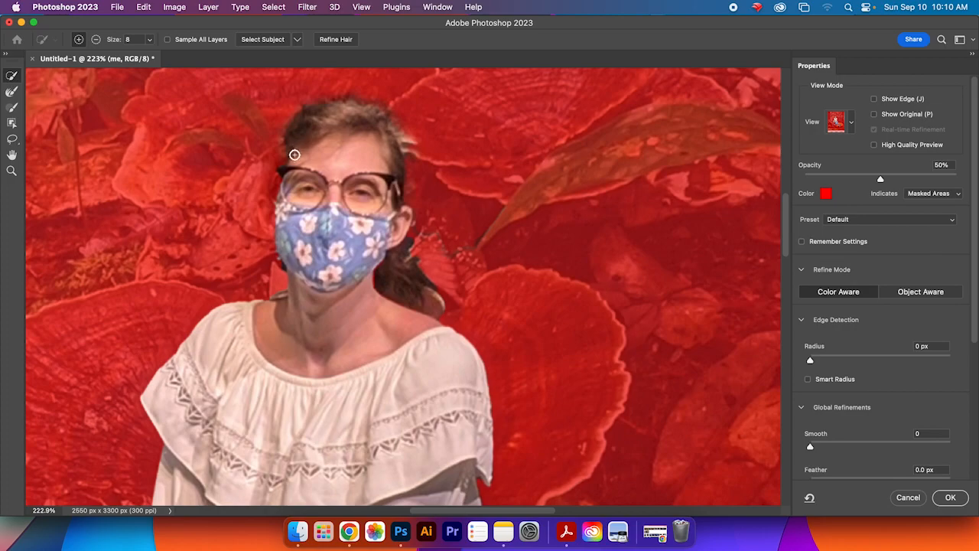
pyautogui.moveTo(290, 208); pyautogui.dragTo(284, 210)
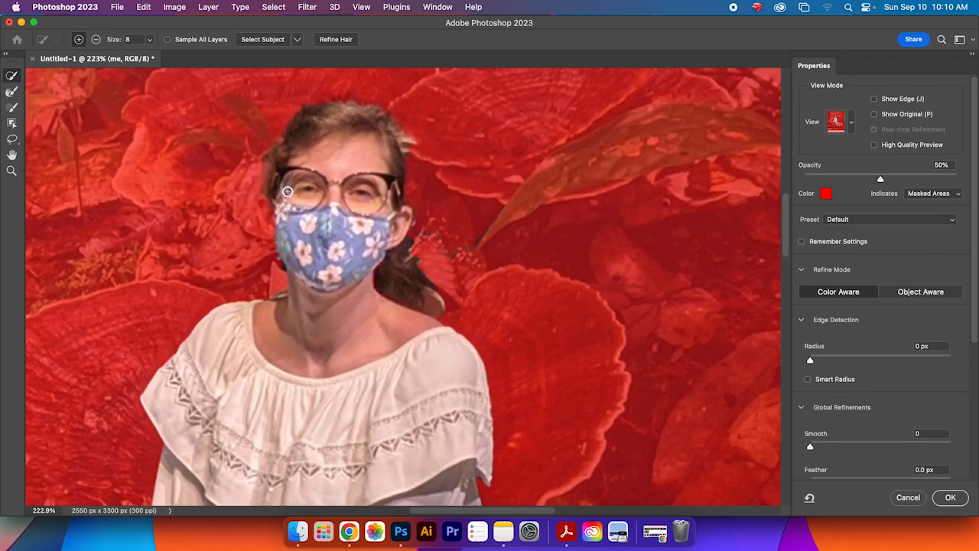
pyautogui.click(96, 39)
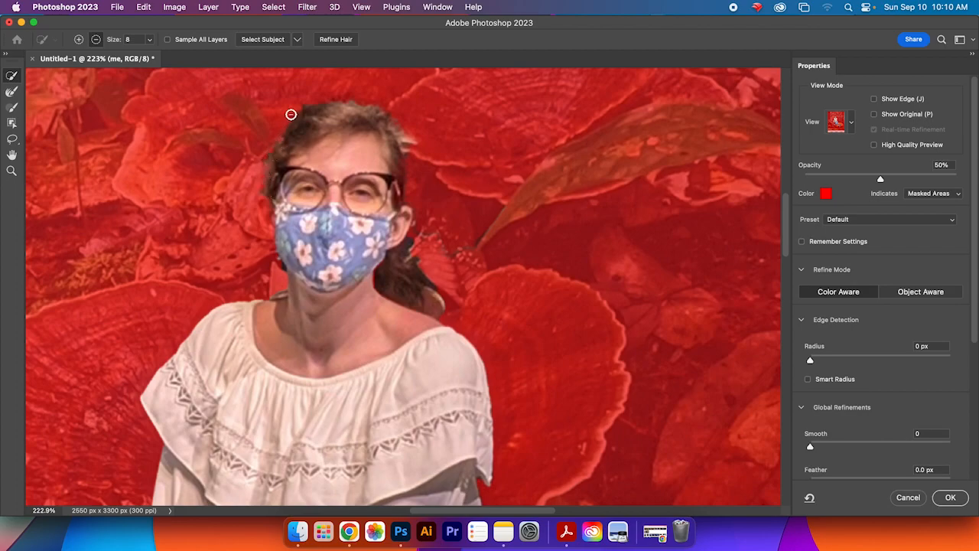
pyautogui.click(413, 144)
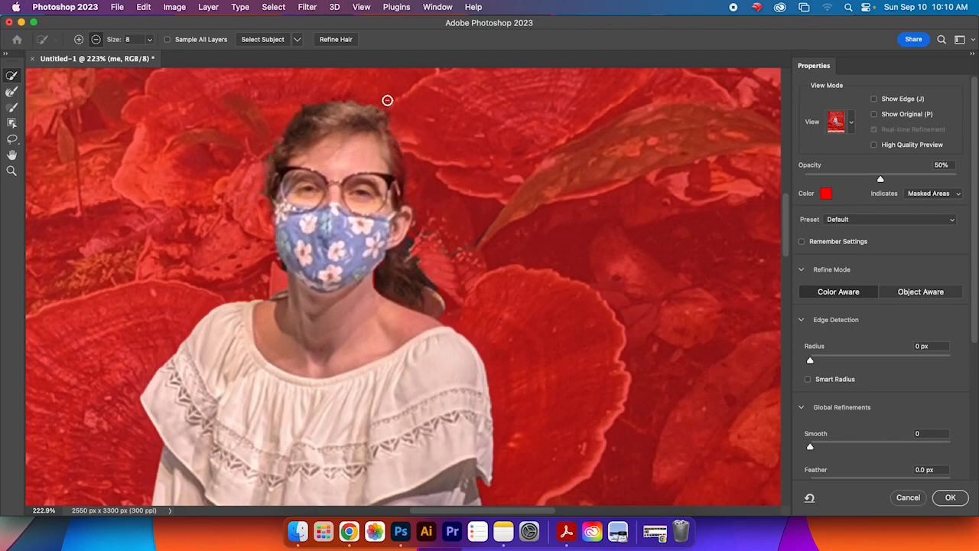
# Step: Add small areas beside the neck and below the mask's left edge to the selection
pyautogui.click(80, 40)
pyautogui.click(374, 290)
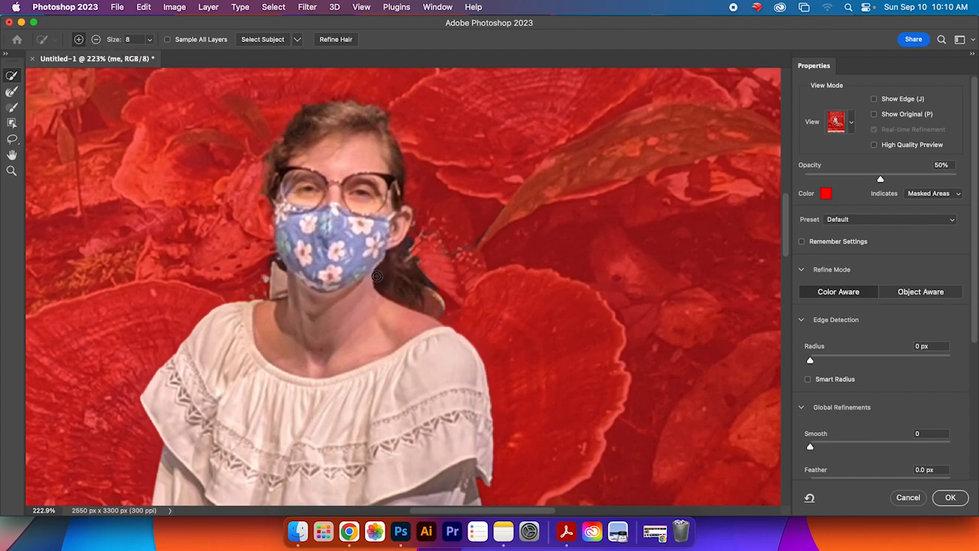
pyautogui.press('super+z')
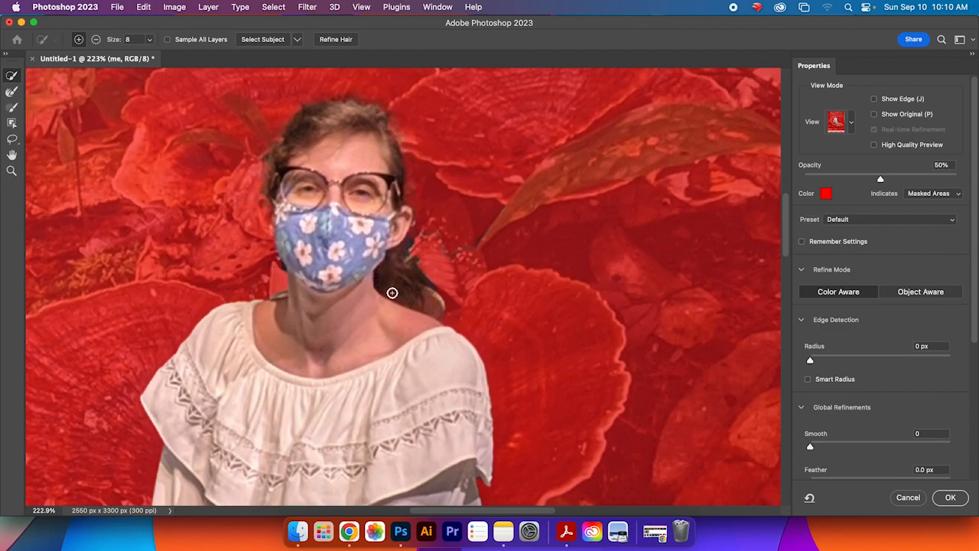
pyautogui.press('super+shift+z')
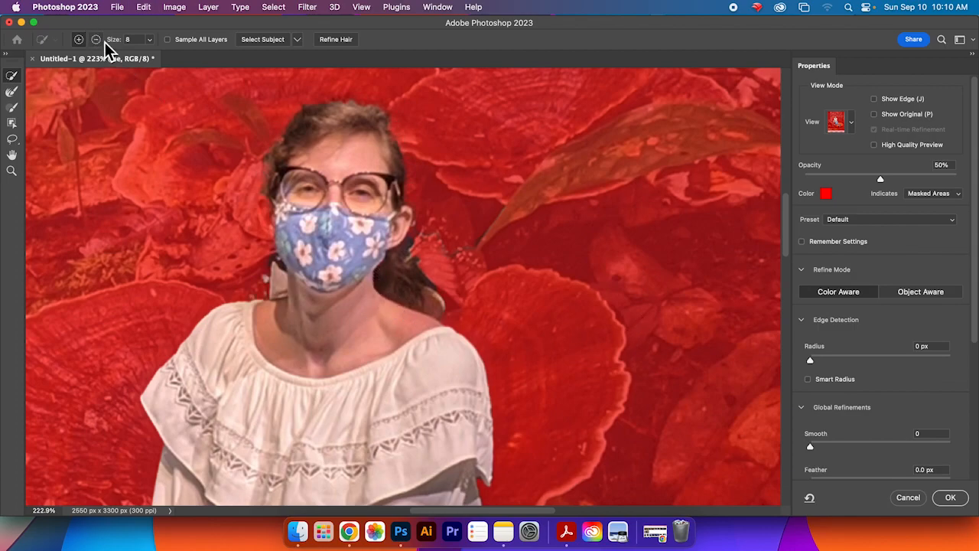
pyautogui.moveTo(277, 270); pyautogui.dragTo(276, 276)
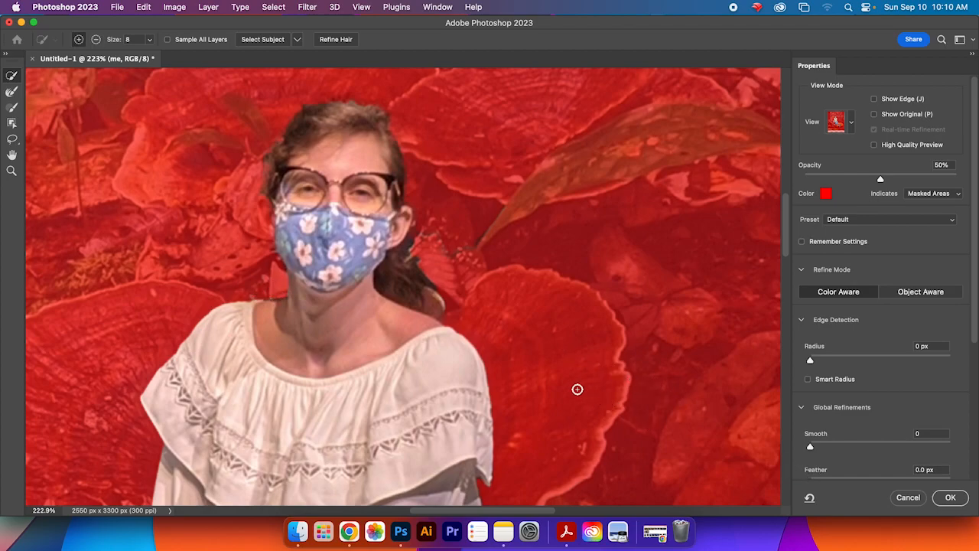
# Step: Apply the refined selection and leave Select and Mask
pyautogui.scroll(5, 580, 389)
pyautogui.scroll(-10, 574, 384)
pyautogui.moveTo(642, 401)
pyautogui.mouseDown()
pyautogui.moveTo(625, 280)
pyautogui.moveTo(589, 163)
pyautogui.mouseUp()
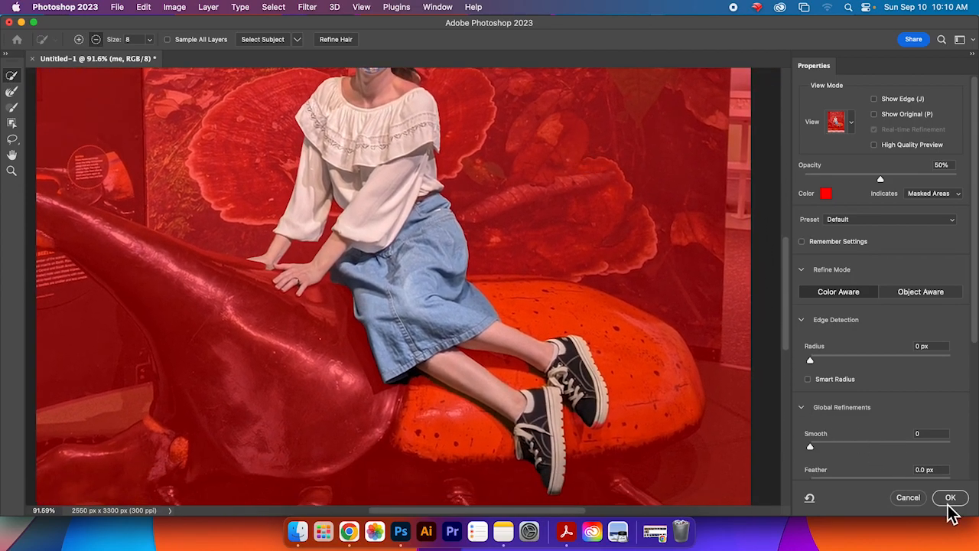
pyautogui.click(950, 497)
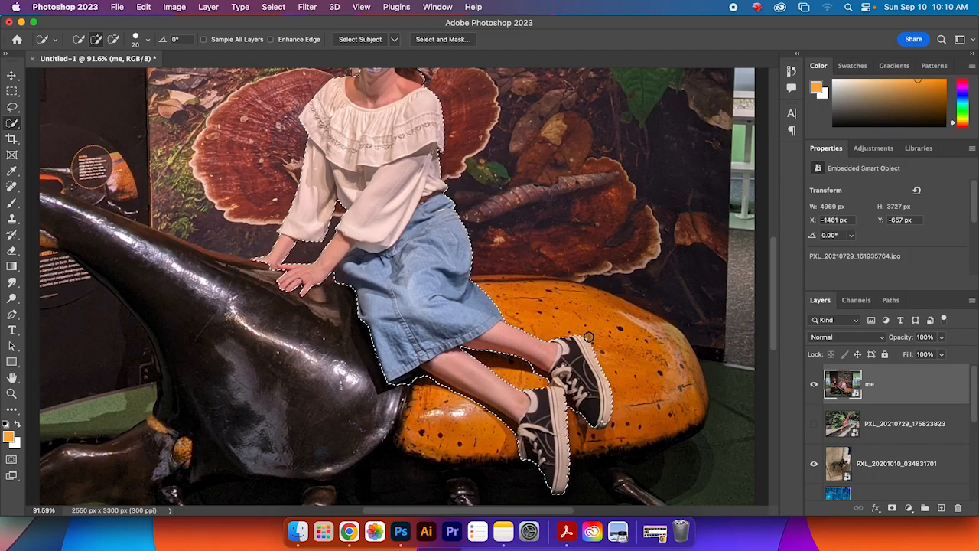
# Step: Try adding a layer mask to the me layer from the selection, then undo it
pyautogui.moveTo(779, 327); pyautogui.dragTo(777, 300)
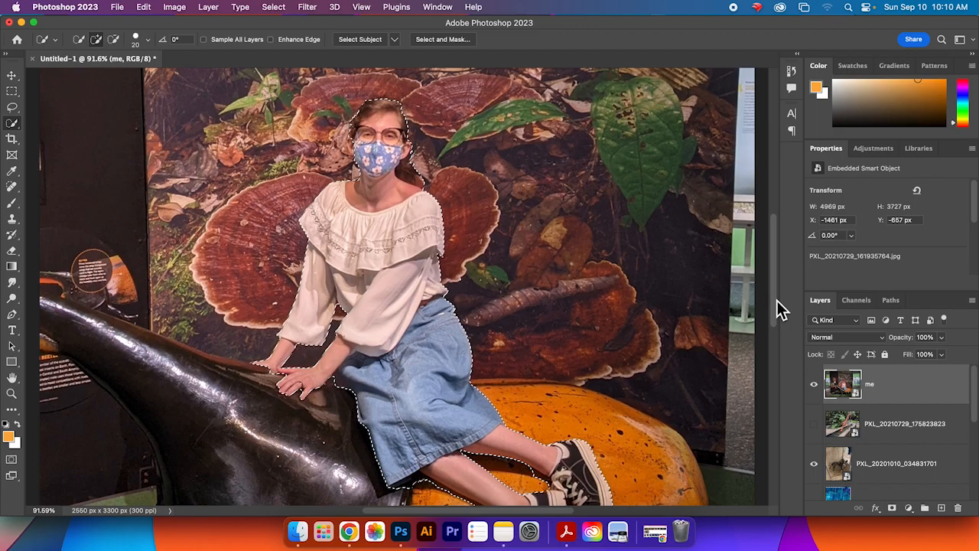
pyautogui.click(892, 509)
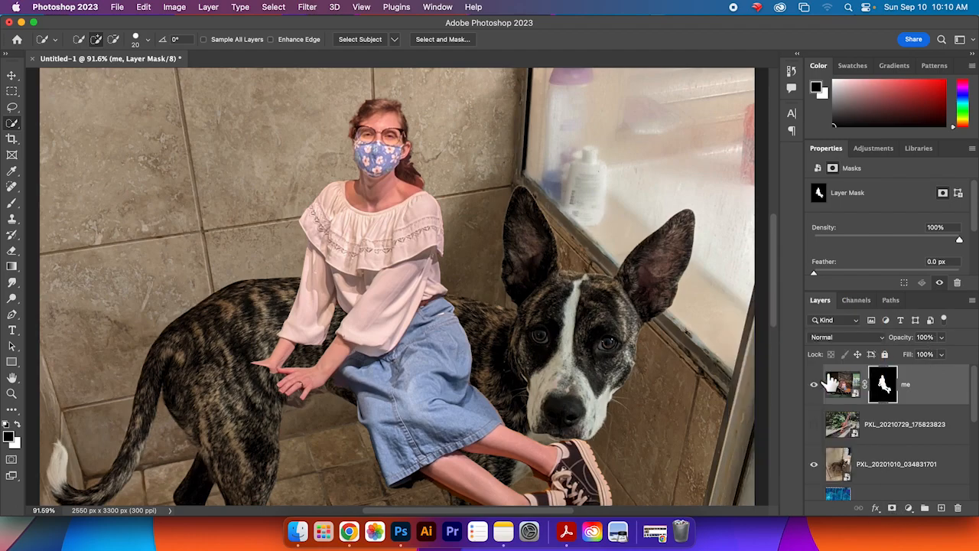
pyautogui.press('super+z')
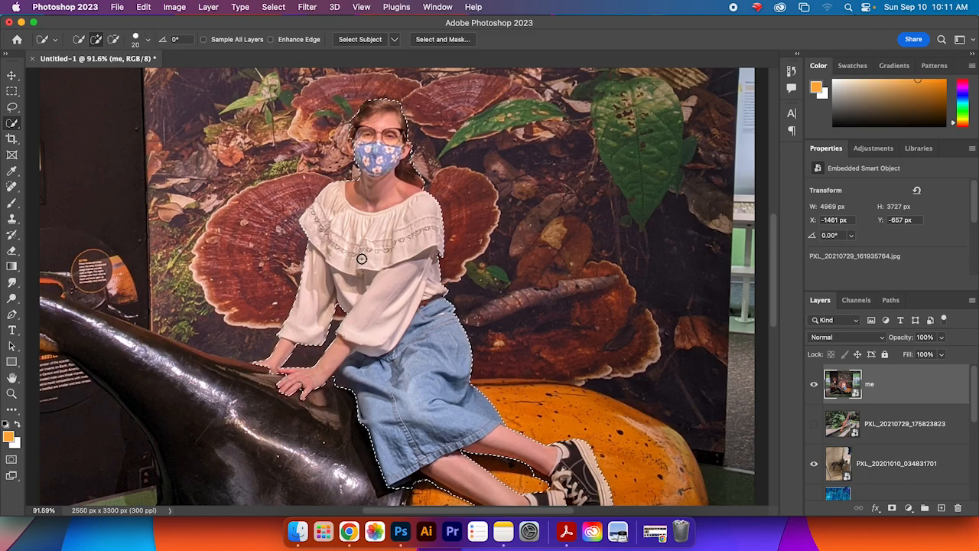
# Step: Copy the selected person from the me layer
pyautogui.click(119, 9)
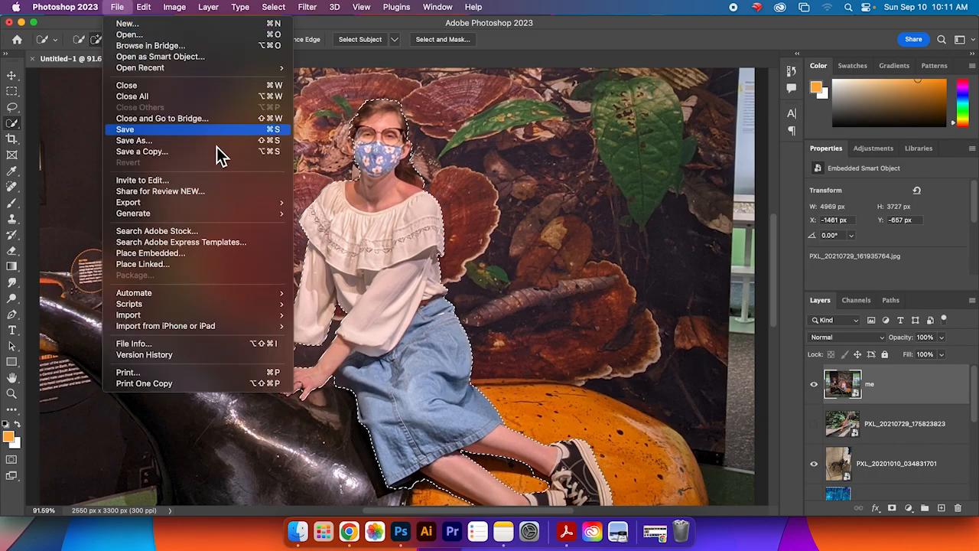
pyautogui.moveTo(231, 204)
pyautogui.moveTo(155, 14)
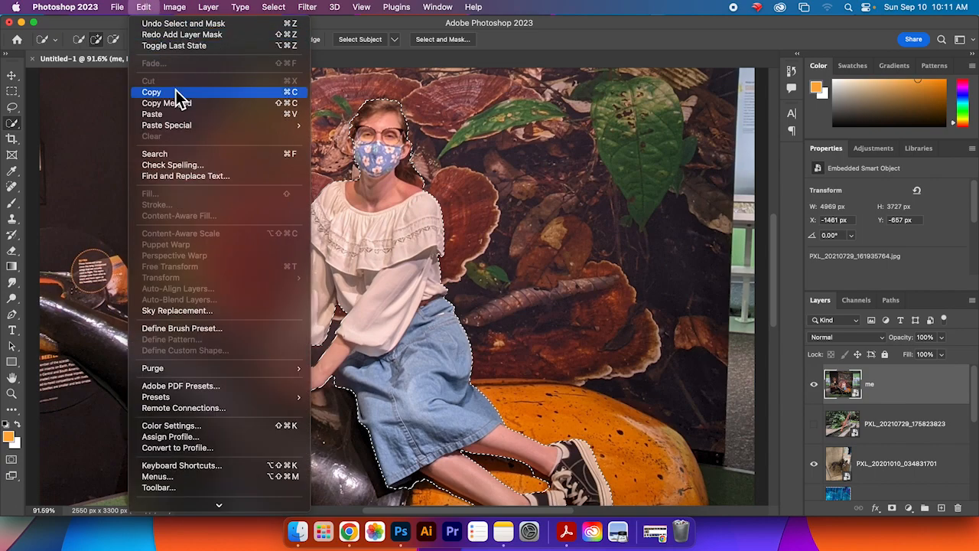
pyautogui.click(175, 92)
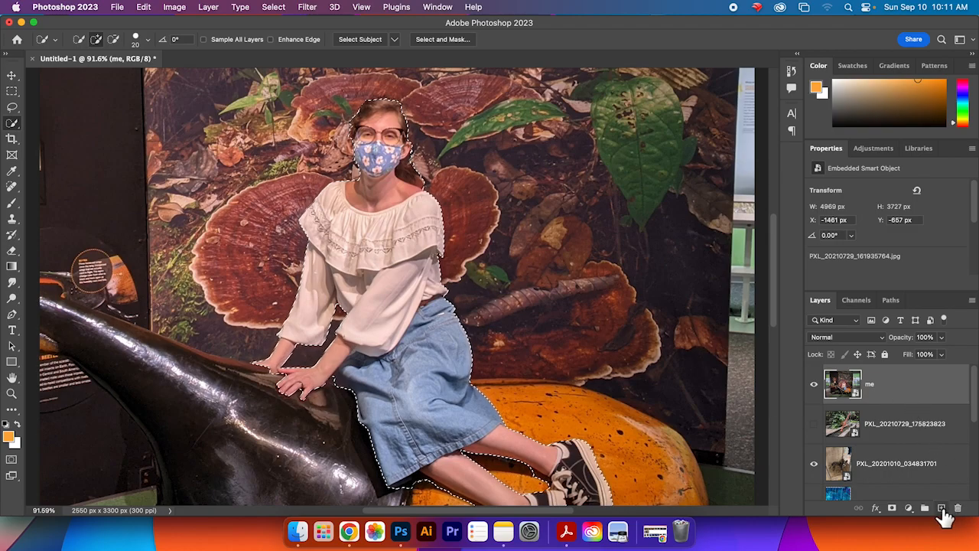
# Step: Create a new layer and paste the copied person into it
pyautogui.click(942, 508)
pyautogui.click(153, 8)
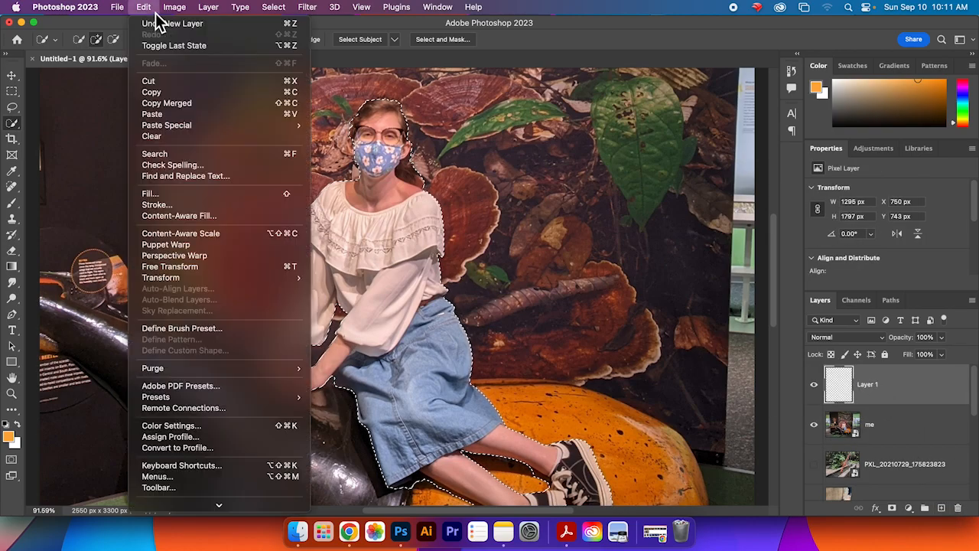
pyautogui.click(183, 115)
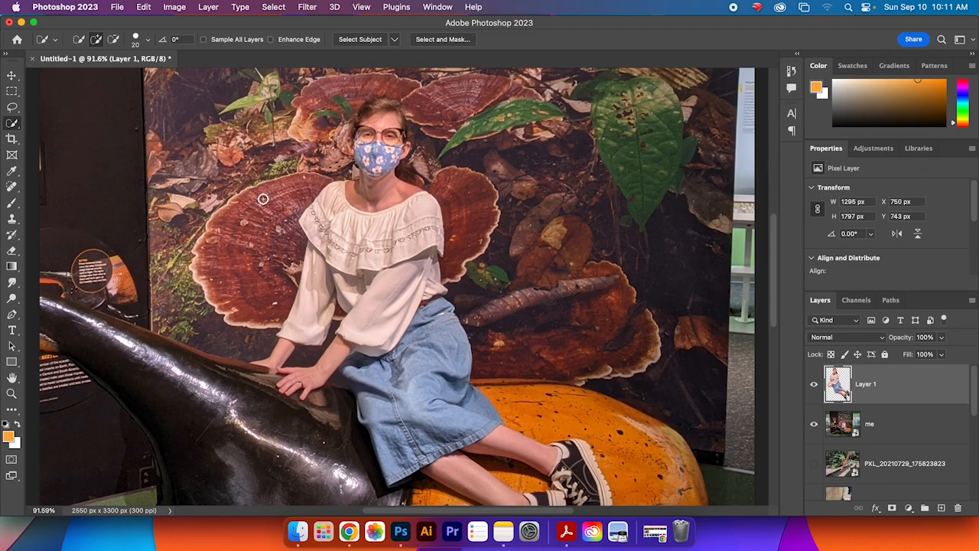
# Step: Hide the me layer so the dog photo shows behind the cut-out person
pyautogui.click(814, 426)
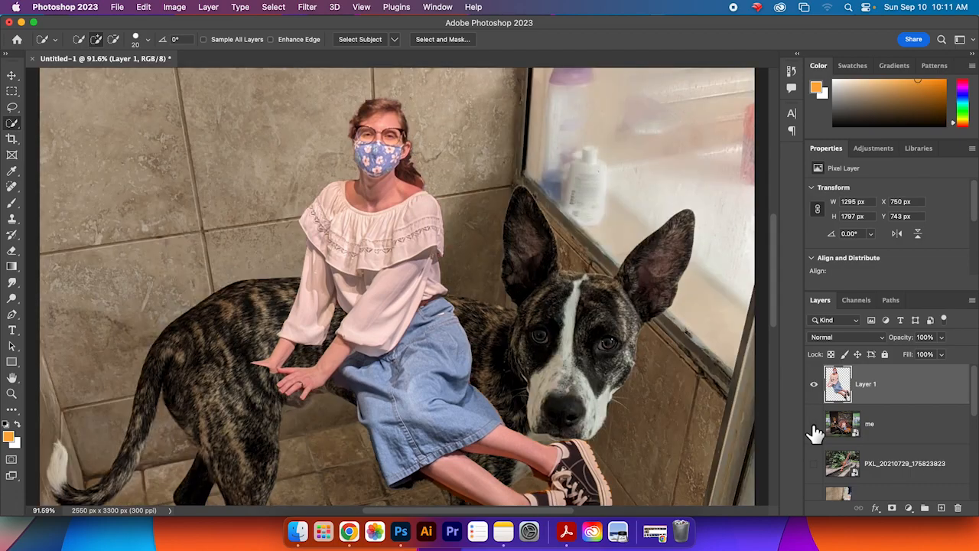
pyautogui.click(814, 426)
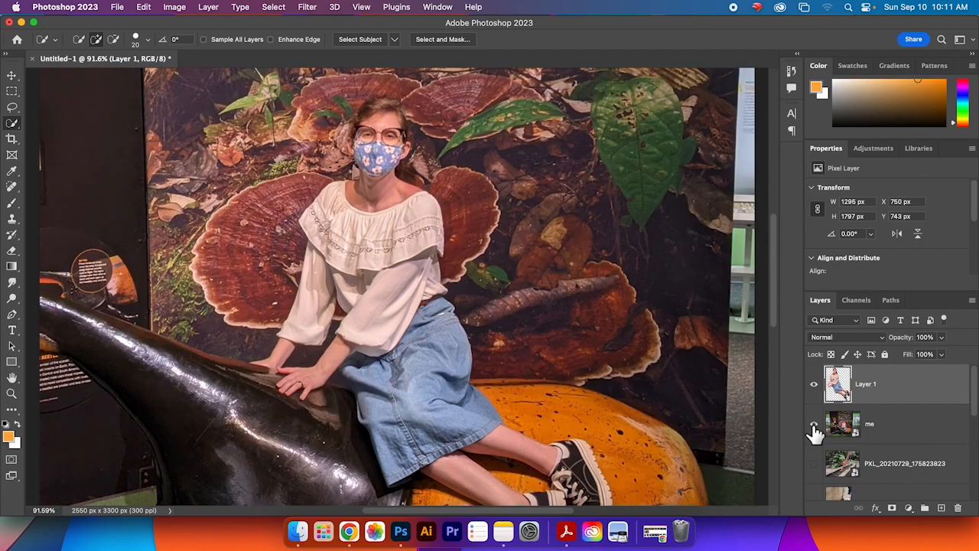
pyautogui.click(814, 425)
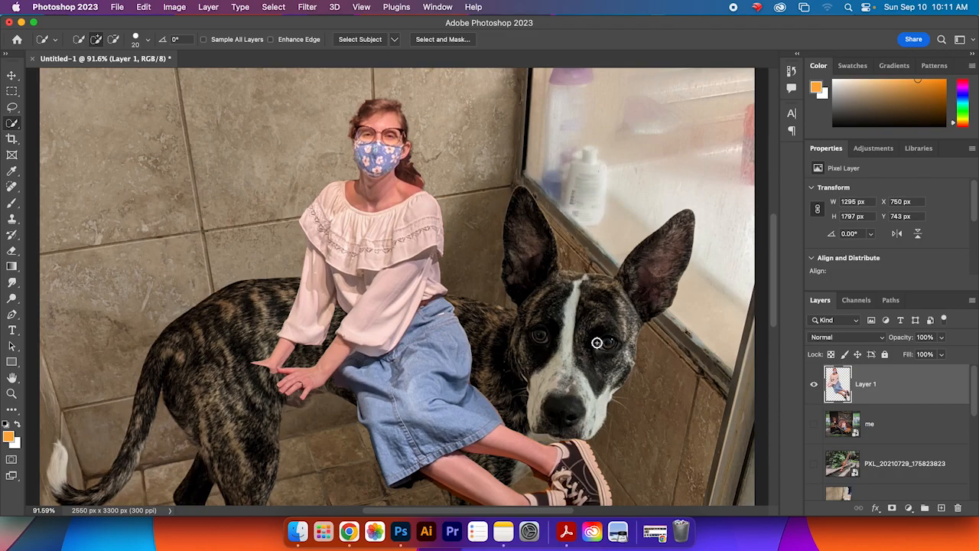
pyautogui.scroll(-5, 597, 343)
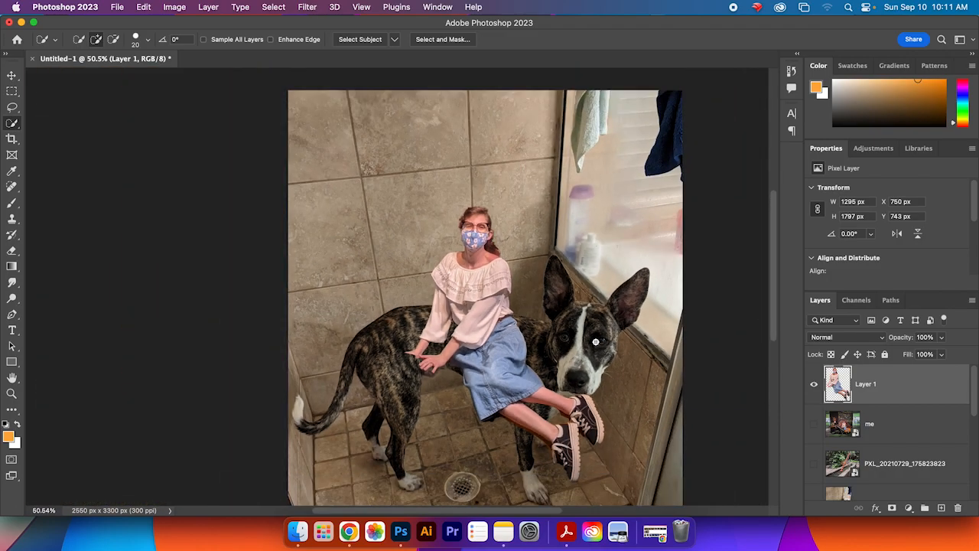
pyautogui.scroll(2, 595, 342)
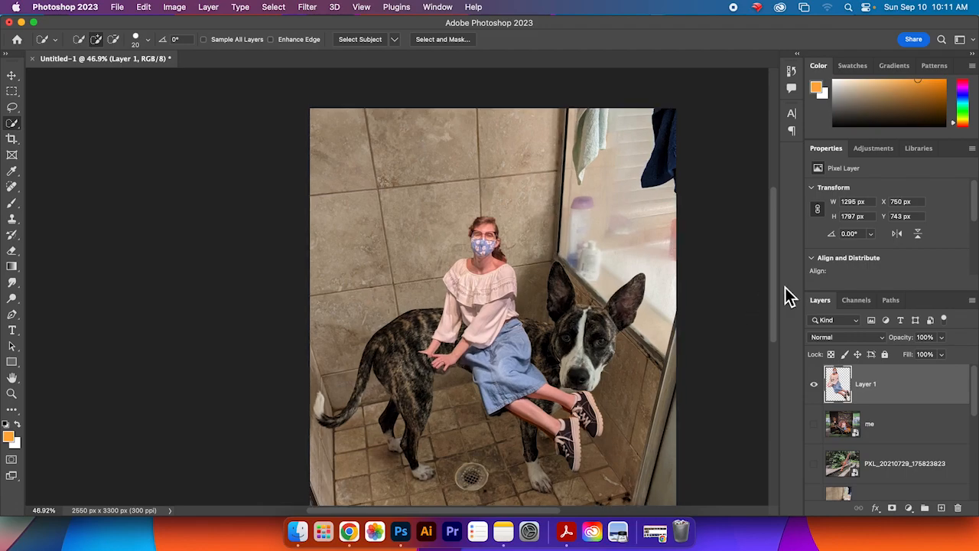
pyautogui.moveTo(777, 297); pyautogui.dragTo(774, 313)
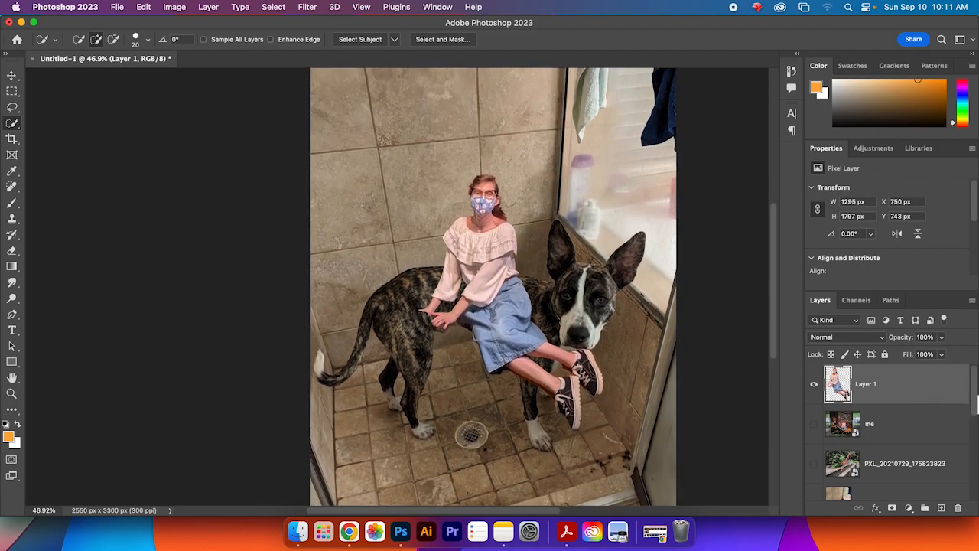
pyautogui.click(816, 386)
pyautogui.click(816, 385)
pyautogui.moveTo(975, 385)
pyautogui.mouseDown()
pyautogui.moveTo(977, 396)
pyautogui.moveTo(976, 373)
pyautogui.mouseUp()
pyautogui.scroll(-2, 776, 328)
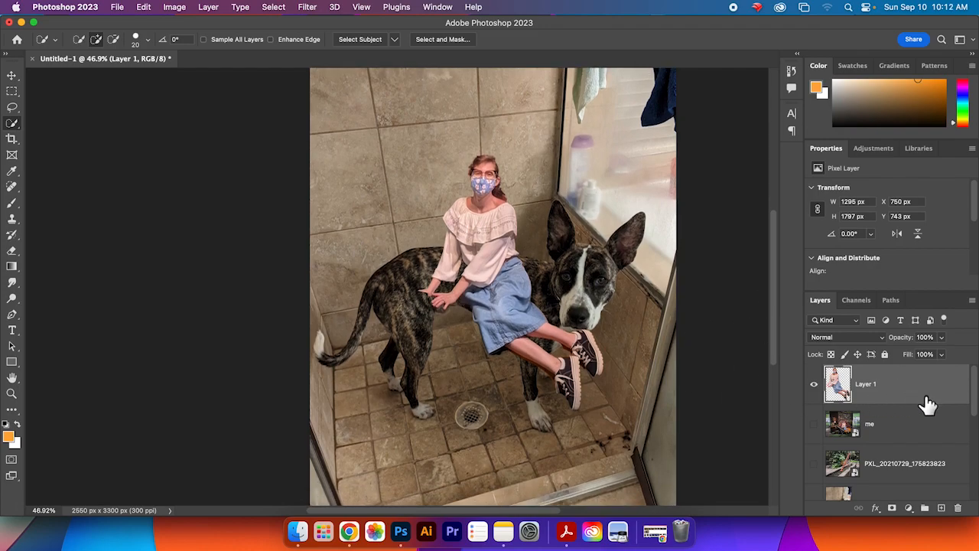
# Step: Flip Layer 1 horizontally
pyautogui.click(174, 7)
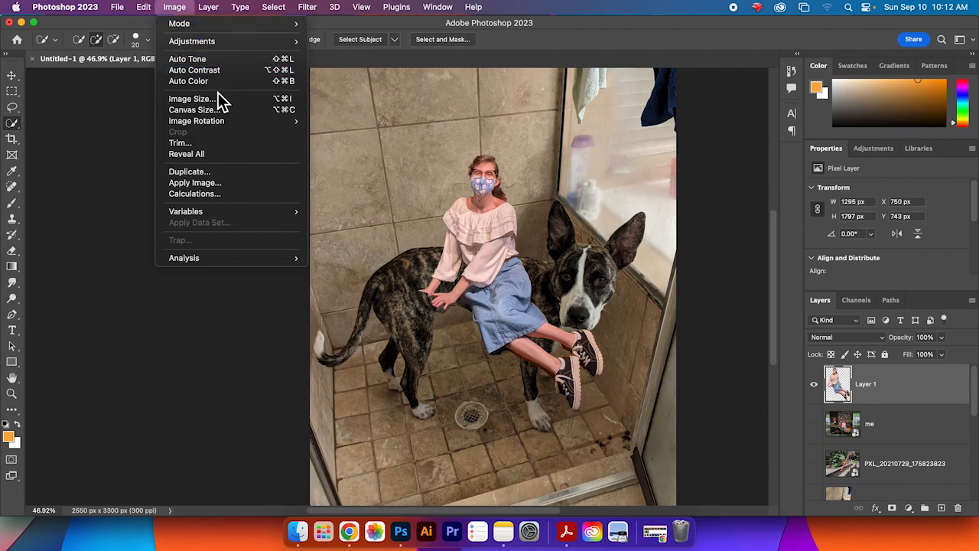
pyautogui.moveTo(256, 126)
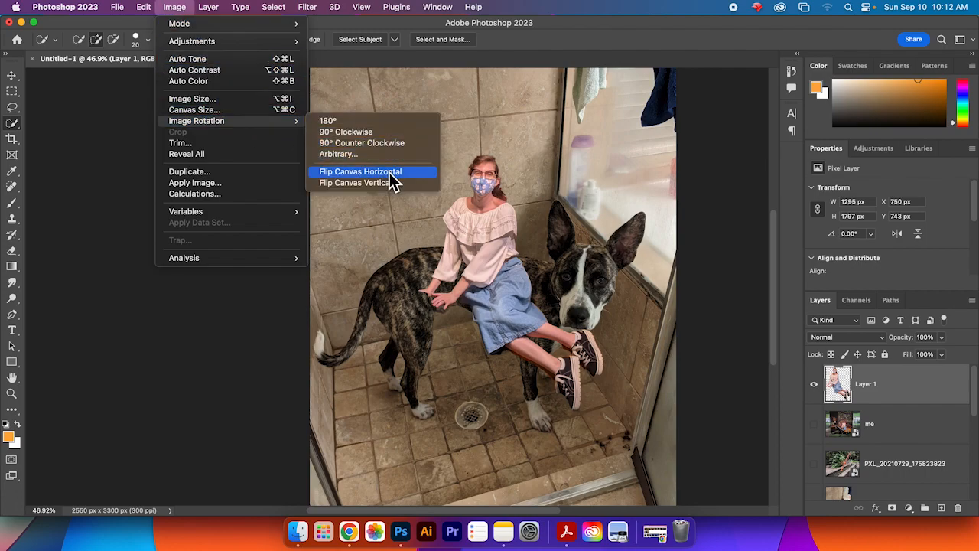
pyautogui.moveTo(144, 11)
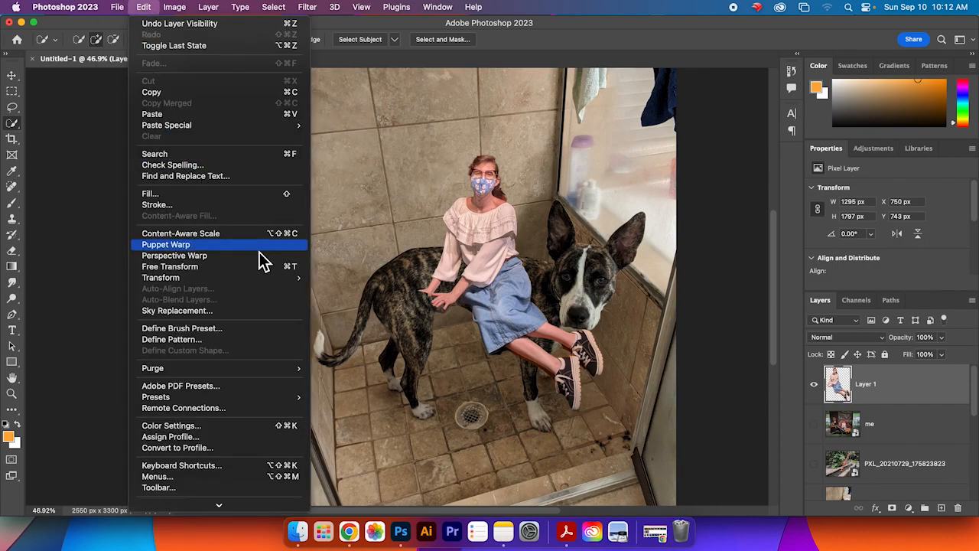
pyautogui.moveTo(264, 277)
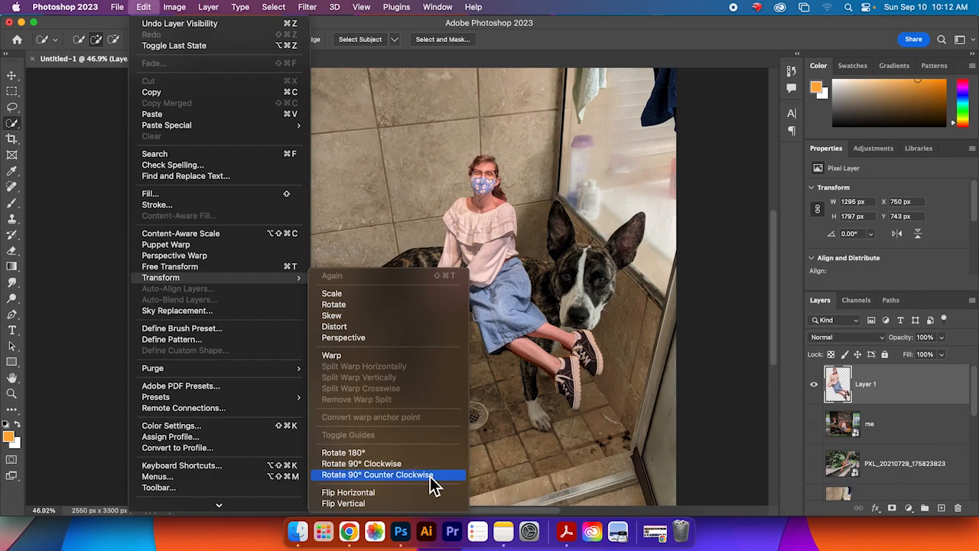
pyautogui.click(423, 494)
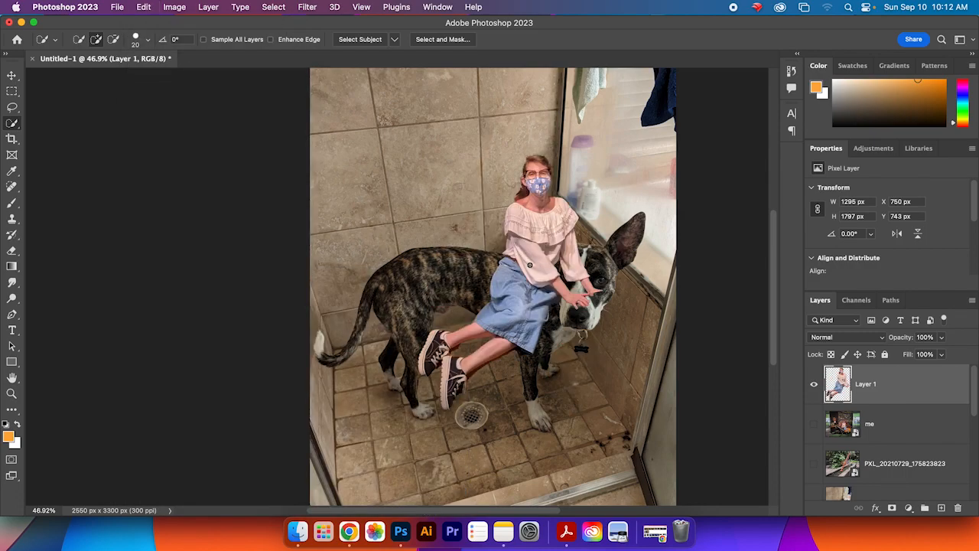
# Step: Free transform Layer 1, scaling it to about 47% and rotating about 17° to seat the person on the dog's back
pyautogui.click(143, 8)
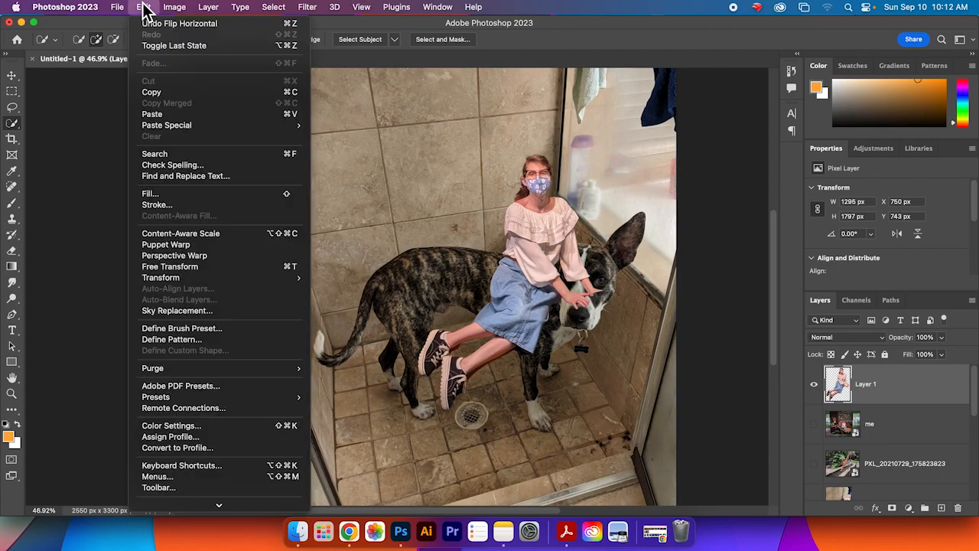
pyautogui.click(233, 275)
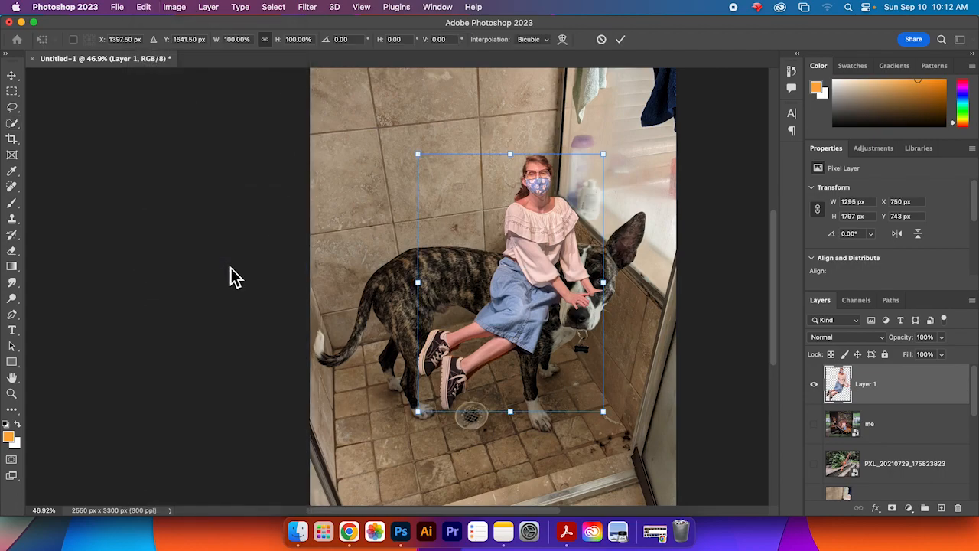
pyautogui.moveTo(552, 225); pyautogui.dragTo(505, 177)
pyautogui.moveTo(556, 121); pyautogui.dragTo(461, 258)
pyautogui.moveTo(435, 326); pyautogui.dragTo(510, 258)
pyautogui.moveTo(553, 159); pyautogui.dragTo(566, 169)
pyautogui.moveTo(446, 287); pyautogui.dragTo(470, 284)
pyautogui.moveTo(562, 193); pyautogui.dragTo(566, 201)
pyautogui.moveTo(488, 292)
pyautogui.mouseDown()
pyautogui.moveTo(482, 266)
pyautogui.moveTo(483, 278)
pyautogui.mouseUp()
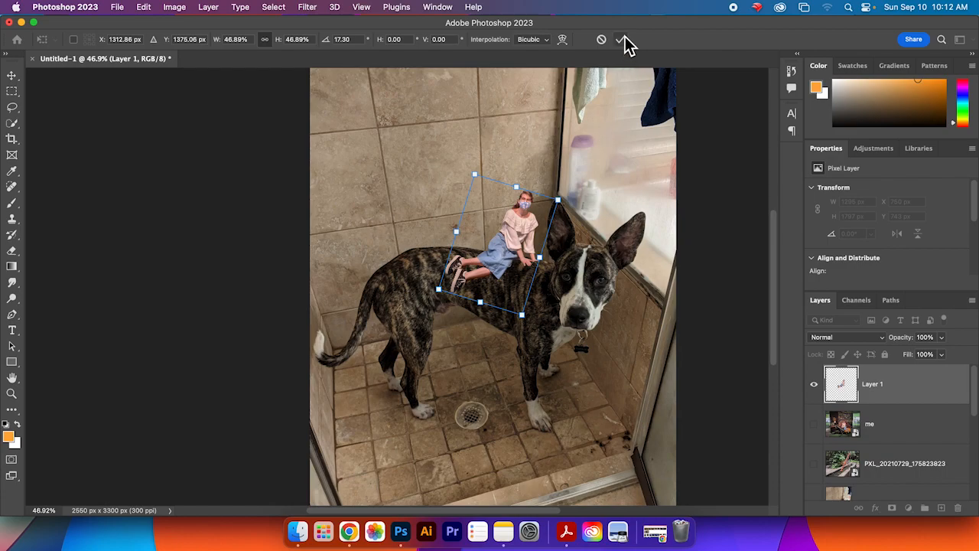
# Step: Rescale Layer 1 to about 30%, rotate it to about 10°, reposition the person on the dog's back, and commit the transform
pyautogui.moveTo(572, 184); pyautogui.dragTo(569, 173)
pyautogui.moveTo(505, 234); pyautogui.dragTo(508, 241)
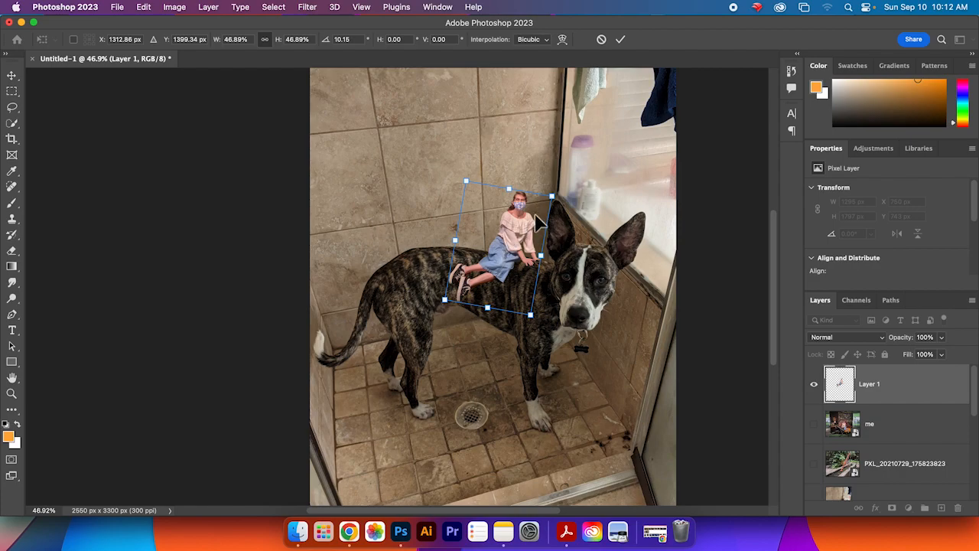
pyautogui.moveTo(551, 197); pyautogui.dragTo(523, 224)
pyautogui.moveTo(501, 256); pyautogui.dragTo(523, 244)
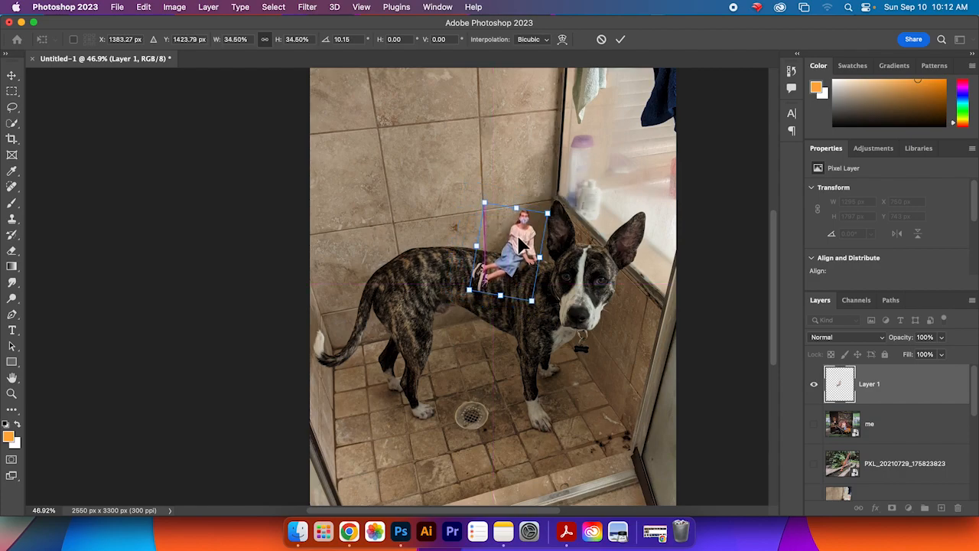
pyautogui.moveTo(468, 294); pyautogui.dragTo(478, 272)
pyautogui.moveTo(523, 227); pyautogui.dragTo(525, 240)
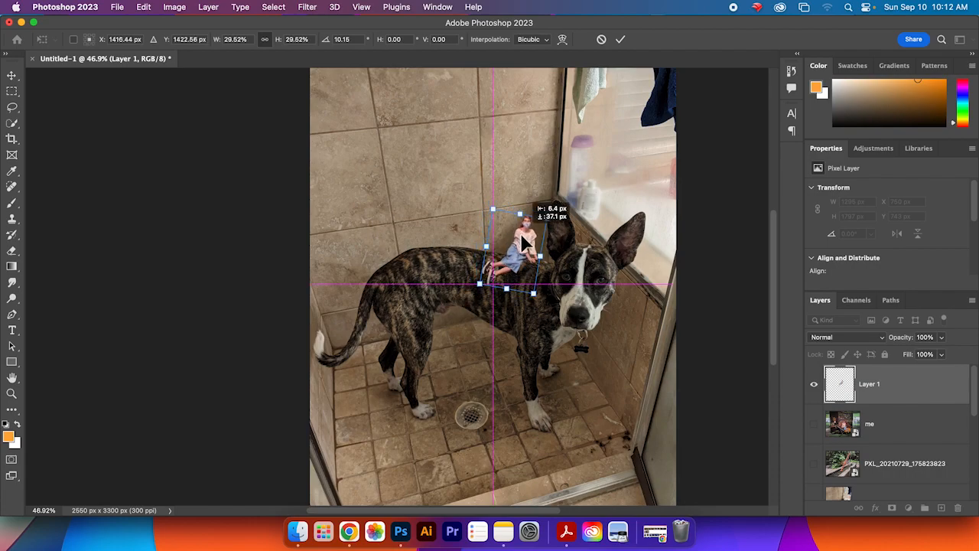
pyautogui.click(621, 40)
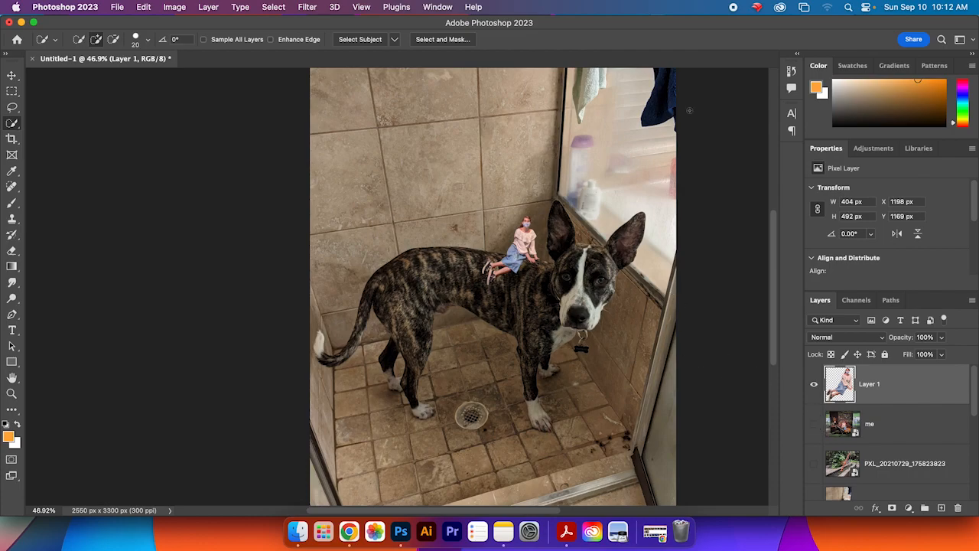
# Step: Automatically select the dog as the subject on the dog photo layer
pyautogui.click(274, 8)
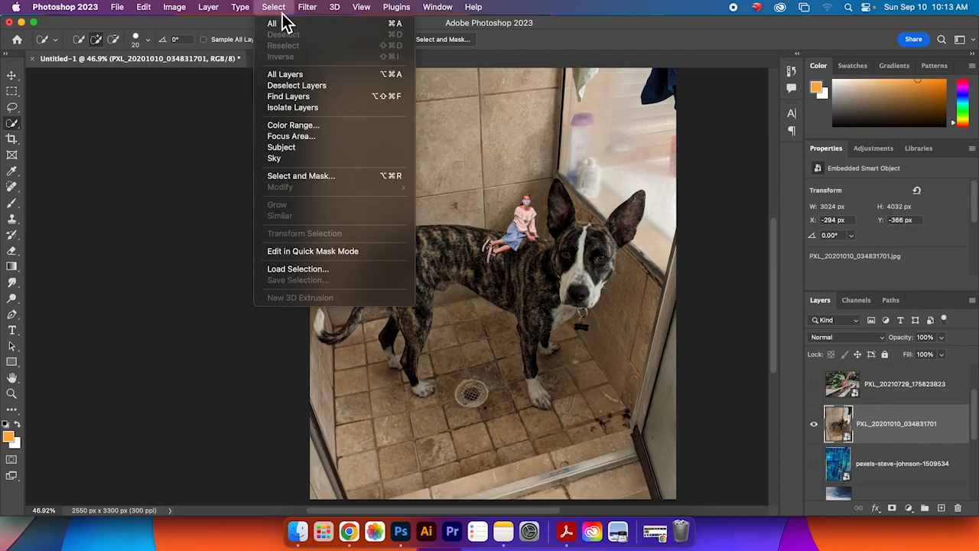
pyautogui.click(323, 151)
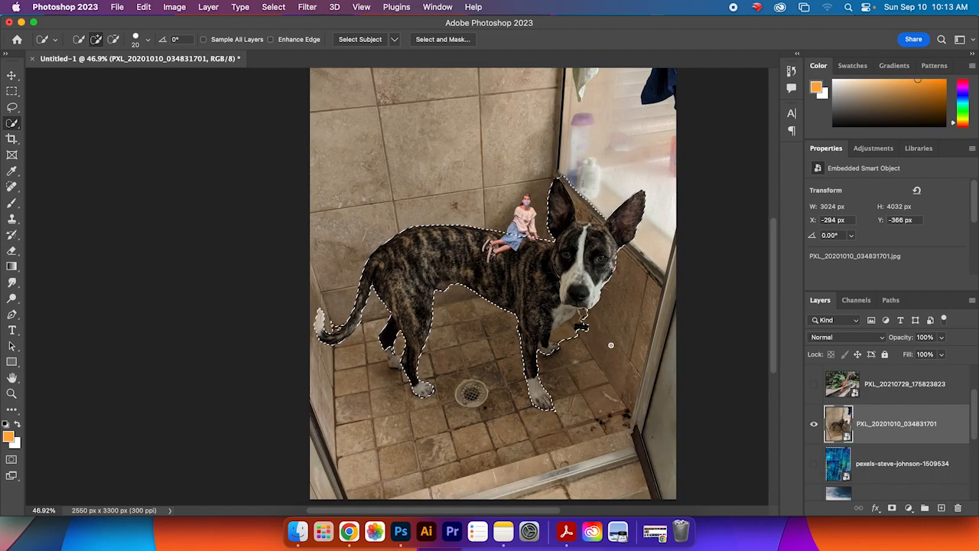
# Step: Refine the dog selection with Quick Selection, subtracting background around the neck and ears and adding back missed fur
pyautogui.scroll(2, 564, 344)
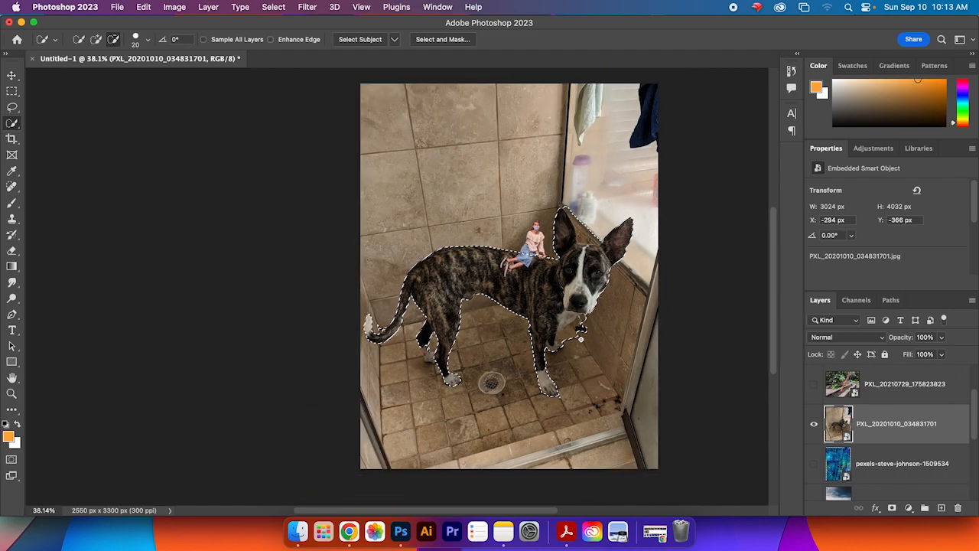
pyautogui.scroll(4, 583, 342)
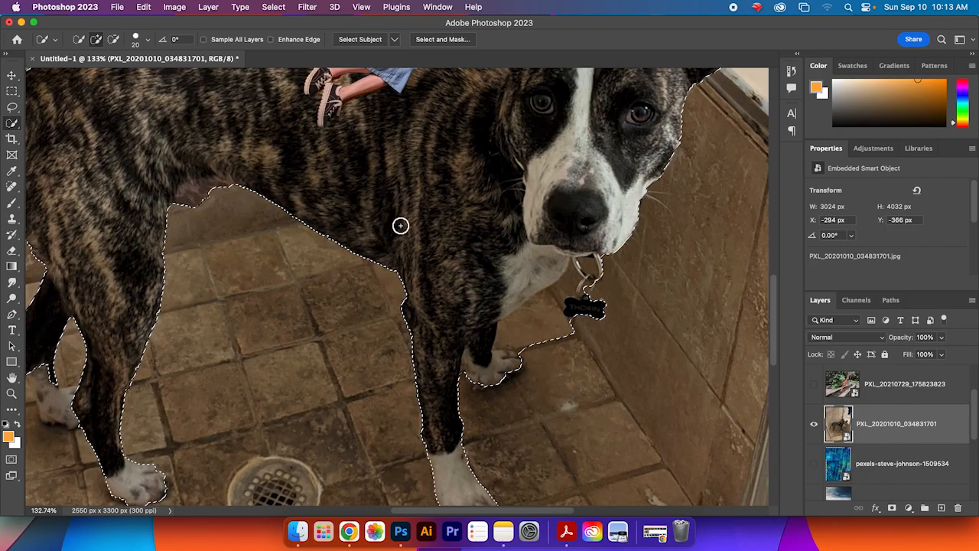
pyautogui.click(114, 39)
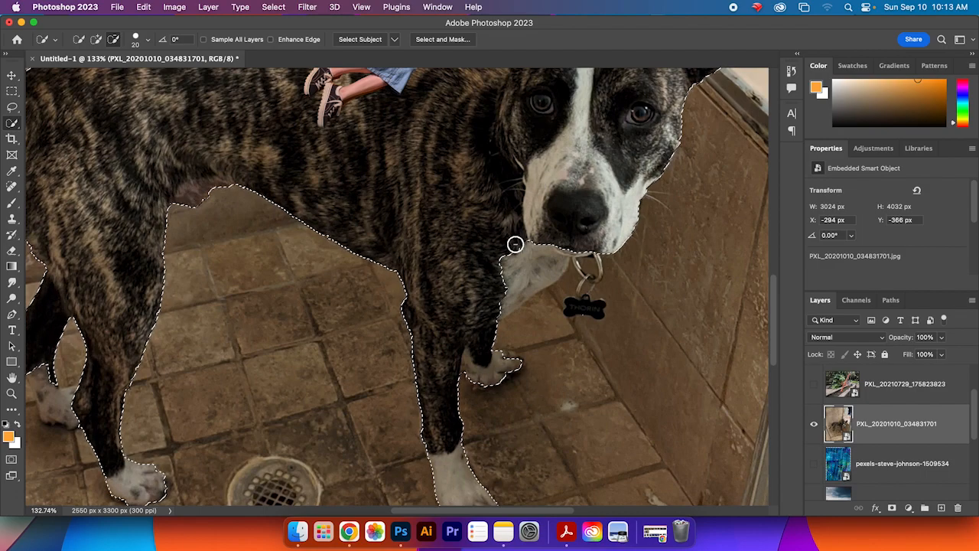
pyautogui.click(96, 39)
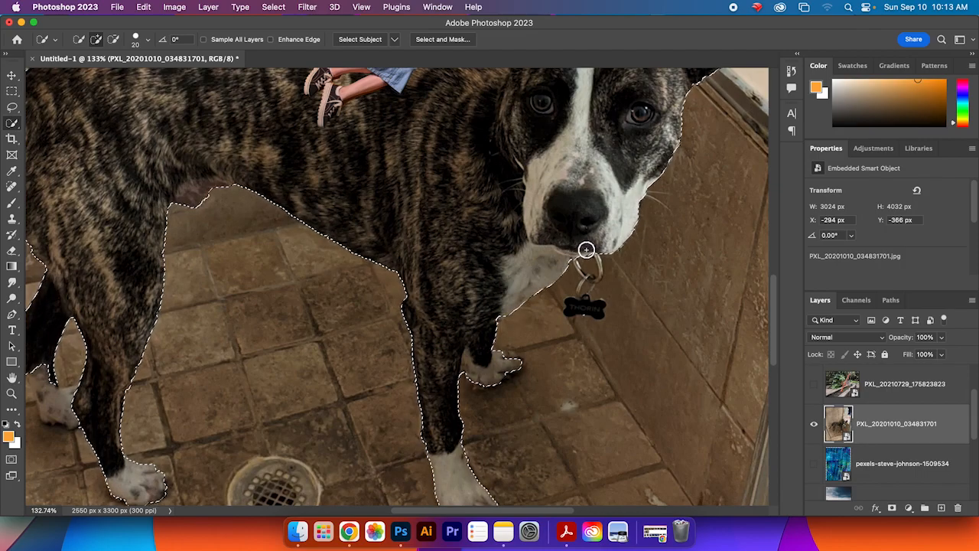
pyautogui.scroll(5, 780, 324)
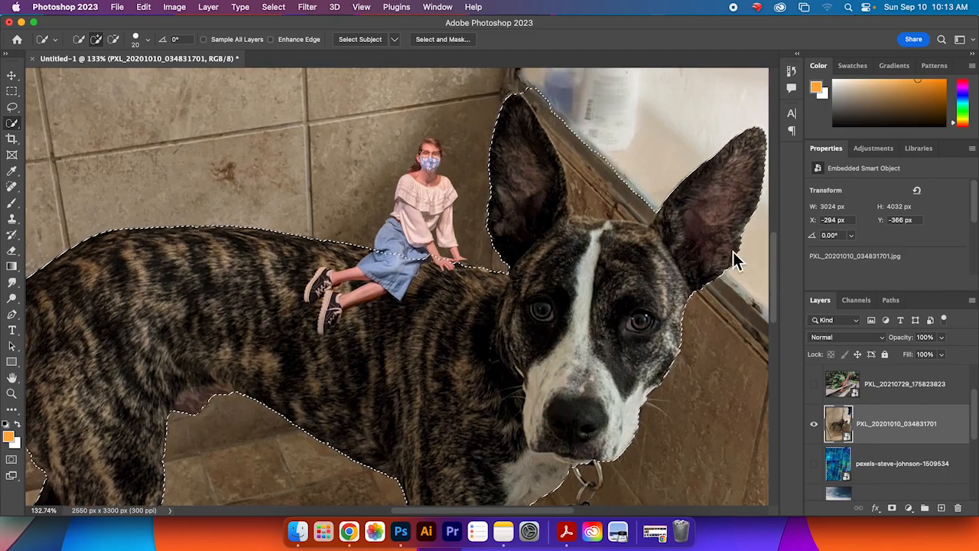
pyautogui.click(113, 39)
pyautogui.moveTo(540, 99)
pyautogui.mouseDown()
pyautogui.moveTo(531, 94)
pyautogui.moveTo(550, 111)
pyautogui.moveTo(584, 188)
pyautogui.moveTo(586, 171)
pyautogui.moveTo(536, 88)
pyautogui.mouseUp()
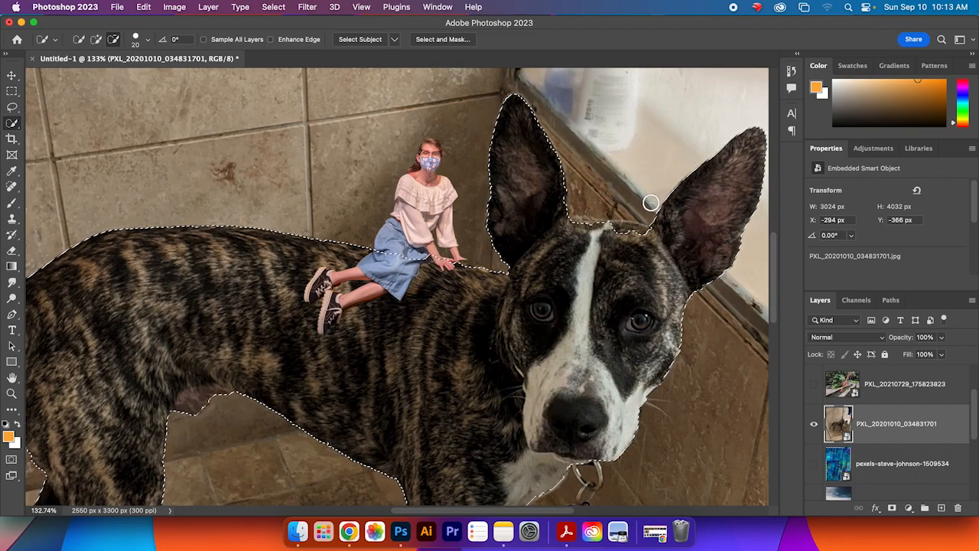
pyautogui.click(95, 40)
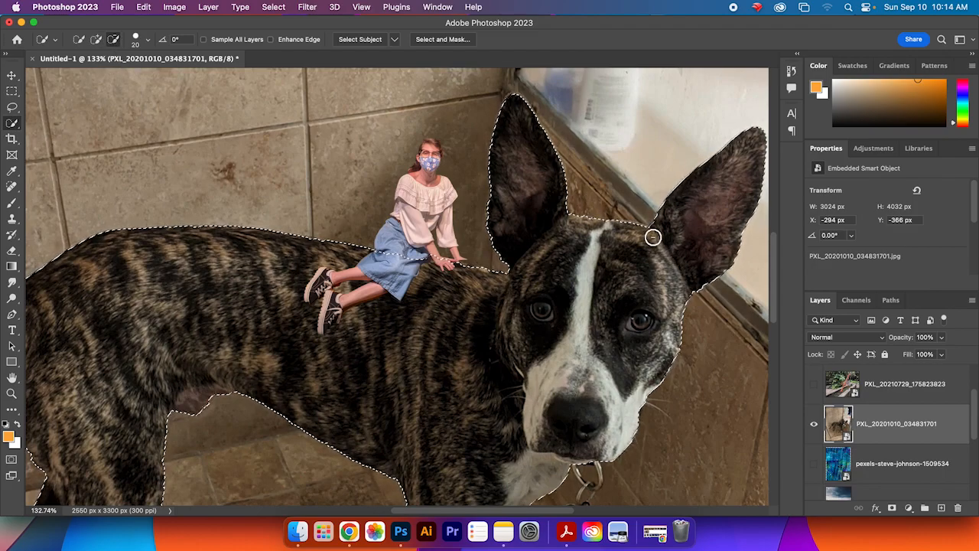
# Step: Copy the dog selection and paste it into a new layer, then undo the paste and the new layer
pyautogui.scroll(-3, 417, 420)
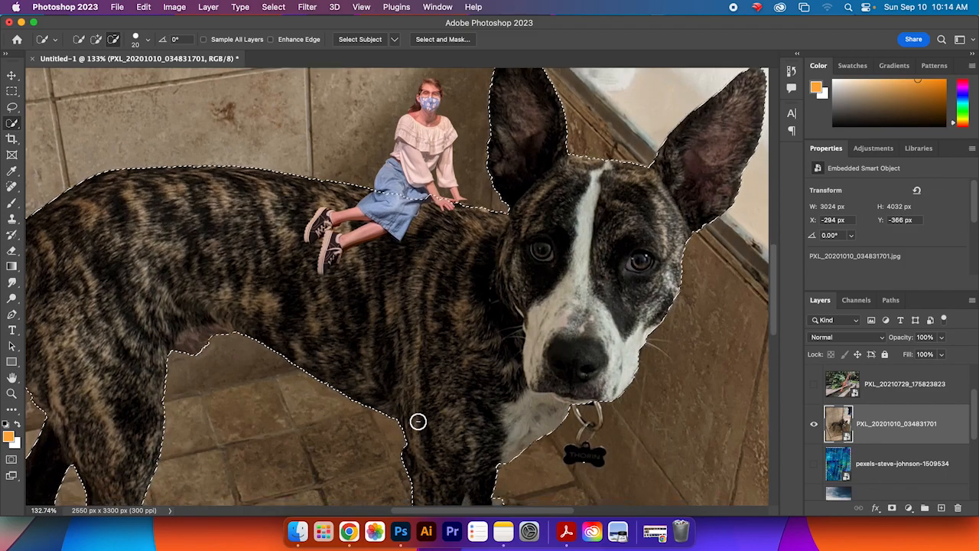
pyautogui.scroll(-1, 418, 420)
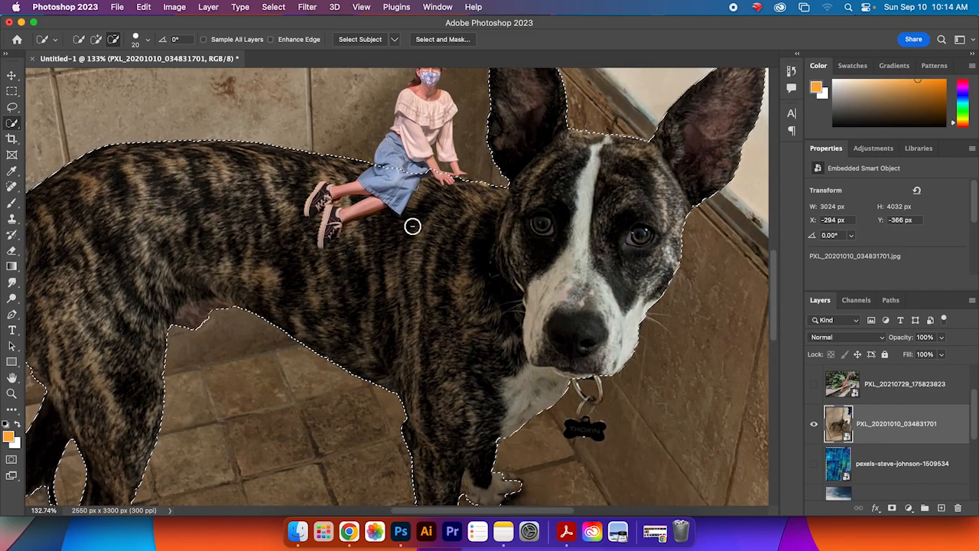
pyautogui.scroll(2, 480, 358)
pyautogui.scroll(-2, 479, 359)
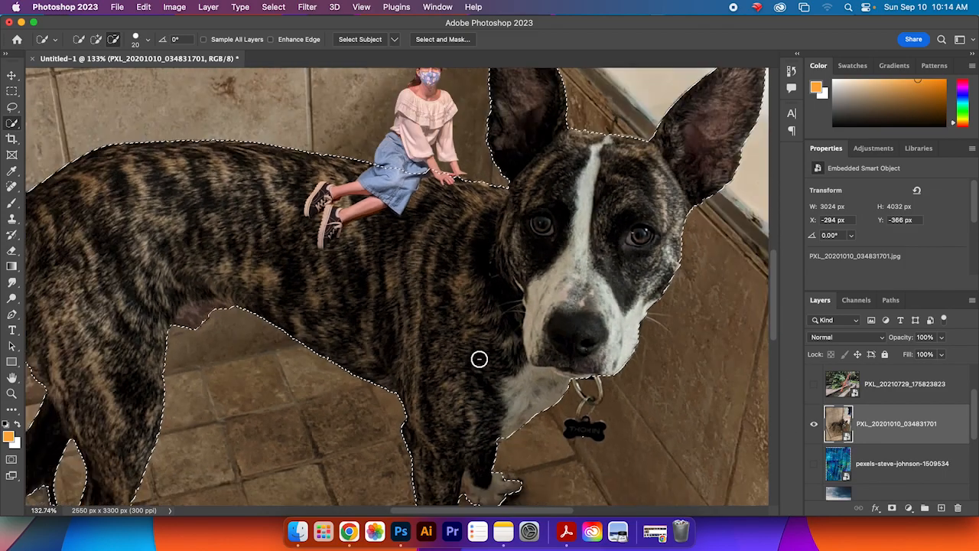
pyautogui.scroll(-6, 479, 359)
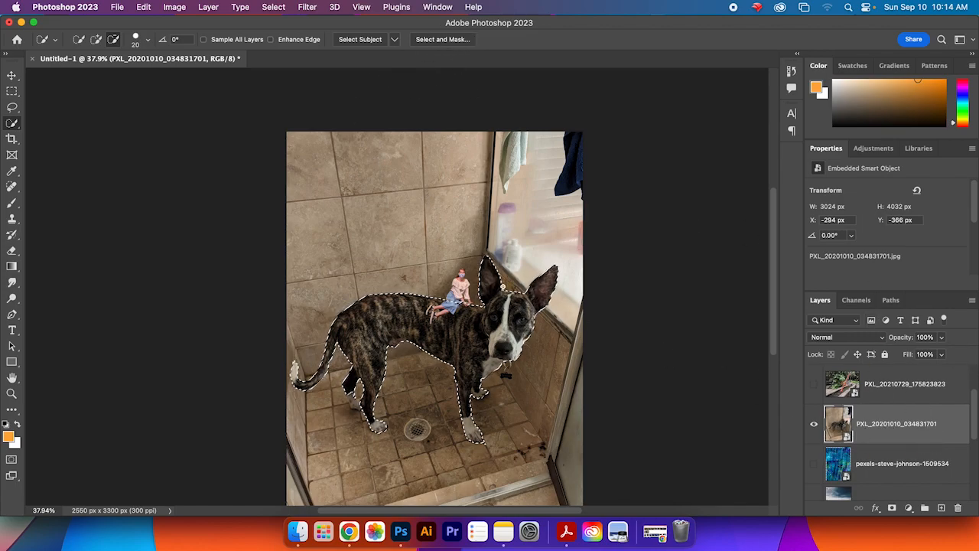
pyautogui.click(143, 10)
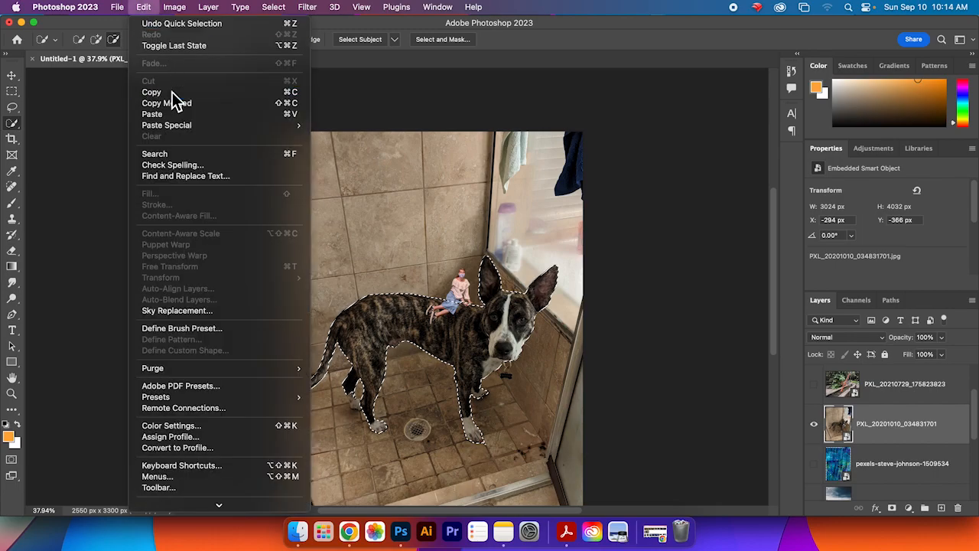
pyautogui.click(173, 92)
pyautogui.click(941, 508)
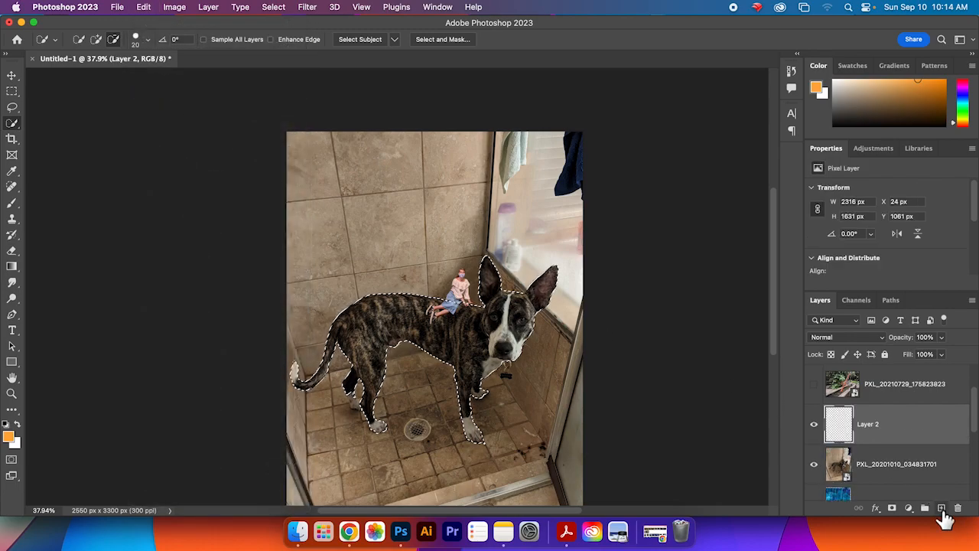
pyautogui.click(143, 6)
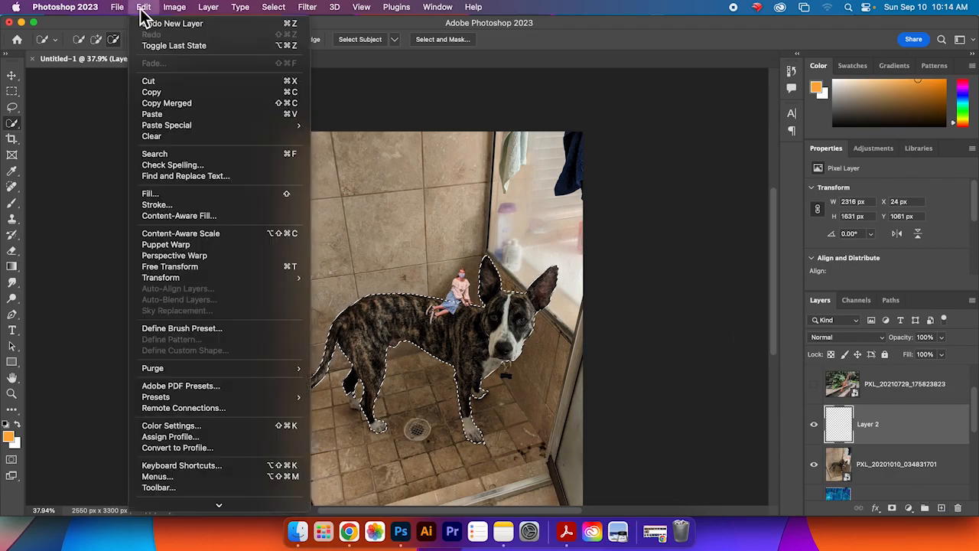
pyautogui.click(195, 114)
pyautogui.press('super+z')
pyautogui.press('super+z')
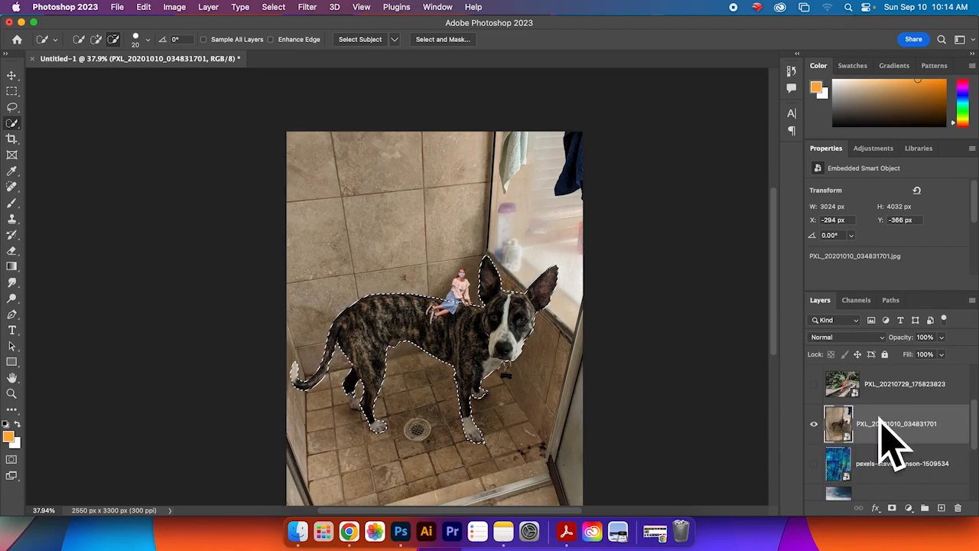
# Step: Copy the dog selection to a new layer and toggle the dog photo layer's visibility to check the cut-out
pyautogui.press('super+j')
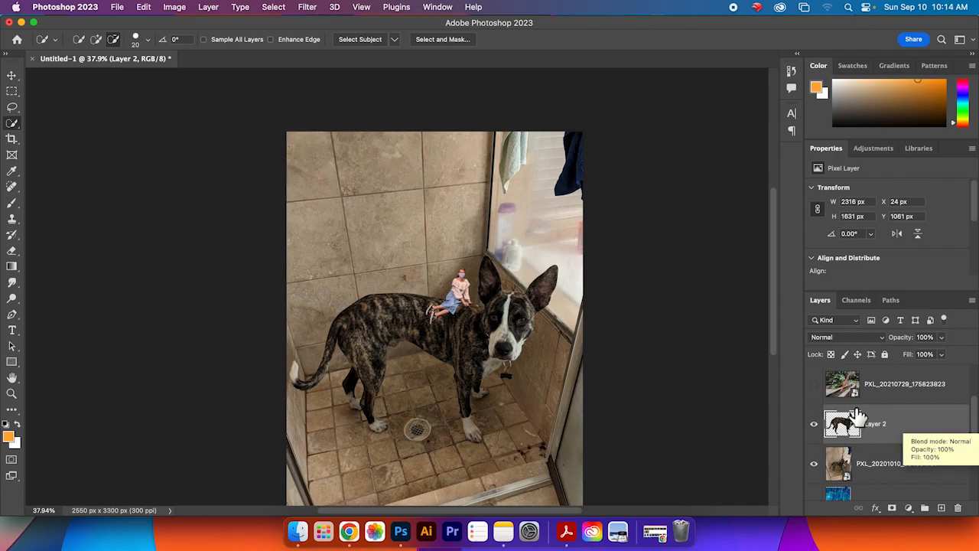
pyautogui.scroll(-1, 972, 413)
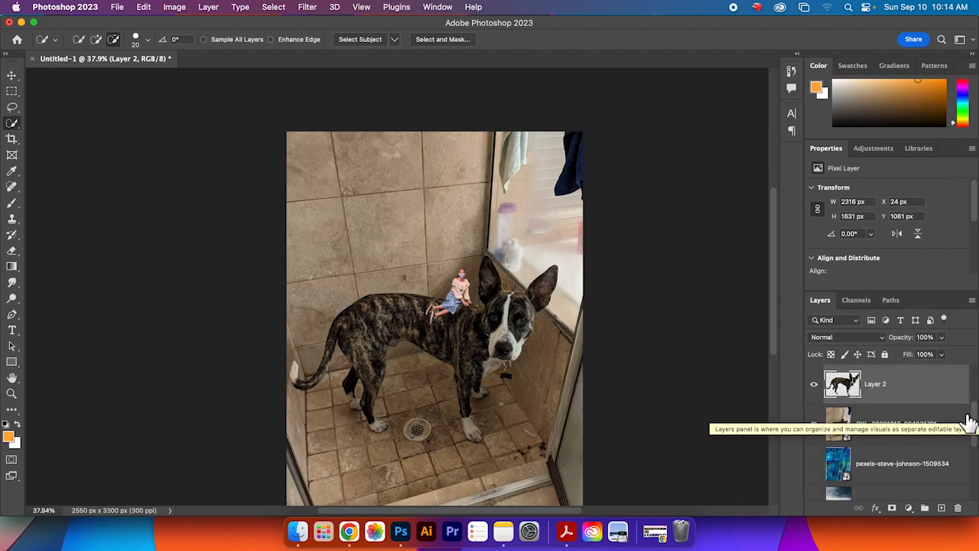
pyautogui.click(814, 428)
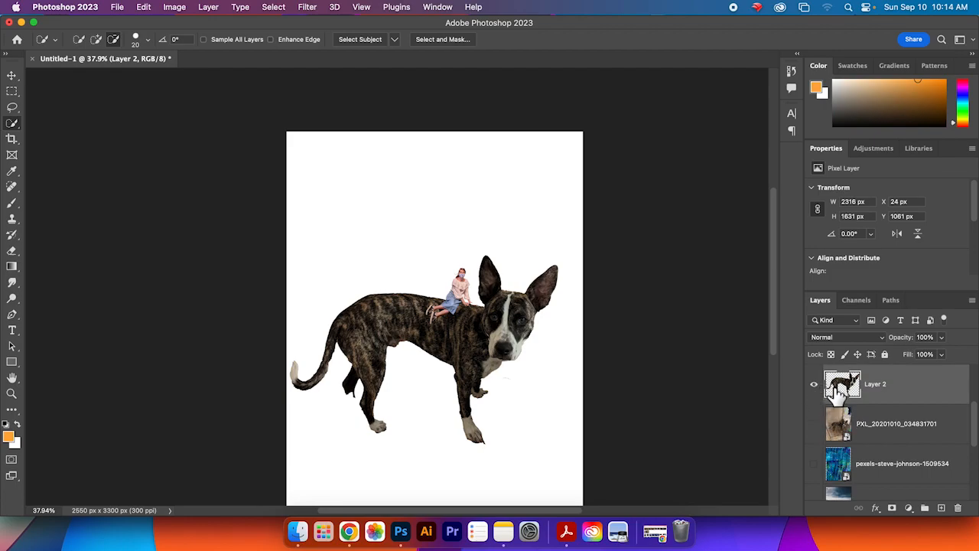
pyautogui.click(814, 425)
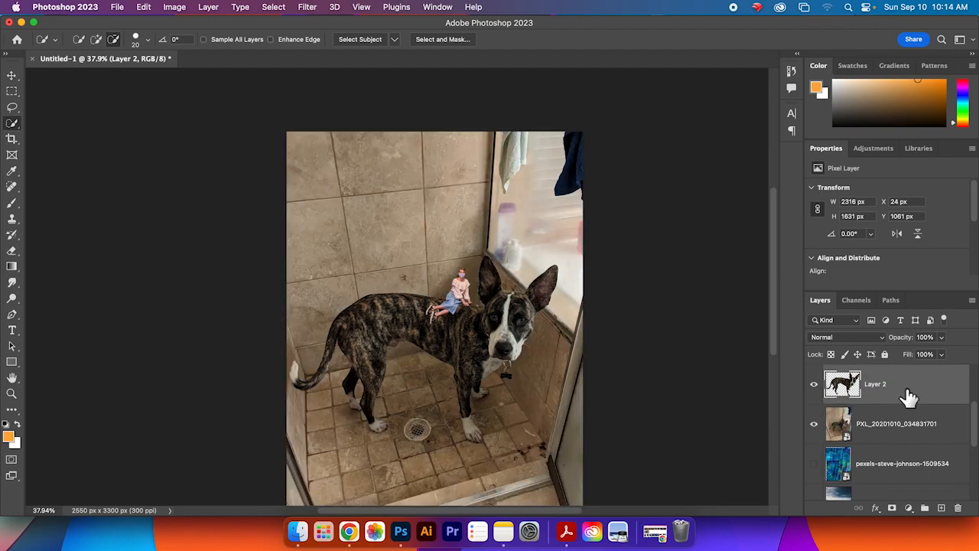
pyautogui.press('super+z')
pyautogui.press('super+shift+z')
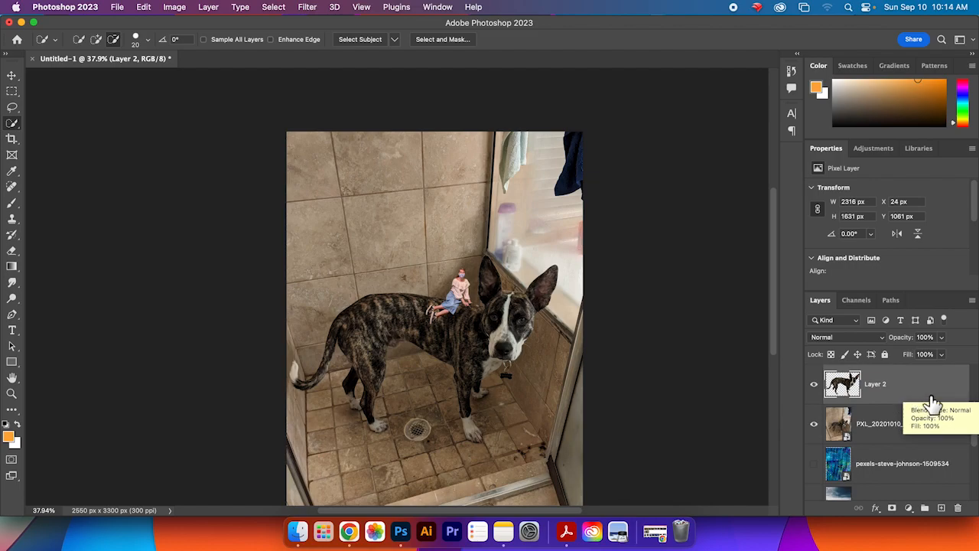
# Step: Open the History panel and revert to the last Quick Selection state before the layer copy
pyautogui.click(433, 7)
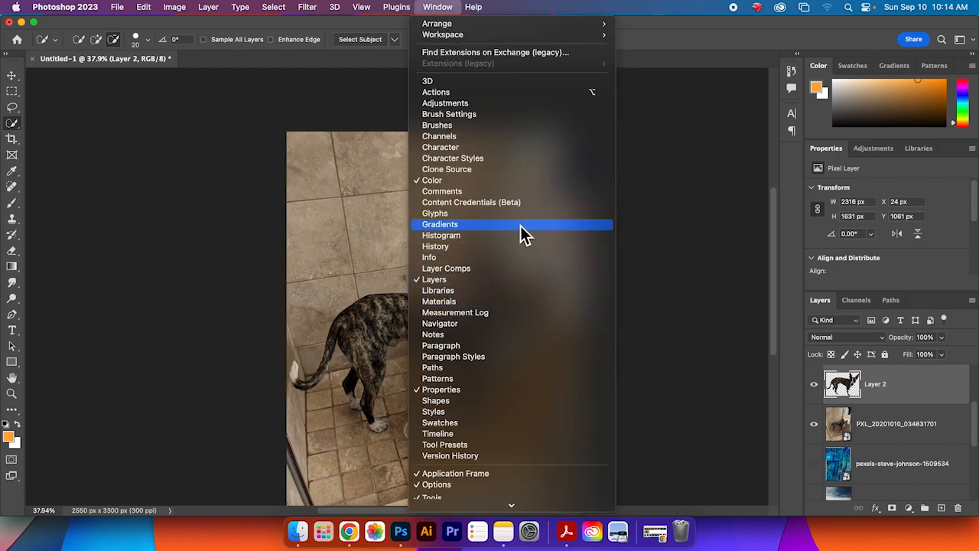
pyautogui.click(520, 247)
pyautogui.moveTo(711, 146); pyautogui.dragTo(711, 417)
pyautogui.click(685, 355)
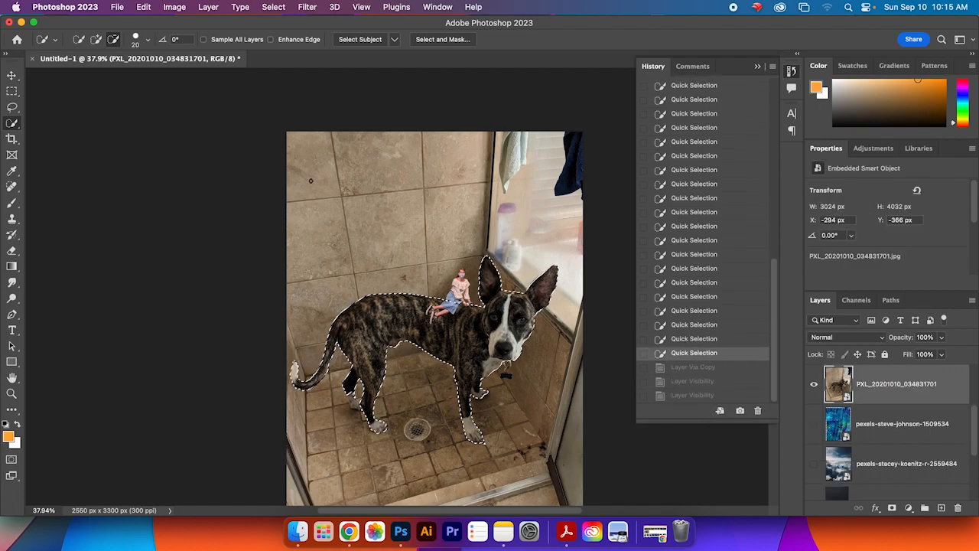
# Step: Refine the dog selection around the hind leg and floor area, adding and subtracting with Quick Selection
pyautogui.click(96, 39)
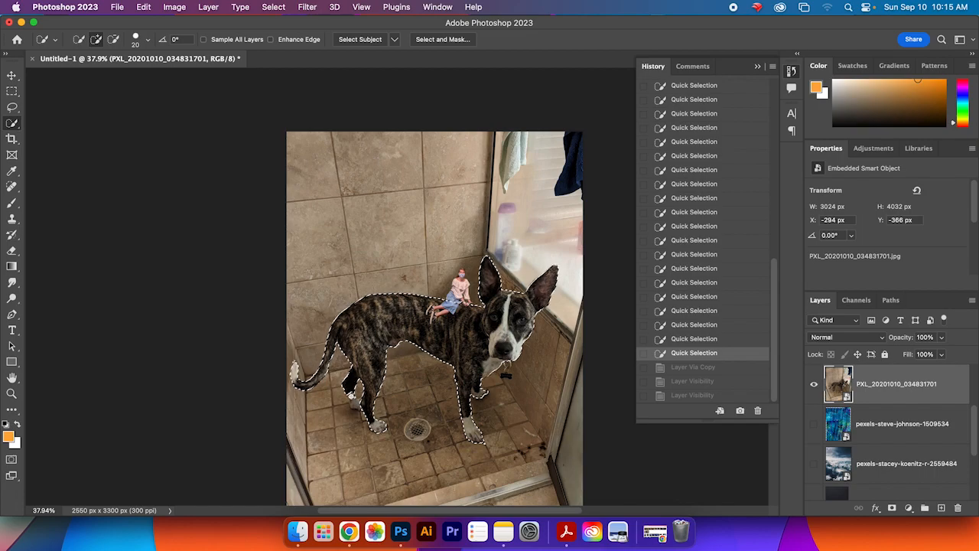
pyautogui.click(335, 398)
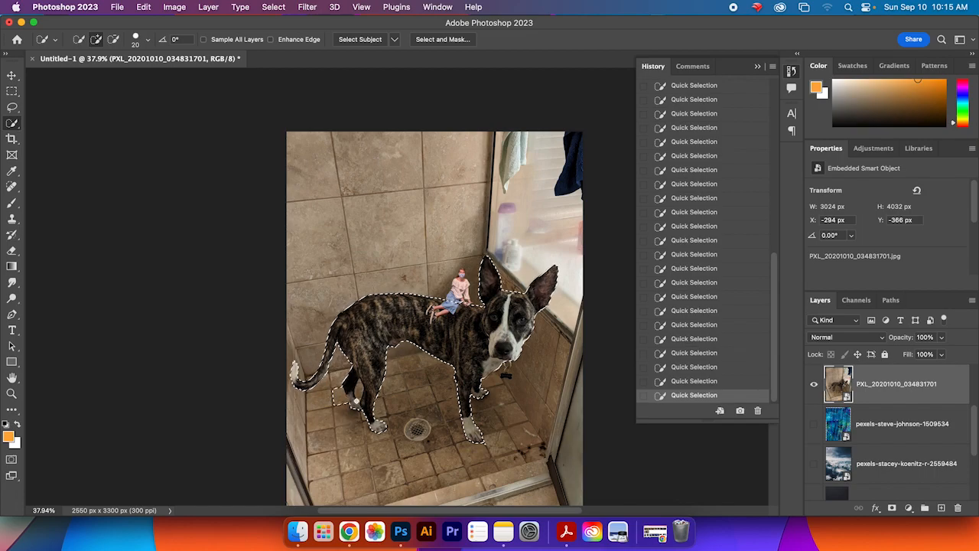
pyautogui.click(113, 39)
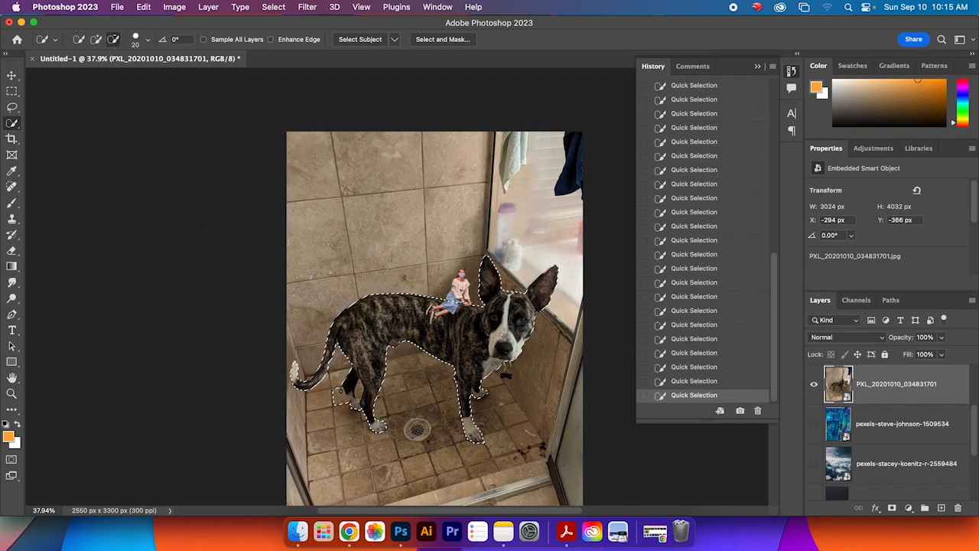
pyautogui.click(340, 404)
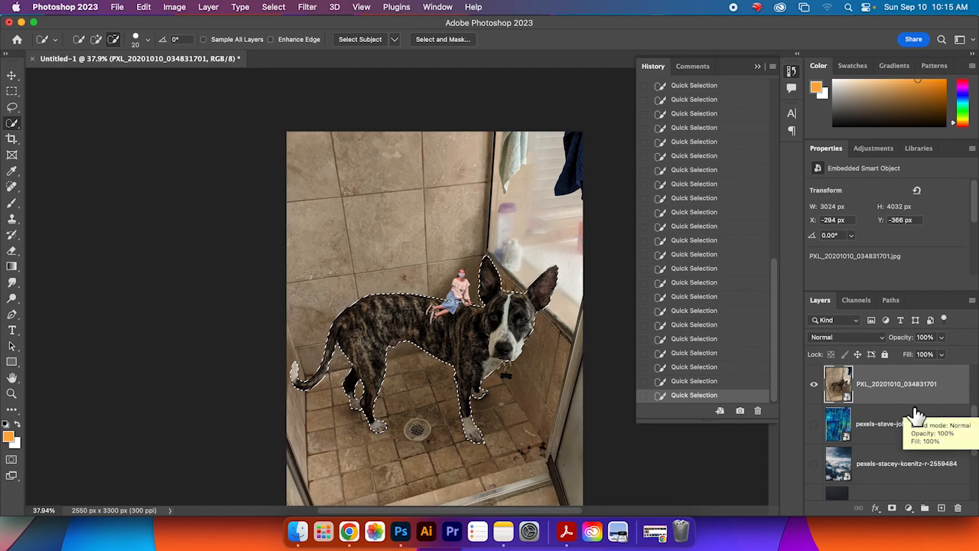
# Step: Copy the dog selection onto a new layer and hide the original dog photo layer
pyautogui.hotkey('ctrl', 'j')
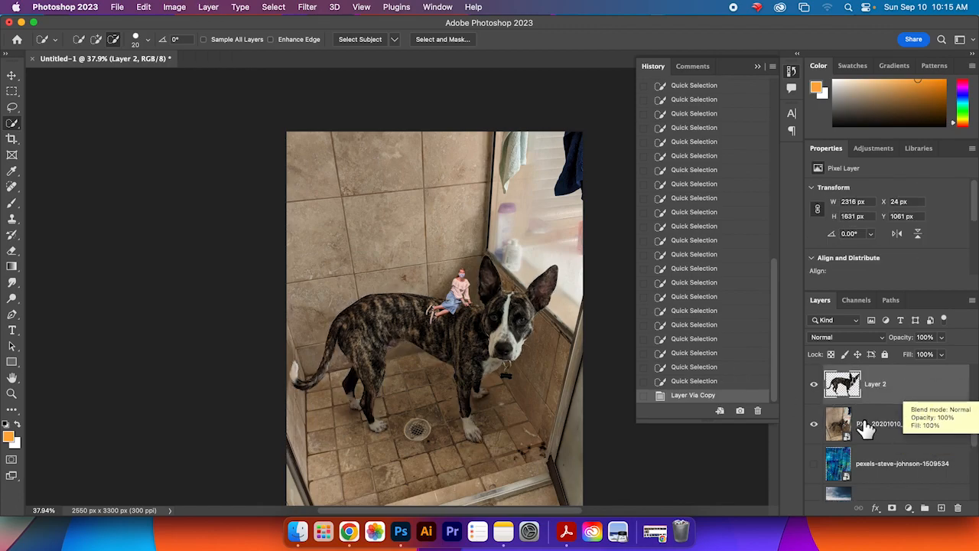
pyautogui.click(814, 426)
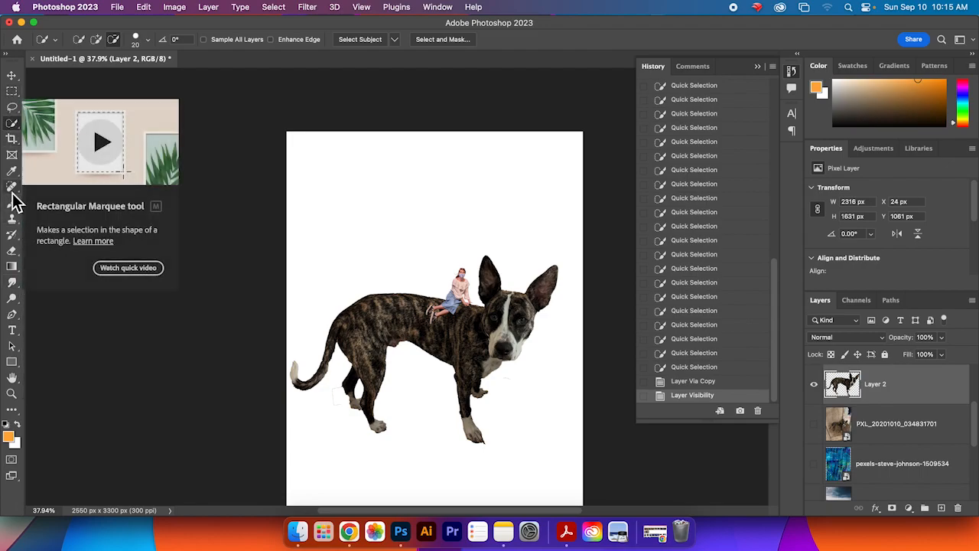
# Step: Erase leftover background fragments around the dog's hind leg, paws and ear on the dog cut-out layer with the Eraser
pyautogui.press('e')
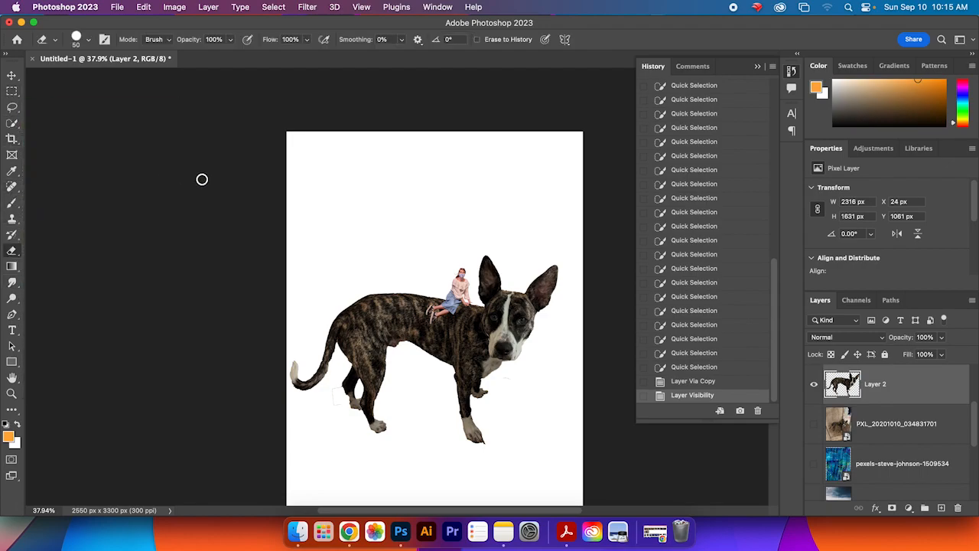
pyautogui.moveTo(333, 396); pyautogui.dragTo(336, 390)
pyautogui.click(340, 391)
pyautogui.click(530, 377)
pyautogui.moveTo(342, 384); pyautogui.dragTo(342, 396)
pyautogui.press('super+z')
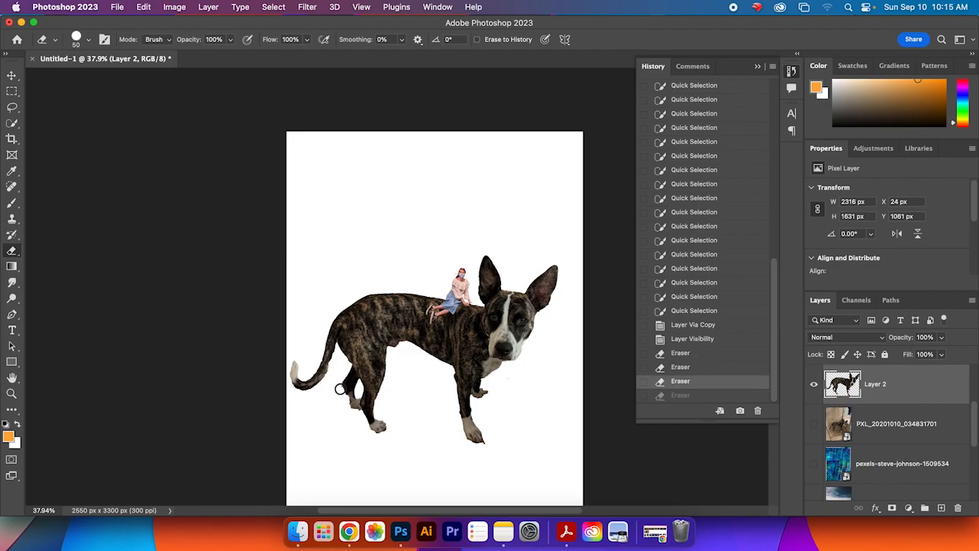
pyautogui.click(341, 391)
pyautogui.click(340, 394)
pyautogui.click(340, 398)
pyautogui.click(342, 391)
pyautogui.click(490, 447)
pyautogui.click(488, 445)
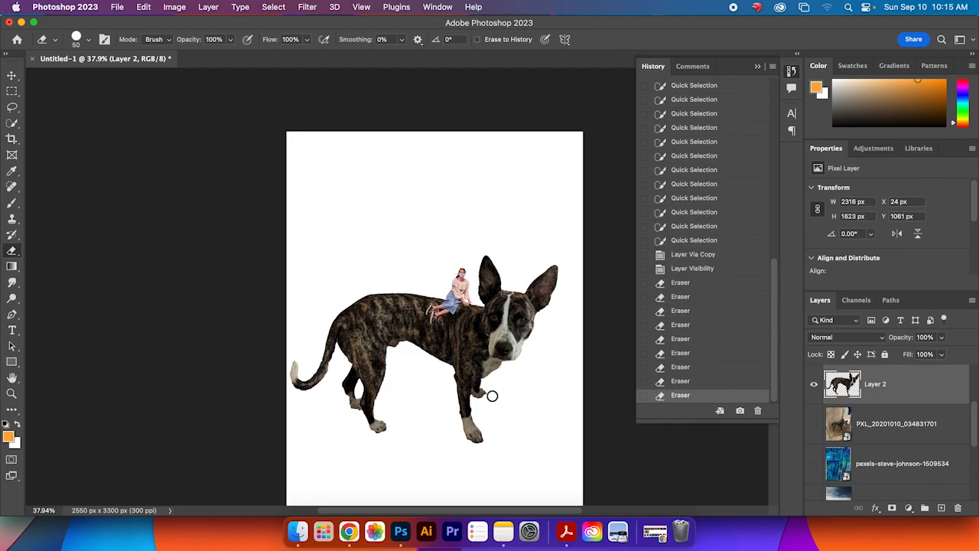
pyautogui.click(489, 391)
pyautogui.click(503, 395)
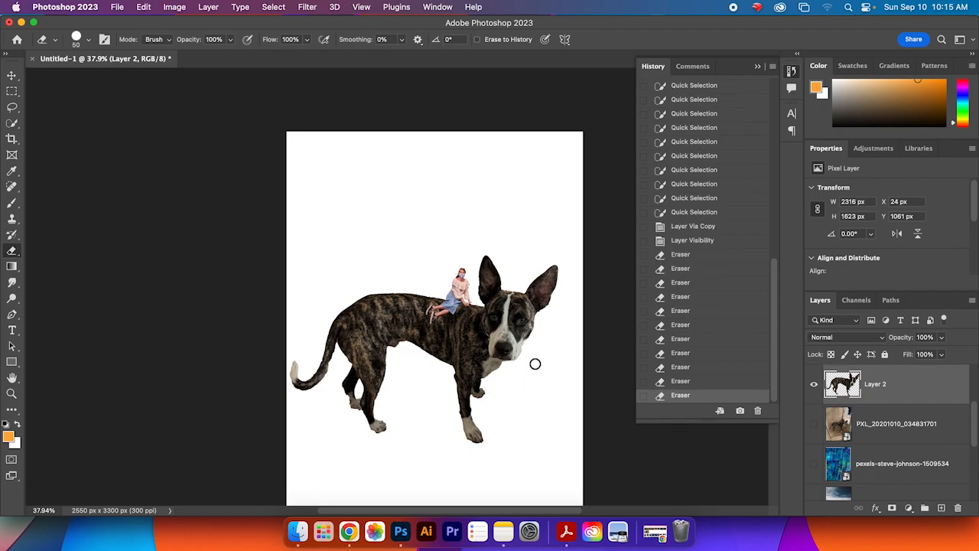
pyautogui.click(564, 314)
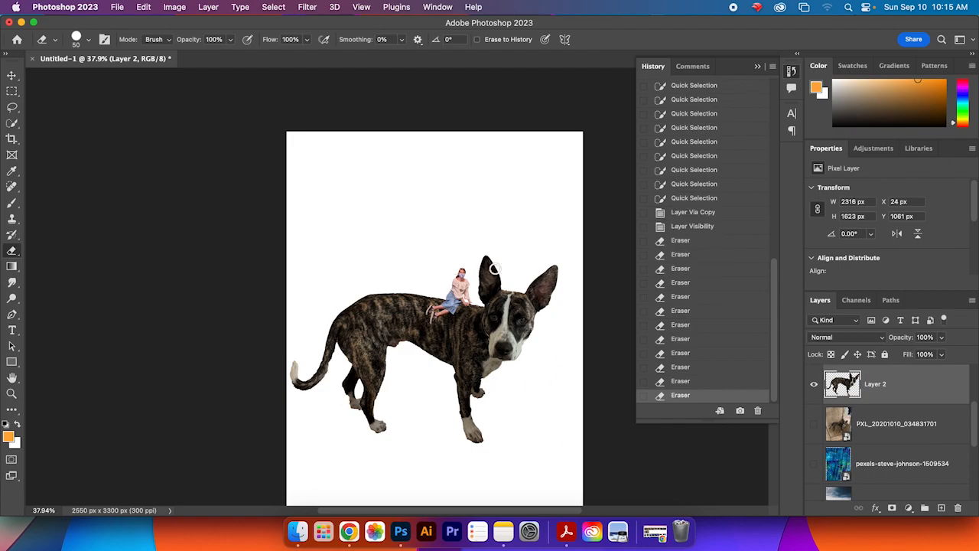
pyautogui.click(456, 273)
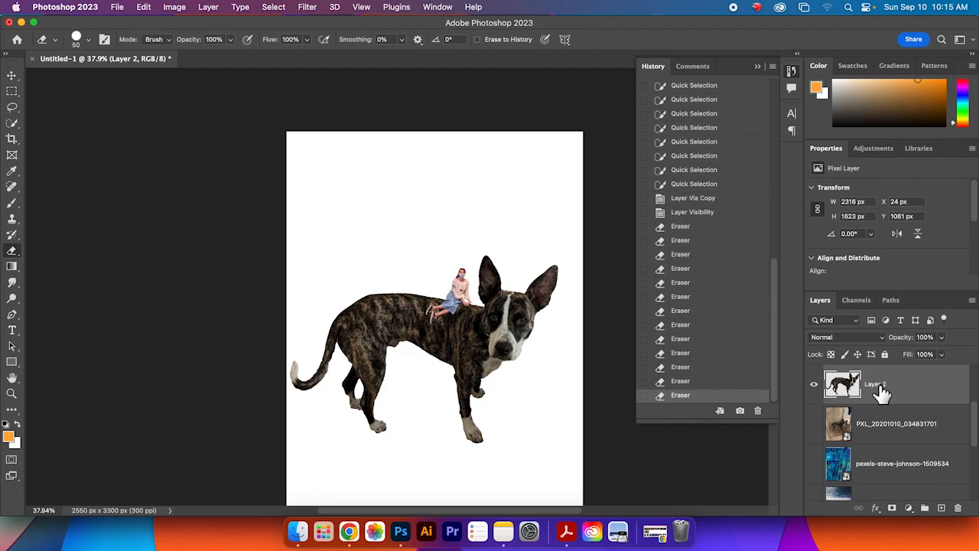
# Step: Switch to the person cut-out layer and erase stray edges around the person's head
pyautogui.click(906, 433)
pyautogui.scroll(-2, 941, 470)
pyautogui.scroll(5, 941, 470)
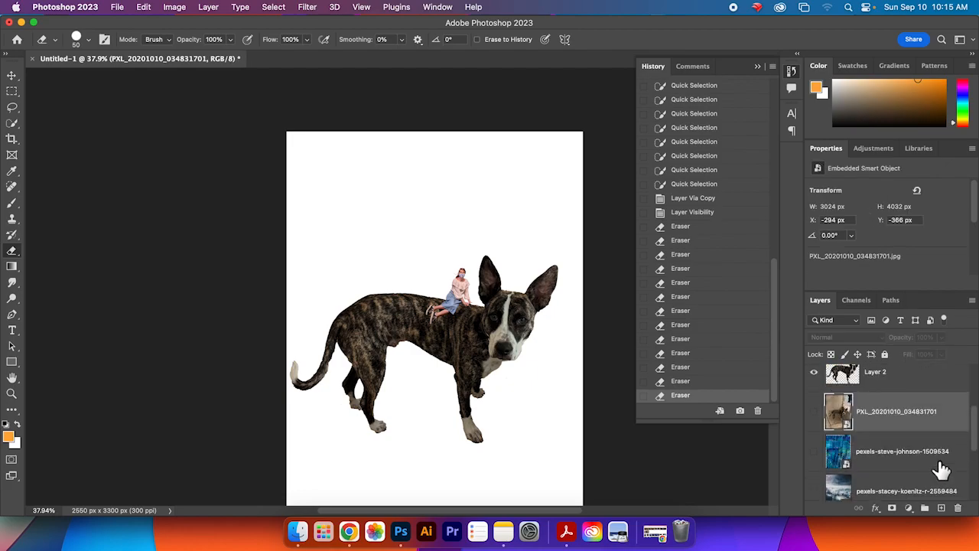
pyautogui.scroll(2, 941, 469)
pyautogui.click(914, 391)
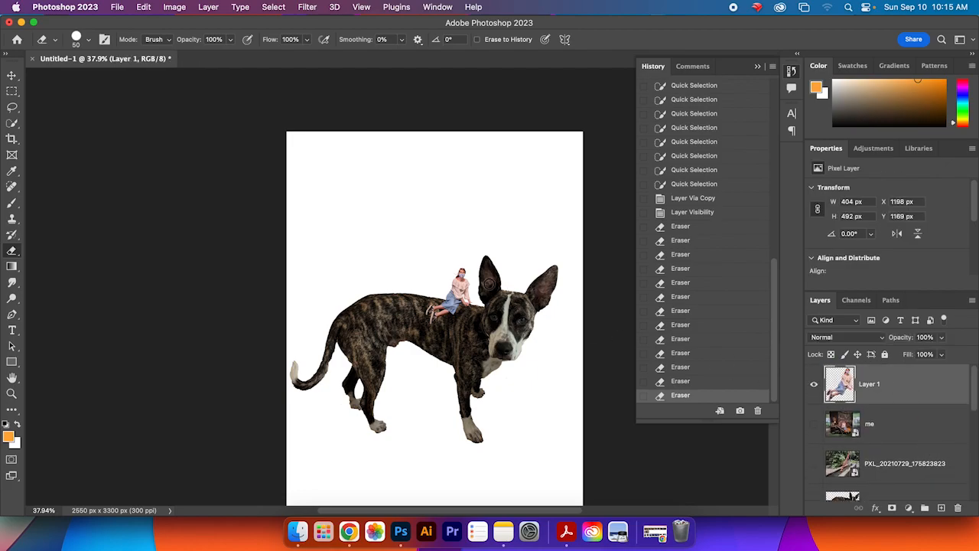
pyautogui.scroll(-3, 457, 275)
pyautogui.scroll(8, 459, 278)
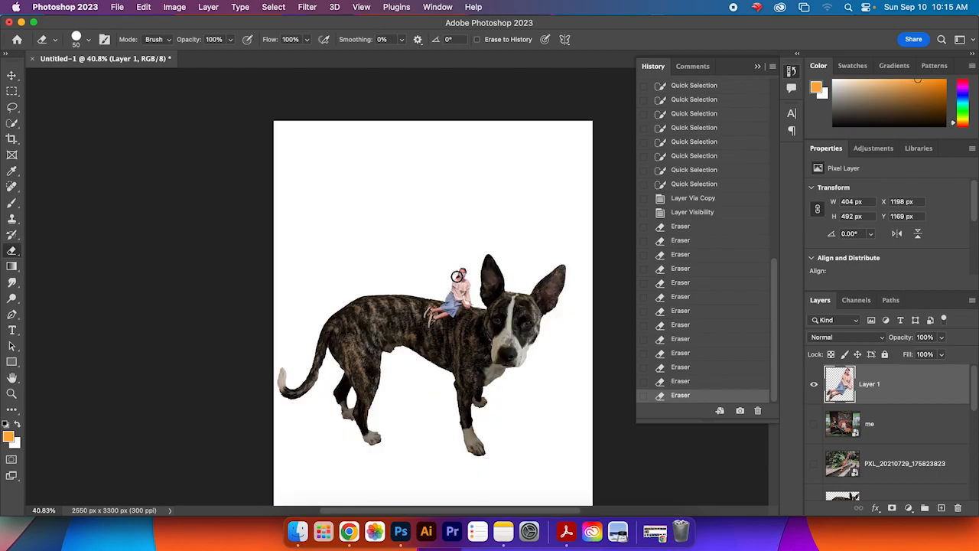
pyautogui.scroll(3, 461, 281)
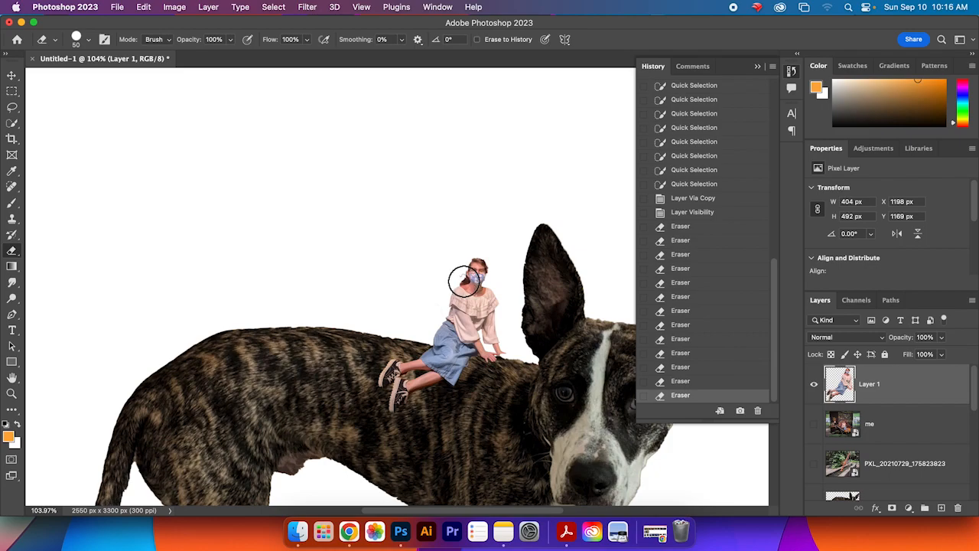
pyautogui.click(466, 280)
pyautogui.click(498, 261)
pyautogui.click(494, 263)
pyautogui.click(503, 265)
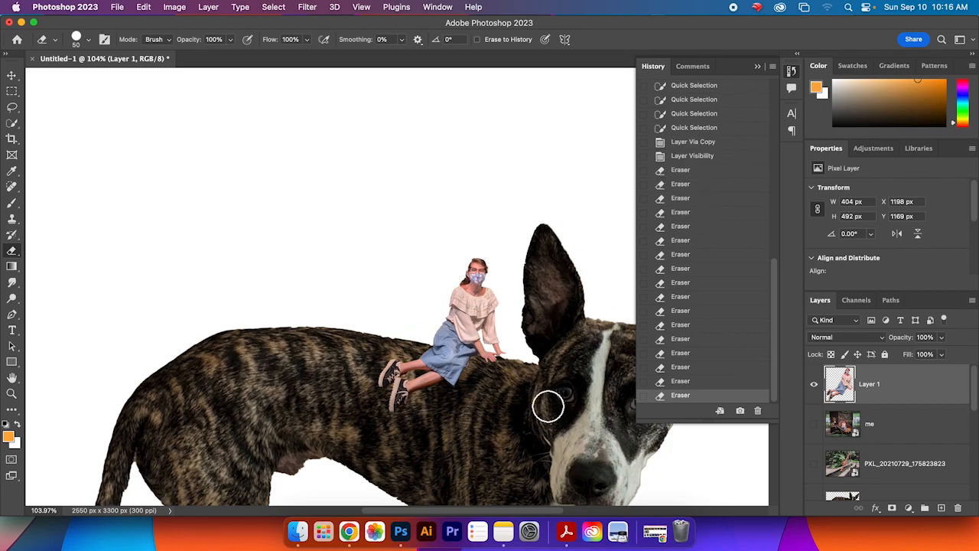
# Step: Move the person cut-out slightly so she sits further onto the dog's back
pyautogui.click(12, 76)
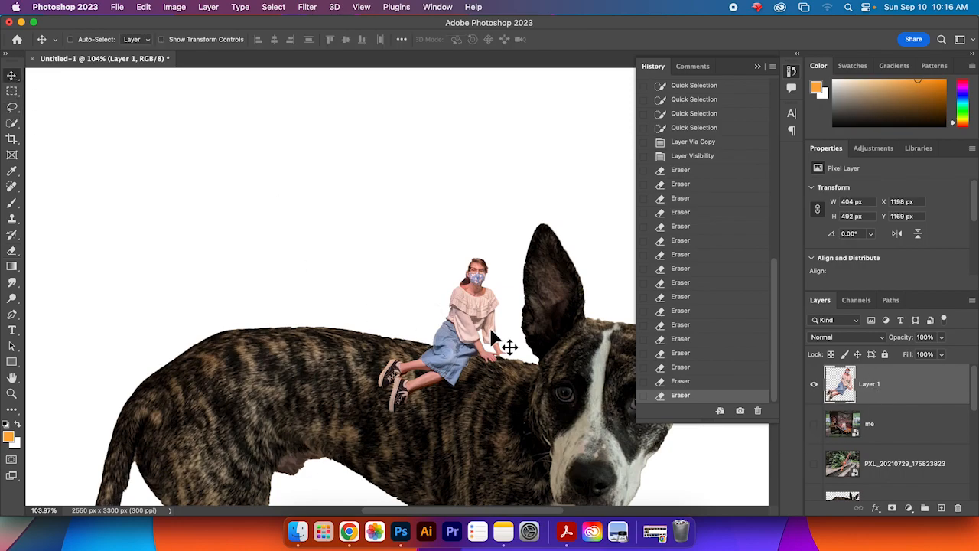
pyautogui.moveTo(468, 334)
pyautogui.mouseDown()
pyautogui.moveTo(460, 339)
pyautogui.moveTo(483, 342)
pyautogui.mouseUp()
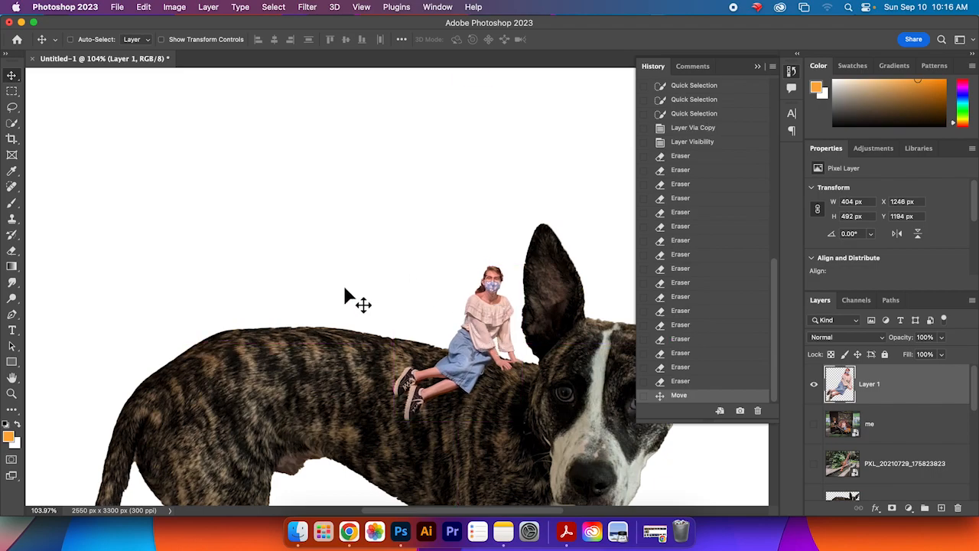
pyautogui.scroll(2, 348, 294)
pyautogui.scroll(-5, 345, 295)
pyautogui.moveTo(344, 295); pyautogui.dragTo(418, 258)
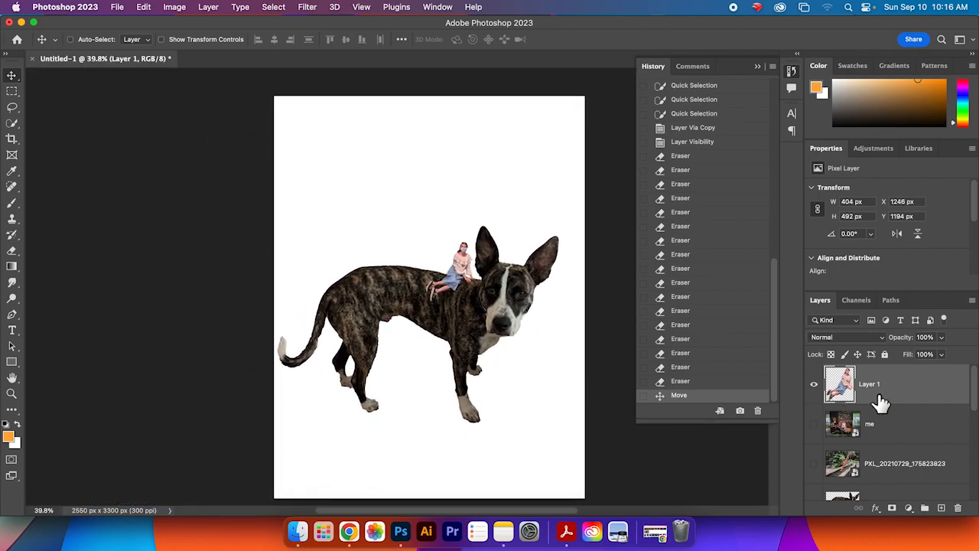
# Step: Reorder the dog cut-out layer so it sits directly beneath the person cut-out layer
pyautogui.moveTo(976, 390); pyautogui.dragTo(975, 411)
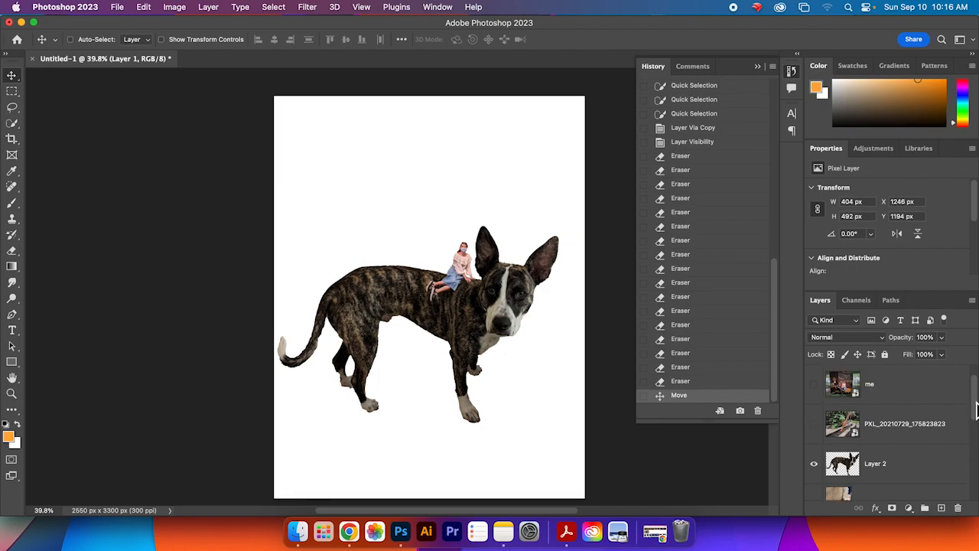
pyautogui.doubleClick(914, 472)
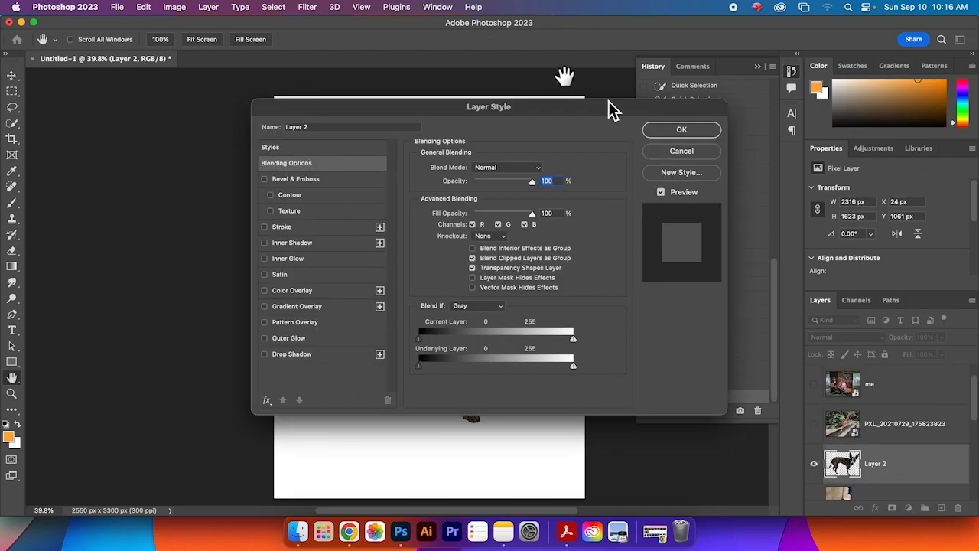
pyautogui.click(670, 157)
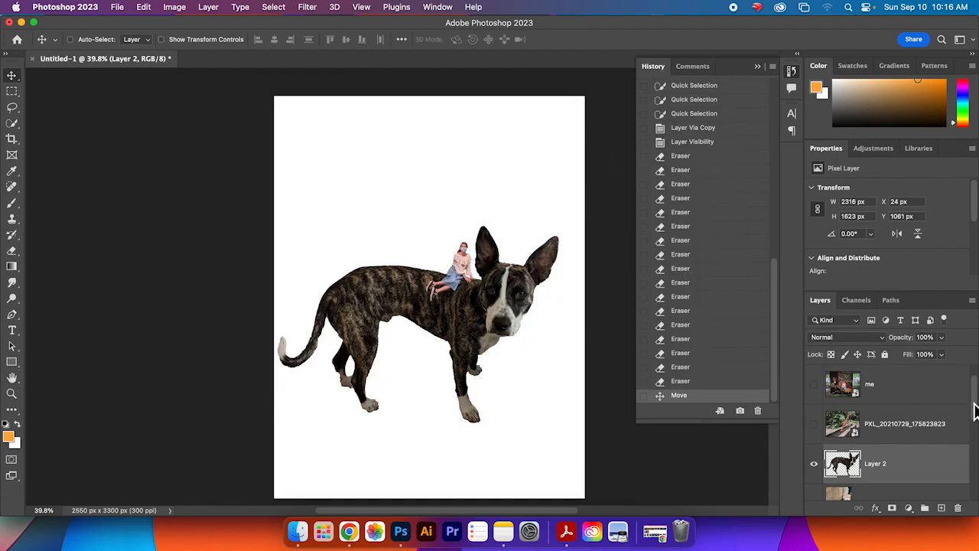
pyautogui.moveTo(975, 411); pyautogui.dragTo(975, 398)
pyautogui.moveTo(930, 501); pyautogui.dragTo(916, 433)
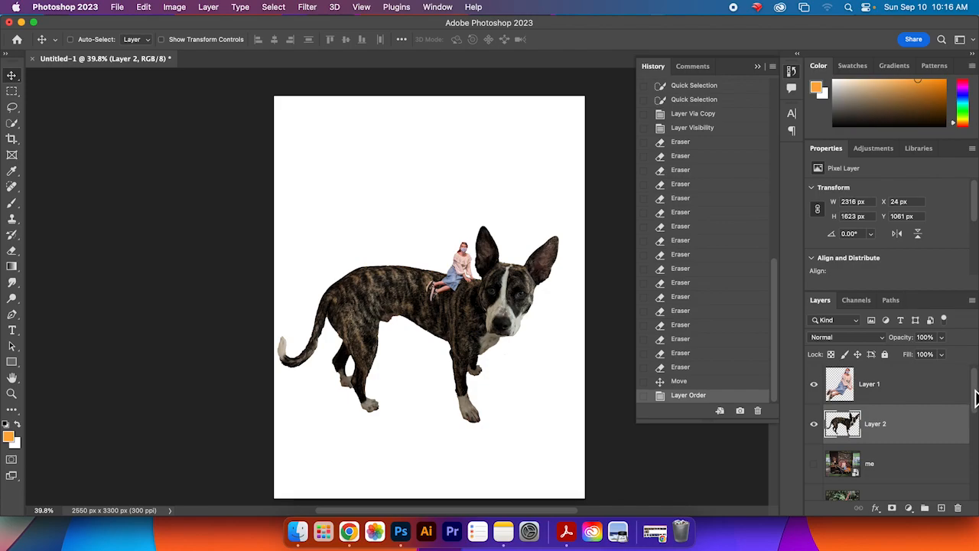
# Step: Rename the person cut-out layer as me and the dog cut-out layer as Thorin
pyautogui.click(935, 399)
pyautogui.doubleClick(876, 386)
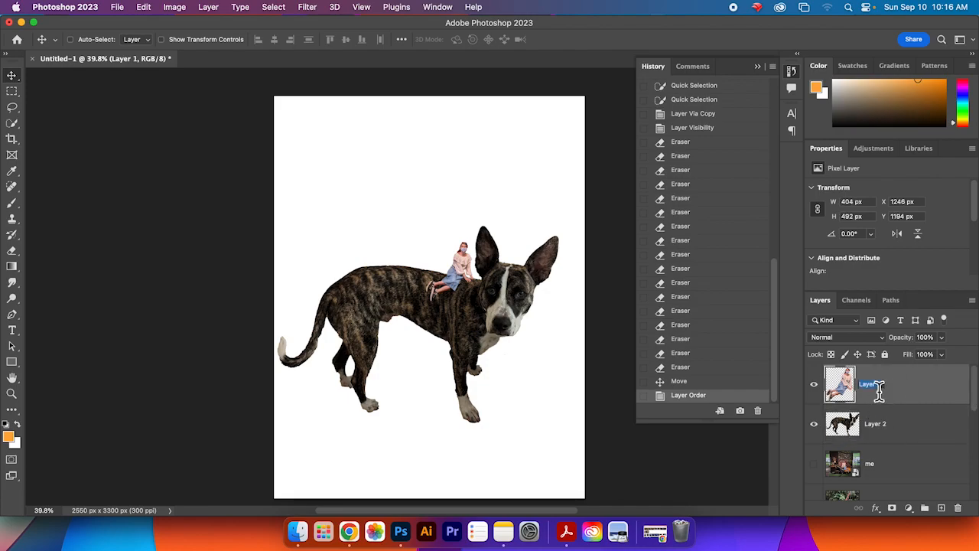
pyautogui.doubleClick(880, 425)
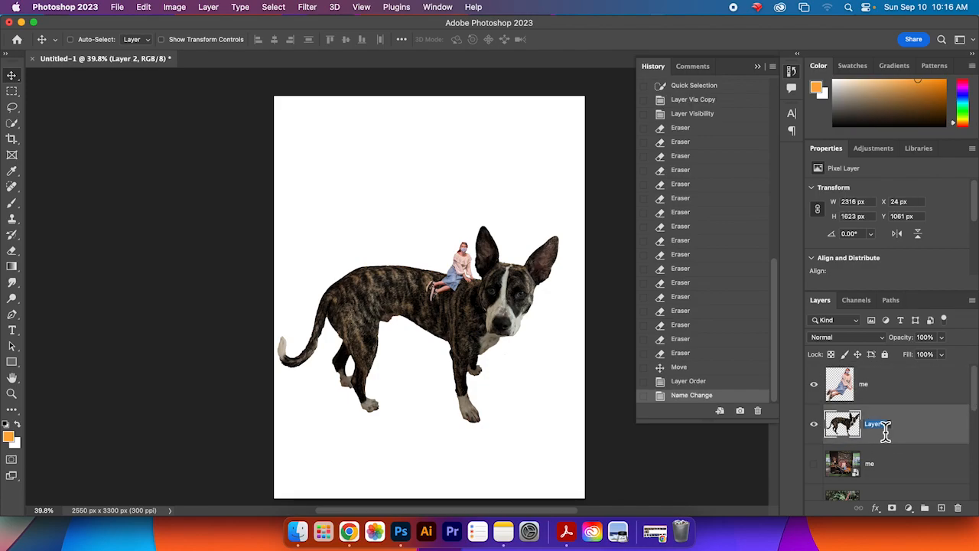
pyautogui.write('Thorin')
pyautogui.press('Return')
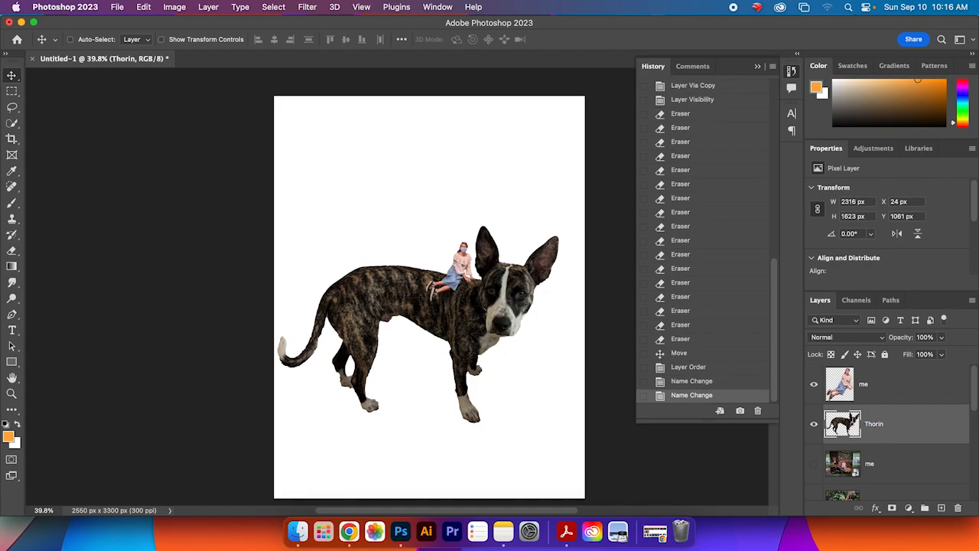
# Step: Select the Thorin layer and move the dog slightly lower on the canvas
pyautogui.click(888, 386)
pyautogui.moveTo(976, 398); pyautogui.dragTo(975, 389)
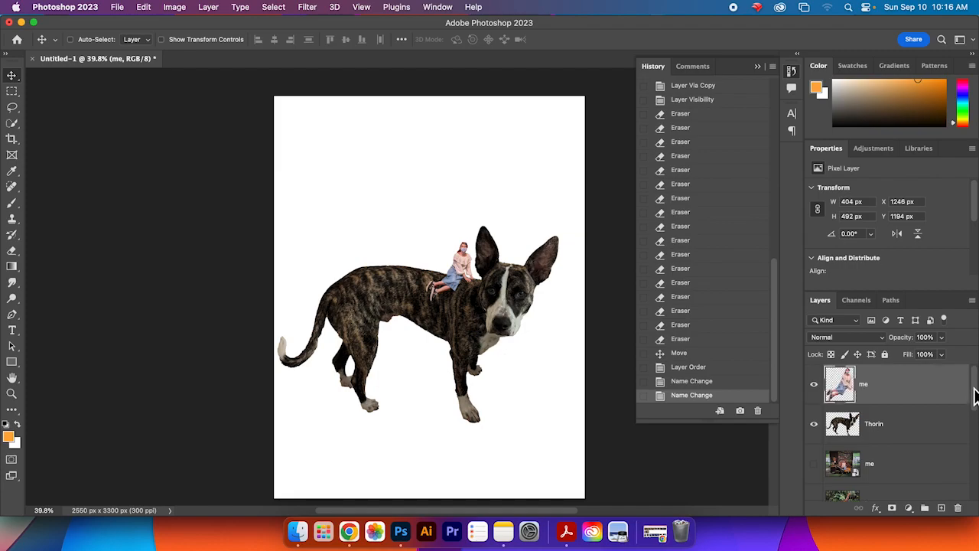
pyautogui.click(908, 424)
pyautogui.click(908, 393)
pyautogui.click(910, 426)
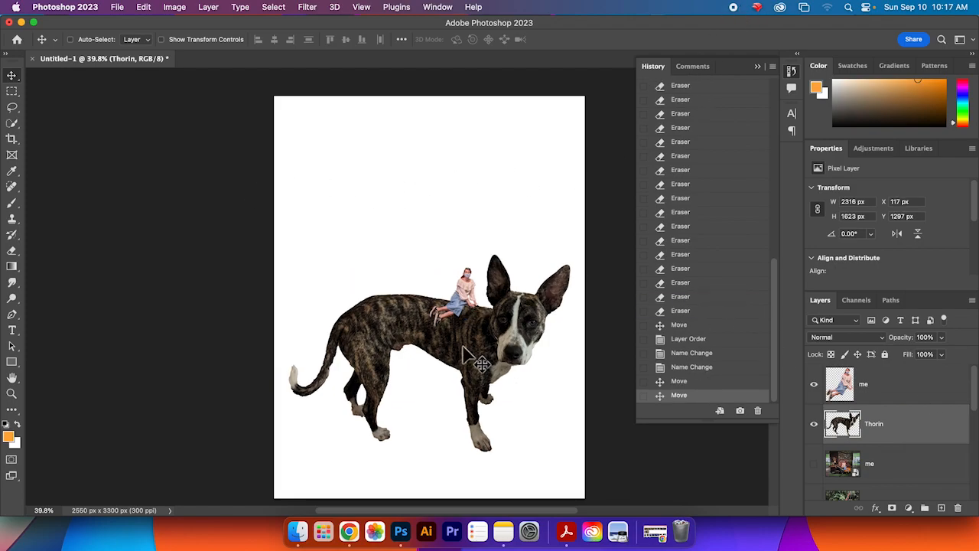
pyautogui.moveTo(473, 347); pyautogui.dragTo(465, 348)
pyautogui.moveTo(975, 392); pyautogui.dragTo(975, 467)
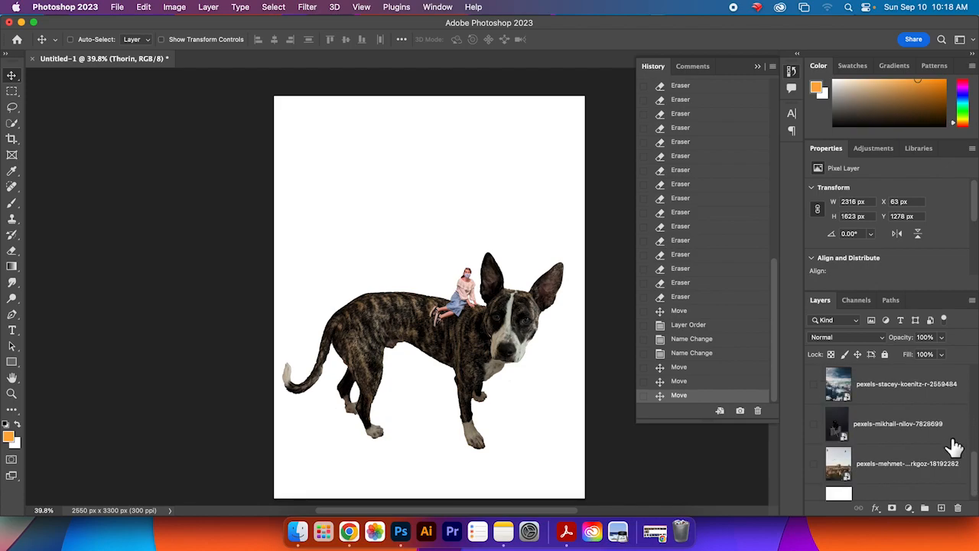
# Step: Preview the candidate background photos by toggling each one's visibility beneath the cut-outs
pyautogui.click(811, 427)
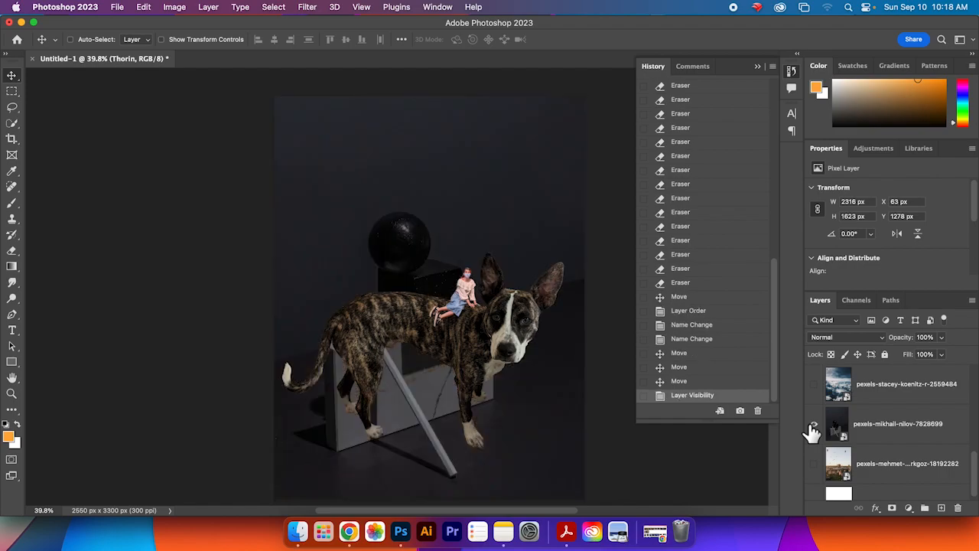
pyautogui.click(811, 426)
pyautogui.click(811, 466)
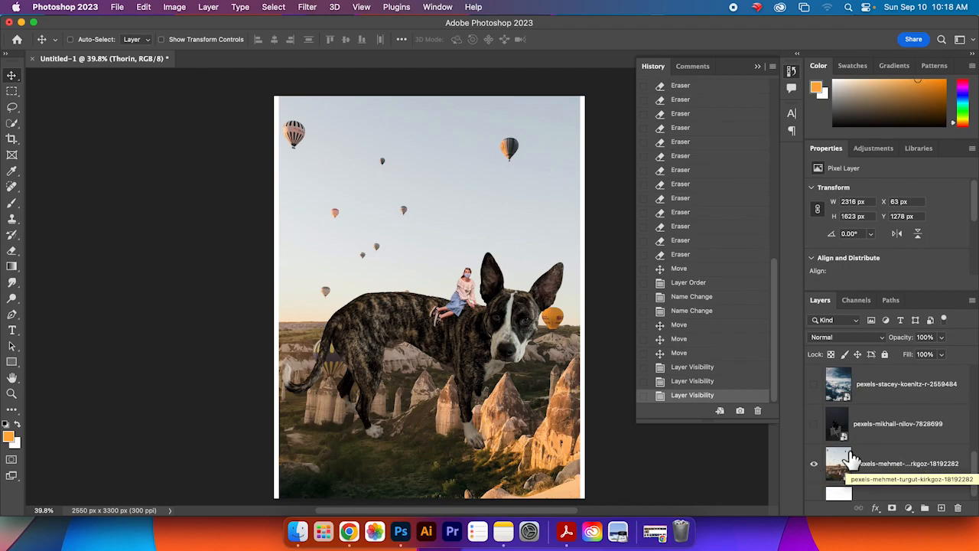
pyautogui.click(814, 464)
pyautogui.click(814, 425)
pyautogui.click(814, 425)
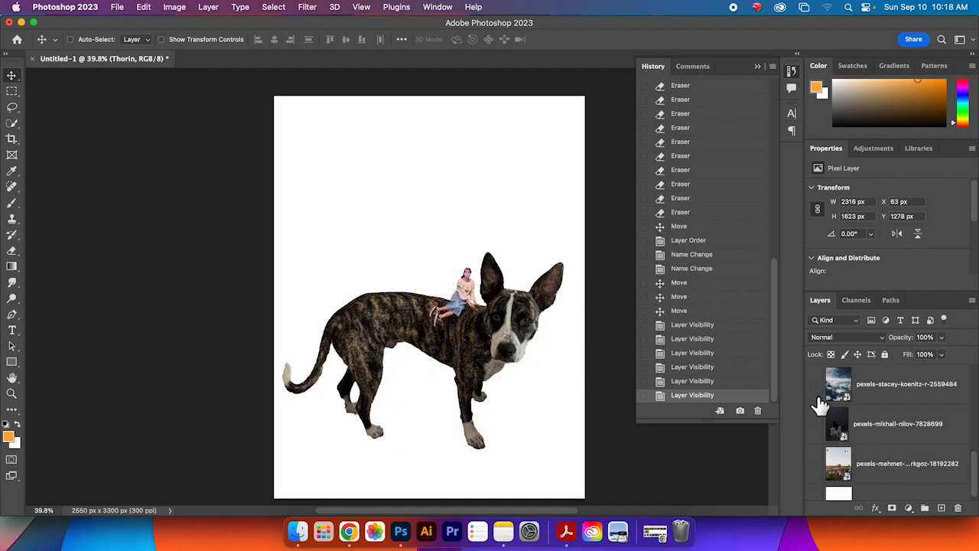
pyautogui.click(814, 385)
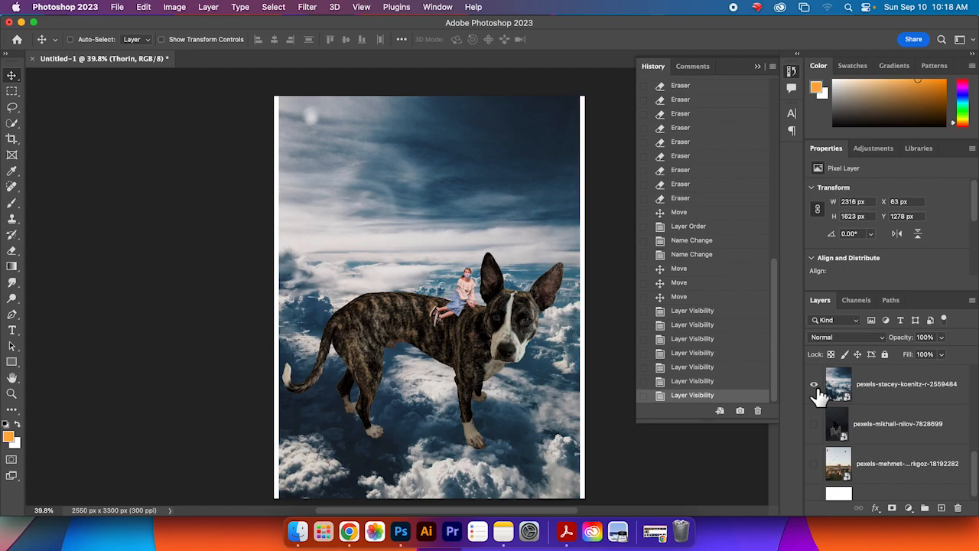
pyautogui.click(814, 384)
pyautogui.moveTo(976, 467)
pyautogui.mouseDown()
pyautogui.moveTo(973, 414)
pyautogui.moveTo(974, 484)
pyautogui.mouseUp()
# Step: Select the hot-air balloon landscape layer and make it the visible background behind the dog
pyautogui.click(907, 442)
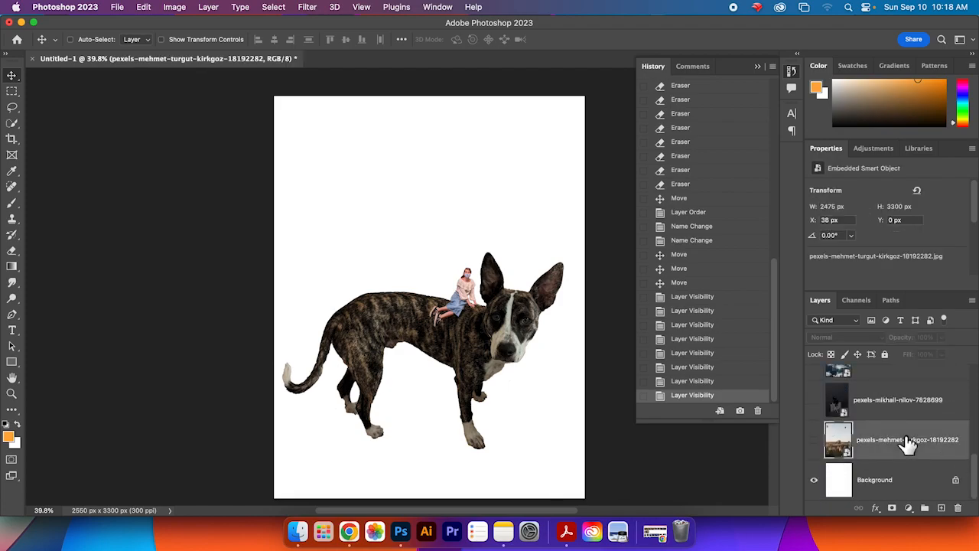
pyautogui.click(814, 442)
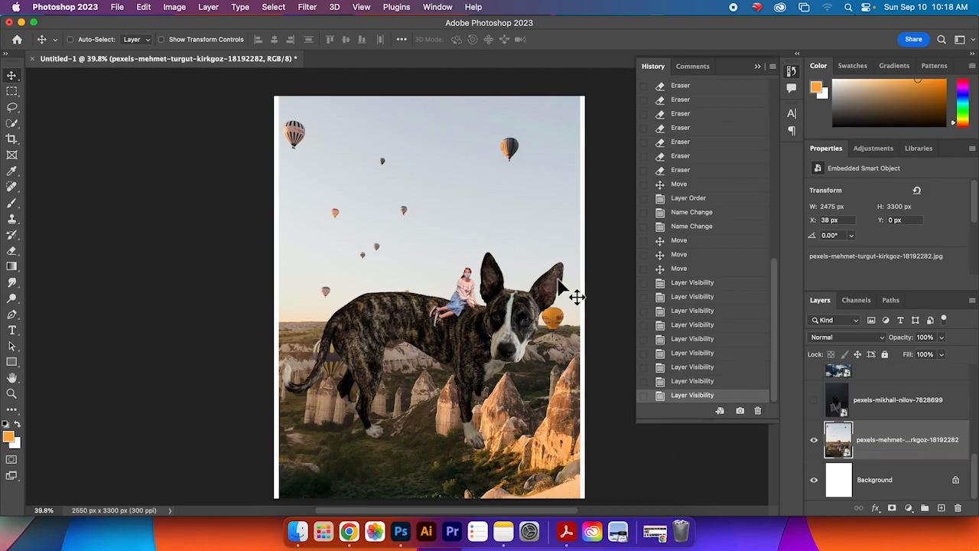
pyautogui.click(814, 442)
pyautogui.click(814, 401)
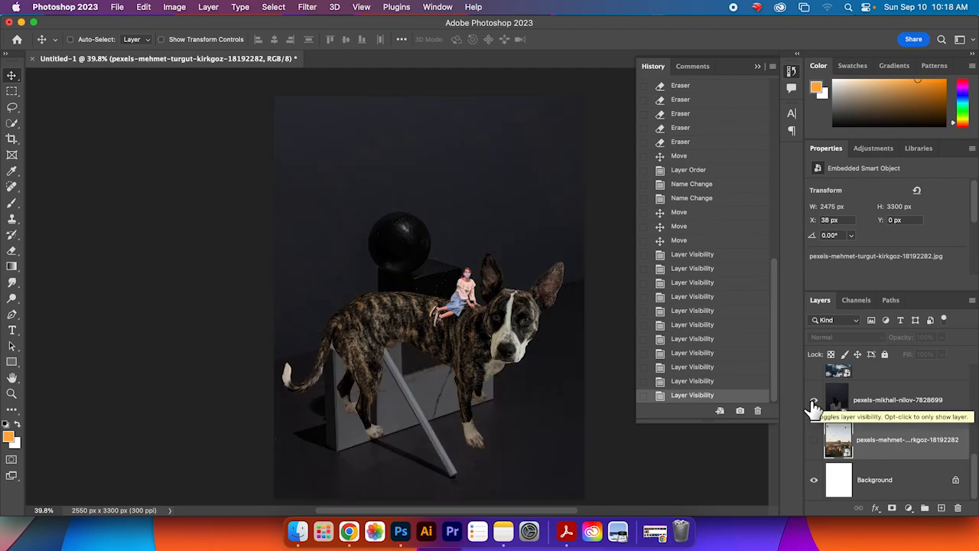
pyautogui.click(814, 401)
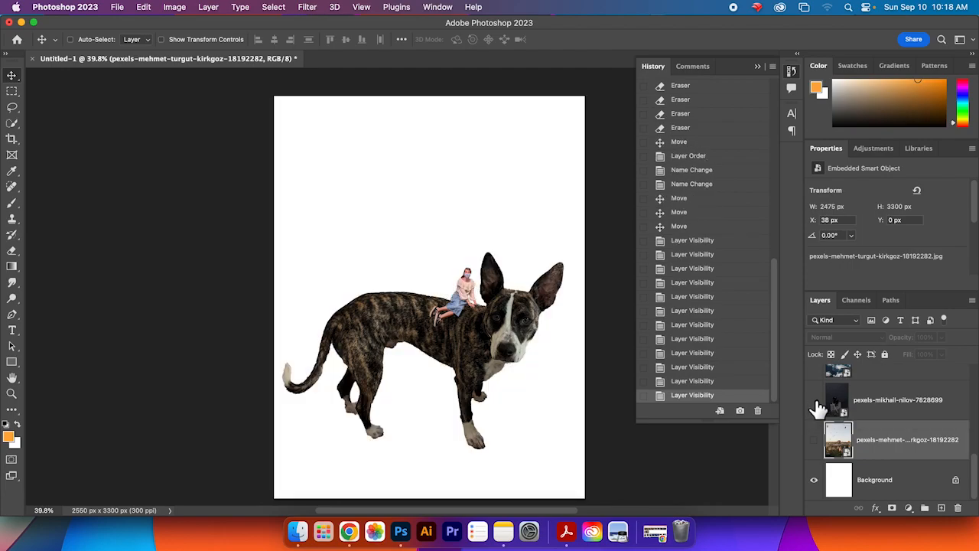
pyautogui.click(814, 442)
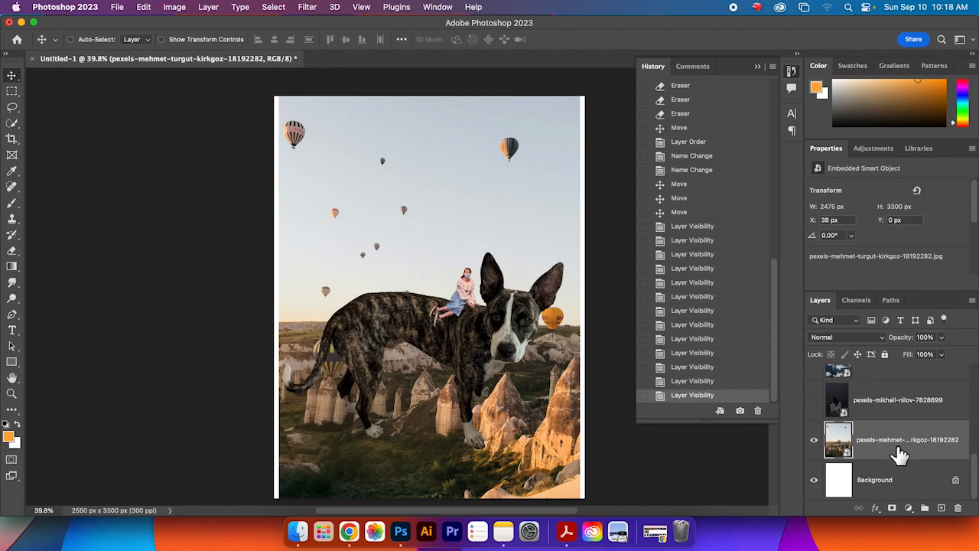
# Step: Start Free Transform on the balloon landscape layer and enlarge it slightly past the canvas edges
pyautogui.click(144, 9)
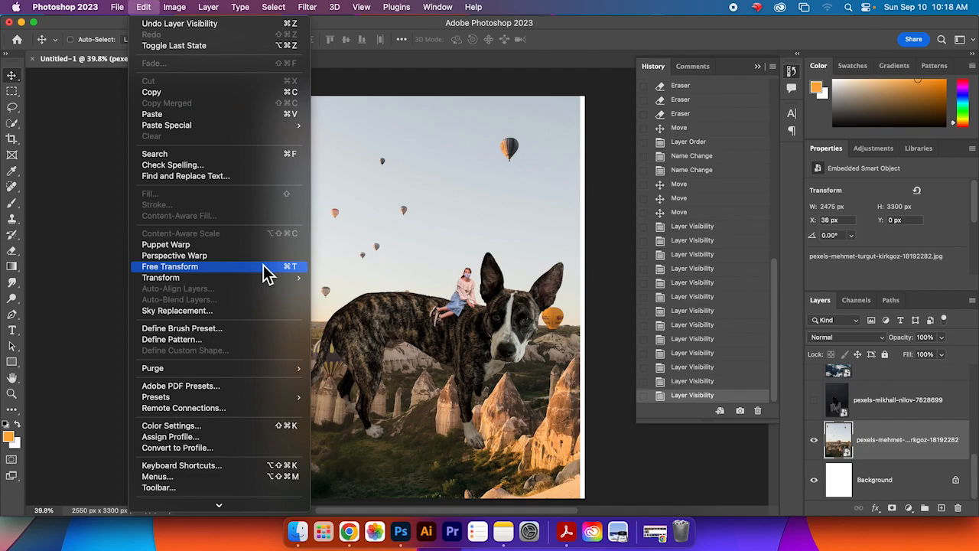
pyautogui.click(266, 266)
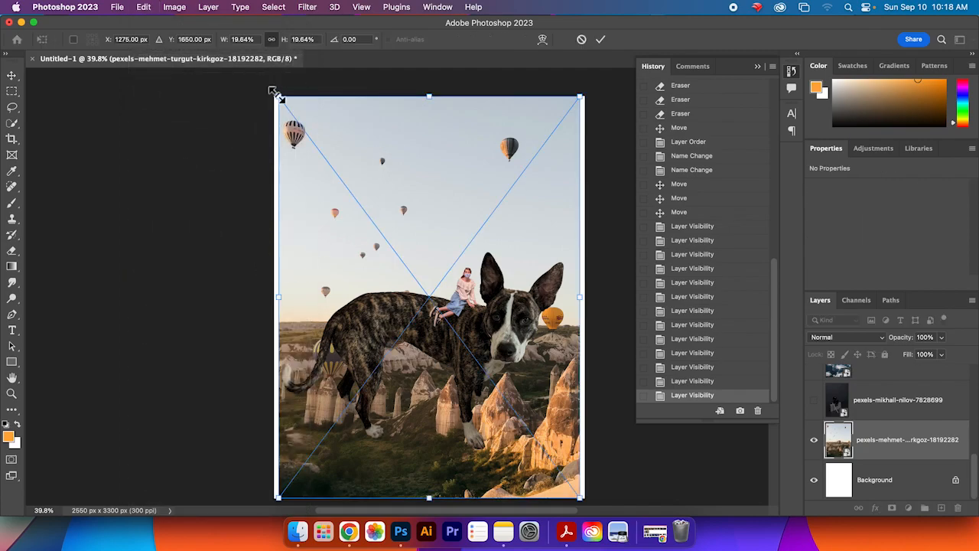
pyautogui.moveTo(277, 95); pyautogui.dragTo(243, 107)
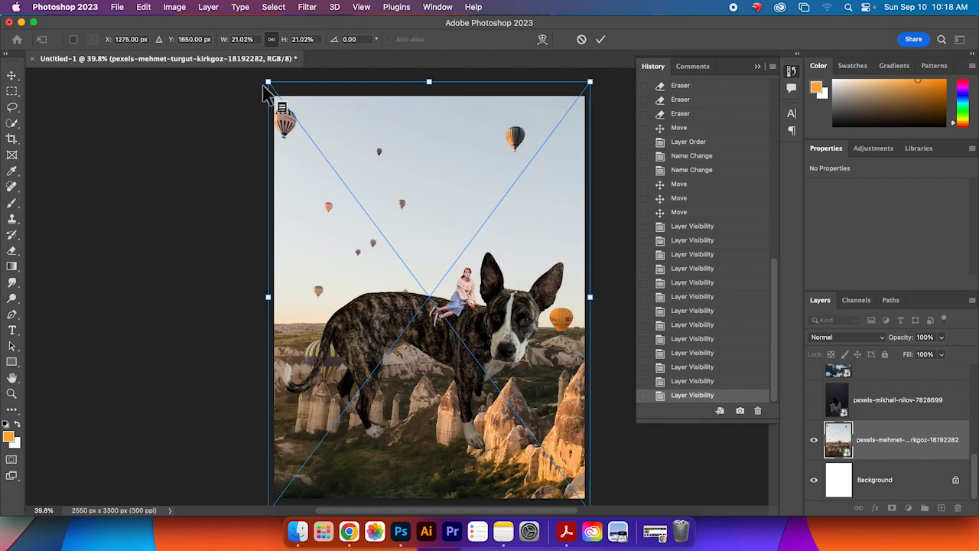
pyautogui.moveTo(265, 80); pyautogui.dragTo(238, 108)
pyautogui.moveTo(359, 148)
pyautogui.mouseDown()
pyautogui.moveTo(374, 153)
pyautogui.moveTo(360, 140)
pyautogui.mouseUp()
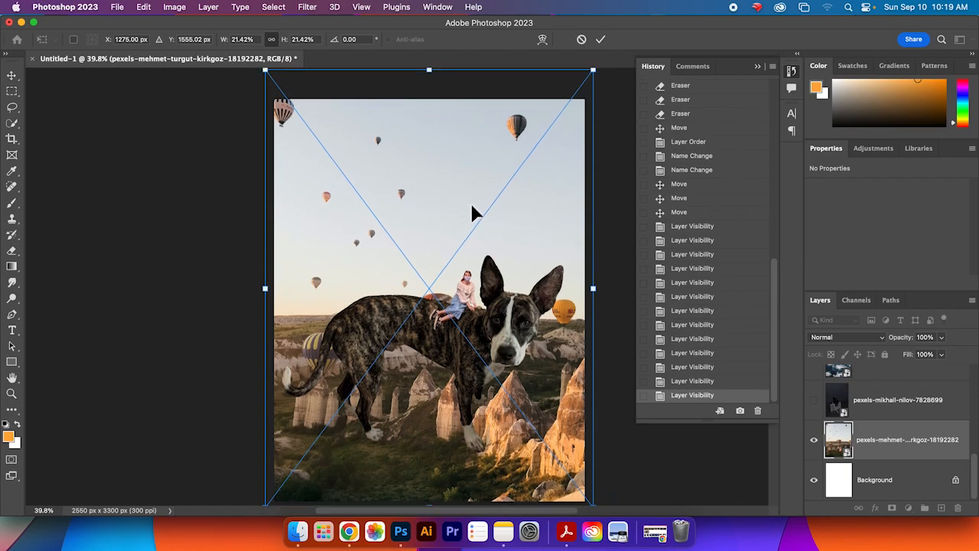
pyautogui.scroll(2, 468, 205)
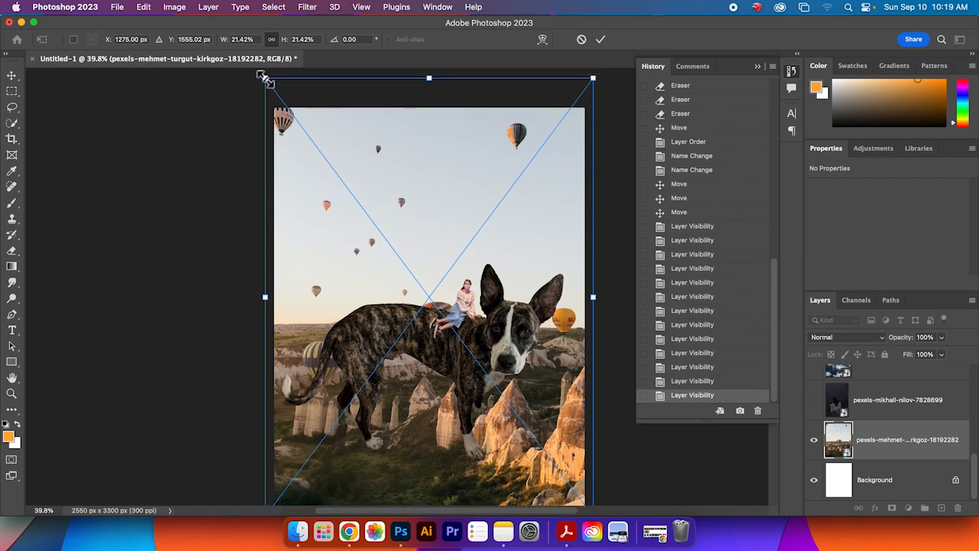
# Step: Distort the landscape's corners outward to stretch it wider and taller behind the dog, then commit the transform
pyautogui.moveTo(264, 79); pyautogui.dragTo(321, 100)
pyautogui.moveTo(594, 79); pyautogui.dragTo(520, 81)
pyautogui.moveTo(318, 100); pyautogui.dragTo(248, 93)
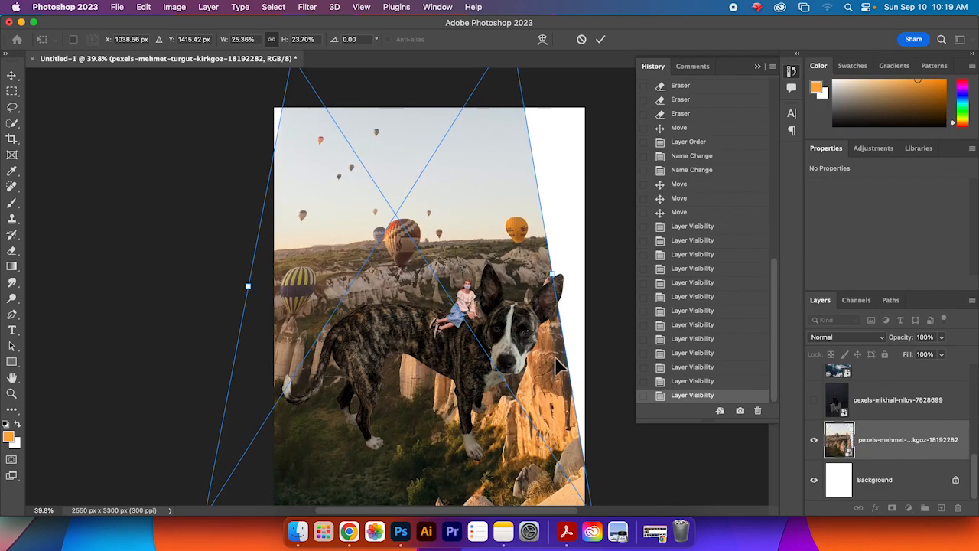
pyautogui.scroll(3, 540, 148)
pyautogui.moveTo(511, 120); pyautogui.dragTo(593, 153)
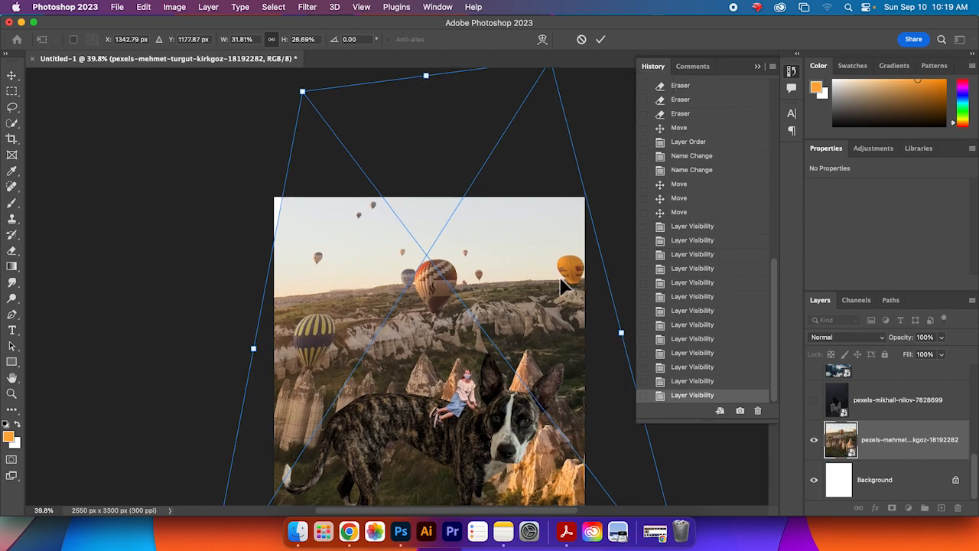
pyautogui.moveTo(617, 273); pyautogui.dragTo(589, 156)
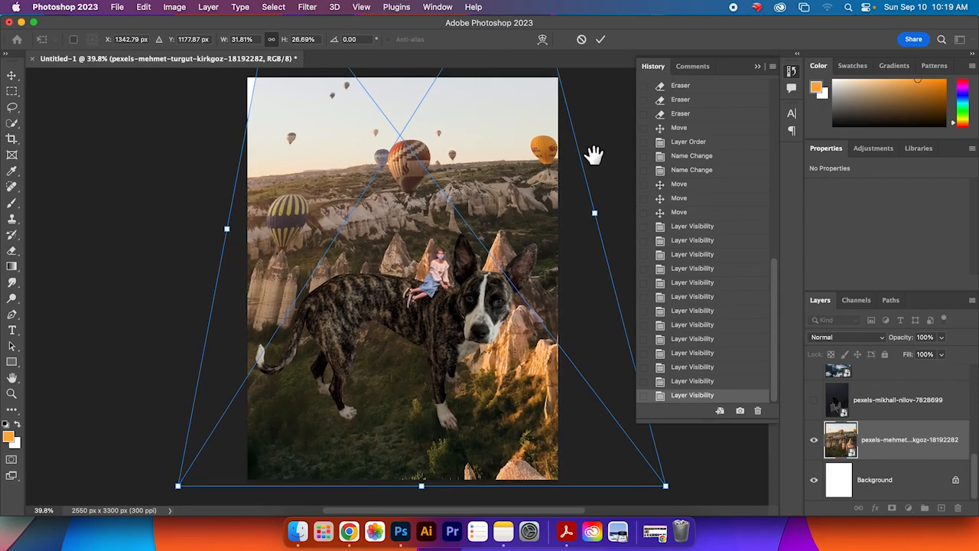
pyautogui.moveTo(523, 336); pyautogui.dragTo(538, 316)
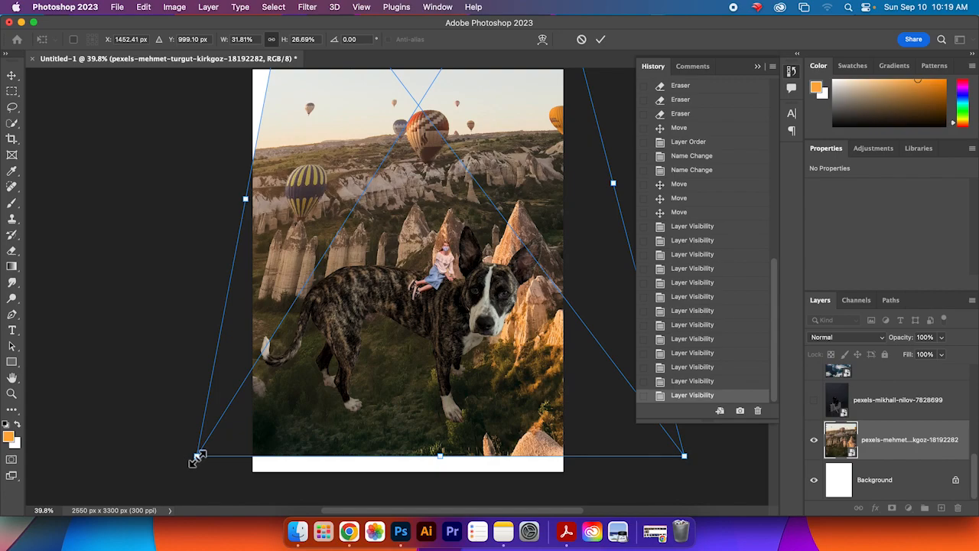
pyautogui.moveTo(196, 456); pyautogui.dragTo(177, 484)
pyautogui.moveTo(685, 458); pyautogui.dragTo(692, 494)
pyautogui.moveTo(452, 410)
pyautogui.mouseDown()
pyautogui.moveTo(474, 407)
pyautogui.moveTo(466, 404)
pyautogui.mouseUp()
pyautogui.scroll(5, 342, 353)
pyautogui.scroll(2, 301, 210)
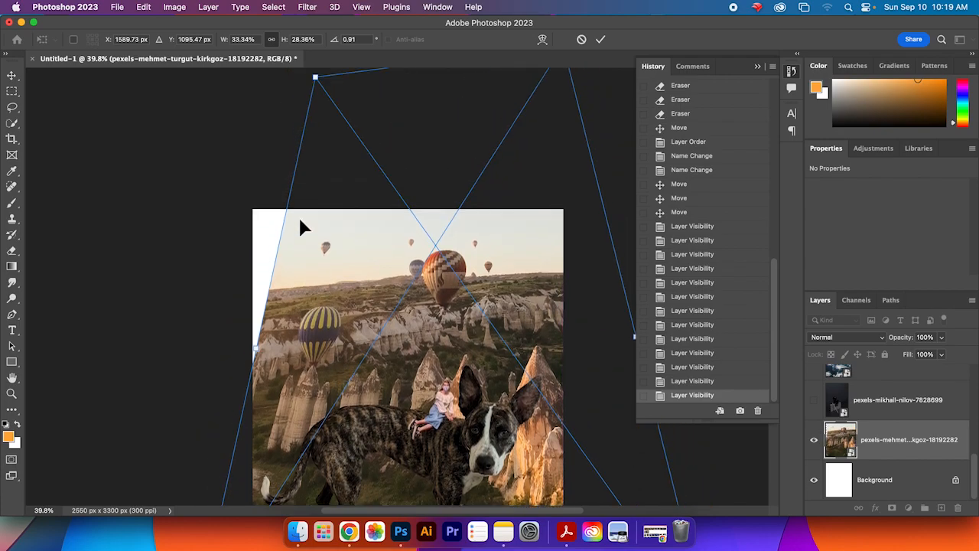
pyautogui.moveTo(316, 83); pyautogui.dragTo(291, 72)
pyautogui.scroll(-3, 368, 323)
pyautogui.scroll(-2, 370, 331)
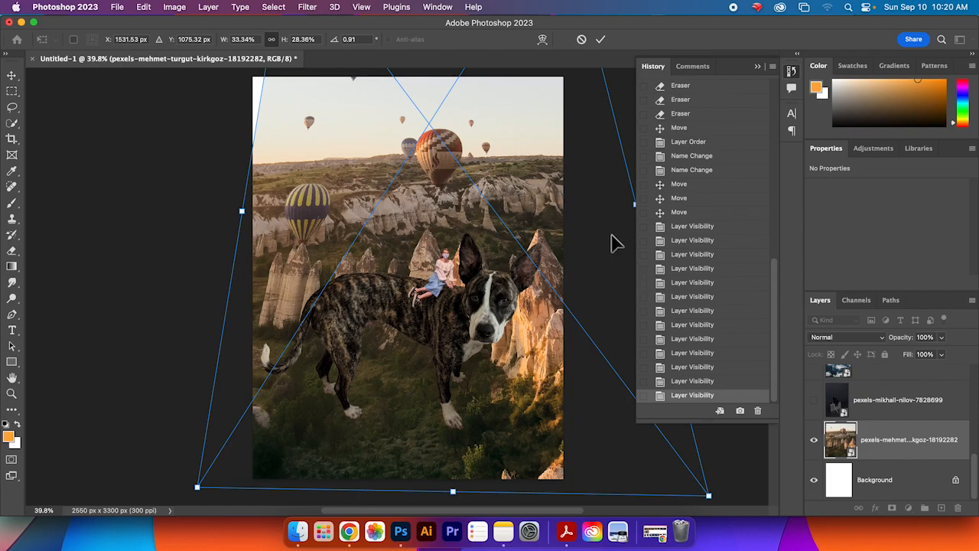
pyautogui.click(599, 39)
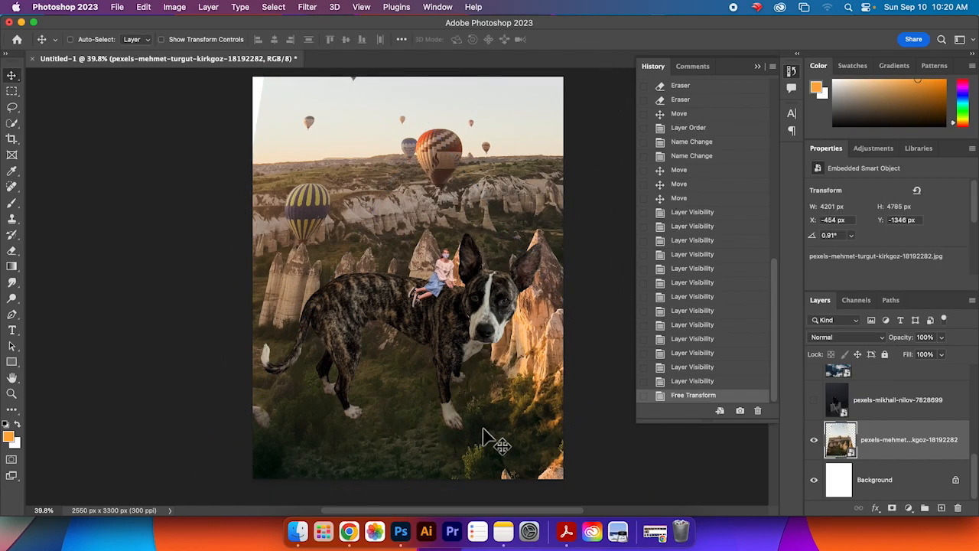
# Step: Move the balloon landscape slightly higher on the canvas
pyautogui.moveTo(389, 444)
pyautogui.mouseDown()
pyautogui.moveTo(385, 429)
pyautogui.moveTo(389, 437)
pyautogui.mouseUp()
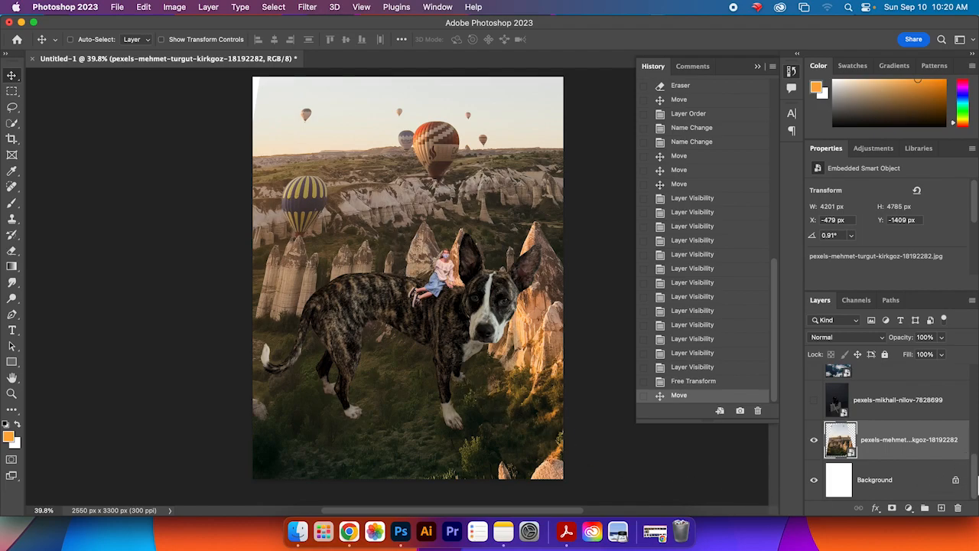
pyautogui.scroll(3, 977, 480)
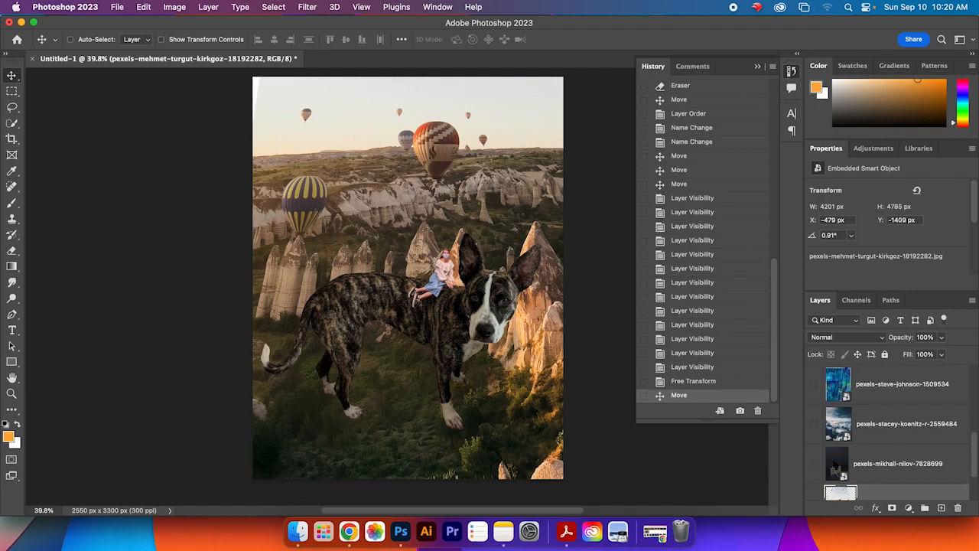
pyautogui.scroll(2, 892, 436)
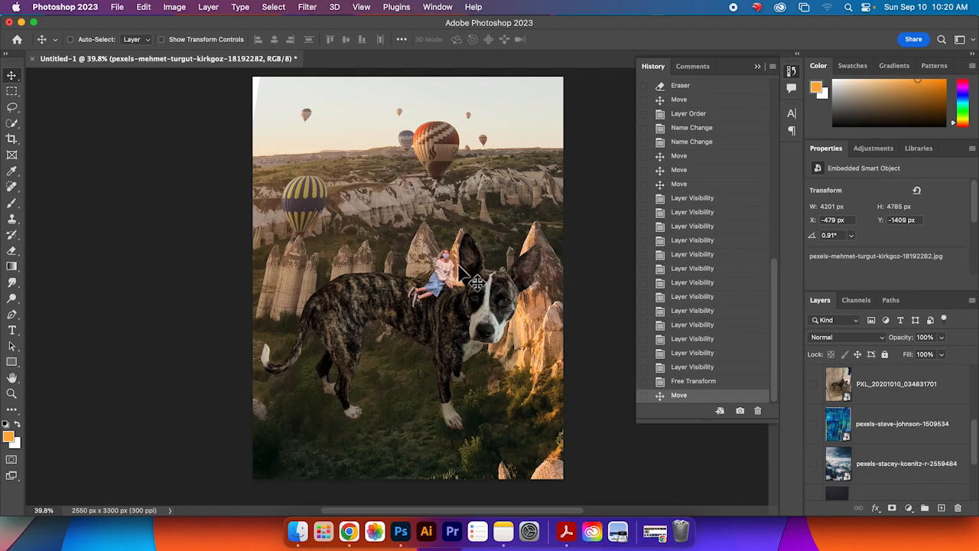
pyautogui.moveTo(974, 433); pyautogui.dragTo(976, 476)
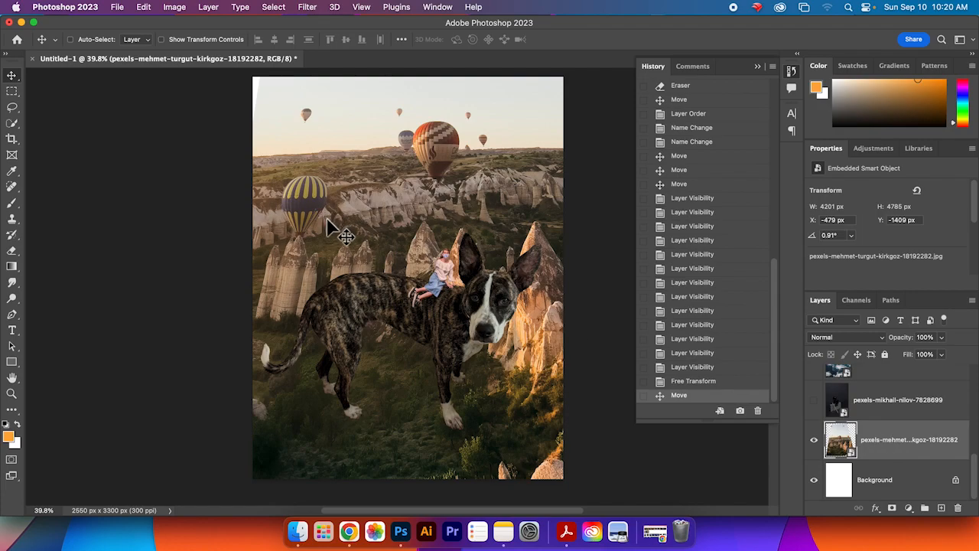
# Step: Select the sky and distant hills above the rock formations with the Quick Selection tool
pyautogui.click(16, 128)
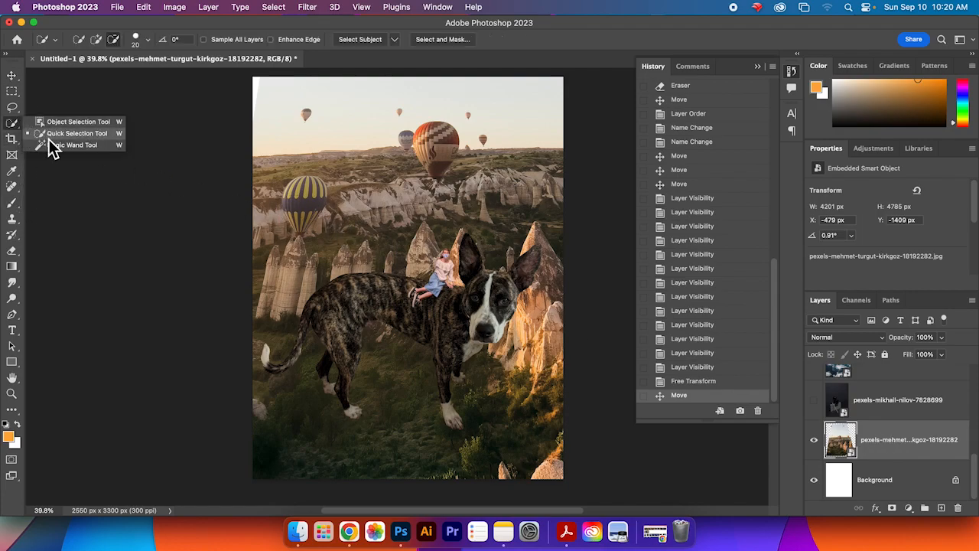
pyautogui.click(49, 137)
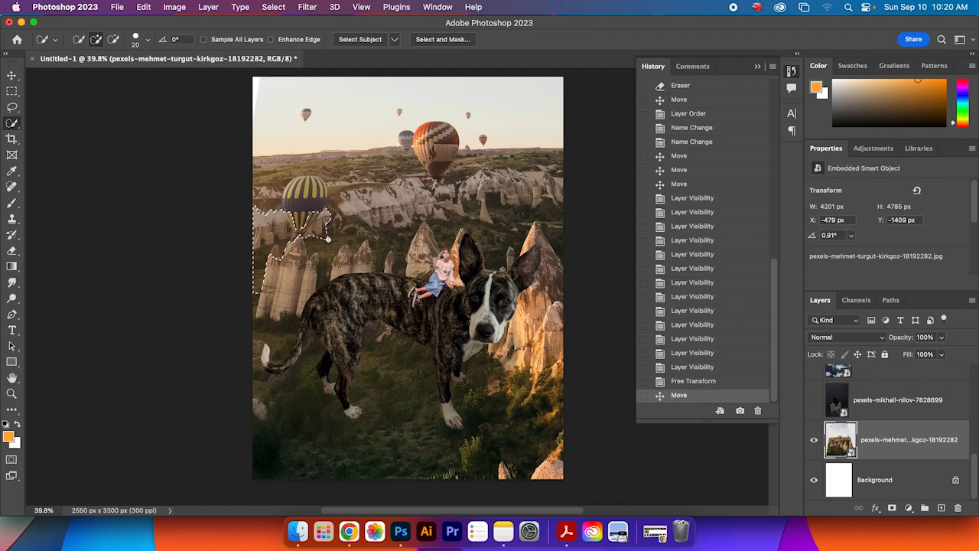
pyautogui.moveTo(390, 238); pyautogui.dragTo(420, 221)
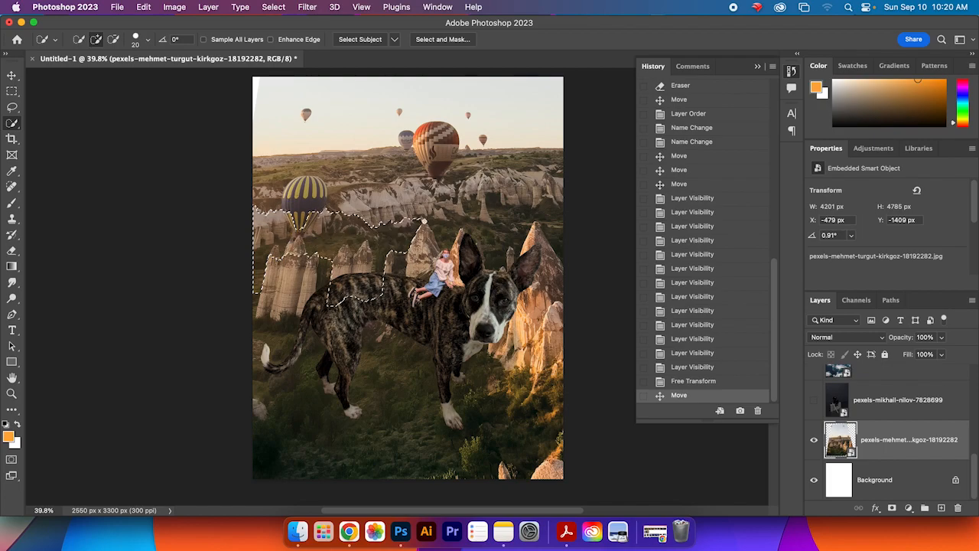
pyautogui.moveTo(510, 249)
pyautogui.mouseDown()
pyautogui.moveTo(540, 218)
pyautogui.moveTo(482, 165)
pyautogui.moveTo(367, 153)
pyautogui.moveTo(321, 130)
pyautogui.moveTo(394, 161)
pyautogui.mouseUp()
pyautogui.moveTo(238, 178)
pyautogui.mouseDown()
pyautogui.moveTo(234, 249)
pyautogui.moveTo(276, 258)
pyautogui.mouseUp()
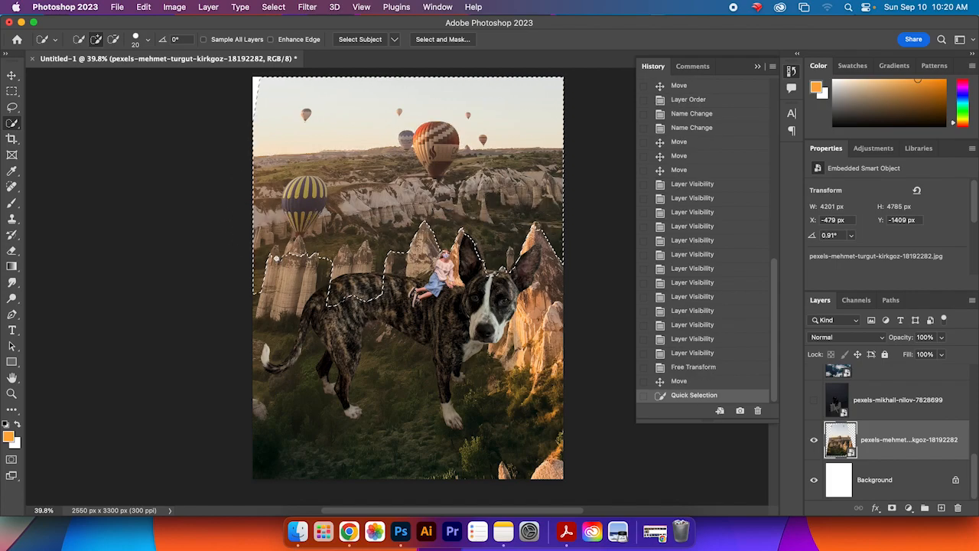
# Step: Refine the sky selection along the rock peaks by subtracting and adding areas, undoing one stray stroke
pyautogui.click(113, 39)
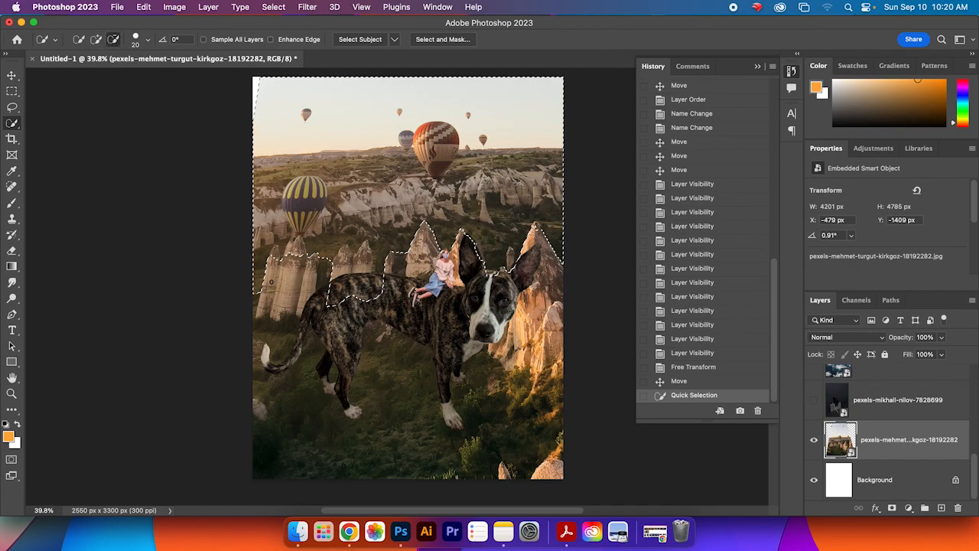
pyautogui.moveTo(277, 256); pyautogui.dragTo(280, 262)
pyautogui.click(296, 251)
pyautogui.click(298, 246)
pyautogui.click(303, 245)
pyautogui.moveTo(345, 255)
pyautogui.mouseDown()
pyautogui.moveTo(370, 265)
pyautogui.moveTo(330, 259)
pyautogui.moveTo(364, 260)
pyautogui.moveTo(366, 251)
pyautogui.moveTo(382, 305)
pyautogui.mouseUp()
pyautogui.moveTo(398, 266); pyautogui.dragTo(478, 282)
pyautogui.click(540, 260)
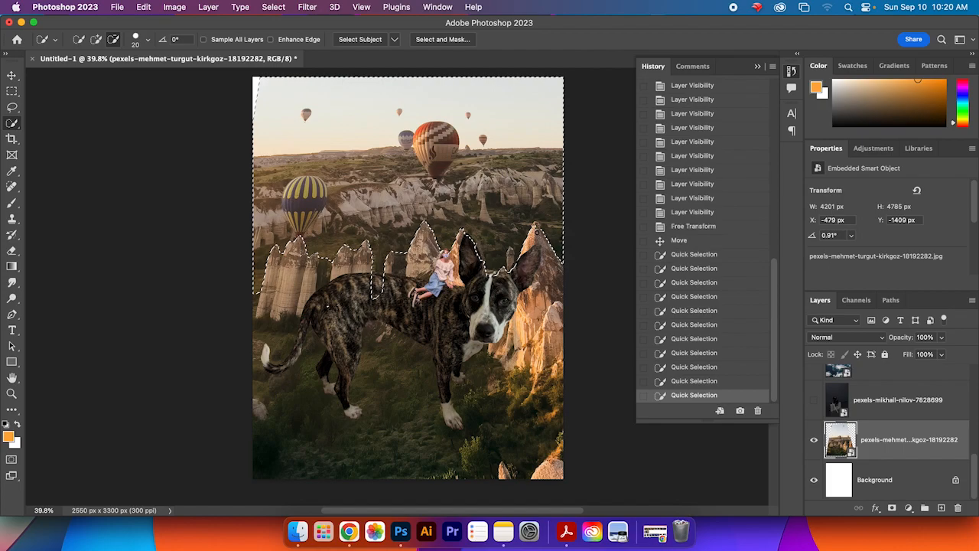
pyautogui.click(538, 231)
pyautogui.click(537, 234)
pyautogui.click(534, 238)
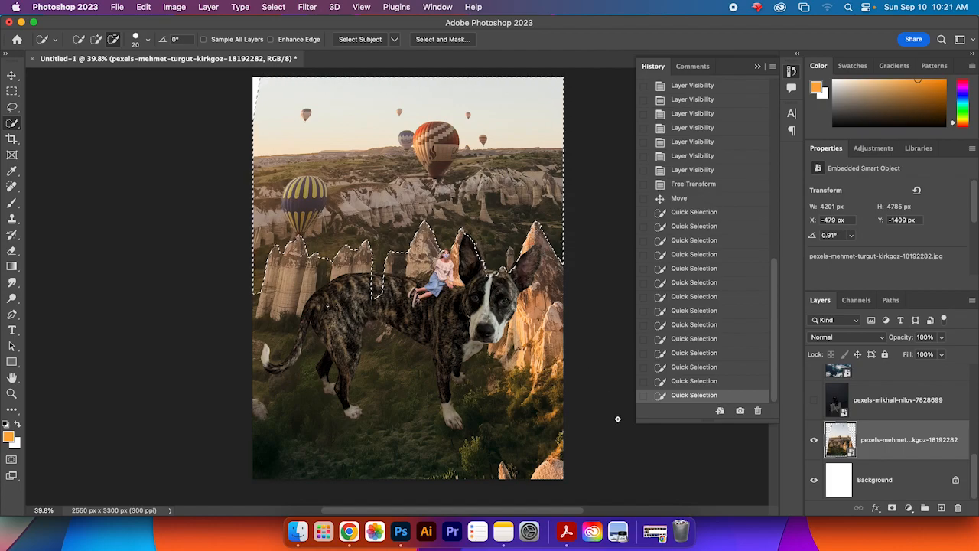
pyautogui.moveTo(355, 306); pyautogui.dragTo(384, 293)
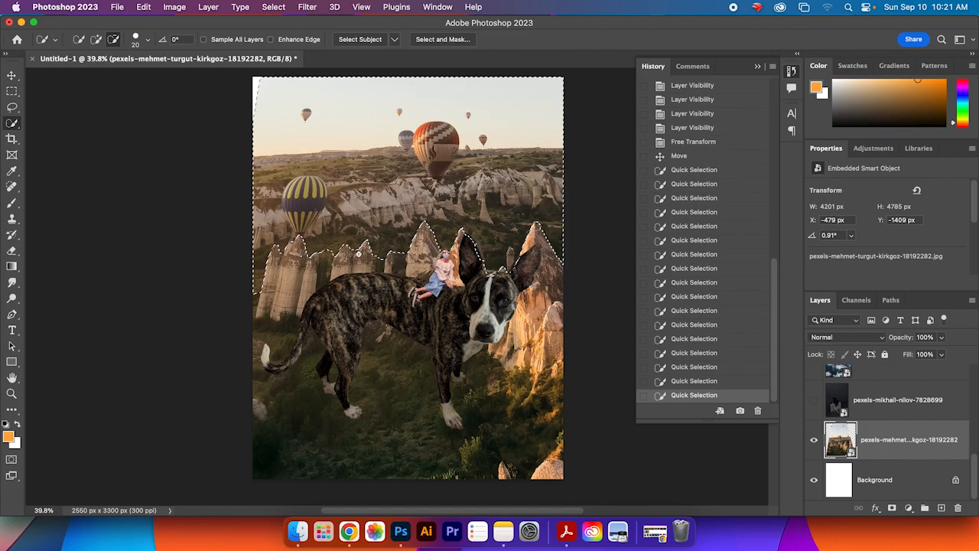
pyautogui.press('super+z')
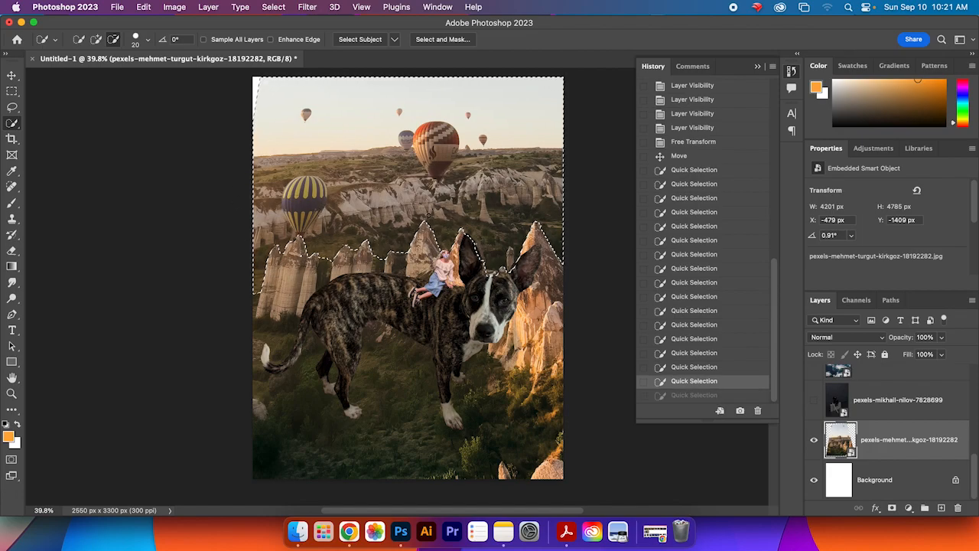
pyautogui.click(255, 105)
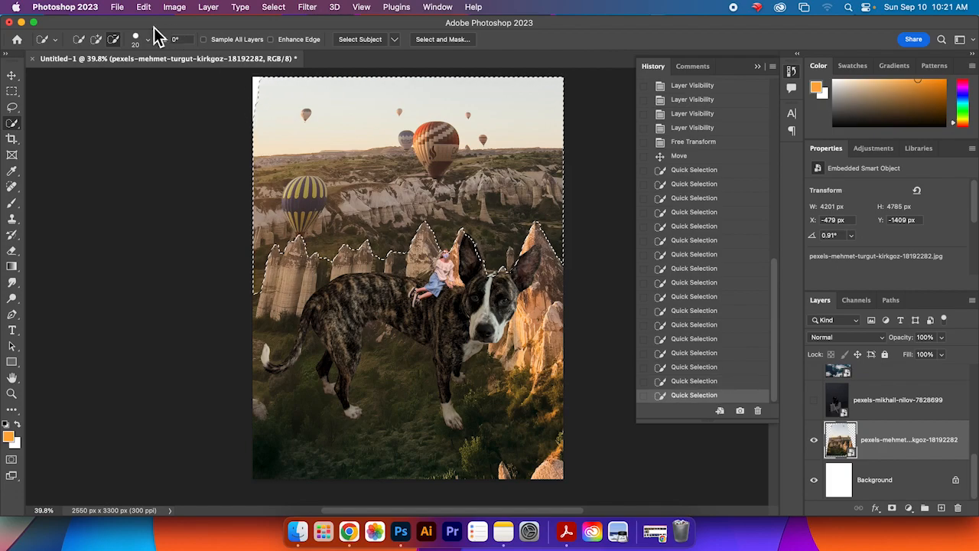
pyautogui.click(98, 40)
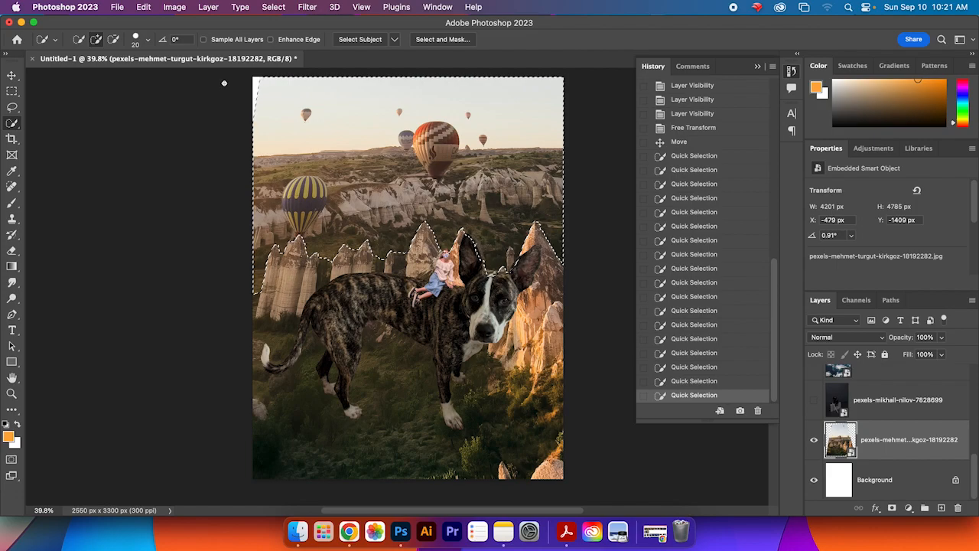
# Step: Invert the selection and copy the foreground rocks and ground onto a new layer
pyautogui.click(273, 8)
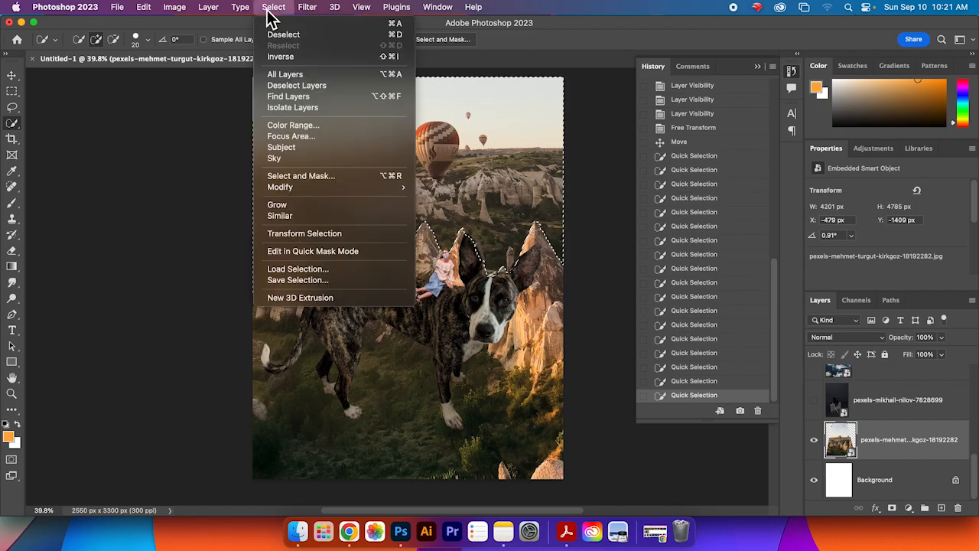
pyautogui.click(344, 58)
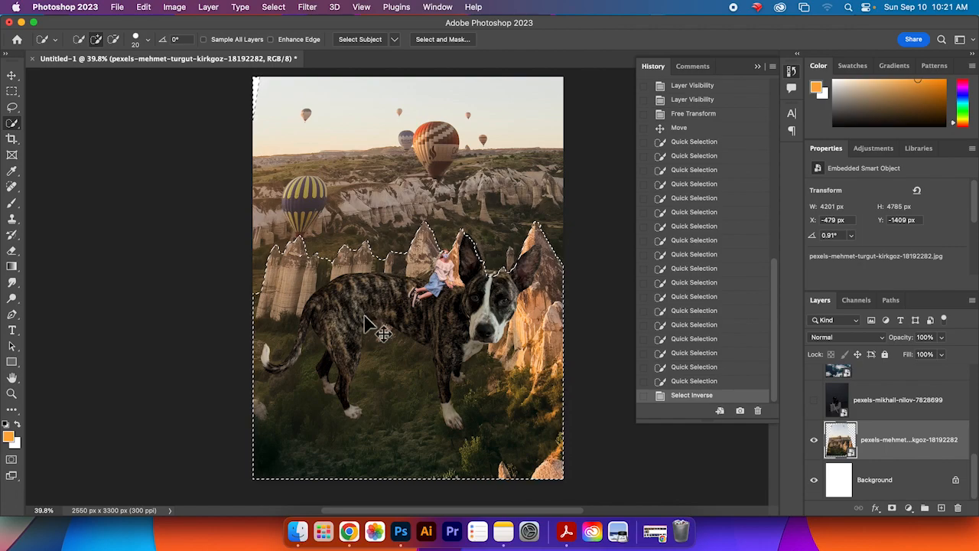
pyautogui.press('super+j')
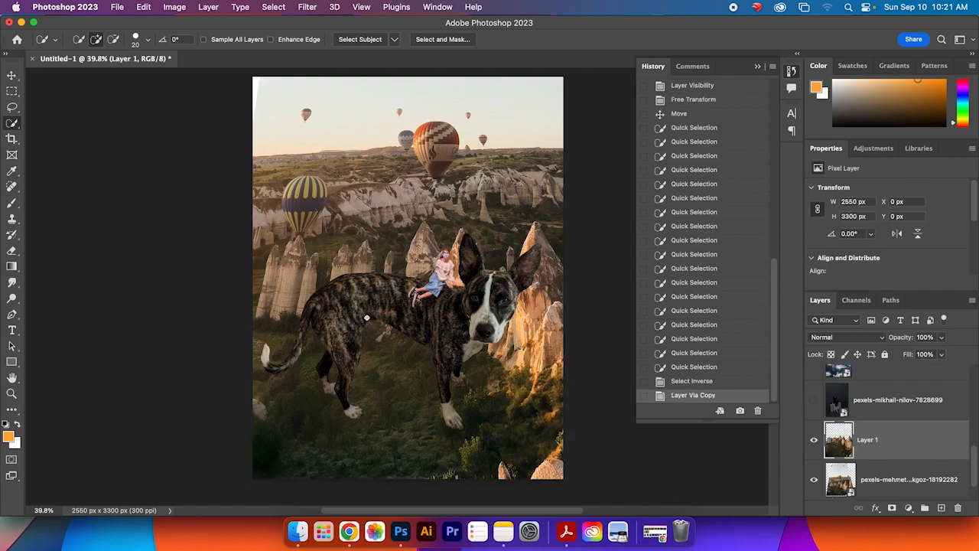
# Step: Hide the original balloon landscape layer so only the foreground copy remains visible
pyautogui.click(814, 482)
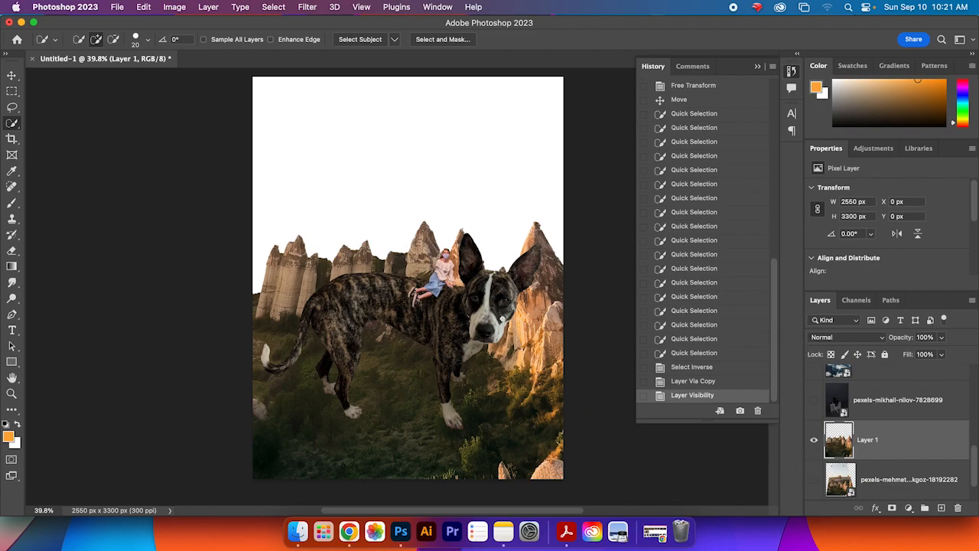
pyautogui.scroll(-2, 914, 461)
pyautogui.scroll(2, 913, 461)
pyautogui.scroll(-2, 915, 461)
pyautogui.scroll(3, 915, 461)
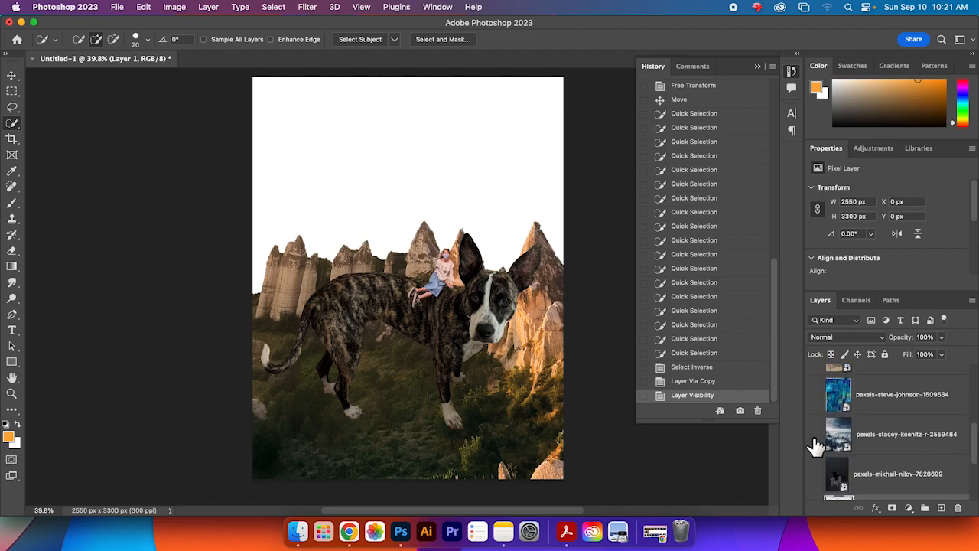
# Step: Show the cloudy sky photo pexels-stacey-koenitz-r-2559484 and place it beneath the foreground copy layer
pyautogui.click(814, 435)
pyautogui.moveTo(911, 433)
pyautogui.mouseDown()
pyautogui.moveTo(911, 515)
pyautogui.moveTo(908, 422)
pyautogui.moveTo(915, 432)
pyautogui.mouseUp()
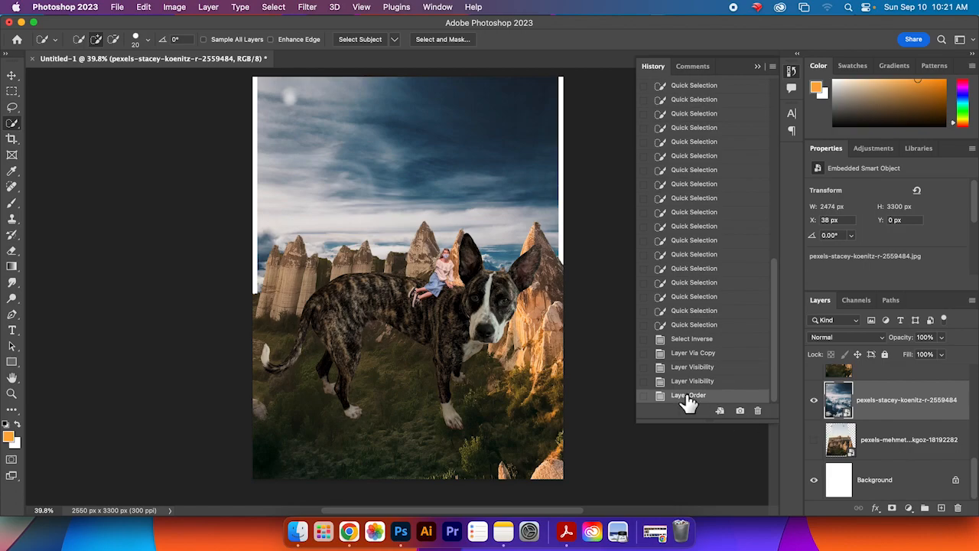
pyautogui.moveTo(532, 287); pyautogui.dragTo(529, 332)
# Step: Free Transform the sky photo layer, enlarging it beyond the canvas and shifting it down so its clouds sit behind the rock peaks
pyautogui.click(13, 75)
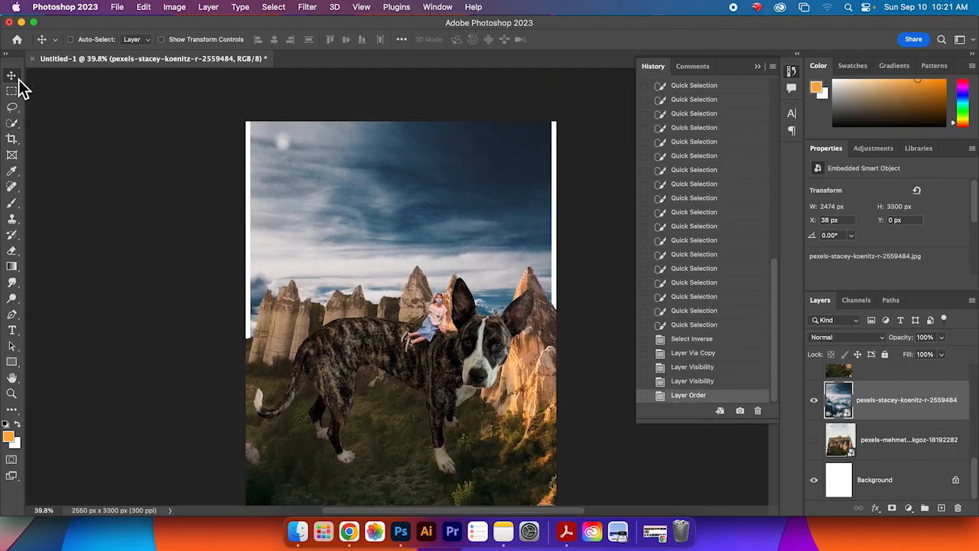
pyautogui.click(143, 7)
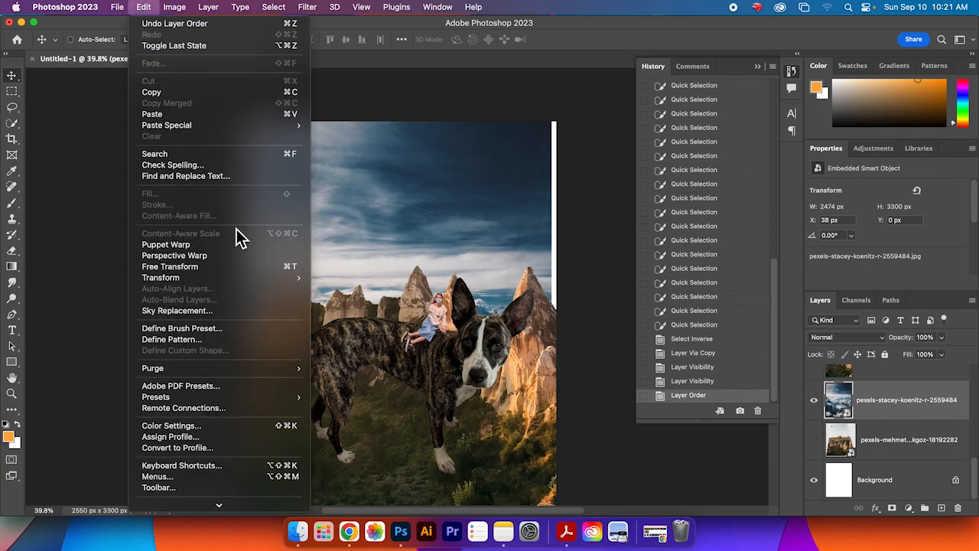
pyautogui.click(226, 268)
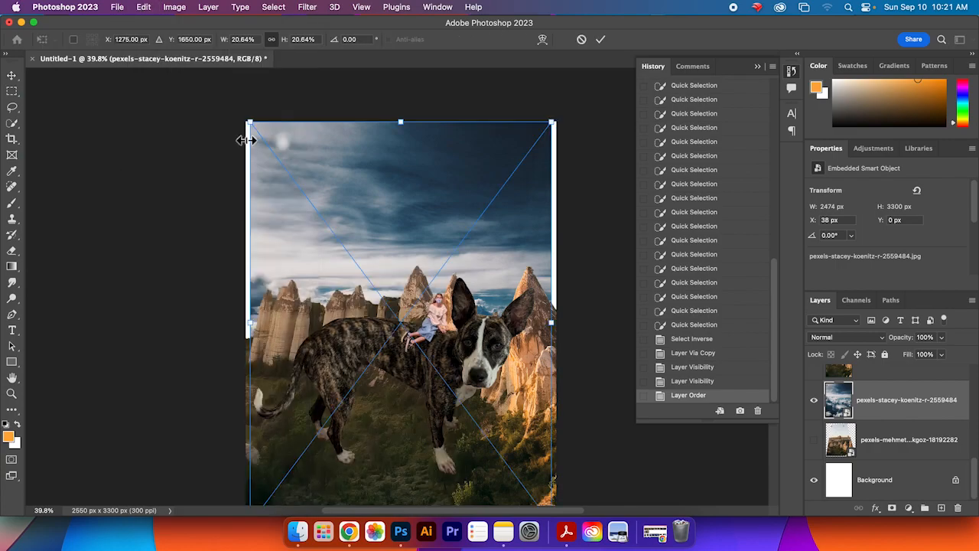
pyautogui.moveTo(247, 124); pyautogui.dragTo(192, 93)
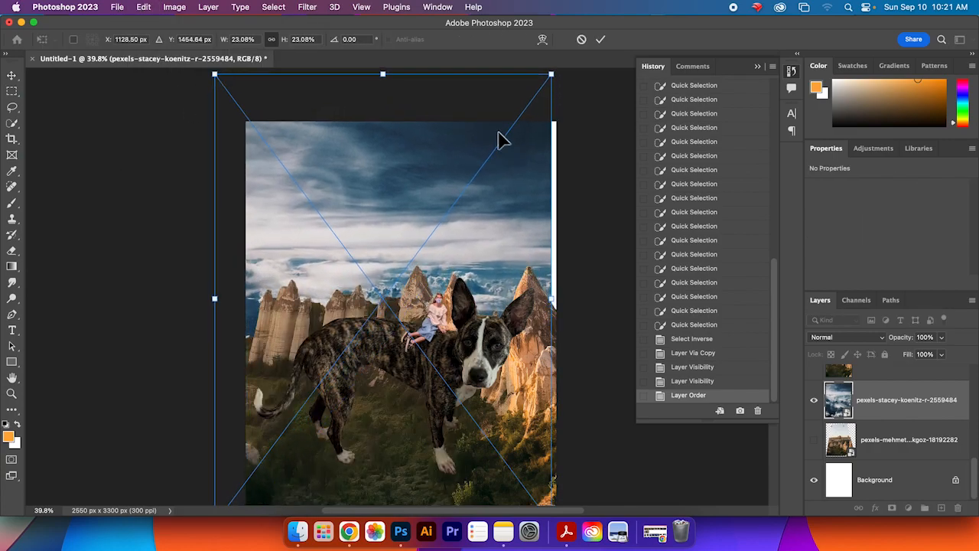
pyautogui.moveTo(555, 73); pyautogui.dragTo(612, 77)
pyautogui.moveTo(584, 146); pyautogui.dragTo(489, 259)
pyautogui.click(600, 39)
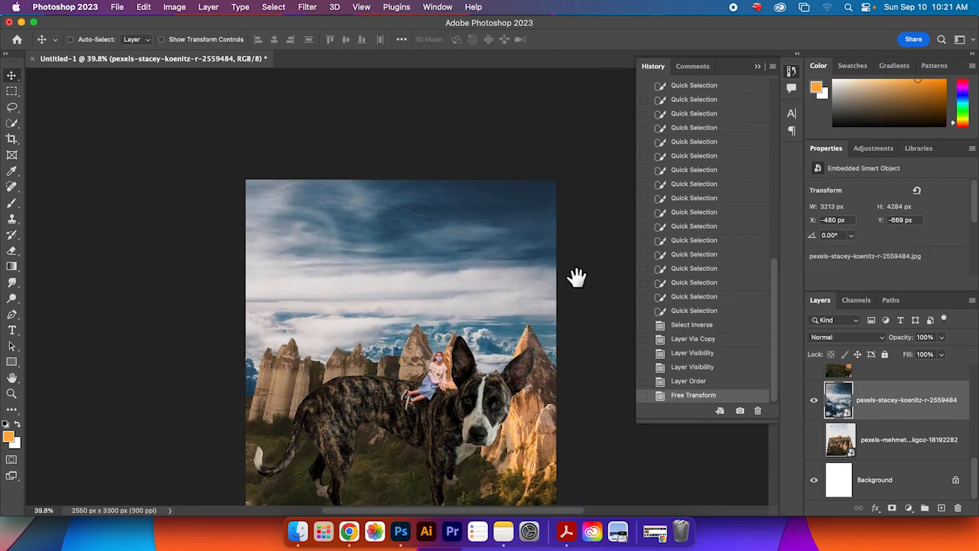
# Step: Zoom in to inspect how the new sky meets the rock peaks, then return to the full canvas view
pyautogui.moveTo(523, 355); pyautogui.dragTo(542, 266)
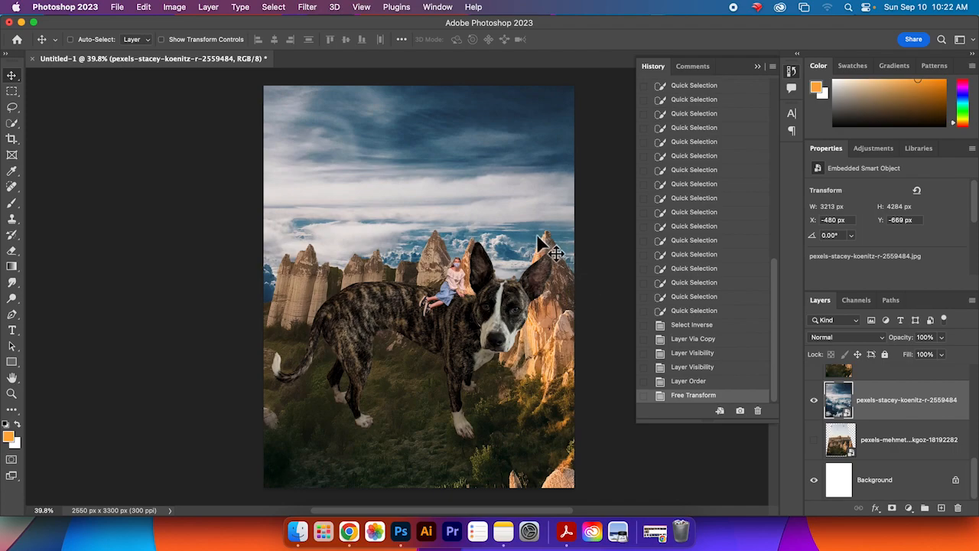
pyautogui.press('super')
pyautogui.scroll(-3, 427, 247)
pyautogui.scroll(10, 430, 252)
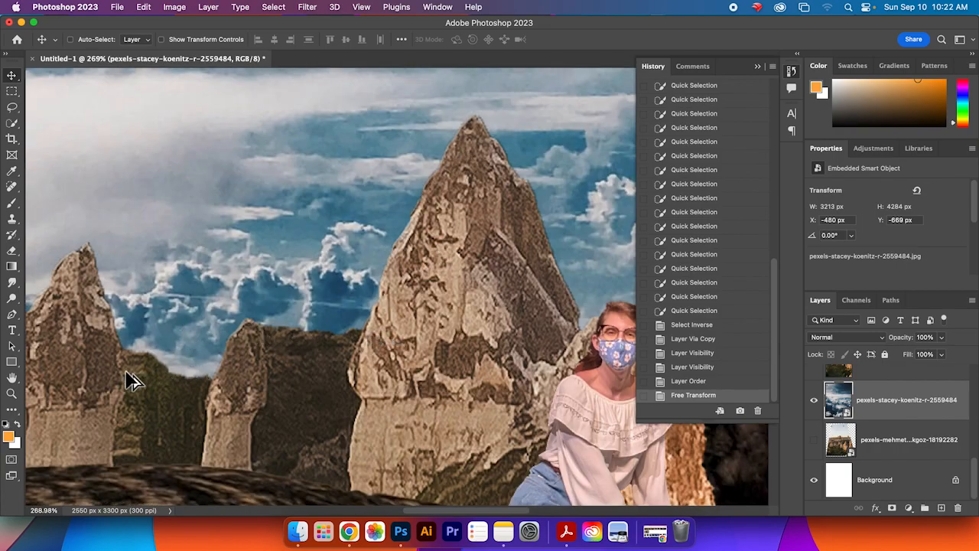
pyautogui.scroll(-6, 281, 392)
pyautogui.scroll(-3, 281, 392)
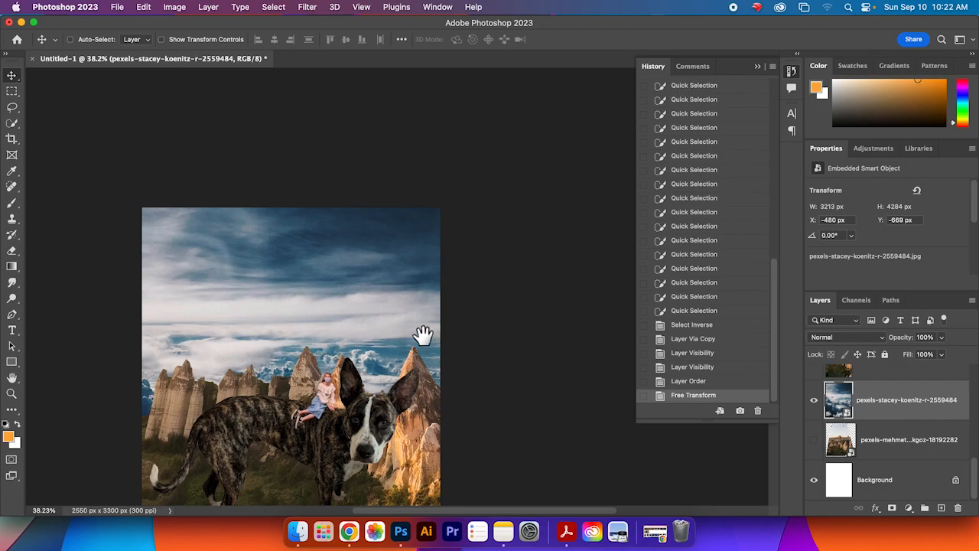
pyautogui.moveTo(345, 341); pyautogui.dragTo(446, 243)
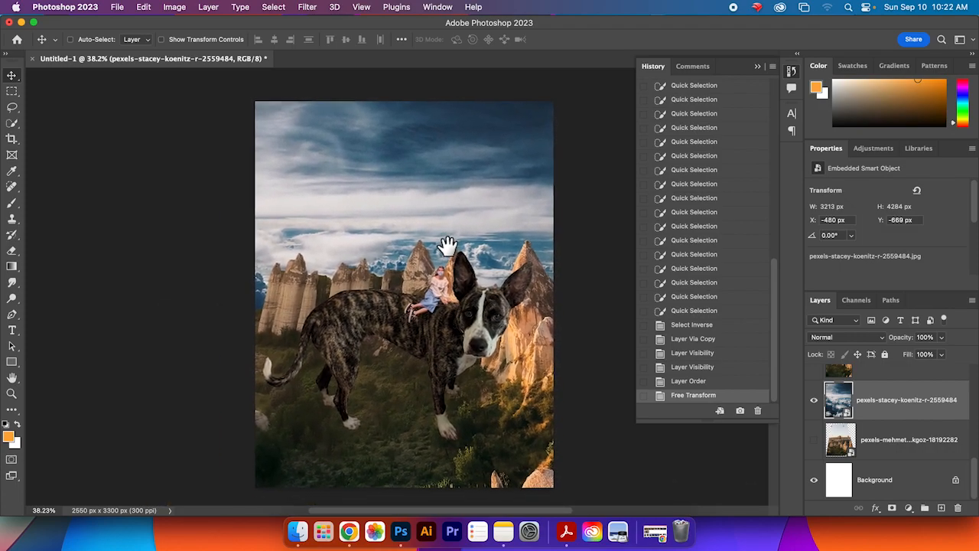
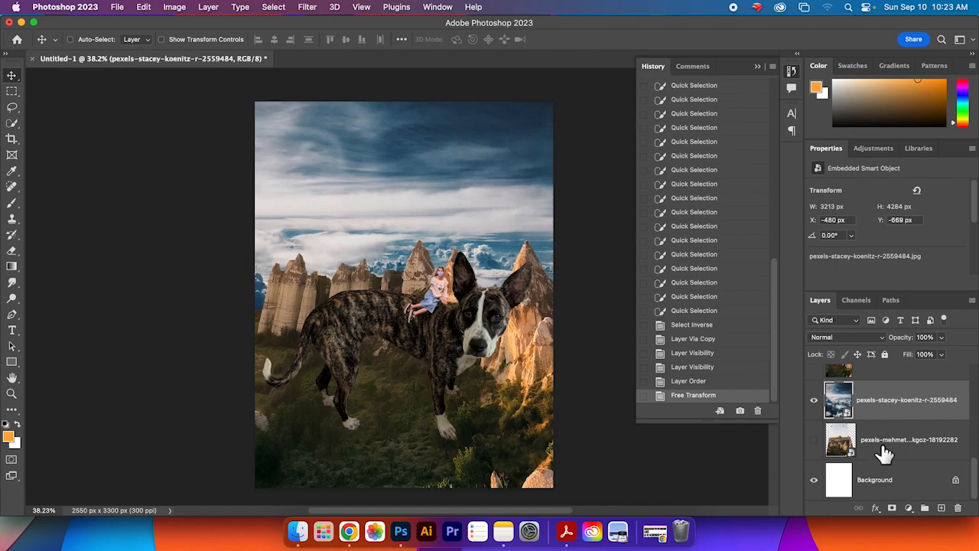
# Step: Rename the foreground rocks copy layer as mountains
pyautogui.scroll(1, 975, 478)
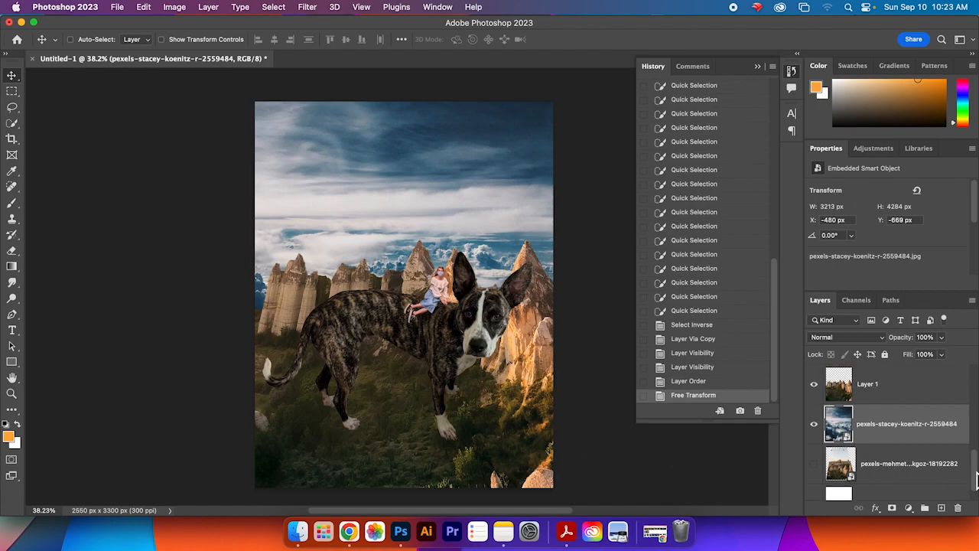
pyautogui.scroll(2, 976, 474)
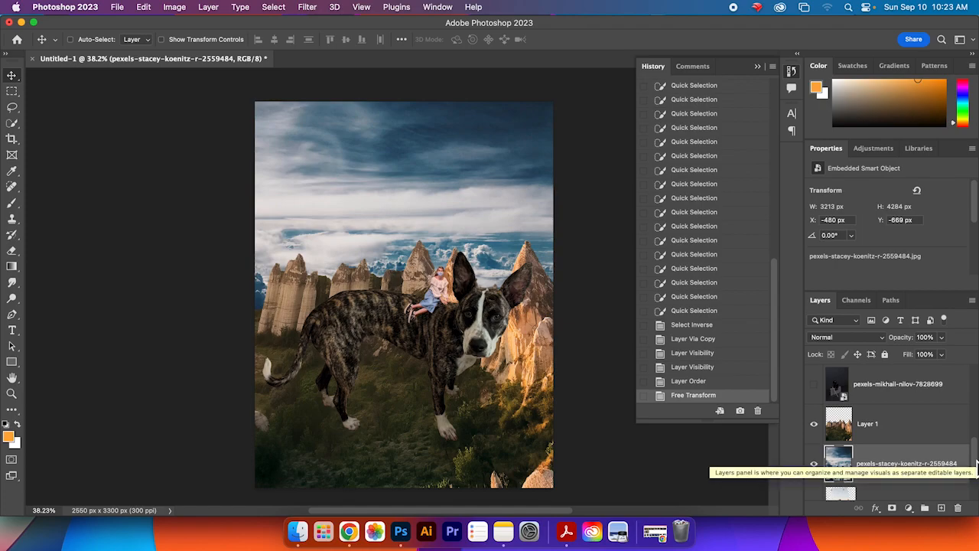
pyautogui.scroll(2, 976, 459)
pyautogui.scroll(-4, 976, 451)
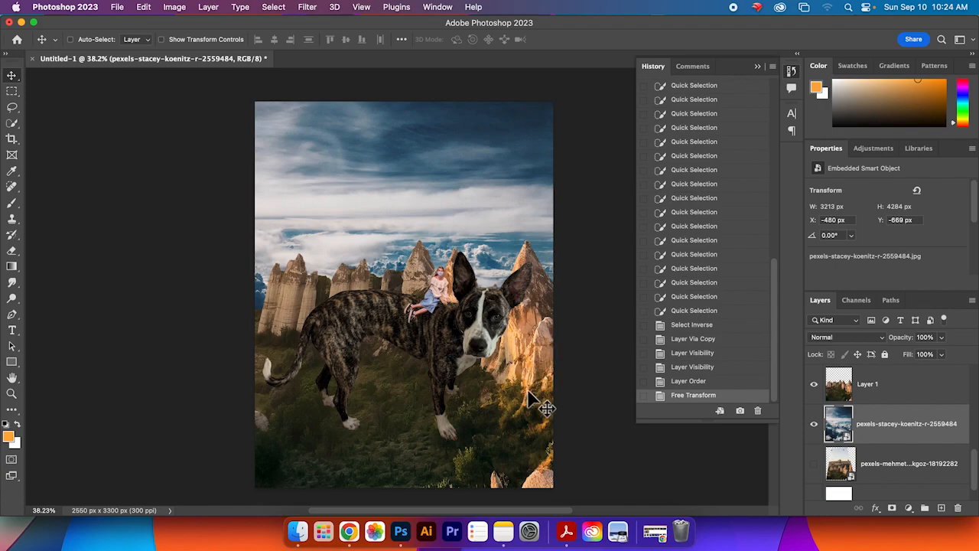
pyautogui.scroll(1, 975, 474)
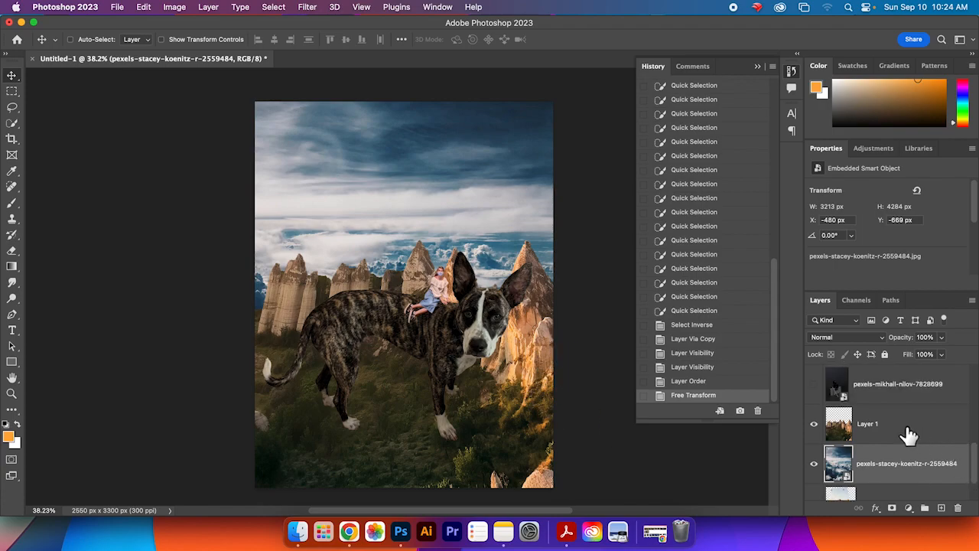
pyautogui.doubleClick(869, 426)
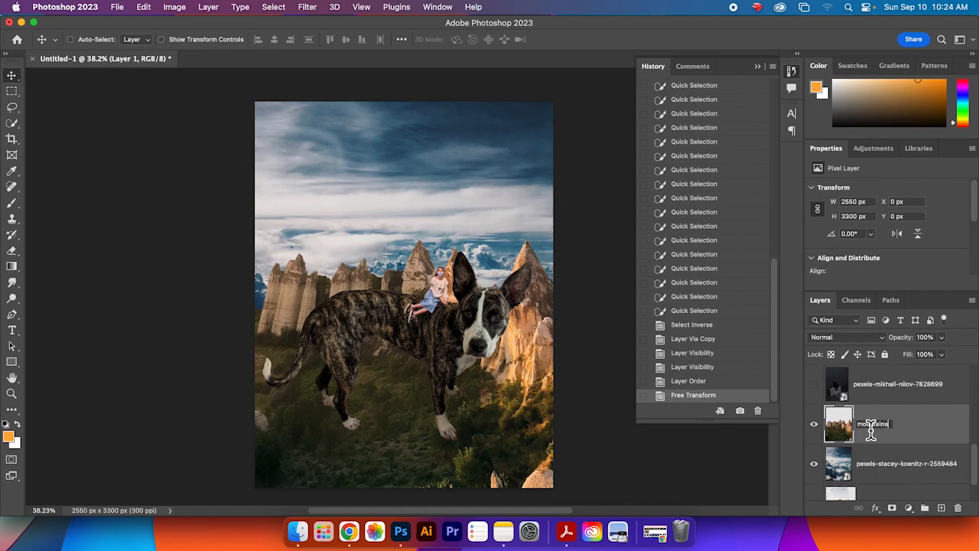
pyautogui.press('Return')
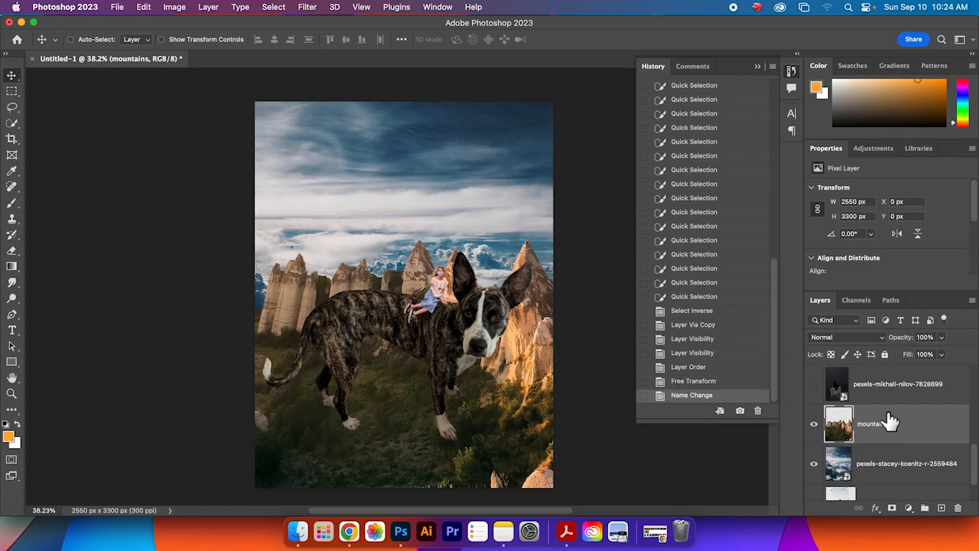
# Step: Burn the rock faces beside the dog's head with the Burn tool at a 600 px brush and Midtones range
pyautogui.click(14, 300)
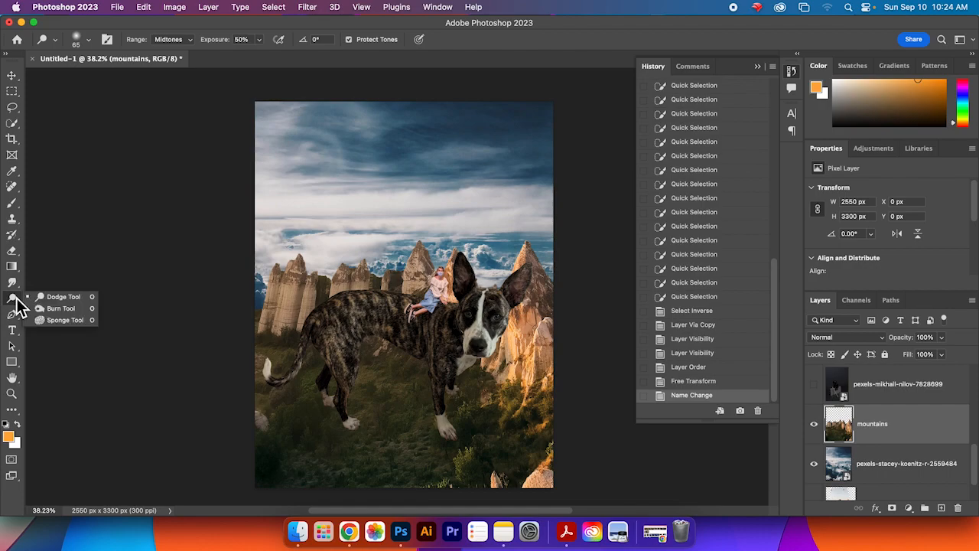
pyautogui.click(59, 310)
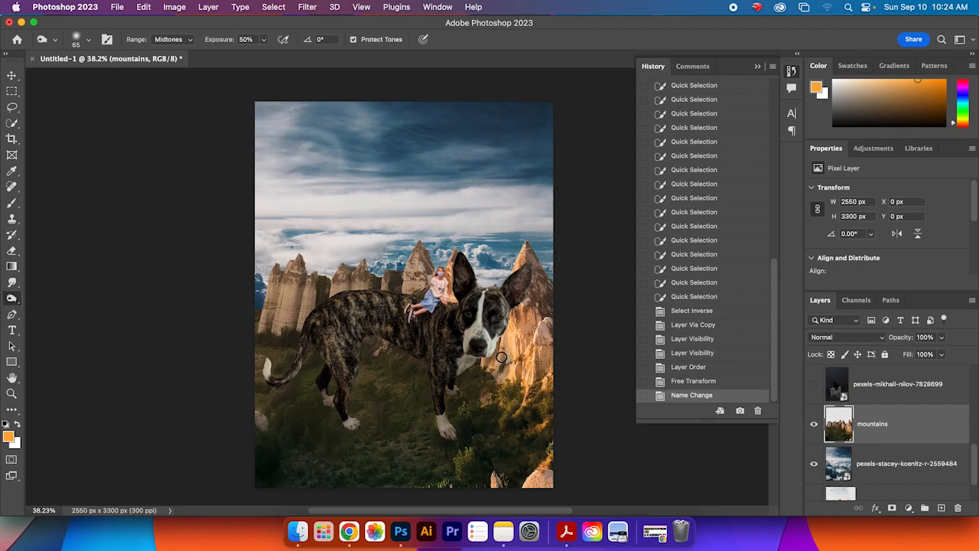
pyautogui.press(']')
pyautogui.press(']')
pyautogui.press(']')
pyautogui.press(']')
pyautogui.press(']')
pyautogui.press(']')
pyautogui.press(']')
pyautogui.press(']')
pyautogui.press(']')
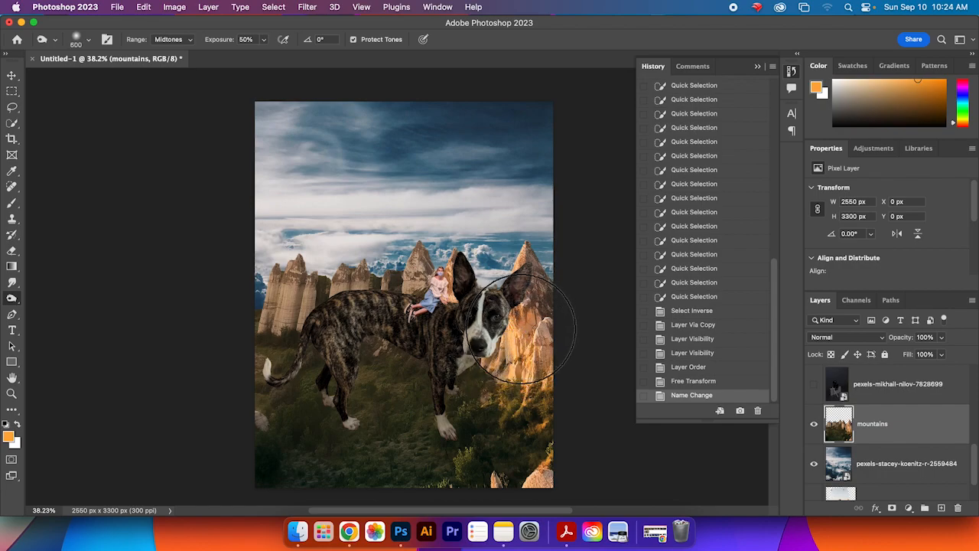
pyautogui.moveTo(520, 316)
pyautogui.mouseDown()
pyautogui.moveTo(500, 362)
pyautogui.moveTo(520, 329)
pyautogui.moveTo(518, 367)
pyautogui.moveTo(534, 332)
pyautogui.moveTo(539, 369)
pyautogui.moveTo(514, 304)
pyautogui.moveTo(520, 348)
pyautogui.mouseUp()
pyautogui.moveTo(548, 380)
pyautogui.mouseDown()
pyautogui.moveTo(524, 306)
pyautogui.moveTo(518, 329)
pyautogui.moveTo(537, 366)
pyautogui.moveTo(529, 303)
pyautogui.mouseUp()
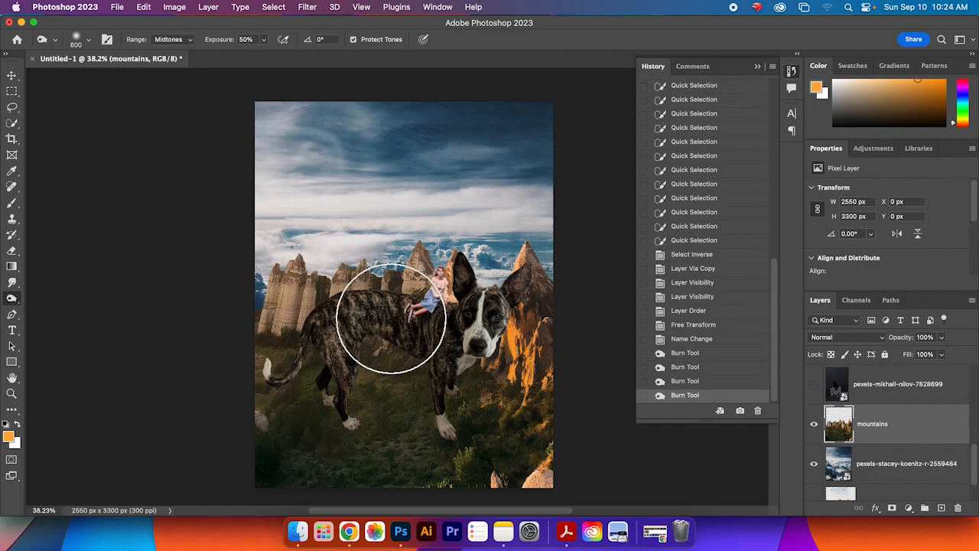
pyautogui.click(277, 317)
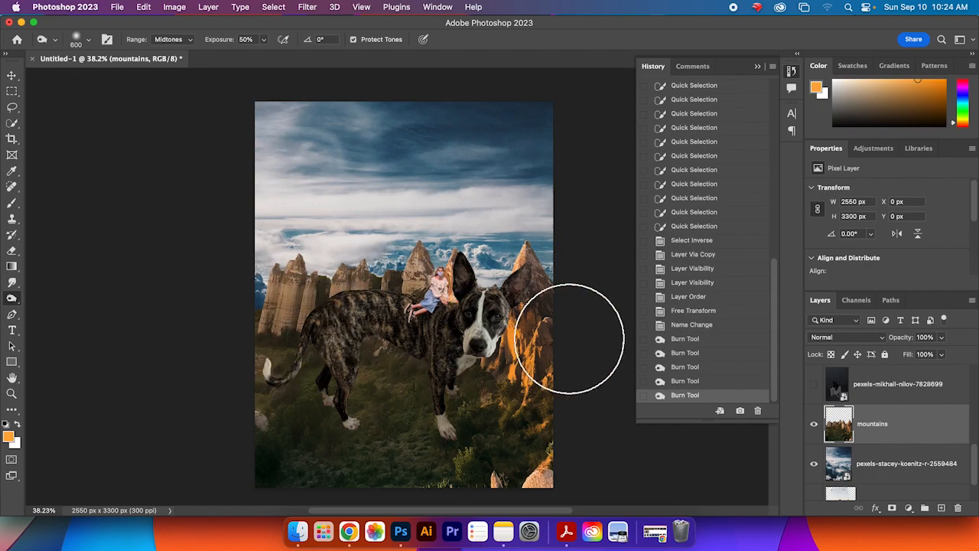
# Step: Undo the burn strokes and the layer rename
pyautogui.press('super+z')
pyautogui.press('super+z')
pyautogui.press('super+z')
pyautogui.press('super+z')
pyautogui.press('super+z')
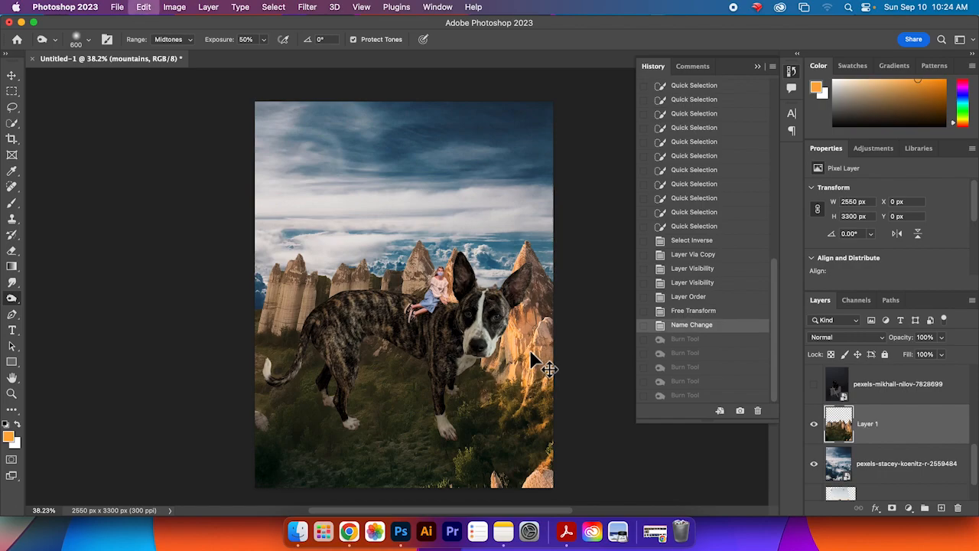
pyautogui.press('super+z')
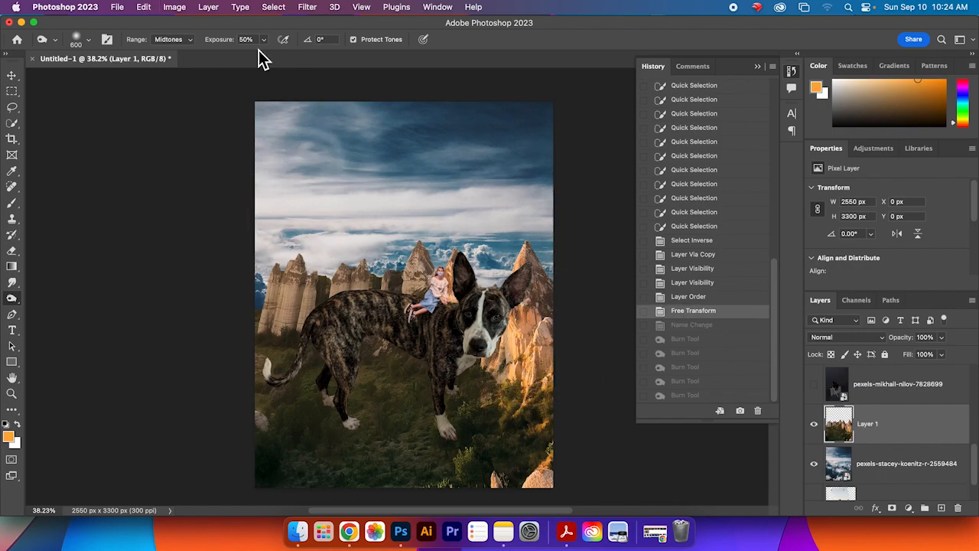
# Step: Burn the rock face beside the dog's head again with the Range set to Highlights
pyautogui.click(180, 40)
pyautogui.click(173, 51)
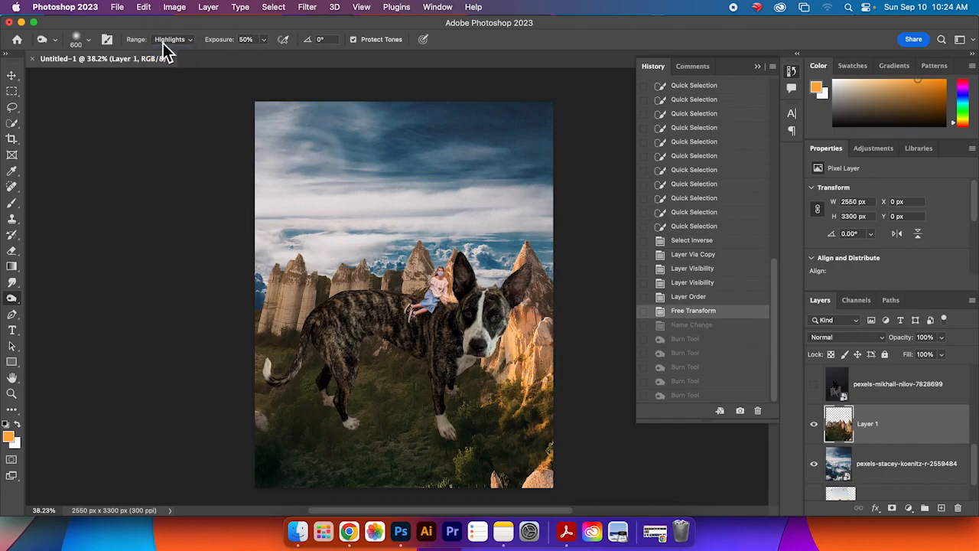
pyautogui.moveTo(511, 337)
pyautogui.mouseDown()
pyautogui.moveTo(566, 321)
pyautogui.moveTo(574, 348)
pyautogui.moveTo(498, 329)
pyautogui.moveTo(490, 344)
pyautogui.mouseUp()
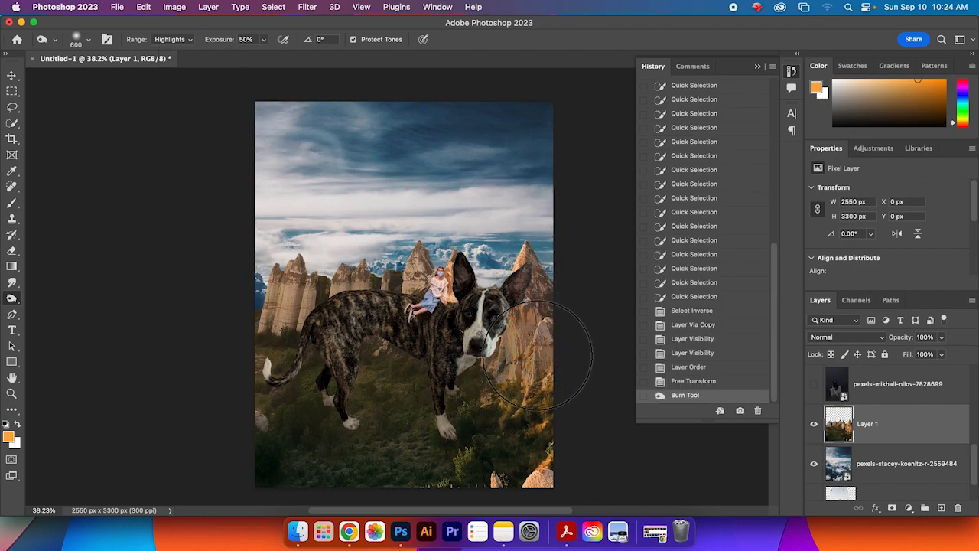
pyautogui.moveTo(518, 253); pyautogui.dragTo(528, 344)
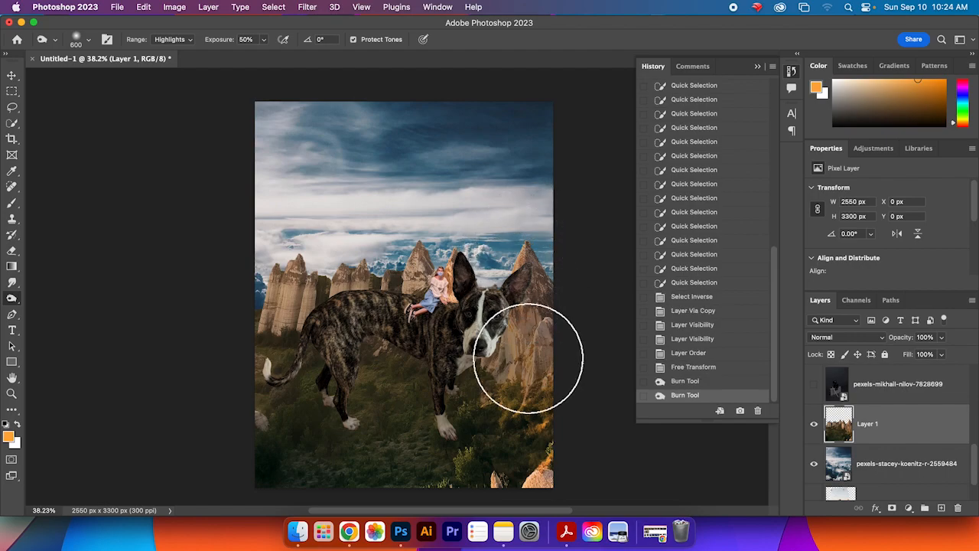
pyautogui.moveTo(516, 485)
pyautogui.mouseDown()
pyautogui.moveTo(534, 487)
pyautogui.moveTo(515, 498)
pyautogui.moveTo(466, 464)
pyautogui.moveTo(540, 428)
pyautogui.moveTo(522, 374)
pyautogui.moveTo(535, 358)
pyautogui.mouseUp()
pyautogui.moveTo(574, 417)
pyautogui.mouseDown()
pyautogui.moveTo(540, 390)
pyautogui.moveTo(491, 376)
pyautogui.moveTo(522, 331)
pyautogui.moveTo(543, 346)
pyautogui.moveTo(507, 293)
pyautogui.moveTo(514, 243)
pyautogui.moveTo(485, 388)
pyautogui.moveTo(530, 397)
pyautogui.moveTo(533, 427)
pyautogui.moveTo(485, 387)
pyautogui.mouseUp()
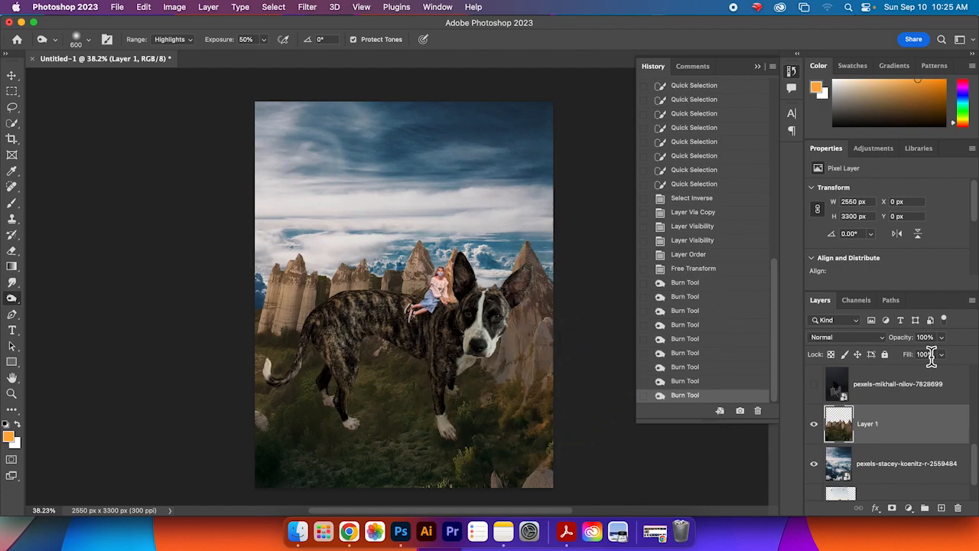
# Step: Add a Hue/Saturation adjustment layer above the rocks layer and undo it
pyautogui.click(866, 153)
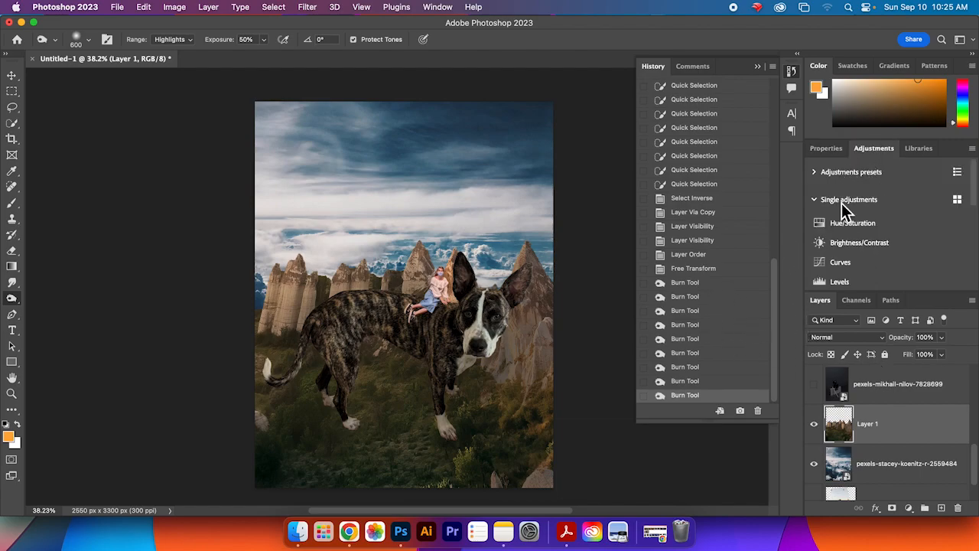
pyautogui.moveTo(978, 187); pyautogui.dragTo(956, 192)
pyautogui.click(916, 200)
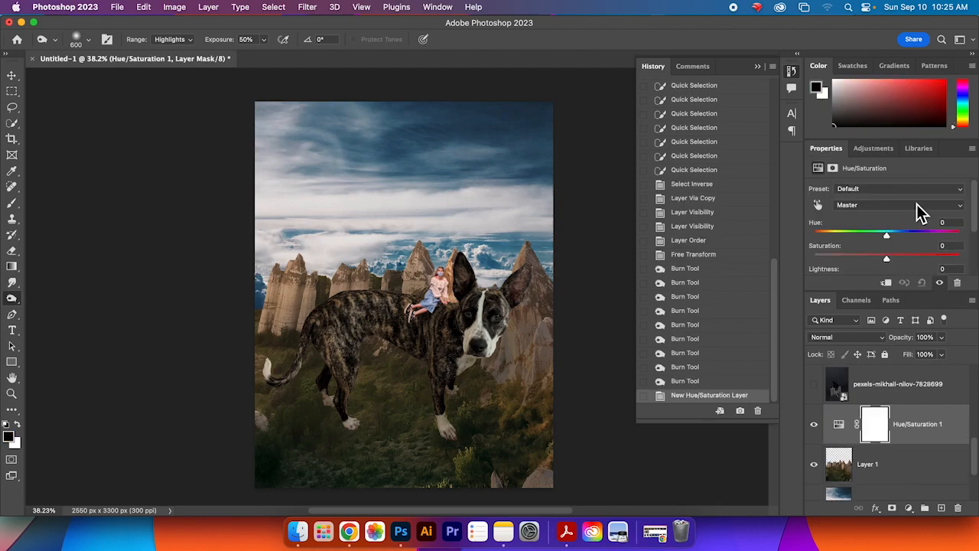
pyautogui.press('super+z')
# Step: Add a Brightness/Contrast adjustment layer above the rocks layer with Brightness 20 and Contrast 32
pyautogui.click(876, 149)
pyautogui.click(885, 221)
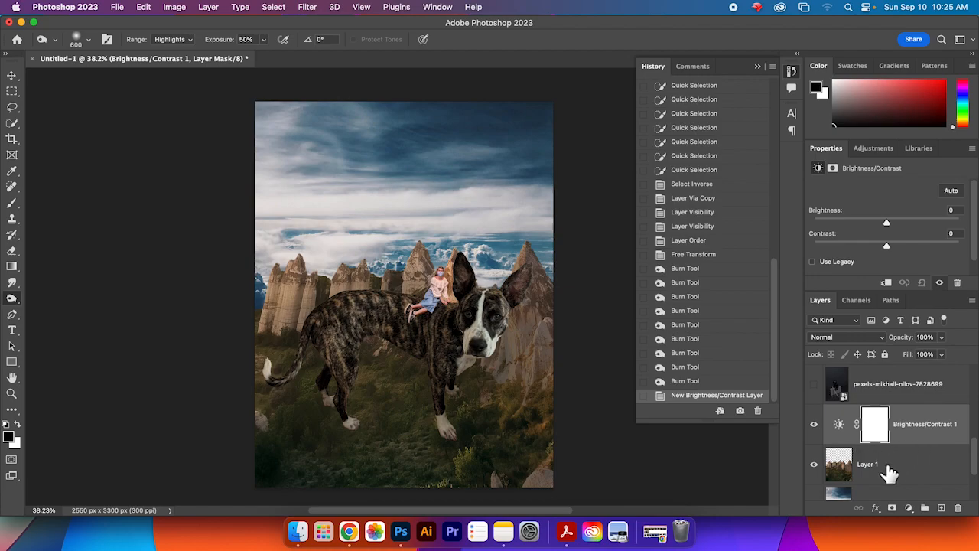
pyautogui.moveTo(974, 453)
pyautogui.mouseDown()
pyautogui.moveTo(975, 467)
pyautogui.moveTo(975, 458)
pyautogui.mouseUp()
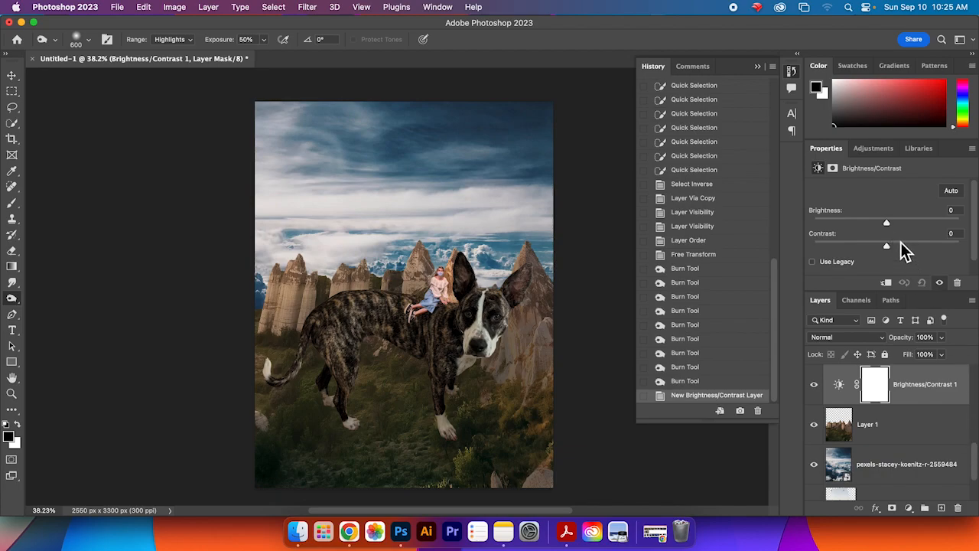
pyautogui.moveTo(889, 228); pyautogui.dragTo(913, 249)
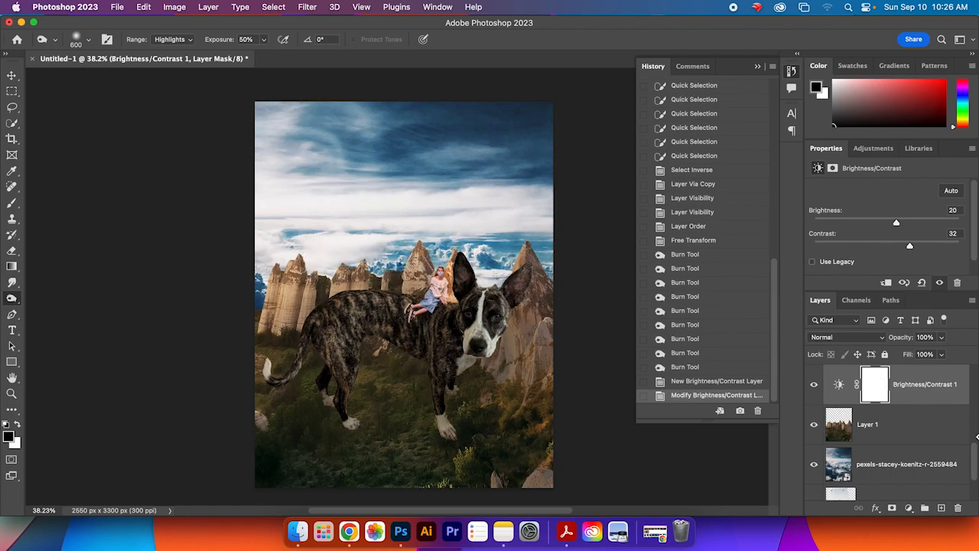
# Step: Select the me layer and burn the girl's top with the brush resized to 125 px
pyautogui.moveTo(977, 468); pyautogui.dragTo(974, 385)
pyautogui.click(907, 399)
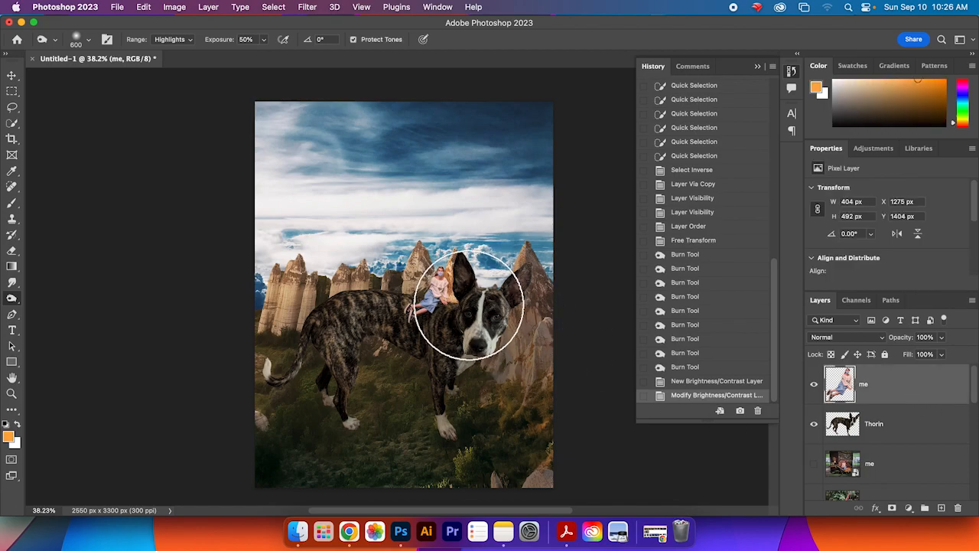
pyautogui.scroll(2, 470, 337)
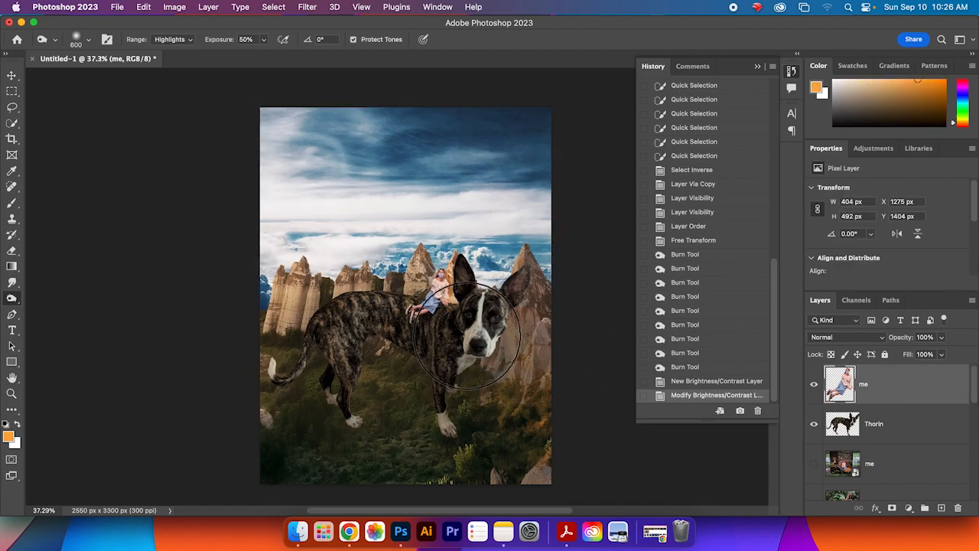
pyautogui.scroll(5, 467, 337)
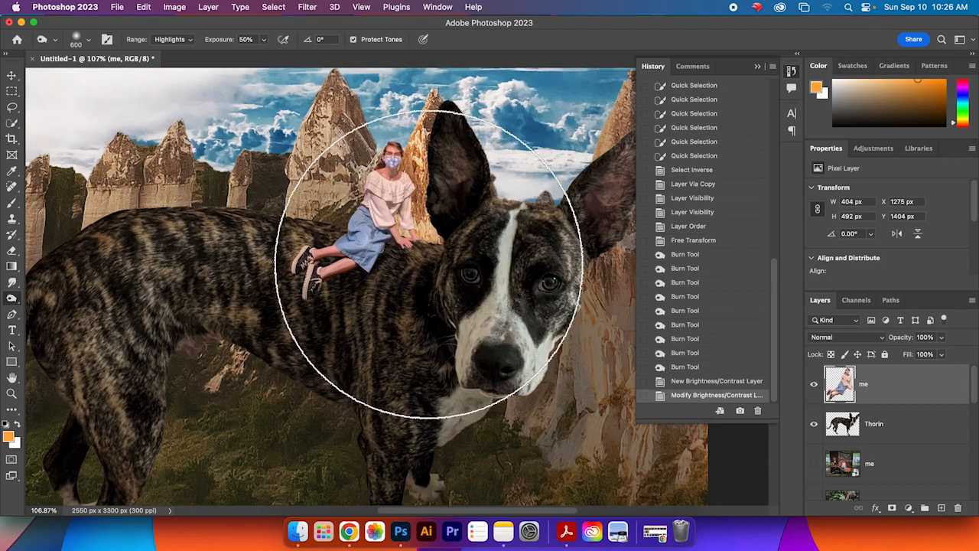
pyautogui.moveTo(427, 264); pyautogui.dragTo(498, 328)
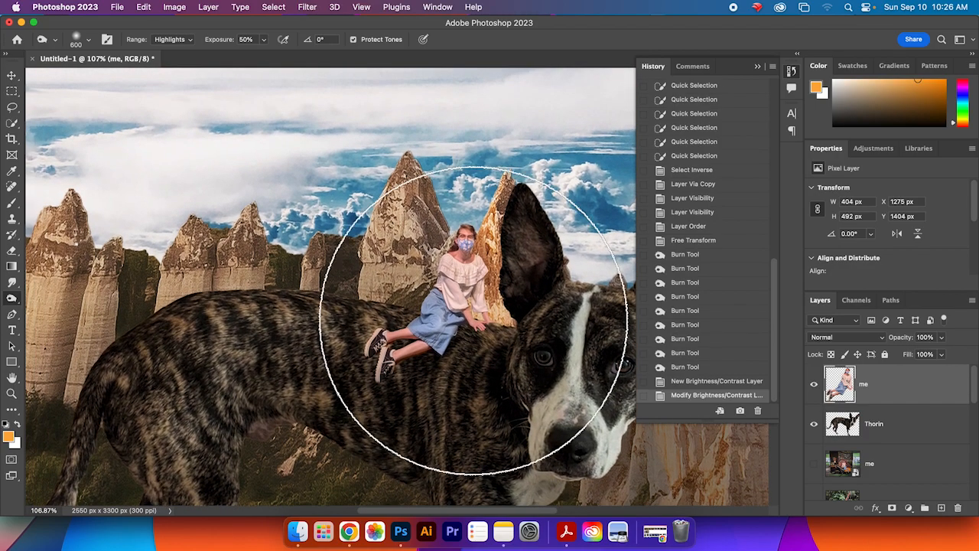
pyautogui.press('[')
pyautogui.press('[')
pyautogui.press('[')
pyautogui.press('[')
pyautogui.press('[')
pyautogui.press('[')
pyautogui.press('[')
pyautogui.press('[')
pyautogui.press('[')
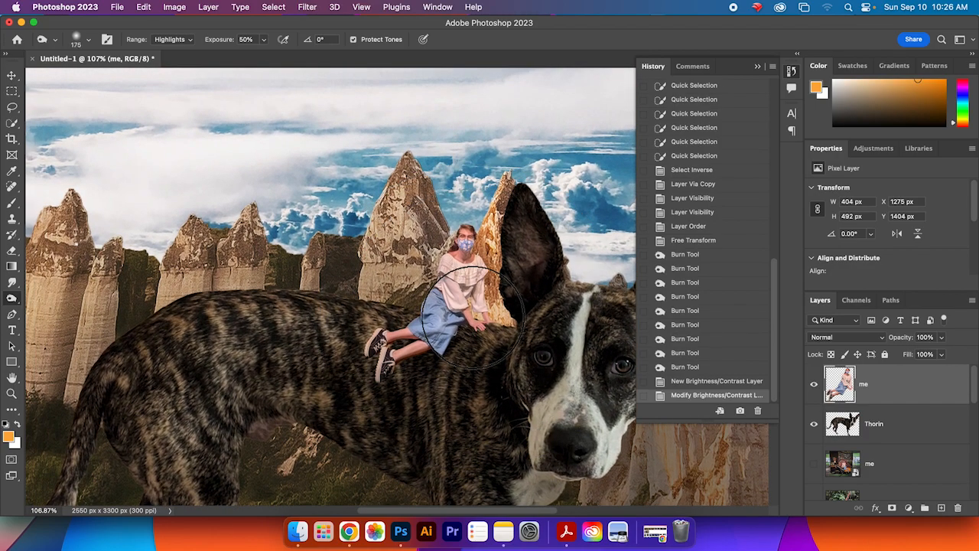
pyautogui.press('[')
pyautogui.press('[')
pyautogui.press('[')
pyautogui.press('[')
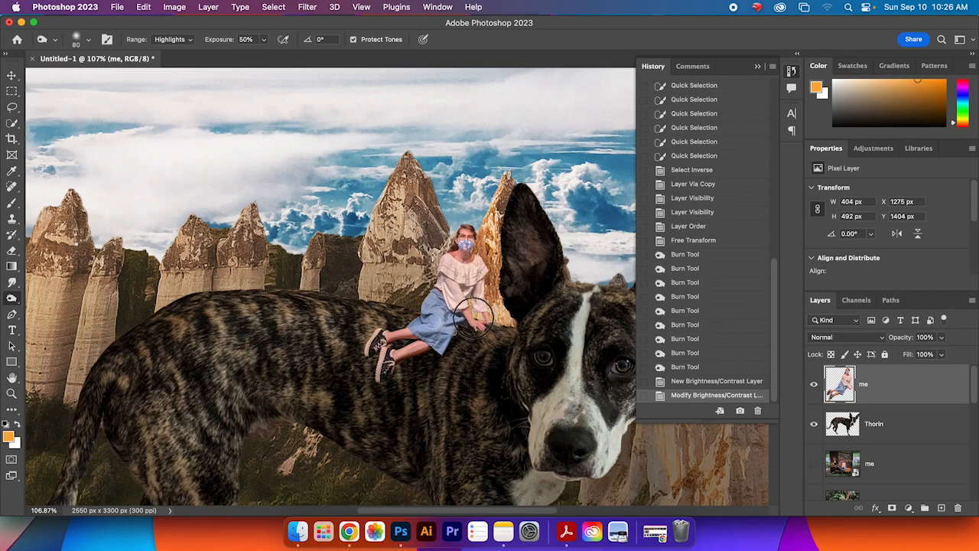
pyautogui.press(']')
pyautogui.press(']')
pyautogui.press(']')
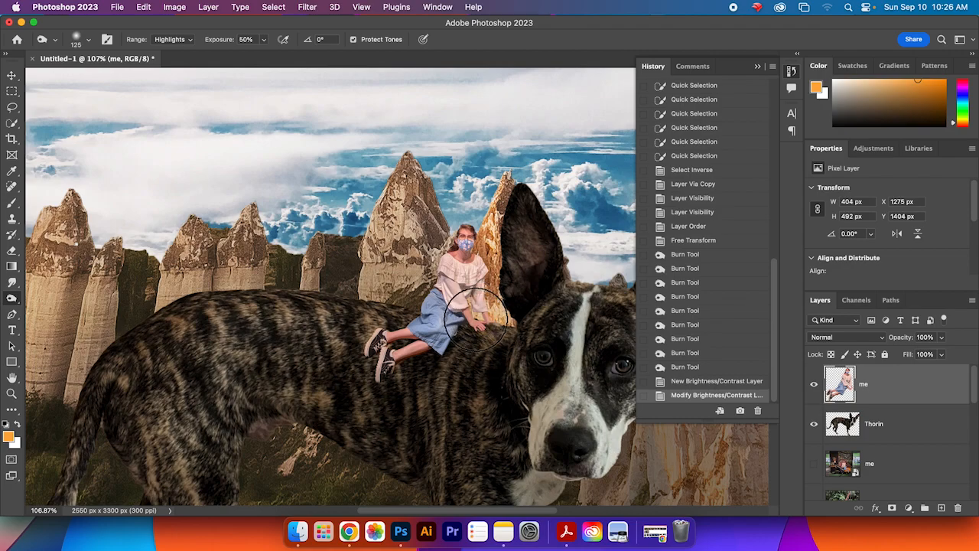
pyautogui.moveTo(476, 297)
pyautogui.mouseDown()
pyautogui.moveTo(478, 235)
pyautogui.moveTo(462, 332)
pyautogui.moveTo(463, 316)
pyautogui.moveTo(449, 341)
pyautogui.moveTo(450, 322)
pyautogui.moveTo(410, 362)
pyautogui.moveTo(452, 335)
pyautogui.moveTo(479, 237)
pyautogui.mouseUp()
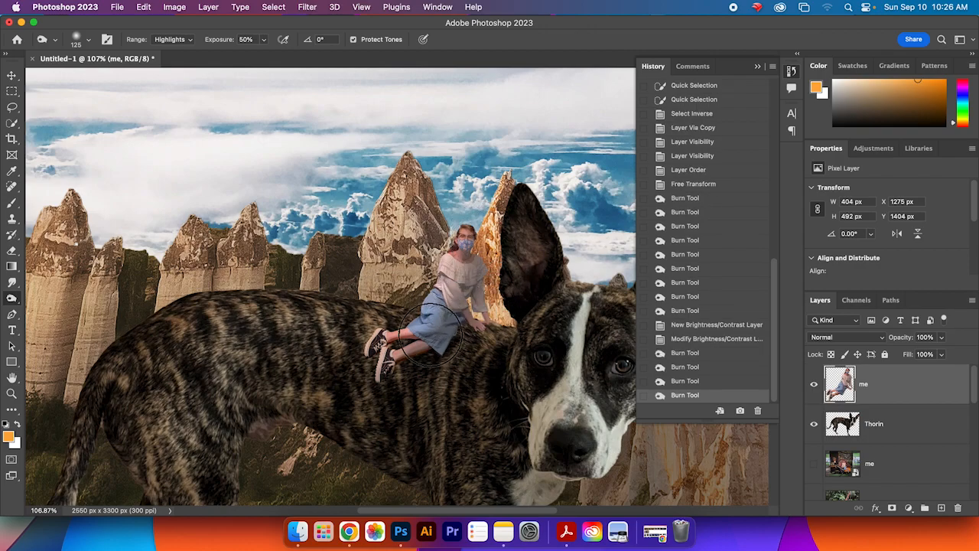
# Step: Burn the girl's skirt, arms and top further with short strokes and dabs
pyautogui.moveTo(423, 339); pyautogui.dragTo(481, 339)
pyautogui.click(499, 320)
pyautogui.click(502, 312)
pyautogui.click(502, 307)
pyautogui.click(505, 325)
pyautogui.click(506, 327)
pyautogui.click(500, 316)
pyautogui.click(493, 298)
pyautogui.click(508, 320)
pyautogui.click(469, 295)
pyautogui.click(457, 296)
pyautogui.click(463, 280)
pyautogui.click(468, 237)
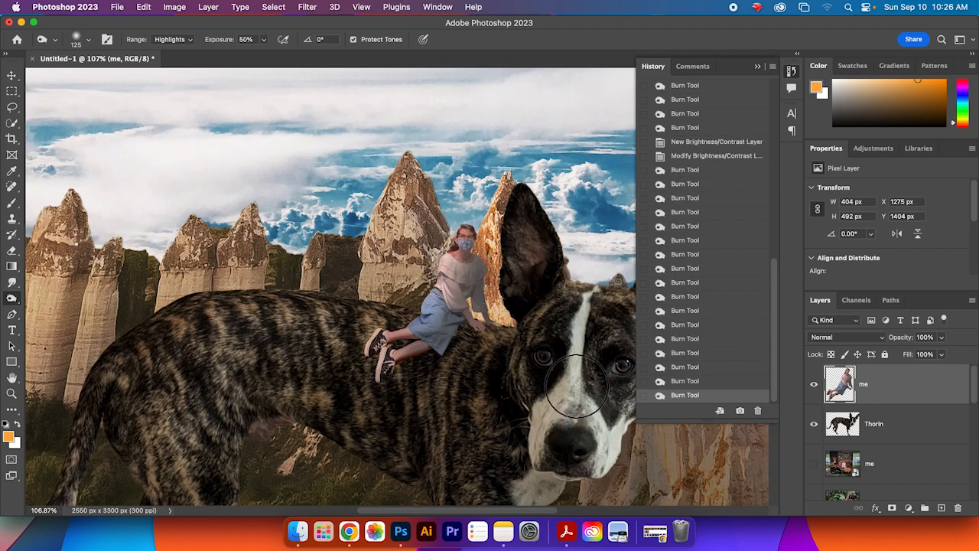
# Step: Select the rocks layer (Layer 1) and flip it horizontally
pyautogui.scroll(-5, 543, 345)
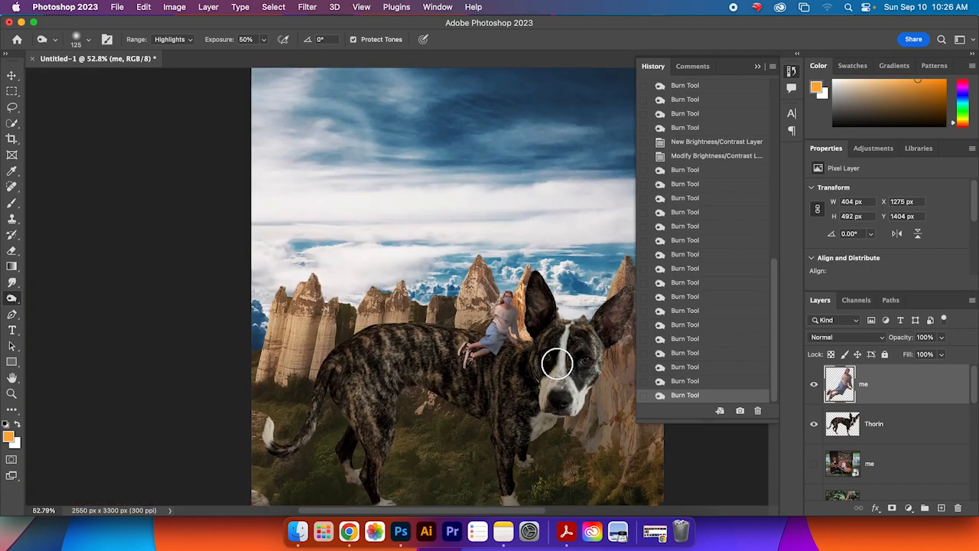
pyautogui.scroll(-3, 528, 303)
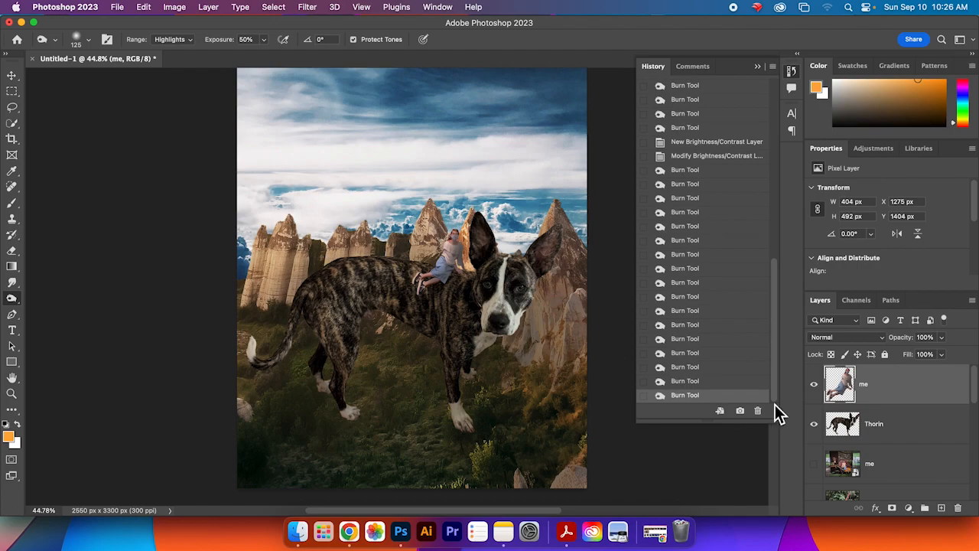
pyautogui.click(925, 430)
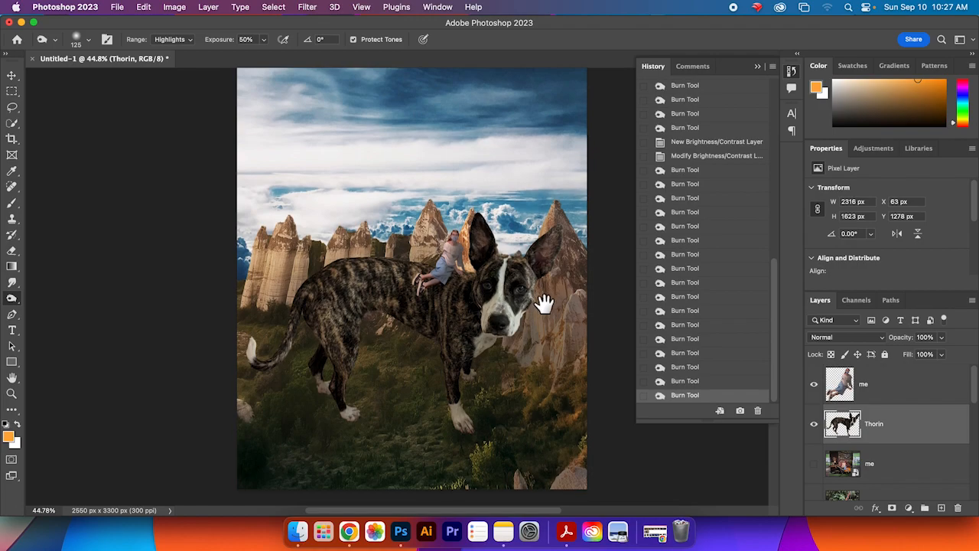
pyautogui.moveTo(541, 299); pyautogui.dragTo(548, 310)
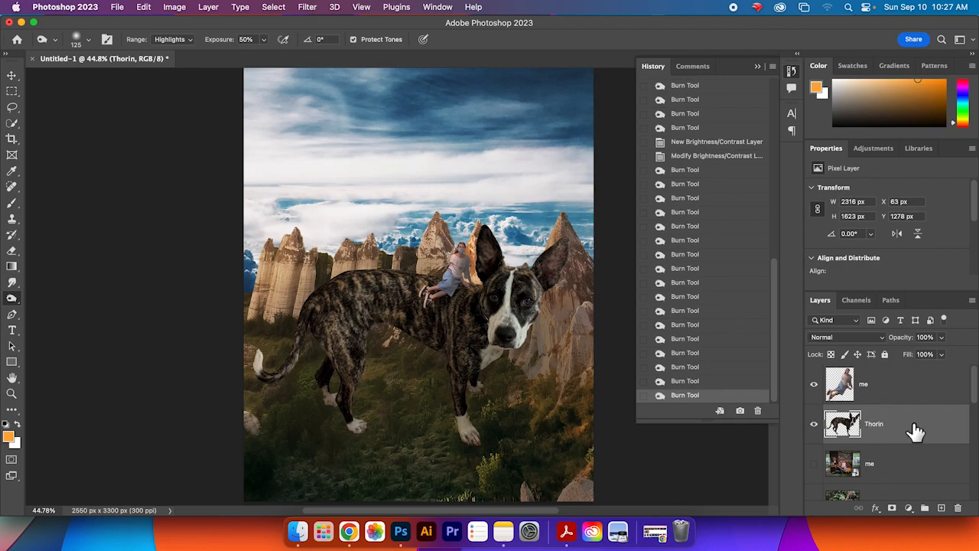
pyautogui.scroll(-6, 914, 431)
pyautogui.scroll(-5, 915, 431)
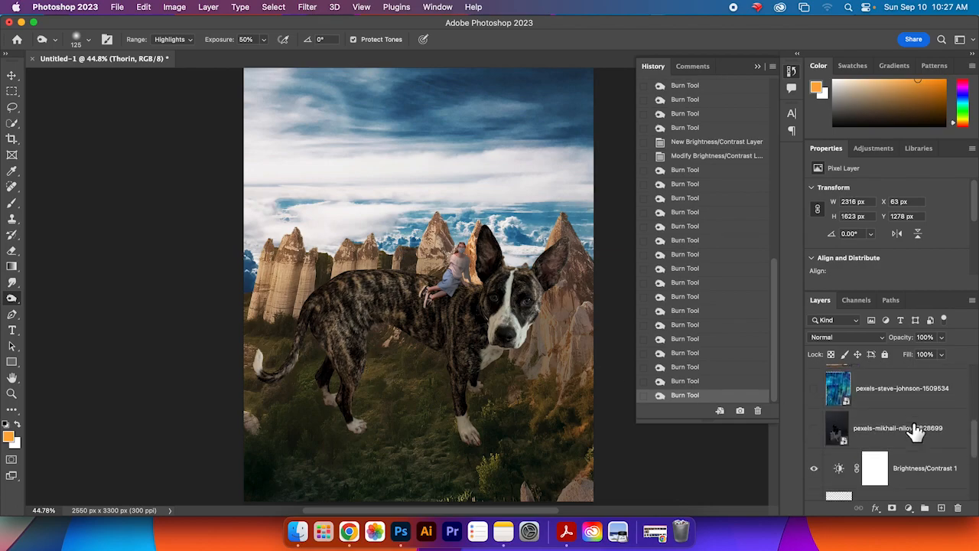
pyautogui.click(905, 403)
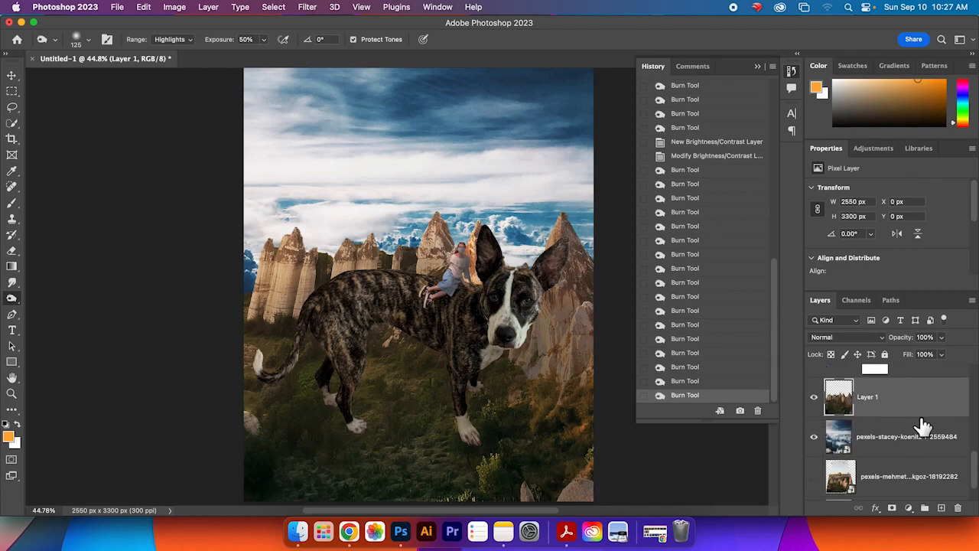
pyautogui.click(921, 399)
pyautogui.click(143, 7)
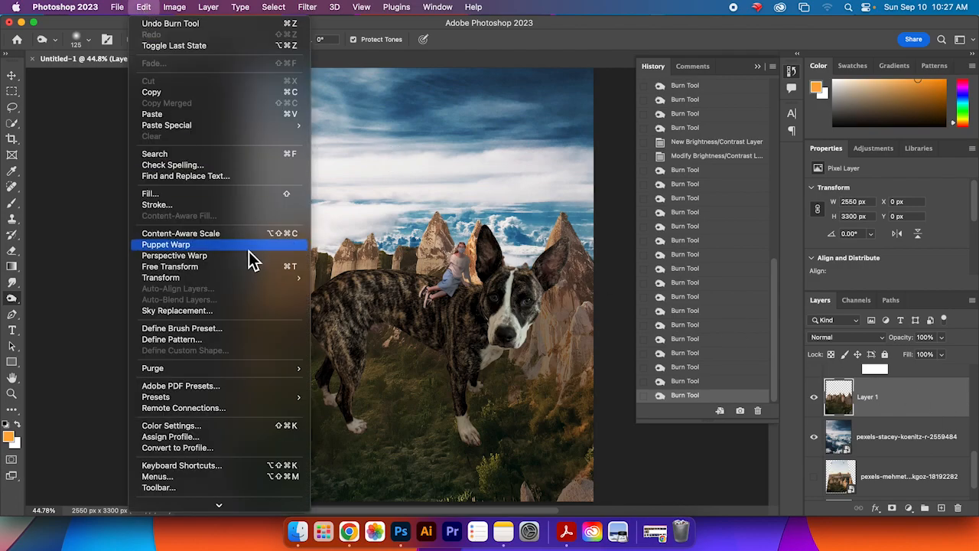
pyautogui.moveTo(258, 277)
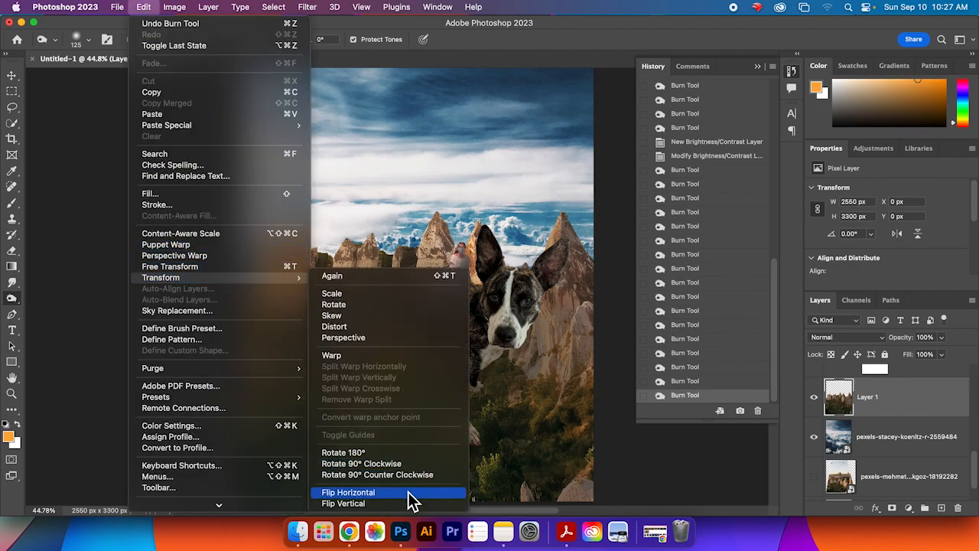
pyautogui.click(349, 492)
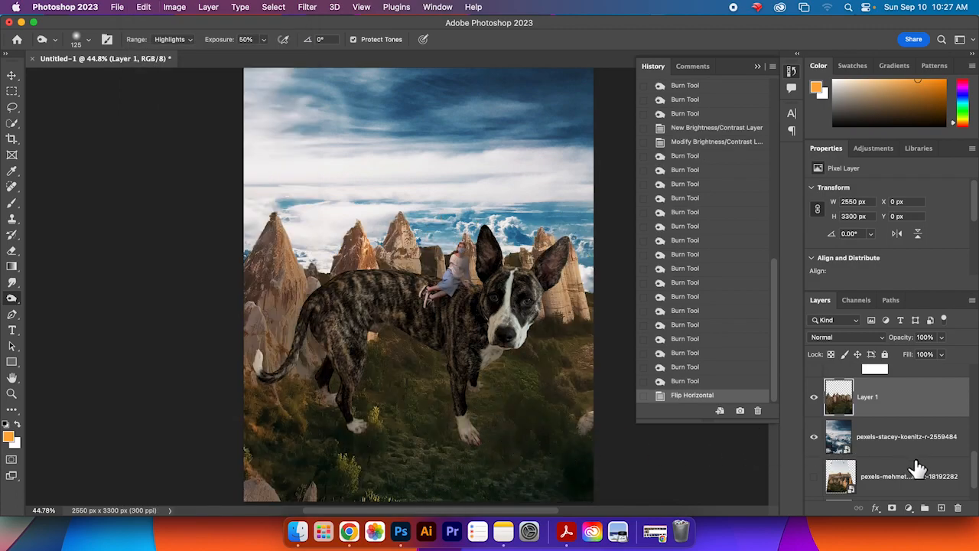
# Step: Select the pexels-stacey-koenitz sky layer and flip it horizontally
pyautogui.scroll(-1, 880, 463)
pyautogui.click(910, 398)
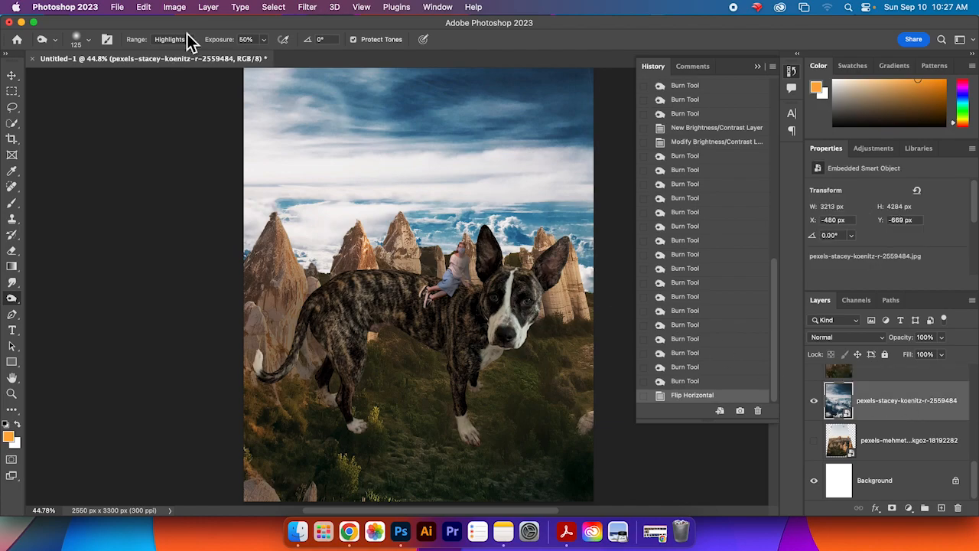
pyautogui.click(142, 7)
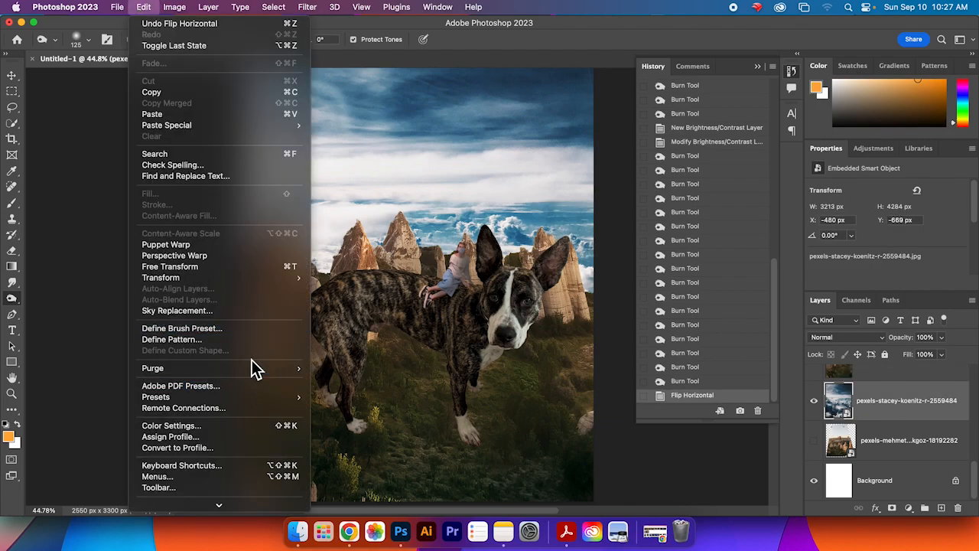
pyautogui.moveTo(252, 284)
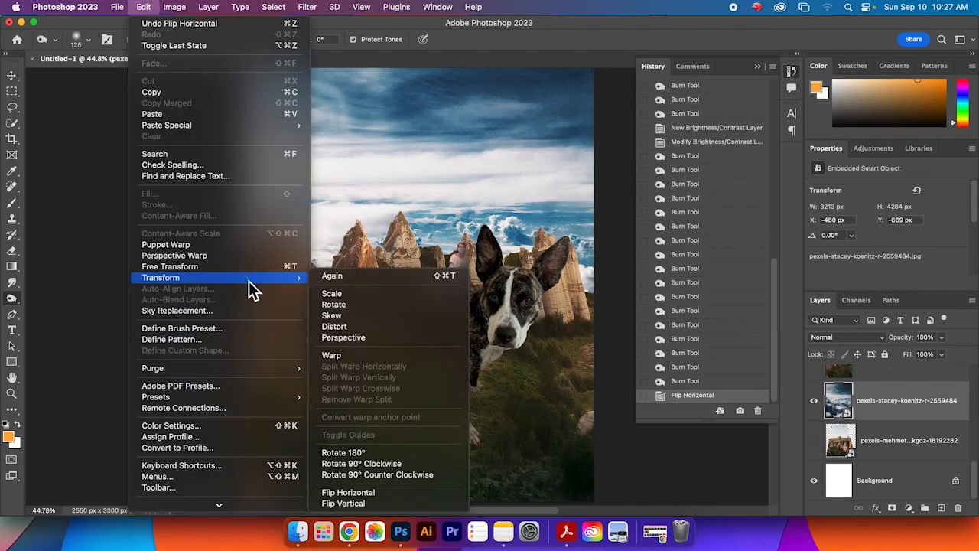
pyautogui.click(387, 491)
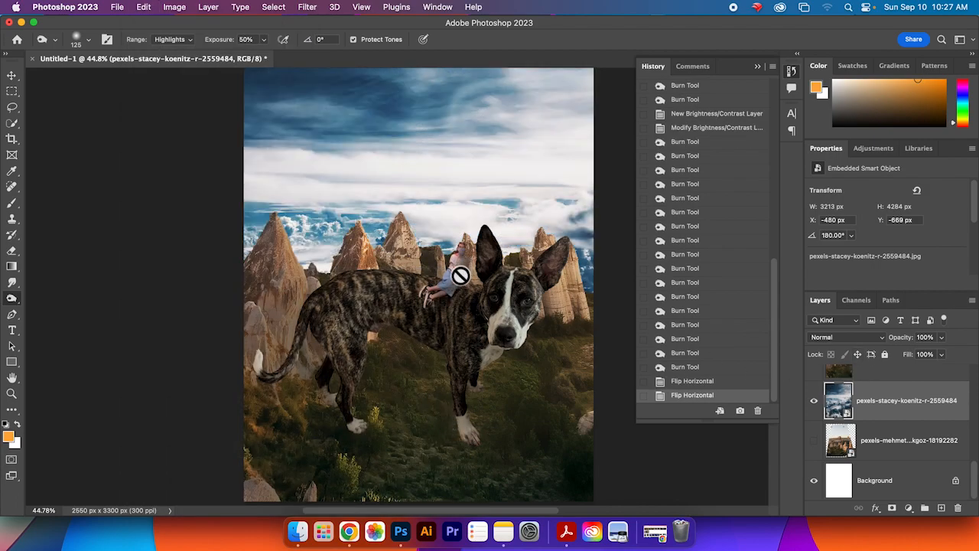
# Step: Select the me layer and toggle its visibility off and back on to compare
pyautogui.scroll(1, 975, 468)
pyautogui.moveTo(975, 468); pyautogui.dragTo(970, 383)
pyautogui.click(969, 380)
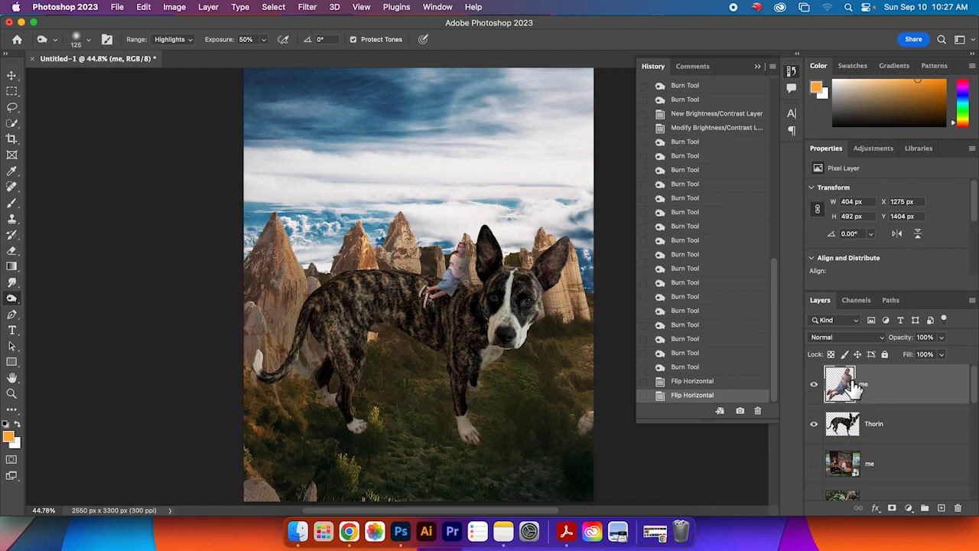
pyautogui.click(814, 385)
pyautogui.click(815, 384)
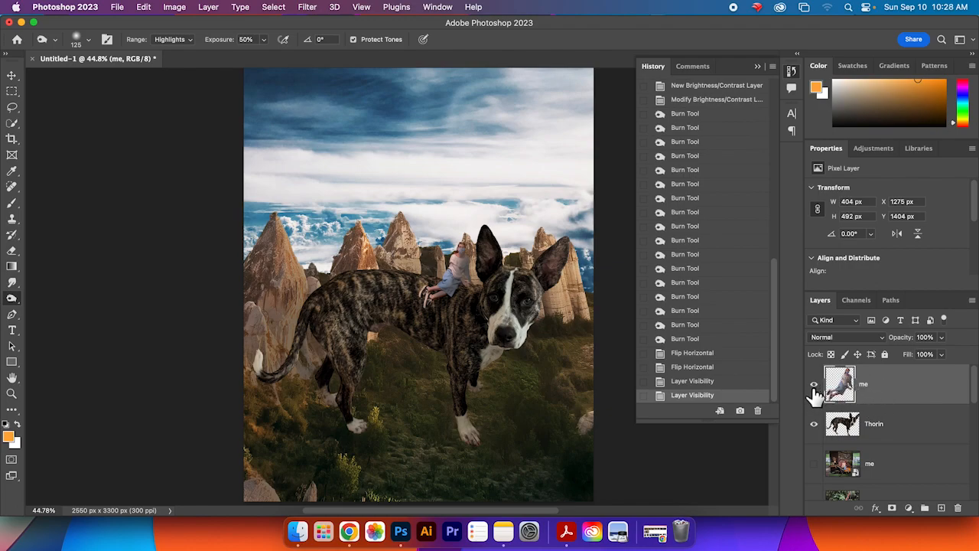
# Step: Step through earlier History states and revert the document to the Modify Brightness/Contrast state
pyautogui.moveTo(777, 354); pyautogui.dragTo(773, 275)
pyautogui.moveTo(780, 313); pyautogui.dragTo(786, 405)
pyautogui.click(708, 340)
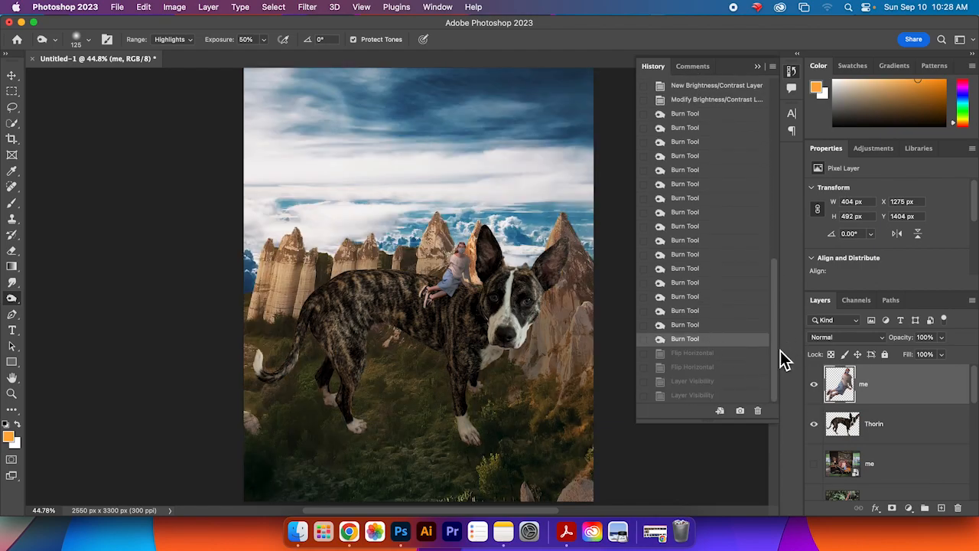
pyautogui.moveTo(781, 350); pyautogui.dragTo(783, 328)
pyautogui.click(708, 177)
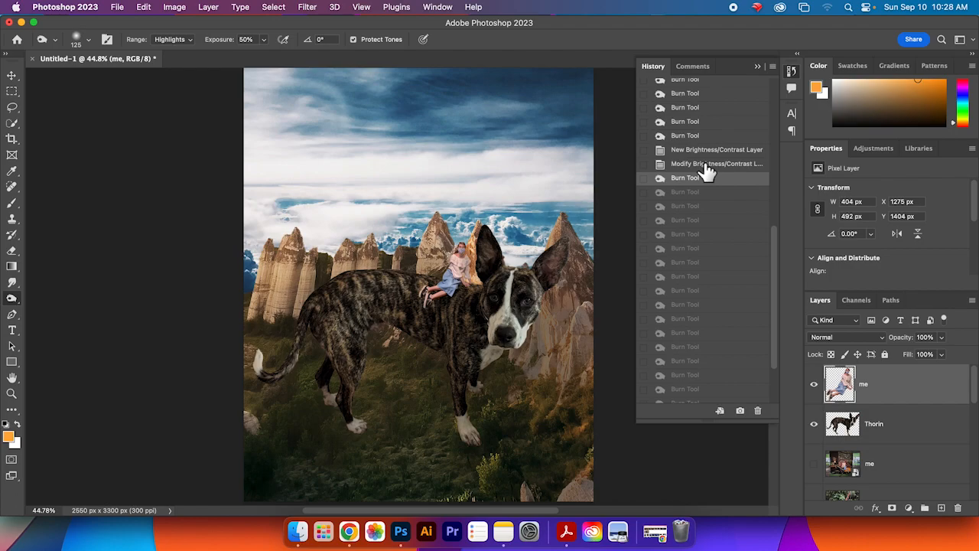
pyautogui.click(705, 164)
pyautogui.moveTo(782, 281)
pyautogui.mouseDown()
pyautogui.moveTo(780, 266)
pyautogui.moveTo(779, 286)
pyautogui.mouseUp()
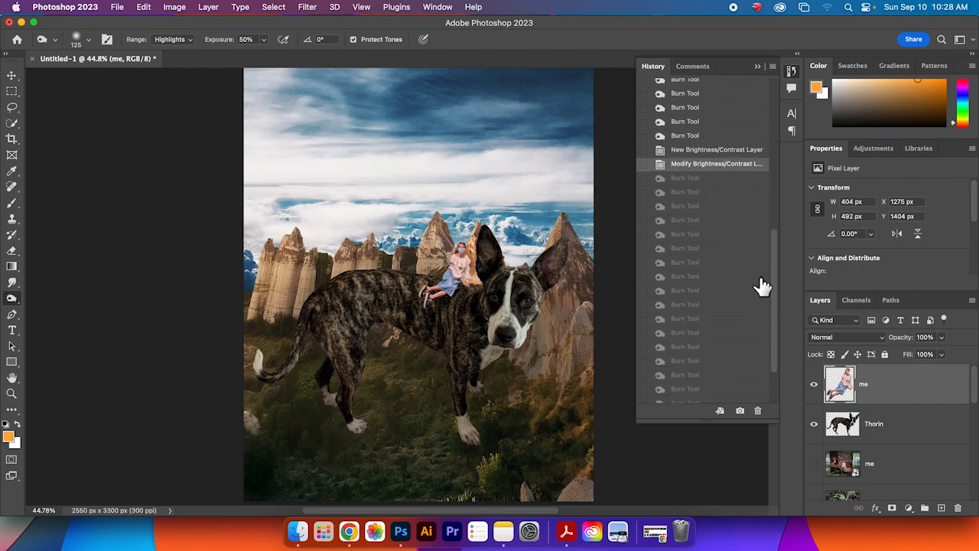
pyautogui.scroll(-3, 761, 283)
pyautogui.click(692, 354)
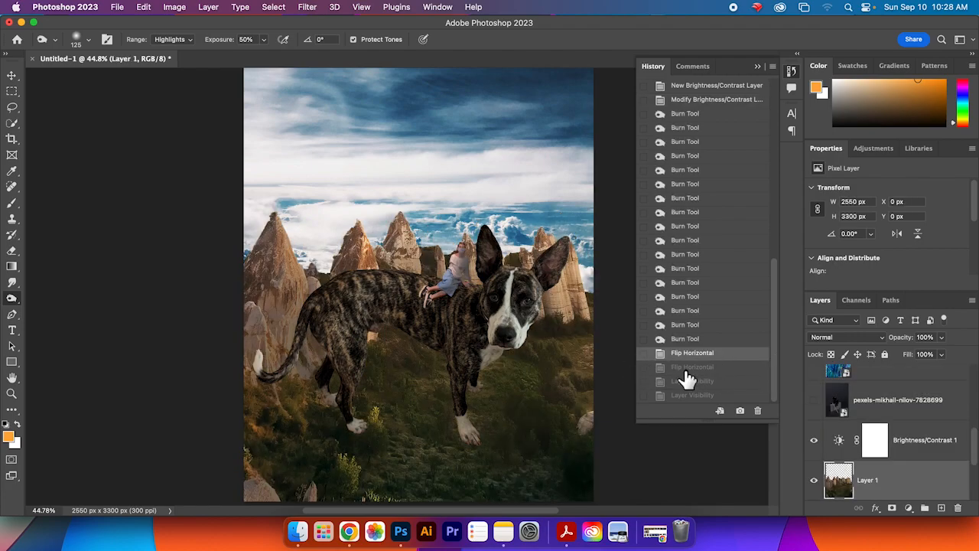
pyautogui.moveTo(779, 350); pyautogui.dragTo(780, 260)
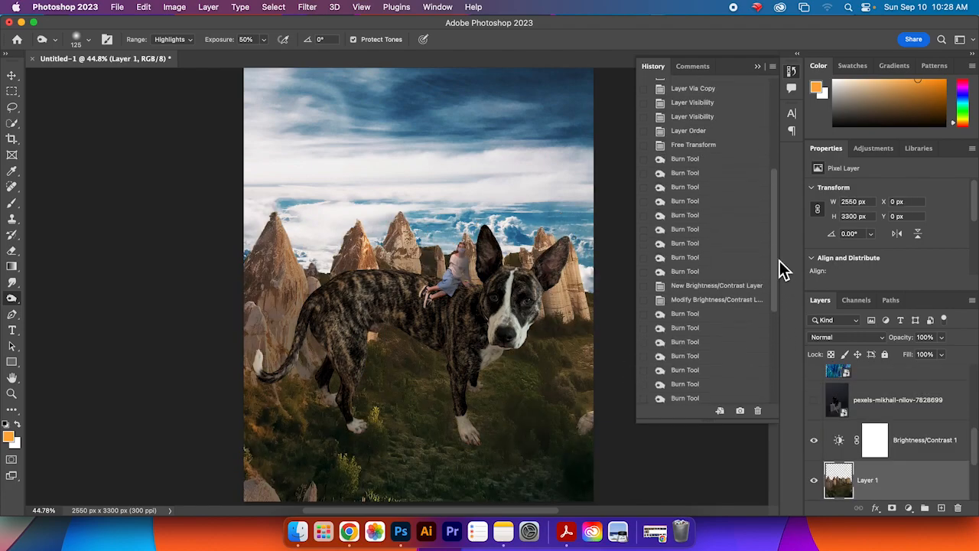
pyautogui.click(721, 302)
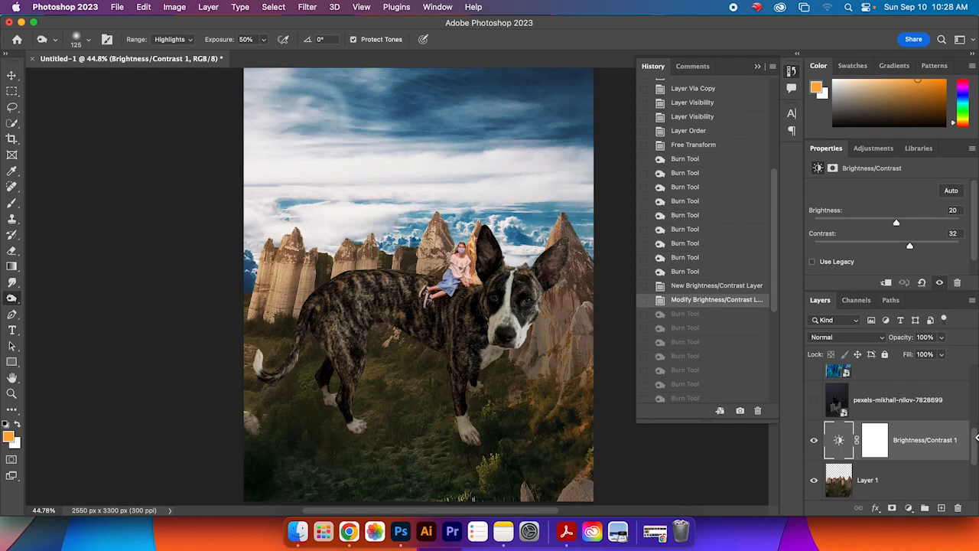
# Step: Select the rocks layer (Layer 1) and flip it horizontally
pyautogui.moveTo(977, 451); pyautogui.dragTo(977, 484)
pyautogui.click(918, 390)
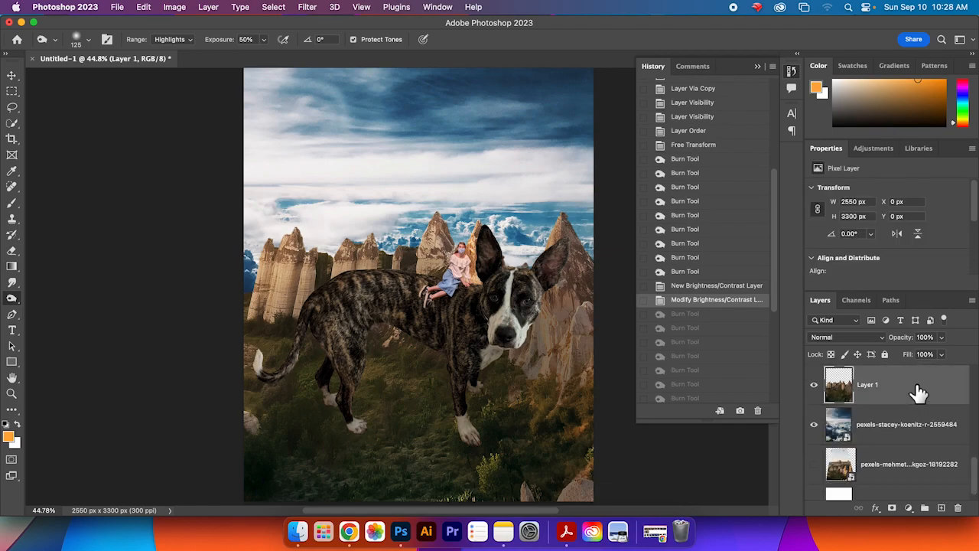
pyautogui.click(143, 7)
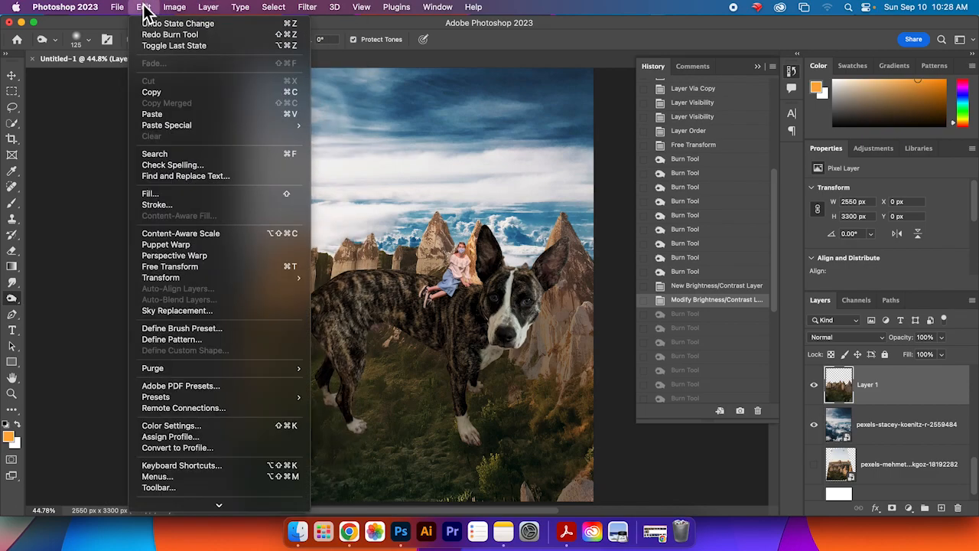
pyautogui.moveTo(273, 283)
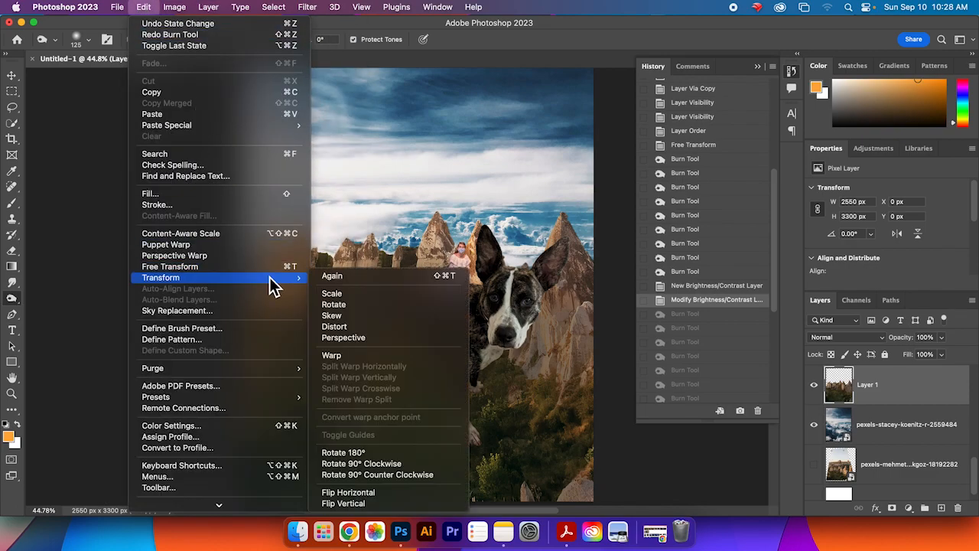
pyautogui.click(414, 489)
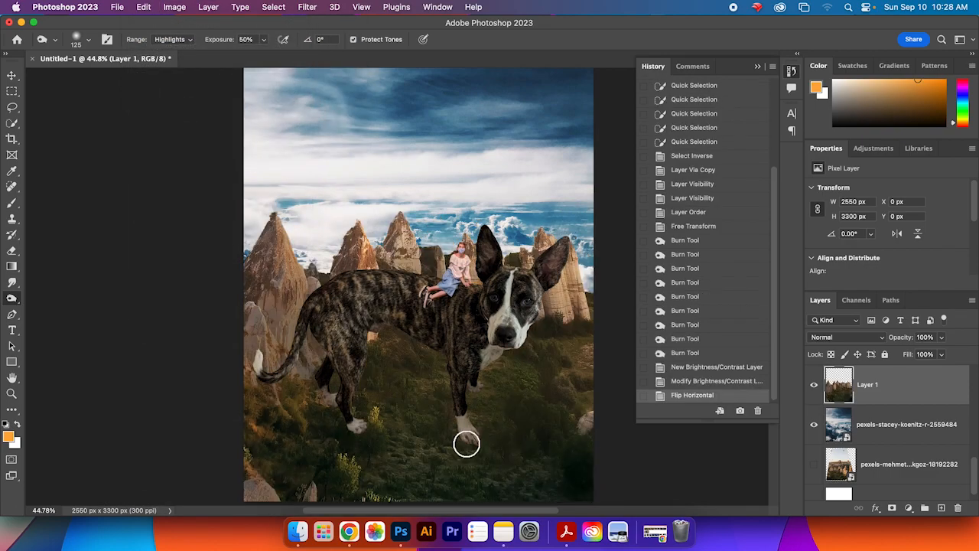
# Step: Select the pexels-stacey-koenitz sky layer and flip it horizontally
pyautogui.click(905, 432)
pyautogui.click(156, 11)
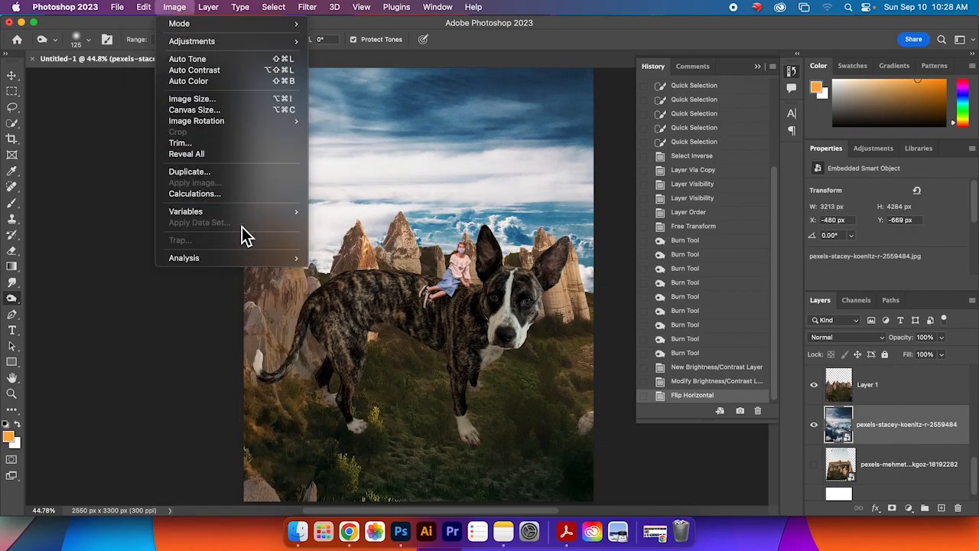
pyautogui.moveTo(266, 277)
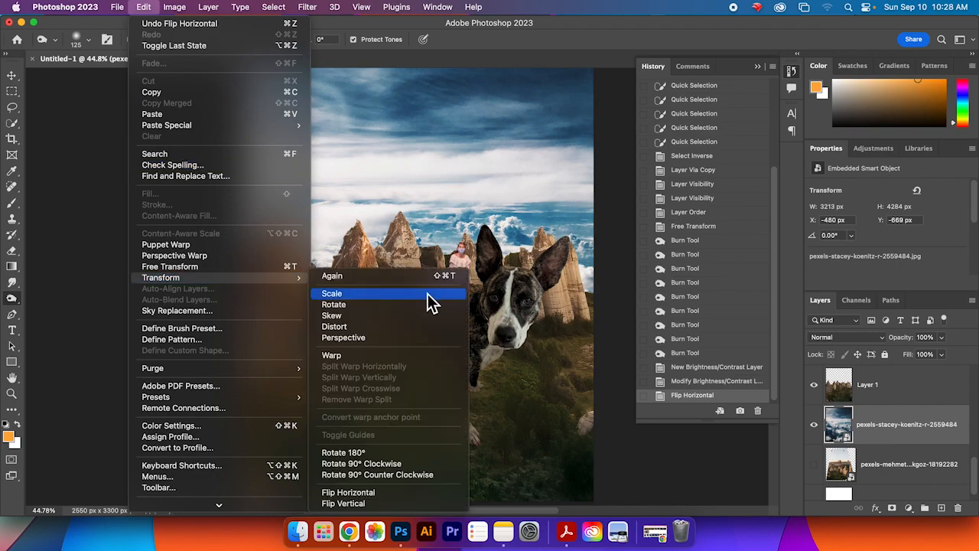
pyautogui.click(429, 492)
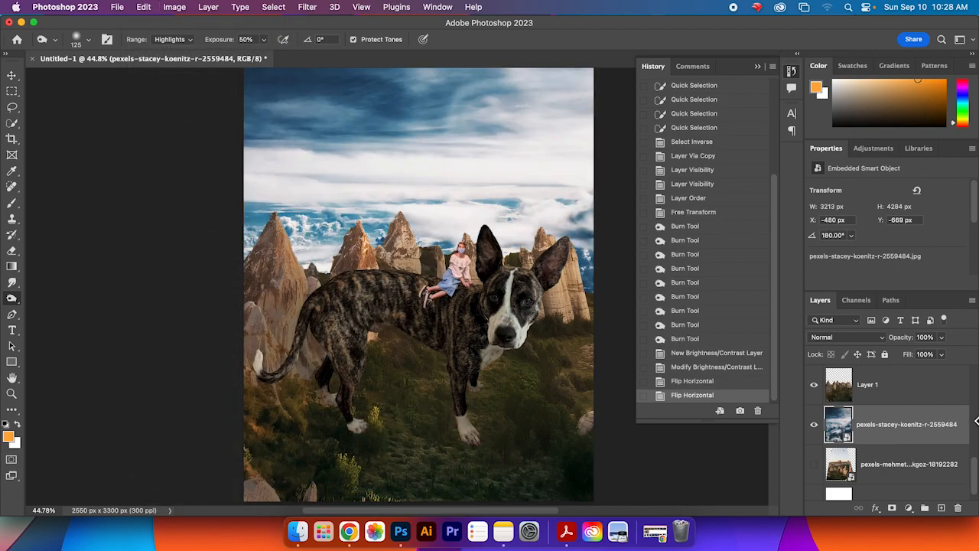
# Step: Select the me layer and make it a clipping mask onto the Thorin layer
pyautogui.moveTo(976, 474); pyautogui.dragTo(977, 382)
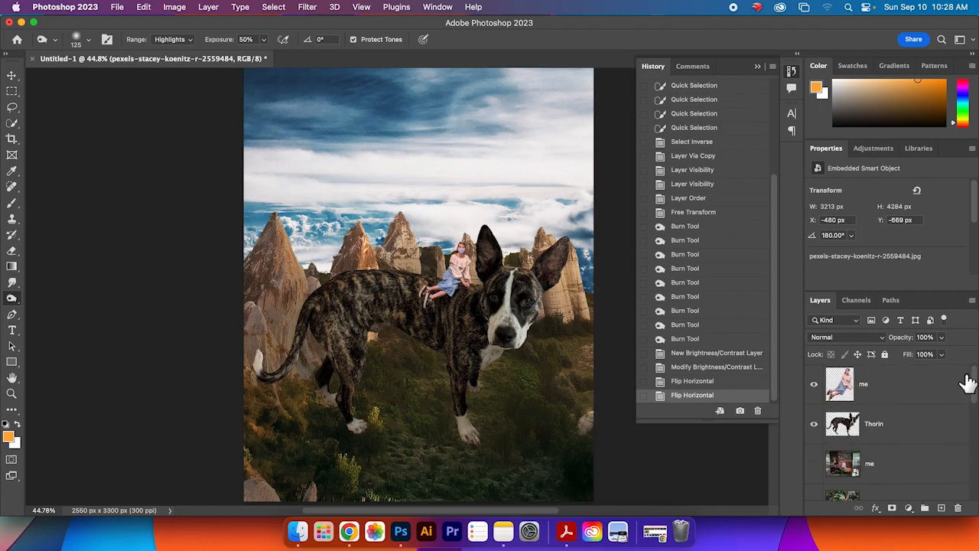
pyautogui.click(934, 402)
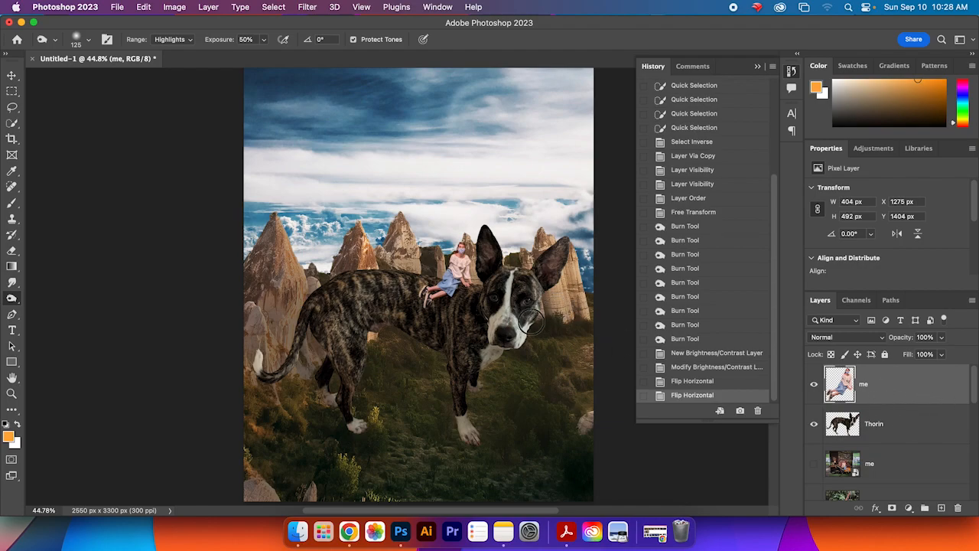
pyautogui.scroll(5, 492, 303)
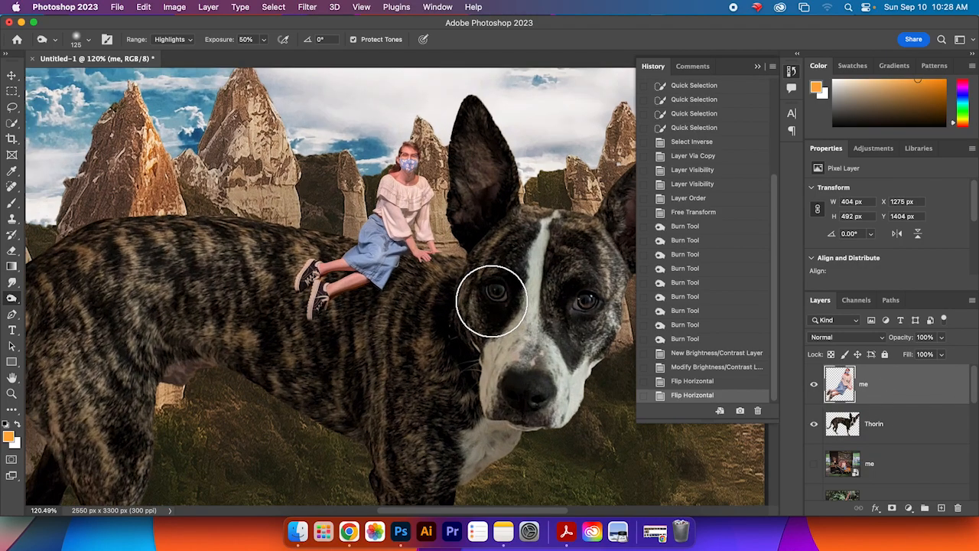
pyautogui.scroll(1, 492, 302)
pyautogui.moveTo(471, 245); pyautogui.dragTo(561, 324)
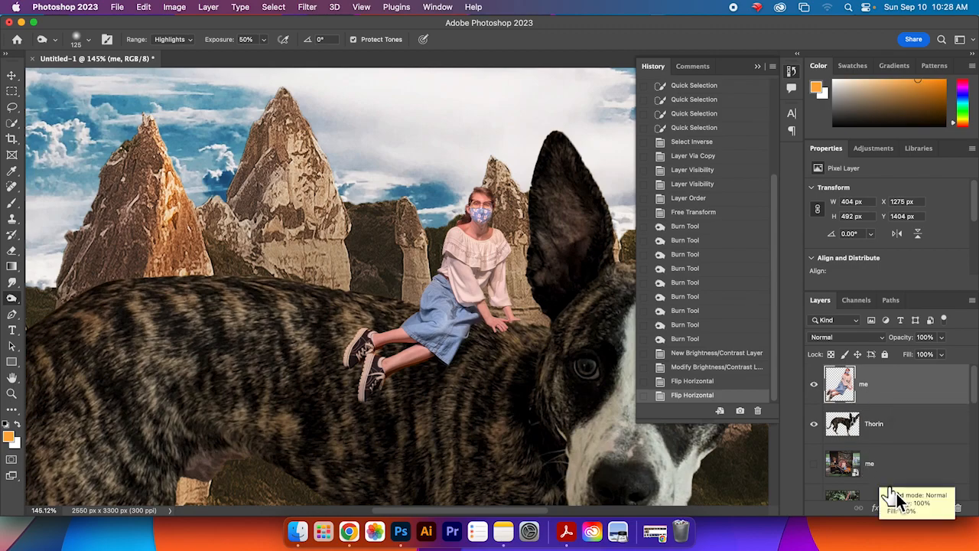
pyautogui.rightClick(900, 393)
pyautogui.scroll(-5, 884, 451)
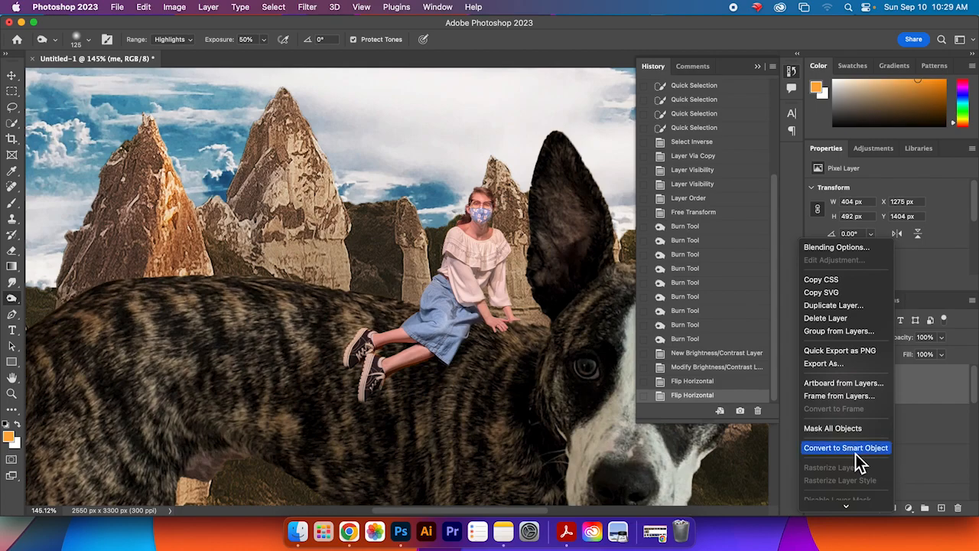
pyautogui.scroll(-3, 859, 415)
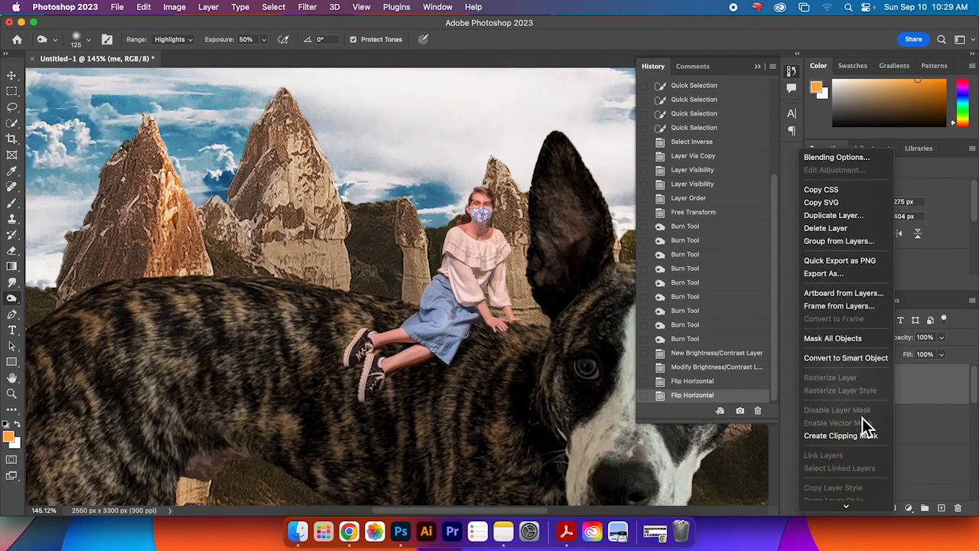
pyautogui.click(863, 436)
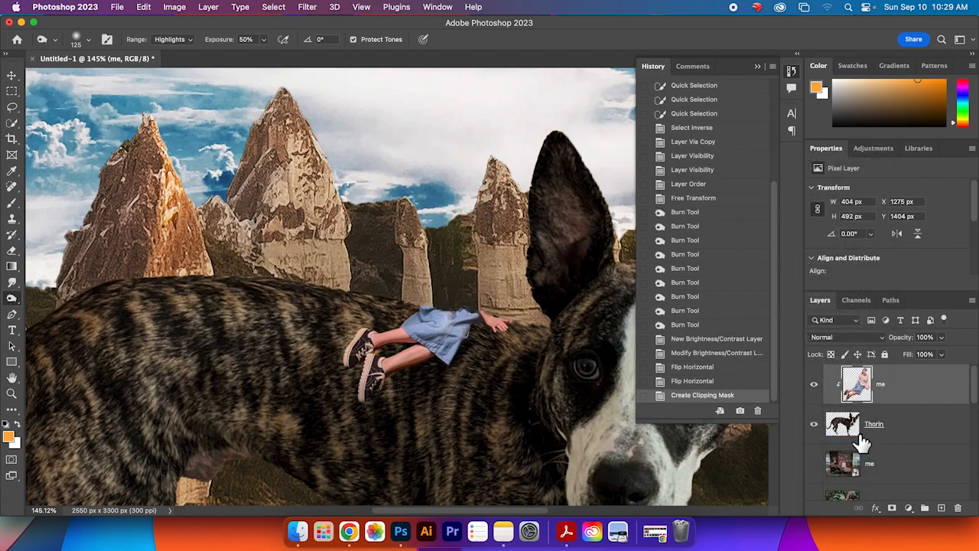
# Step: Undo the me layer's clipping mask, then add a new empty layer above the me layer and clip it to that layer
pyautogui.press('super+z')
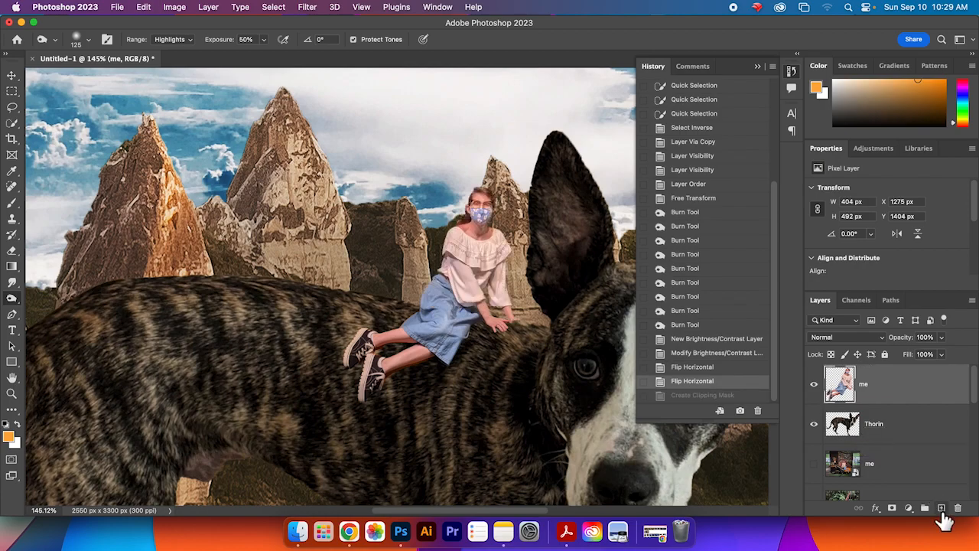
pyautogui.click(942, 509)
pyautogui.rightClick(888, 382)
pyautogui.scroll(-5, 850, 443)
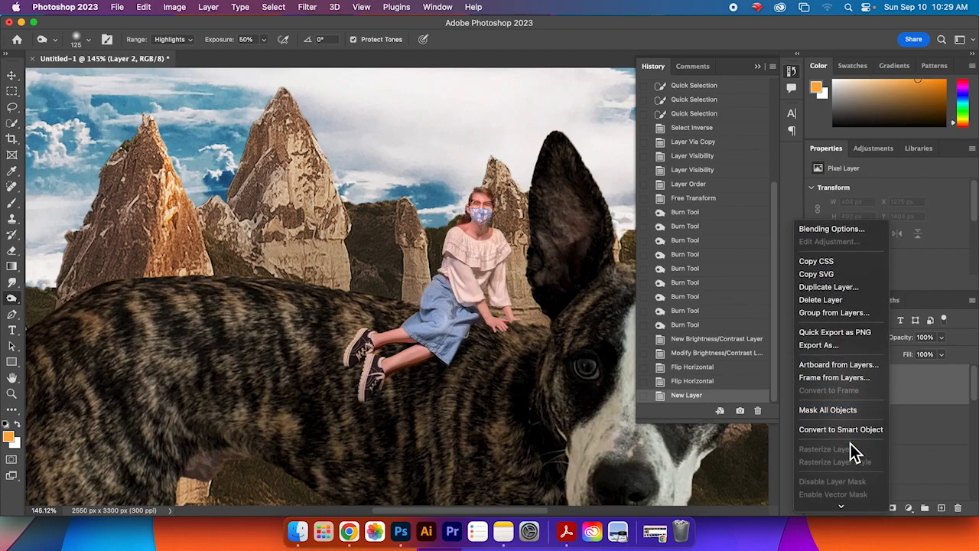
pyautogui.click(857, 456)
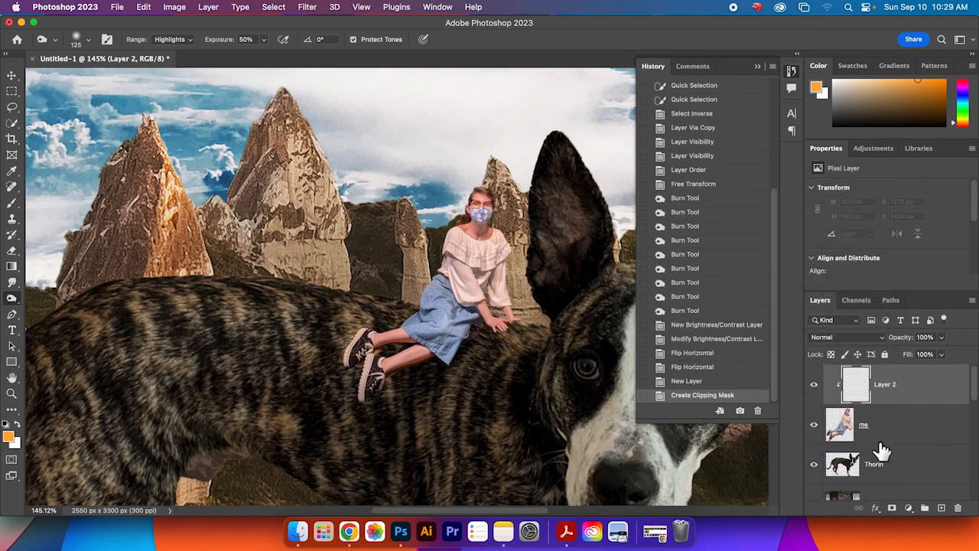
# Step: Paint soft brown shading over the person on the clipped layer using a 137 px soft round brush
pyautogui.moveTo(910, 97); pyautogui.dragTo(906, 100)
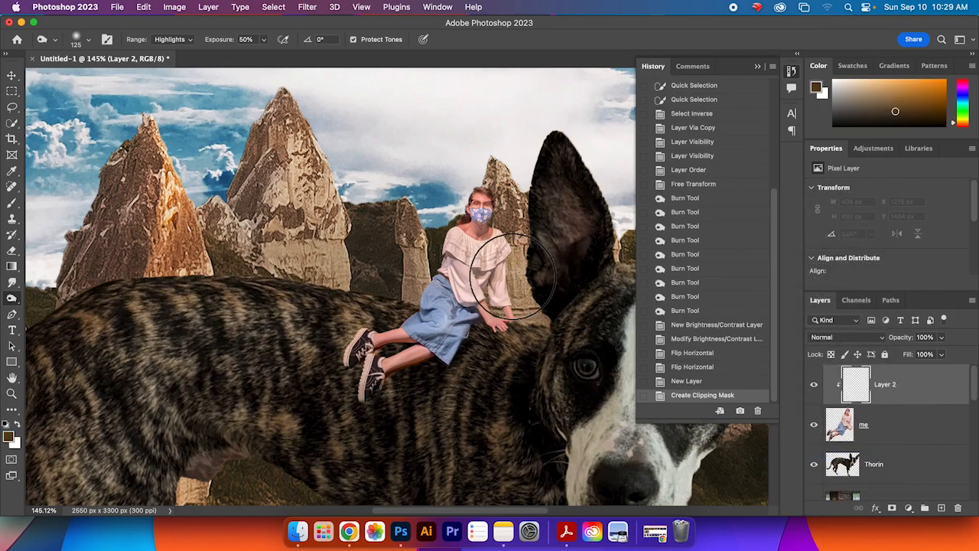
pyautogui.moveTo(467, 208); pyautogui.dragTo(449, 258)
pyautogui.press('super+z')
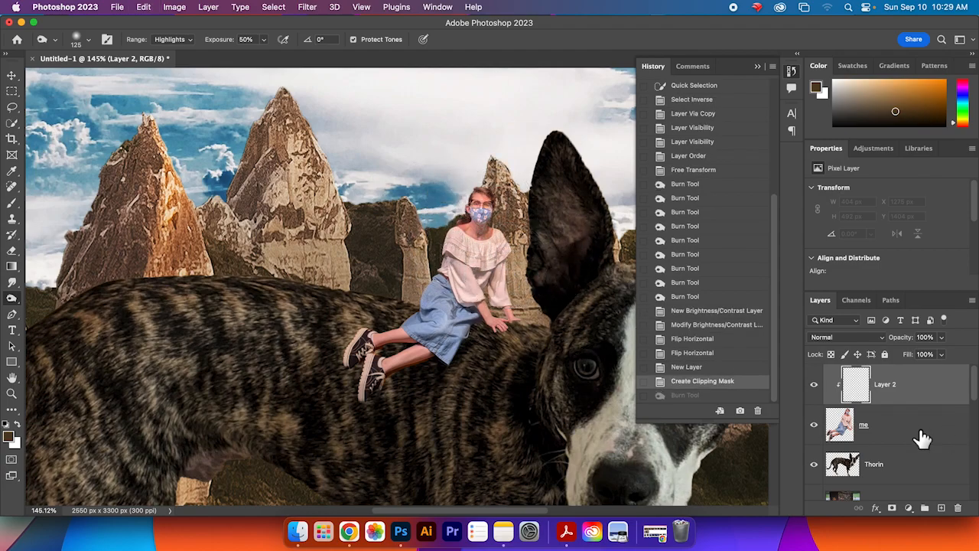
pyautogui.click(11, 204)
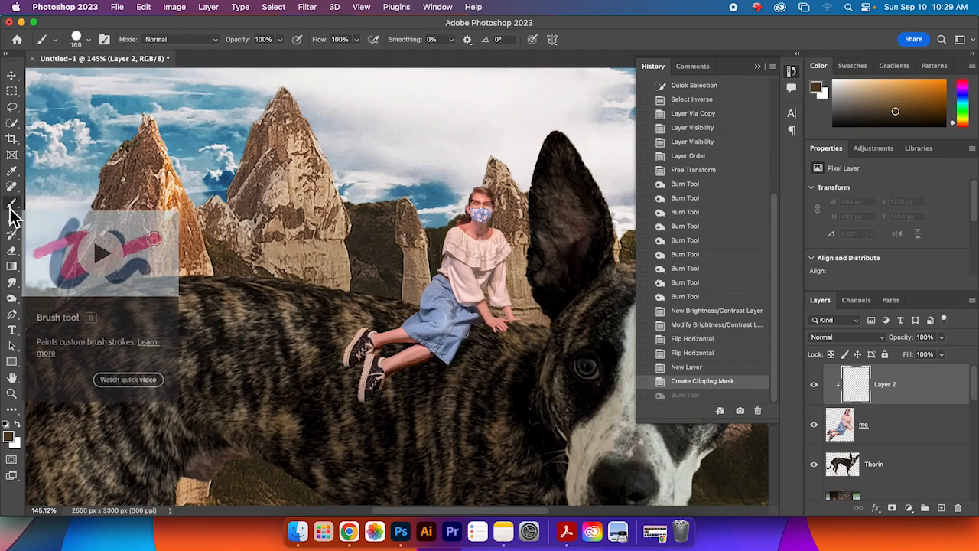
pyautogui.click(89, 44)
pyautogui.click(53, 203)
pyautogui.click(121, 91)
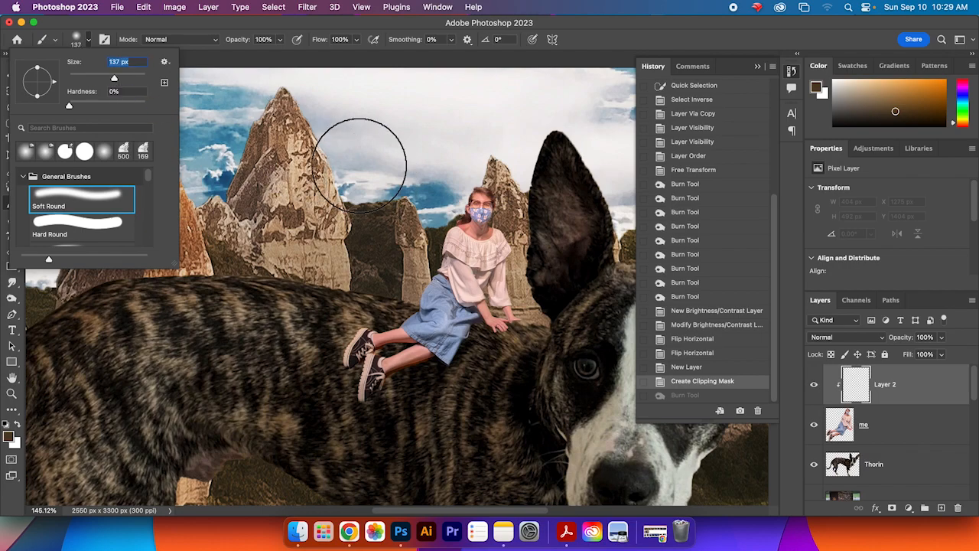
pyautogui.click(487, 191)
pyautogui.moveTo(487, 192)
pyautogui.mouseDown()
pyautogui.moveTo(450, 267)
pyautogui.moveTo(360, 328)
pyautogui.moveTo(459, 146)
pyautogui.moveTo(420, 335)
pyautogui.moveTo(455, 291)
pyautogui.moveTo(467, 339)
pyautogui.moveTo(502, 360)
pyautogui.moveTo(411, 278)
pyautogui.moveTo(469, 272)
pyautogui.mouseUp()
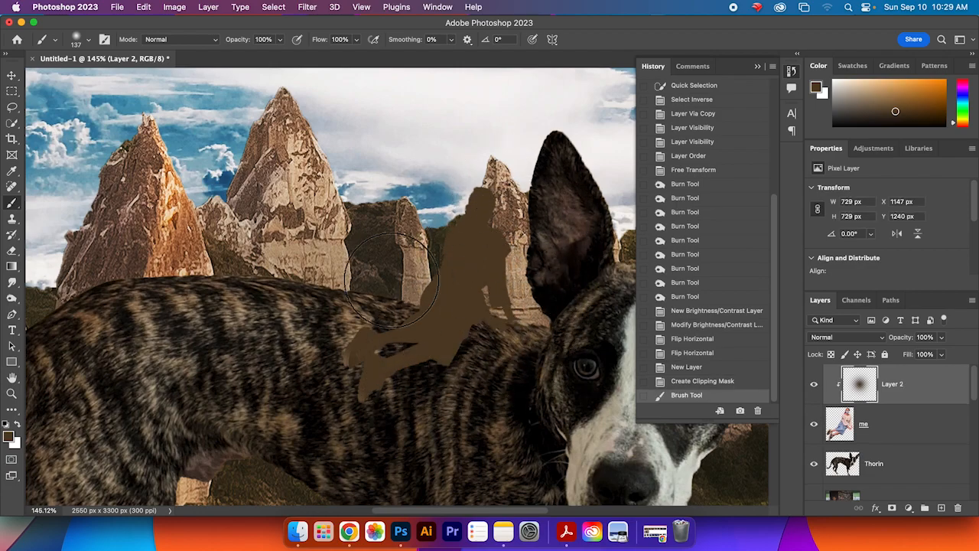
pyautogui.press('super+z')
pyautogui.moveTo(465, 176)
pyautogui.mouseDown()
pyautogui.moveTo(479, 149)
pyautogui.moveTo(450, 202)
pyautogui.moveTo(435, 271)
pyautogui.moveTo(401, 313)
pyautogui.moveTo(344, 336)
pyautogui.moveTo(327, 322)
pyautogui.moveTo(362, 349)
pyautogui.moveTo(358, 367)
pyautogui.moveTo(372, 352)
pyautogui.moveTo(349, 387)
pyautogui.moveTo(352, 338)
pyautogui.moveTo(431, 303)
pyautogui.moveTo(438, 258)
pyautogui.moveTo(521, 313)
pyautogui.moveTo(511, 273)
pyautogui.moveTo(496, 307)
pyautogui.moveTo(458, 187)
pyautogui.moveTo(474, 208)
pyautogui.moveTo(429, 207)
pyautogui.mouseUp()
pyautogui.press('super+z')
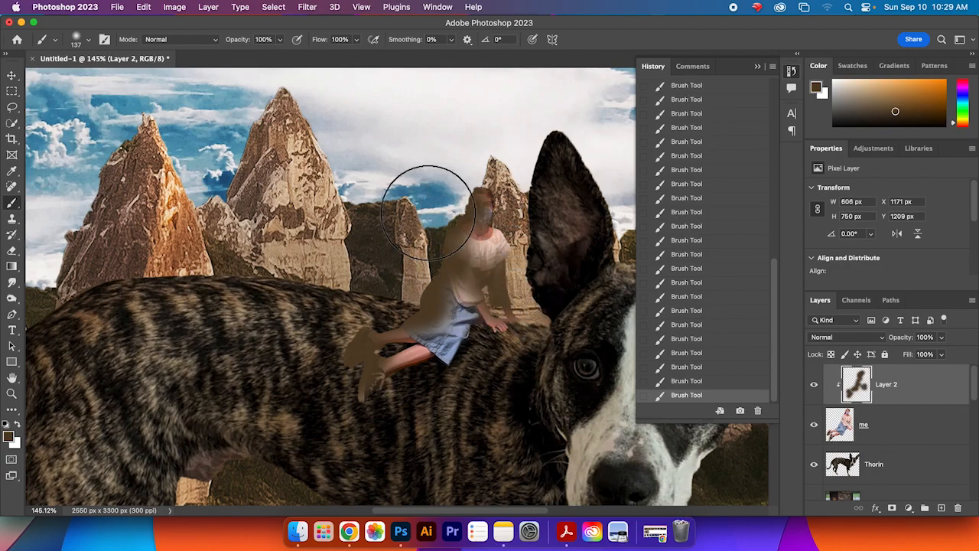
# Step: Set the shading layer's blend mode to Multiply and lower its opacity to 80%
pyautogui.click(845, 336)
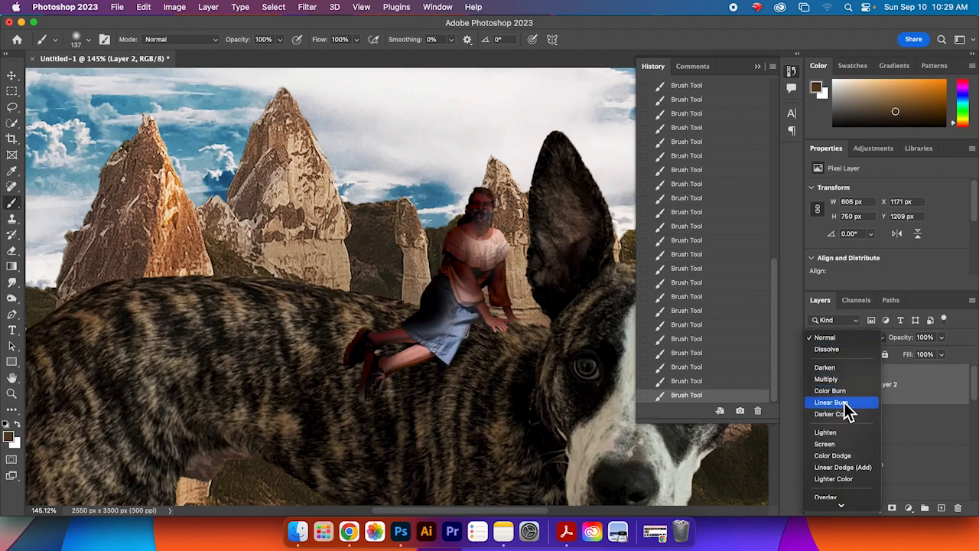
pyautogui.scroll(-3, 864, 448)
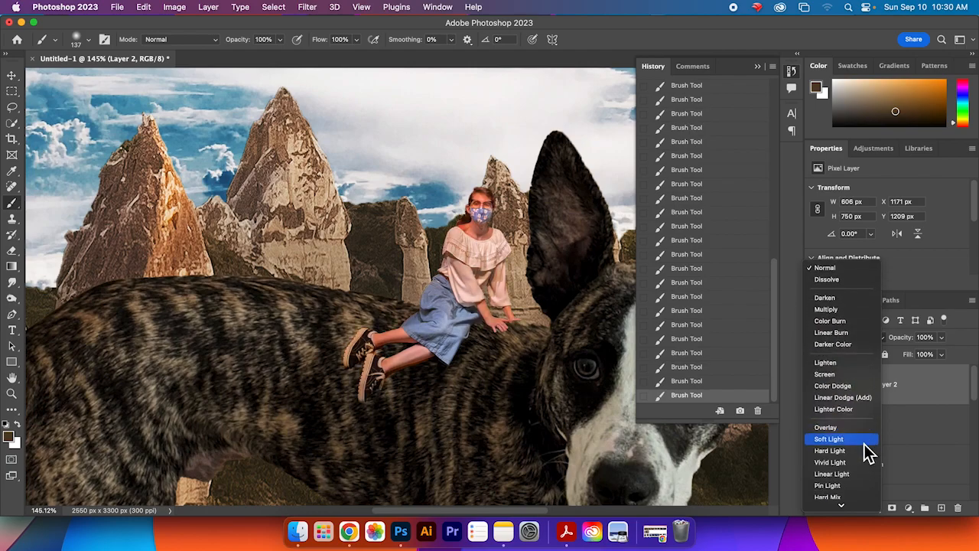
pyautogui.scroll(-1, 865, 452)
pyautogui.scroll(-1, 865, 453)
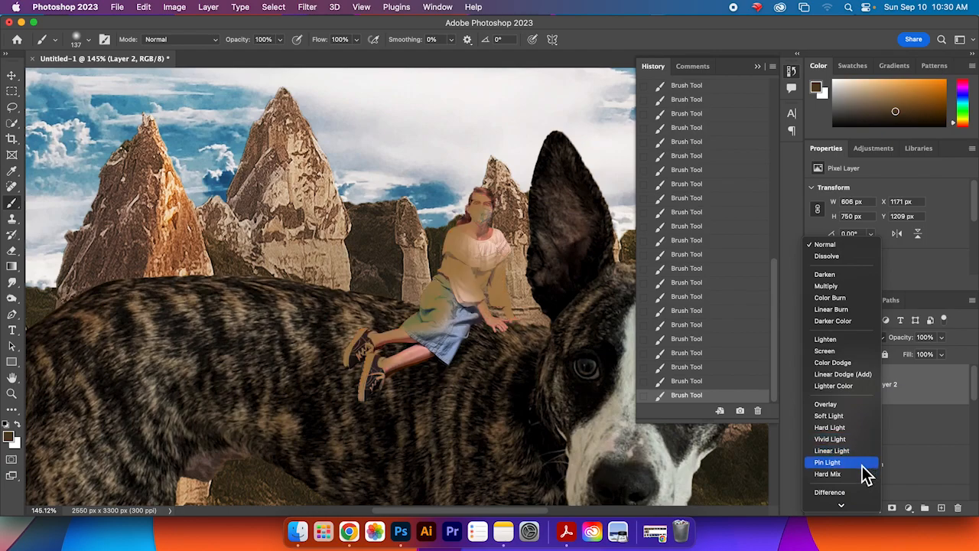
pyautogui.click(851, 286)
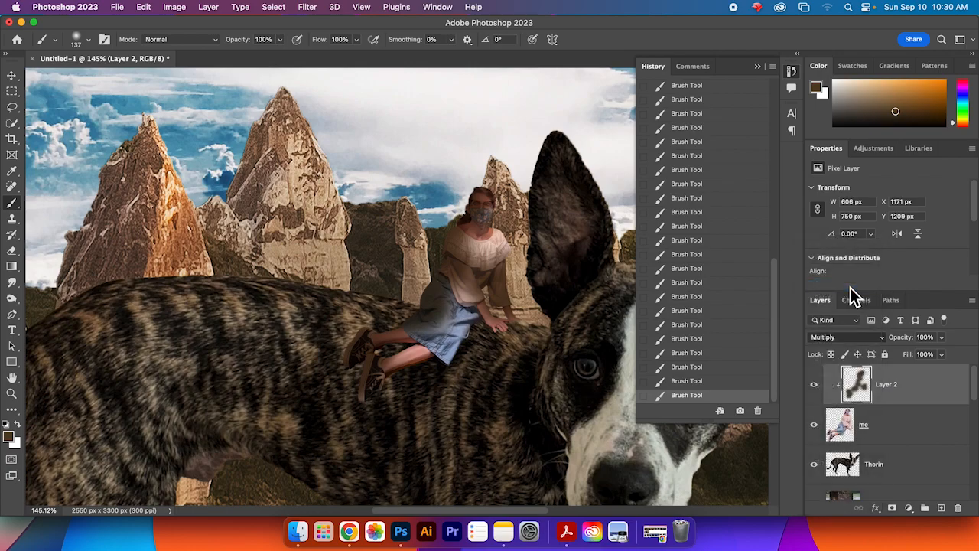
pyautogui.click(942, 338)
pyautogui.moveTo(939, 354); pyautogui.dragTo(928, 356)
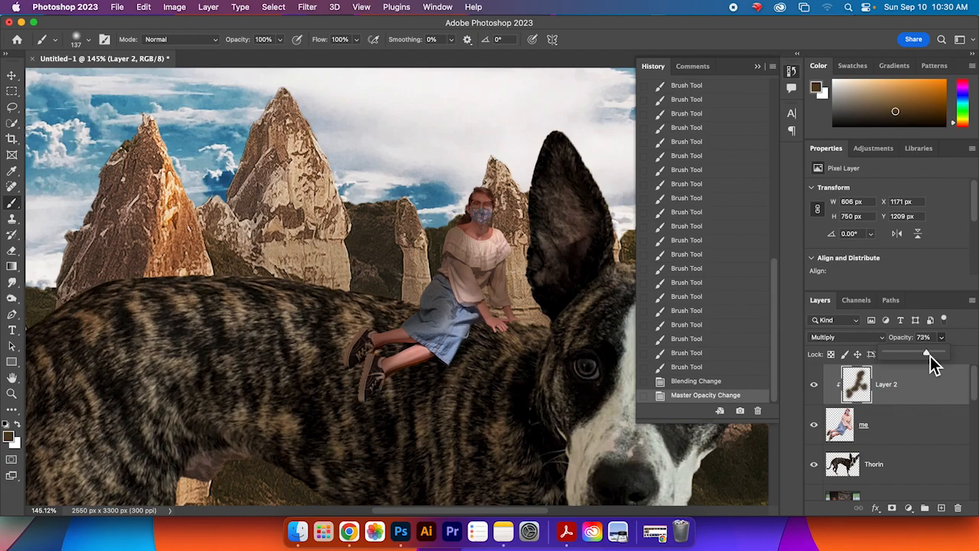
# Step: Adjust the shading layer's Hue/Saturation to hue +155, saturation -14 and lightness -4
pyautogui.scroll(2, 559, 351)
pyautogui.scroll(-5, 563, 348)
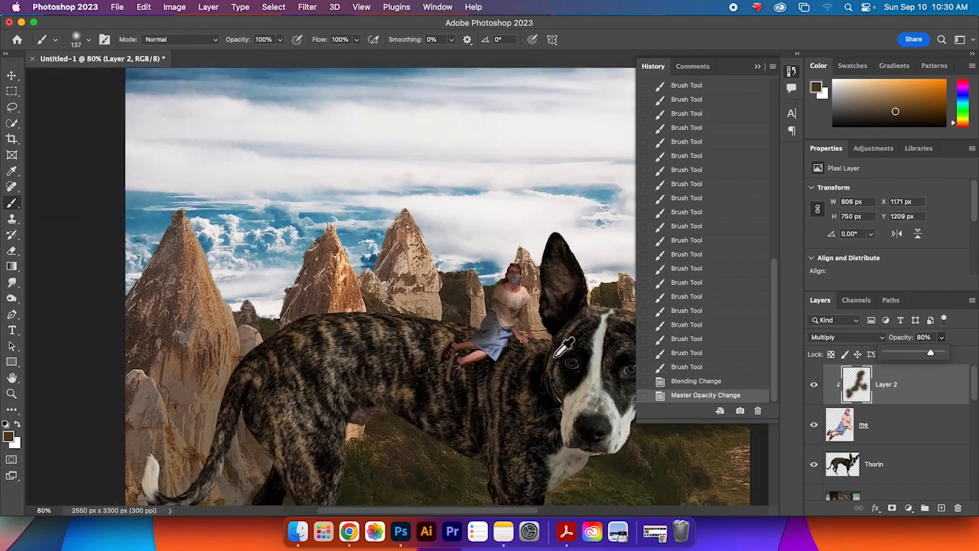
pyautogui.moveTo(559, 350)
pyautogui.mouseDown()
pyautogui.moveTo(509, 314)
pyautogui.moveTo(507, 302)
pyautogui.mouseUp()
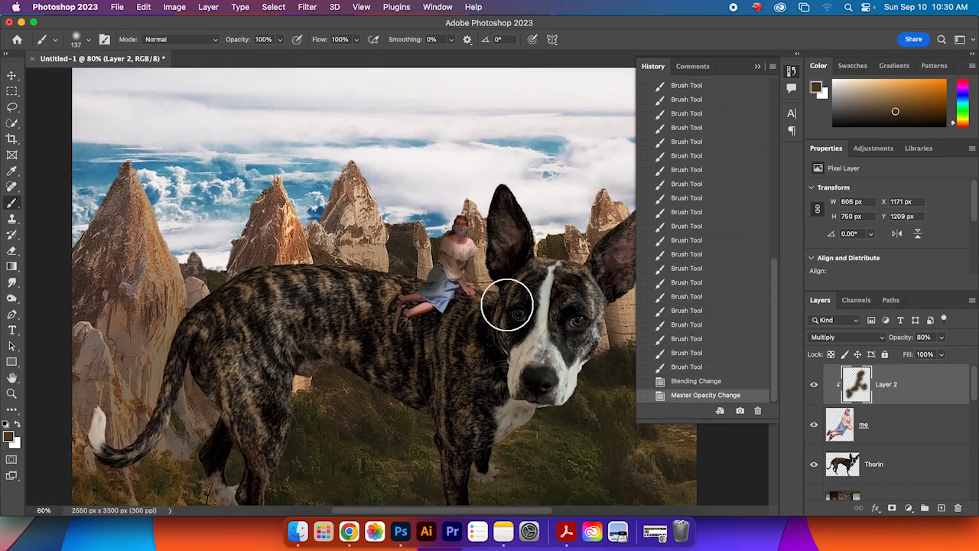
pyautogui.moveTo(507, 283); pyautogui.dragTo(512, 298)
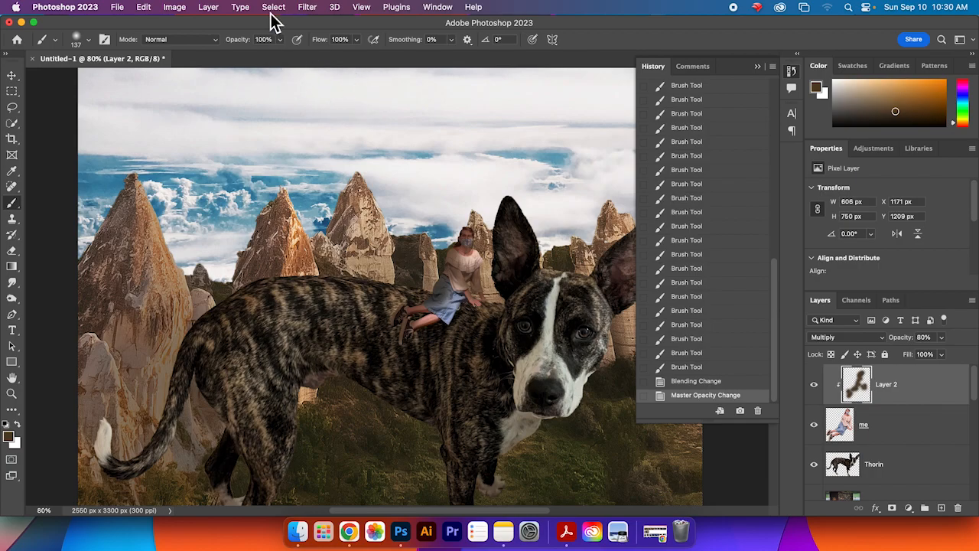
pyautogui.click(308, 13)
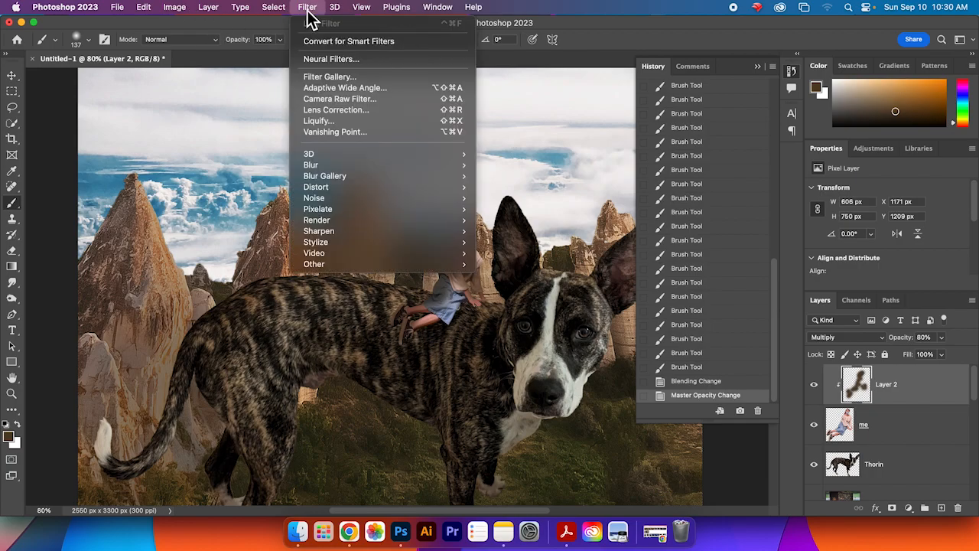
pyautogui.moveTo(207, 46)
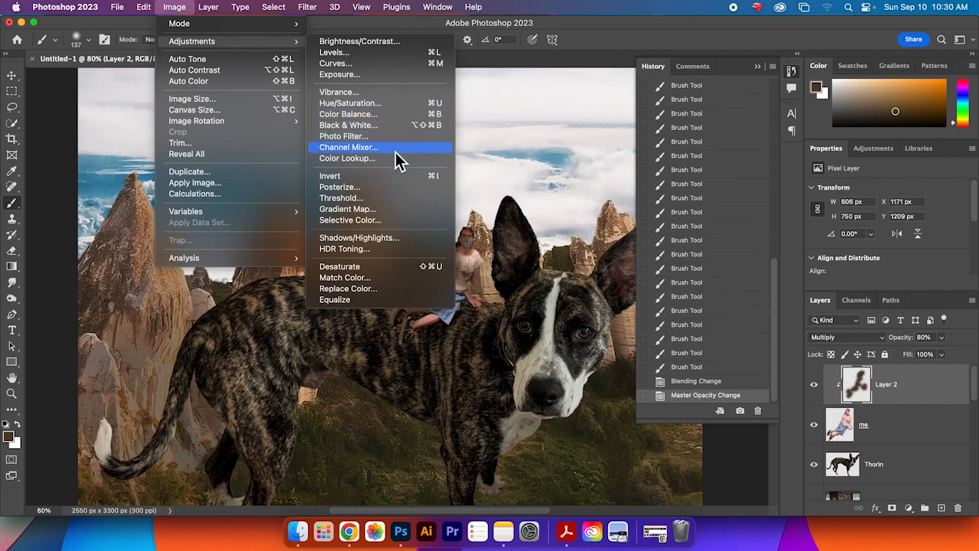
pyautogui.click(401, 104)
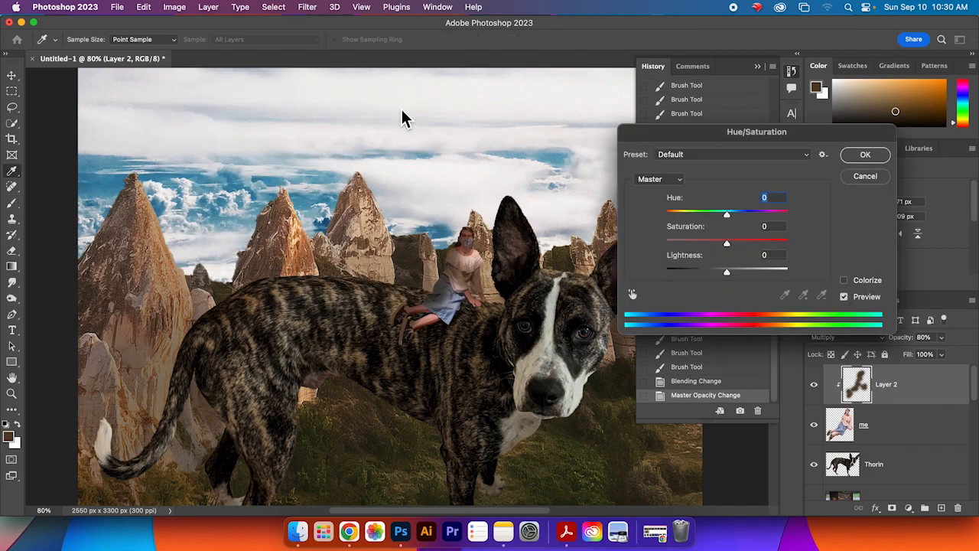
pyautogui.moveTo(729, 216); pyautogui.dragTo(789, 228)
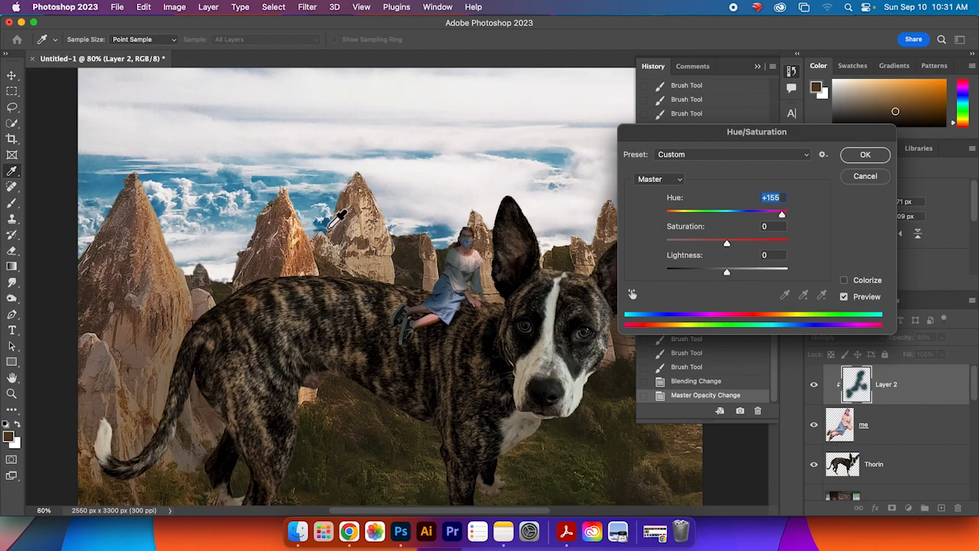
pyautogui.moveTo(729, 245); pyautogui.dragTo(736, 272)
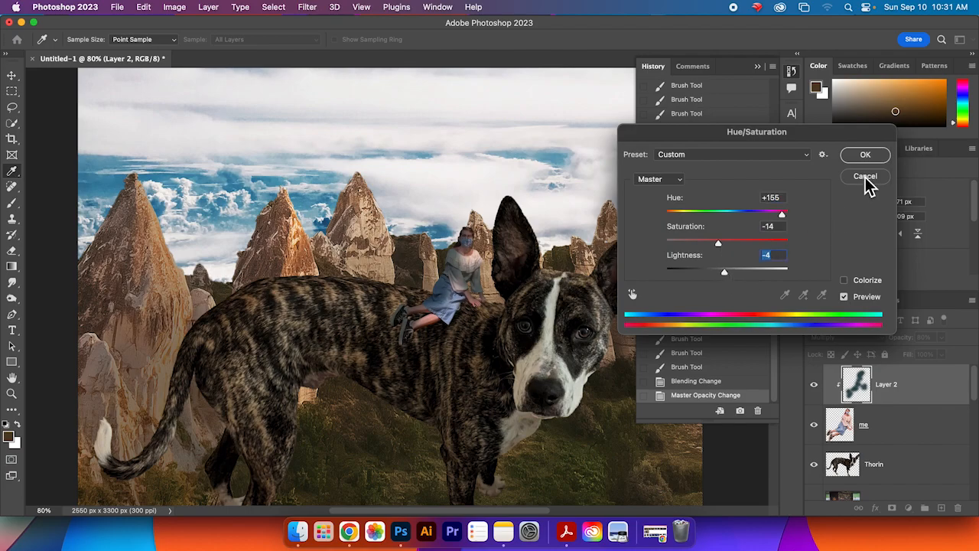
pyautogui.click(866, 156)
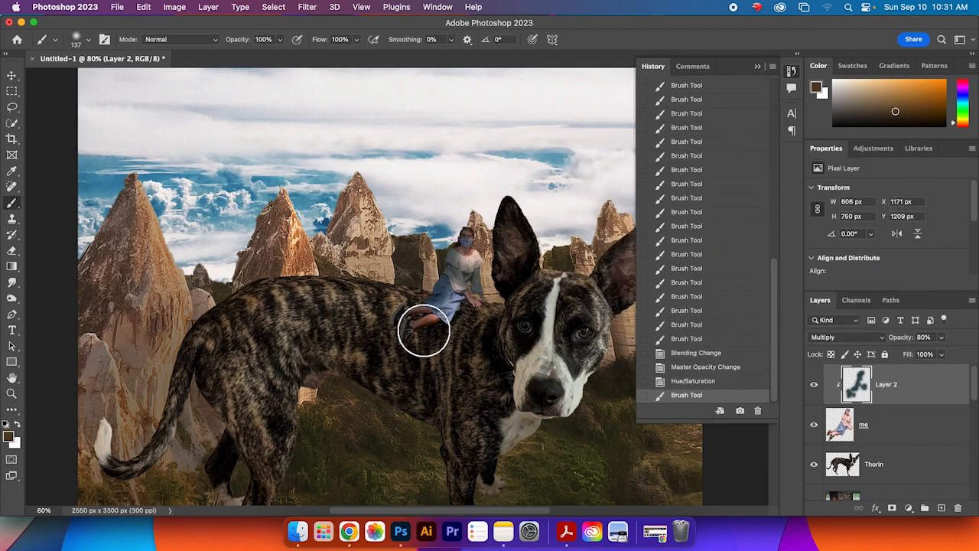
# Step: Brush additional shading around the person's legs and hand where she sits on the dog's back
pyautogui.moveTo(429, 332); pyautogui.dragTo(425, 337)
pyautogui.press('super+z')
pyautogui.click(401, 334)
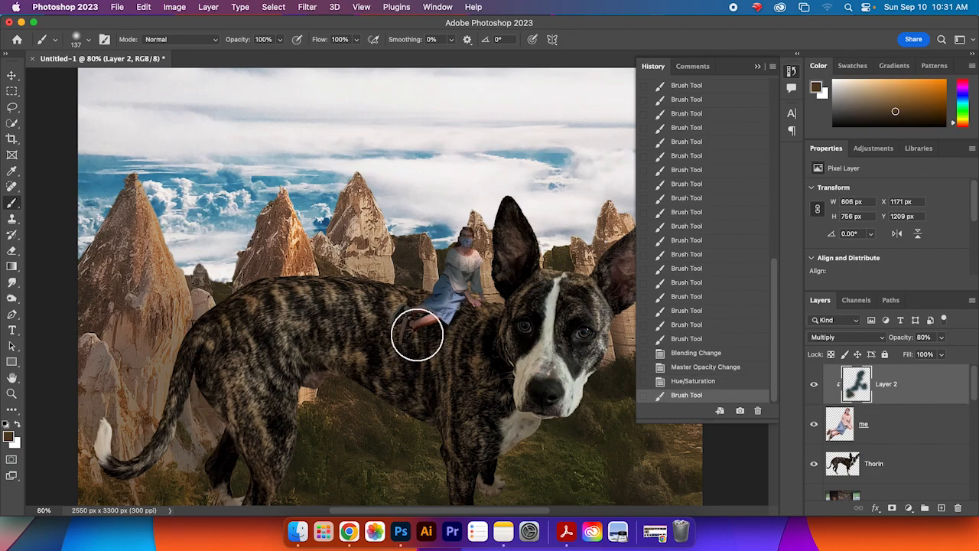
pyautogui.click(441, 326)
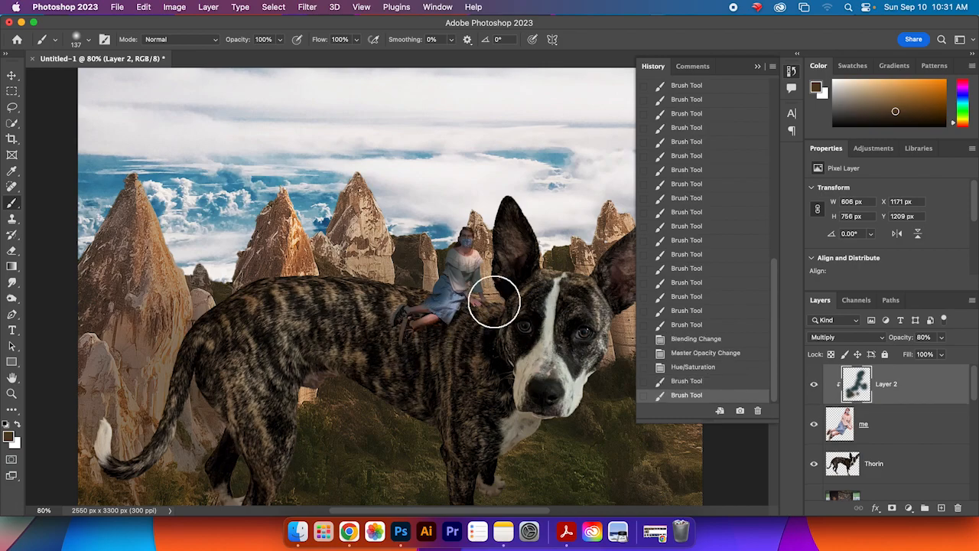
pyautogui.moveTo(491, 286); pyautogui.dragTo(492, 279)
pyautogui.click(488, 283)
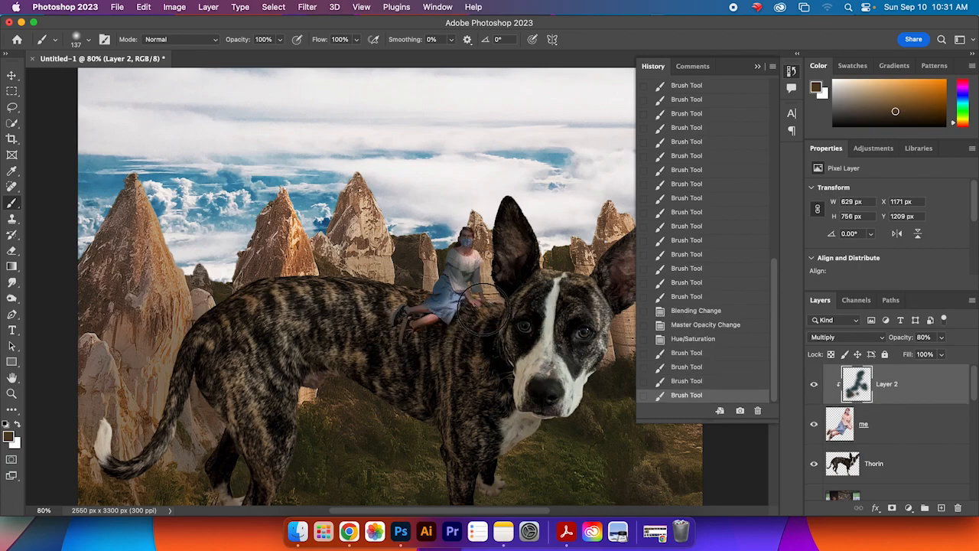
pyautogui.click(471, 283)
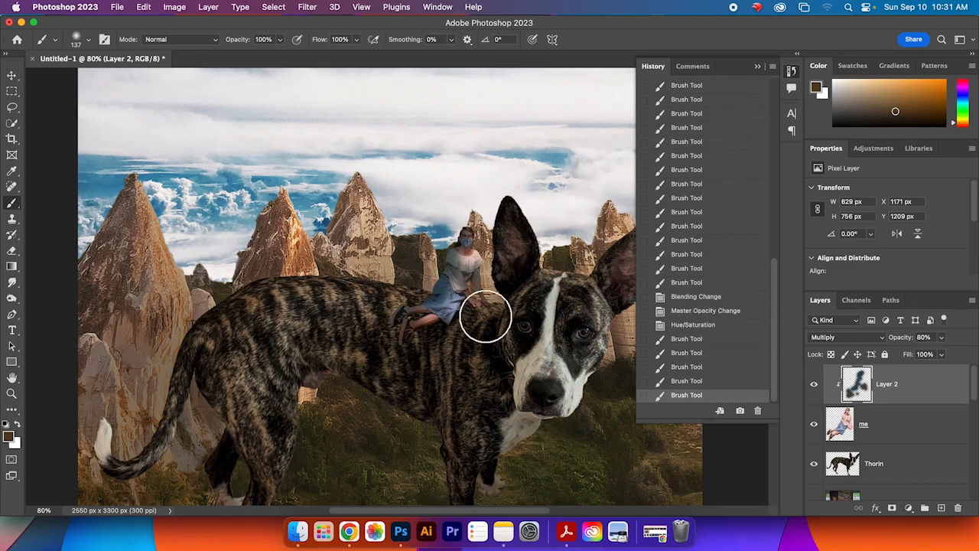
pyautogui.moveTo(449, 326); pyautogui.dragTo(465, 309)
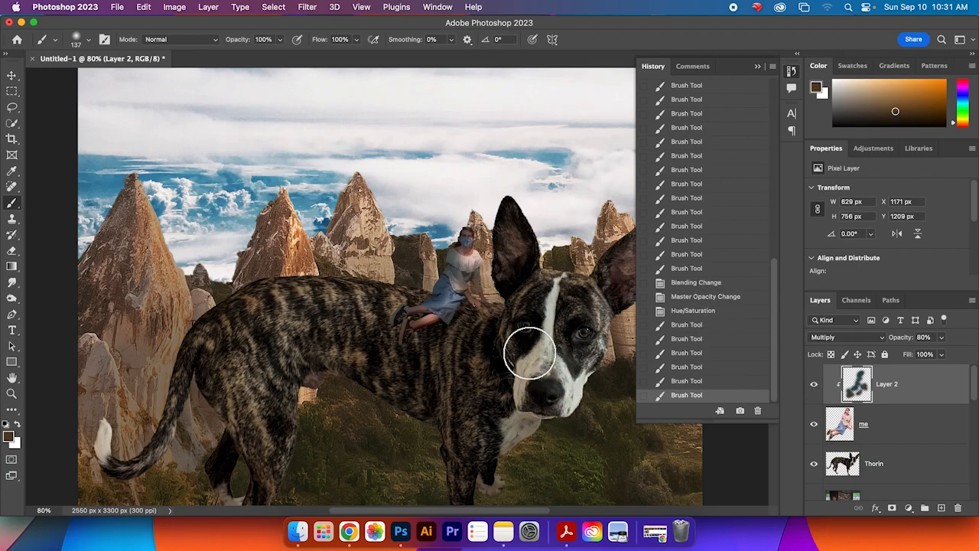
pyautogui.click(476, 309)
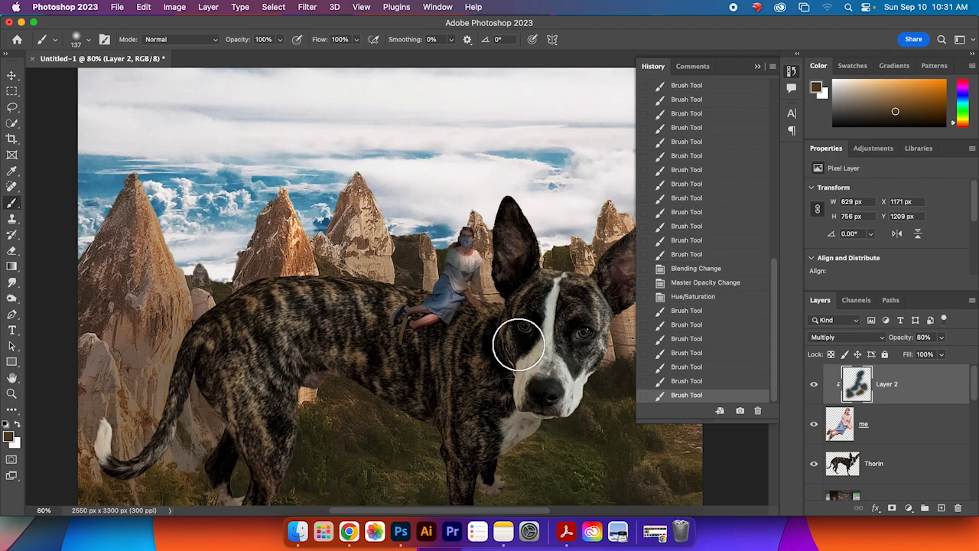
# Step: Rename the shading layer as "my shadows"
pyautogui.scroll(-5, 520, 340)
pyautogui.moveTo(593, 345); pyautogui.dragTo(542, 304)
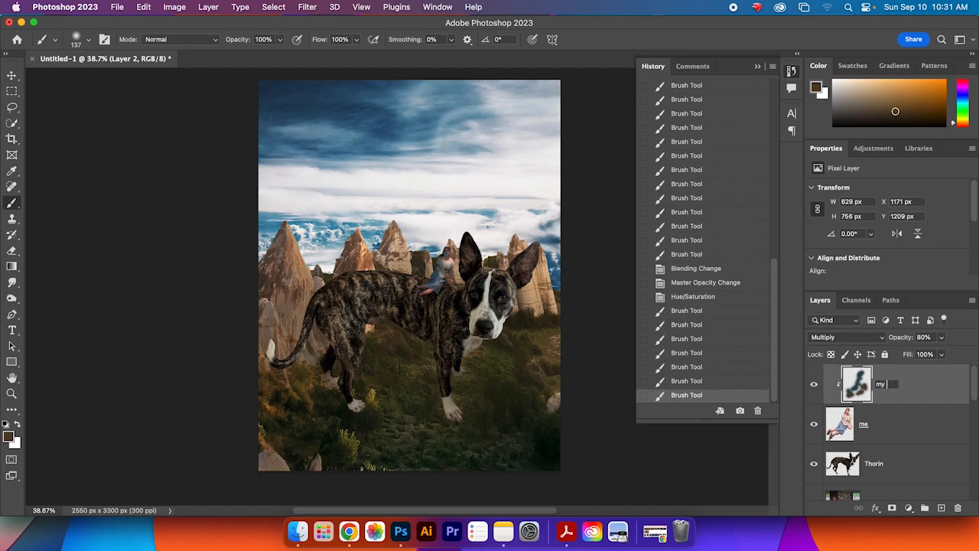
pyautogui.write('s')
pyautogui.press('Return')
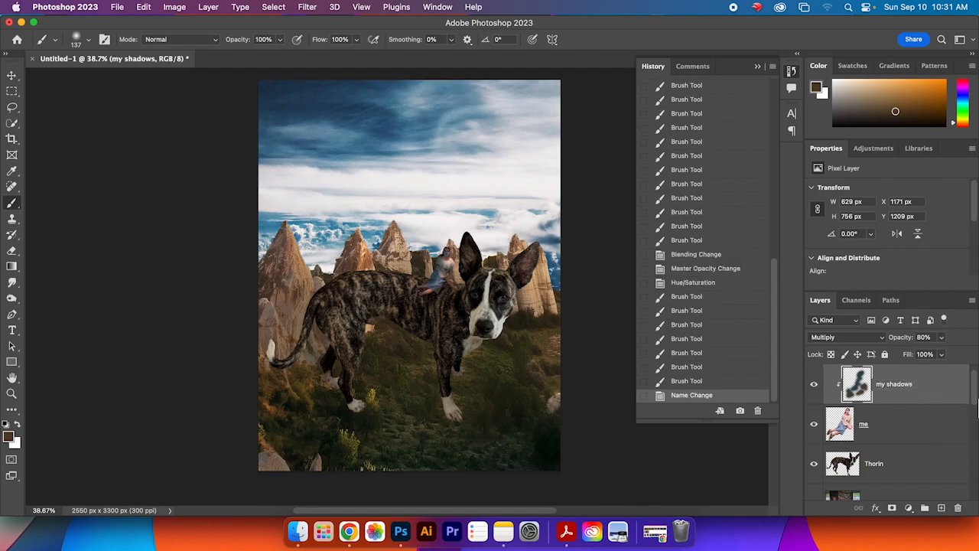
# Step: Add a new layer directly above the dog's layer and clip it to the dog as a clipping mask
pyautogui.scroll(-2, 977, 408)
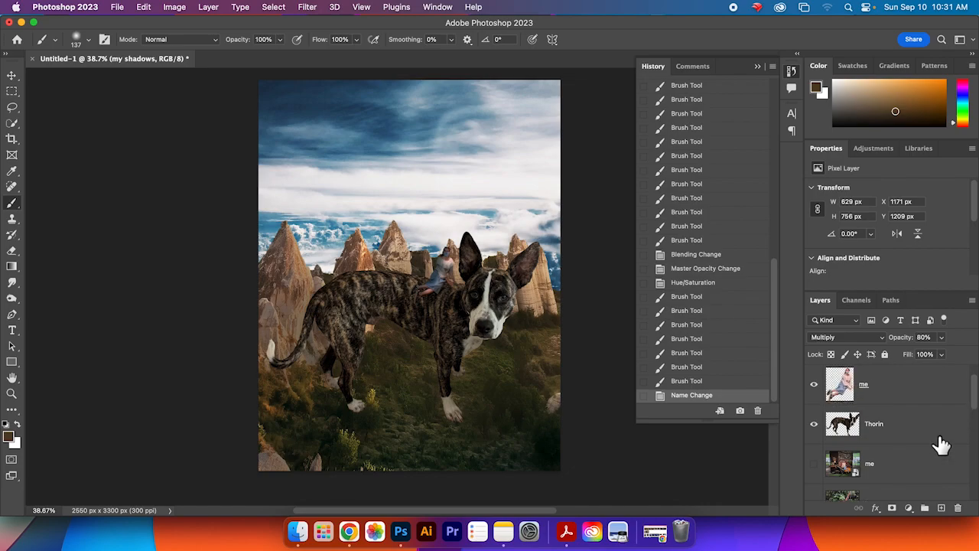
pyautogui.click(941, 443)
pyautogui.click(935, 502)
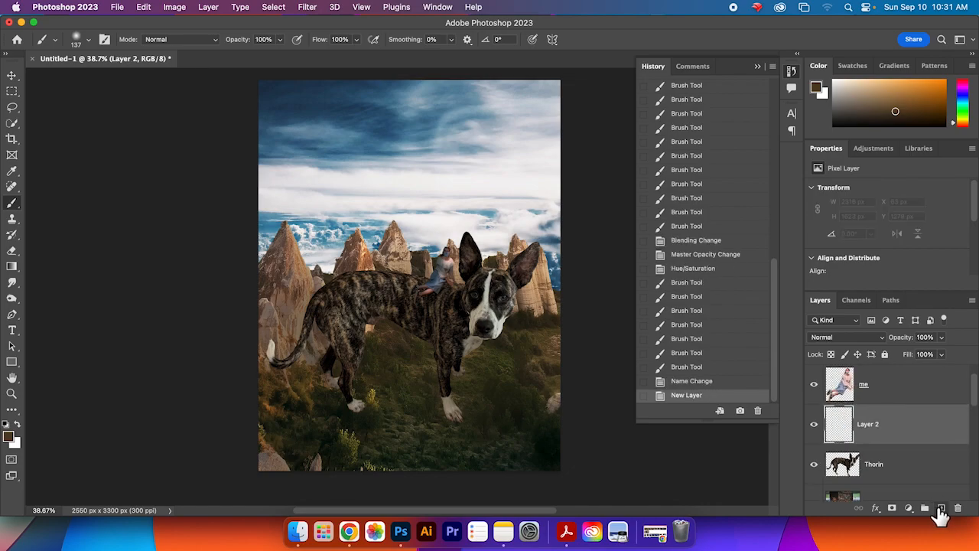
pyautogui.rightClick(868, 437)
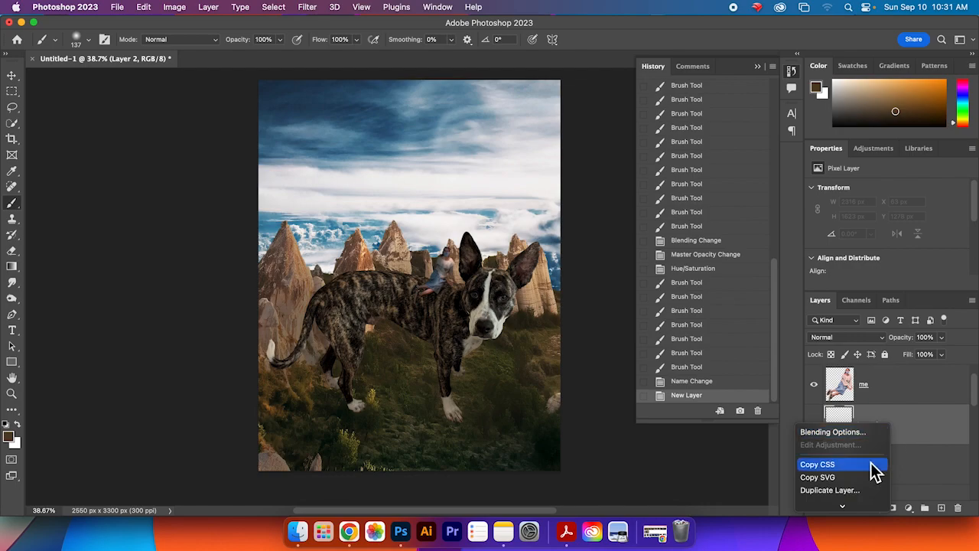
pyautogui.scroll(-7, 870, 462)
pyautogui.scroll(-3, 870, 463)
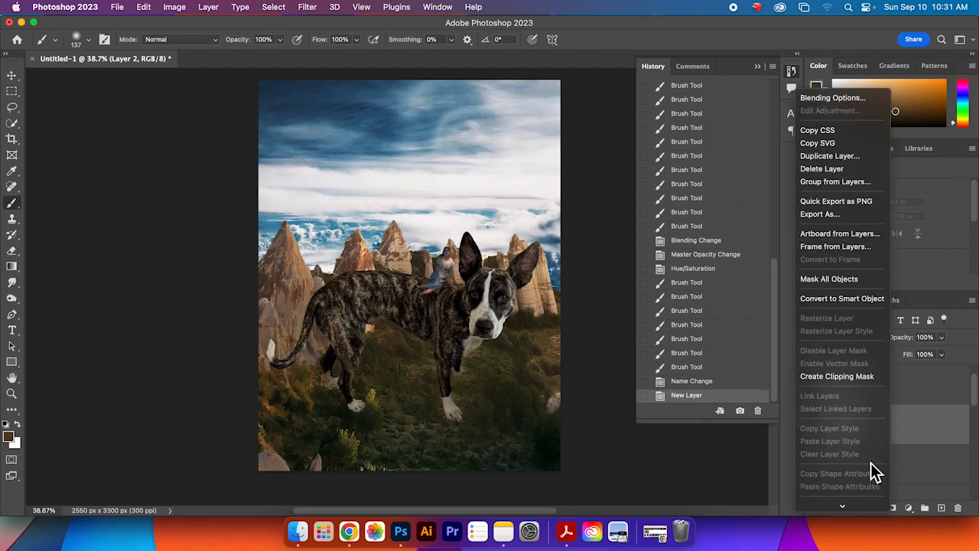
pyautogui.click(869, 378)
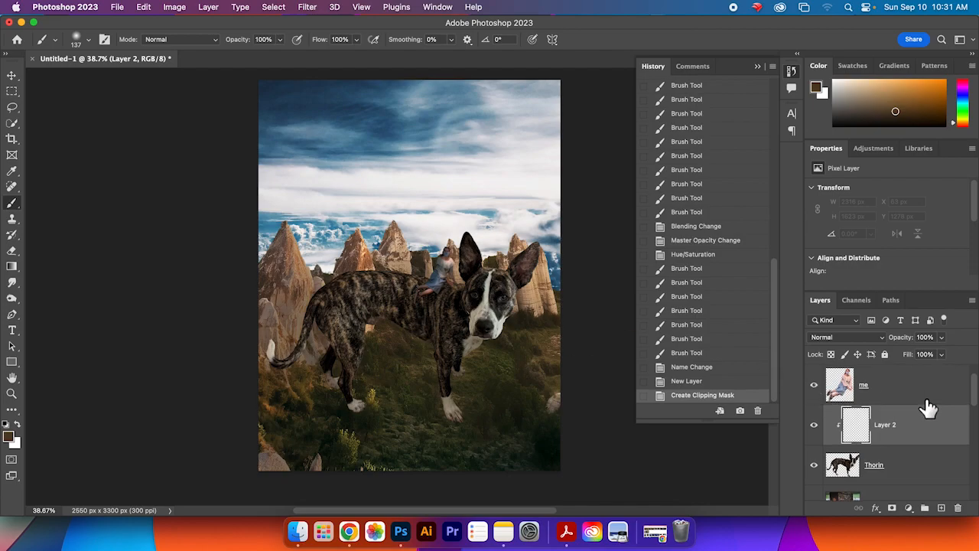
# Step: Try painting a shading stroke on the dog's own layer and undo it
pyautogui.scroll(2, 928, 407)
pyautogui.click(916, 389)
pyautogui.scroll(-2, 914, 430)
pyautogui.click(912, 468)
pyautogui.moveTo(325, 330)
pyautogui.mouseDown()
pyautogui.moveTo(318, 303)
pyautogui.moveTo(303, 360)
pyautogui.moveTo(280, 371)
pyautogui.moveTo(274, 349)
pyautogui.moveTo(276, 358)
pyautogui.moveTo(305, 354)
pyautogui.mouseUp()
pyautogui.press('cmd+z')
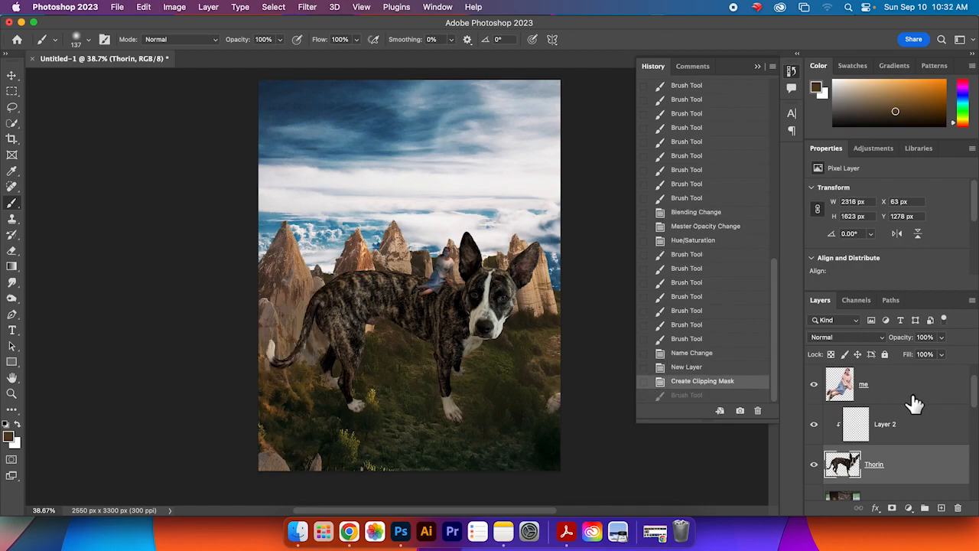
# Step: Paint brown shading over the dog's body, legs and neck on the clipped layer
pyautogui.click(918, 427)
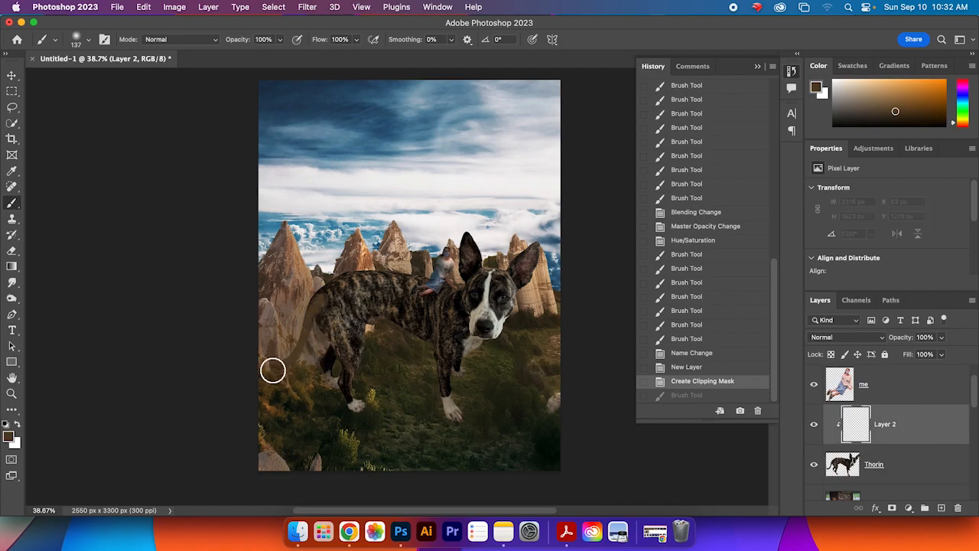
pyautogui.moveTo(333, 356)
pyautogui.mouseDown()
pyautogui.moveTo(330, 326)
pyautogui.moveTo(335, 410)
pyautogui.moveTo(332, 382)
pyautogui.moveTo(367, 419)
pyautogui.mouseUp()
pyautogui.moveTo(436, 374)
pyautogui.mouseDown()
pyautogui.moveTo(462, 435)
pyautogui.moveTo(435, 353)
pyautogui.moveTo(440, 423)
pyautogui.moveTo(460, 362)
pyautogui.mouseUp()
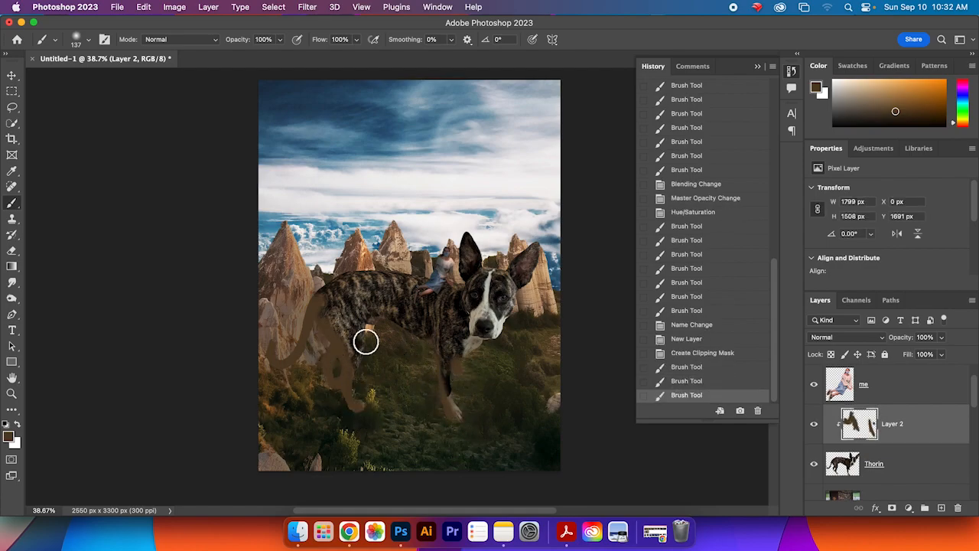
pyautogui.moveTo(360, 389); pyautogui.dragTo(365, 374)
pyautogui.moveTo(423, 341); pyautogui.dragTo(443, 348)
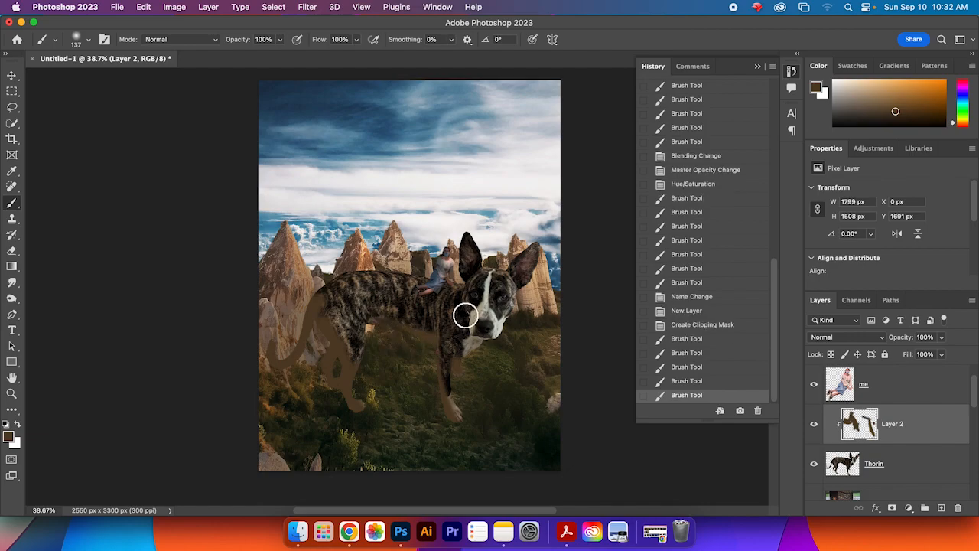
pyautogui.moveTo(467, 300)
pyautogui.mouseDown()
pyautogui.moveTo(470, 317)
pyautogui.moveTo(452, 302)
pyautogui.mouseUp()
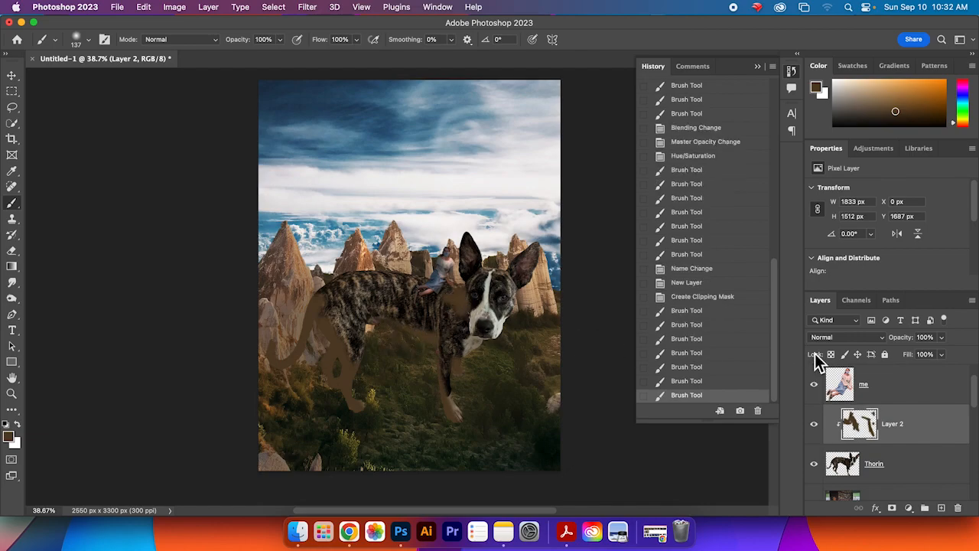
# Step: Set the dog's clipped shading layer to Multiply blend mode and lower its opacity to 78%
pyautogui.click(845, 337)
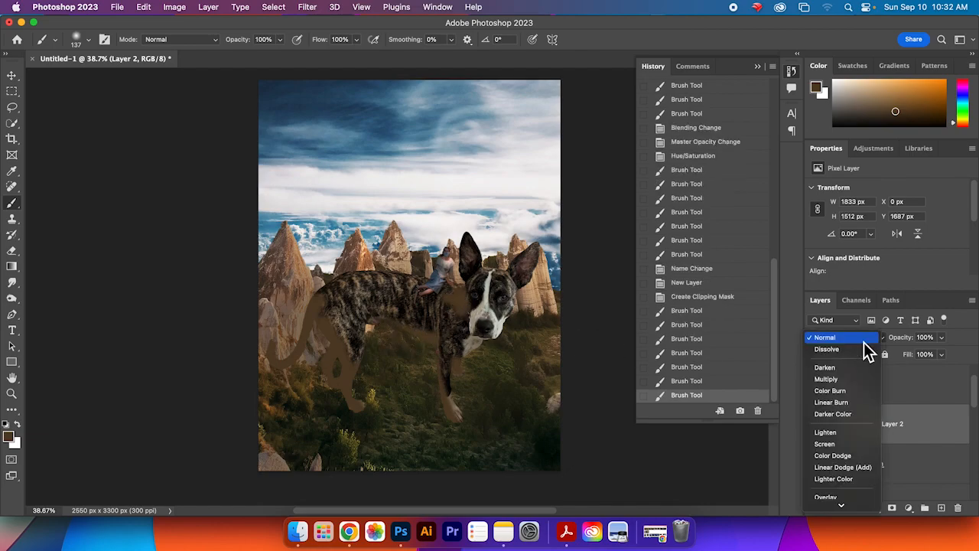
pyautogui.click(859, 381)
pyautogui.click(941, 339)
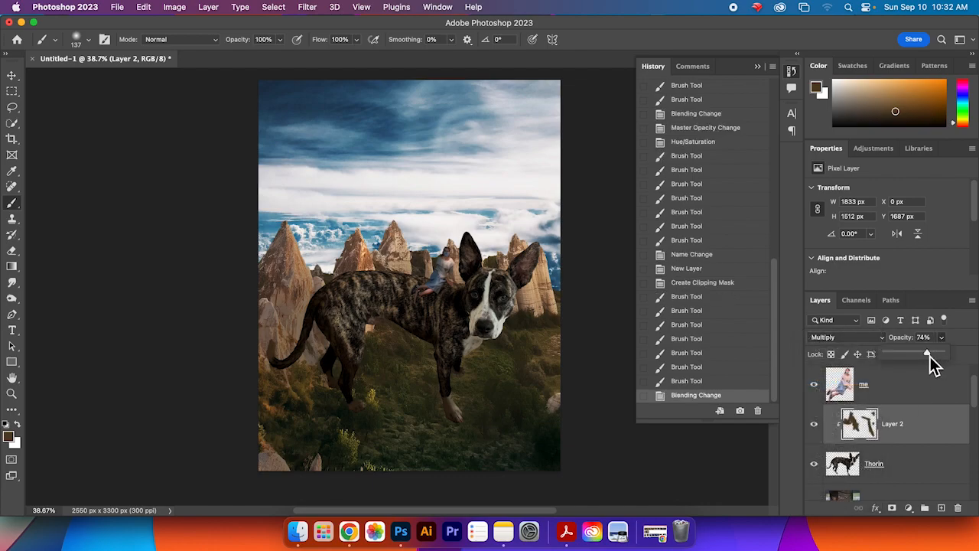
pyautogui.moveTo(930, 355); pyautogui.dragTo(929, 354)
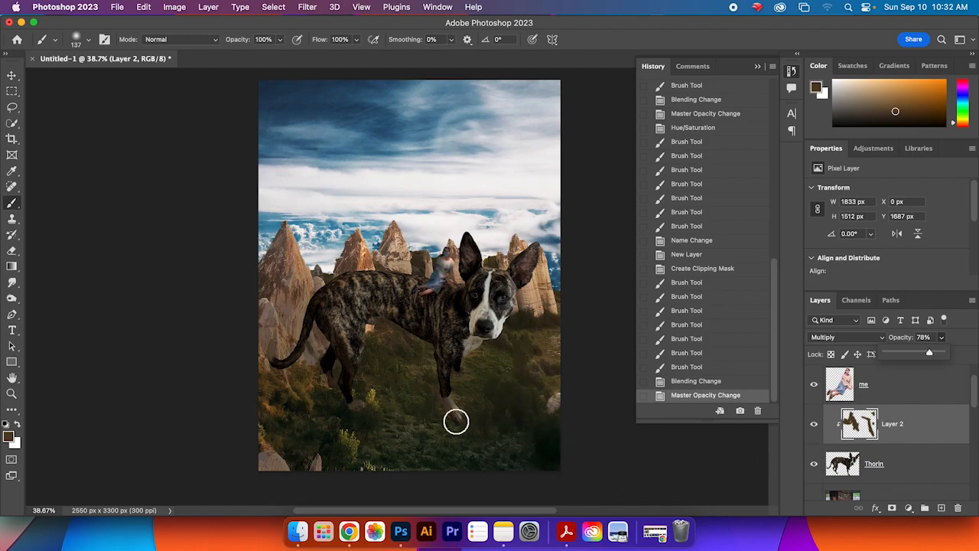
# Step: Add a new empty layer beneath the dog's layer for a ground shadow
pyautogui.scroll(-2, 977, 403)
pyautogui.click(904, 396)
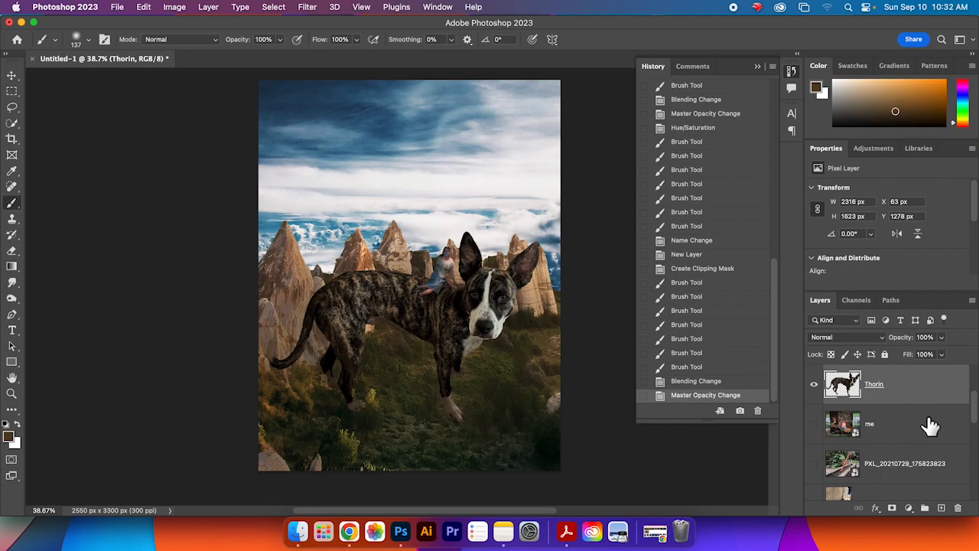
pyautogui.click(931, 424)
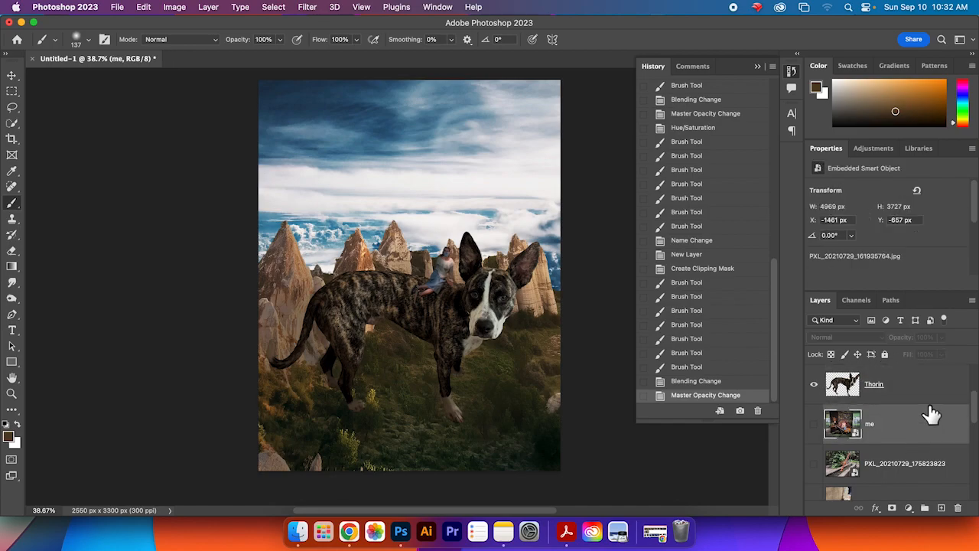
pyautogui.click(942, 508)
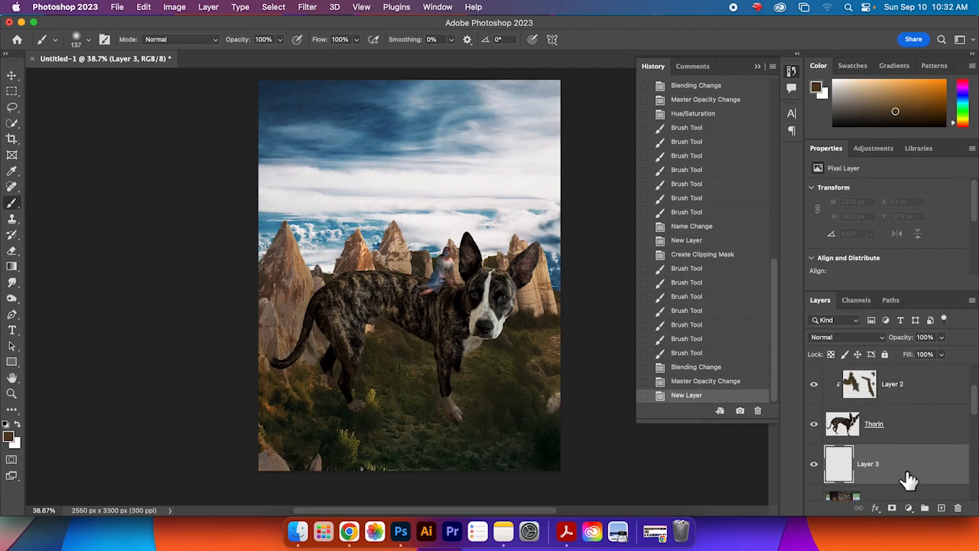
# Step: Pick a dark greyish brown foreground colour for painting the ground shadow
pyautogui.click(861, 116)
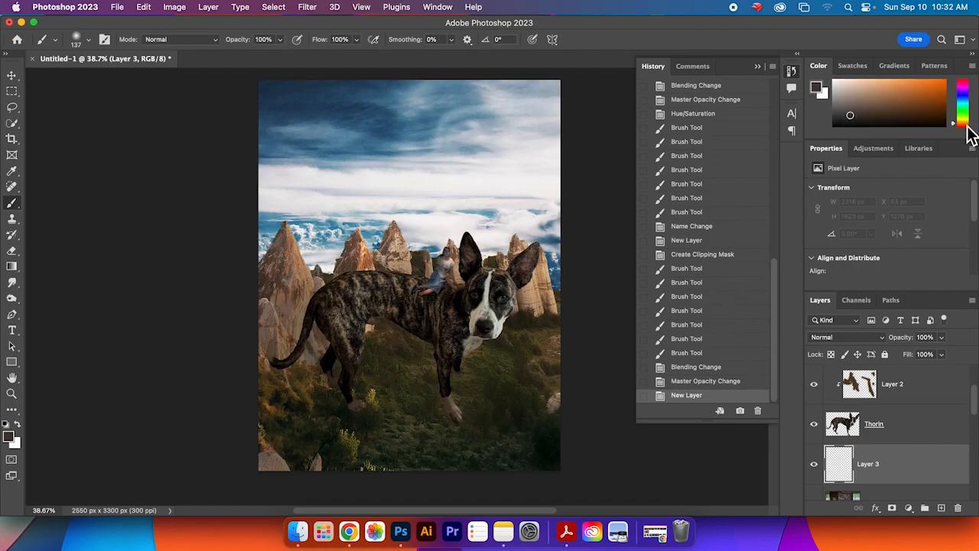
pyautogui.click(967, 125)
pyautogui.click(848, 111)
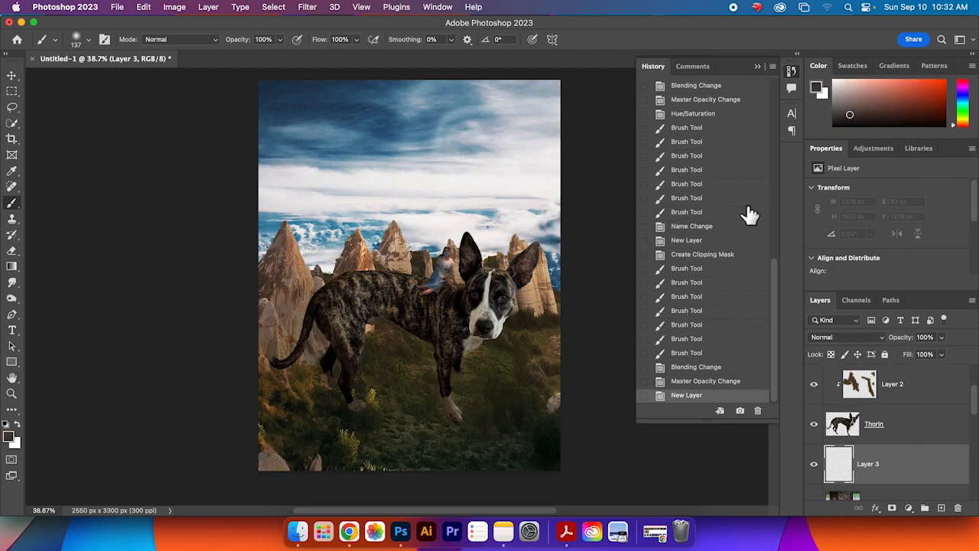
pyautogui.click(90, 45)
pyautogui.click(90, 44)
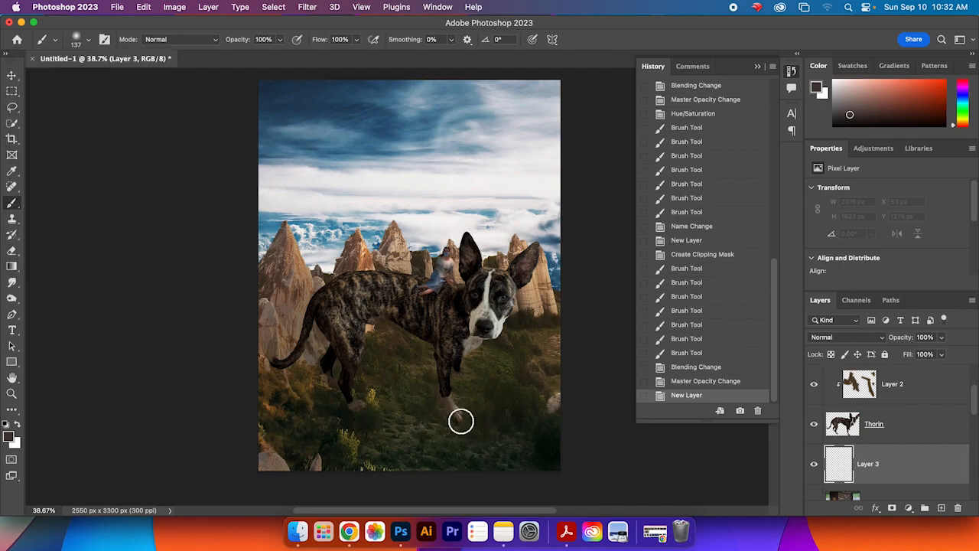
# Step: Paint a shadow band on the ground beneath the dog, undoing the final stroke
pyautogui.moveTo(416, 419); pyautogui.dragTo(271, 414)
pyautogui.moveTo(343, 398); pyautogui.dragTo(247, 396)
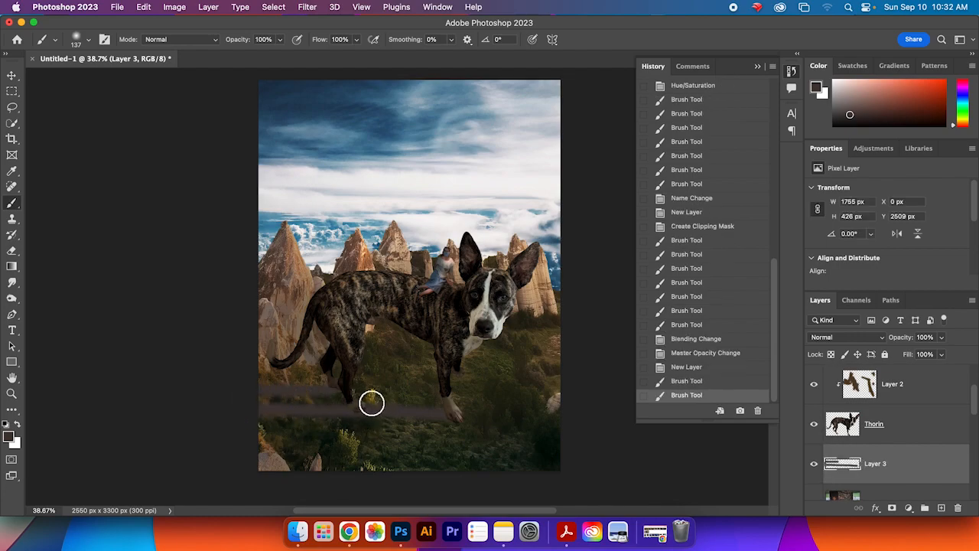
pyautogui.moveTo(390, 405)
pyautogui.mouseDown()
pyautogui.moveTo(455, 402)
pyautogui.moveTo(458, 387)
pyautogui.moveTo(363, 401)
pyautogui.mouseUp()
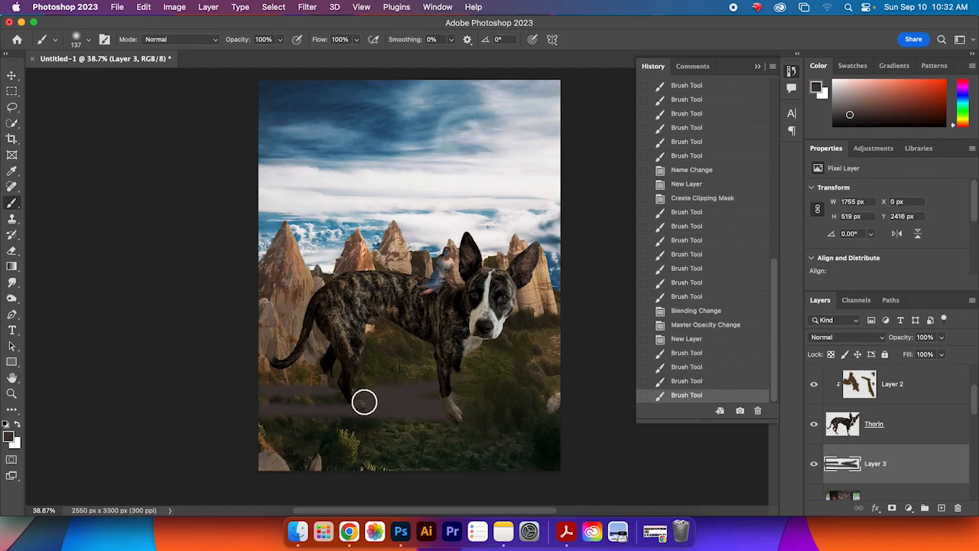
pyautogui.moveTo(444, 403)
pyautogui.mouseDown()
pyautogui.moveTo(297, 408)
pyautogui.moveTo(332, 407)
pyautogui.moveTo(312, 406)
pyautogui.mouseUp()
pyautogui.moveTo(472, 390)
pyautogui.mouseDown()
pyautogui.moveTo(453, 410)
pyautogui.moveTo(466, 419)
pyautogui.moveTo(413, 432)
pyautogui.moveTo(485, 431)
pyautogui.moveTo(426, 421)
pyautogui.moveTo(457, 441)
pyautogui.moveTo(495, 437)
pyautogui.moveTo(456, 400)
pyautogui.mouseUp()
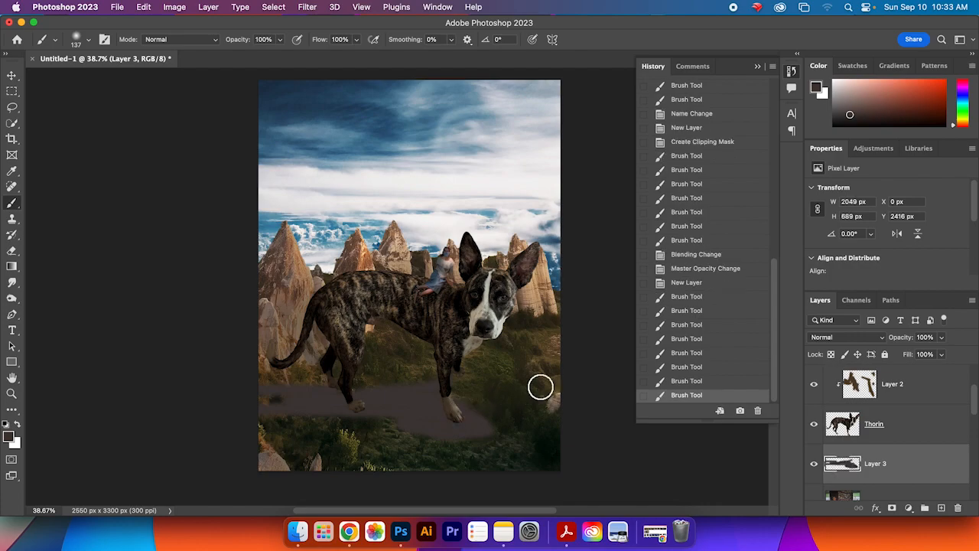
pyautogui.press('super+z')
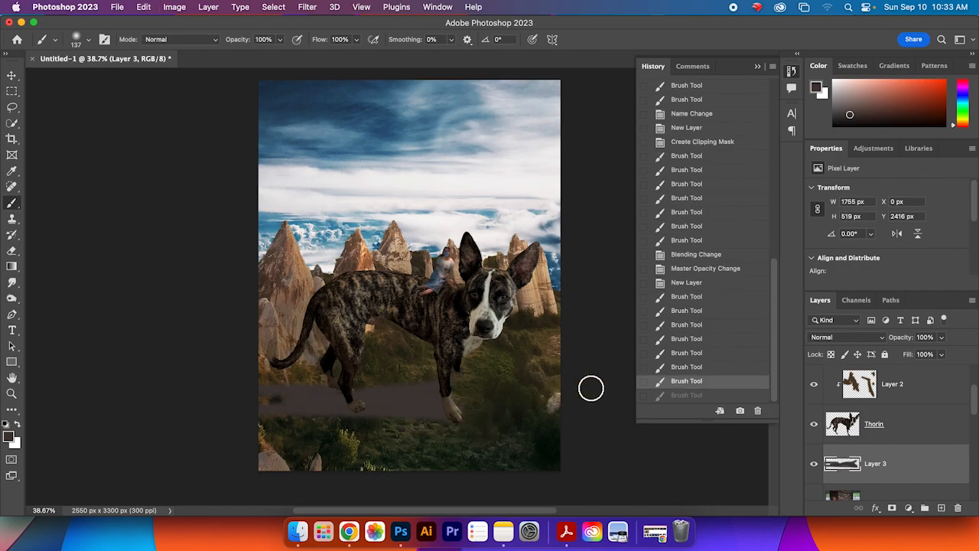
# Step: Set the ground-shadow layer to Multiply blend mode at 63% opacity
pyautogui.click(863, 337)
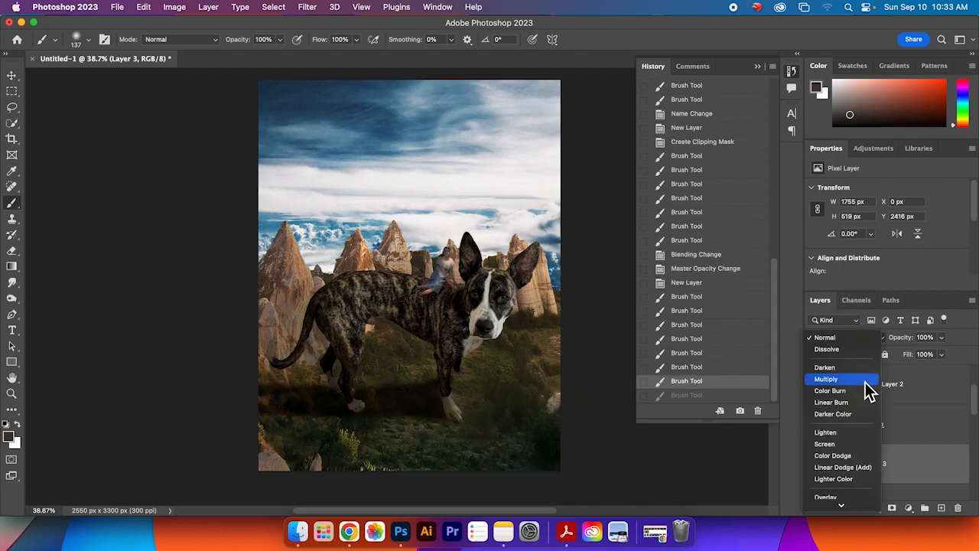
pyautogui.click(866, 381)
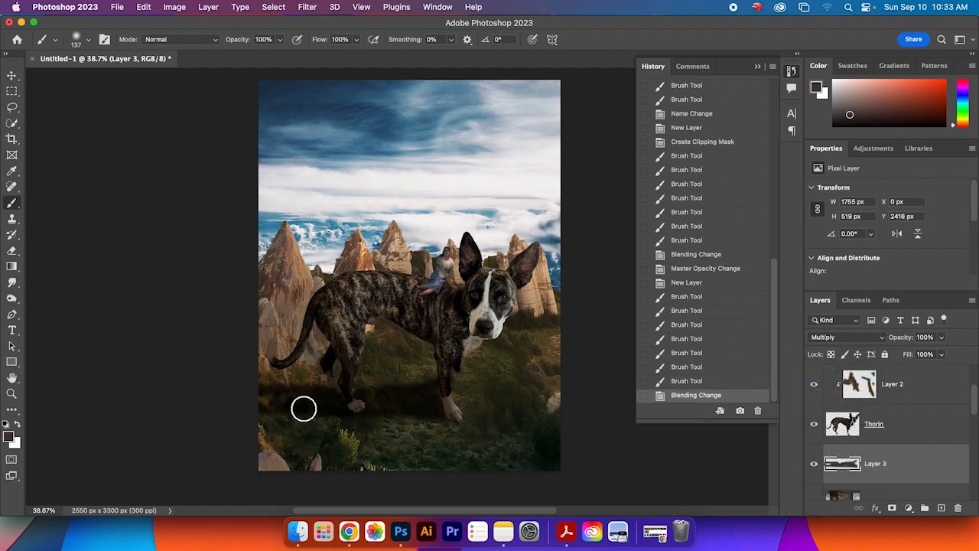
pyautogui.moveTo(328, 409)
pyautogui.mouseDown()
pyautogui.moveTo(368, 398)
pyautogui.moveTo(360, 397)
pyautogui.moveTo(444, 398)
pyautogui.mouseUp()
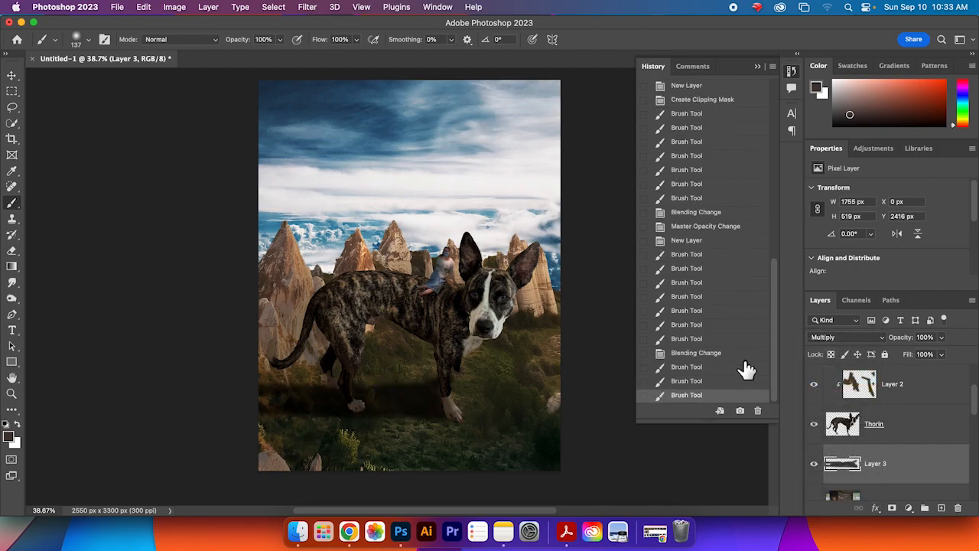
pyautogui.click(941, 338)
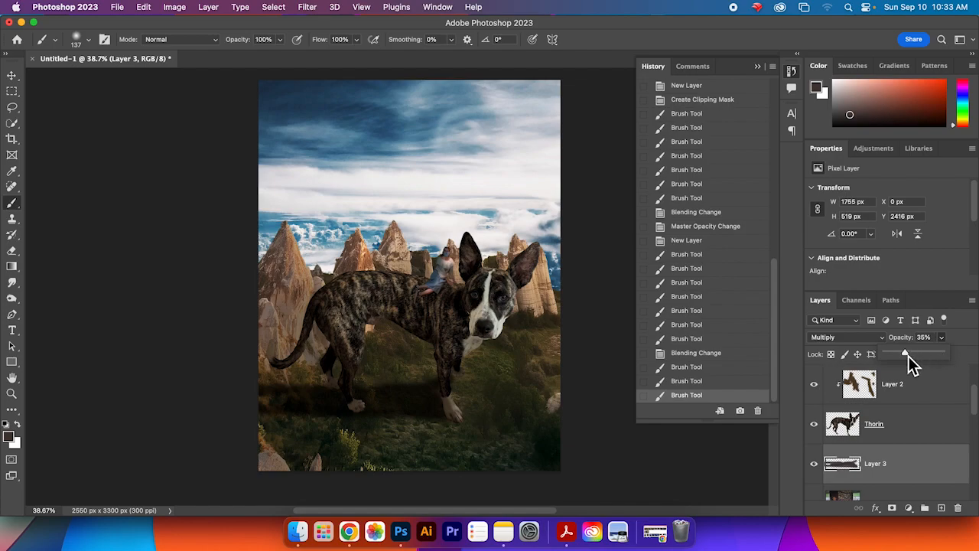
pyautogui.moveTo(927, 356); pyautogui.dragTo(929, 356)
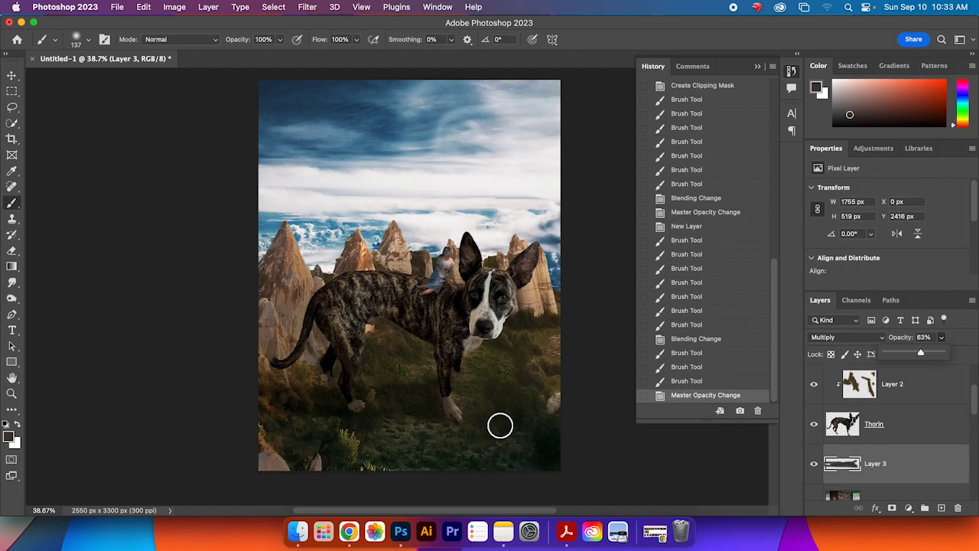
# Step: Paint more ground shadow beneath the dog's body and toward the lower left
pyautogui.click(343, 397)
pyautogui.moveTo(285, 378)
pyautogui.mouseDown()
pyautogui.moveTo(284, 389)
pyautogui.moveTo(463, 406)
pyautogui.mouseUp()
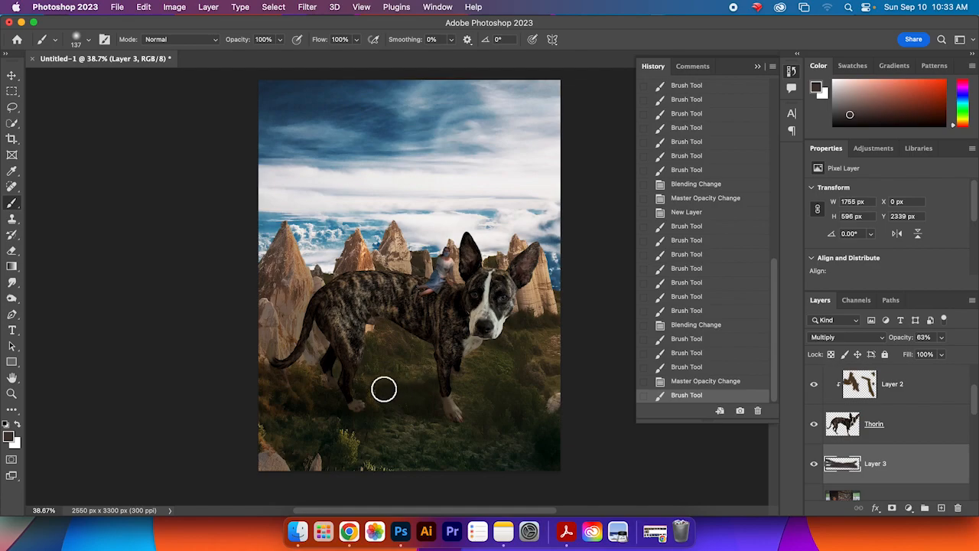
pyautogui.moveTo(322, 376); pyautogui.dragTo(267, 347)
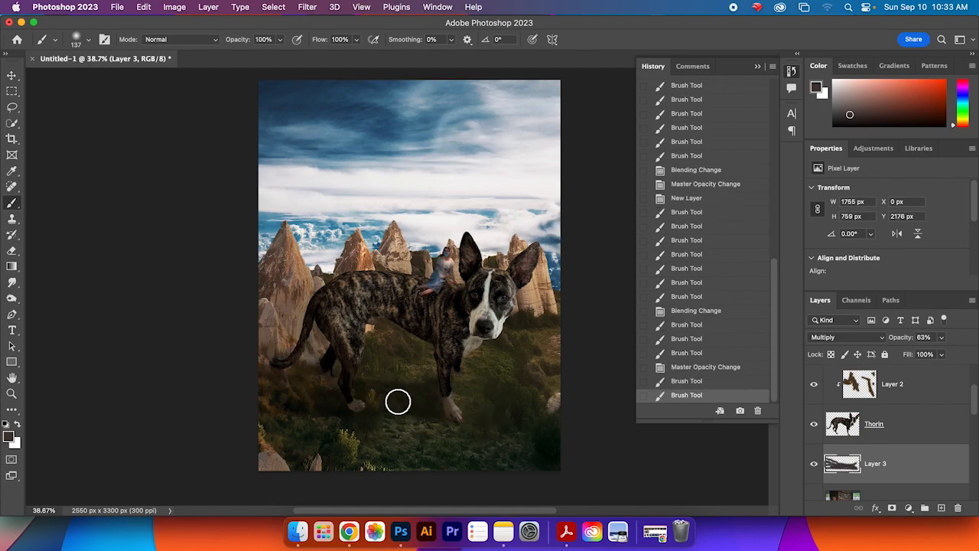
pyautogui.moveTo(328, 376); pyautogui.dragTo(250, 344)
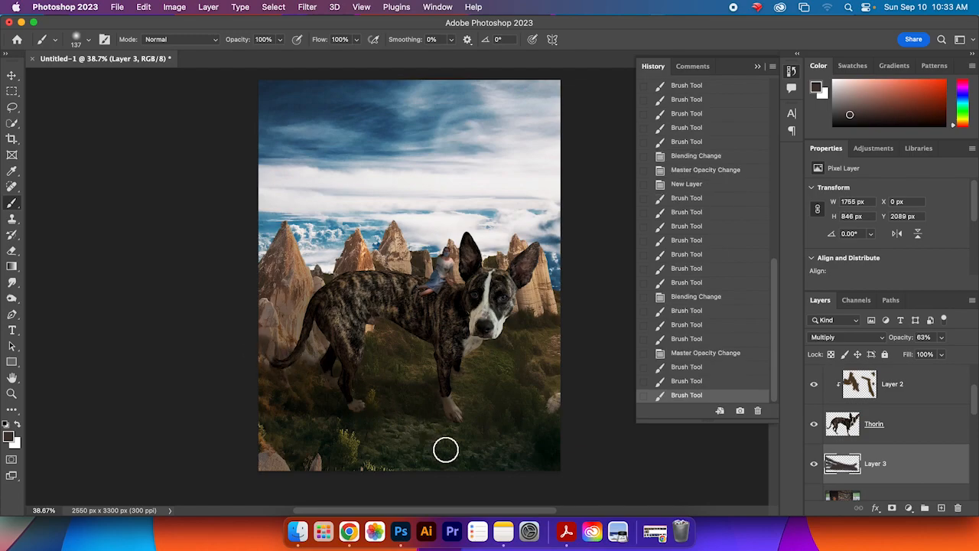
# Step: Erase part of the shadow's lower-left area and repaint shadow under the dog's legs
pyautogui.press('e')
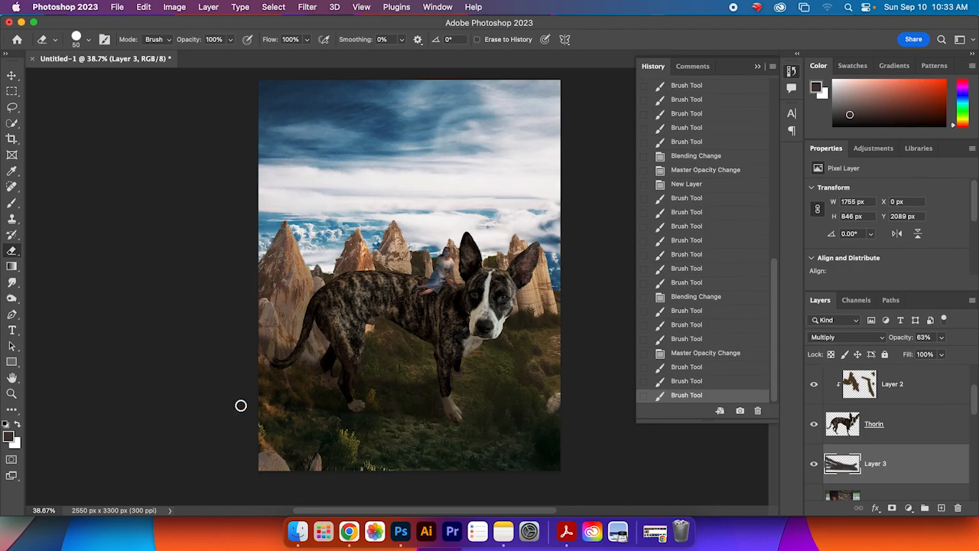
pyautogui.moveTo(233, 401); pyautogui.dragTo(344, 426)
pyautogui.press('b')
pyautogui.moveTo(291, 402); pyautogui.dragTo(474, 426)
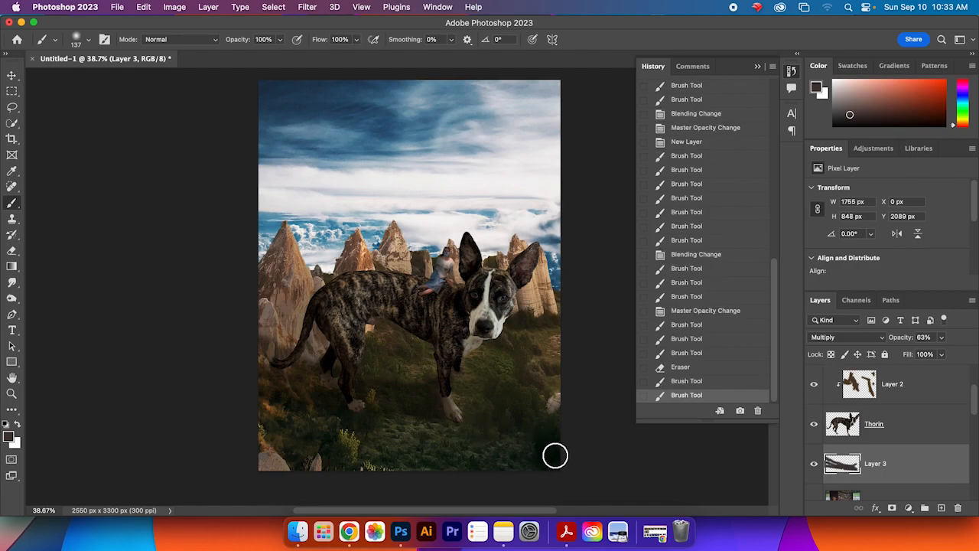
pyautogui.moveTo(461, 378); pyautogui.dragTo(358, 374)
pyautogui.click(461, 378)
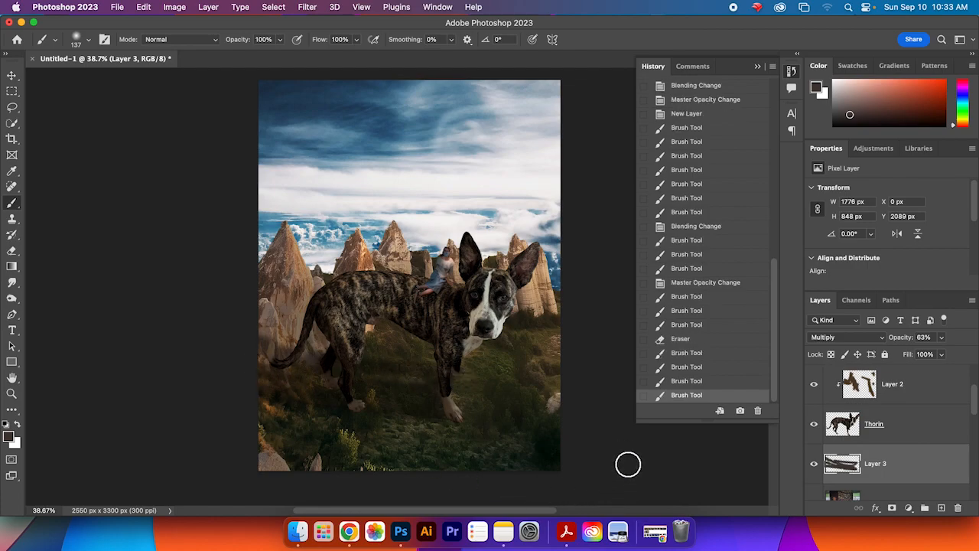
pyautogui.scroll(1, 975, 394)
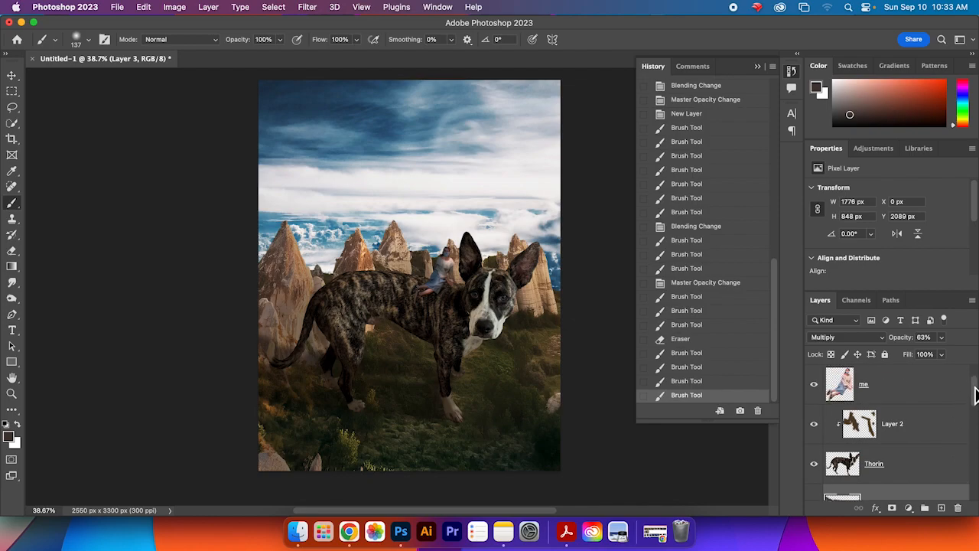
# Step: Create a new layer and move it directly beneath the "me" rider layer
pyautogui.click(947, 436)
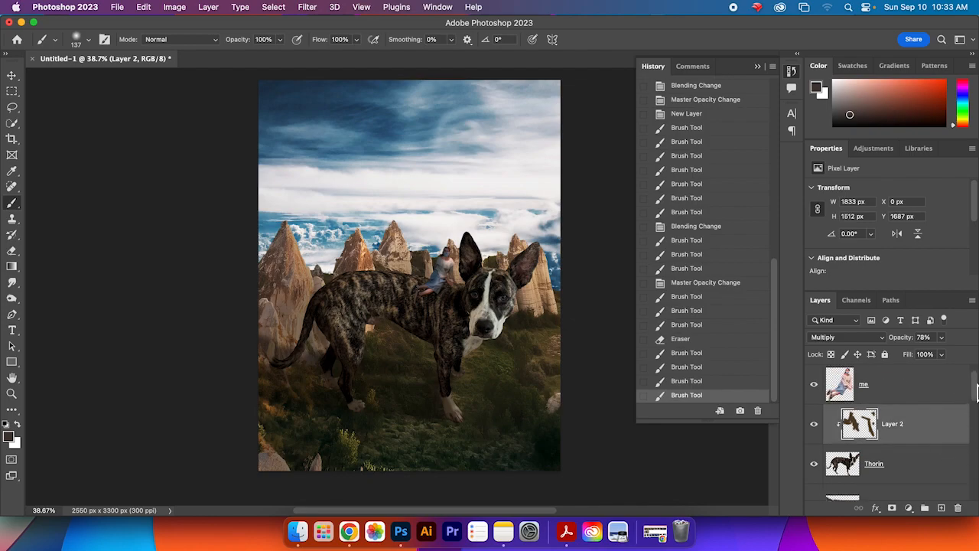
pyautogui.scroll(1, 976, 391)
pyautogui.click(918, 437)
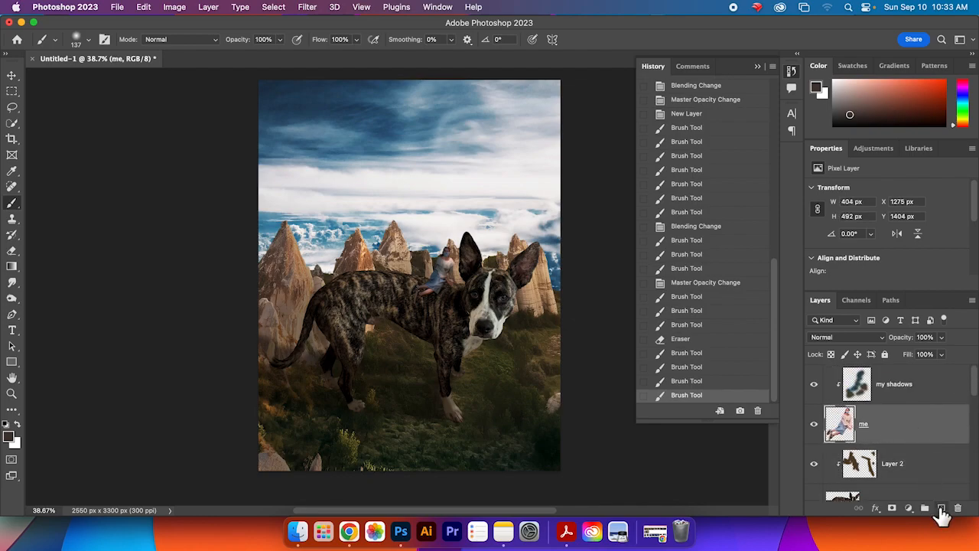
pyautogui.click(941, 507)
pyautogui.moveTo(912, 431); pyautogui.dragTo(910, 474)
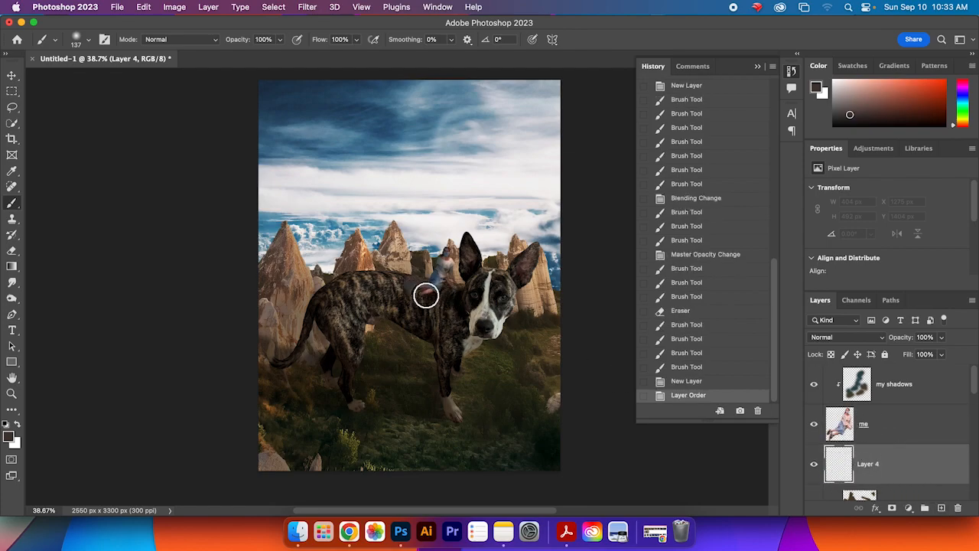
# Step: Paint a small shadow under the rider on the new layer and erase part of it
pyautogui.moveTo(446, 292)
pyautogui.mouseDown()
pyautogui.moveTo(406, 287)
pyautogui.moveTo(444, 286)
pyautogui.mouseUp()
pyautogui.press('e')
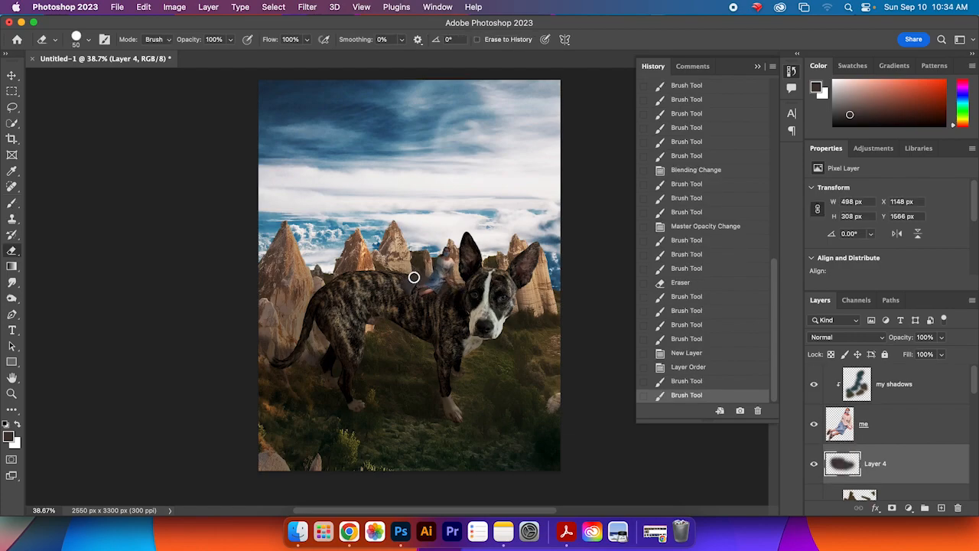
pyautogui.click(407, 286)
pyautogui.click(408, 282)
# Step: Set the new layer to Multiply blend mode and touch up the rider's shadow with brush and eraser
pyautogui.click(877, 341)
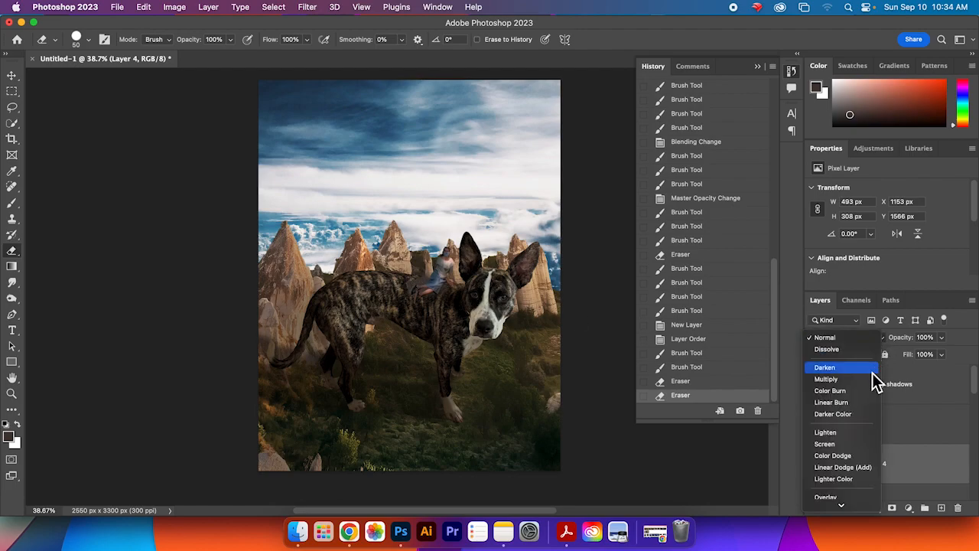
pyautogui.click(872, 376)
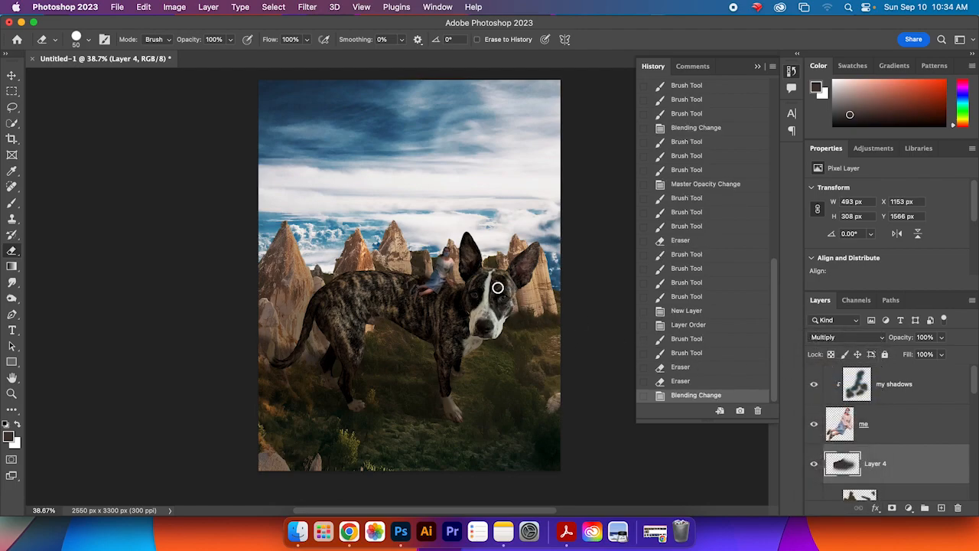
pyautogui.click(415, 283)
pyautogui.click(419, 282)
pyautogui.press('b')
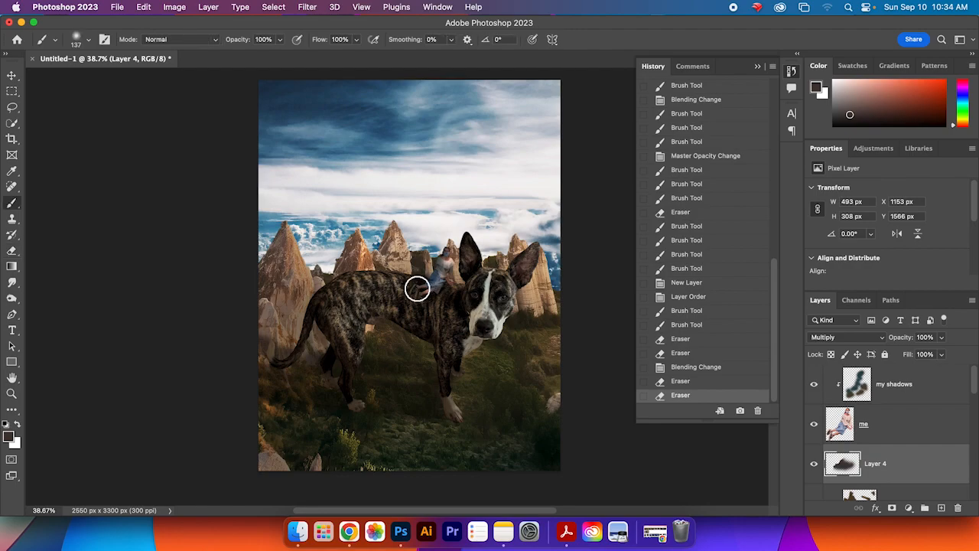
pyautogui.click(416, 292)
pyautogui.click(454, 304)
pyautogui.press('e')
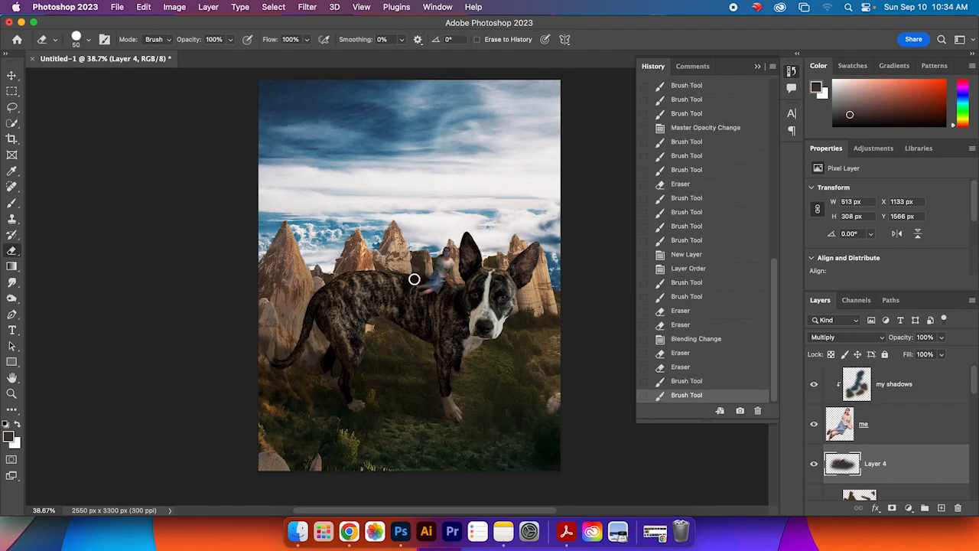
pyautogui.click(415, 273)
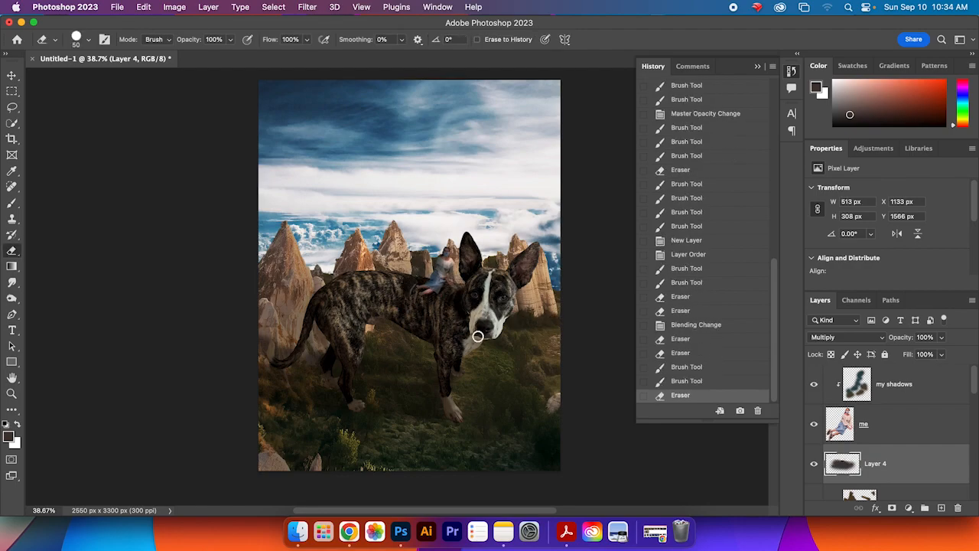
pyautogui.click(432, 277)
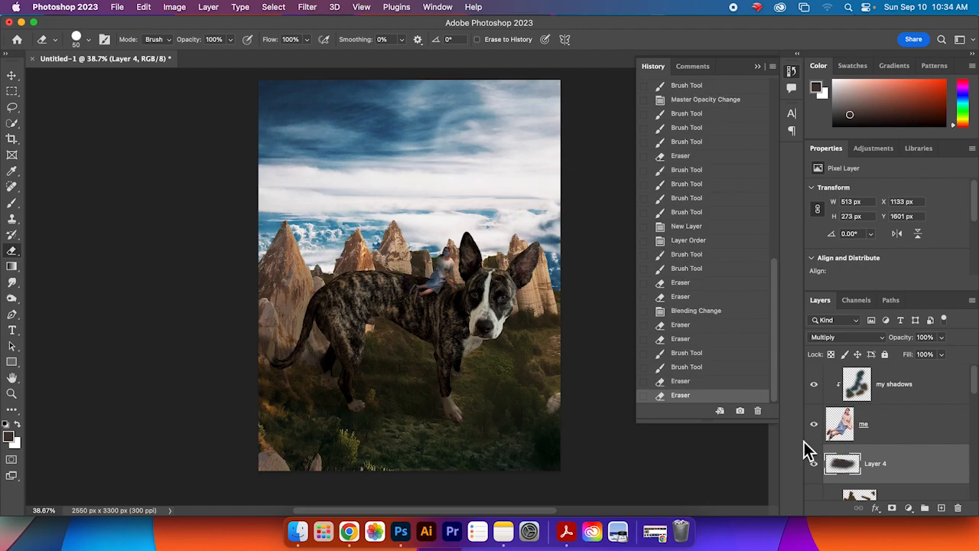
# Step: Make the rider-shadow layer a clipping mask onto Layer 2 below it
pyautogui.scroll(-2, 892, 465)
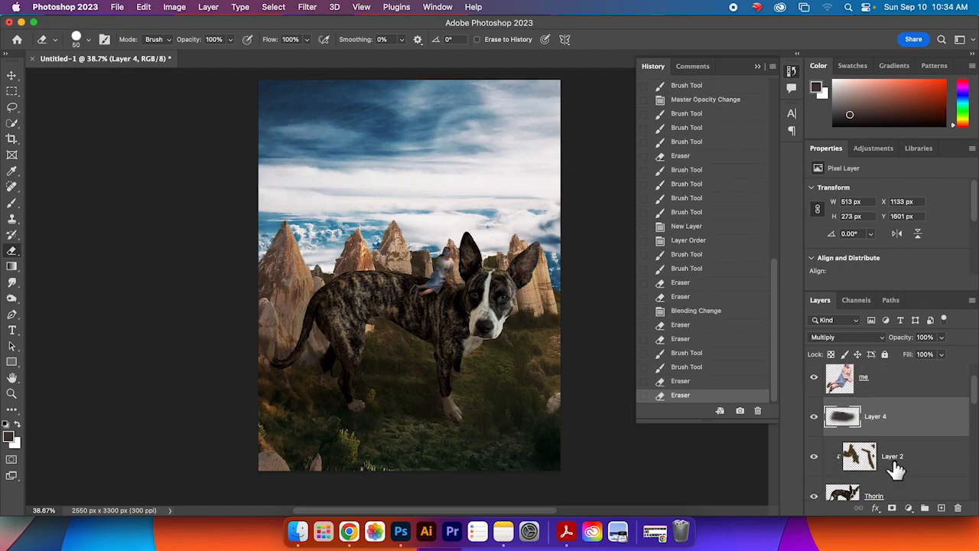
pyautogui.rightClick(915, 417)
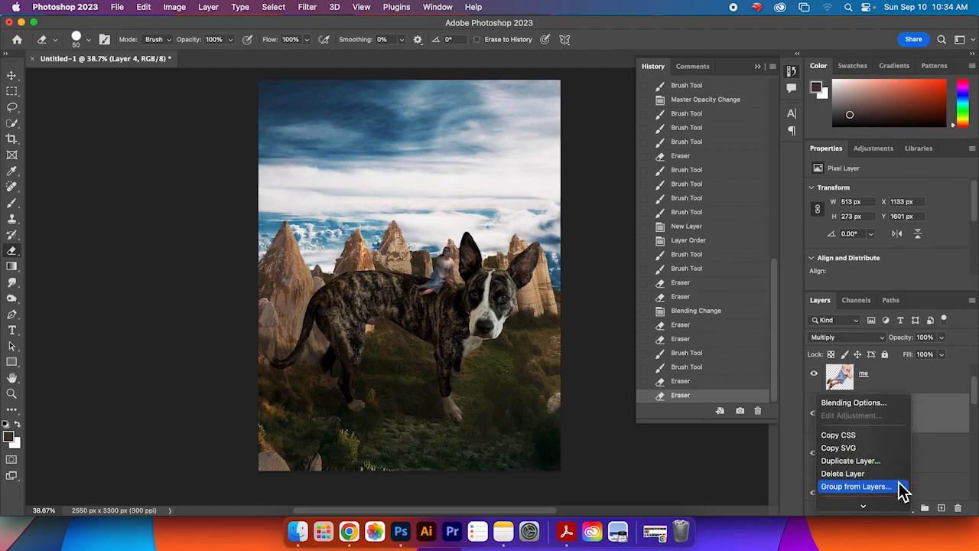
pyautogui.scroll(-5, 896, 477)
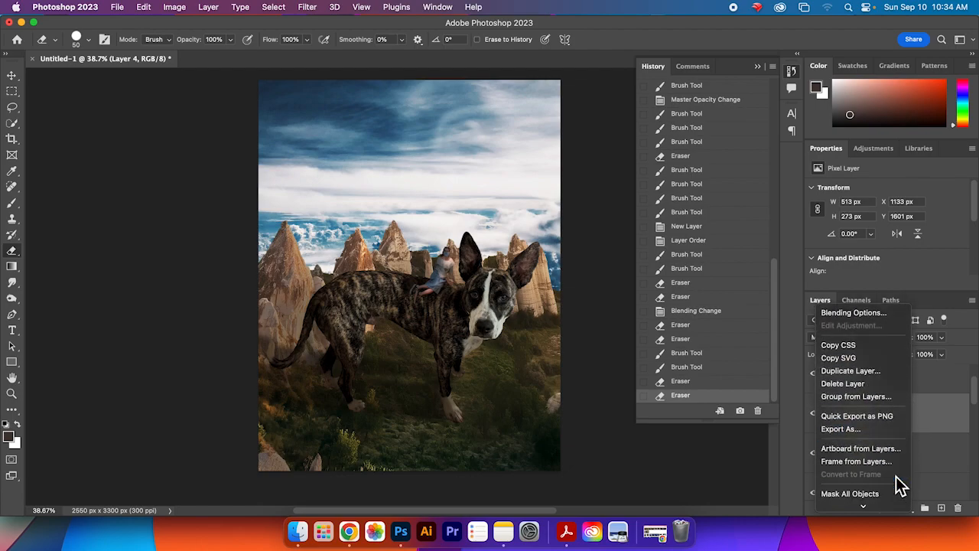
pyautogui.scroll(-5, 896, 476)
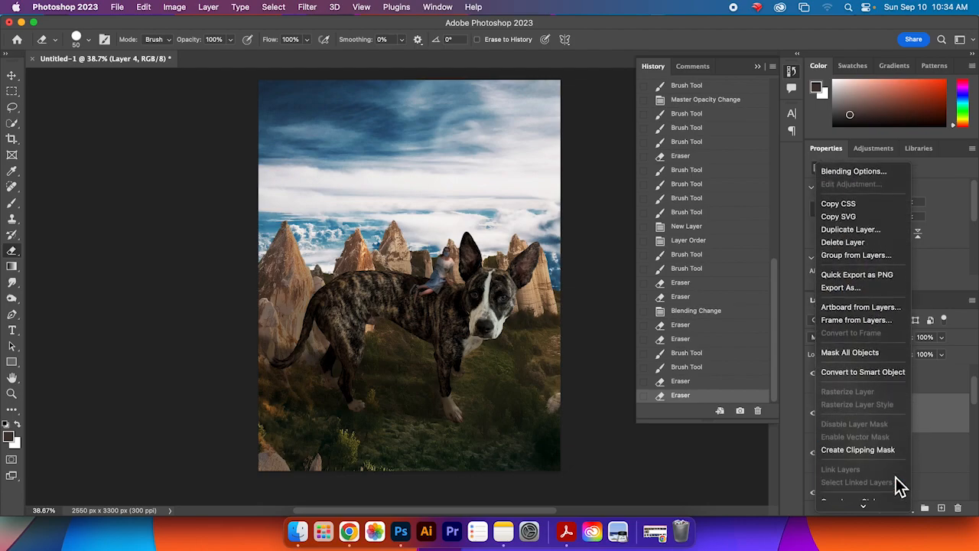
pyautogui.click(895, 439)
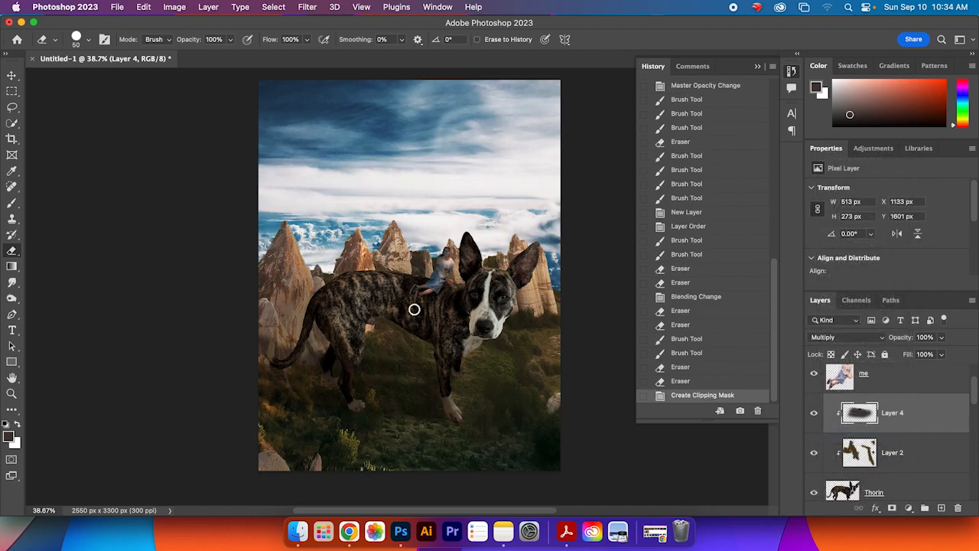
# Step: Repaint and erase the clipped rider shadow on the dog's back, undoing one long stroke
pyautogui.press('b')
pyautogui.moveTo(420, 286)
pyautogui.mouseDown()
pyautogui.moveTo(405, 278)
pyautogui.moveTo(417, 280)
pyautogui.mouseUp()
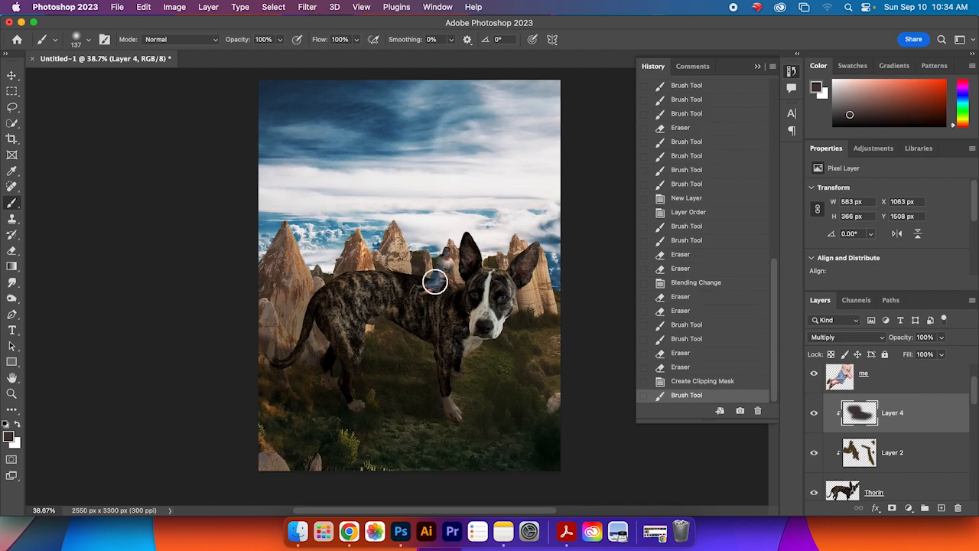
pyautogui.press('e')
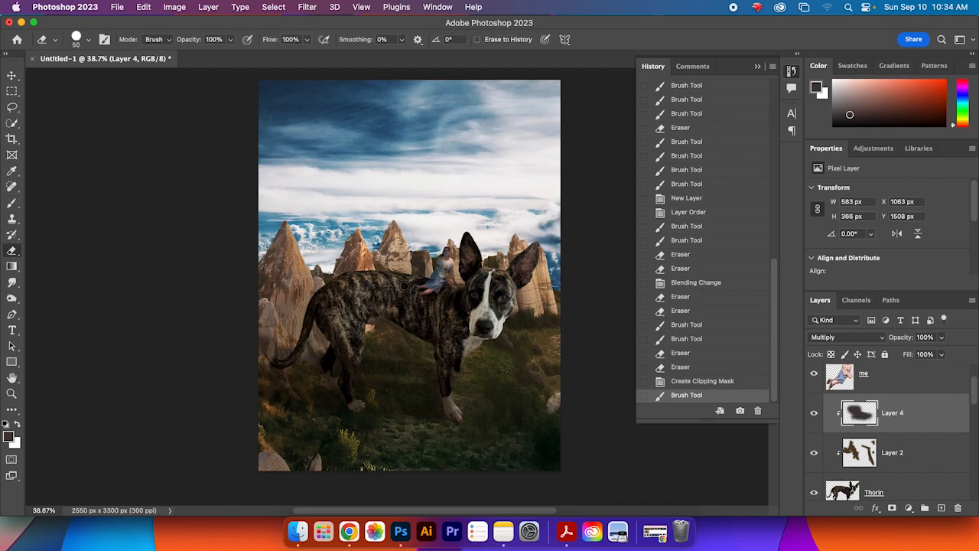
pyautogui.moveTo(401, 305)
pyautogui.mouseDown()
pyautogui.moveTo(437, 286)
pyautogui.moveTo(429, 273)
pyautogui.mouseUp()
pyautogui.press('b')
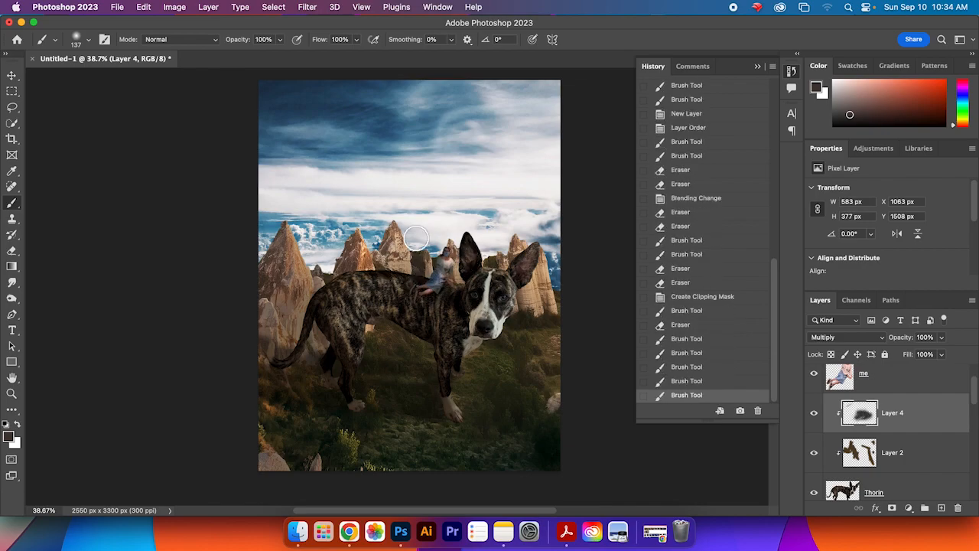
pyautogui.moveTo(413, 239)
pyautogui.mouseDown()
pyautogui.moveTo(391, 288)
pyautogui.moveTo(405, 334)
pyautogui.mouseUp()
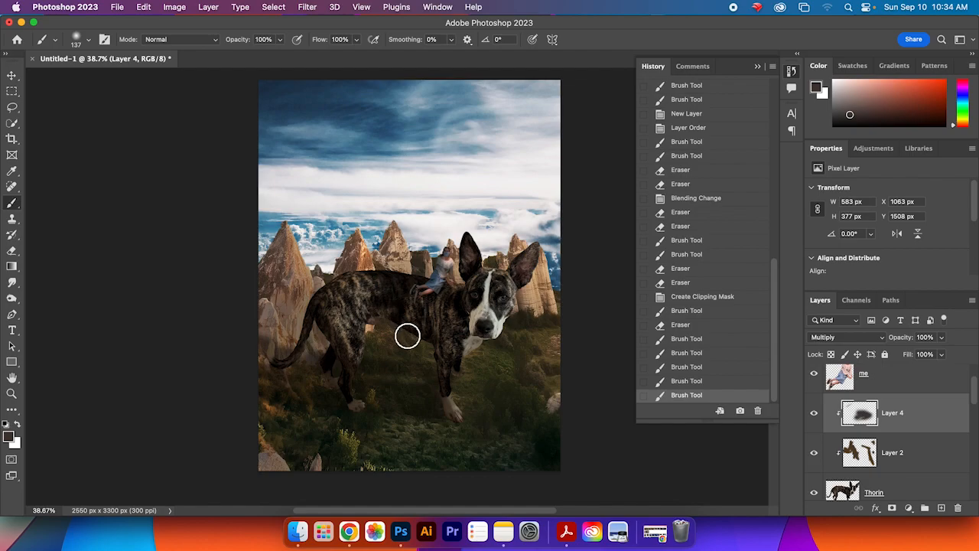
pyautogui.press('super+z')
pyautogui.moveTo(426, 265); pyautogui.dragTo(419, 291)
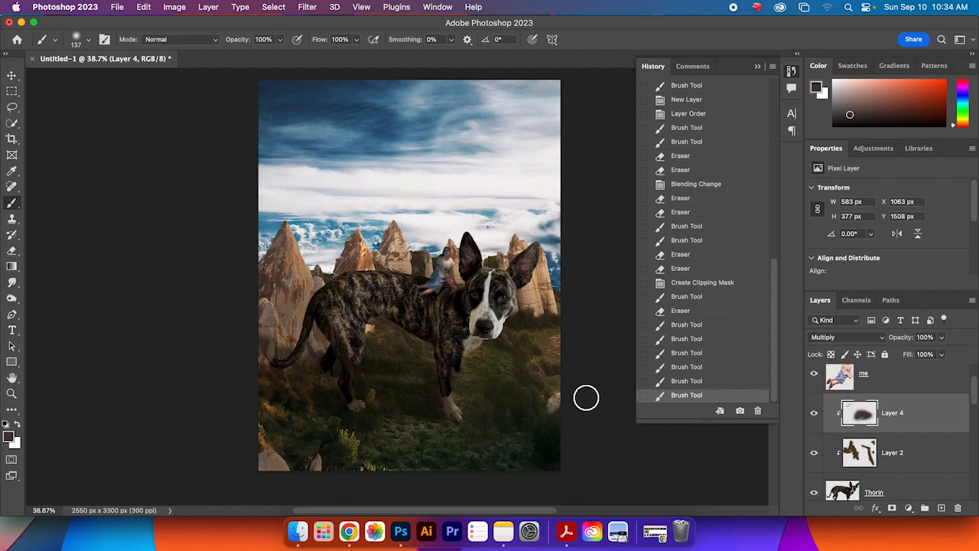
# Step: Select the pexels-stacey-koenitz-r-2559484 cloud layer and move it upward behind the rock spires
pyautogui.scroll(-5, 976, 455)
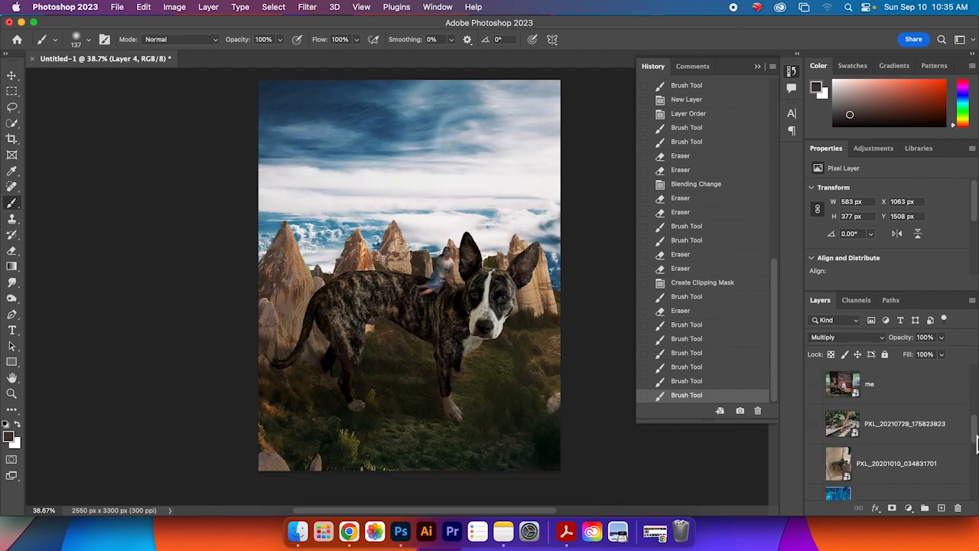
pyautogui.click(903, 425)
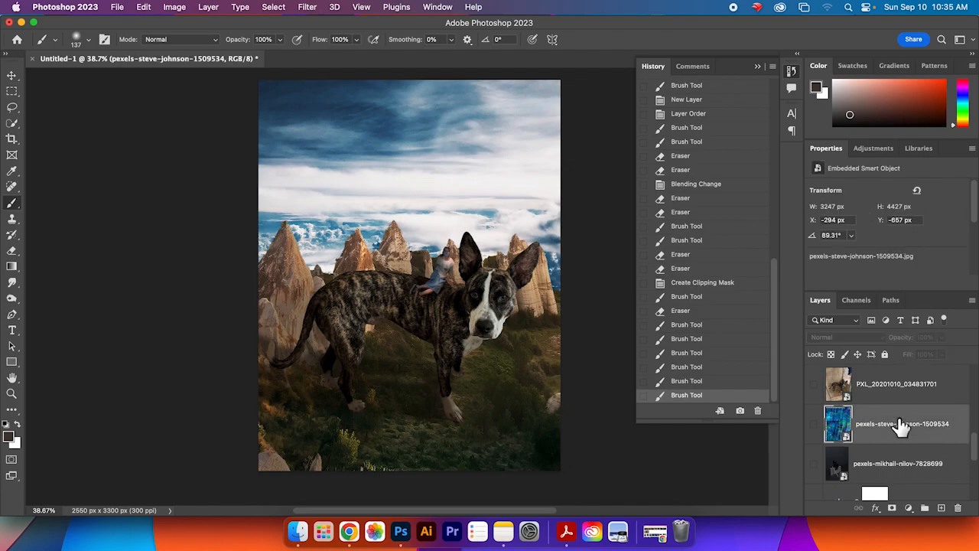
pyautogui.moveTo(976, 451); pyautogui.dragTo(977, 478)
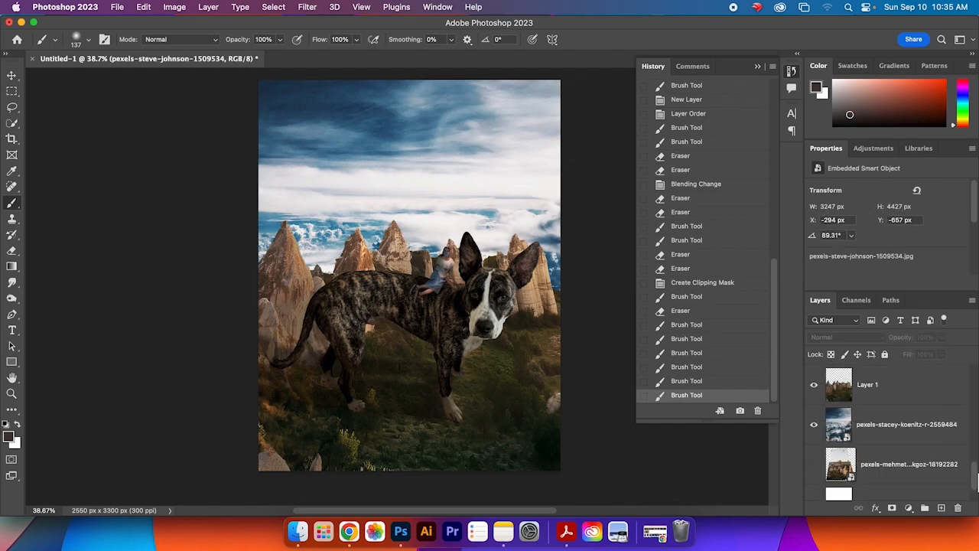
pyautogui.click(912, 426)
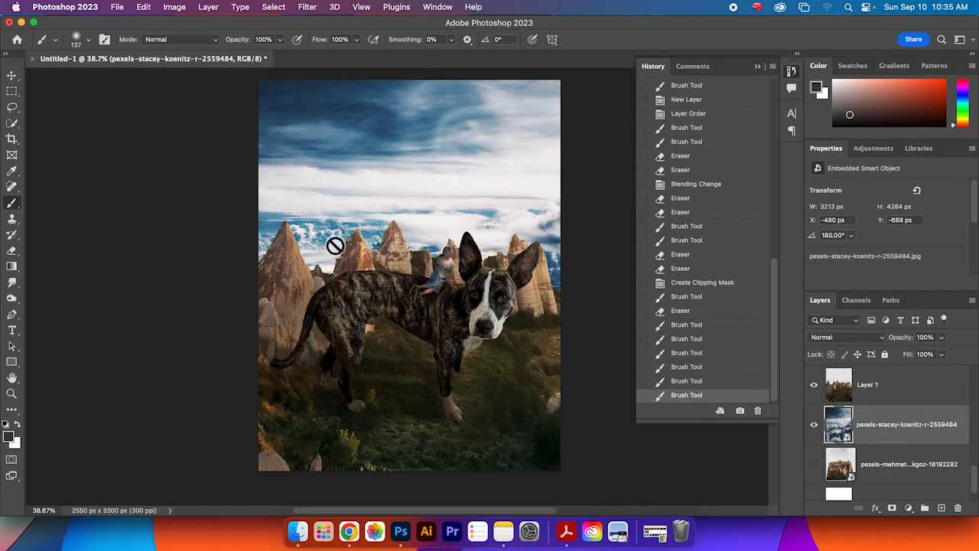
pyautogui.click(12, 76)
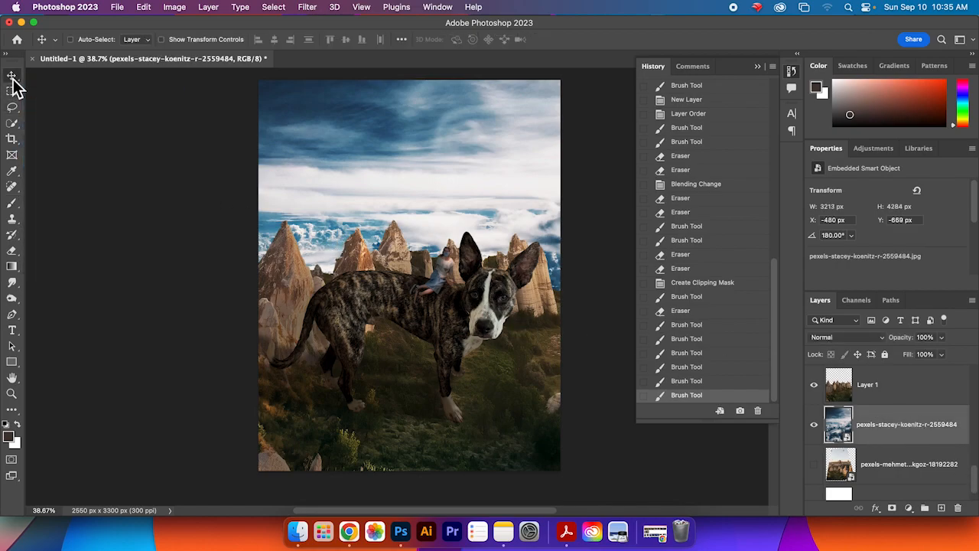
pyautogui.moveTo(334, 225); pyautogui.dragTo(471, 179)
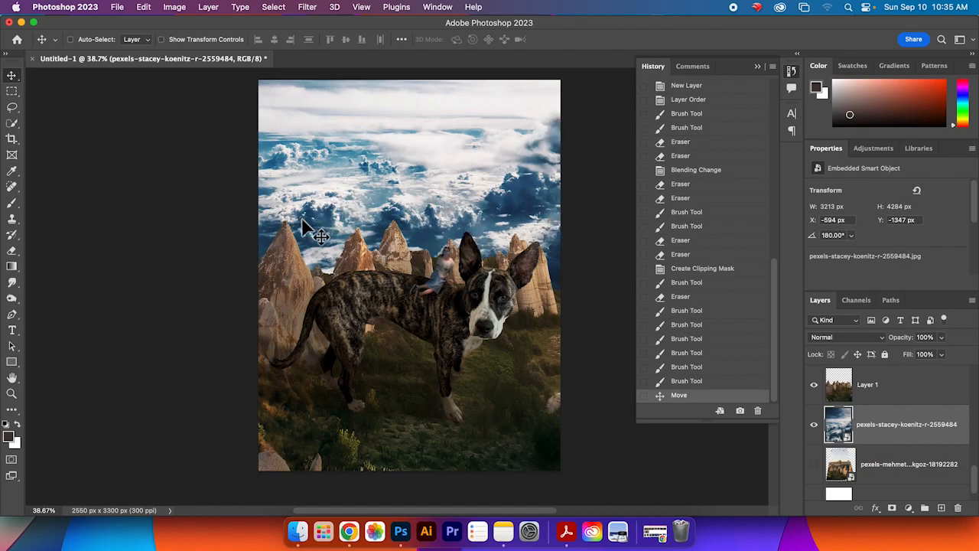
pyautogui.moveTo(403, 183); pyautogui.dragTo(324, 184)
pyautogui.press('super+z')
pyautogui.moveTo(429, 218); pyautogui.dragTo(428, 130)
pyautogui.moveTo(468, 202); pyautogui.dragTo(468, 214)
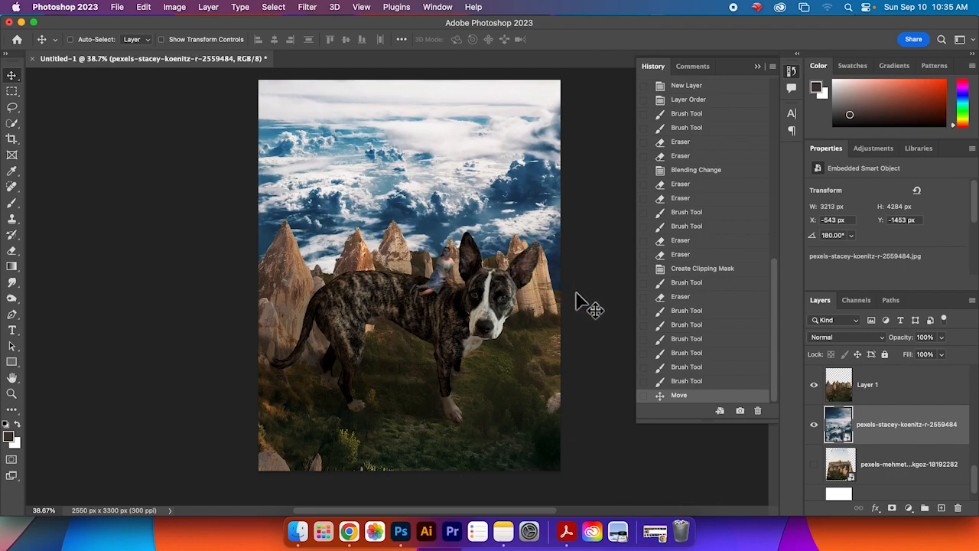
pyautogui.moveTo(505, 184)
pyautogui.mouseDown()
pyautogui.moveTo(505, 205)
pyautogui.moveTo(503, 162)
pyautogui.moveTo(504, 185)
pyautogui.mouseUp()
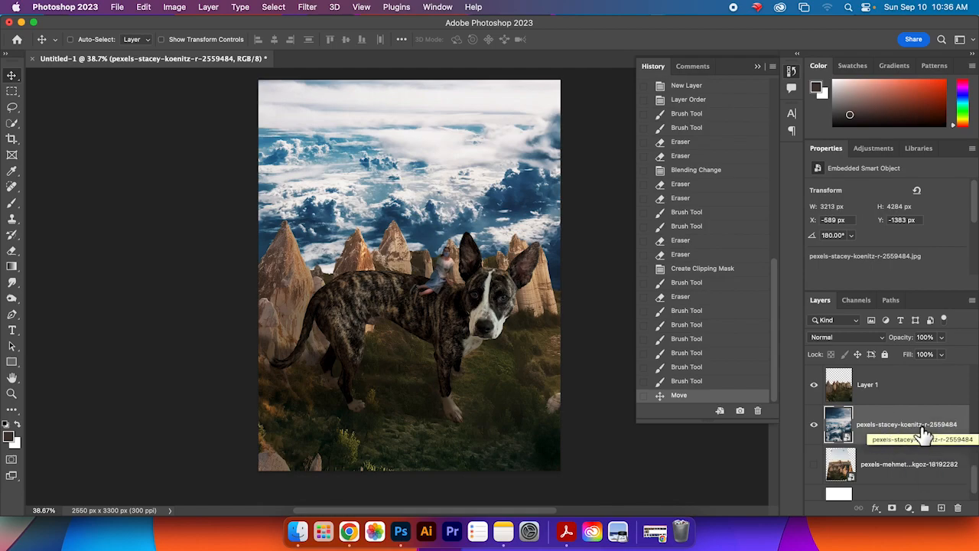
# Step: Add a Hue/Saturation adjustment above the cloud layer, setting Hue +10, Lightness +8 and slightly lower saturation
pyautogui.click(869, 153)
pyautogui.click(907, 196)
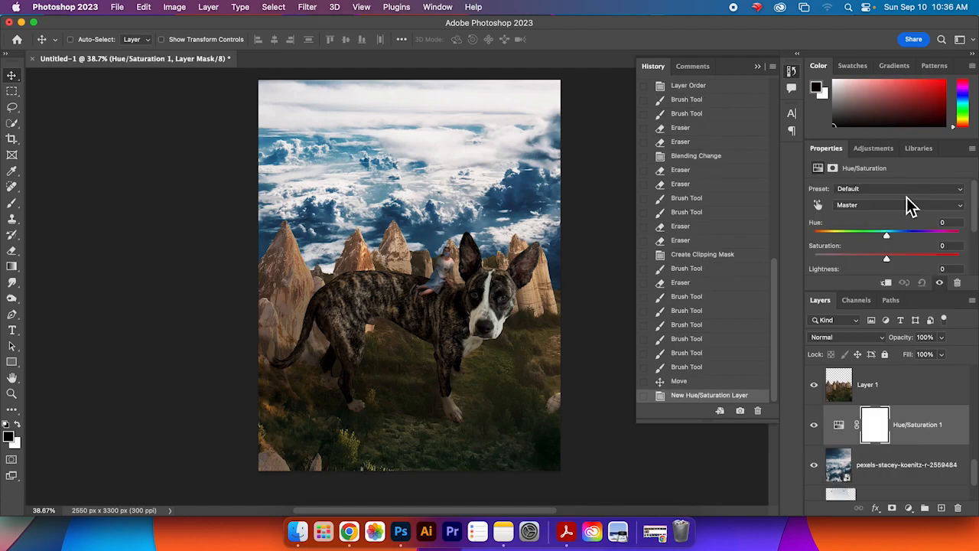
pyautogui.moveTo(892, 239); pyautogui.dragTo(881, 262)
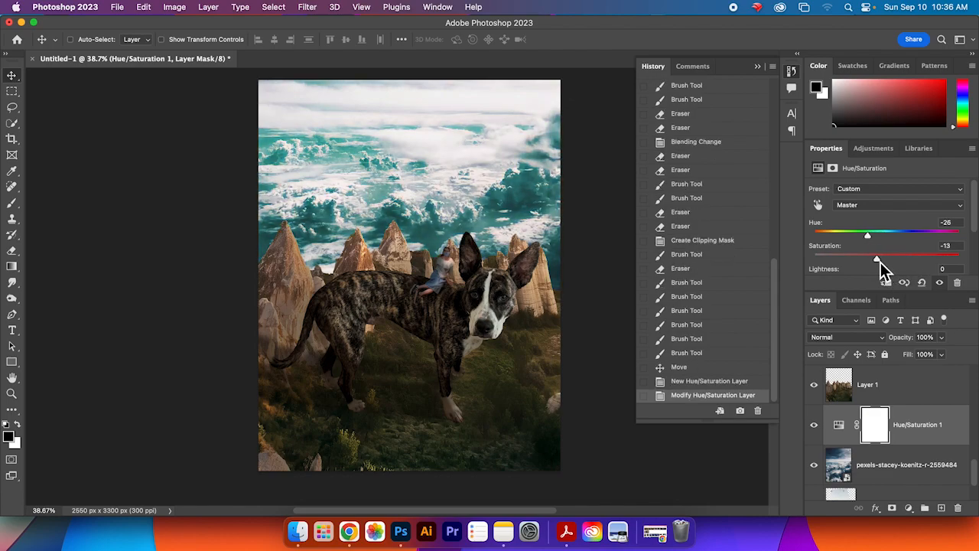
pyautogui.moveTo(870, 238)
pyautogui.mouseDown()
pyautogui.moveTo(812, 239)
pyautogui.moveTo(940, 243)
pyautogui.moveTo(888, 241)
pyautogui.mouseUp()
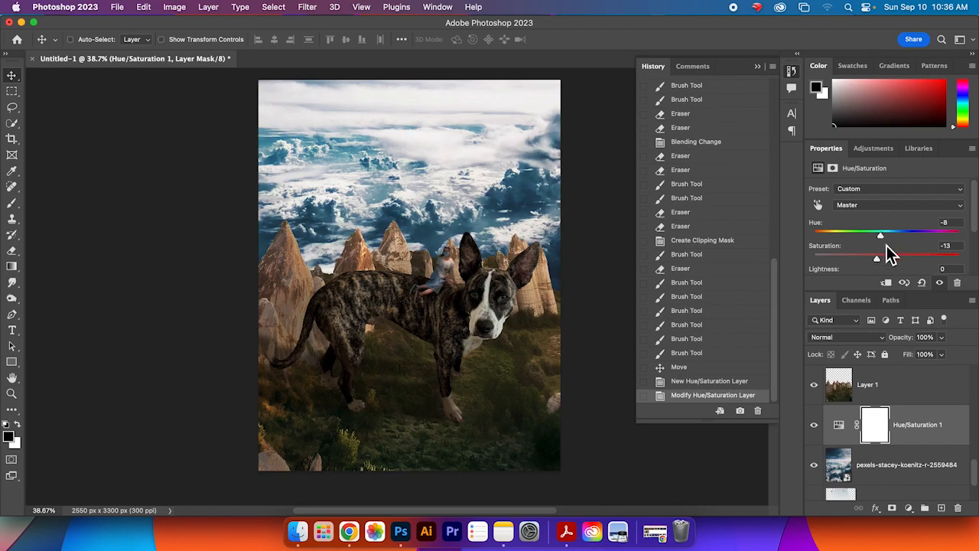
pyautogui.scroll(-1, 890, 260)
pyautogui.scroll(-1, 894, 272)
pyautogui.moveTo(891, 272)
pyautogui.mouseDown()
pyautogui.moveTo(870, 274)
pyautogui.moveTo(895, 274)
pyautogui.mouseUp()
pyautogui.moveTo(880, 223); pyautogui.dragTo(902, 228)
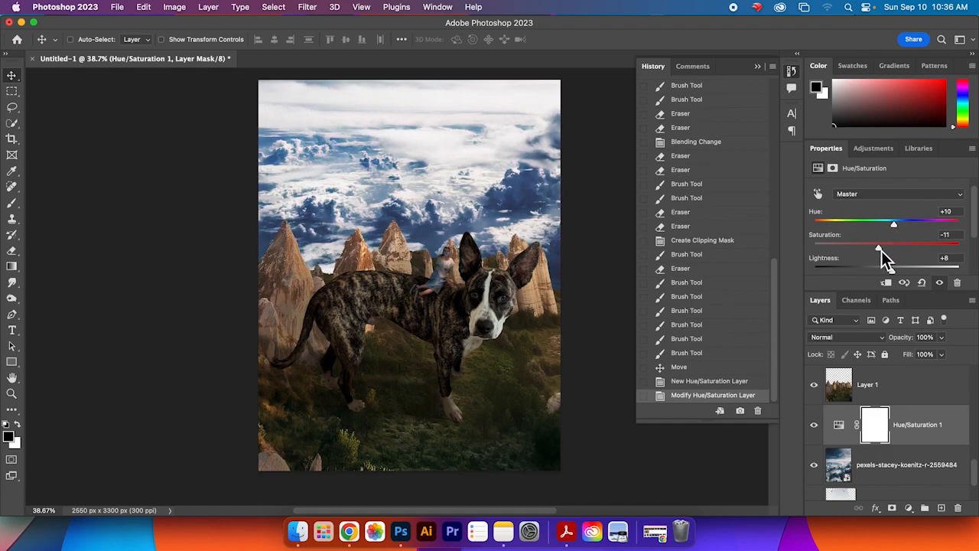
pyautogui.moveTo(904, 251); pyautogui.dragTo(917, 251)
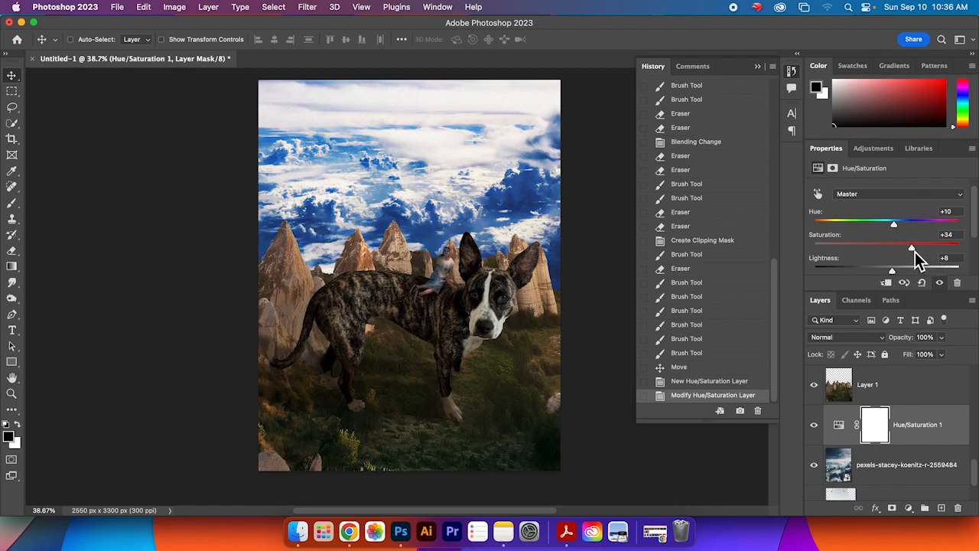
# Step: Select Layer 1 and add a second Hue/Saturation adjustment layer above it
pyautogui.click(915, 391)
pyautogui.scroll(2, 917, 404)
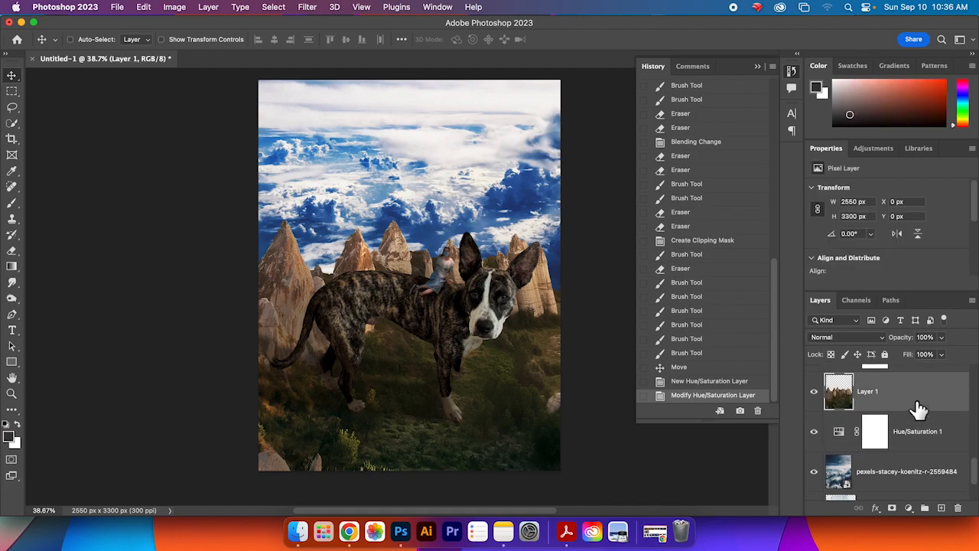
pyautogui.click(920, 404)
pyautogui.click(907, 425)
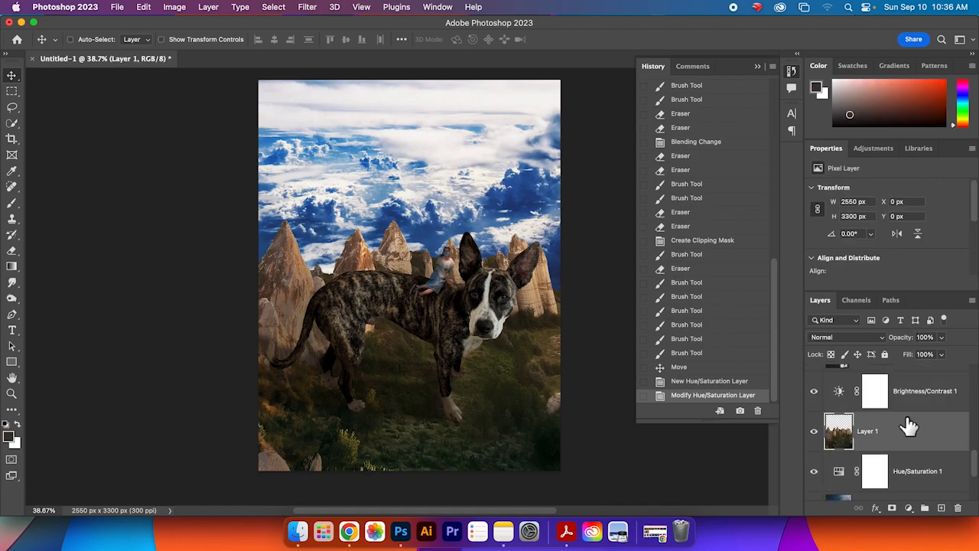
pyautogui.click(876, 148)
pyautogui.click(873, 192)
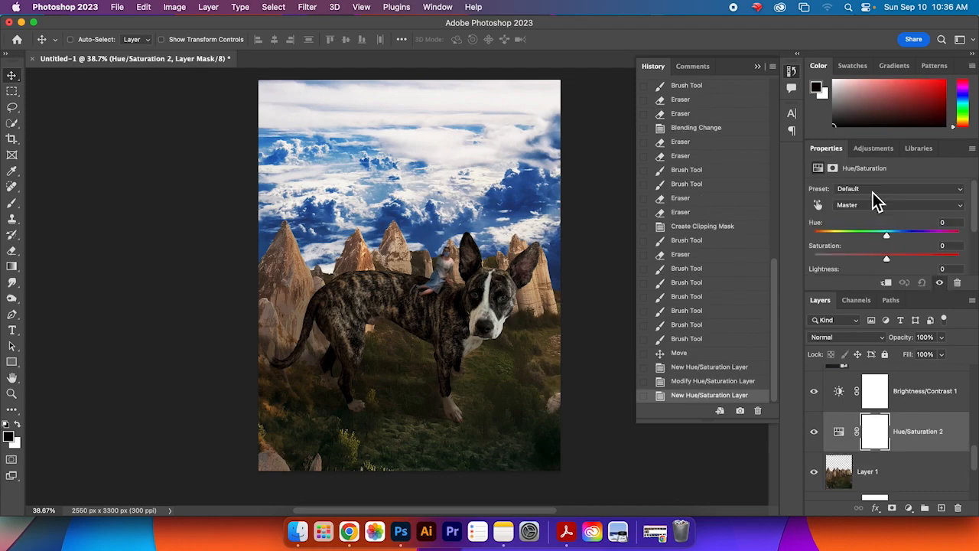
# Step: Shift the Hue of the second Hue/Saturation adjustment to -29
pyautogui.moveTo(892, 238)
pyautogui.mouseDown()
pyautogui.moveTo(878, 239)
pyautogui.moveTo(892, 239)
pyautogui.mouseUp()
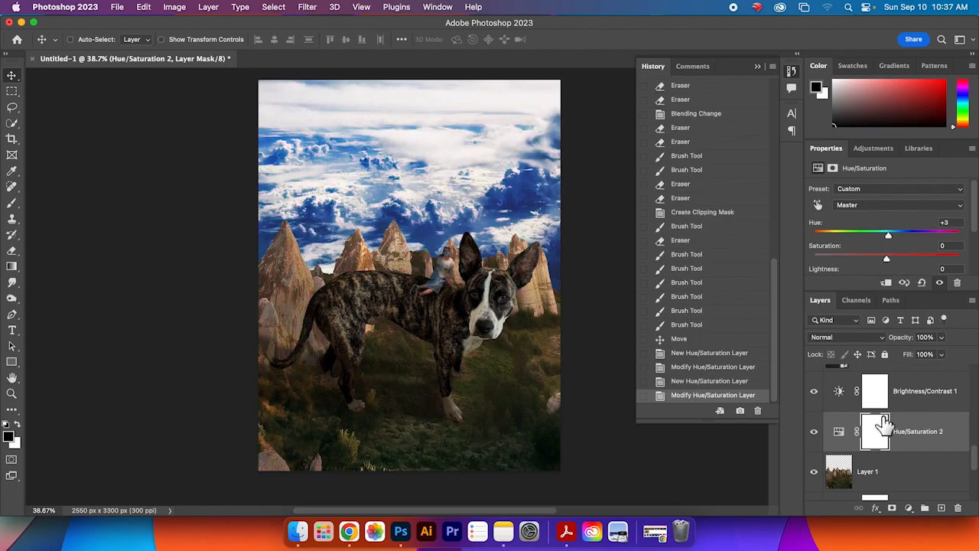
pyautogui.scroll(-3, 975, 459)
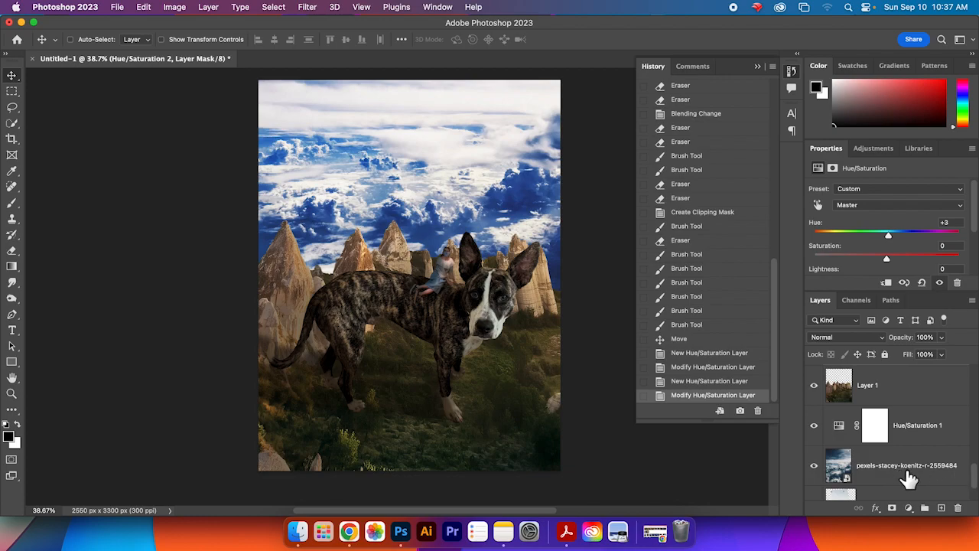
pyautogui.scroll(3, 976, 476)
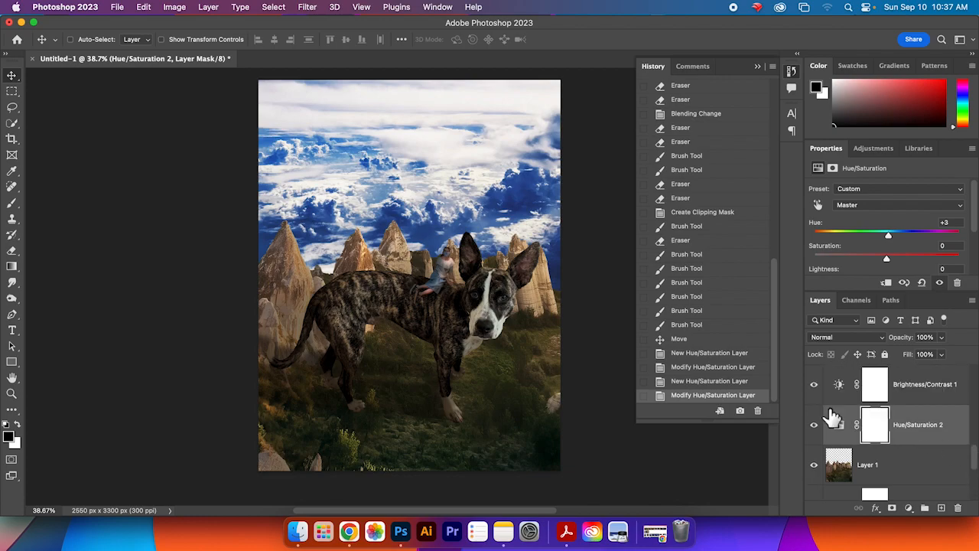
pyautogui.moveTo(889, 235); pyautogui.dragTo(867, 237)
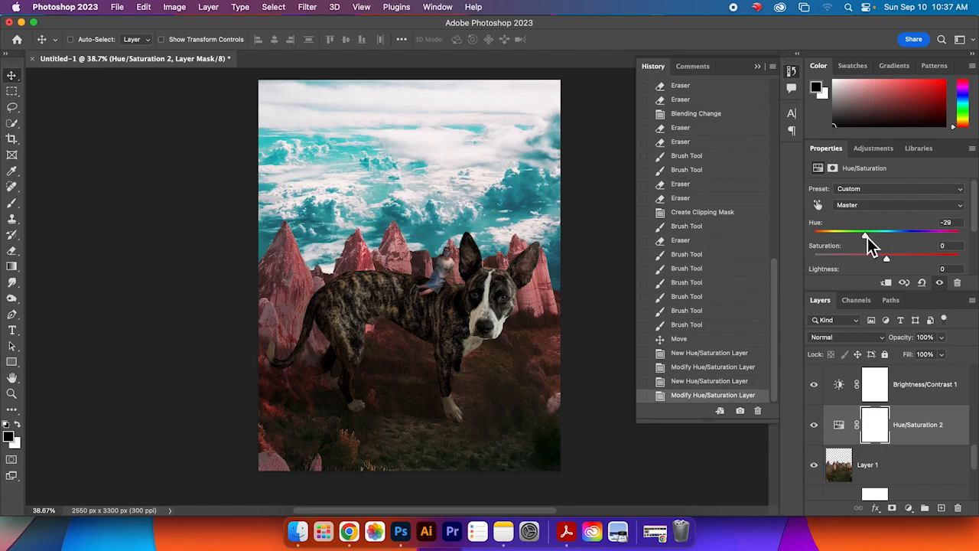
# Step: Undock the Layers panel into a taller floating panel over the canvas
pyautogui.moveTo(977, 461); pyautogui.dragTo(977, 381)
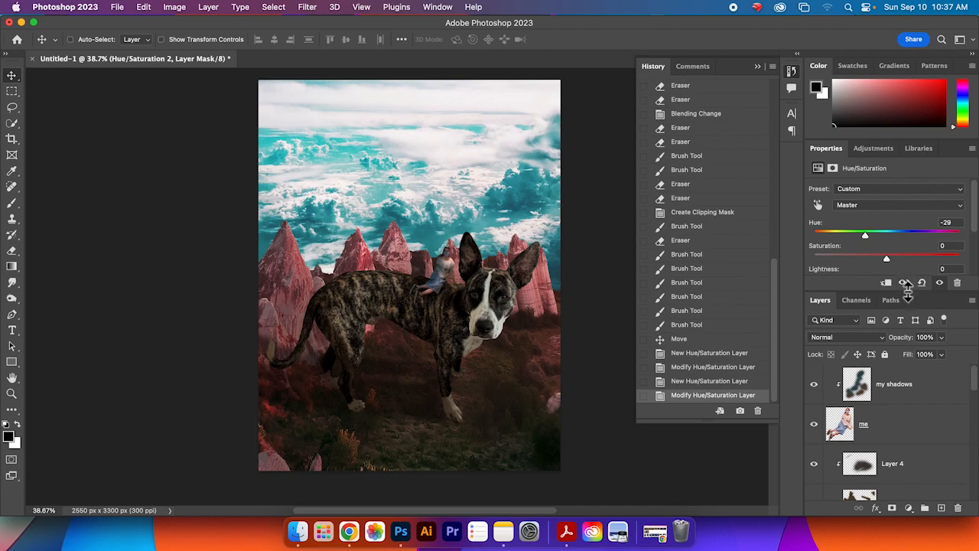
pyautogui.moveTo(823, 303); pyautogui.dragTo(551, 71)
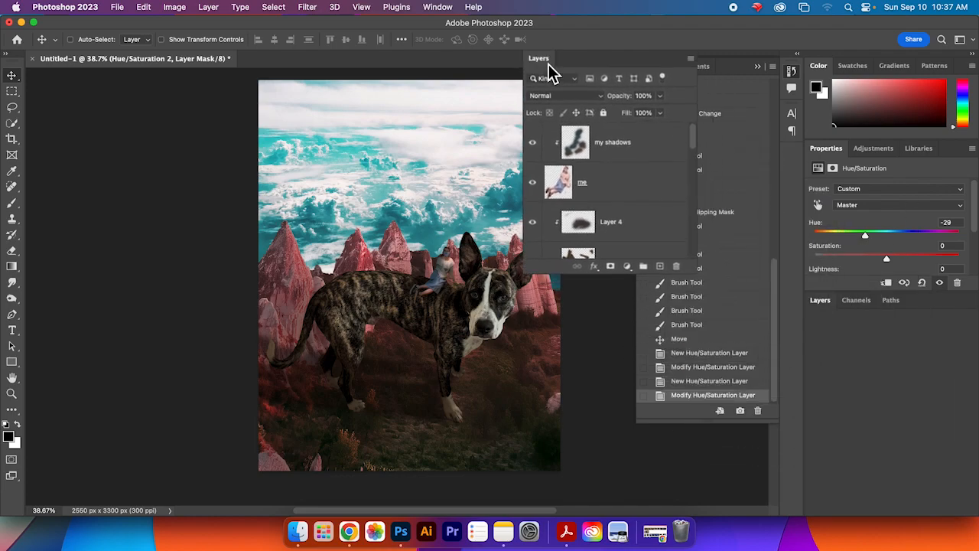
pyautogui.moveTo(659, 191); pyautogui.dragTo(656, 480)
pyautogui.moveTo(668, 262); pyautogui.dragTo(664, 158)
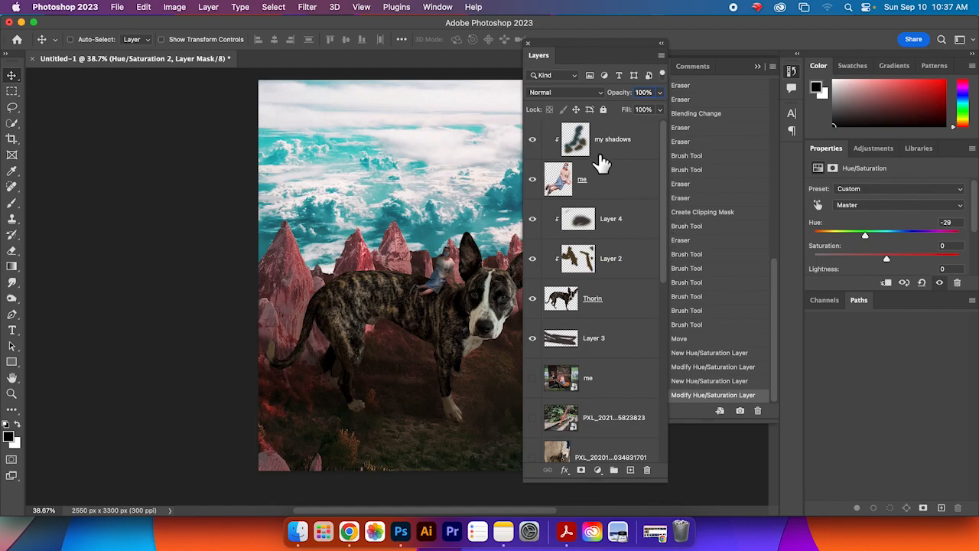
# Step: Create a new layer group at the top of the stack and name it subjects
pyautogui.click(614, 471)
pyautogui.moveTo(612, 457); pyautogui.dragTo(606, 122)
pyautogui.doubleClick(580, 128)
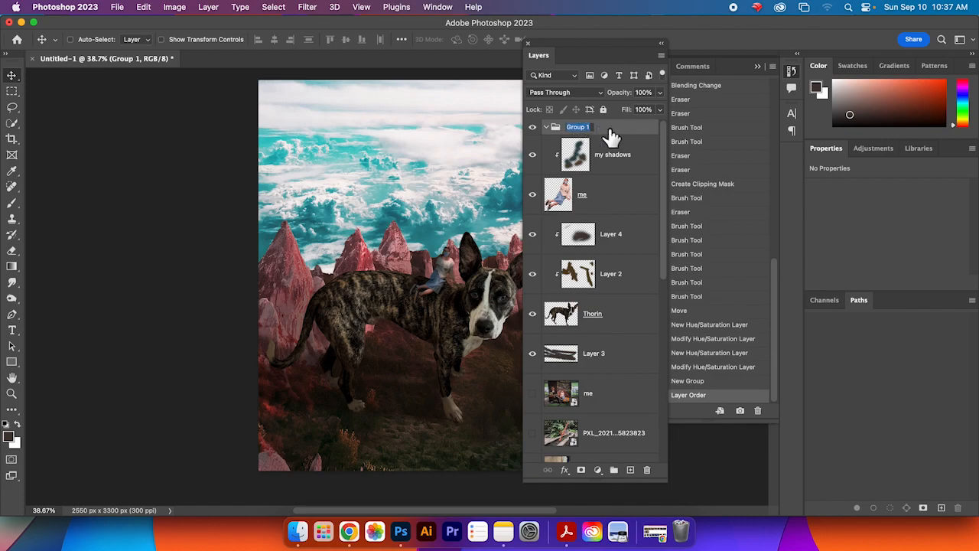
pyautogui.write('su')
pyautogui.press('Return')
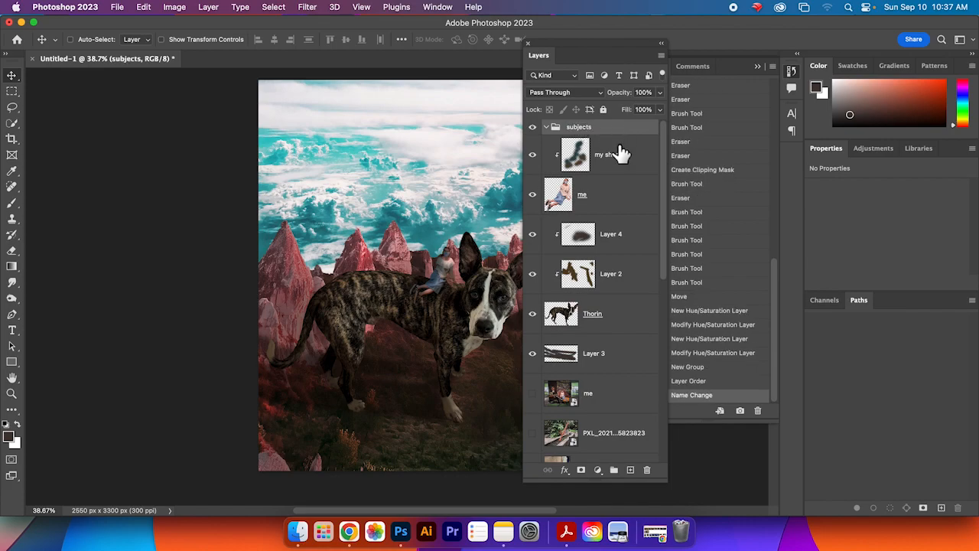
# Step: Move the my shadows, me, Layer 4, Layer 2, Thorin and Layer 3 layers into the subjects group and collapse it
pyautogui.click(618, 153)
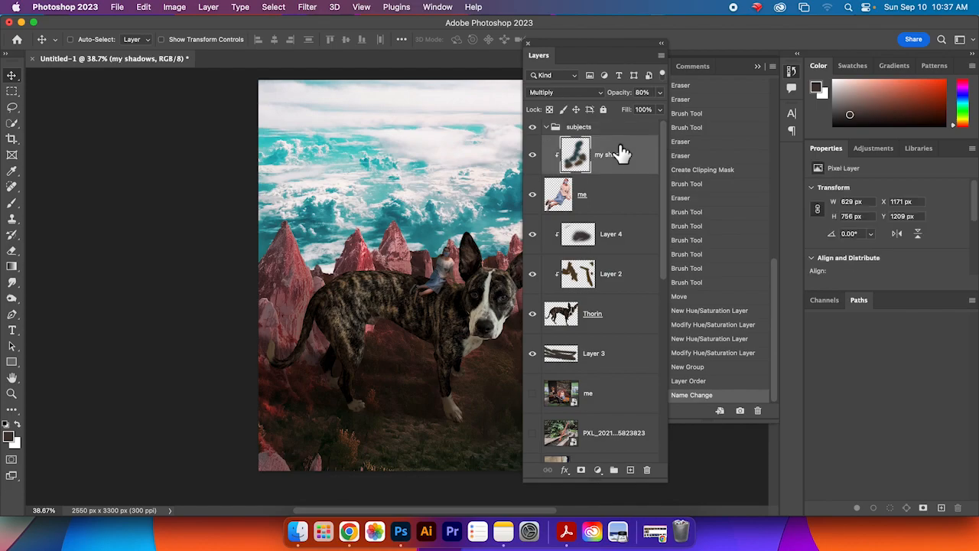
pyautogui.keyDown('shift'); pyautogui.click(626, 208); pyautogui.keyUp('shift')
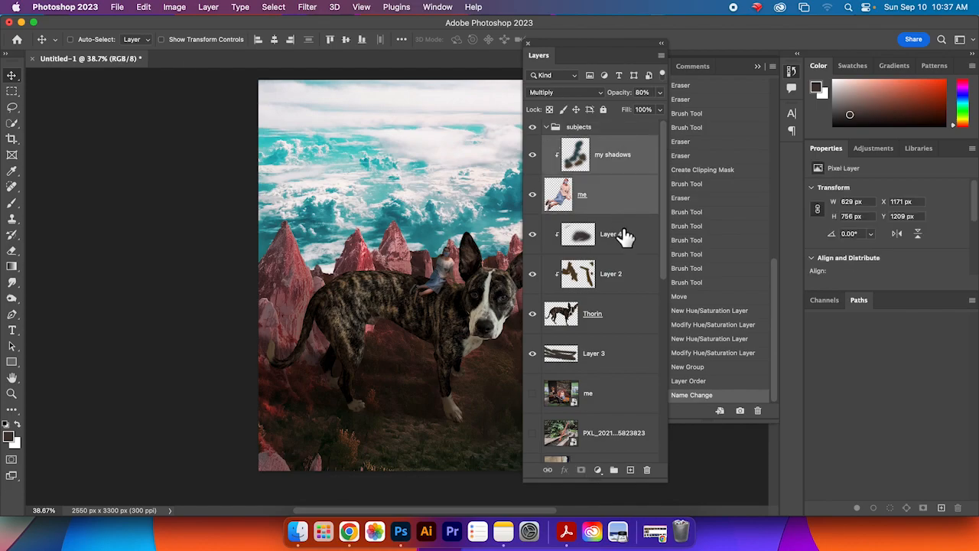
pyautogui.keyDown('shift'); pyautogui.click(623, 237); pyautogui.keyUp('shift')
pyautogui.keyDown('shift'); pyautogui.click(622, 290); pyautogui.keyUp('shift')
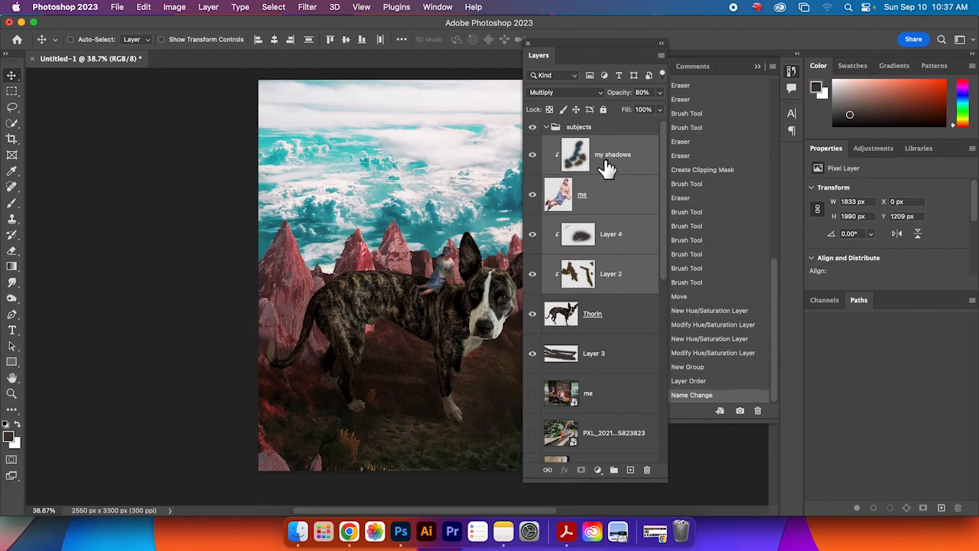
pyautogui.click(606, 168)
pyautogui.keyDown('shift'); pyautogui.click(615, 201); pyautogui.keyUp('shift')
pyautogui.keyDown('shift'); pyautogui.click(614, 237); pyautogui.keyUp('shift')
pyautogui.keyDown('shift'); pyautogui.click(613, 273); pyautogui.keyUp('shift')
pyautogui.keyDown('shift'); pyautogui.click(612, 317); pyautogui.keyUp('shift')
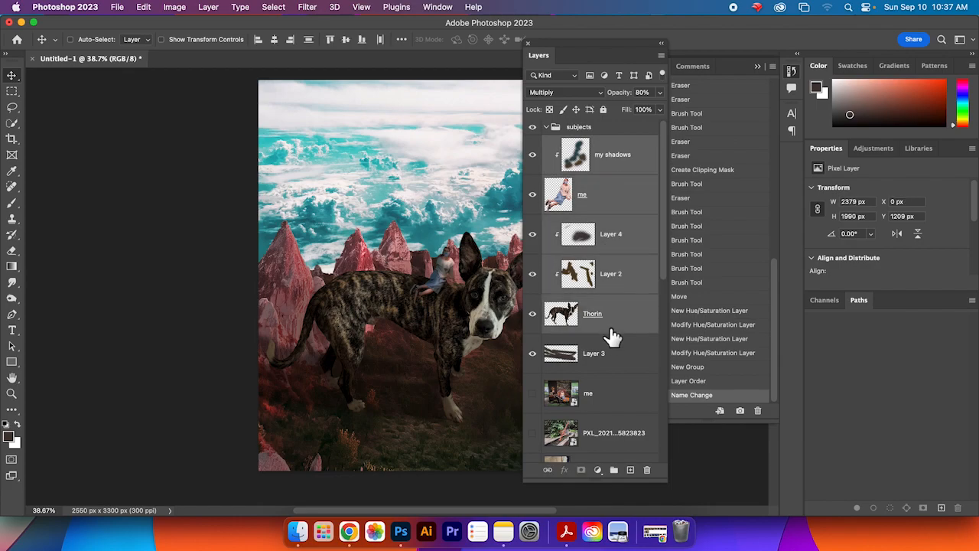
pyautogui.keyDown('shift'); pyautogui.click(612, 353); pyautogui.keyUp('shift')
pyautogui.moveTo(609, 170); pyautogui.dragTo(605, 128)
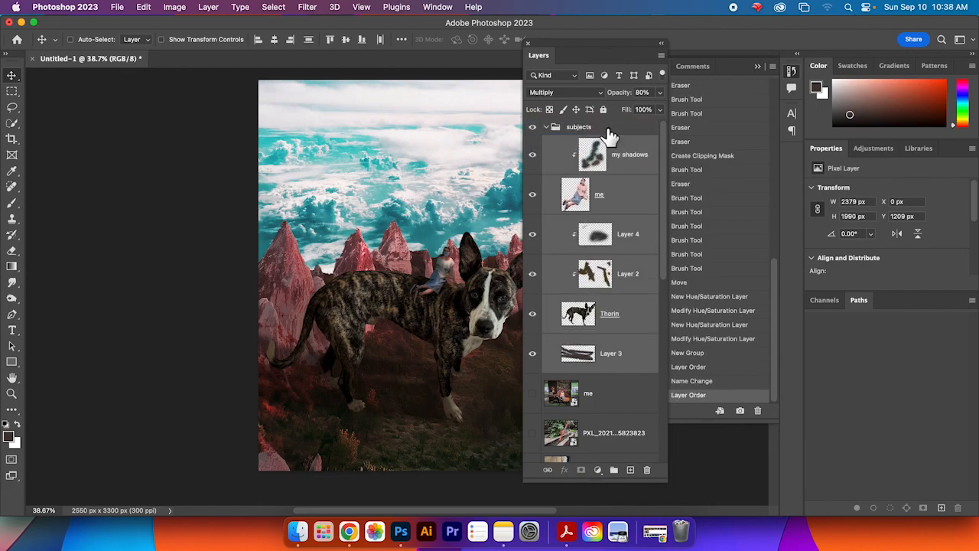
pyautogui.click(546, 127)
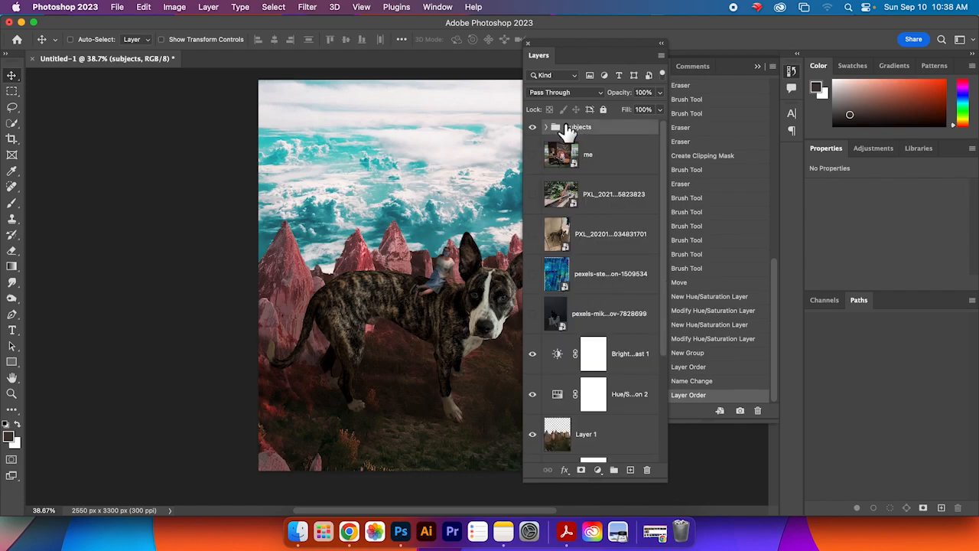
# Step: Create another new layer group and name it background
pyautogui.click(627, 158)
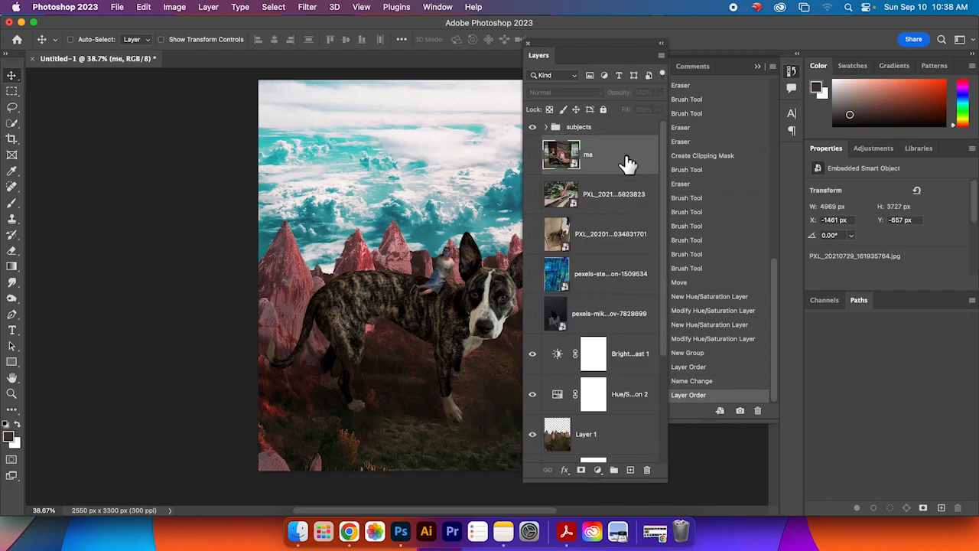
pyautogui.click(619, 253)
pyautogui.click(621, 280)
pyautogui.click(620, 327)
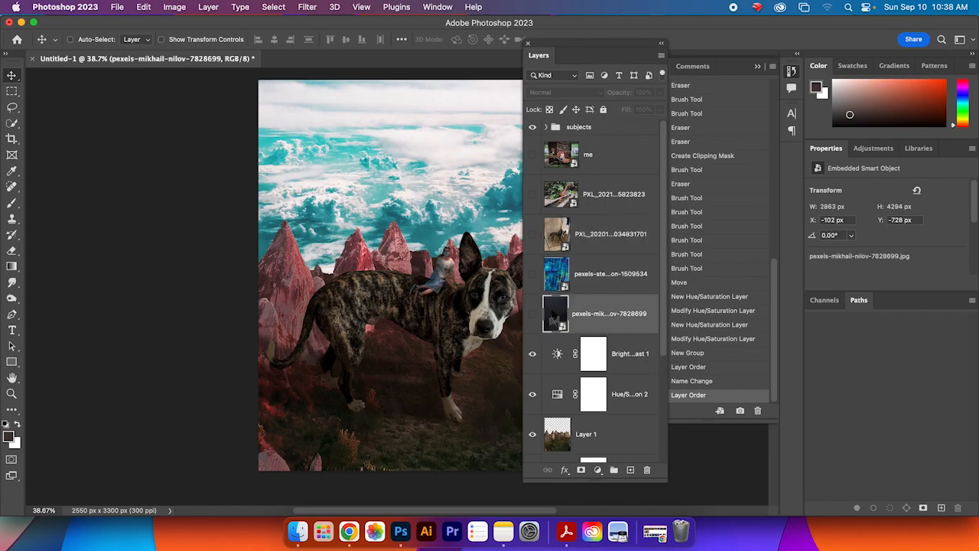
pyautogui.scroll(-5, 604, 344)
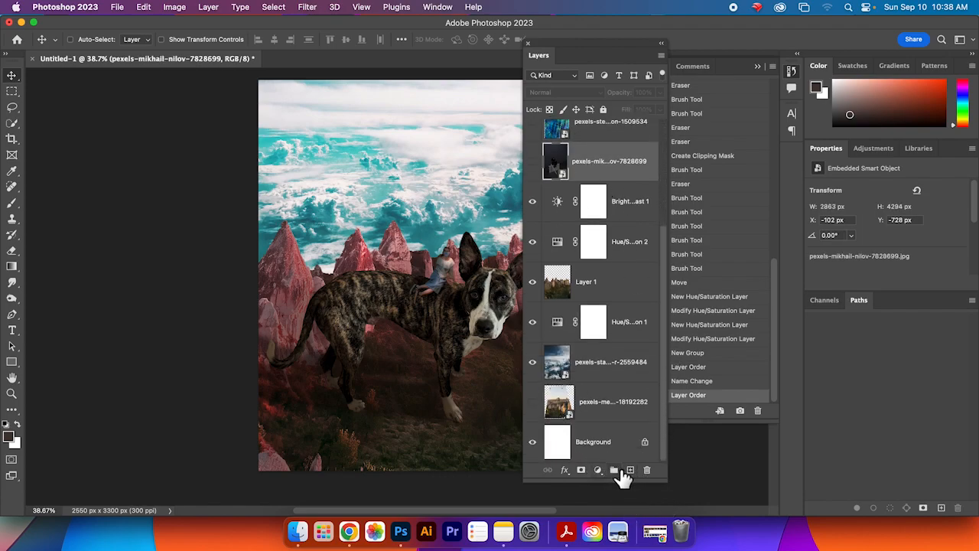
pyautogui.click(615, 471)
pyautogui.doubleClick(574, 148)
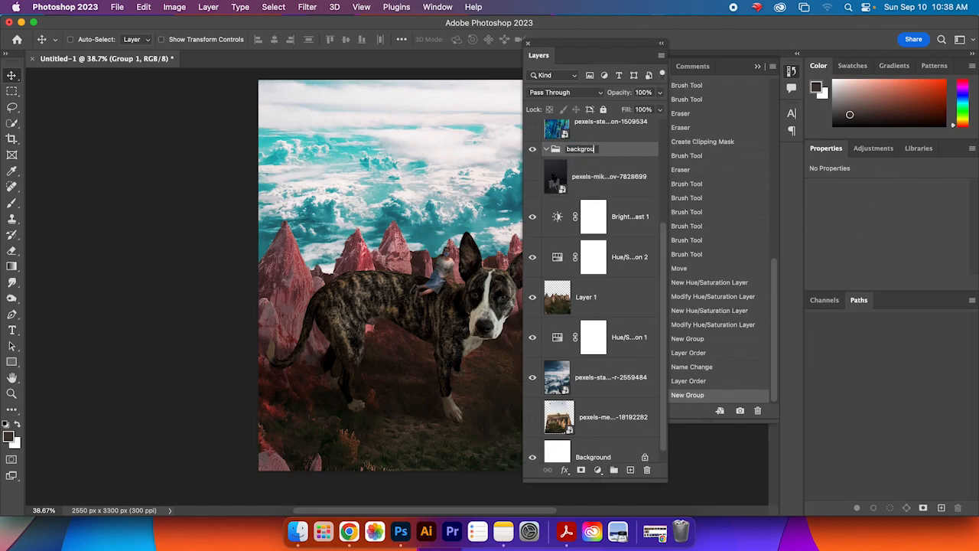
pyautogui.write('background')
pyautogui.press('Return')
# Step: Move the adjustment layers, Layer 1 and the cloud and rock photo layers into the background group and collapse it
pyautogui.click(617, 222)
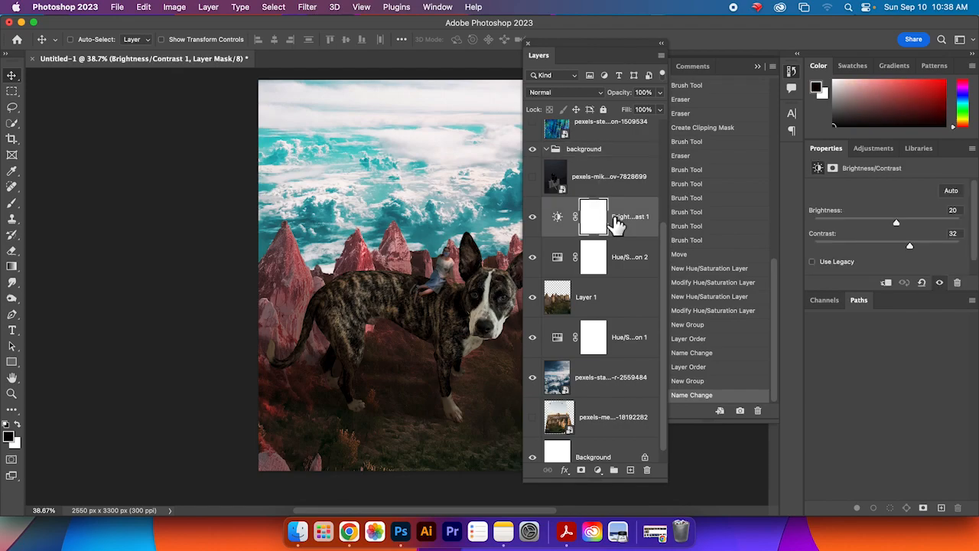
pyautogui.keyDown('shift'); pyautogui.click(635, 308); pyautogui.keyUp('shift')
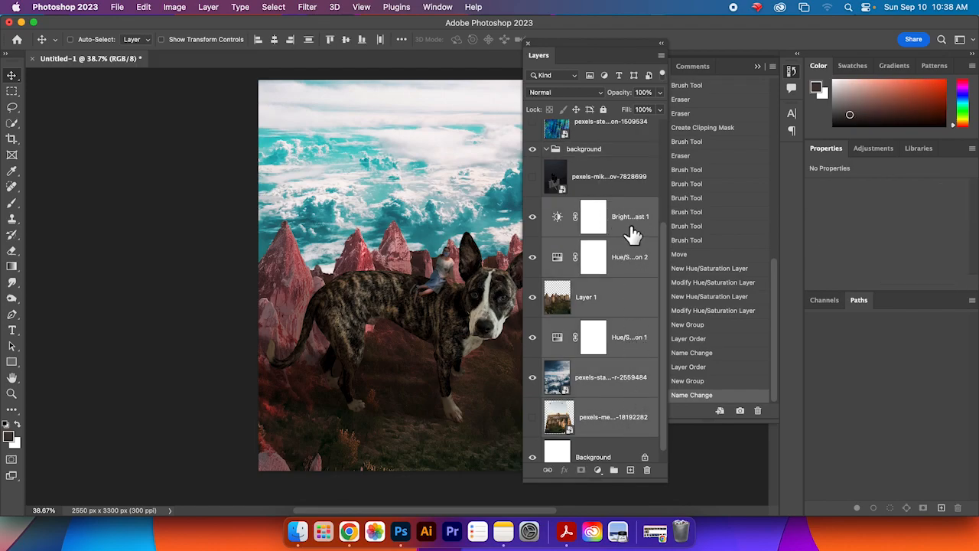
pyautogui.moveTo(629, 220); pyautogui.dragTo(586, 150)
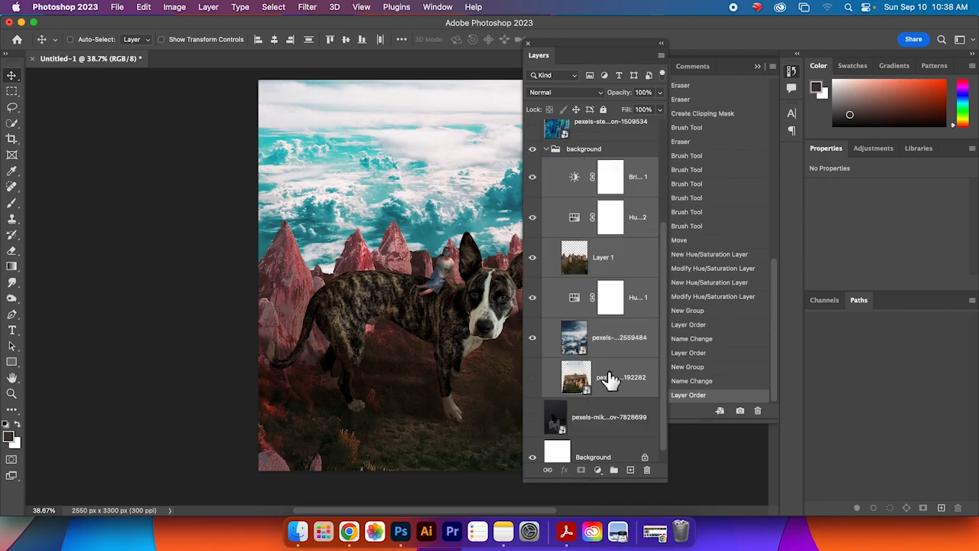
pyautogui.click(547, 153)
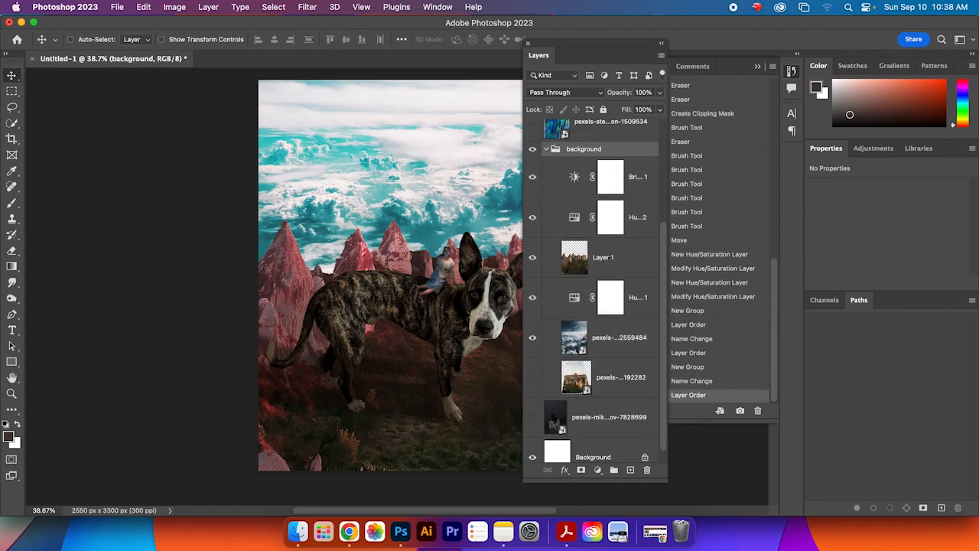
pyautogui.click(545, 150)
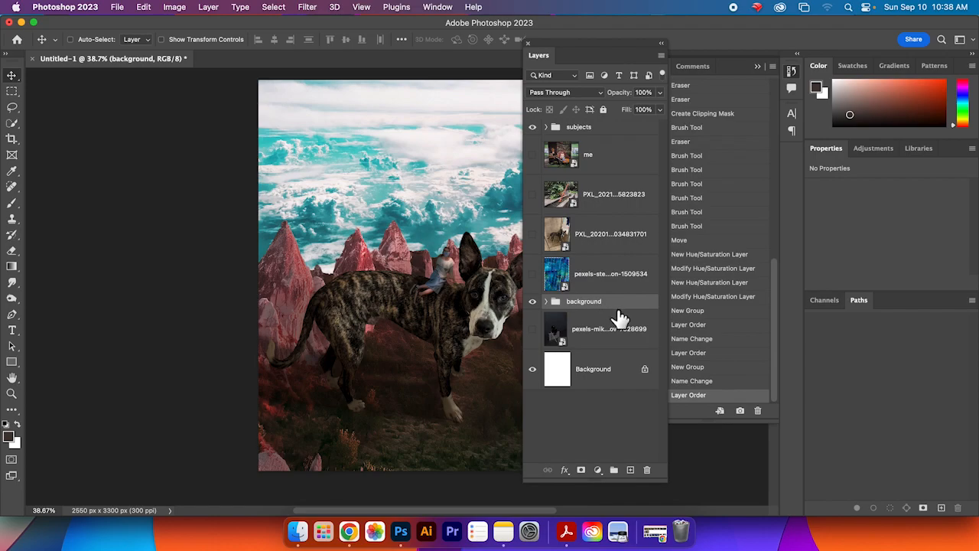
# Step: Delete the hidden pexels-mikhail-nilov-7828699 layer
pyautogui.click(591, 338)
pyautogui.click(534, 332)
pyautogui.click(533, 332)
pyautogui.moveTo(609, 334); pyautogui.dragTo(648, 469)
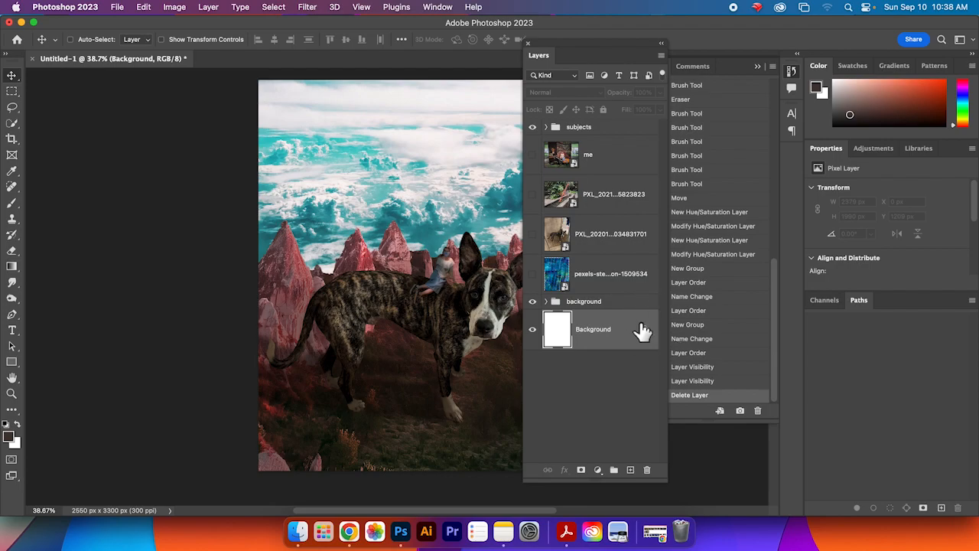
# Step: Move the pexels-steve-johnson-1509534 layer to the top of the layer stack
pyautogui.doubleClick(602, 274)
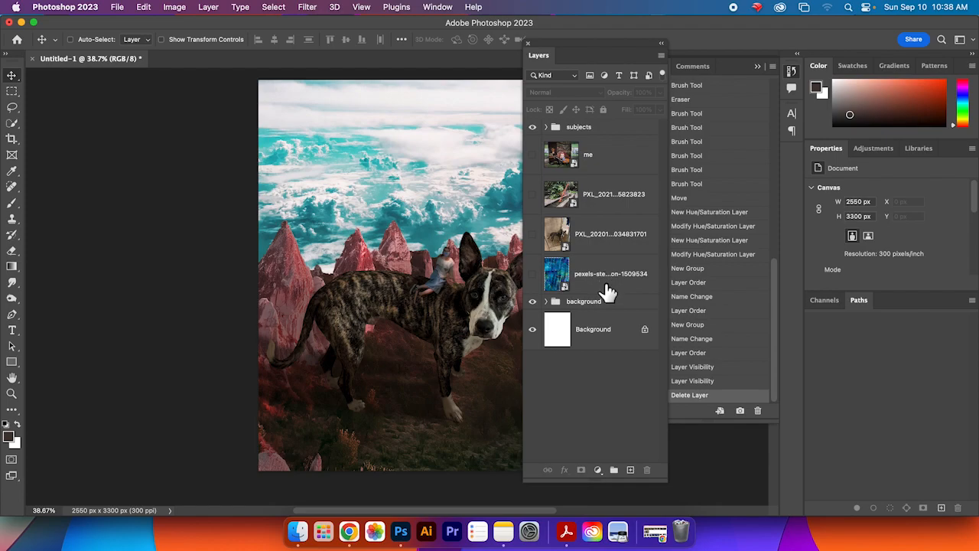
pyautogui.doubleClick(614, 284)
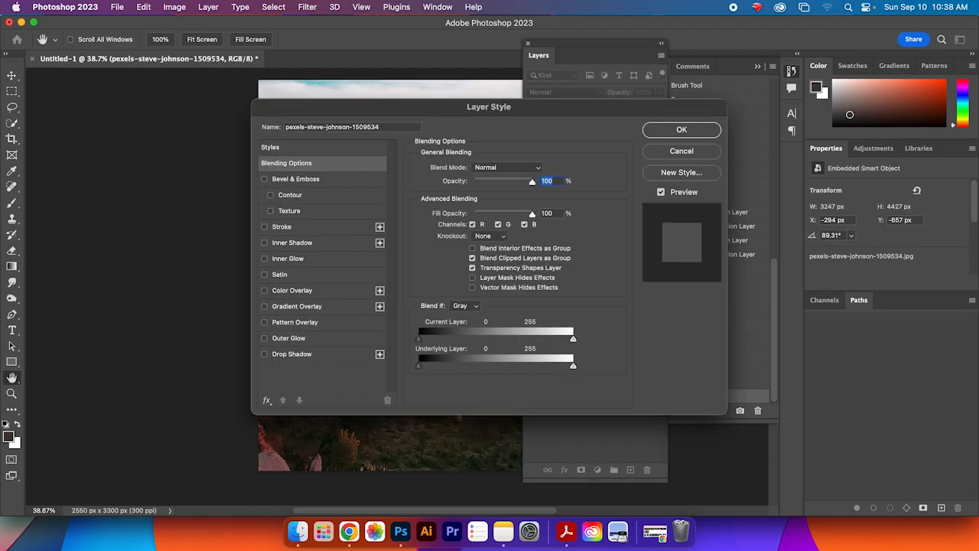
pyautogui.click(681, 151)
pyautogui.moveTo(625, 288); pyautogui.dragTo(609, 130)
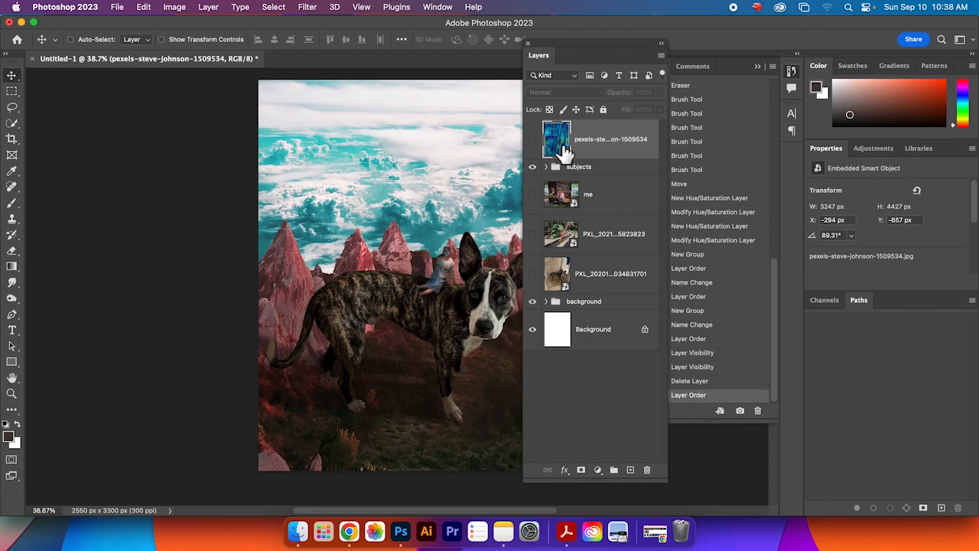
# Step: Move the me and PXL_20201010_034831701 photo layers below the background group
pyautogui.click(612, 274)
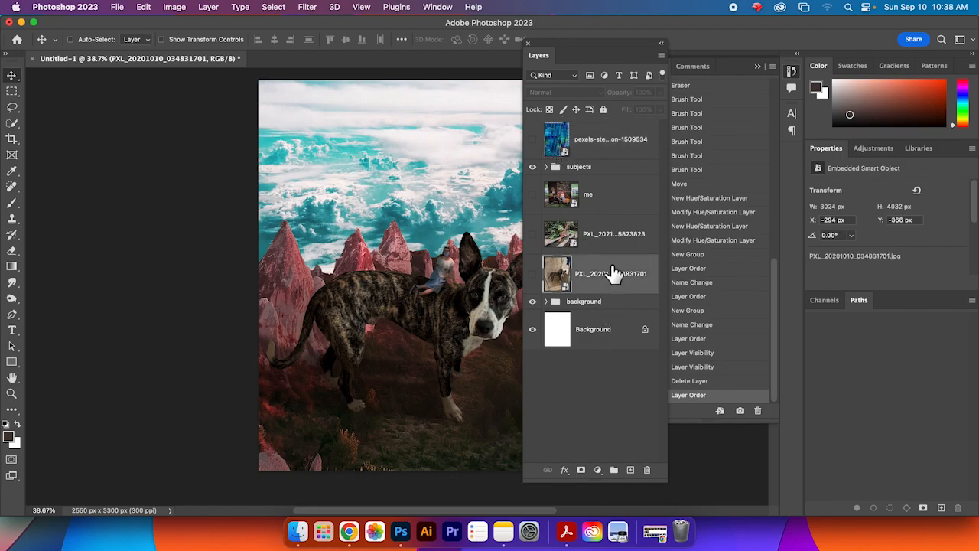
pyautogui.click(613, 203)
pyautogui.click(614, 273)
pyautogui.moveTo(586, 281); pyautogui.dragTo(625, 319)
pyautogui.moveTo(602, 199); pyautogui.dragTo(625, 269)
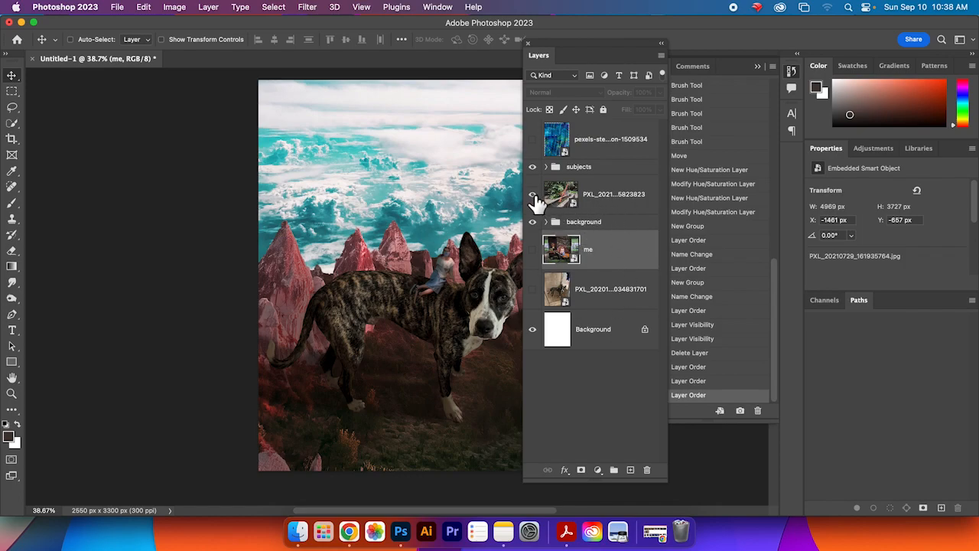
# Step: Preview the PXL_20210729_175823823 photo layer by toggling its visibility, then delete it
pyautogui.click(534, 195)
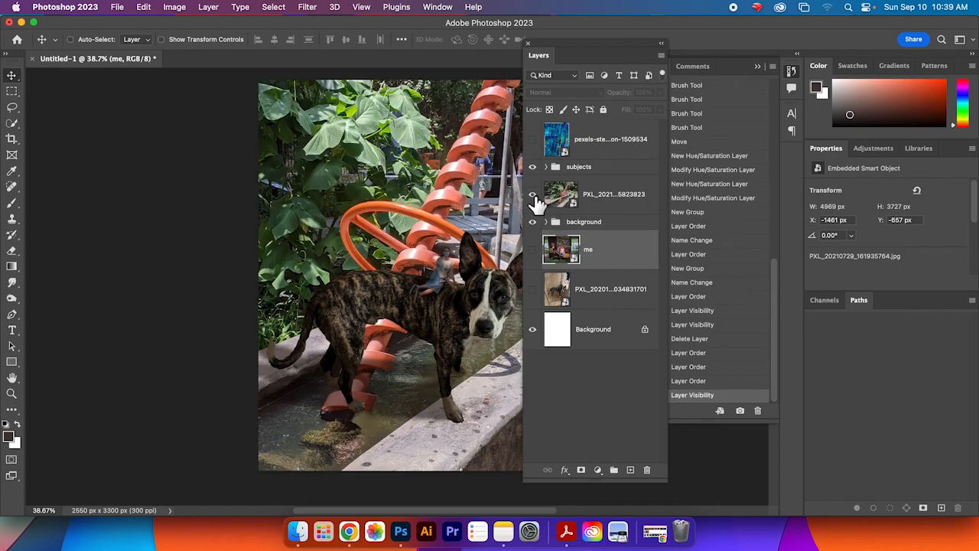
pyautogui.click(616, 194)
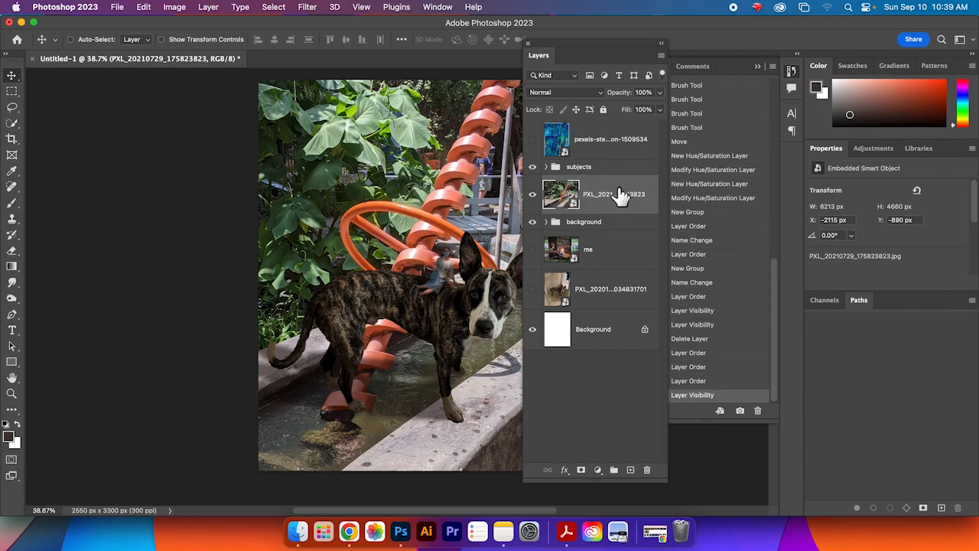
pyautogui.click(533, 194)
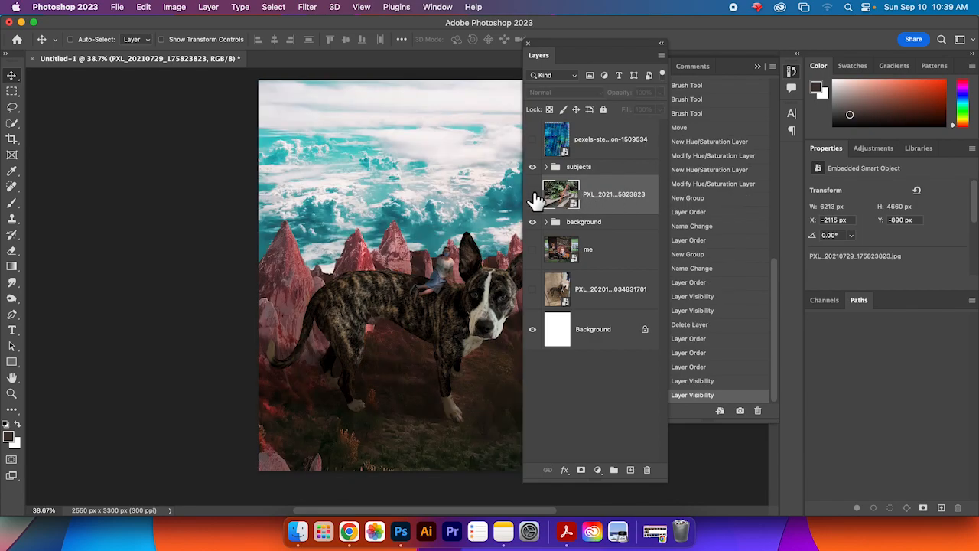
pyautogui.click(533, 196)
pyautogui.click(533, 197)
pyautogui.click(534, 197)
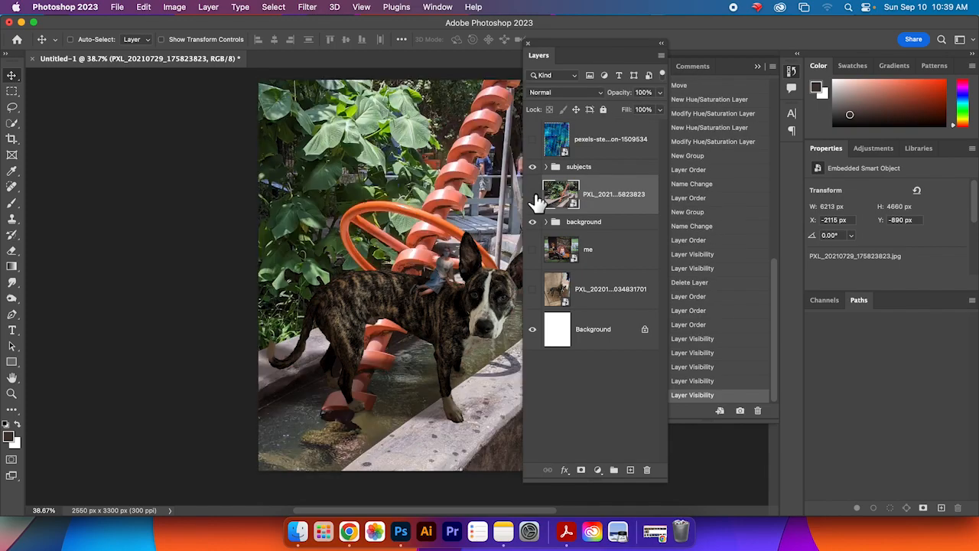
pyautogui.click(533, 197)
pyautogui.moveTo(616, 201); pyautogui.dragTo(647, 470)
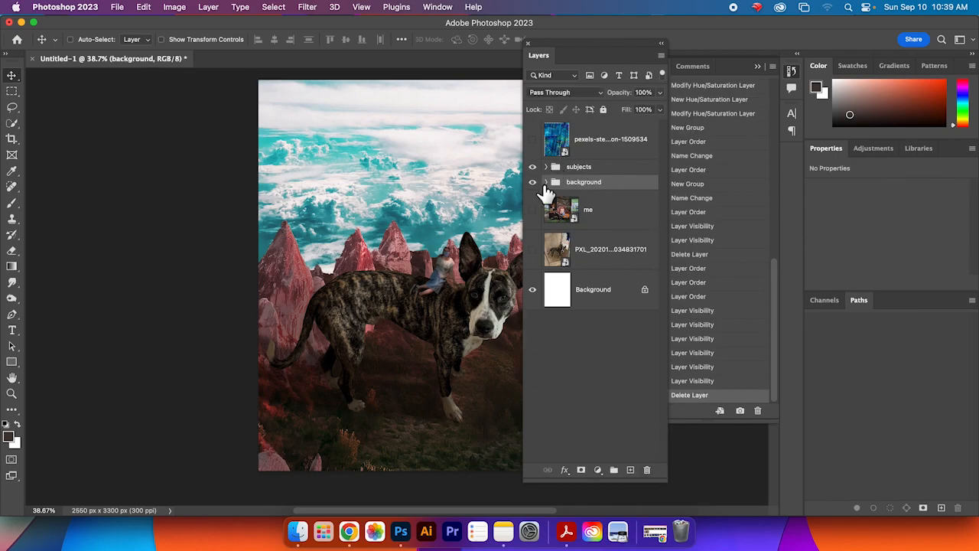
# Step: Dock the Layers panel beneath the Properties panel
pyautogui.click(545, 166)
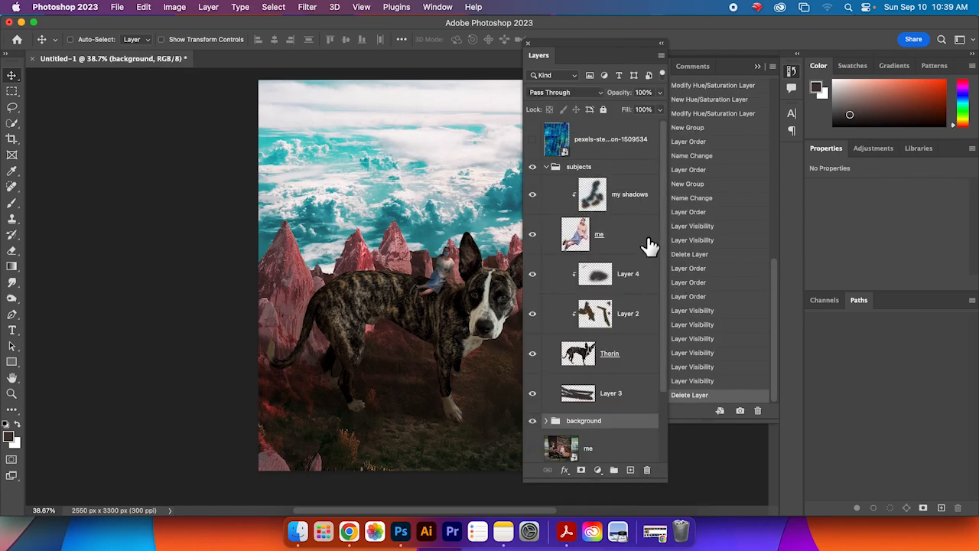
pyautogui.scroll(-3, 587, 190)
pyautogui.scroll(3, 588, 190)
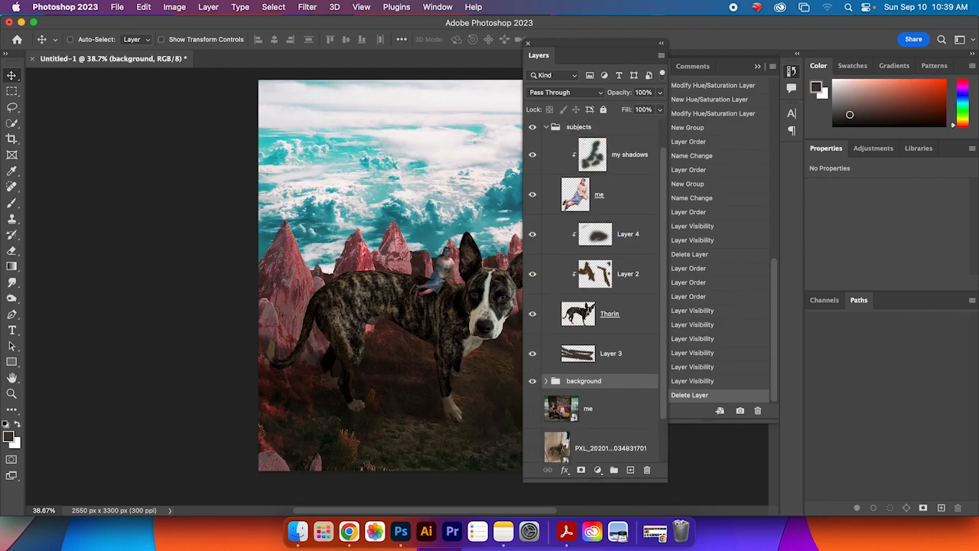
pyautogui.click(545, 166)
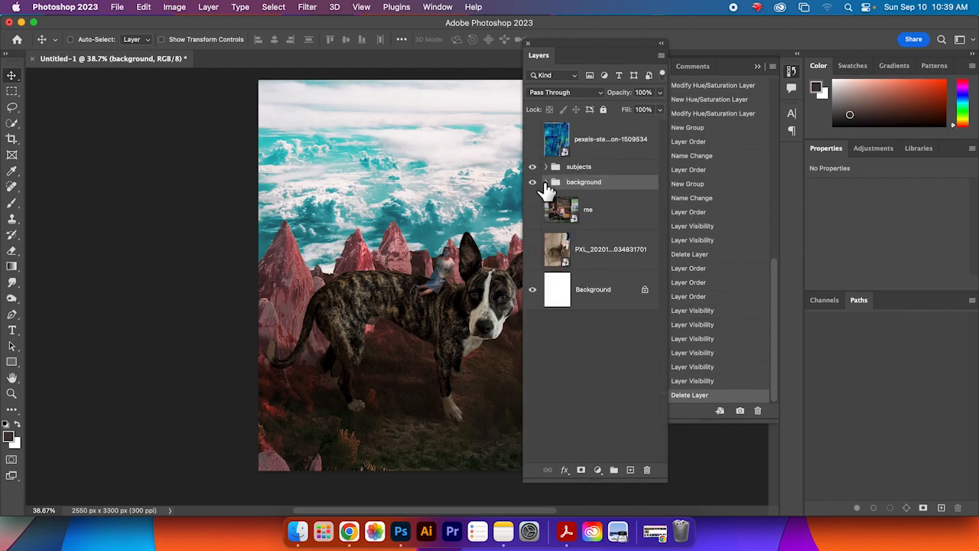
pyautogui.click(545, 184)
pyautogui.click(546, 183)
pyautogui.click(579, 145)
pyautogui.moveTo(539, 55); pyautogui.dragTo(886, 300)
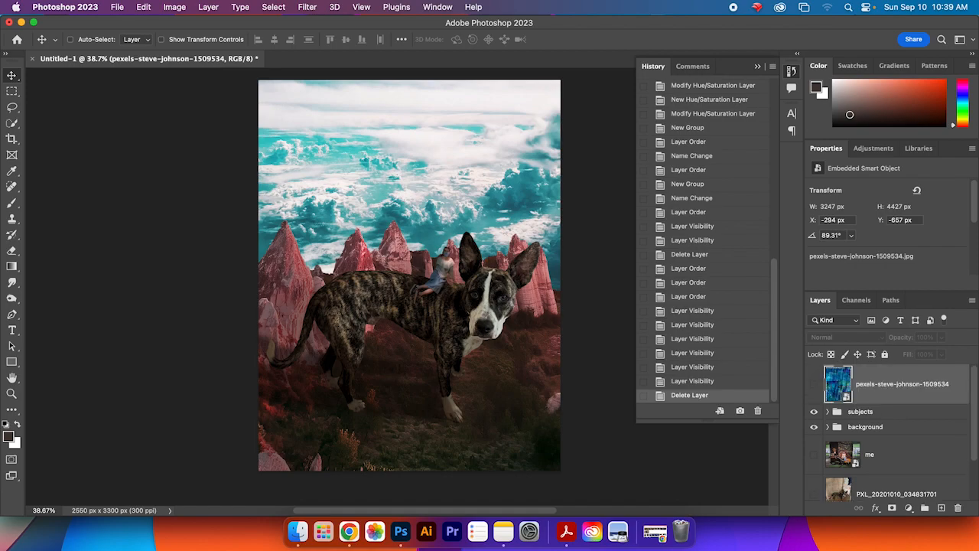
# Step: Select the subjects group and move it slightly down on the canvas
pyautogui.click(919, 413)
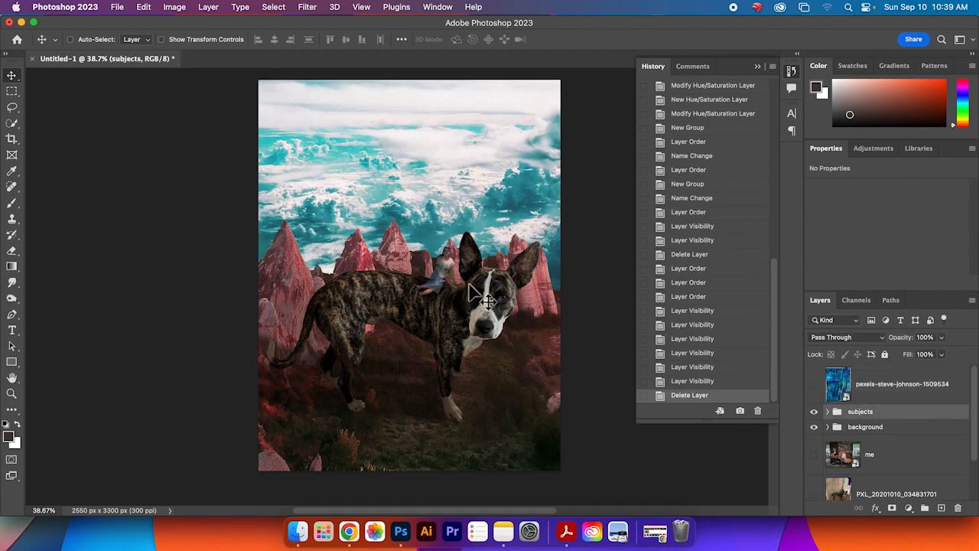
pyautogui.click(828, 426)
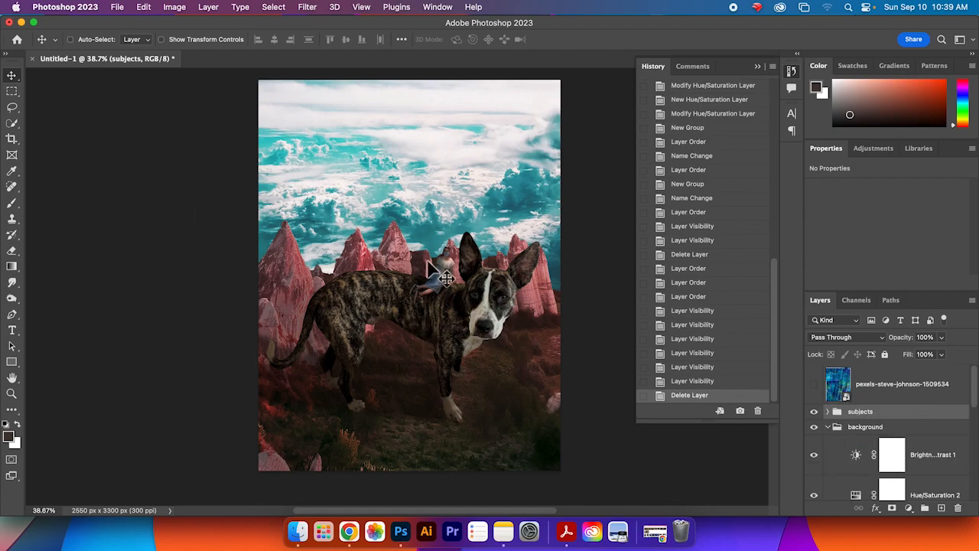
pyautogui.moveTo(401, 320); pyautogui.dragTo(413, 341)
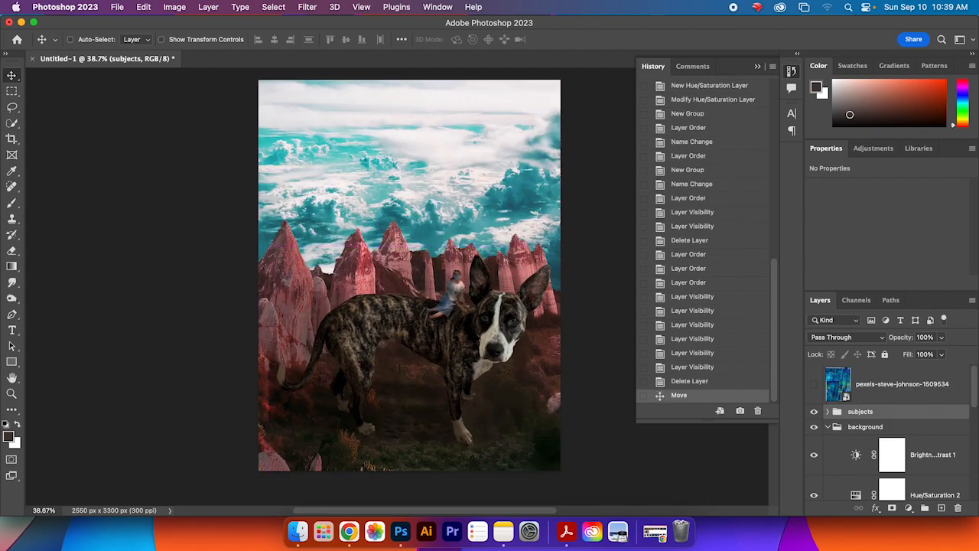
# Step: Free-transform the subjects group to about 98% width, 115% height and -7.4° rotation, then nudge it slightly up
pyautogui.click(143, 7)
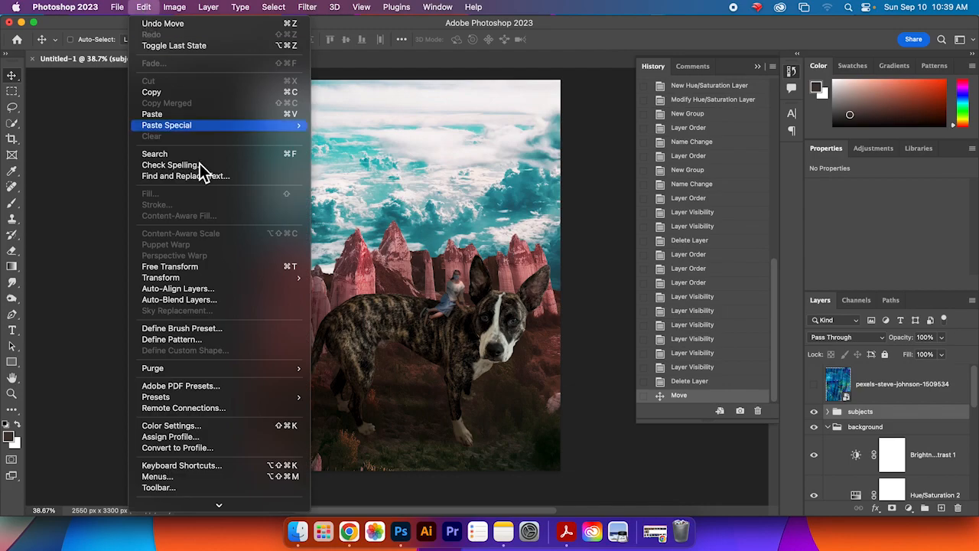
pyautogui.click(247, 271)
pyautogui.moveTo(554, 242); pyautogui.dragTo(642, 157)
pyautogui.moveTo(504, 287); pyautogui.dragTo(380, 302)
pyautogui.moveTo(519, 178); pyautogui.dragTo(585, 130)
pyautogui.moveTo(506, 249); pyautogui.dragTo(466, 284)
pyautogui.moveTo(561, 146); pyautogui.dragTo(470, 221)
pyautogui.moveTo(413, 298); pyautogui.dragTo(490, 283)
pyautogui.moveTo(551, 198); pyautogui.dragTo(512, 228)
pyautogui.moveTo(471, 302); pyautogui.dragTo(512, 290)
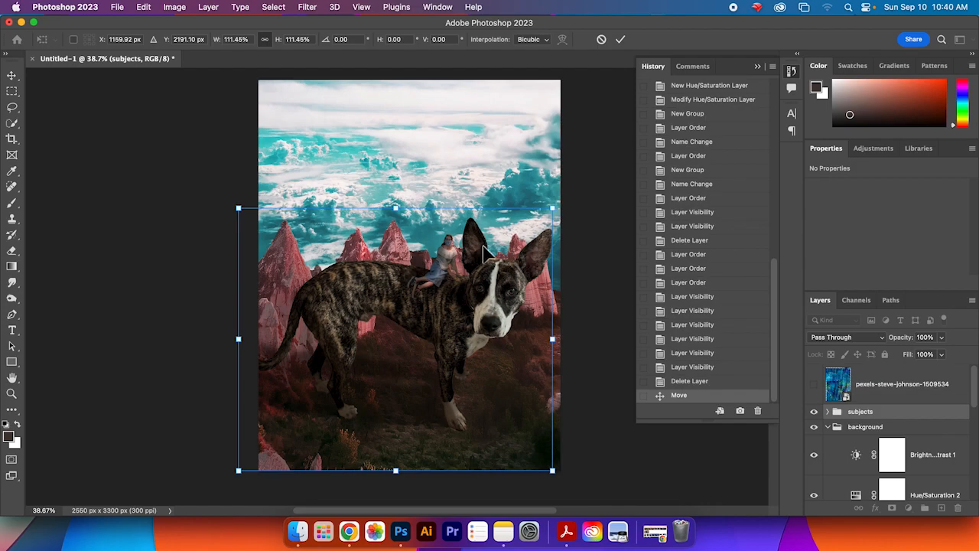
pyautogui.moveTo(233, 210); pyautogui.dragTo(211, 215)
pyautogui.moveTo(474, 330); pyautogui.dragTo(478, 352)
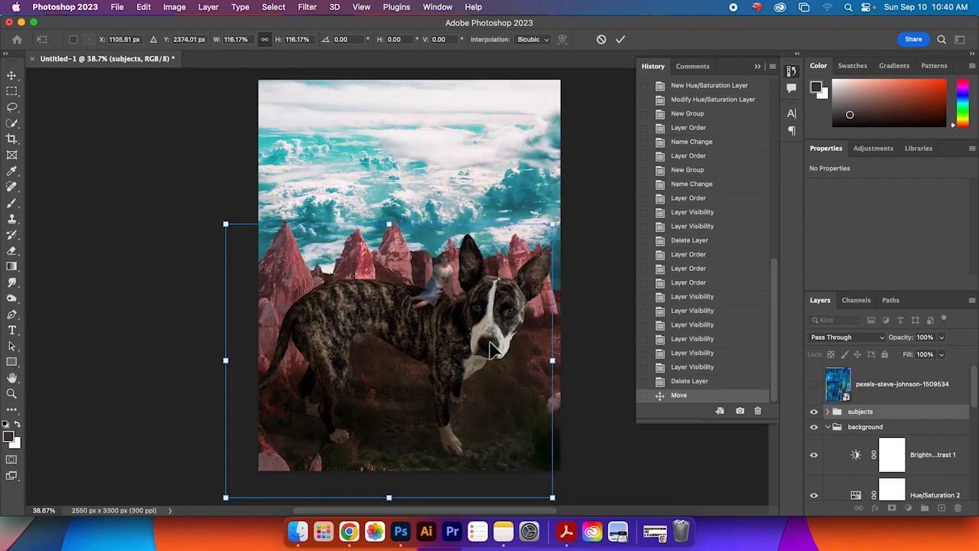
pyautogui.moveTo(554, 227); pyautogui.dragTo(514, 256)
pyautogui.moveTo(435, 346); pyautogui.dragTo(457, 333)
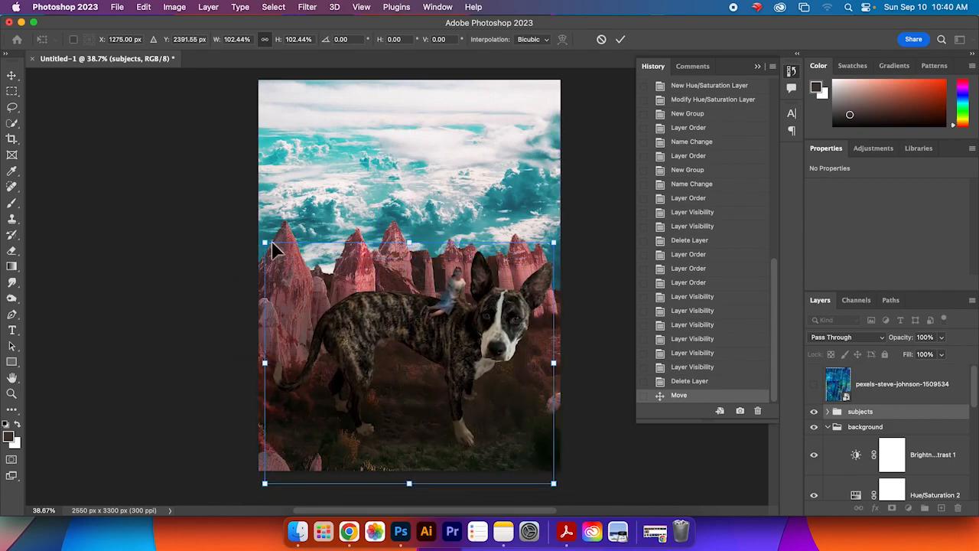
pyautogui.moveTo(267, 248); pyautogui.dragTo(280, 268)
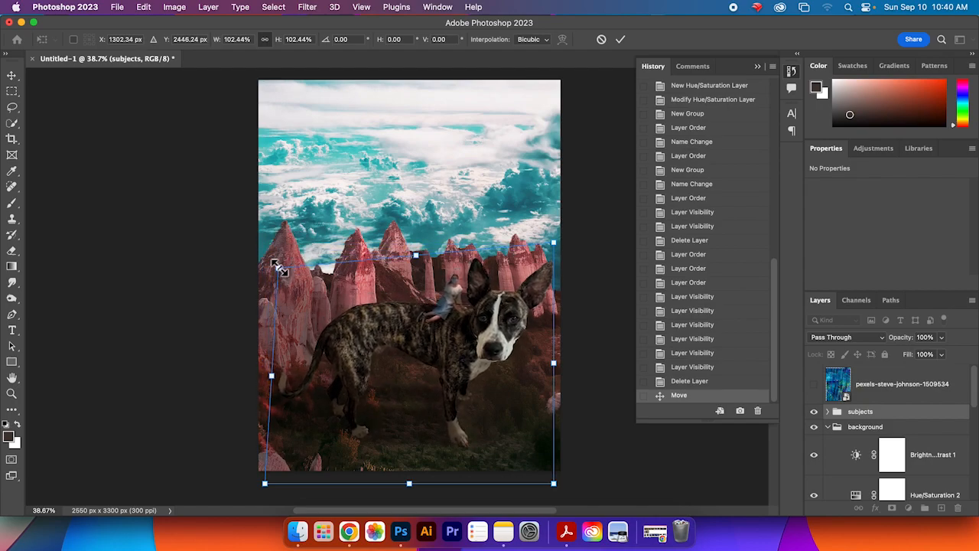
pyautogui.press('super+z')
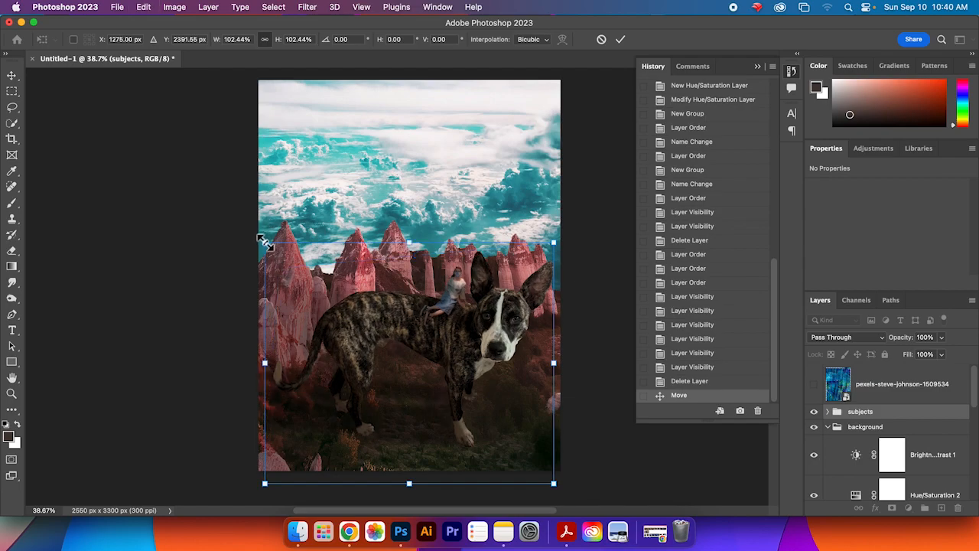
pyautogui.moveTo(266, 484); pyautogui.dragTo(278, 467)
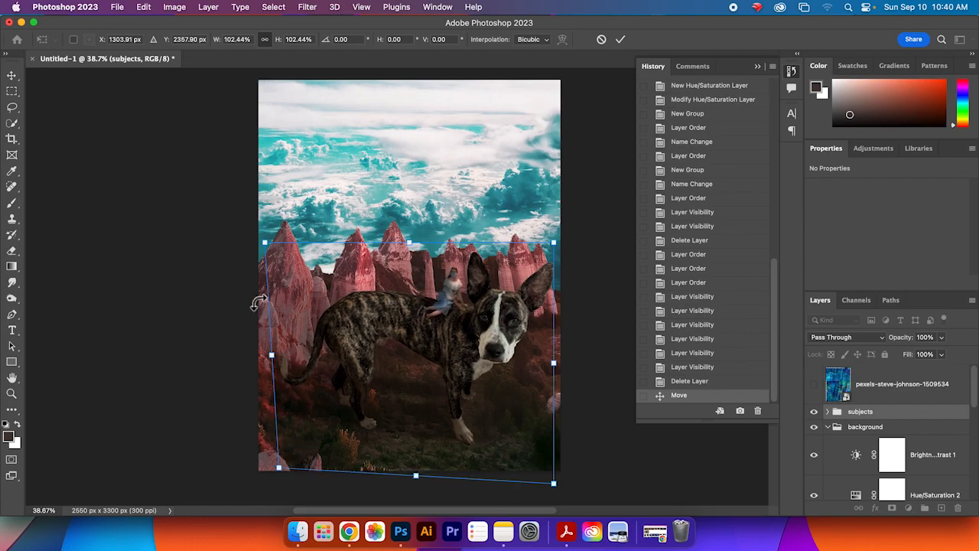
pyautogui.moveTo(264, 250); pyautogui.dragTo(272, 246)
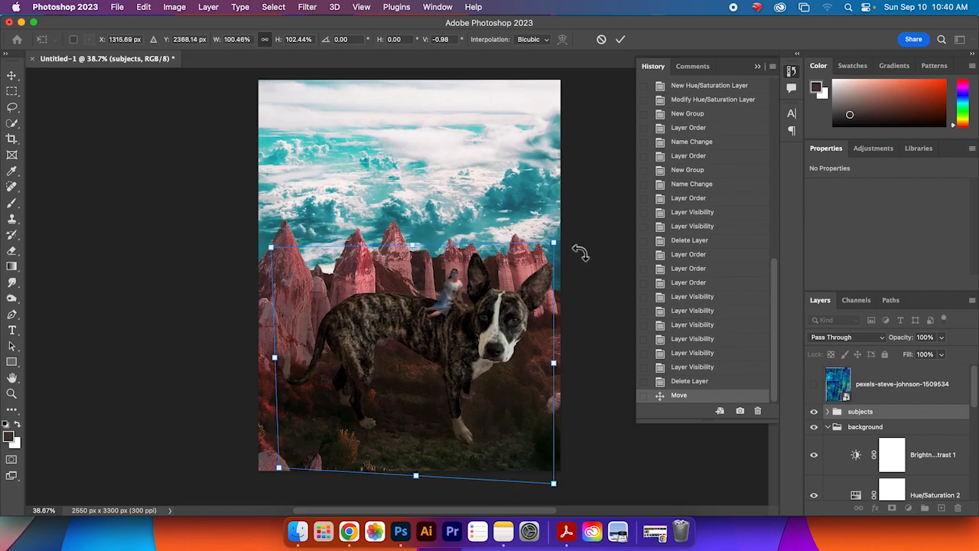
pyautogui.moveTo(557, 249); pyautogui.dragTo(545, 214)
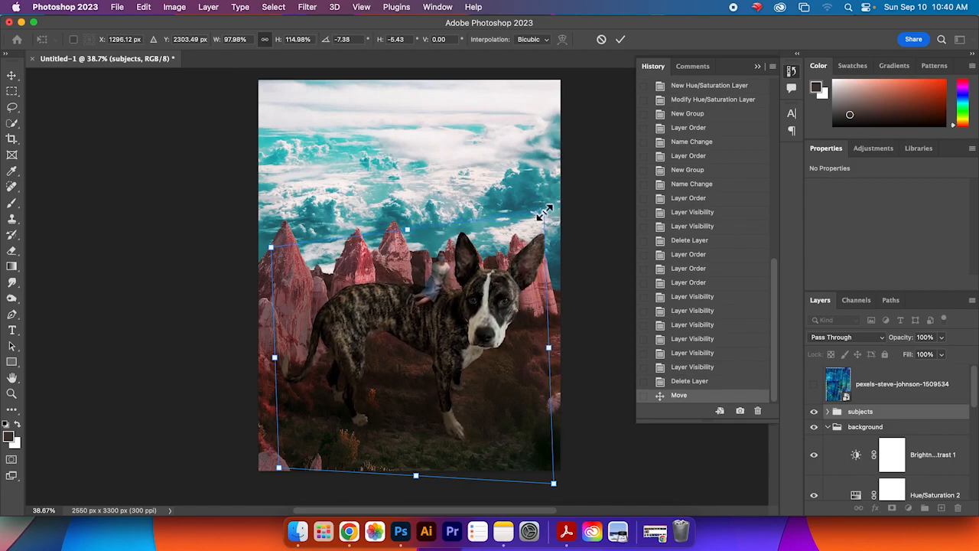
pyautogui.click(621, 40)
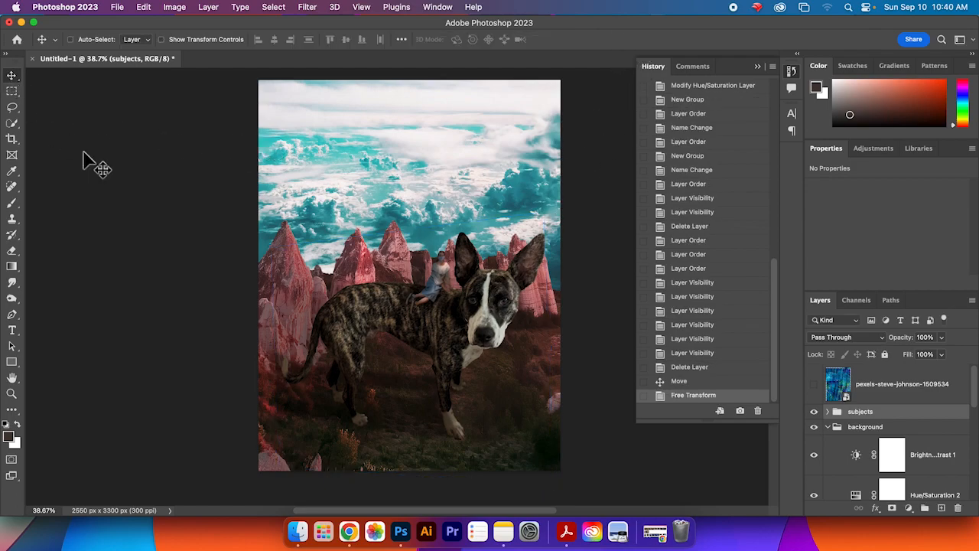
pyautogui.moveTo(391, 316)
pyautogui.mouseDown()
pyautogui.moveTo(405, 277)
pyautogui.moveTo(379, 226)
pyautogui.moveTo(386, 325)
pyautogui.moveTo(391, 298)
pyautogui.mouseUp()
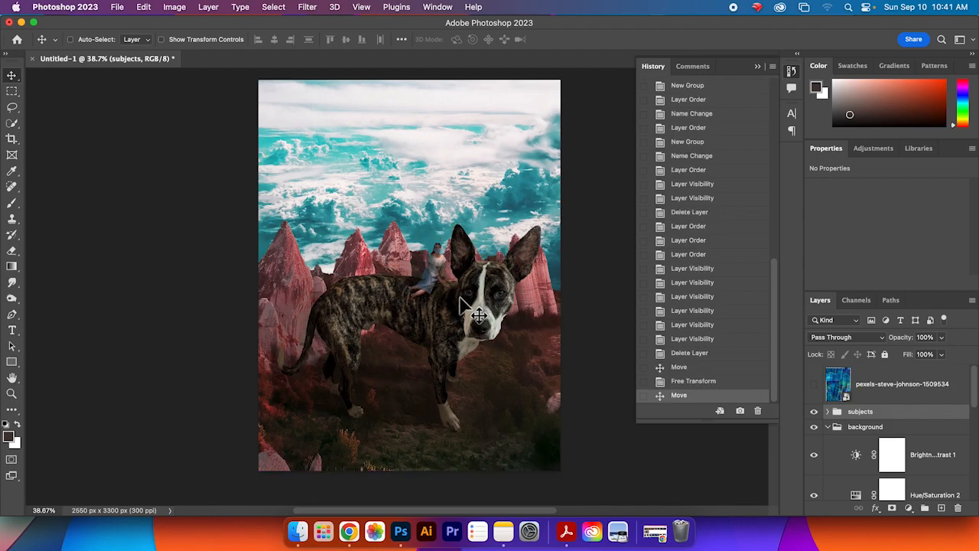
# Step: Set the my shadows layer's opacity to 53%
pyautogui.click(828, 412)
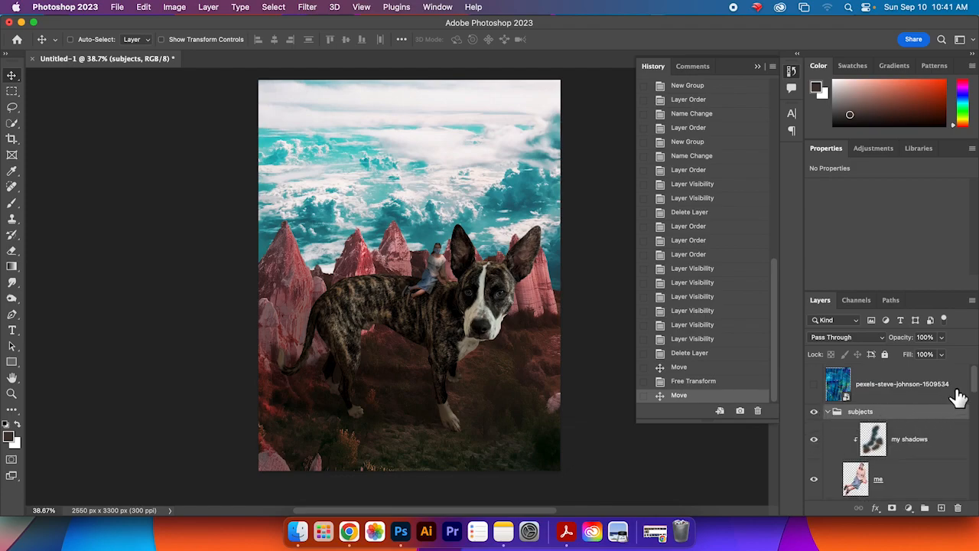
pyautogui.scroll(-1, 966, 396)
pyautogui.click(922, 413)
pyautogui.click(941, 337)
pyautogui.moveTo(944, 354); pyautogui.dragTo(934, 355)
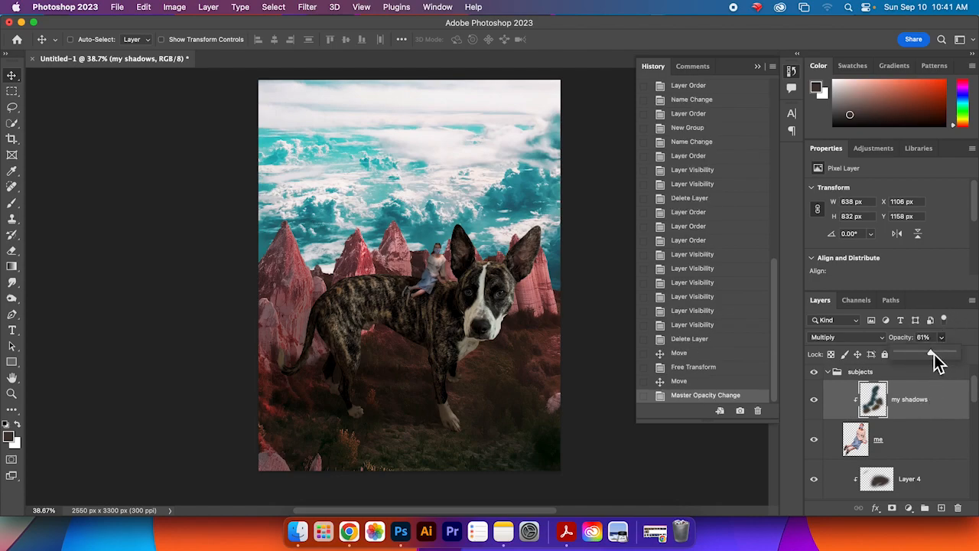
# Step: Add a Hue/Saturation adjustment layer above the my shadows layer inside the subjects group
pyautogui.click(941, 440)
pyautogui.scroll(-2, 943, 448)
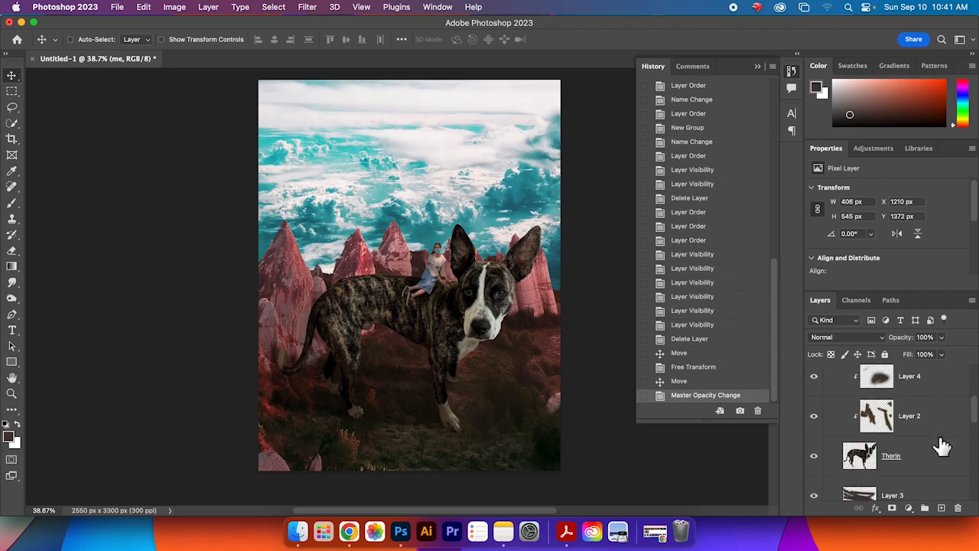
pyautogui.scroll(2, 938, 447)
pyautogui.click(917, 417)
pyautogui.click(916, 437)
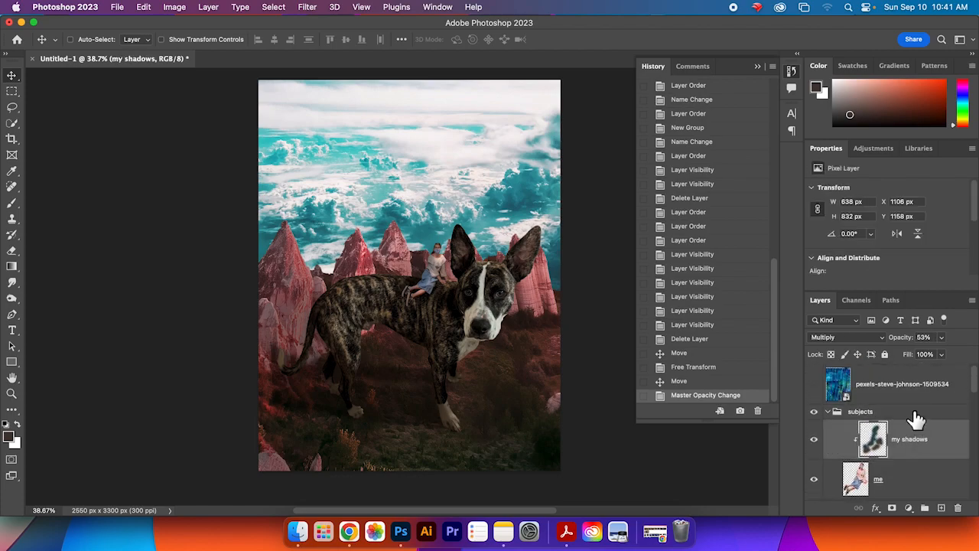
pyautogui.click(872, 148)
pyautogui.click(868, 201)
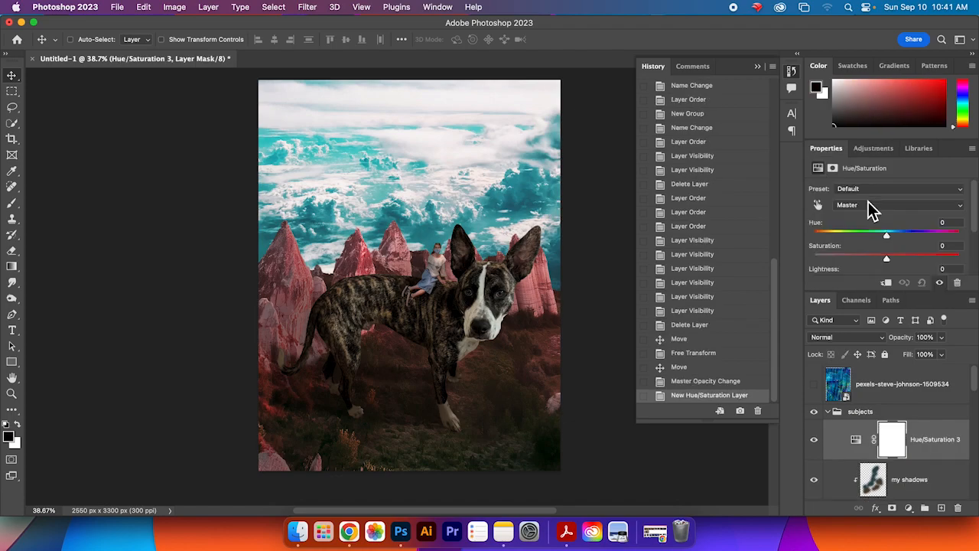
# Step: Set the adjustment's hue to +12 and clip it to the layer below
pyautogui.moveTo(888, 239)
pyautogui.mouseDown()
pyautogui.moveTo(859, 238)
pyautogui.moveTo(895, 242)
pyautogui.mouseUp()
pyautogui.moveTo(977, 386)
pyautogui.mouseDown()
pyautogui.moveTo(975, 457)
pyautogui.moveTo(977, 384)
pyautogui.mouseUp()
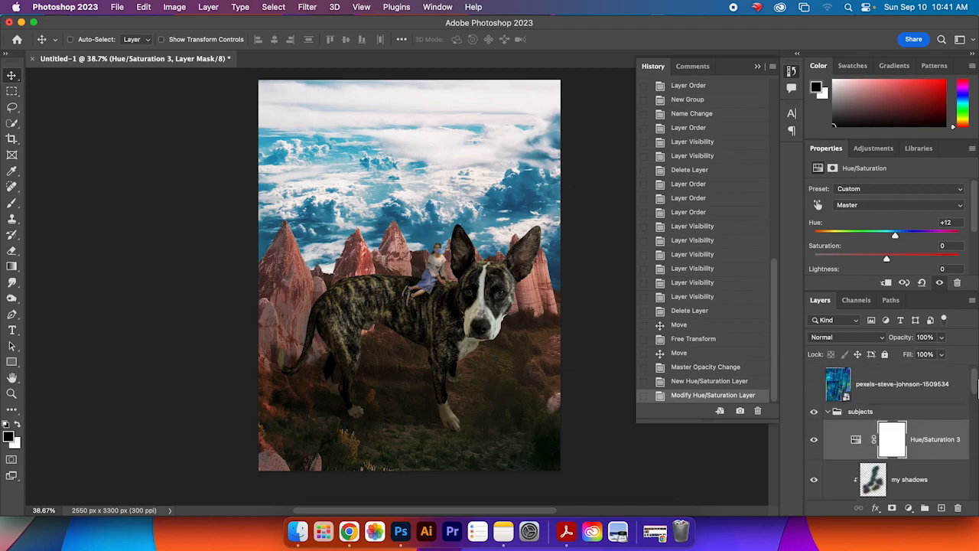
pyautogui.scroll(-2, 949, 413)
pyautogui.rightClick(947, 409)
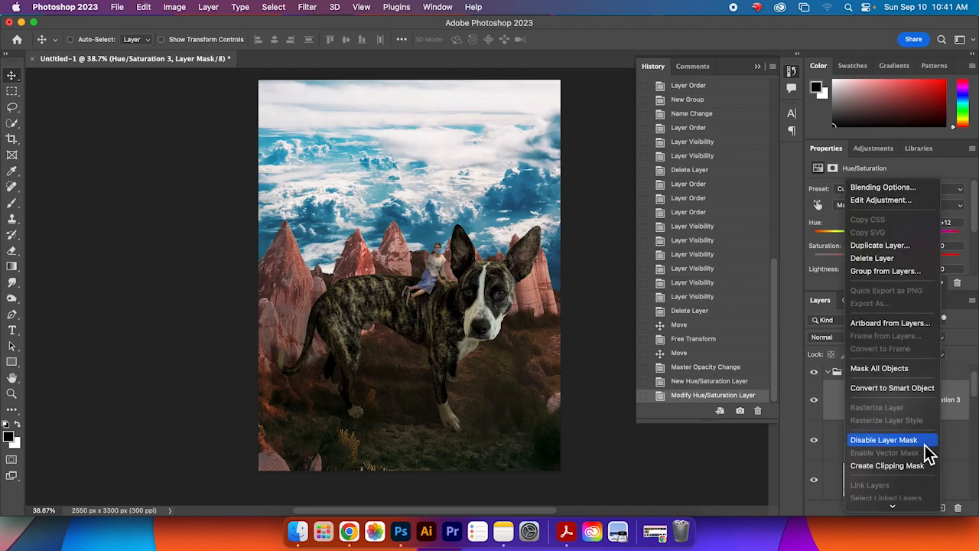
pyautogui.scroll(-3, 927, 452)
pyautogui.click(922, 417)
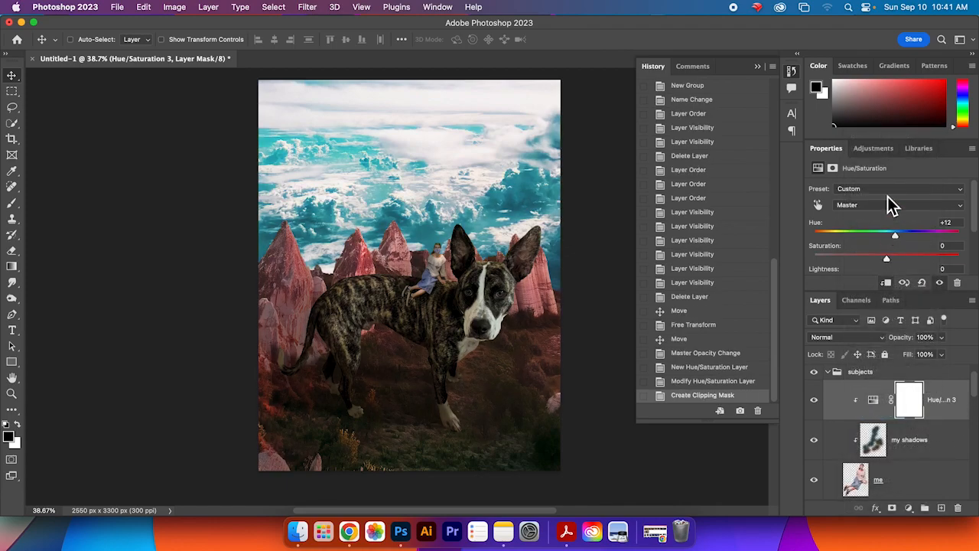
# Step: Set the adjustment's hue to -43 and move the adjustment layer below my shadows
pyautogui.moveTo(896, 236); pyautogui.dragTo(875, 239)
pyautogui.moveTo(874, 239)
pyautogui.mouseDown()
pyautogui.moveTo(918, 241)
pyautogui.moveTo(859, 242)
pyautogui.mouseUp()
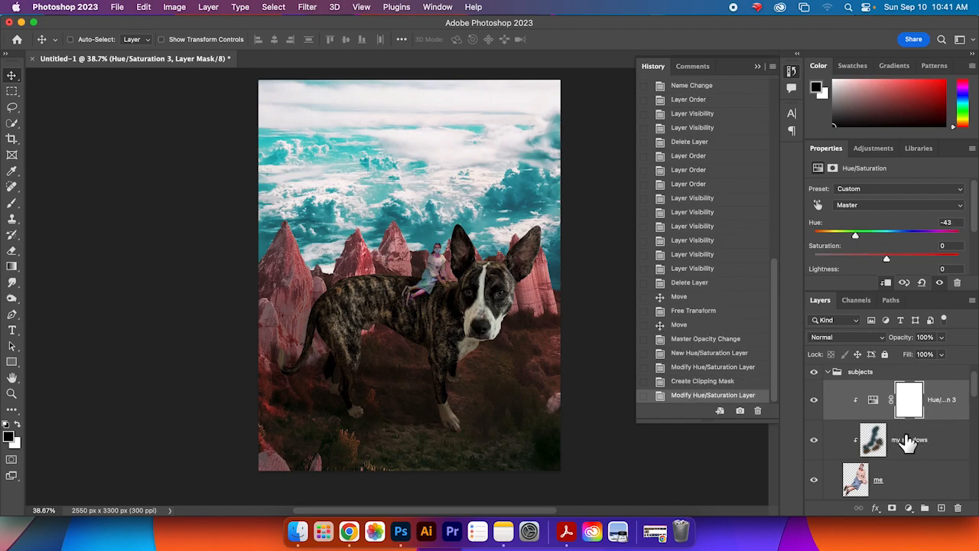
pyautogui.moveTo(941, 413); pyautogui.dragTo(946, 456)
# Step: Undo a further hue change on the adjustment
pyautogui.moveTo(860, 238)
pyautogui.mouseDown()
pyautogui.moveTo(937, 240)
pyautogui.moveTo(876, 242)
pyautogui.mouseUp()
pyautogui.press('super+z')
pyautogui.press('super+z')
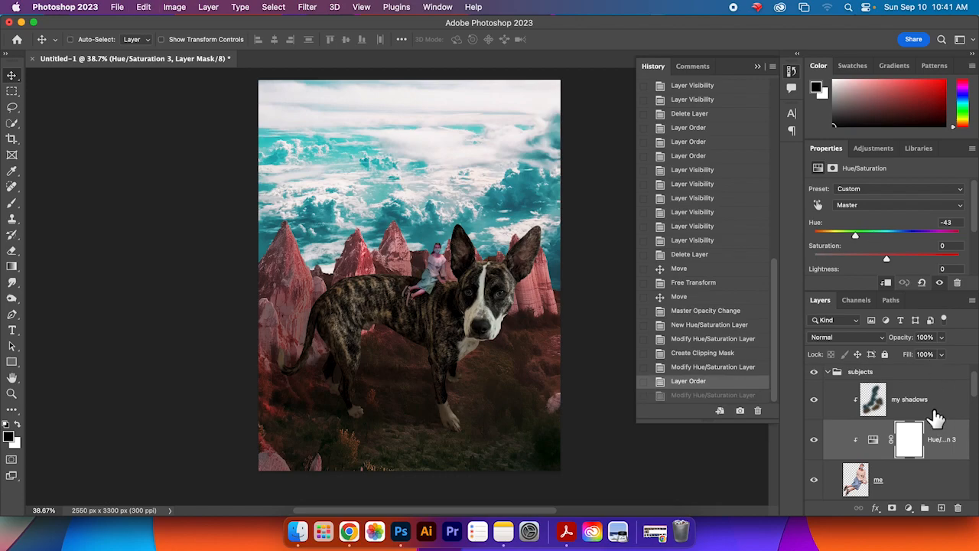
# Step: Move the Hue/Saturation adjustment down the subjects stack and clip it onto the Thorin dog layer
pyautogui.moveTo(942, 403); pyautogui.dragTo(940, 462)
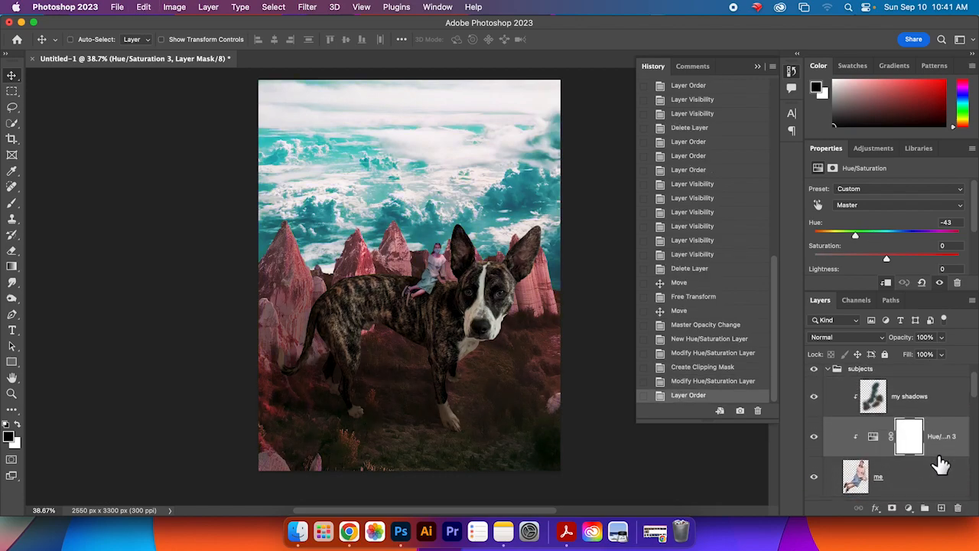
pyautogui.scroll(-3, 940, 462)
pyautogui.scroll(2, 941, 463)
pyautogui.moveTo(944, 375); pyautogui.dragTo(942, 433)
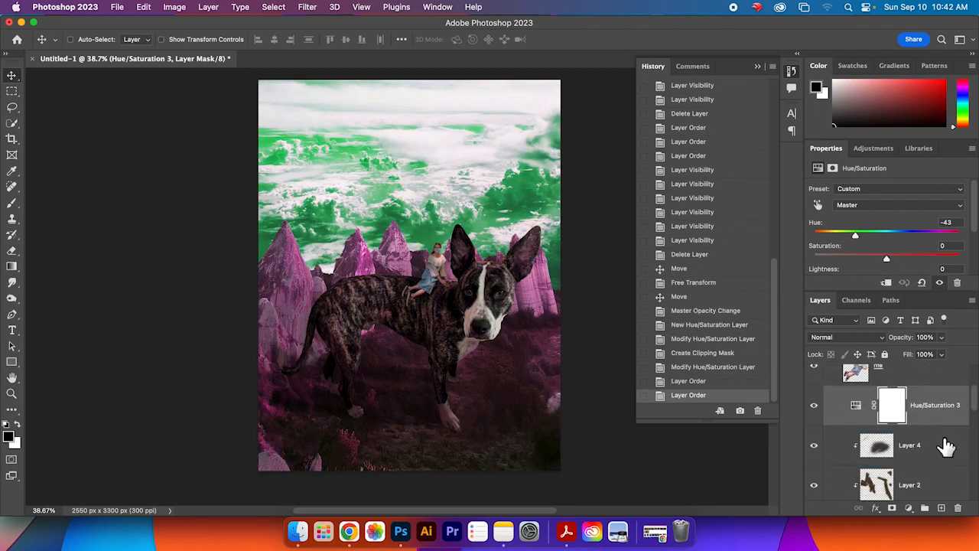
pyautogui.rightClick(943, 419)
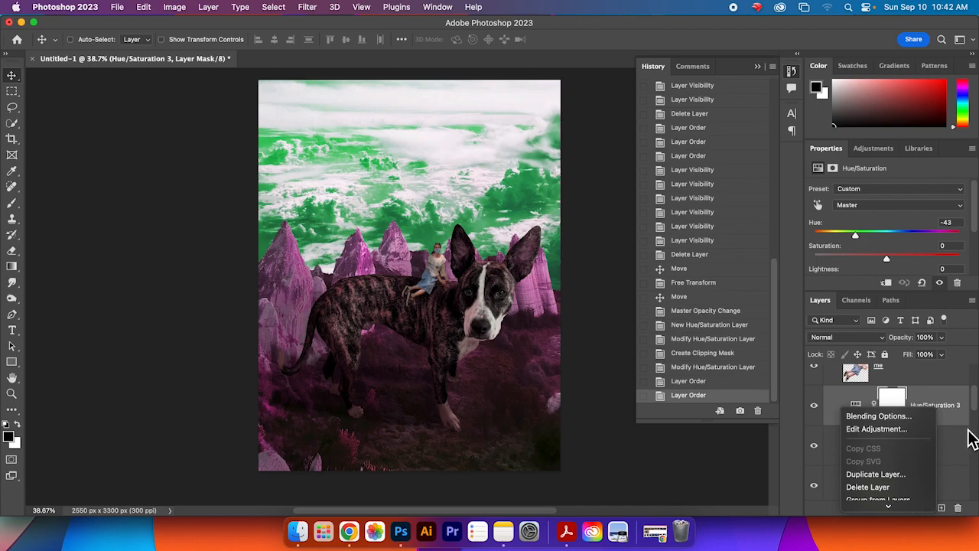
pyautogui.click(958, 456)
pyautogui.moveTo(946, 404); pyautogui.dragTo(943, 480)
pyautogui.scroll(-1, 943, 479)
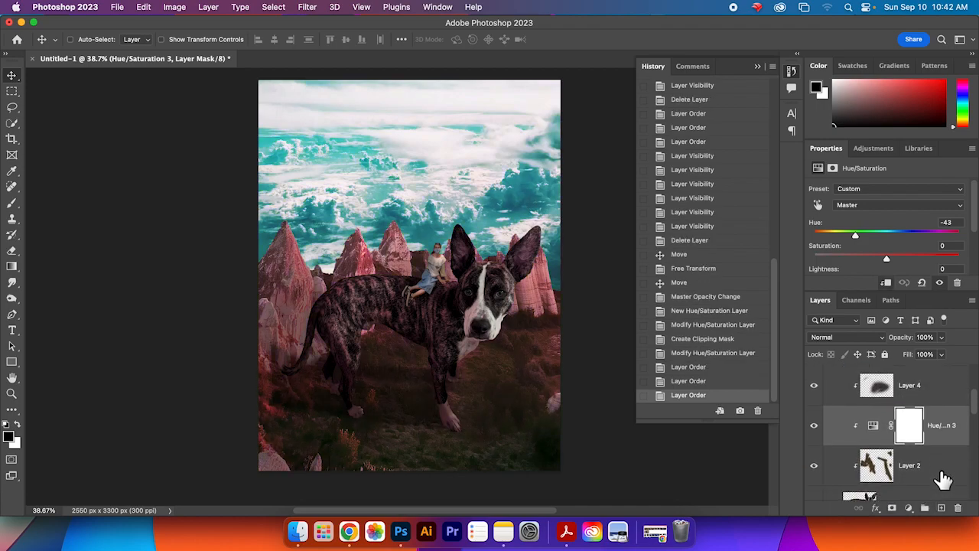
pyautogui.moveTo(946, 423); pyautogui.dragTo(940, 472)
pyautogui.scroll(-1, 941, 475)
pyautogui.scroll(-1, 943, 478)
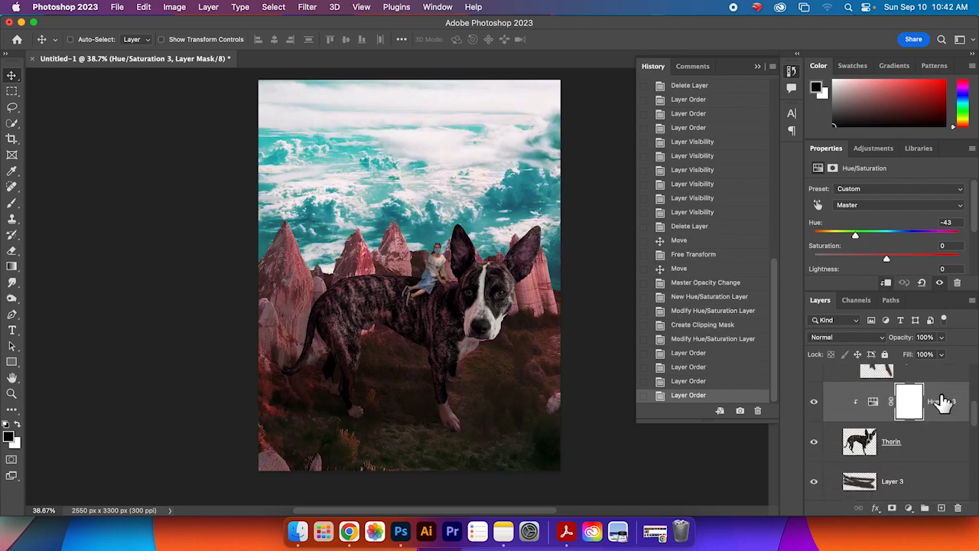
pyautogui.rightClick(944, 402)
pyautogui.scroll(-3, 916, 491)
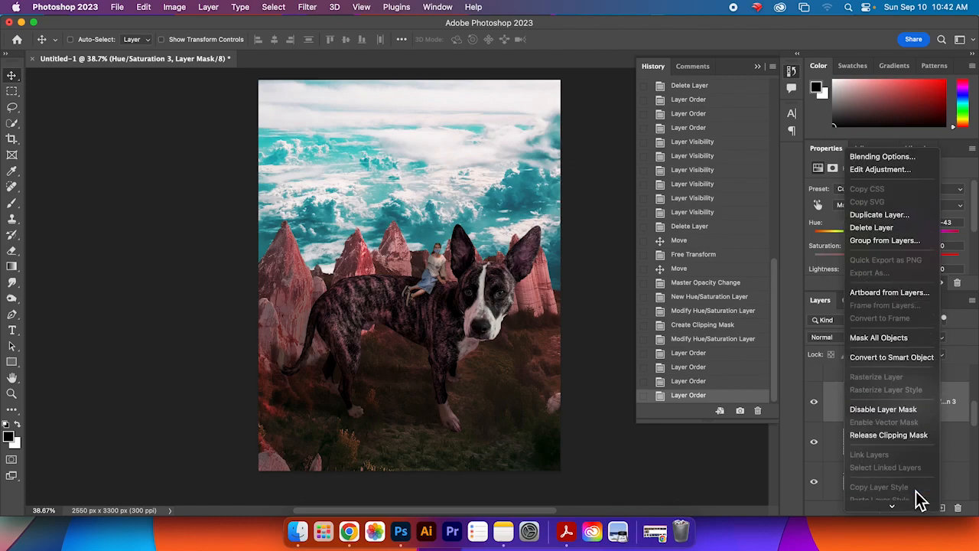
pyautogui.click(966, 405)
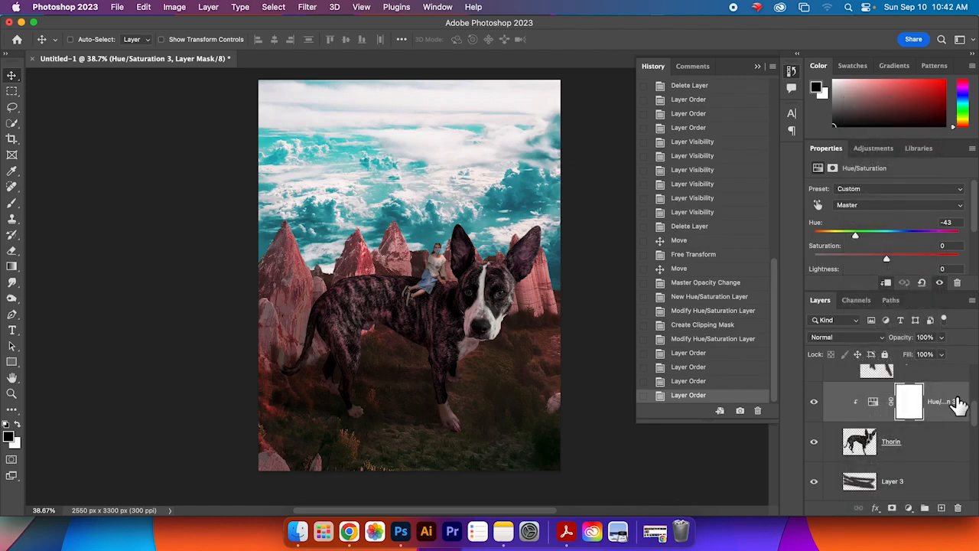
# Step: Recolour the dog by setting the adjustment's hue to +137 and saturation to +62
pyautogui.moveTo(869, 239); pyautogui.dragTo(904, 239)
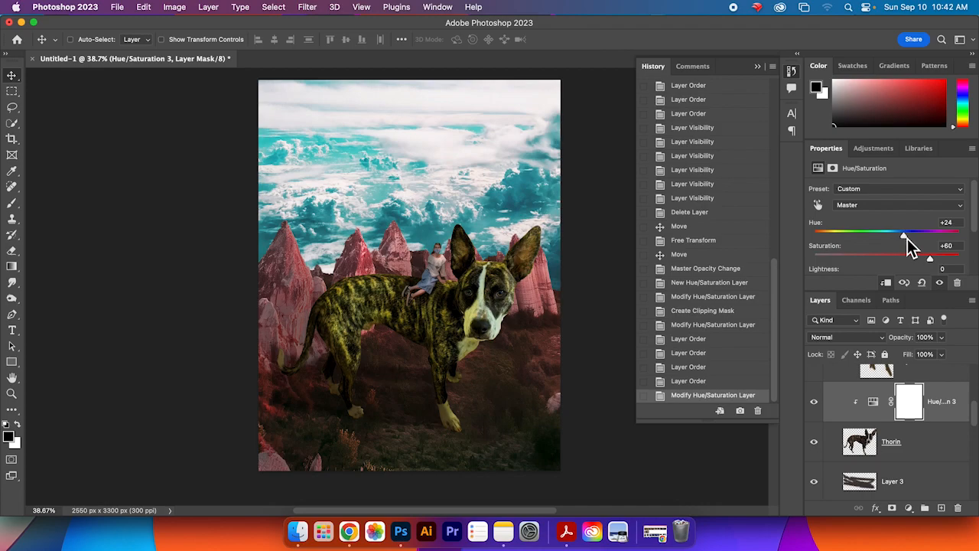
pyautogui.moveTo(976, 425)
pyautogui.mouseDown()
pyautogui.moveTo(977, 413)
pyautogui.moveTo(977, 426)
pyautogui.mouseUp()
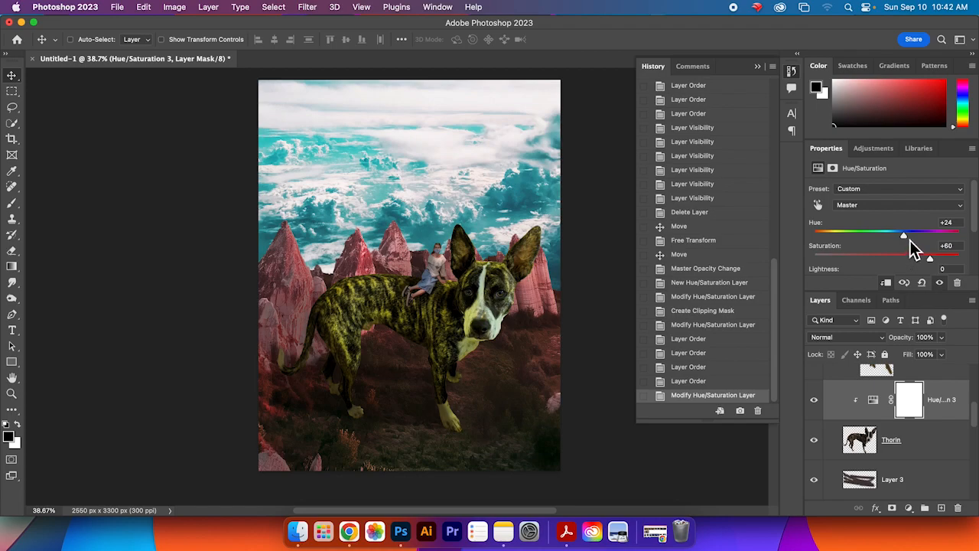
pyautogui.moveTo(939, 273); pyautogui.dragTo(949, 246)
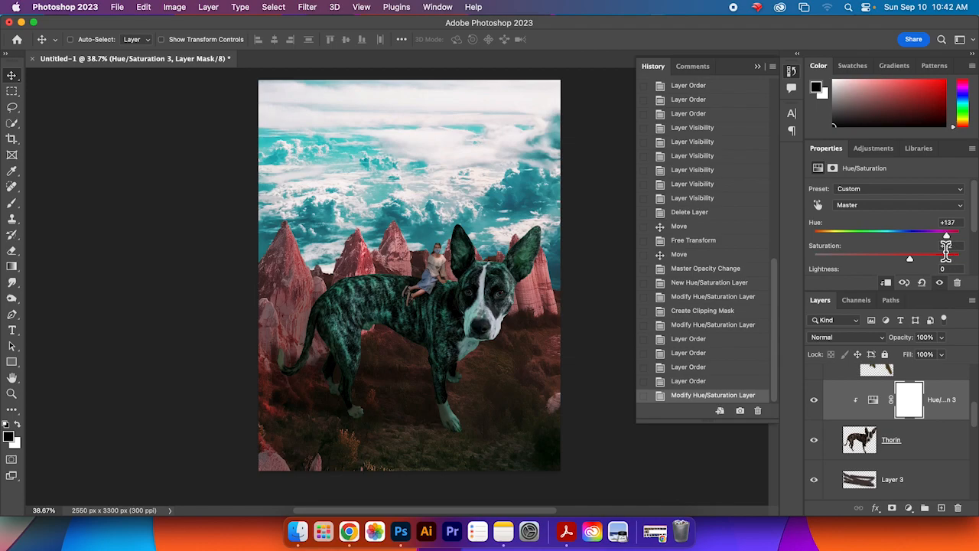
pyautogui.moveTo(928, 263); pyautogui.dragTo(943, 275)
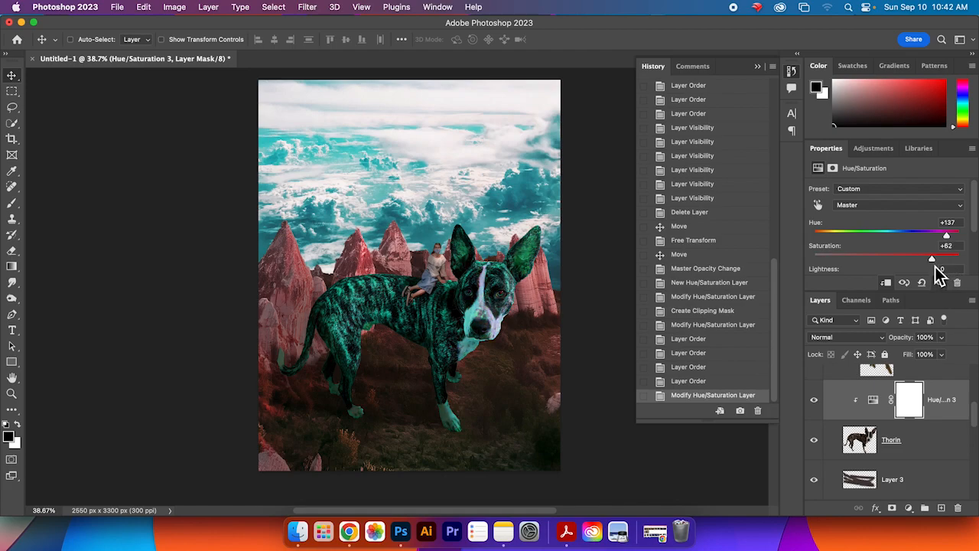
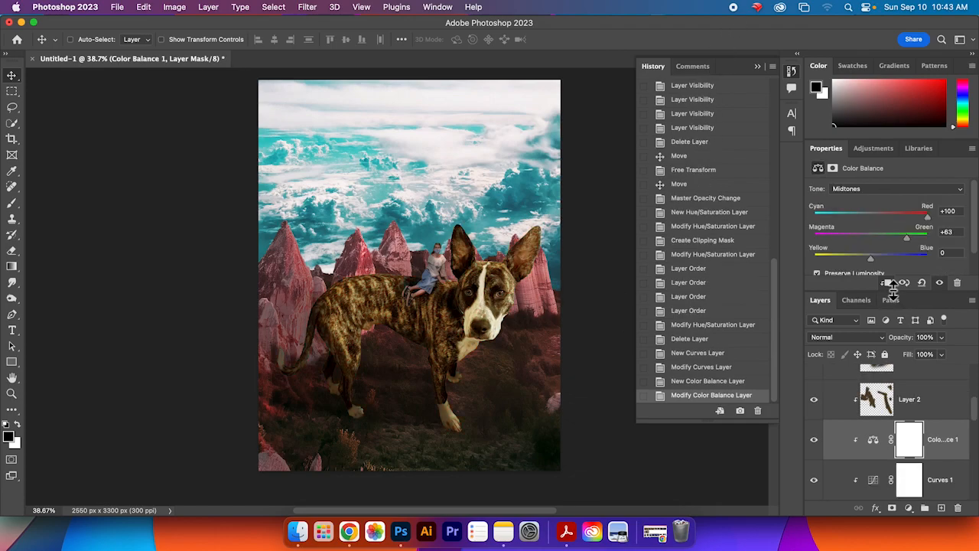
# Step: Release the Color Balance 1 adjustment's clipping mask and clip it back onto the layers below
pyautogui.scroll(-1, 975, 409)
pyautogui.moveTo(802, 446); pyautogui.dragTo(727, 446)
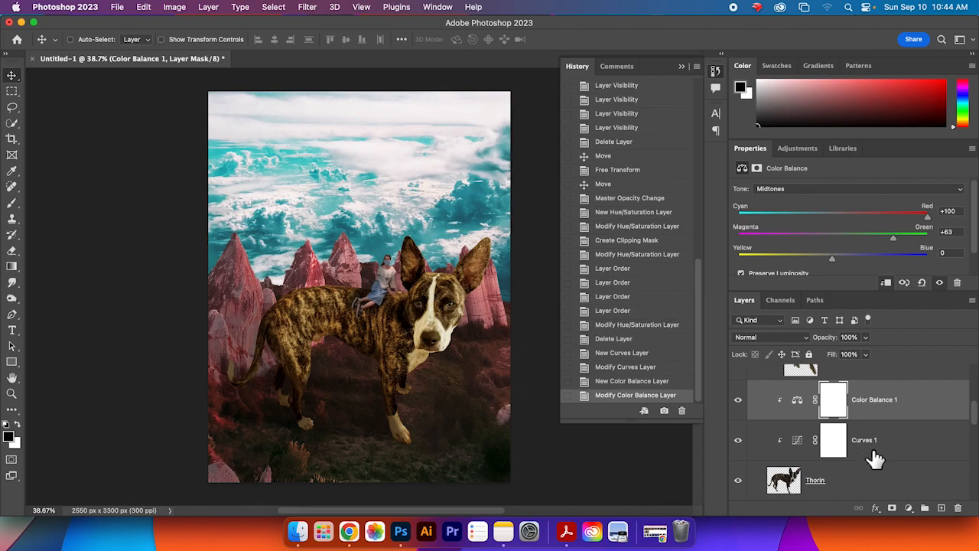
pyautogui.click(876, 458)
pyautogui.click(875, 405)
pyautogui.scroll(-1, 976, 425)
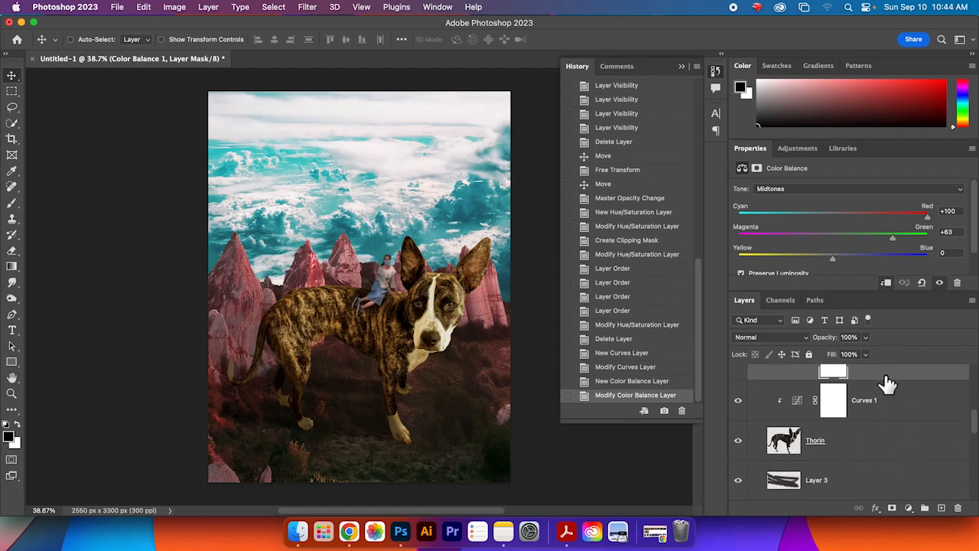
pyautogui.scroll(1, 976, 436)
pyautogui.rightClick(899, 409)
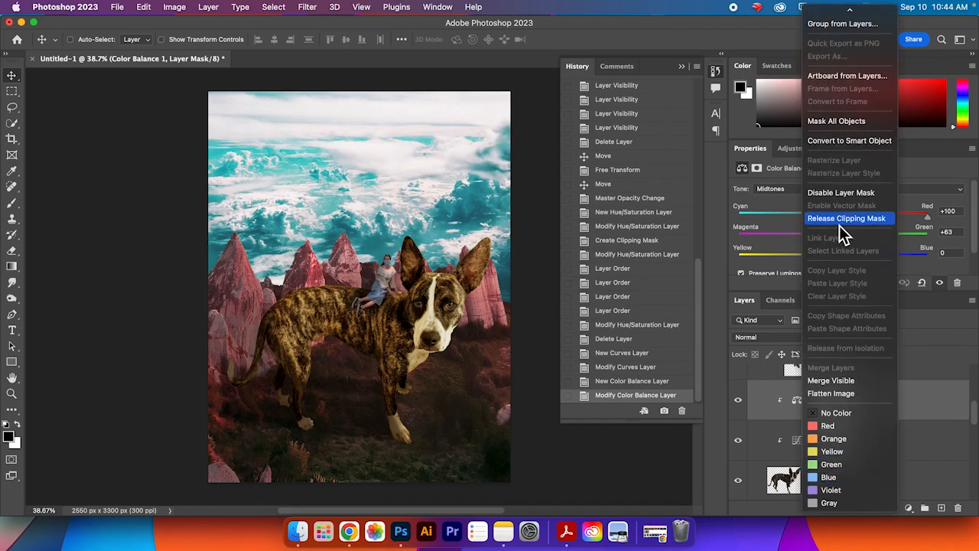
pyautogui.click(845, 223)
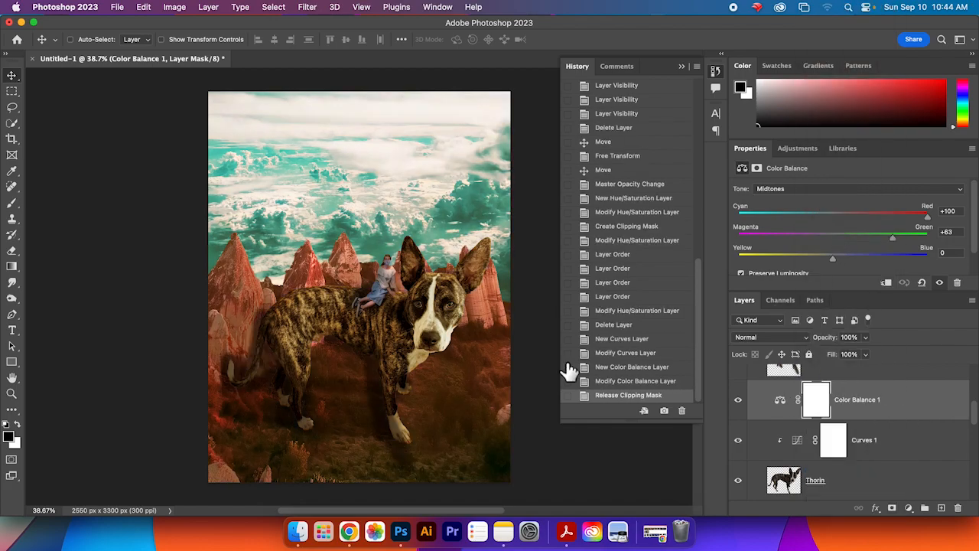
pyautogui.rightClick(929, 407)
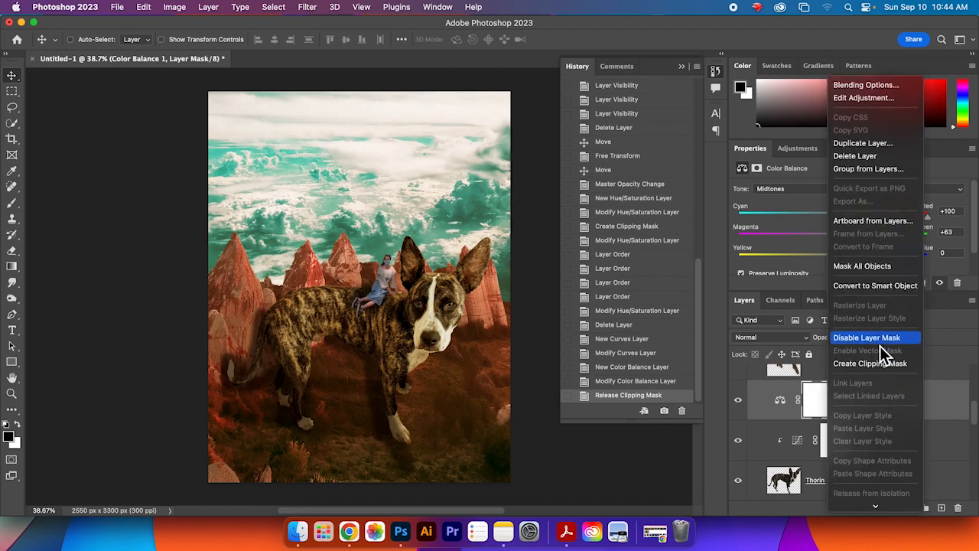
pyautogui.click(879, 365)
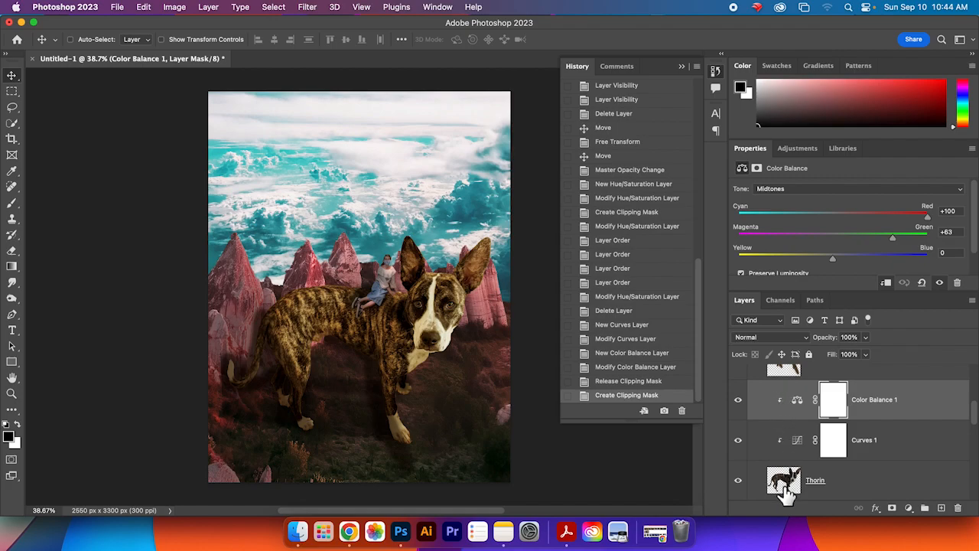
# Step: Duplicate the Color Balance 1 adjustment and move the copy up into the subjects group between my shadows and me
pyautogui.moveTo(975, 424)
pyautogui.mouseDown()
pyautogui.moveTo(976, 394)
pyautogui.moveTo(976, 413)
pyautogui.mouseUp()
pyautogui.rightClick(869, 407)
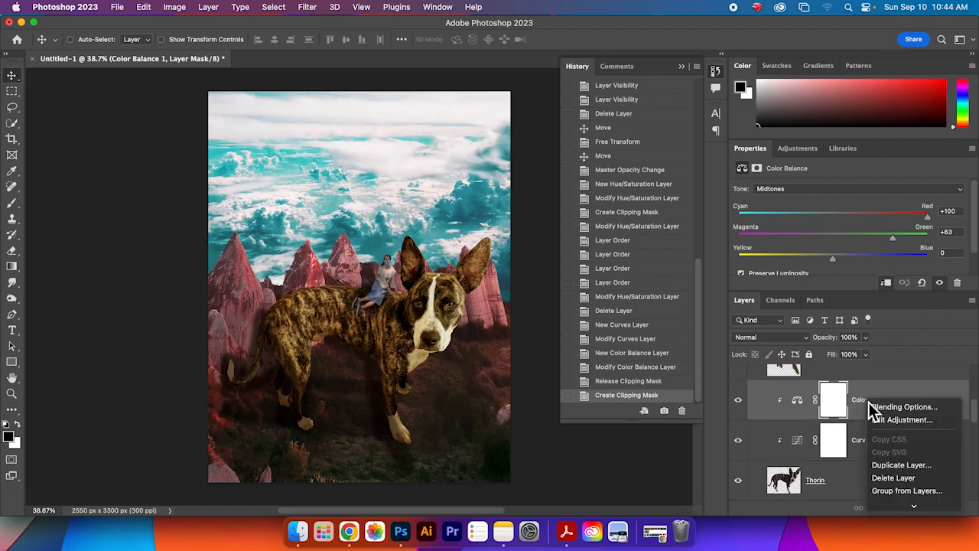
pyautogui.click(928, 465)
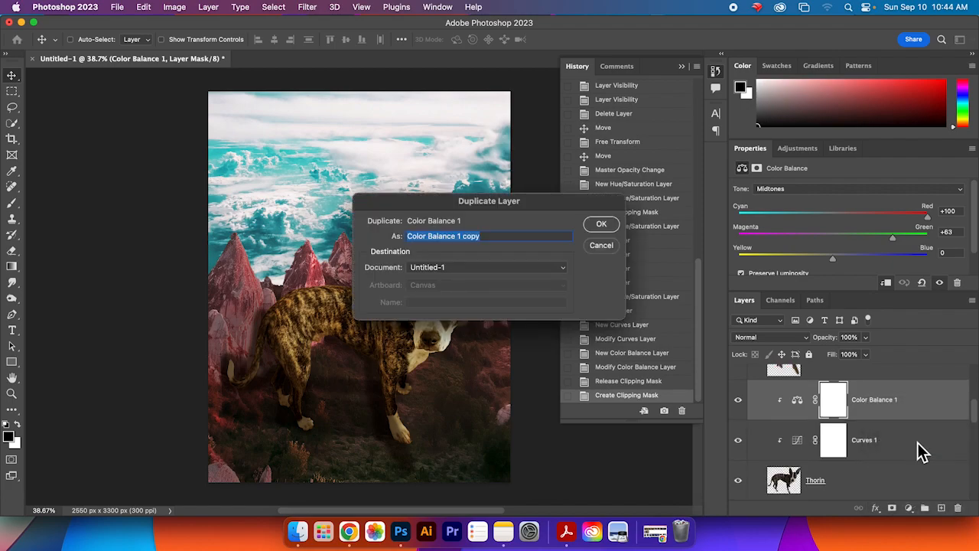
pyautogui.click(595, 229)
pyautogui.moveTo(902, 409)
pyautogui.mouseDown()
pyautogui.moveTo(896, 345)
pyautogui.moveTo(892, 409)
pyautogui.mouseUp()
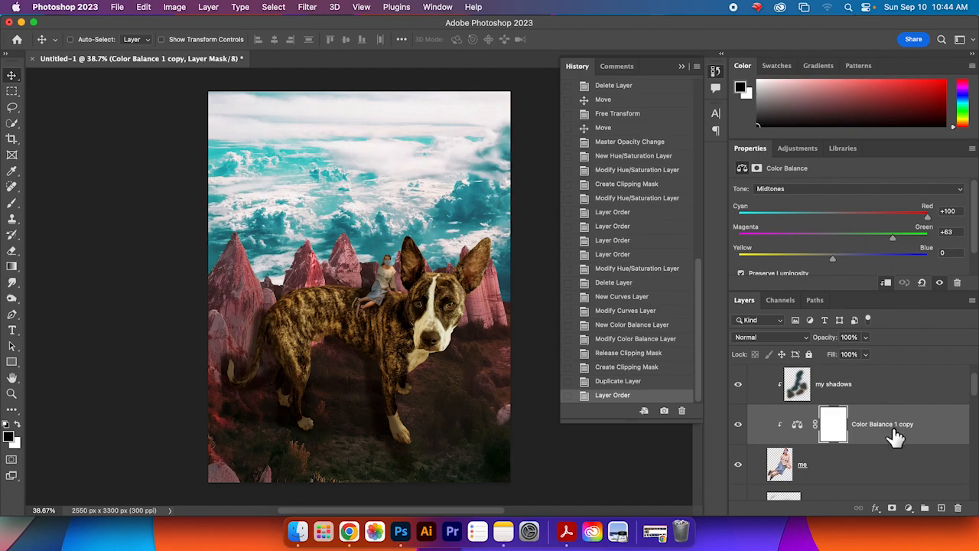
# Step: Duplicate the Curves 1 adjustment layer clipped to the Thorin dog
pyautogui.scroll(-1, 907, 454)
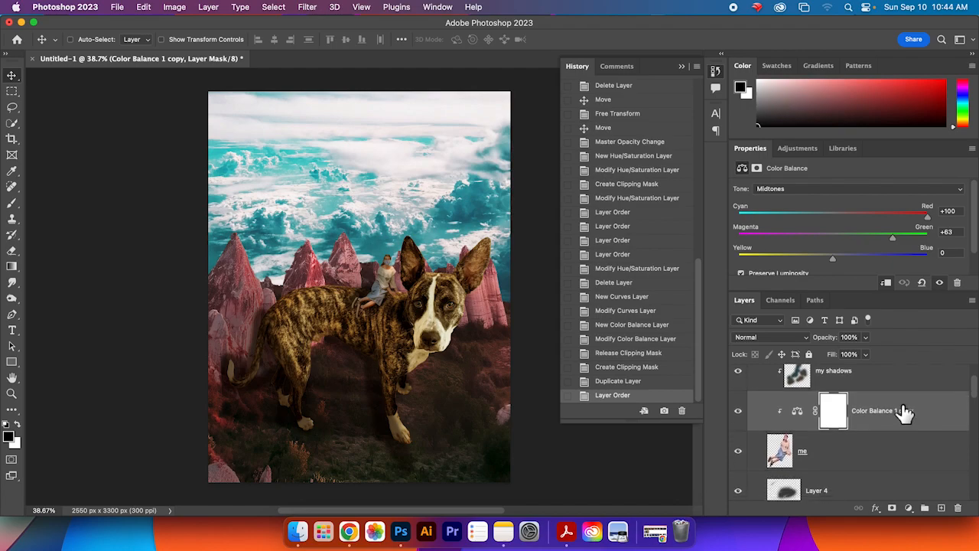
pyautogui.click(903, 422)
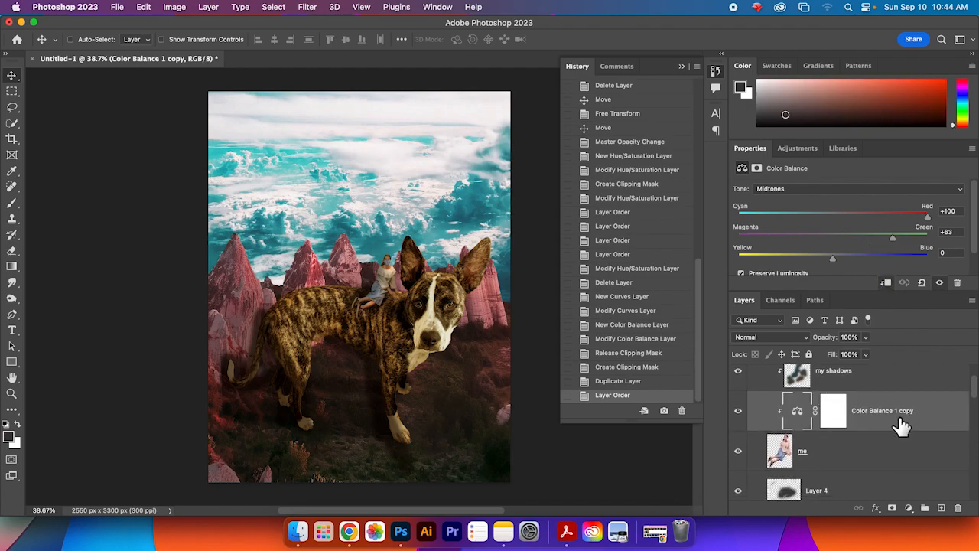
pyautogui.scroll(-6, 975, 401)
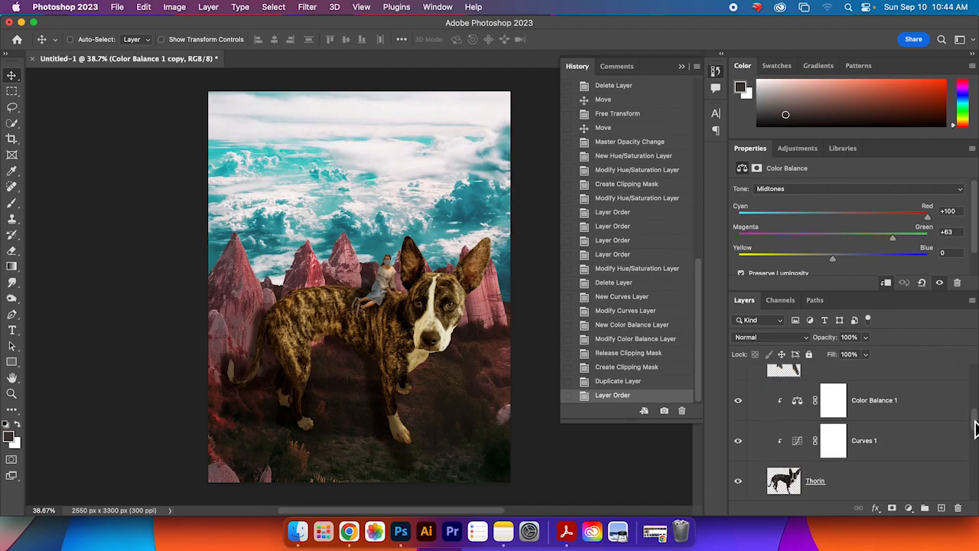
pyautogui.click(918, 475)
pyautogui.rightClick(908, 477)
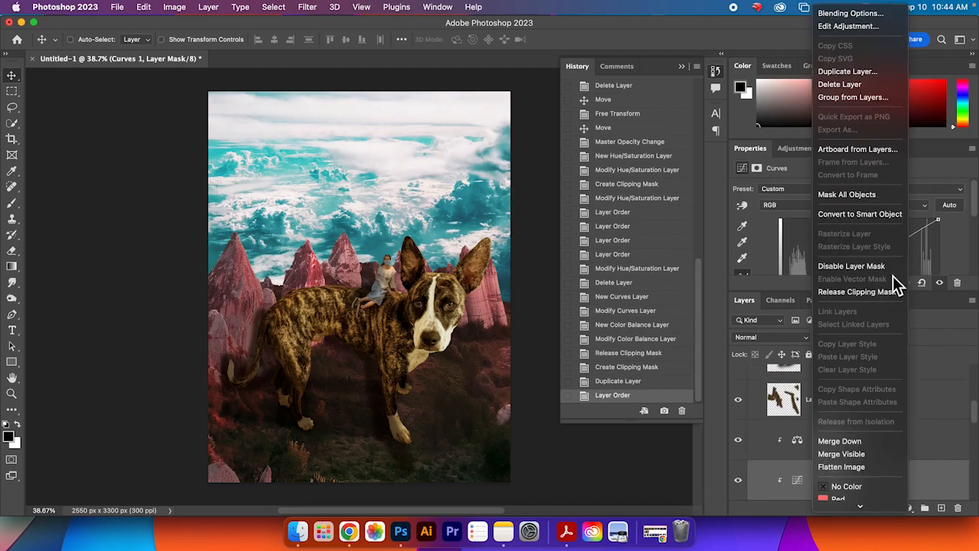
pyautogui.click(879, 74)
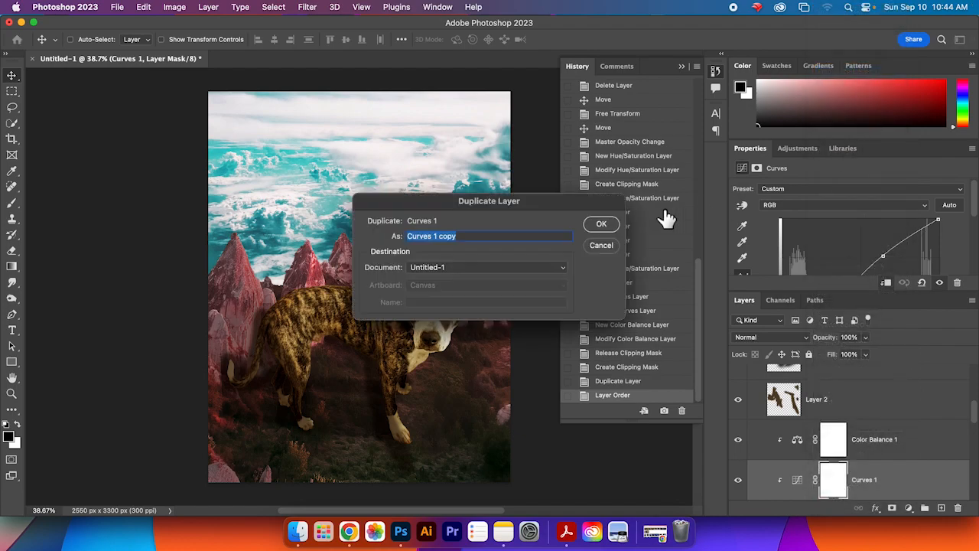
pyautogui.click(597, 229)
# Step: Move the Curves copy to the top of the subjects group with the Color Balance copy directly beneath it, above my shadows
pyautogui.moveTo(922, 469); pyautogui.dragTo(893, 422)
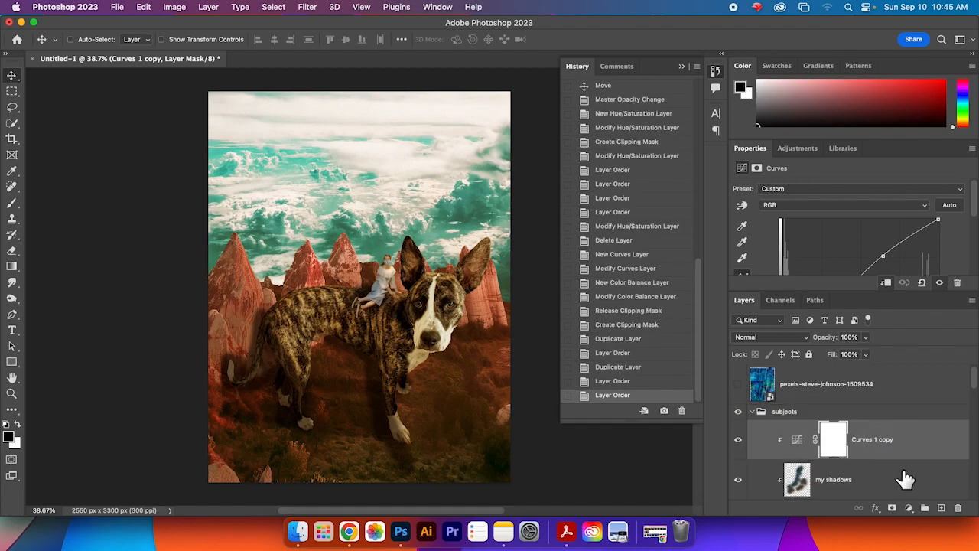
pyautogui.scroll(-1, 905, 479)
pyautogui.moveTo(902, 497); pyautogui.dragTo(903, 456)
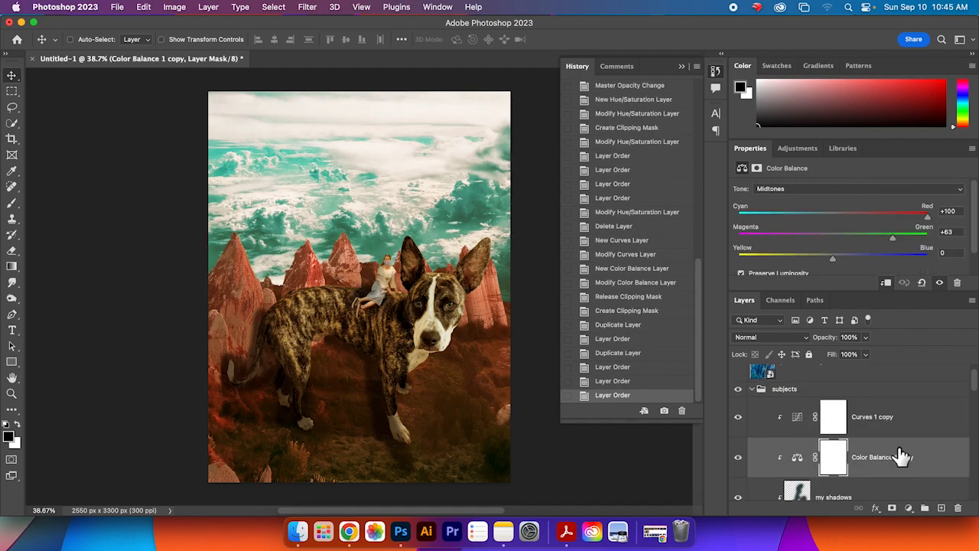
# Step: Toggle the copied adjustments' visibility off and on to compare the composite
pyautogui.scroll(-3, 975, 388)
pyautogui.scroll(3, 976, 392)
pyautogui.click(737, 447)
pyautogui.click(737, 449)
pyautogui.click(738, 480)
pyautogui.click(738, 480)
pyautogui.moveTo(978, 388); pyautogui.dragTo(975, 420)
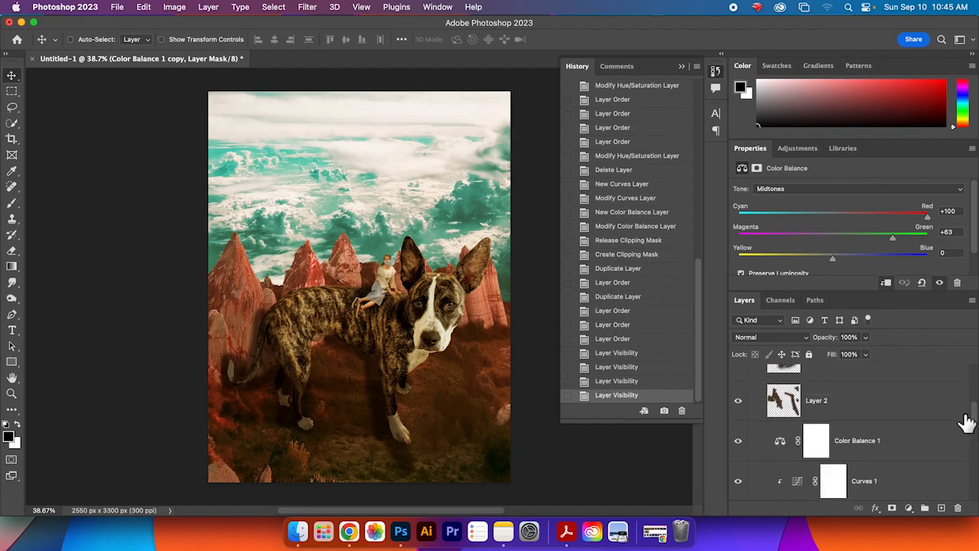
# Step: Clip Layer 2 onto the layers below it with a clipping mask
pyautogui.rightClick(856, 404)
pyautogui.scroll(-6, 922, 483)
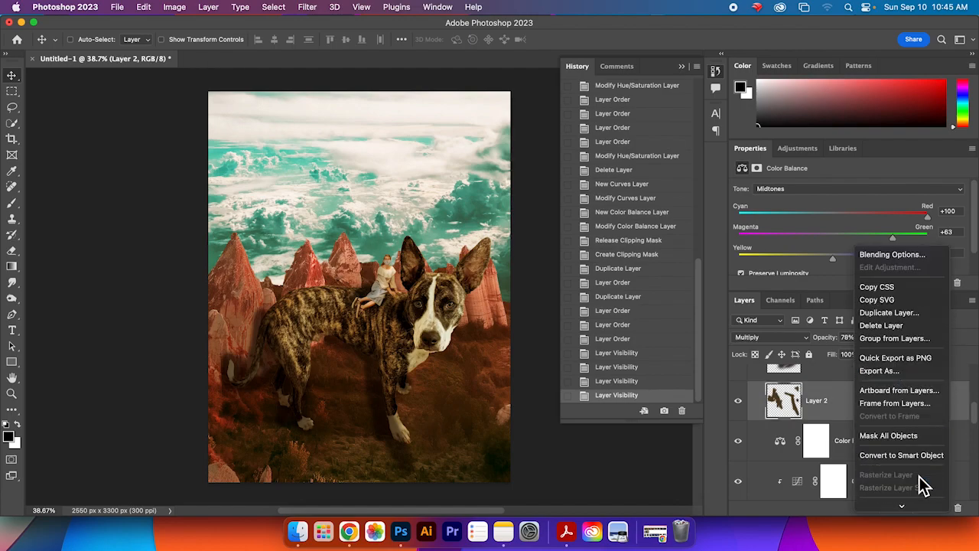
pyautogui.scroll(-1, 922, 484)
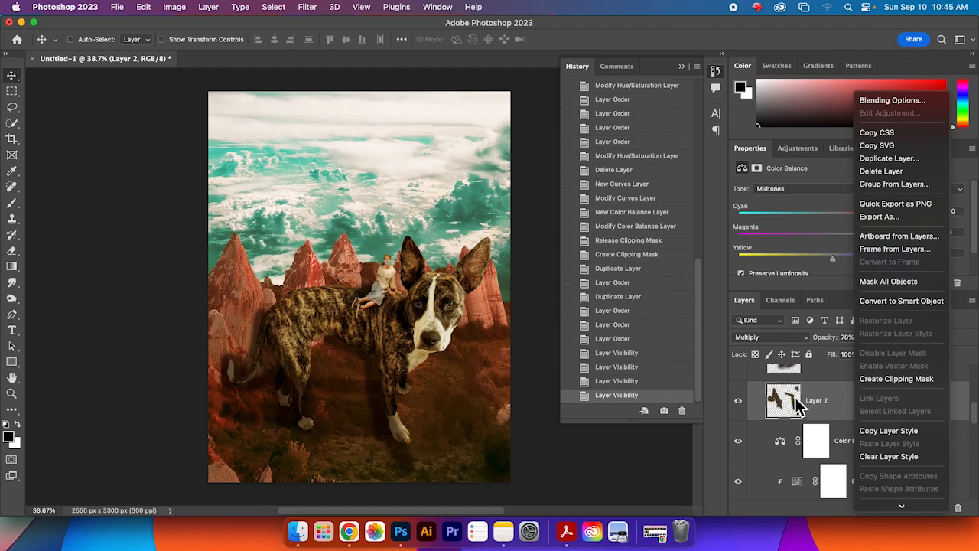
pyautogui.scroll(-10, 920, 459)
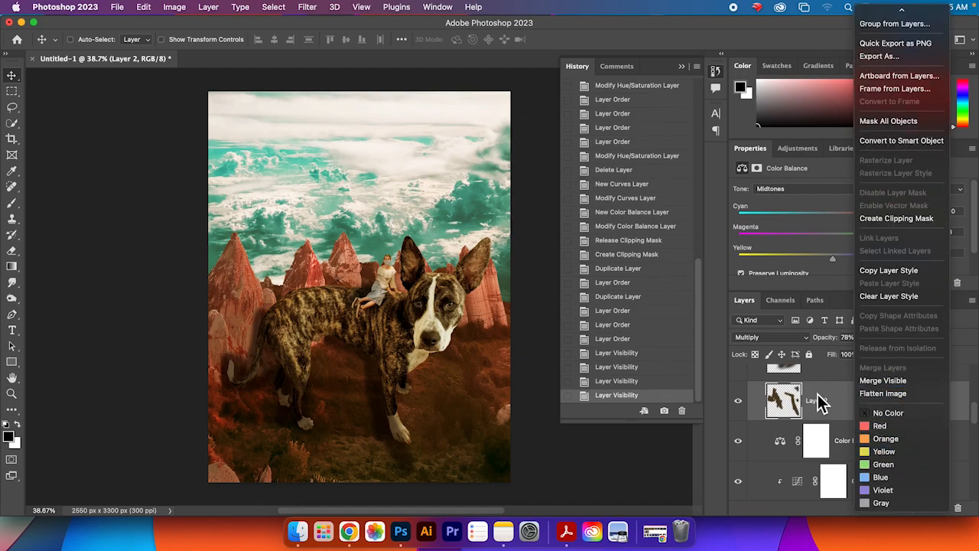
pyautogui.click(893, 219)
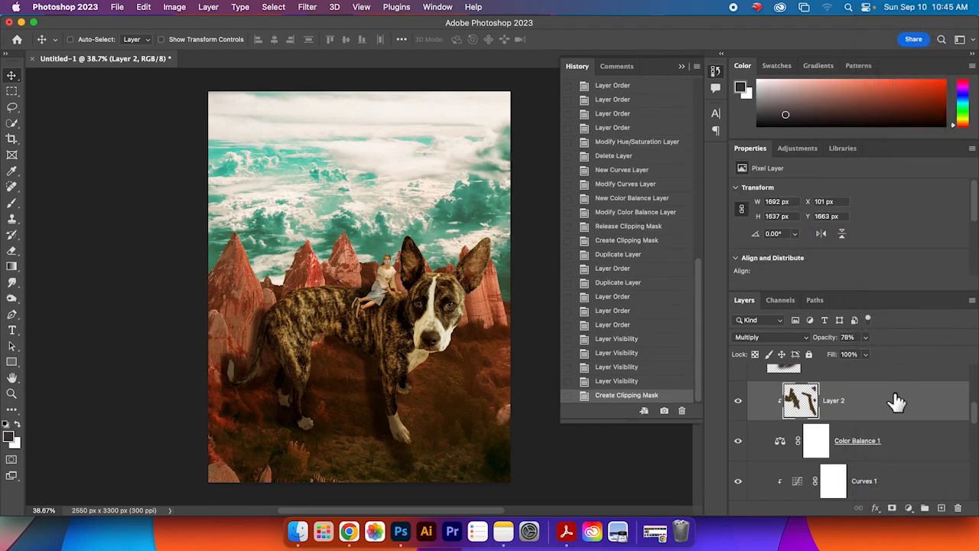
# Step: Clip the Color Balance 1 adjustment into the stack and undo that clipping
pyautogui.rightClick(909, 447)
pyautogui.scroll(-10, 902, 452)
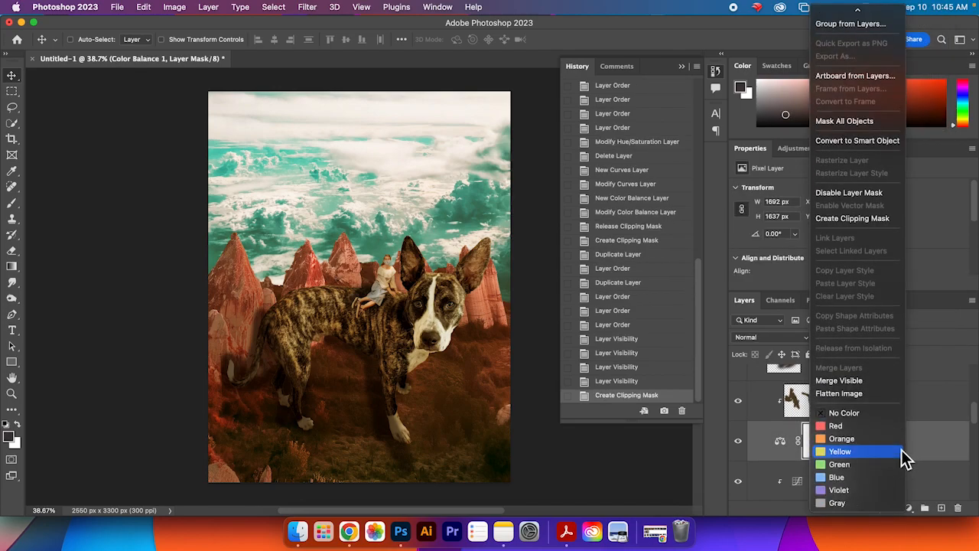
pyautogui.click(895, 220)
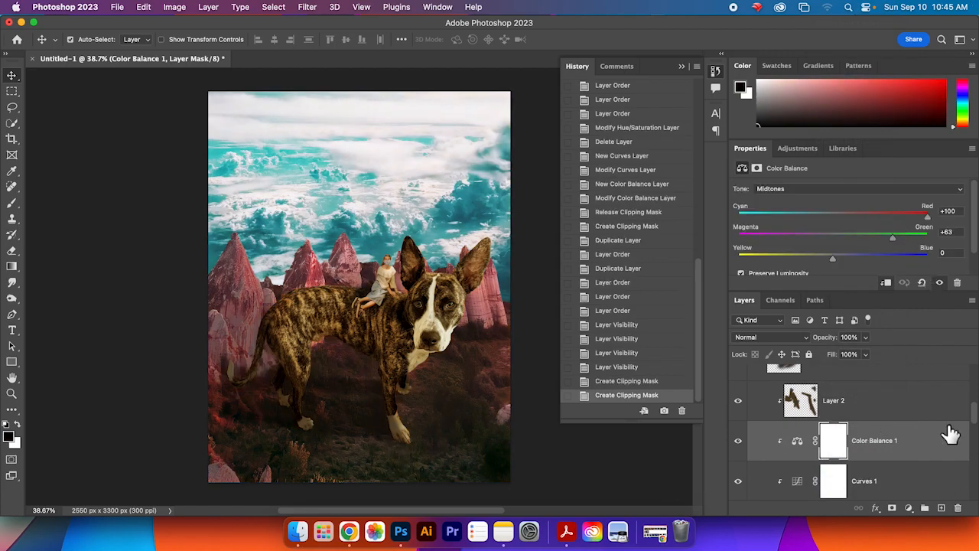
pyautogui.press('super+z')
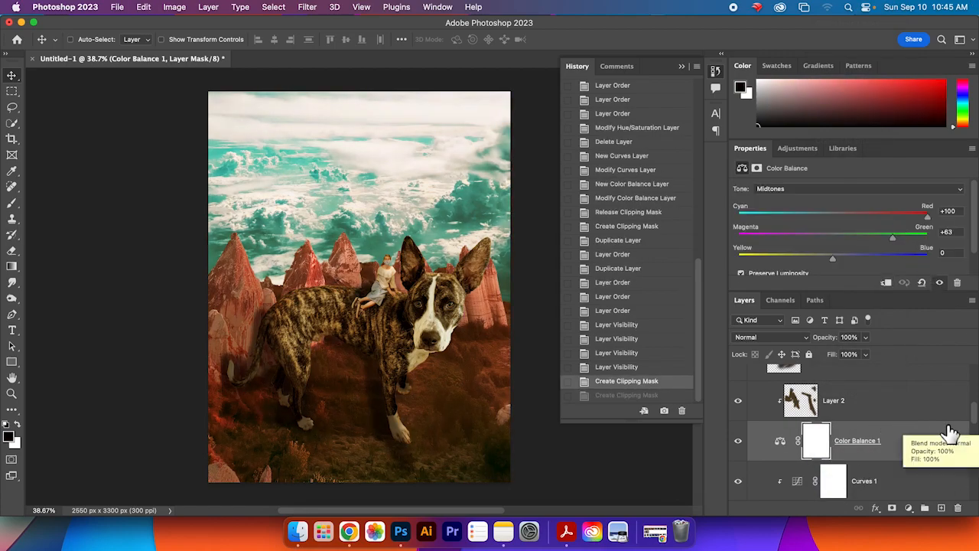
# Step: Clip Layer 4 onto the layers below it with a clipping mask
pyautogui.scroll(-1, 940, 455)
pyautogui.scroll(5, 940, 455)
pyautogui.rightClick(877, 386)
pyautogui.moveTo(934, 509)
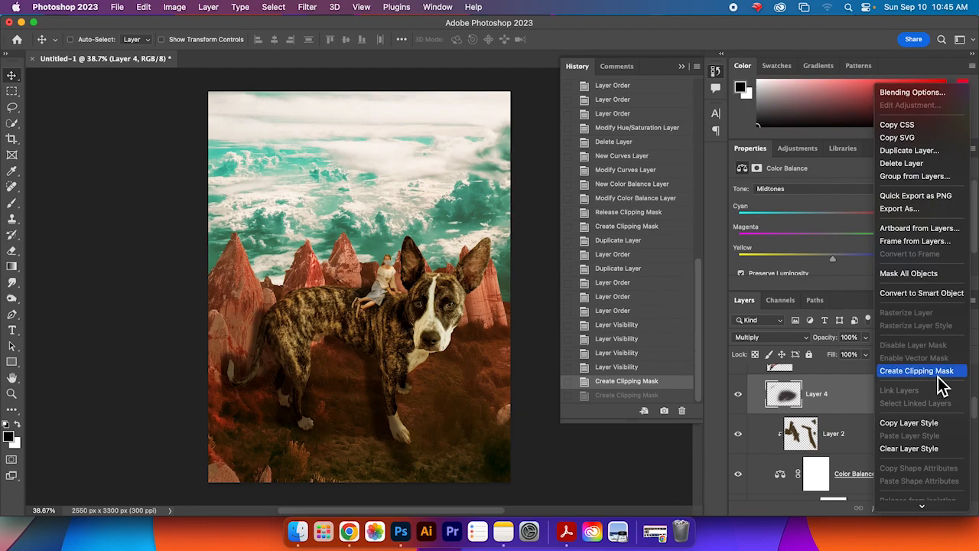
pyautogui.click(941, 386)
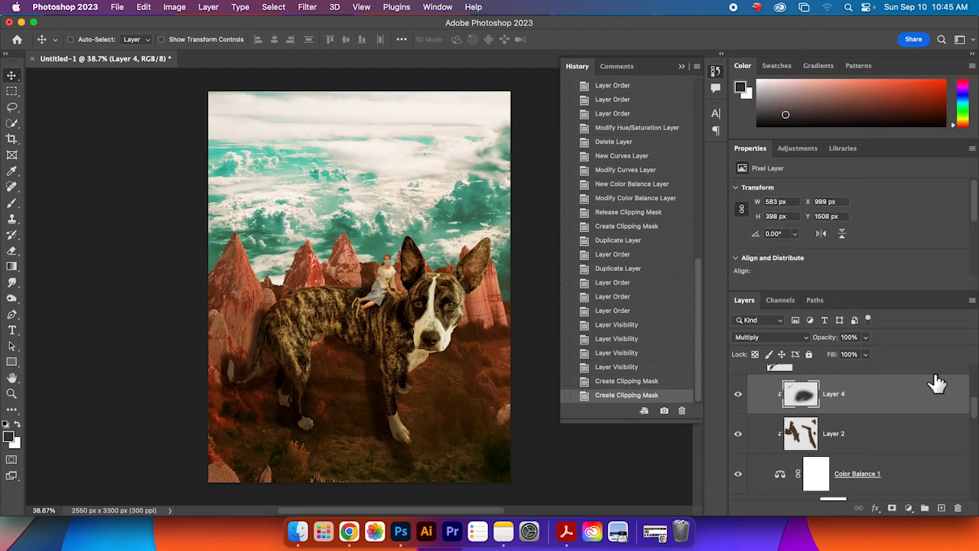
# Step: Toggle Layer 2's visibility repeatedly to compare the composite with and without it
pyautogui.scroll(-6, 935, 482)
pyautogui.scroll(4, 934, 482)
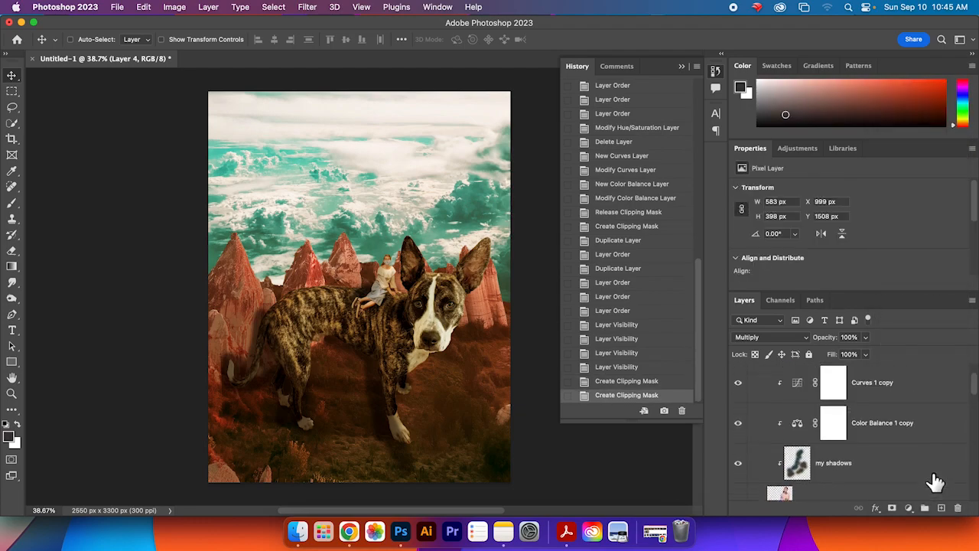
pyautogui.scroll(-4, 935, 482)
pyautogui.scroll(5, 935, 482)
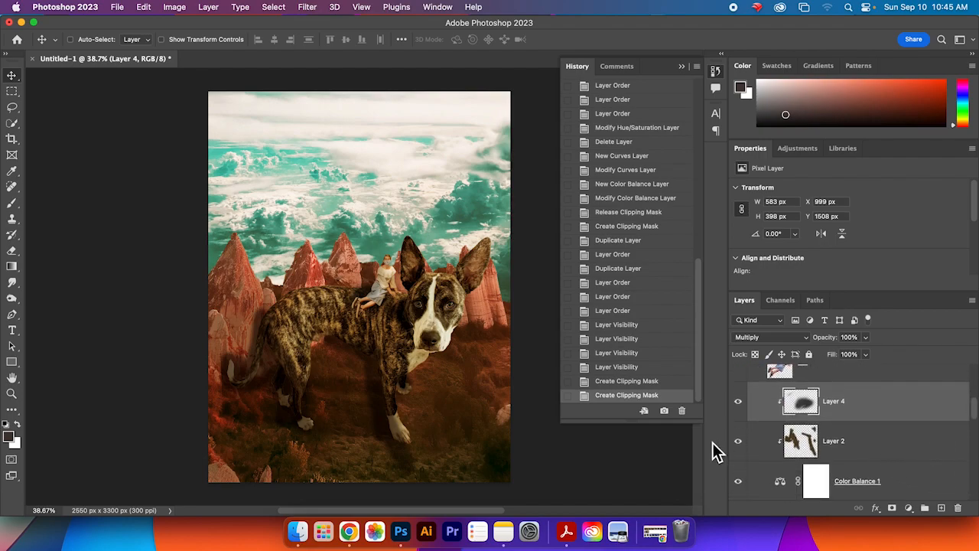
pyautogui.click(739, 442)
pyautogui.click(738, 442)
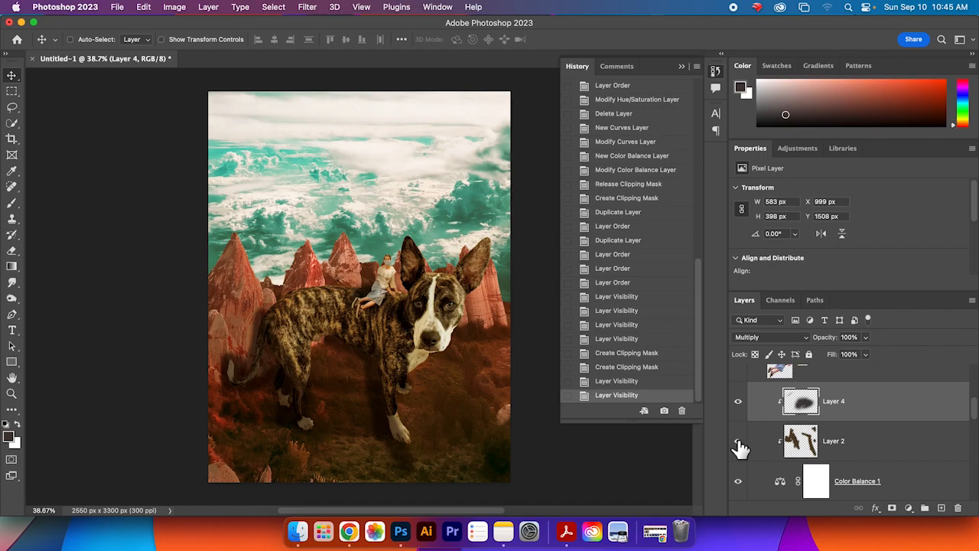
pyautogui.click(892, 448)
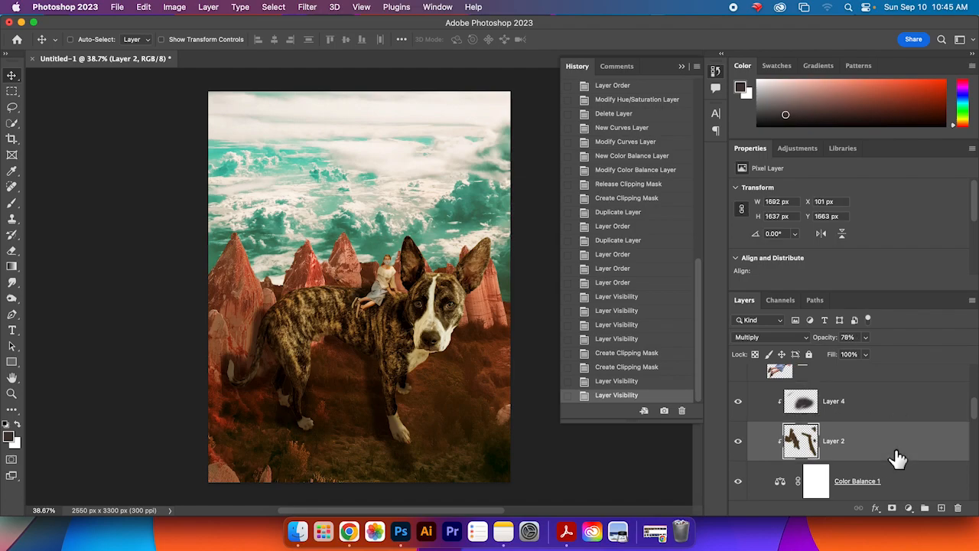
pyautogui.click(739, 444)
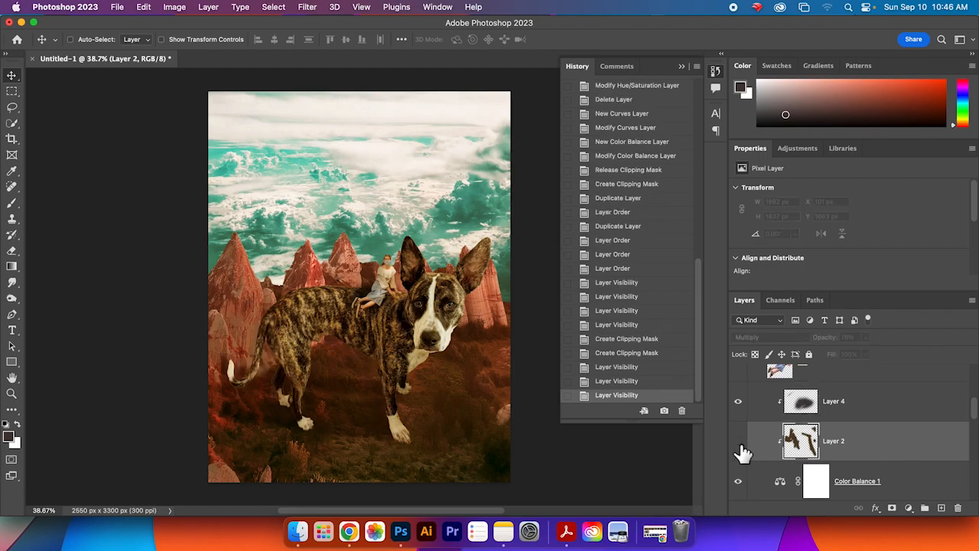
pyautogui.click(739, 443)
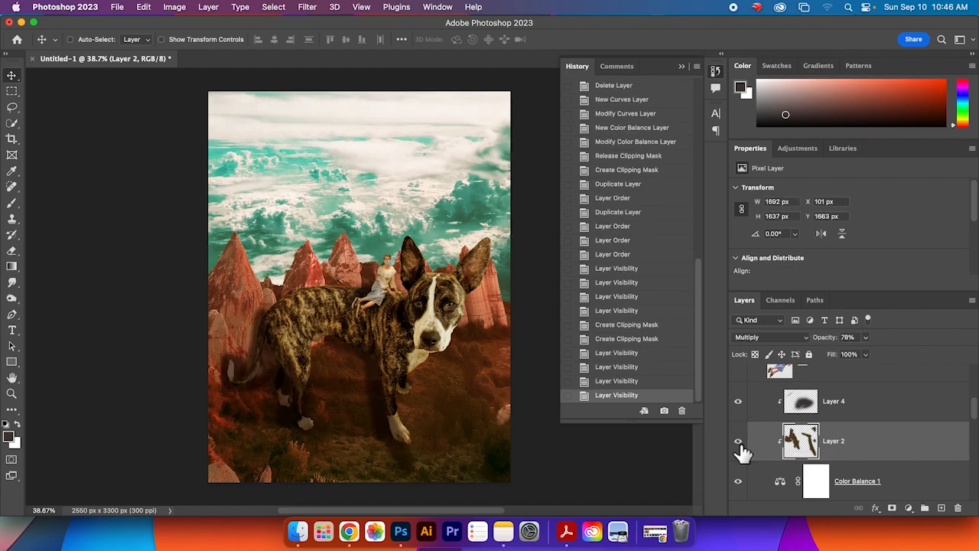
pyautogui.click(739, 444)
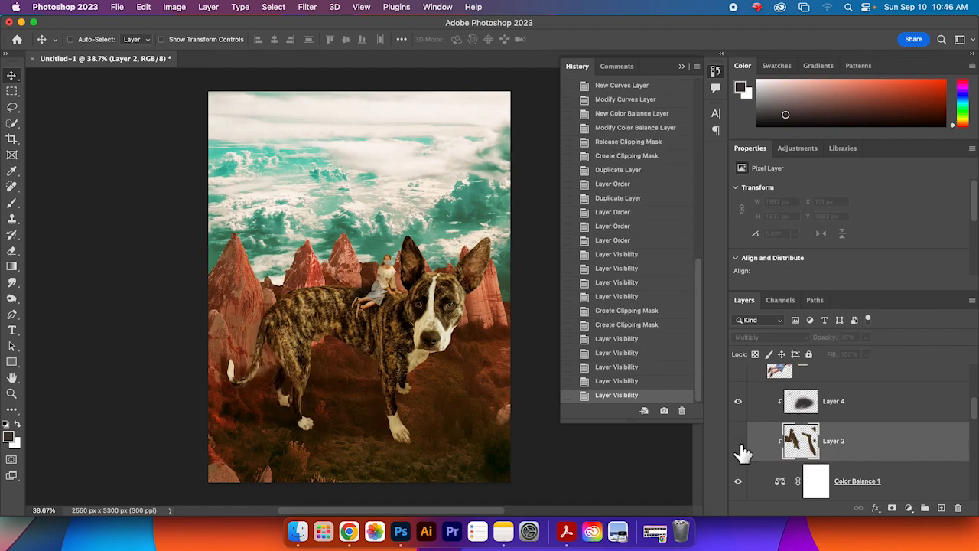
pyautogui.click(739, 444)
pyautogui.click(739, 443)
pyautogui.click(739, 443)
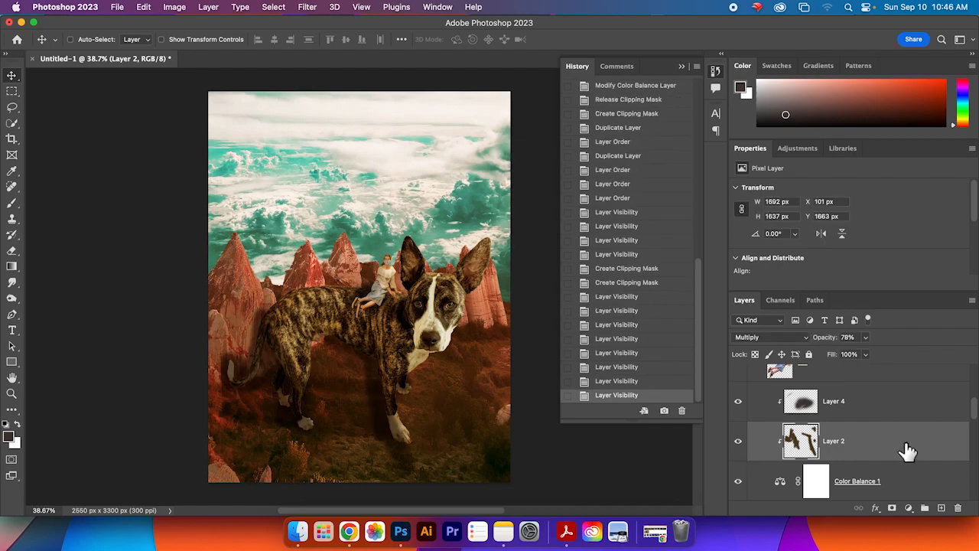
pyautogui.click(739, 445)
pyautogui.click(739, 445)
pyautogui.click(739, 445)
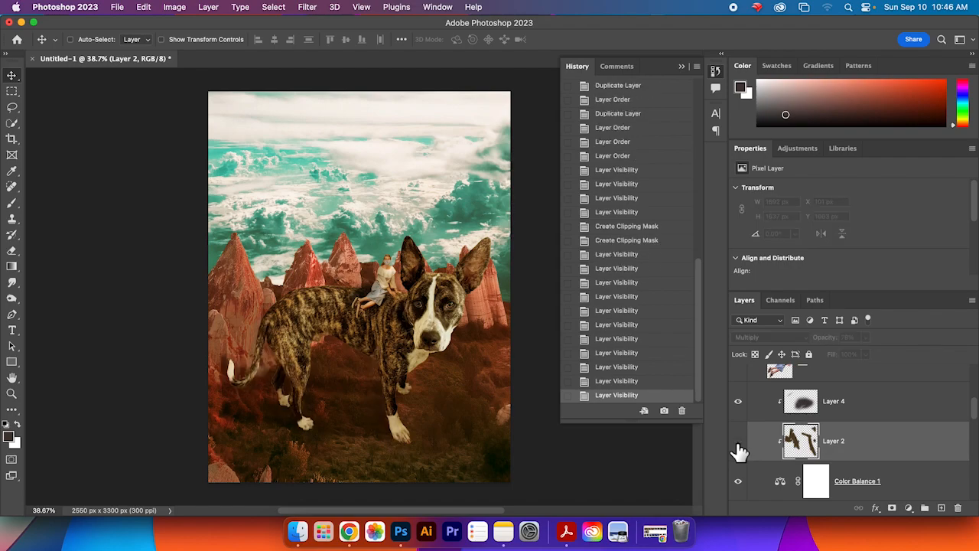
# Step: Move Layer 2 below the Curves 1 adjustment, just above Thorin, and rename it thorin-shadows
pyautogui.click(738, 444)
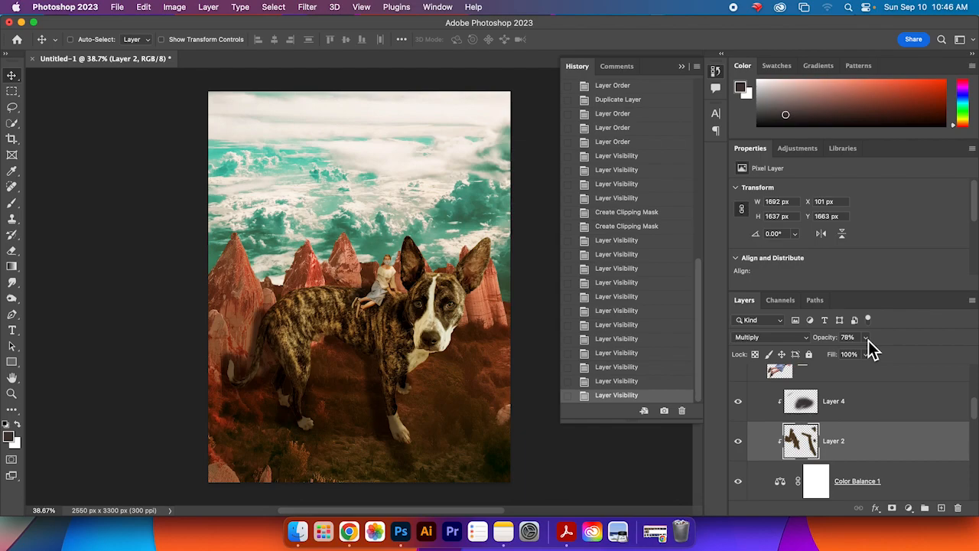
pyautogui.scroll(-3, 894, 457)
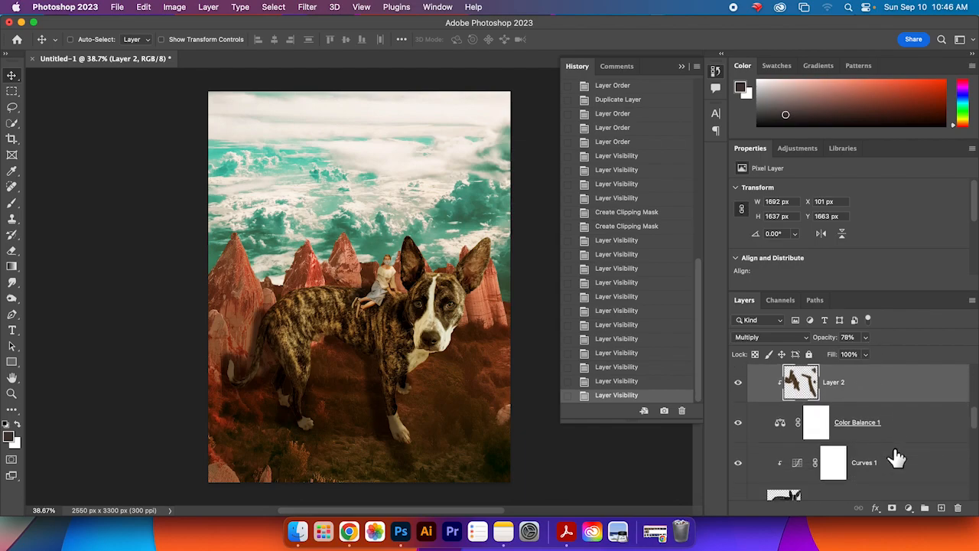
pyautogui.scroll(-1, 894, 457)
pyautogui.moveTo(887, 382); pyautogui.dragTo(888, 478)
pyautogui.scroll(-2, 886, 482)
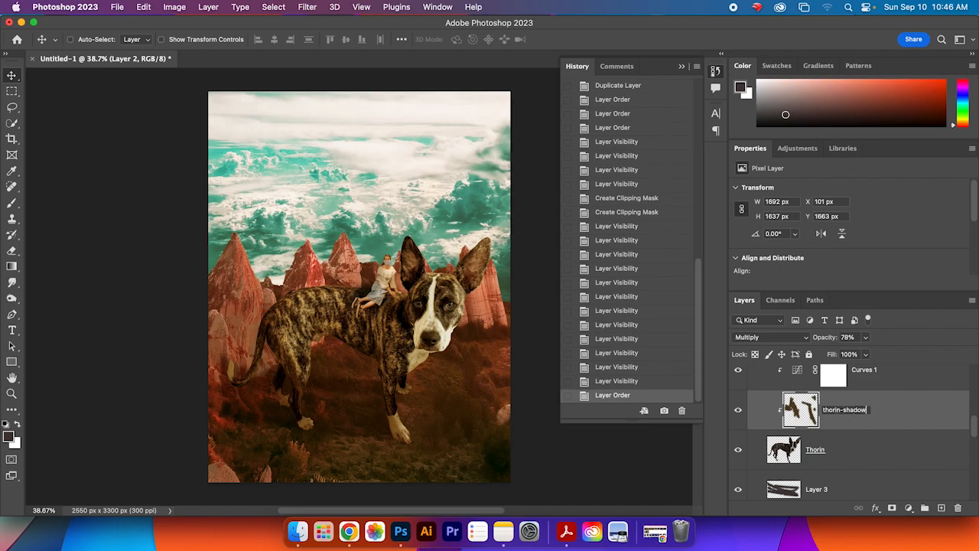
pyautogui.write('s')
pyautogui.press('Return')
# Step: Rename Layer 3 as shadow
pyautogui.scroll(-2, 855, 462)
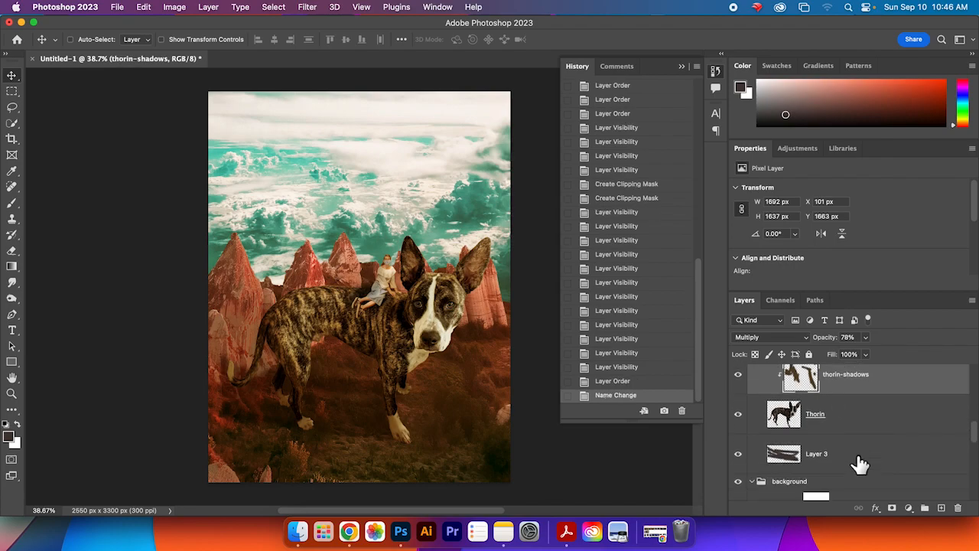
pyautogui.doubleClick(817, 453)
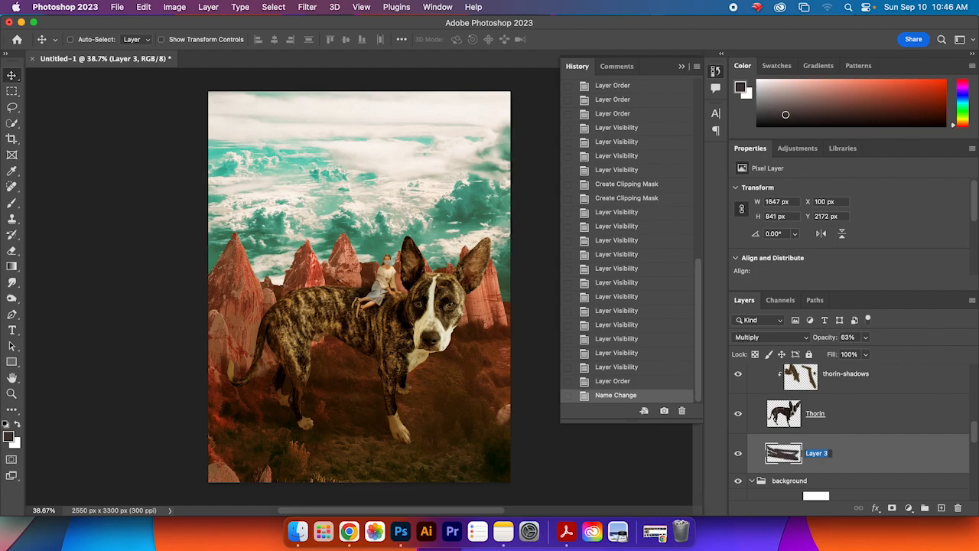
pyautogui.write('shadow')
pyautogui.press('Return')
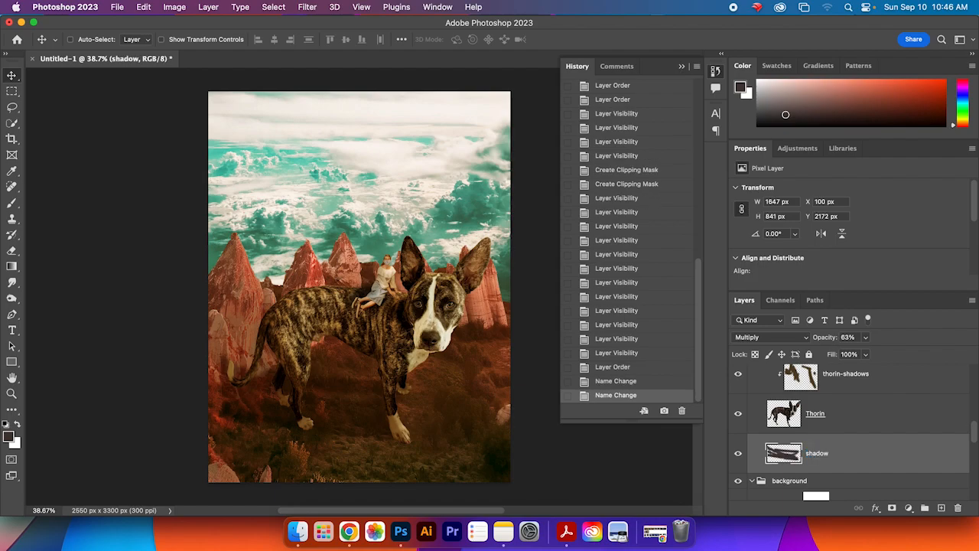
# Step: Toggle the thorin-shadows and shadow layers' visibility to compare the composite with and without them
pyautogui.click(870, 388)
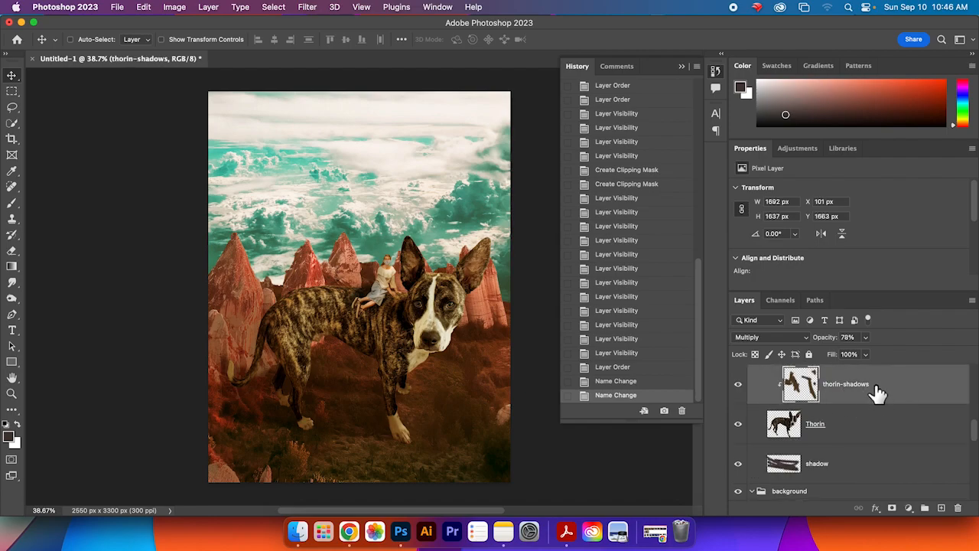
pyautogui.click(739, 385)
pyautogui.click(738, 386)
pyautogui.click(738, 386)
pyautogui.click(738, 385)
pyautogui.click(738, 385)
pyautogui.click(738, 385)
pyautogui.click(855, 470)
pyautogui.click(738, 465)
pyautogui.click(738, 464)
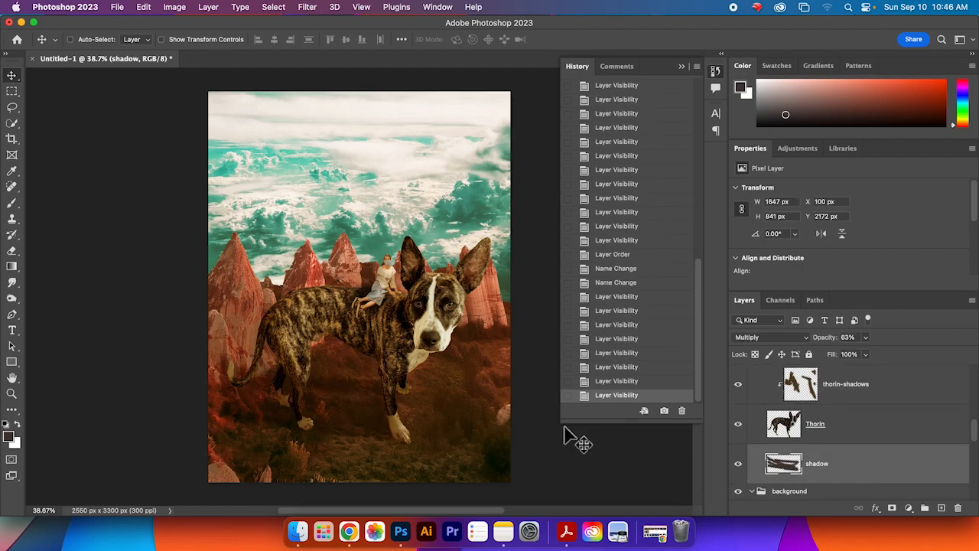
# Step: Free-transform the shadow layer, pulling its left corner up and inward to angle the shadow, and commit
pyautogui.press('super')
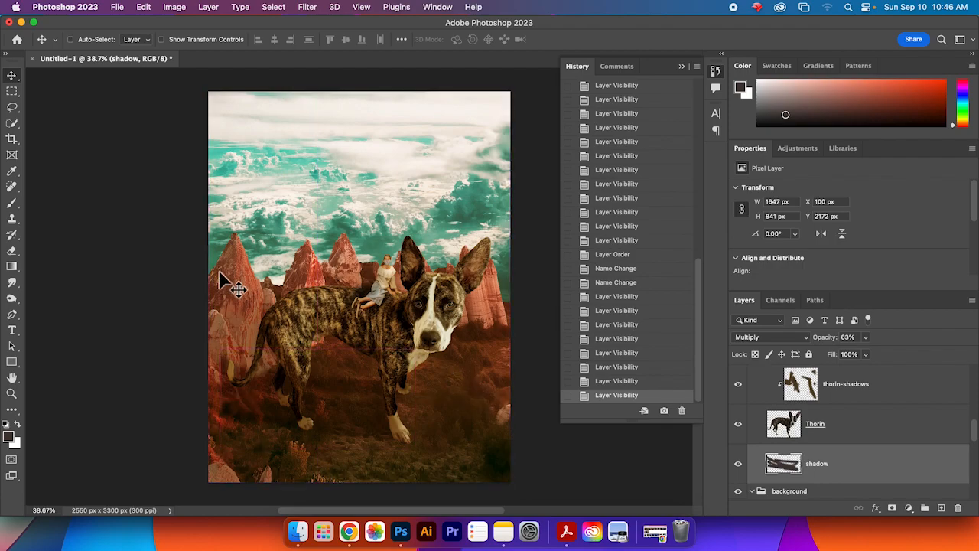
pyautogui.press('super+t')
pyautogui.moveTo(222, 350); pyautogui.dragTo(153, 370)
pyautogui.press('super+z')
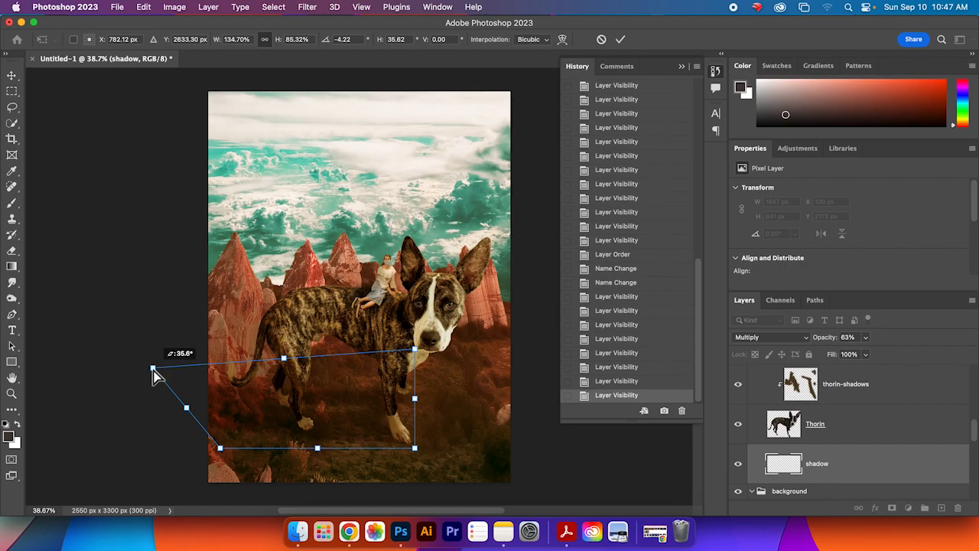
pyautogui.moveTo(153, 371); pyautogui.dragTo(189, 321)
pyautogui.press('Return')
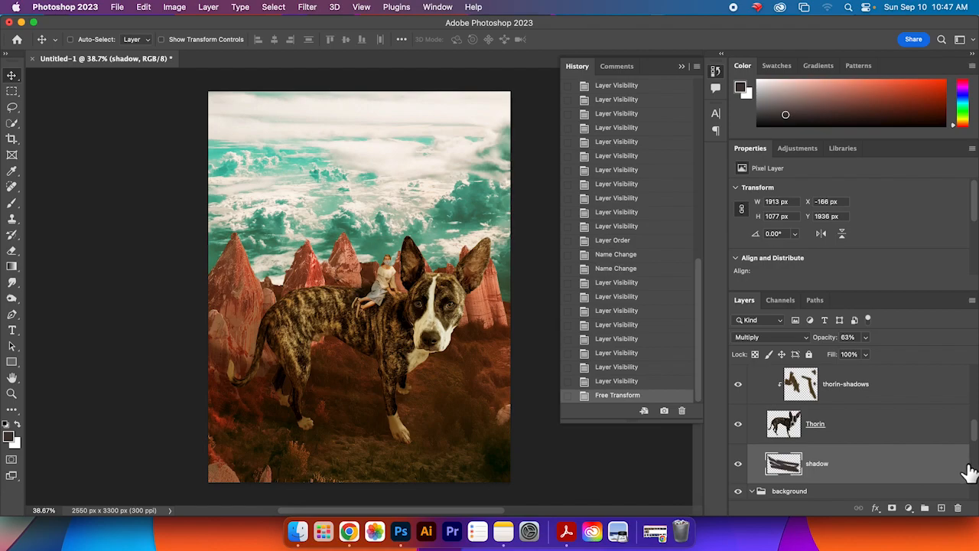
# Step: Show the pexels-steve-johnson-1509534 texture layer above the subjects group
pyautogui.moveTo(974, 433); pyautogui.dragTo(975, 370)
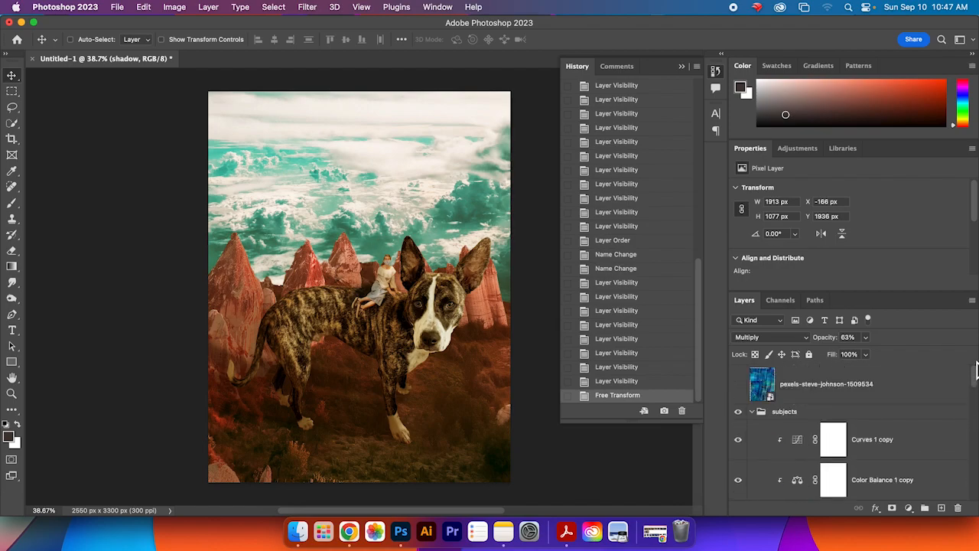
pyautogui.click(905, 418)
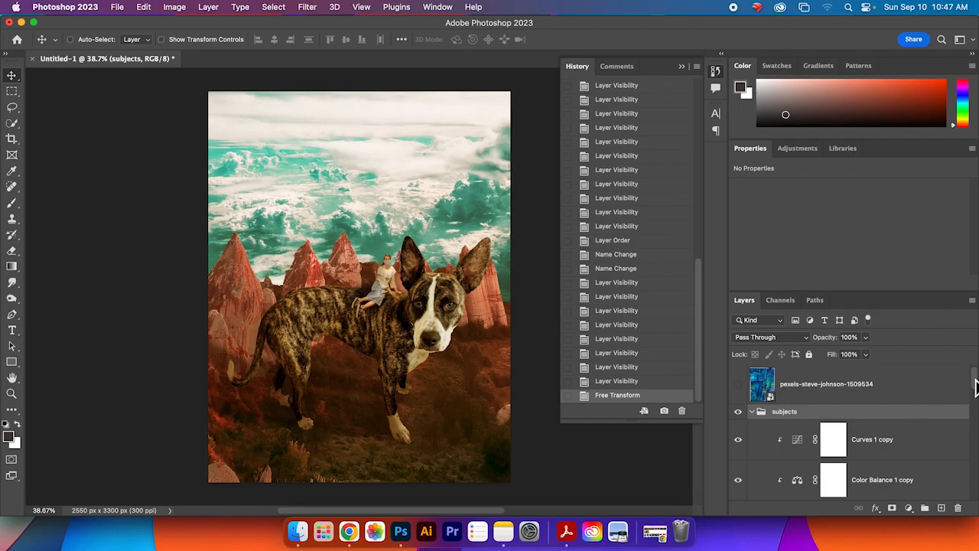
pyautogui.click(831, 396)
pyautogui.click(738, 384)
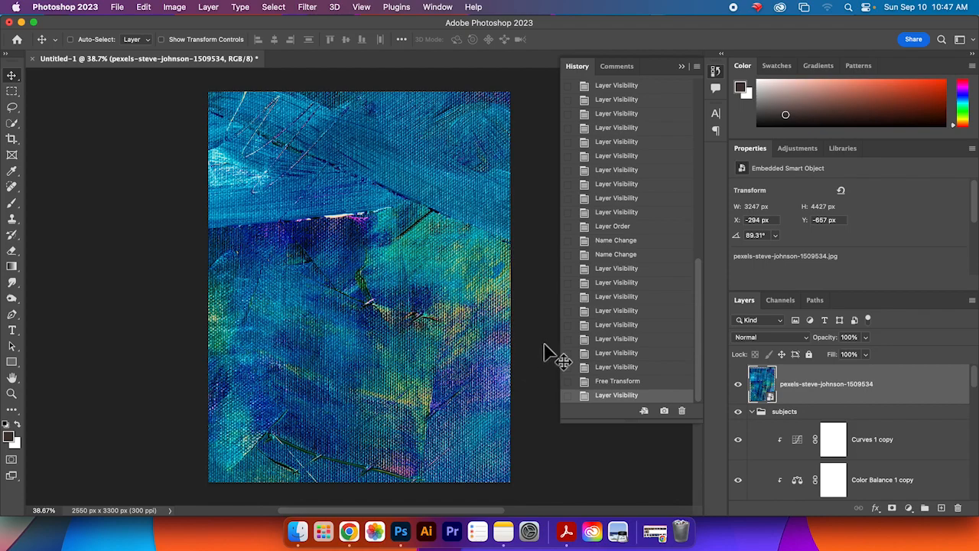
# Step: Set the texture layer to Lighten blend mode at 42% opacity
pyautogui.click(796, 337)
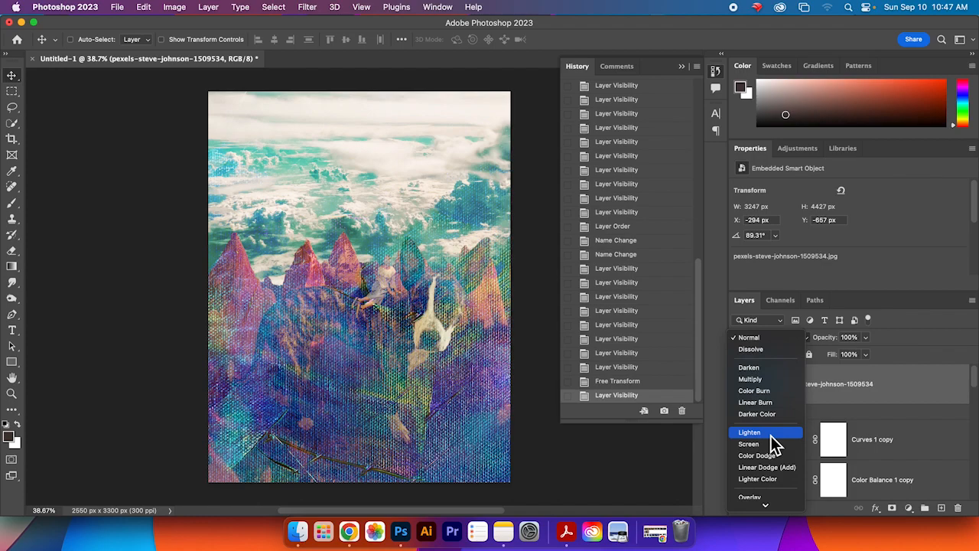
pyautogui.click(771, 433)
pyautogui.click(867, 340)
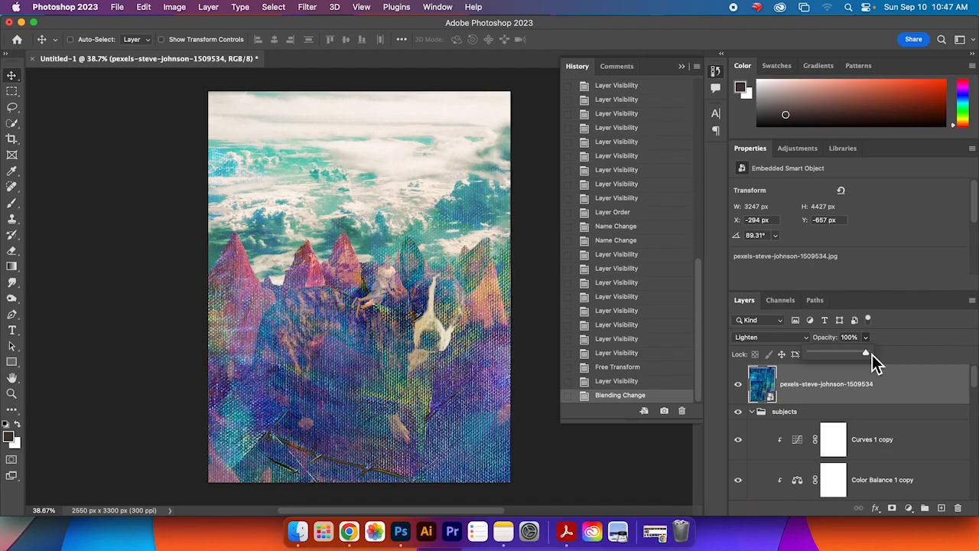
pyautogui.moveTo(851, 355); pyautogui.dragTo(847, 356)
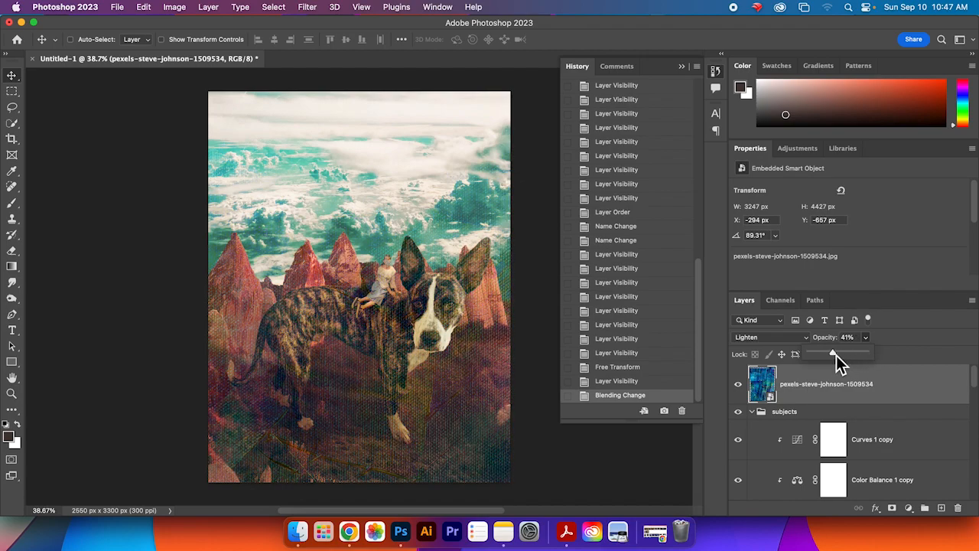
# Step: Move the texture layer down below Layer 1 and set it to Overlay blend mode at 30% opacity
pyautogui.moveTo(932, 387); pyautogui.dragTo(883, 430)
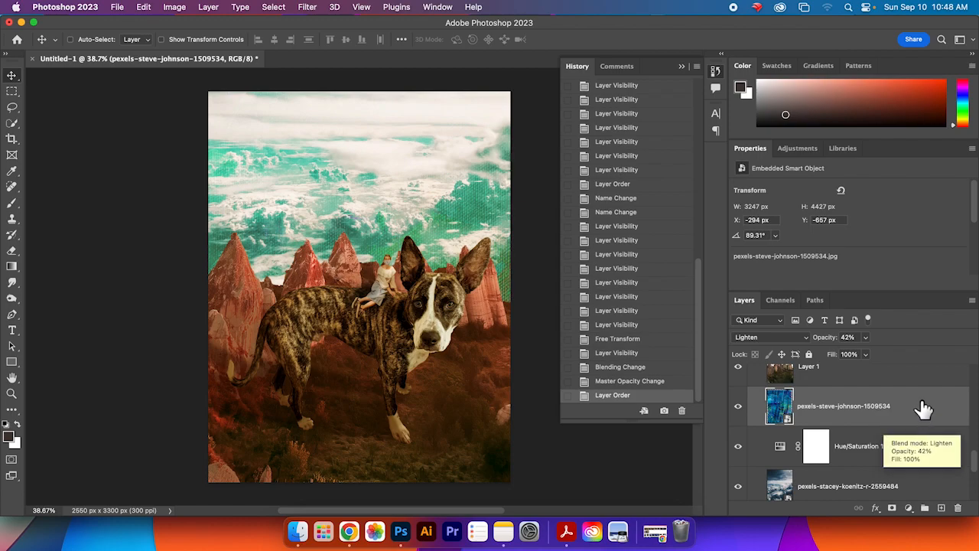
pyautogui.click(807, 342)
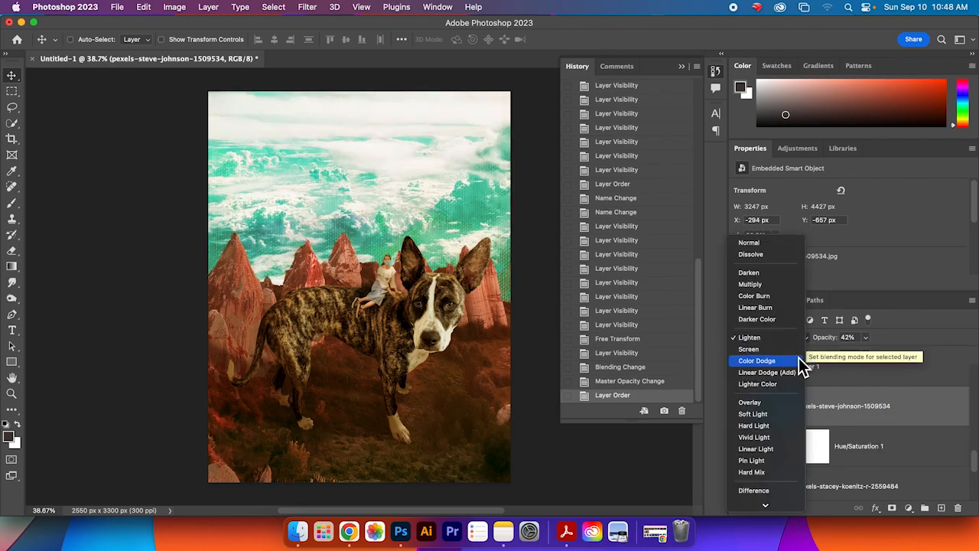
pyautogui.click(794, 450)
pyautogui.click(866, 337)
pyautogui.moveTo(863, 356); pyautogui.dragTo(861, 357)
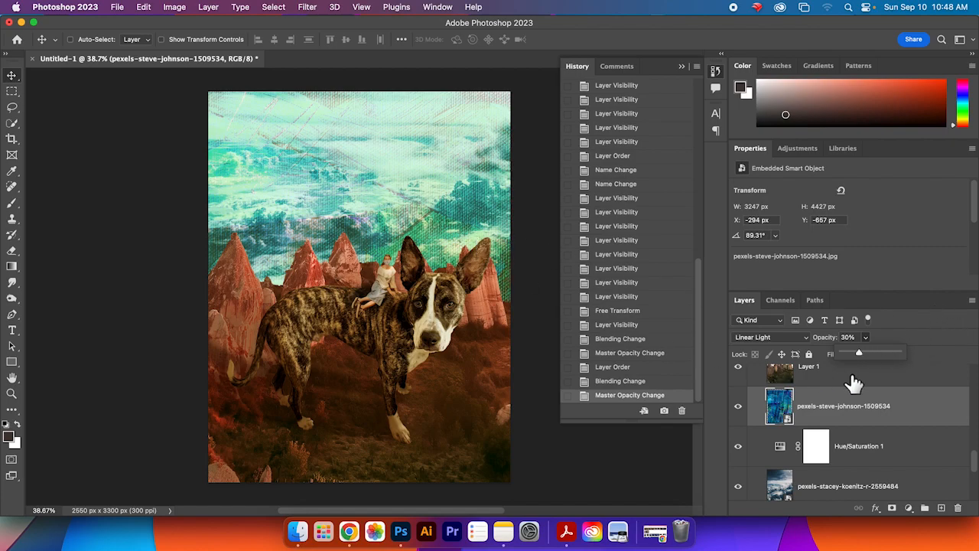
pyautogui.click(807, 339)
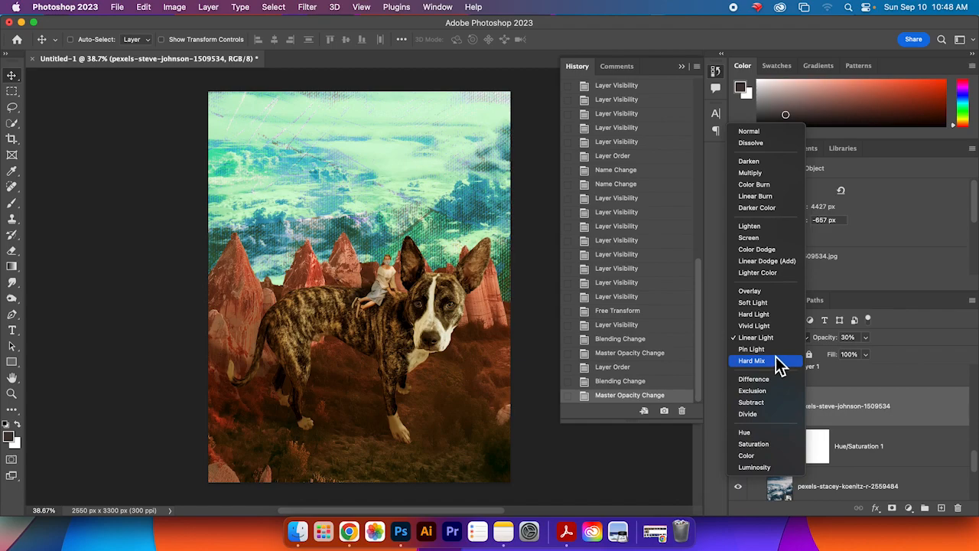
pyautogui.click(776, 290)
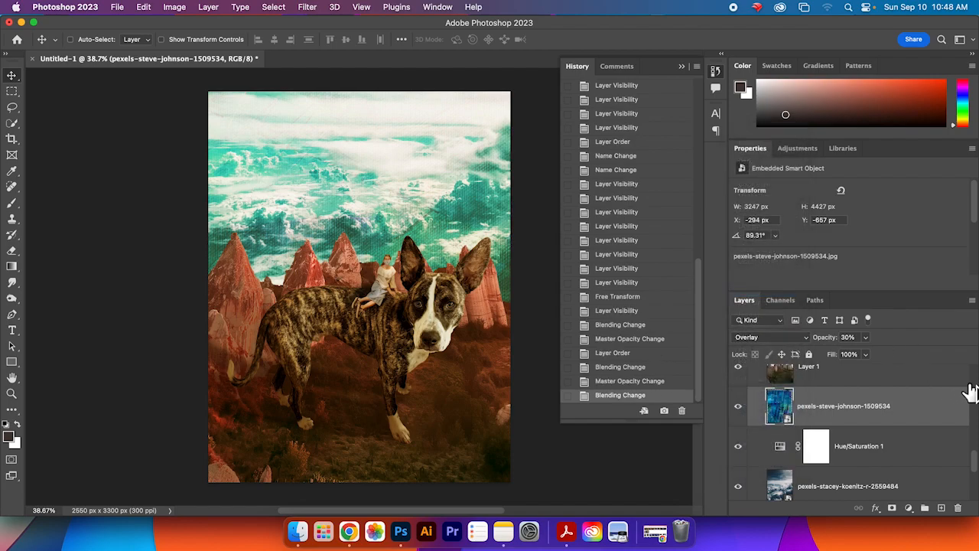
# Step: Add a Solid Color fill layer at the top of the subjects group with a bright orange-red colour
pyautogui.moveTo(973, 462); pyautogui.dragTo(962, 380)
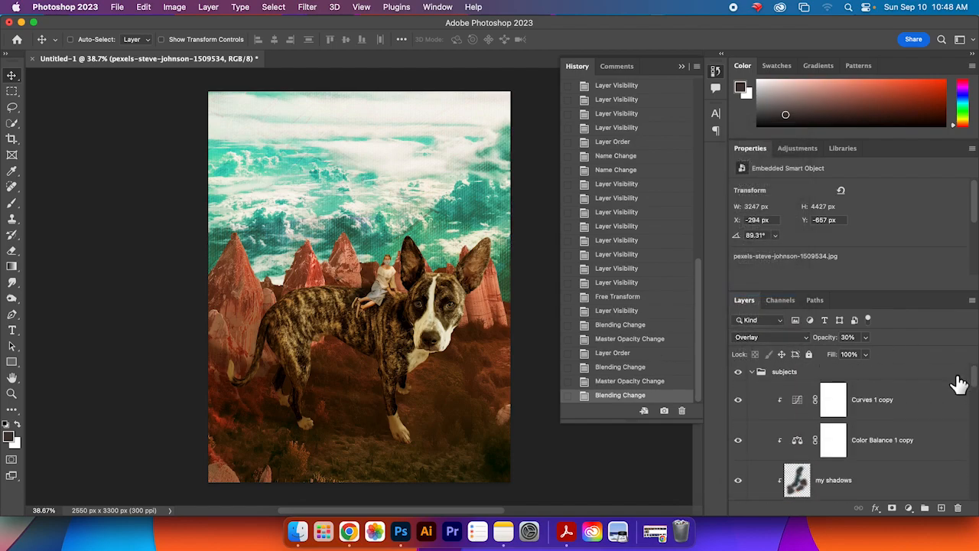
pyautogui.click(869, 375)
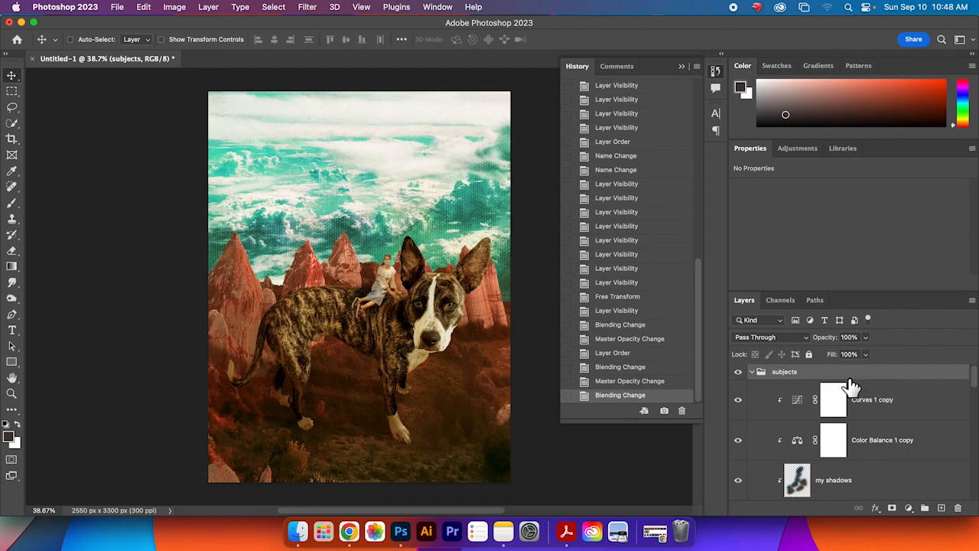
pyautogui.doubleClick(752, 375)
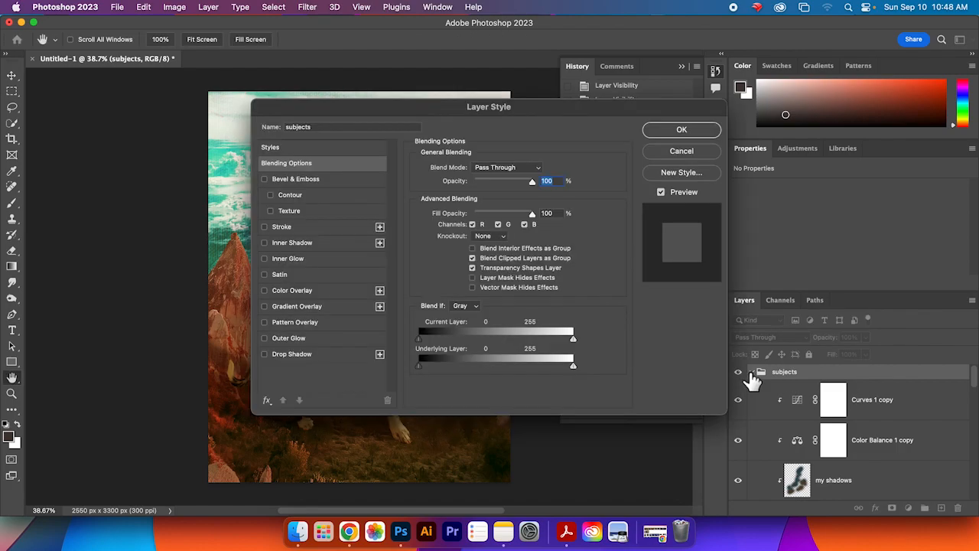
pyautogui.click(687, 154)
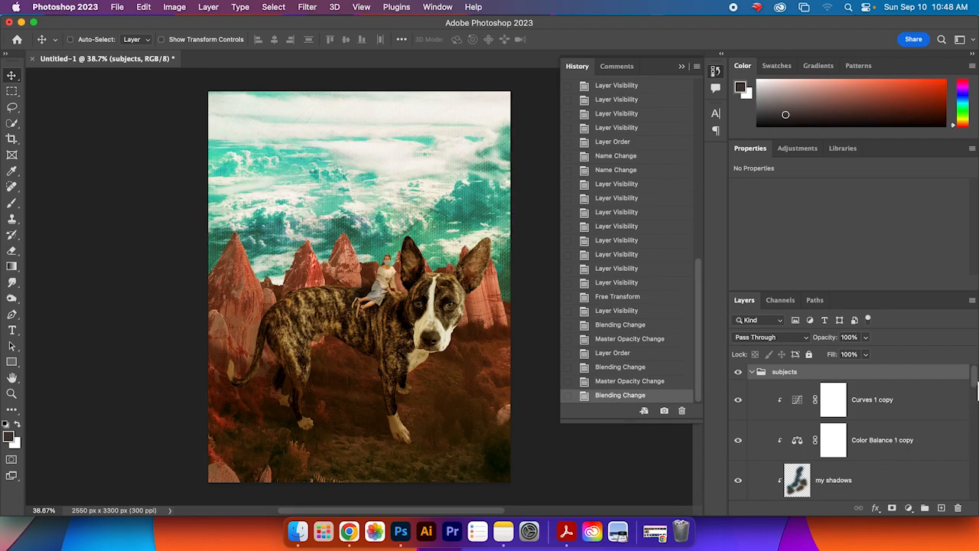
pyautogui.click(909, 508)
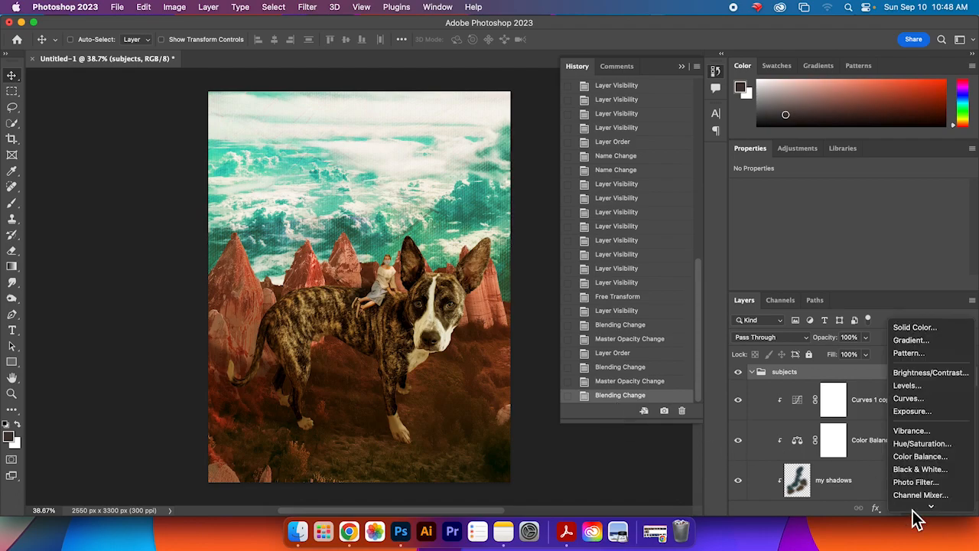
pyautogui.click(949, 329)
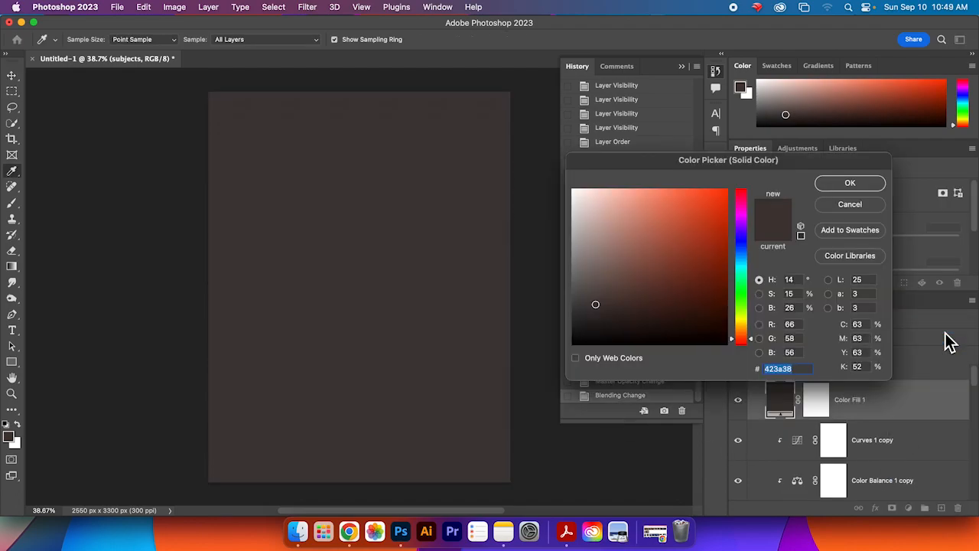
pyautogui.moveTo(710, 297)
pyautogui.mouseDown()
pyautogui.moveTo(707, 204)
pyautogui.moveTo(723, 193)
pyautogui.mouseUp()
pyautogui.click(850, 183)
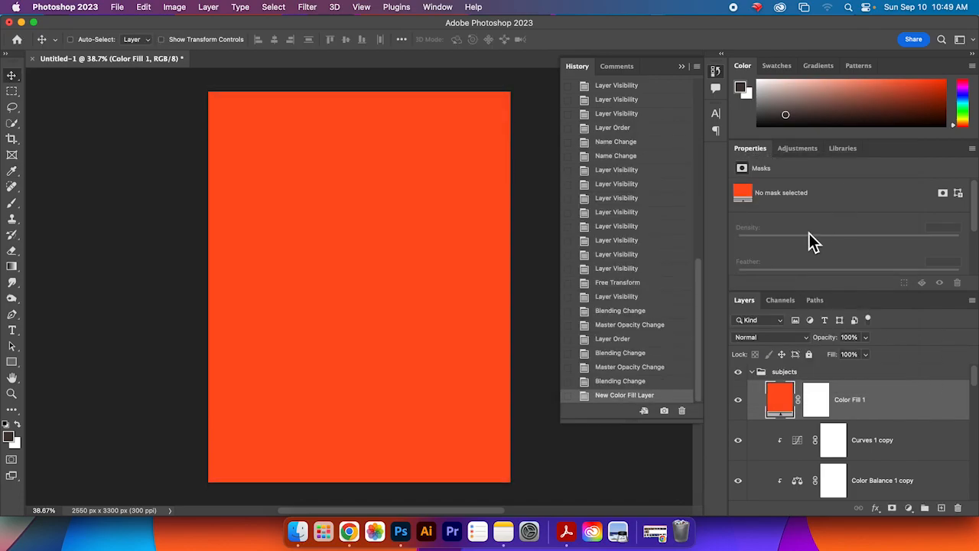
# Step: Set the colour fill layer to Exclusion blend mode at 57% opacity
pyautogui.click(789, 339)
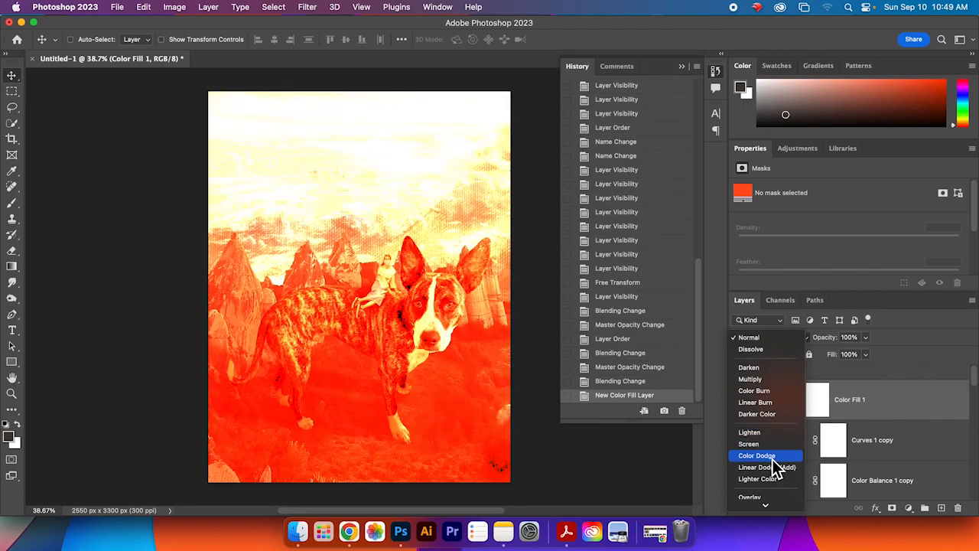
pyautogui.scroll(-5, 777, 482)
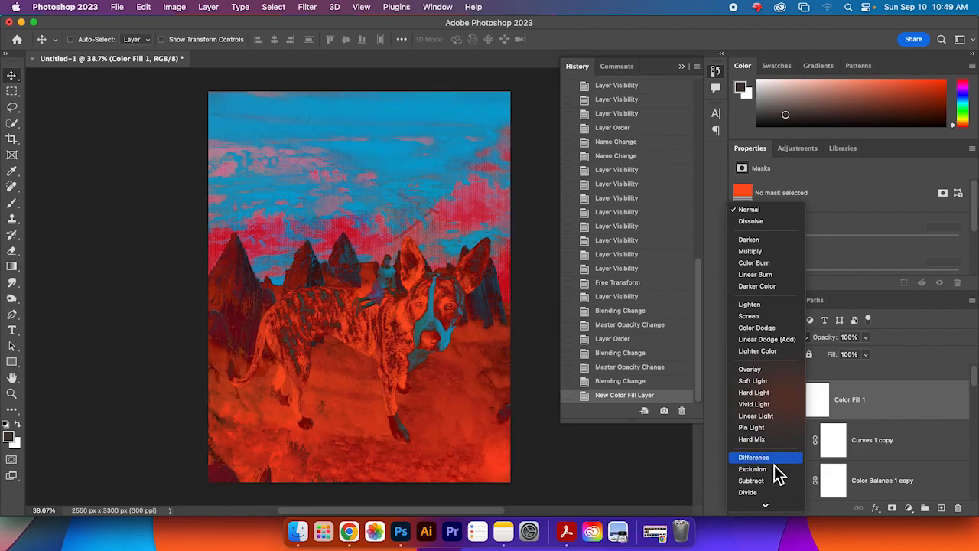
pyautogui.click(774, 470)
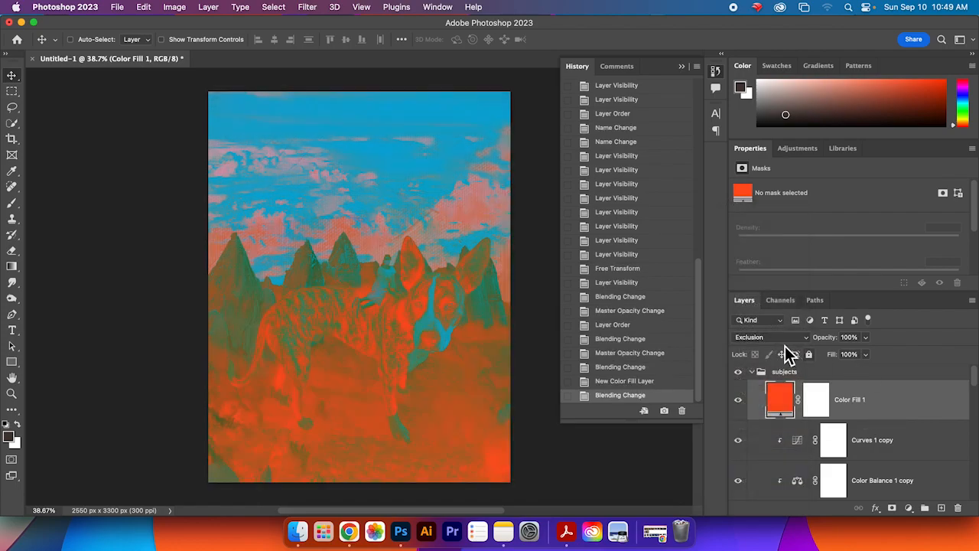
pyautogui.click(866, 338)
pyautogui.moveTo(848, 356); pyautogui.dragTo(841, 351)
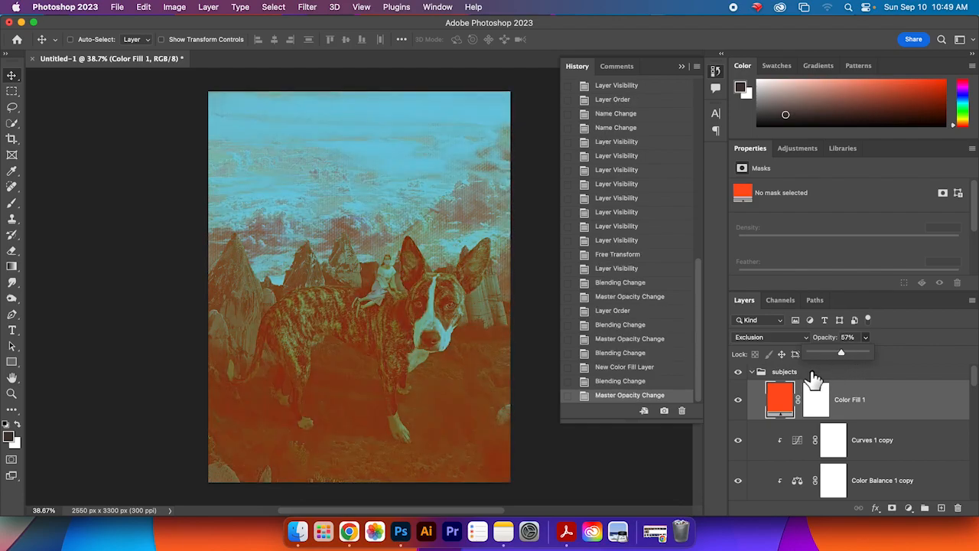
# Step: Change the colour fill's colour to deep purple #421567
pyautogui.click(778, 400)
pyautogui.doubleClick(778, 401)
pyautogui.moveTo(709, 295); pyautogui.dragTo(708, 253)
pyautogui.moveTo(744, 280); pyautogui.dragTo(744, 269)
pyautogui.moveTo(677, 301)
pyautogui.mouseDown()
pyautogui.moveTo(697, 269)
pyautogui.moveTo(708, 278)
pyautogui.moveTo(701, 295)
pyautogui.moveTo(660, 267)
pyautogui.mouseUp()
pyautogui.moveTo(748, 306); pyautogui.dragTo(746, 293)
pyautogui.moveTo(700, 270)
pyautogui.mouseDown()
pyautogui.moveTo(702, 304)
pyautogui.moveTo(743, 337)
pyautogui.moveTo(742, 228)
pyautogui.mouseUp()
pyautogui.click(698, 291)
pyautogui.moveTo(697, 282)
pyautogui.mouseDown()
pyautogui.moveTo(690, 302)
pyautogui.moveTo(696, 282)
pyautogui.mouseUp()
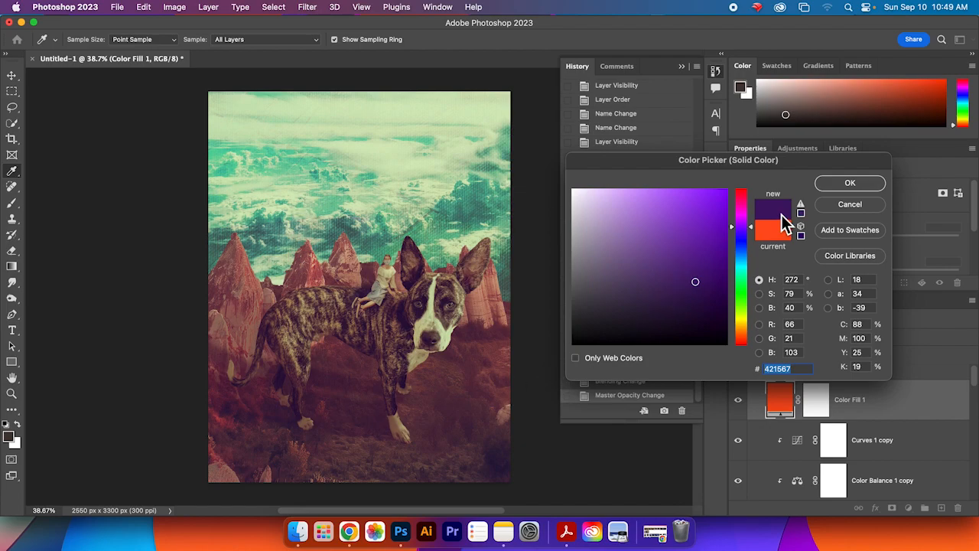
pyautogui.click(833, 183)
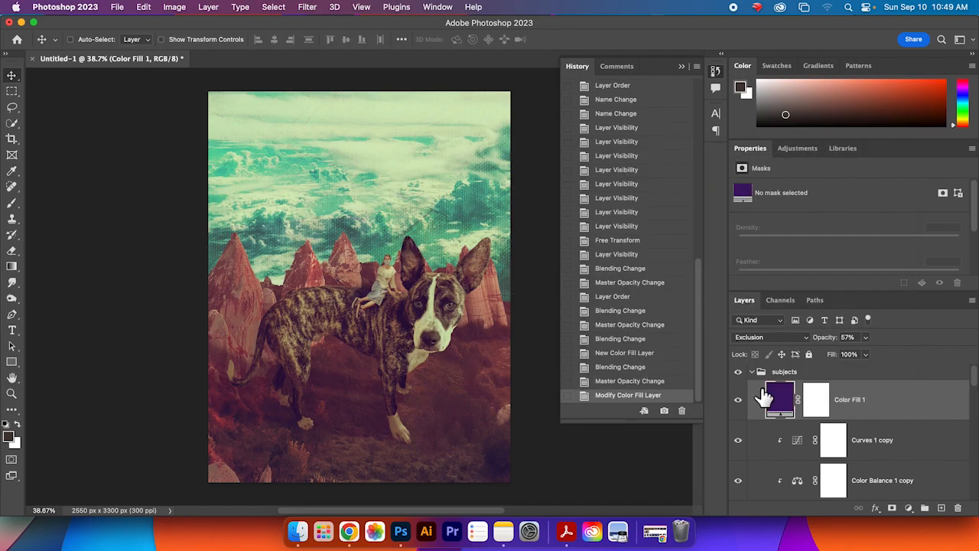
# Step: Collapse the subjects and background layer groups in the layer stack
pyautogui.click(808, 151)
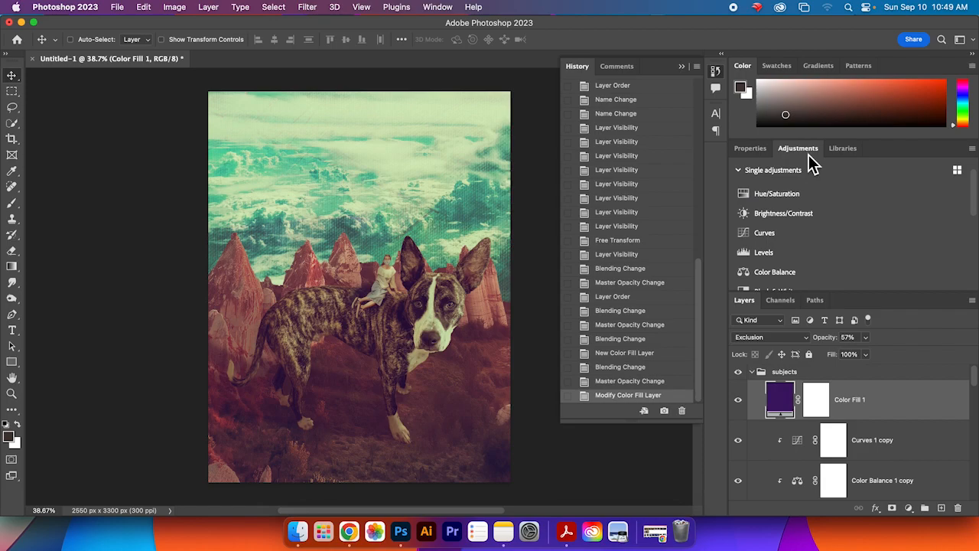
pyautogui.scroll(-2, 971, 219)
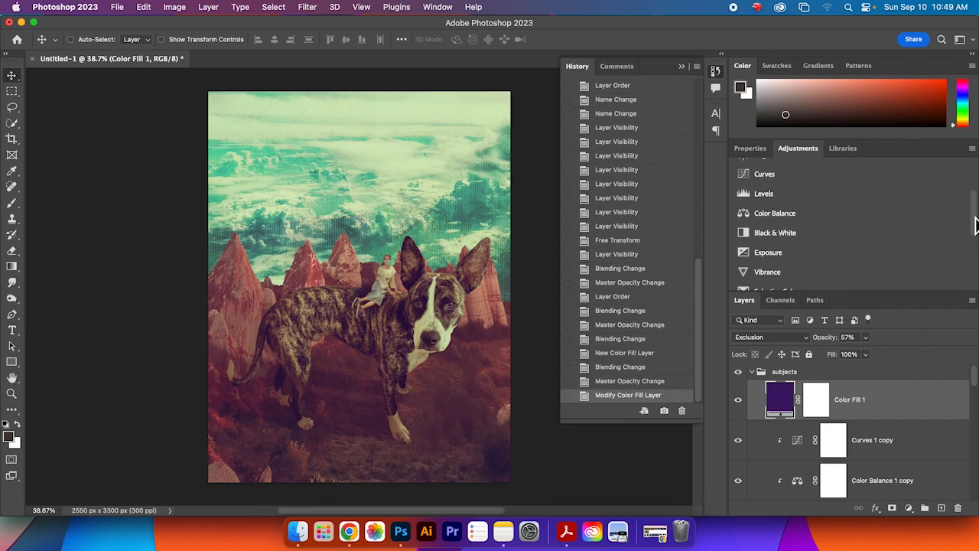
pyautogui.moveTo(977, 221)
pyautogui.mouseDown()
pyautogui.moveTo(976, 190)
pyautogui.moveTo(976, 208)
pyautogui.mouseUp()
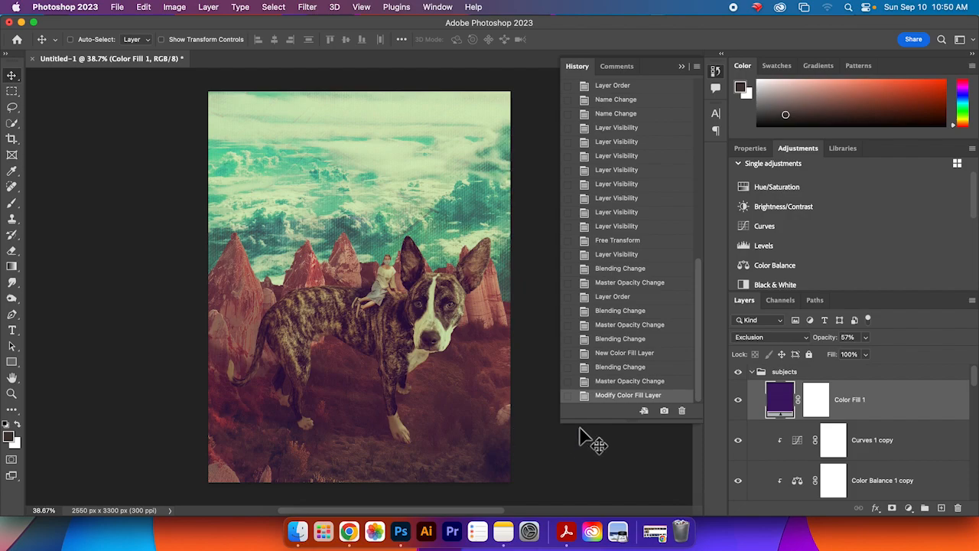
pyautogui.click(752, 372)
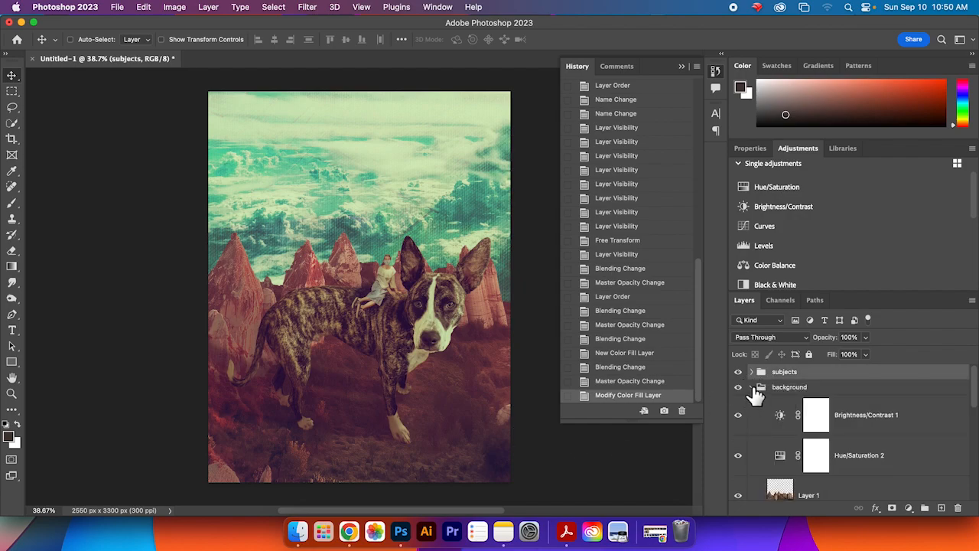
pyautogui.click(752, 387)
pyautogui.click(752, 372)
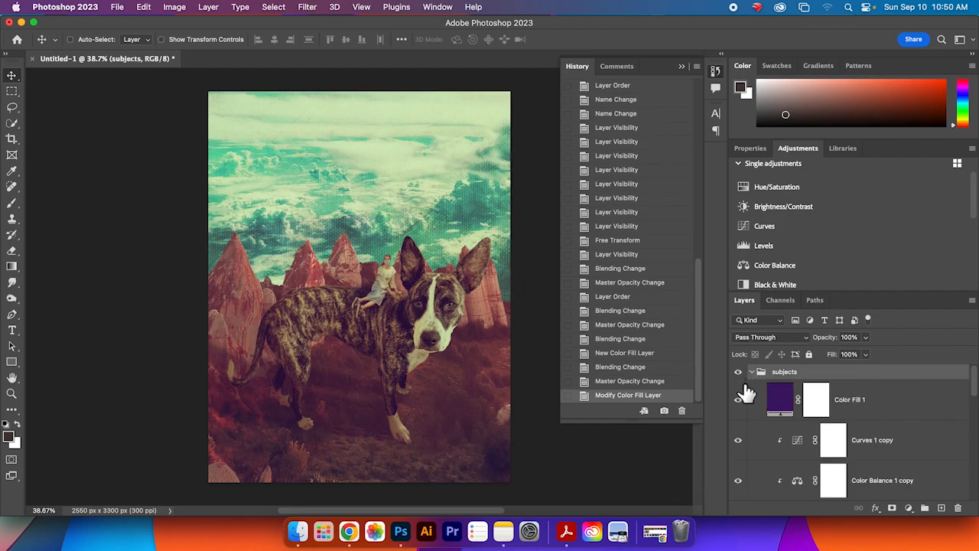
pyautogui.click(752, 372)
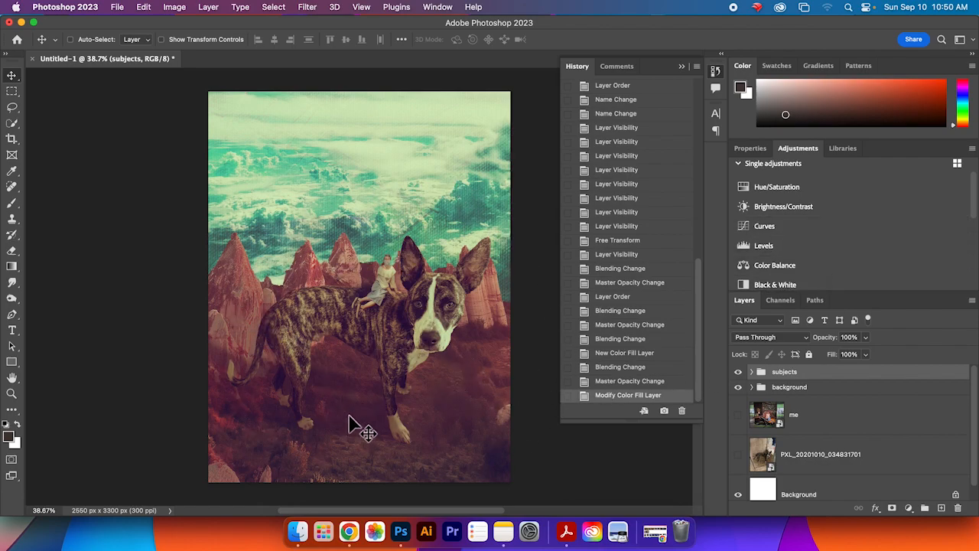
# Step: Add a Brightness/Contrast adjustment layer at the top with brightness 28 and contrast 57
pyautogui.scroll(3, 880, 229)
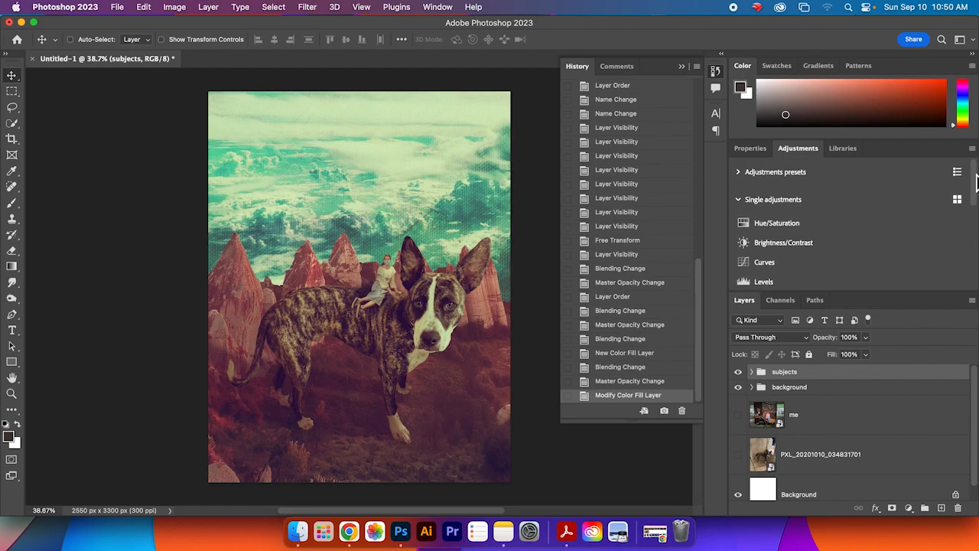
pyautogui.click(790, 244)
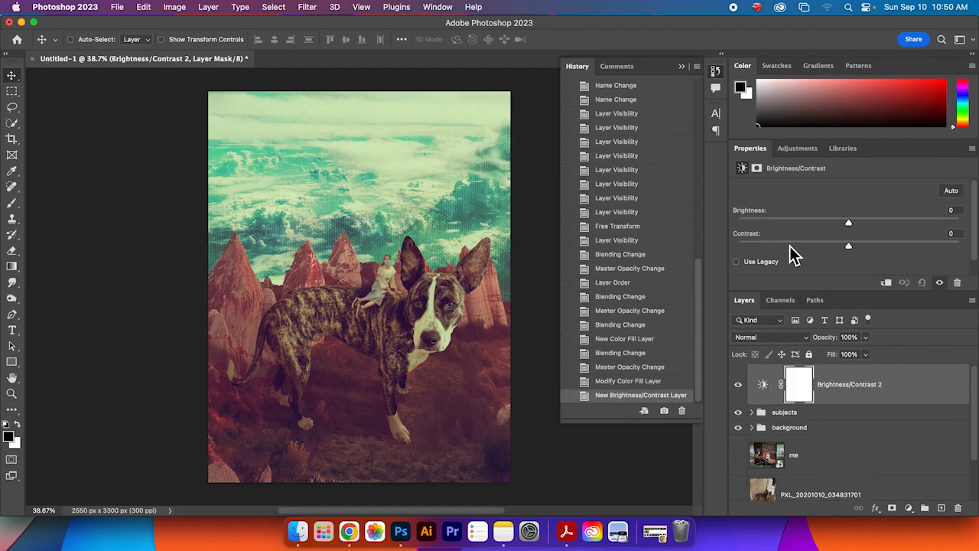
pyautogui.moveTo(851, 248); pyautogui.dragTo(915, 251)
pyautogui.moveTo(853, 227); pyautogui.dragTo(871, 227)
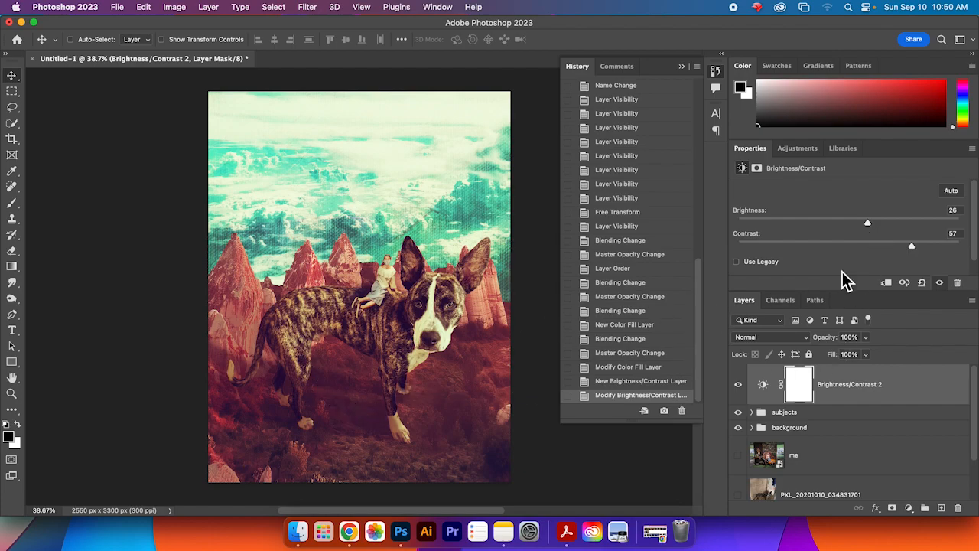
# Step: Add a Levels adjustment layer above the Brightness/Contrast layer and enlarge its properties area
pyautogui.click(796, 150)
pyautogui.scroll(-2, 866, 267)
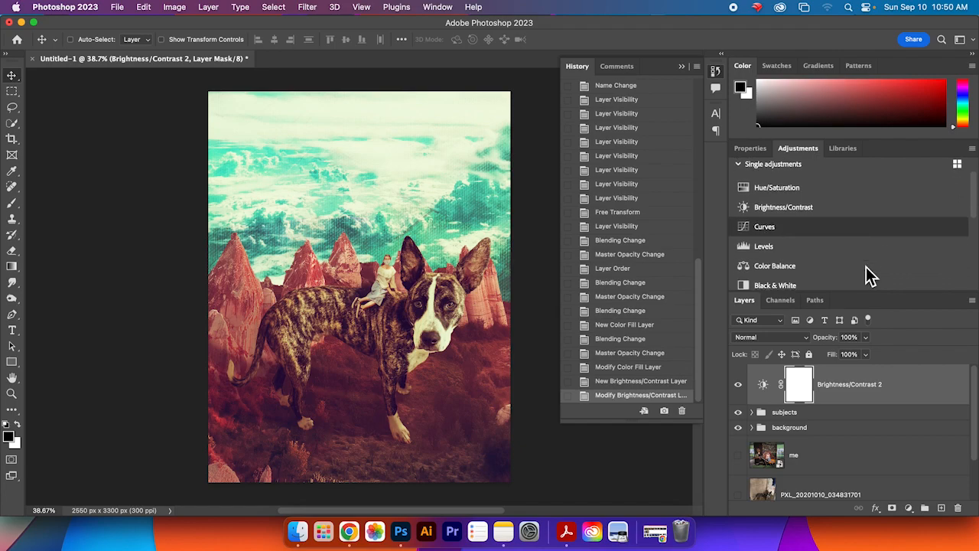
pyautogui.scroll(-4, 866, 268)
pyautogui.scroll(2, 866, 268)
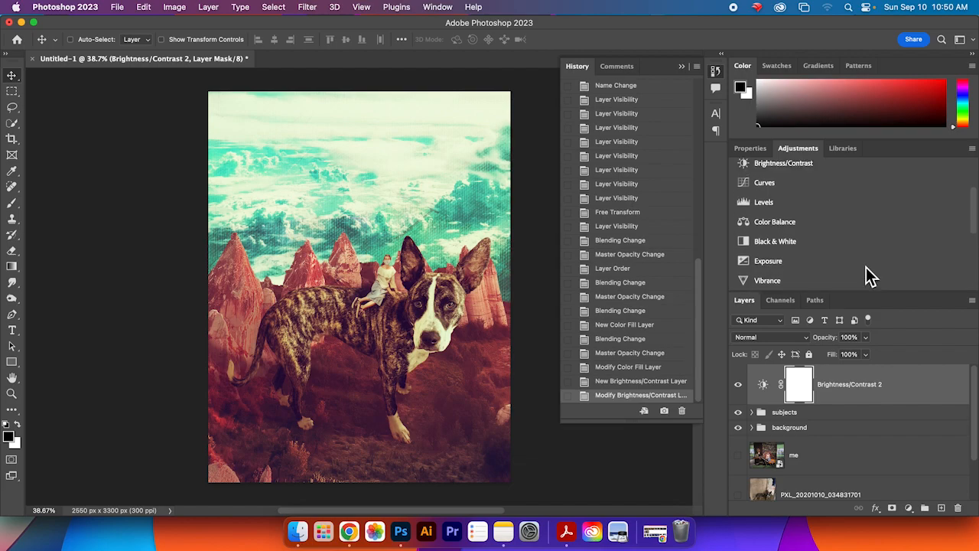
pyautogui.scroll(4, 856, 254)
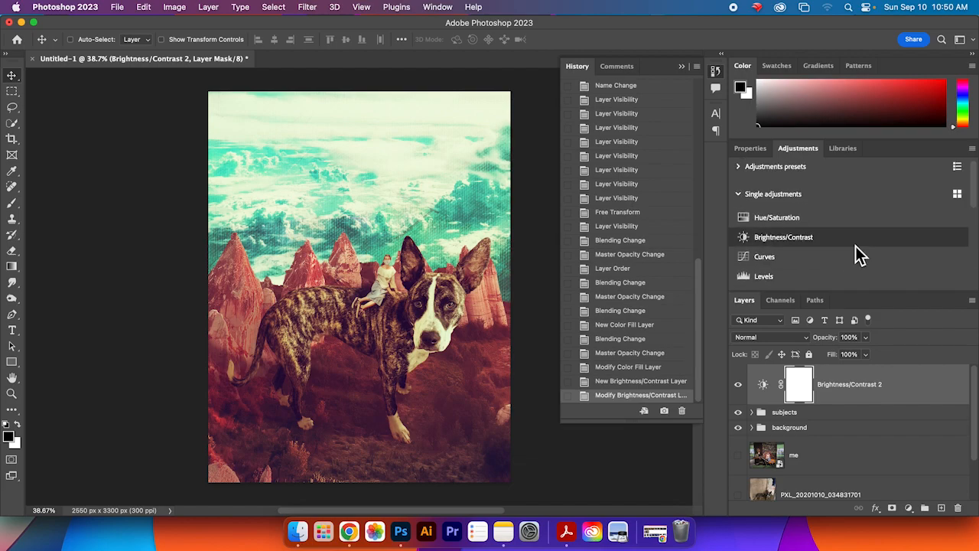
pyautogui.scroll(-1, 859, 258)
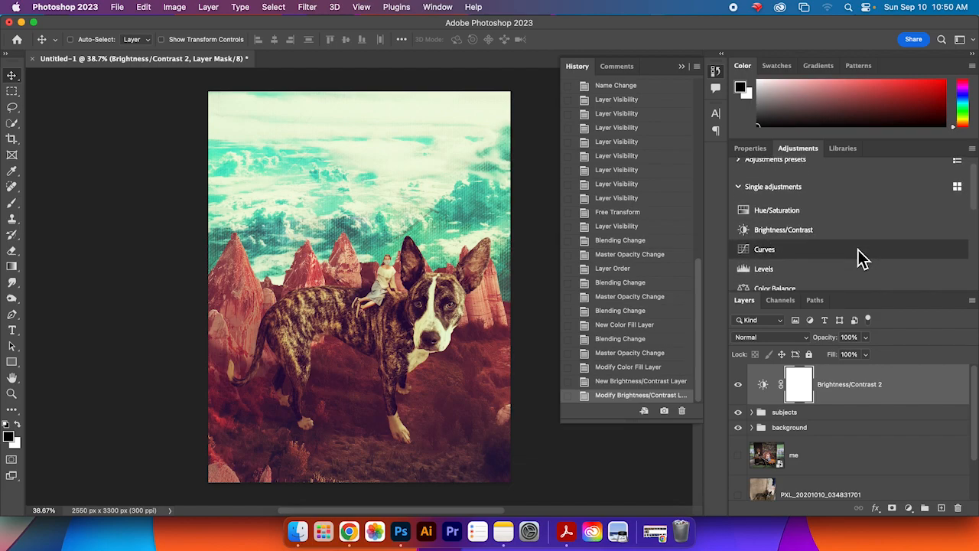
pyautogui.scroll(-2, 856, 253)
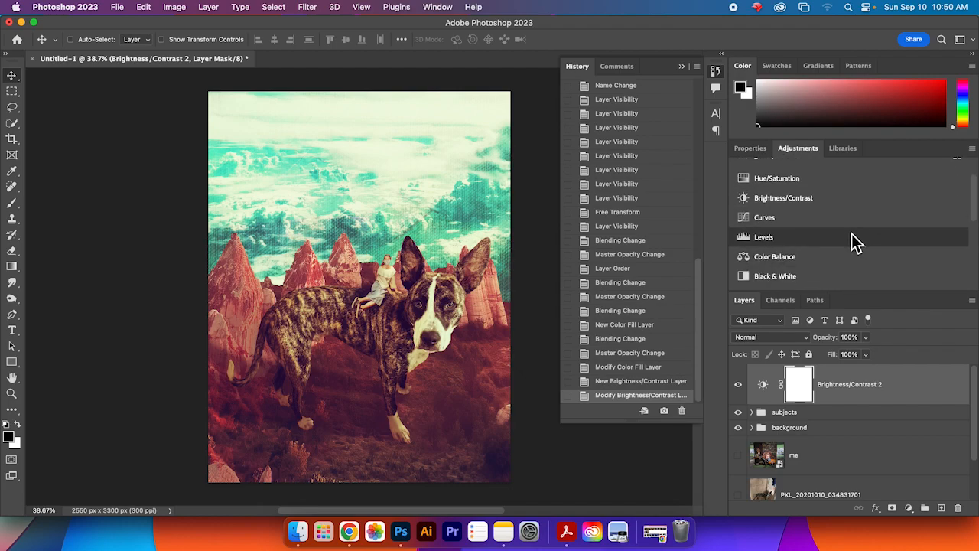
pyautogui.click(855, 241)
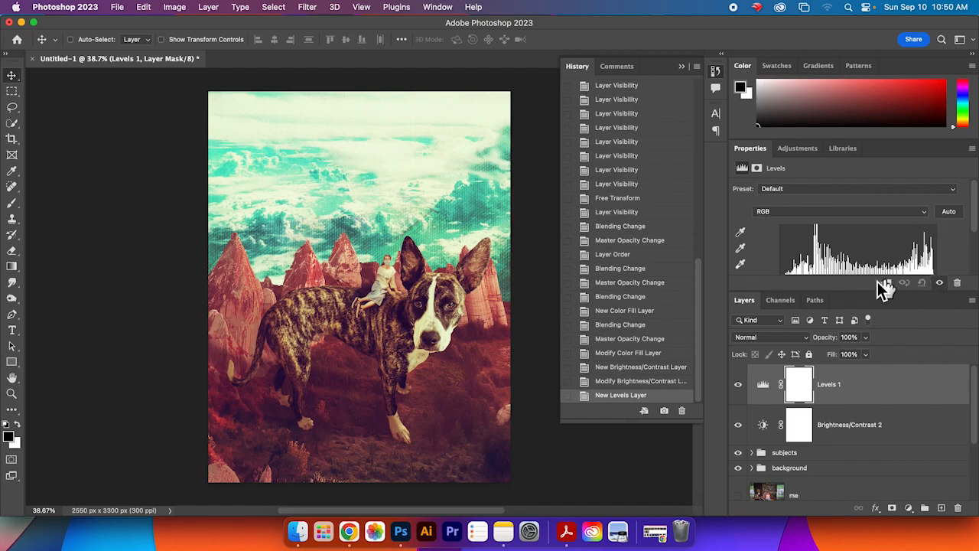
pyautogui.moveTo(792, 293); pyautogui.dragTo(791, 367)
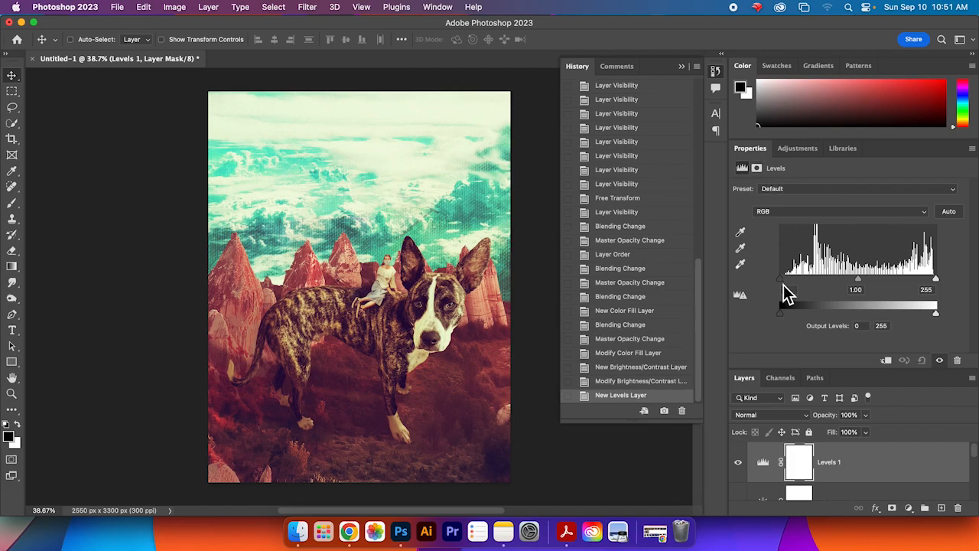
# Step: Adjust the Levels input sliders, setting the black point to 29 and shifting the midtone slider
pyautogui.moveTo(783, 318)
pyautogui.mouseDown()
pyautogui.moveTo(816, 317)
pyautogui.moveTo(776, 318)
pyautogui.mouseUp()
pyautogui.moveTo(945, 325); pyautogui.dragTo(955, 302)
pyautogui.moveTo(854, 290)
pyautogui.mouseDown()
pyautogui.moveTo(844, 287)
pyautogui.moveTo(877, 286)
pyautogui.moveTo(820, 293)
pyautogui.moveTo(894, 289)
pyautogui.moveTo(862, 293)
pyautogui.mouseUp()
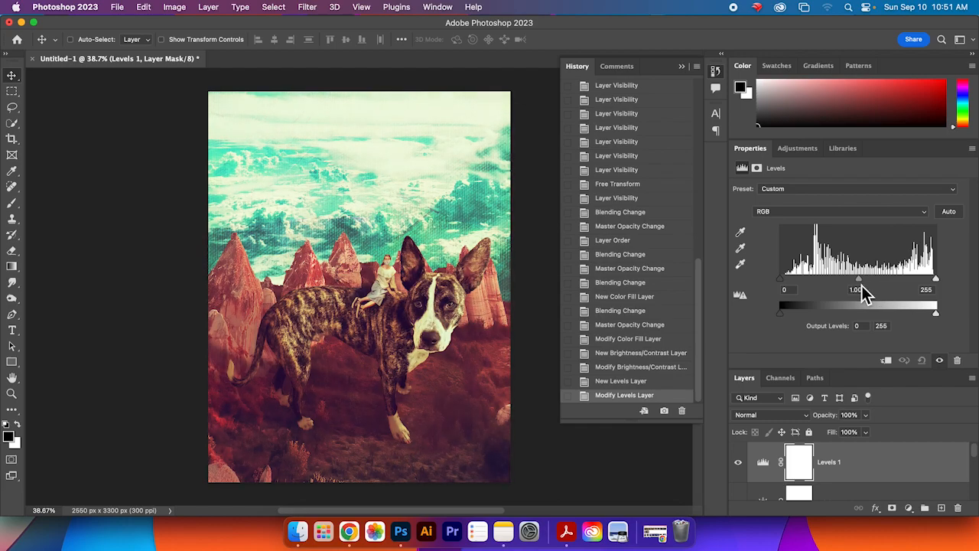
pyautogui.moveTo(935, 281); pyautogui.dragTo(911, 284)
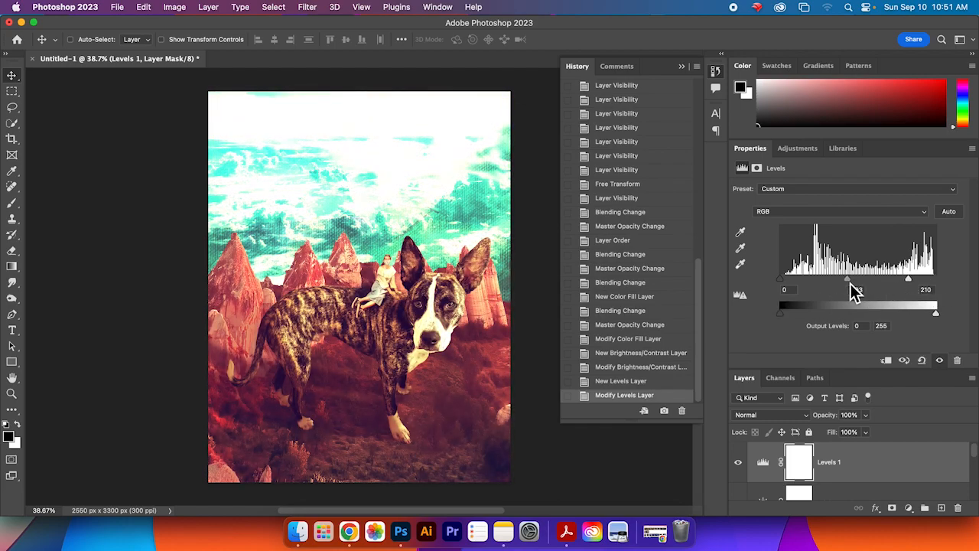
pyautogui.moveTo(908, 281); pyautogui.dragTo(936, 284)
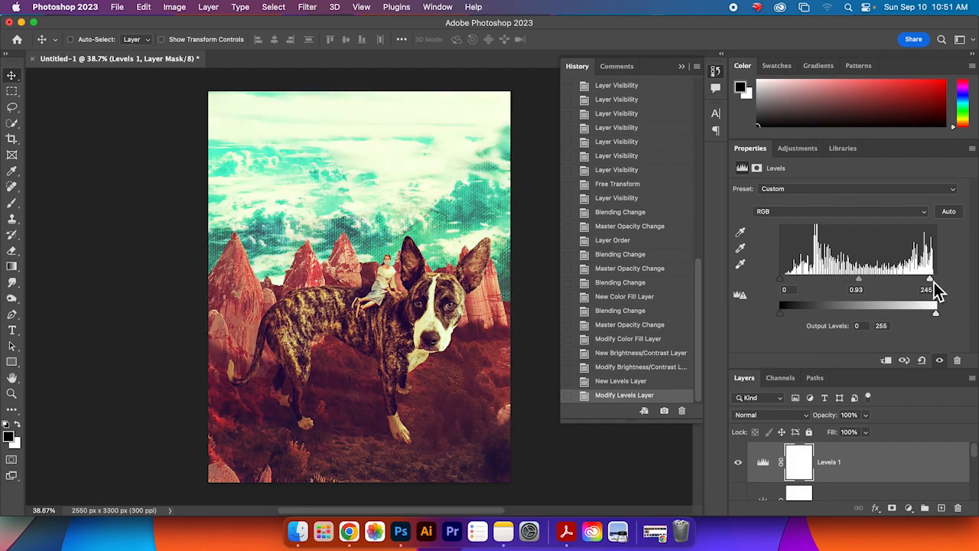
pyautogui.moveTo(780, 281); pyautogui.dragTo(796, 282)
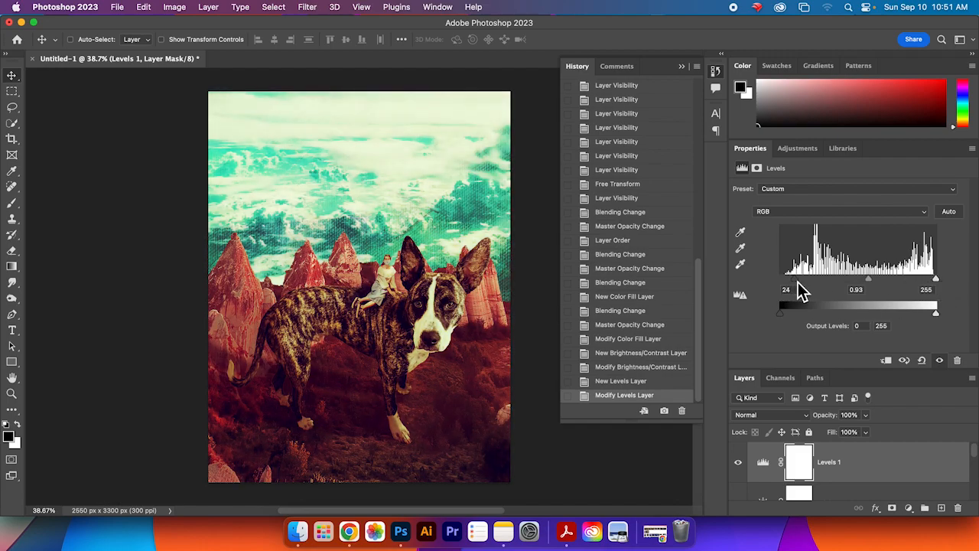
pyautogui.moveTo(869, 281); pyautogui.dragTo(854, 282)
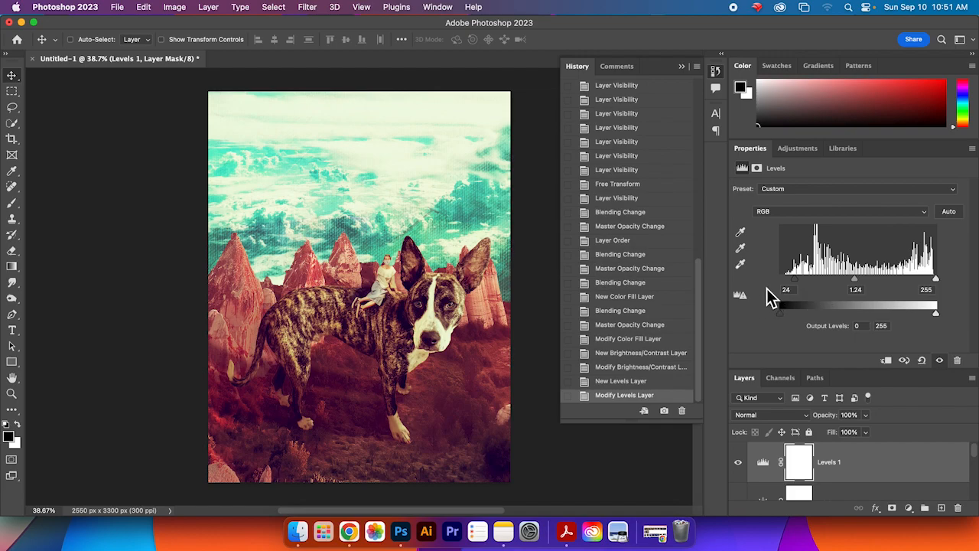
pyautogui.moveTo(796, 283); pyautogui.dragTo(804, 289)
pyautogui.moveTo(858, 281); pyautogui.dragTo(852, 284)
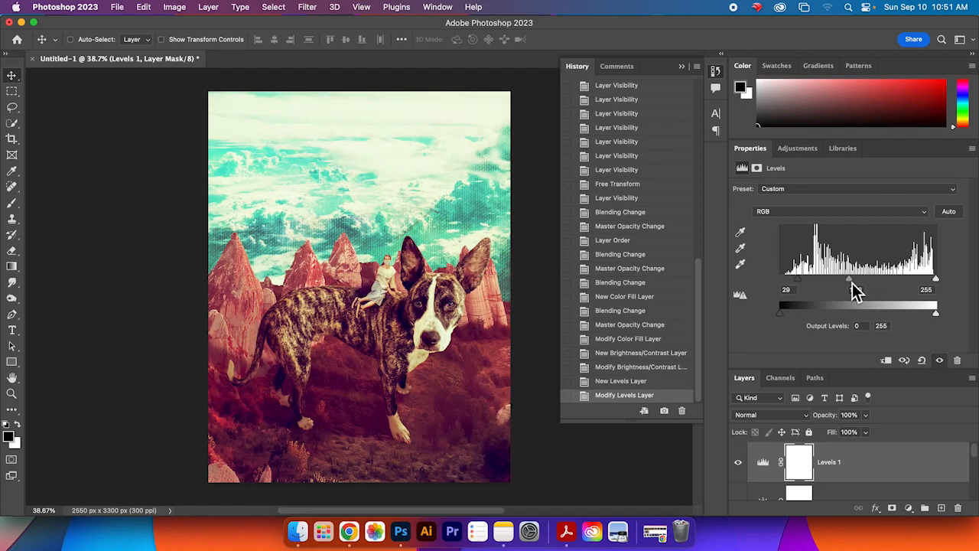
# Step: Add a Color Balance adjustment layer and shift its midtones to +3 toward red
pyautogui.click(795, 150)
pyautogui.scroll(-1, 886, 309)
pyautogui.scroll(-2, 884, 302)
pyautogui.scroll(5, 884, 302)
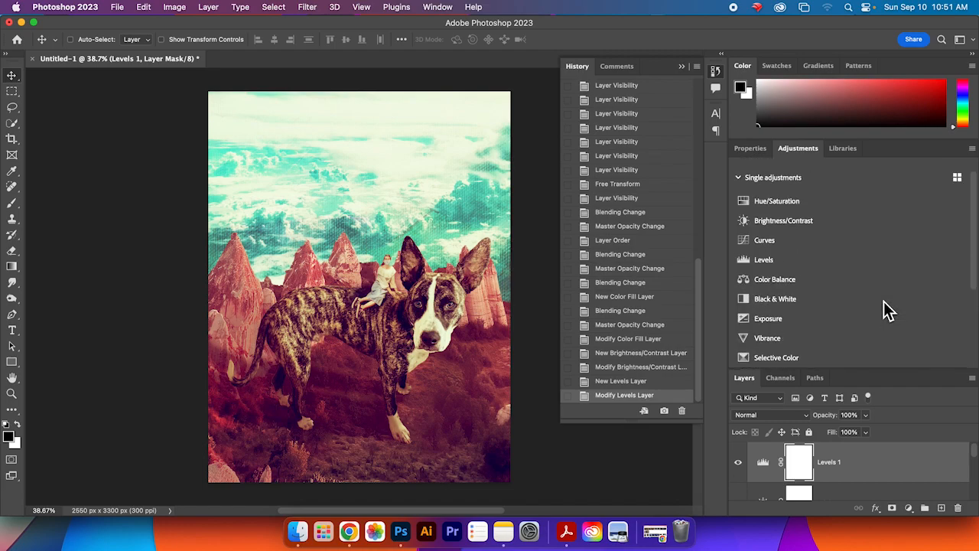
pyautogui.click(877, 280)
pyautogui.moveTo(837, 221)
pyautogui.mouseDown()
pyautogui.moveTo(878, 222)
pyautogui.moveTo(785, 223)
pyautogui.moveTo(837, 223)
pyautogui.mouseUp()
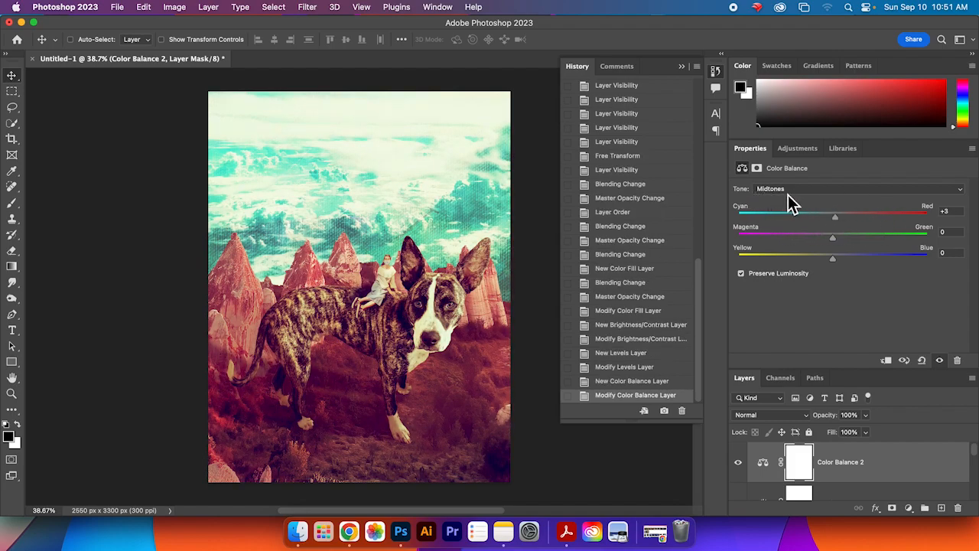
pyautogui.moveTo(838, 221); pyautogui.dragTo(837, 247)
# Step: Set the Color Balance shadows to +2 magenta-green and +14 yellow-blue
pyautogui.click(823, 190)
pyautogui.click(823, 187)
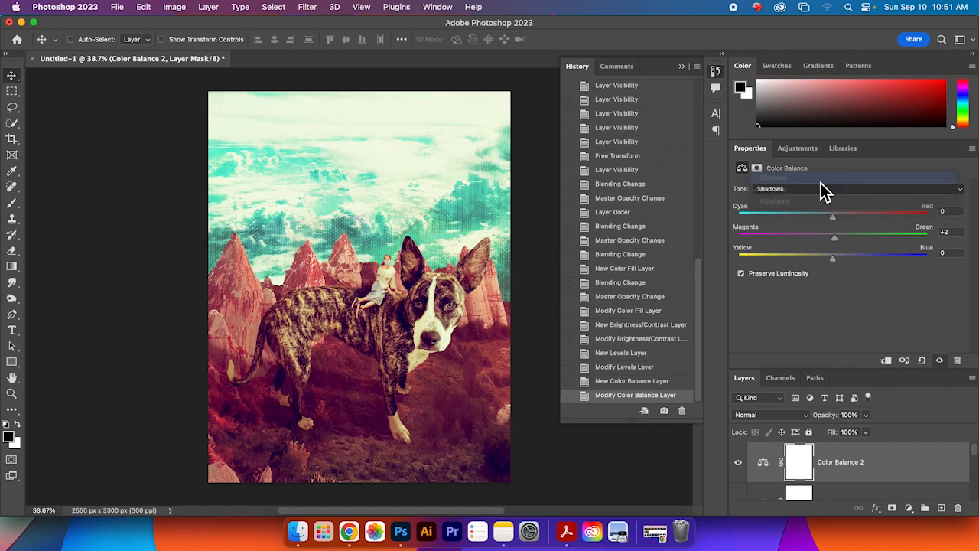
pyautogui.moveTo(837, 263); pyautogui.dragTo(891, 268)
pyautogui.moveTo(829, 221)
pyautogui.mouseDown()
pyautogui.moveTo(771, 220)
pyautogui.moveTo(839, 221)
pyautogui.mouseUp()
pyautogui.moveTo(890, 265); pyautogui.dragTo(850, 264)
# Step: Set the Color Balance highlights to +19 red, +16 green and +10 blue
pyautogui.click(841, 189)
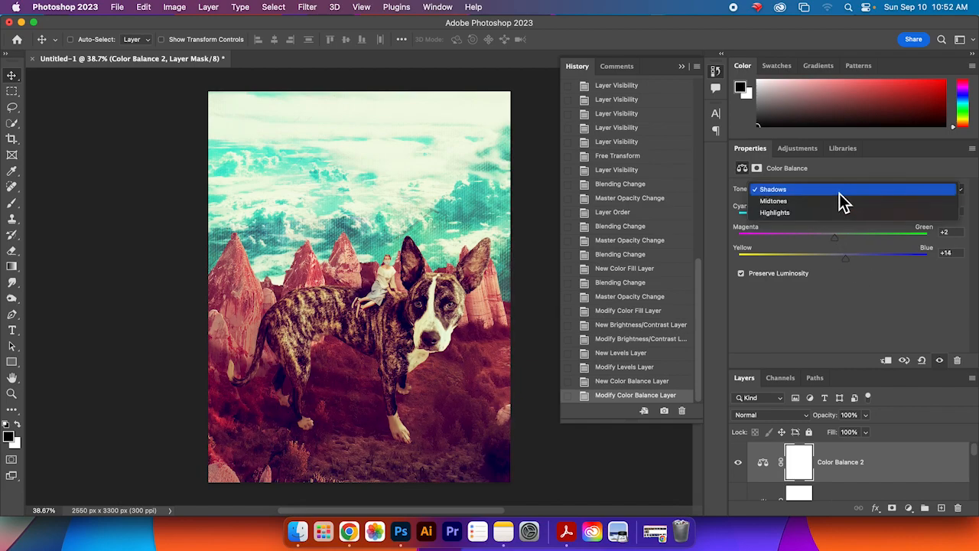
pyautogui.click(837, 214)
pyautogui.moveTo(839, 263)
pyautogui.mouseDown()
pyautogui.moveTo(799, 259)
pyautogui.moveTo(839, 260)
pyautogui.mouseUp()
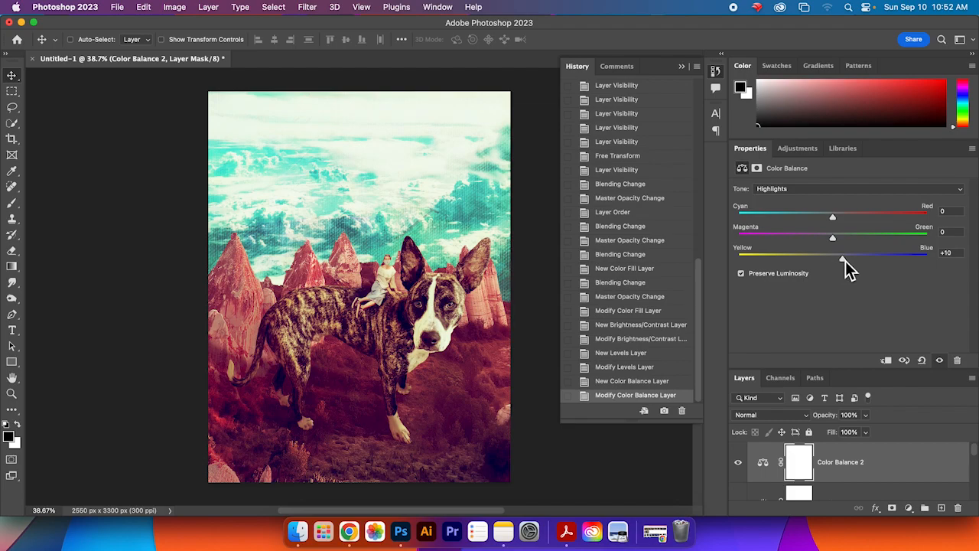
pyautogui.moveTo(834, 224); pyautogui.dragTo(852, 254)
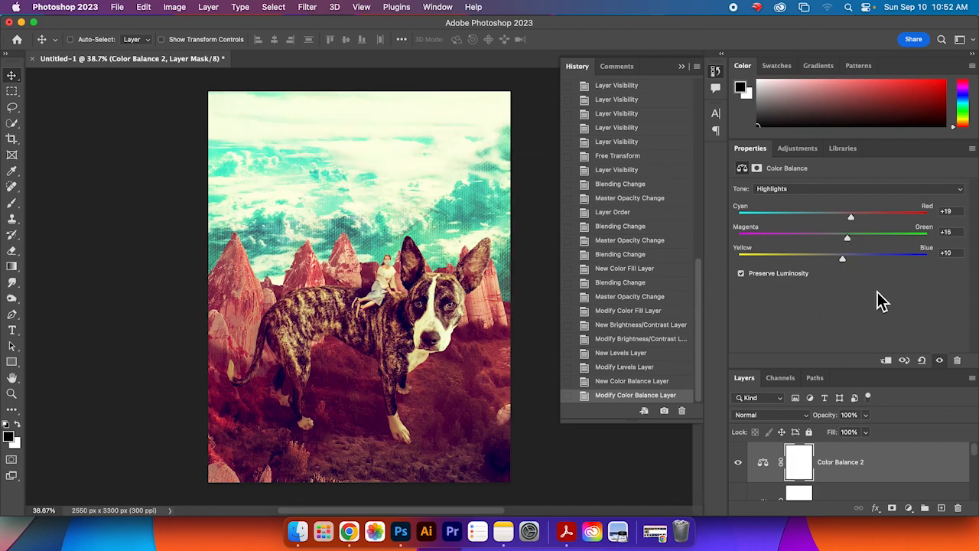
# Step: Delete the Color Balance adjustment layer
pyautogui.moveTo(873, 367); pyautogui.dragTo(872, 305)
pyautogui.moveTo(854, 425); pyautogui.dragTo(957, 507)
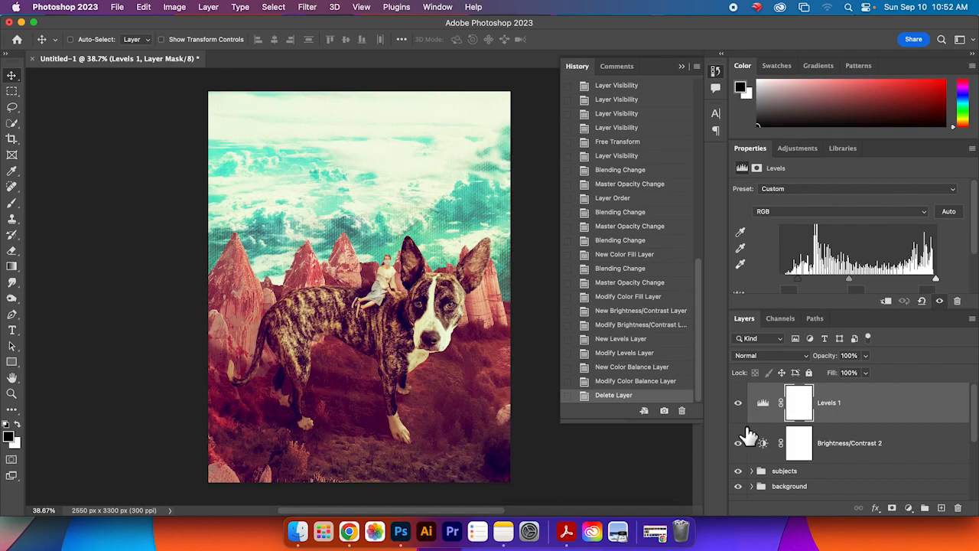
# Step: Toggle the Levels and Brightness/Contrast layers' visibility to compare the grading before and after
pyautogui.click(738, 403)
pyautogui.click(739, 405)
pyautogui.click(739, 406)
pyautogui.click(738, 405)
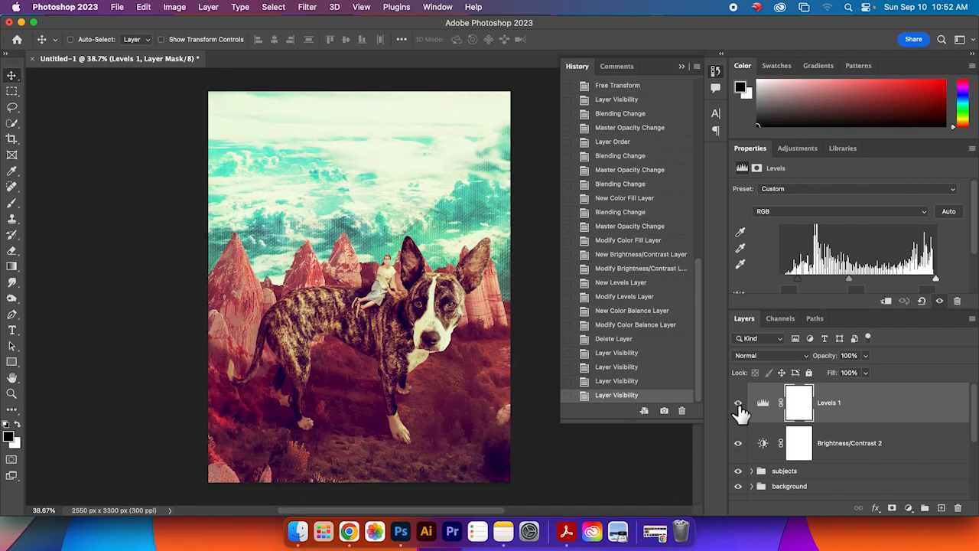
pyautogui.click(738, 445)
pyautogui.click(738, 446)
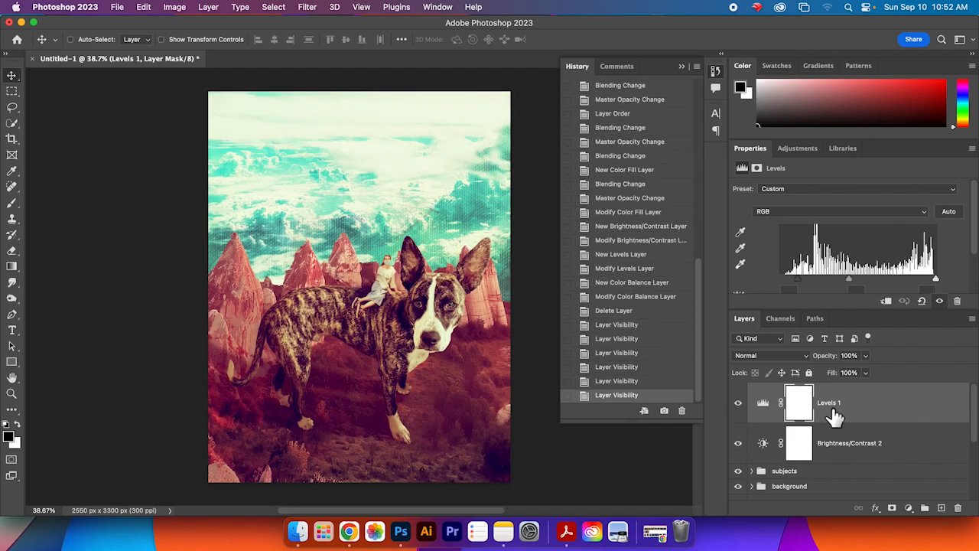
# Step: Select the Levels layer and shift its midtone slider toward the highlights
pyautogui.click(830, 410)
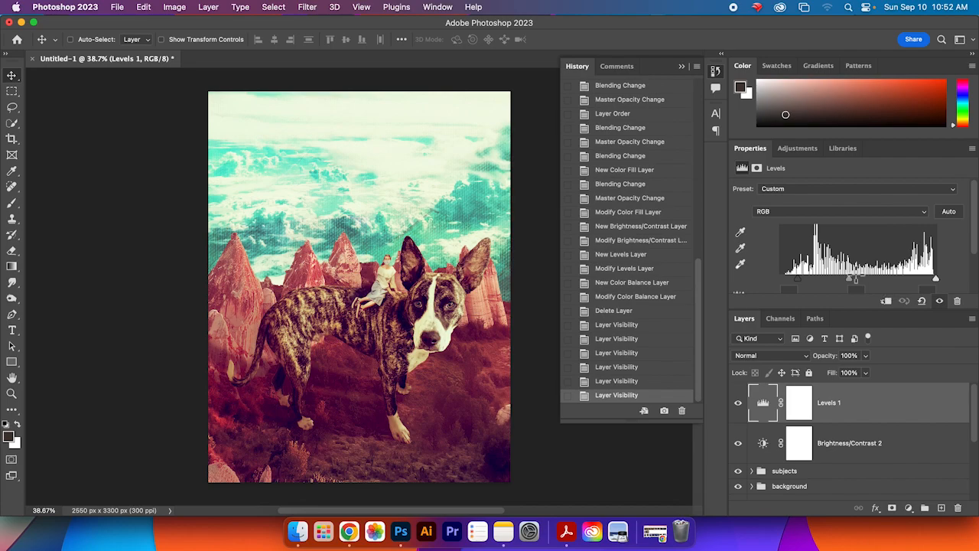
pyautogui.moveTo(854, 281); pyautogui.dragTo(873, 290)
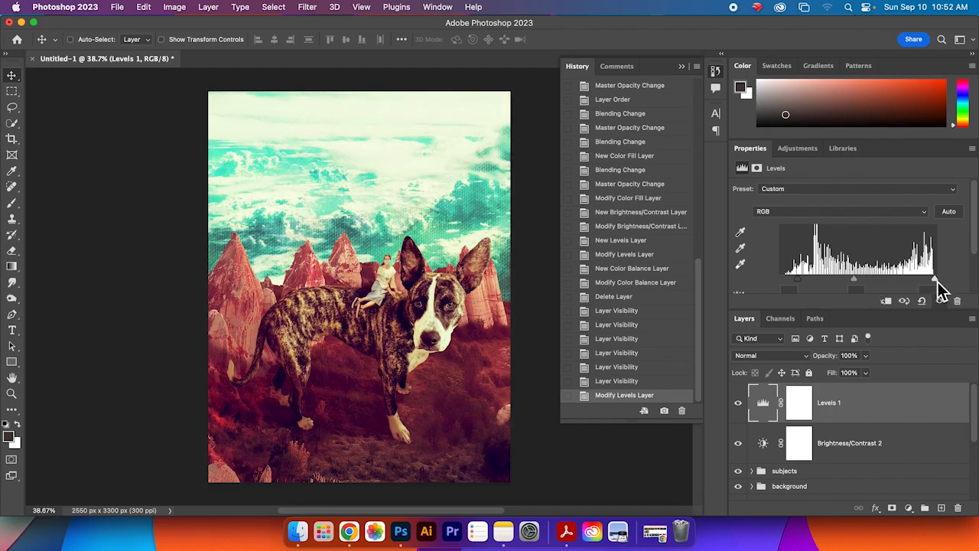
# Step: Select the Brightness/Contrast layer and lower its brightness to 14
pyautogui.click(892, 438)
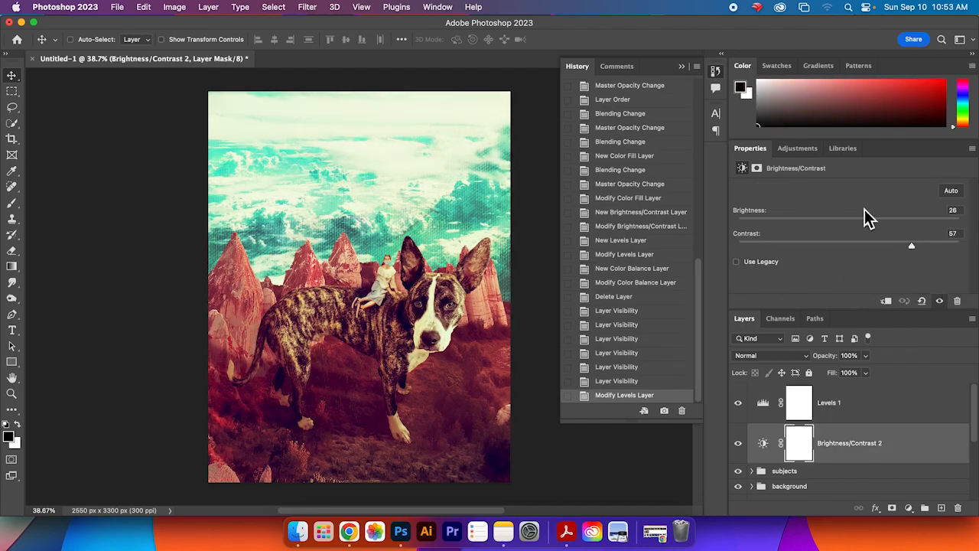
pyautogui.moveTo(869, 226); pyautogui.dragTo(863, 227)
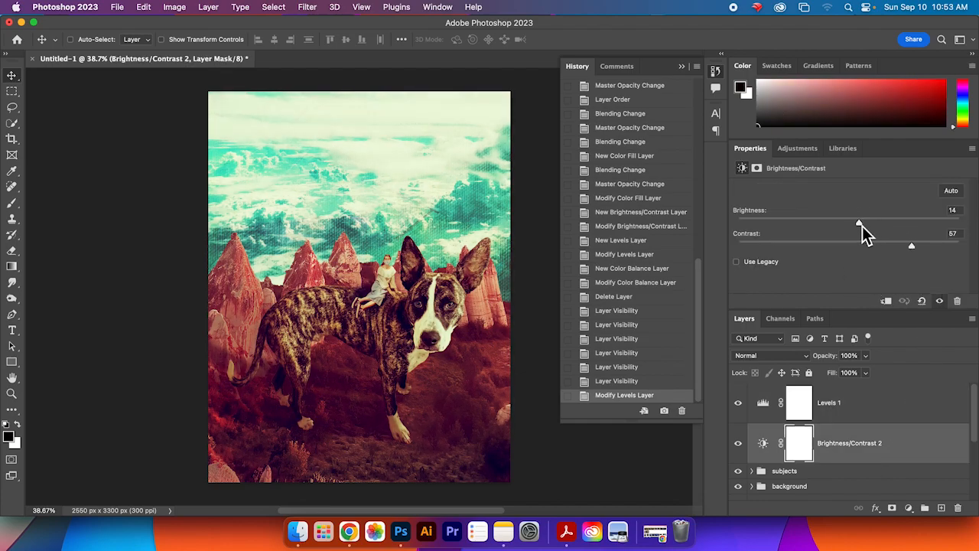
# Step: Set the Brightness/Contrast layer's contrast to 31 and brightness to 23
pyautogui.moveTo(911, 247); pyautogui.dragTo(885, 257)
pyautogui.click(866, 225)
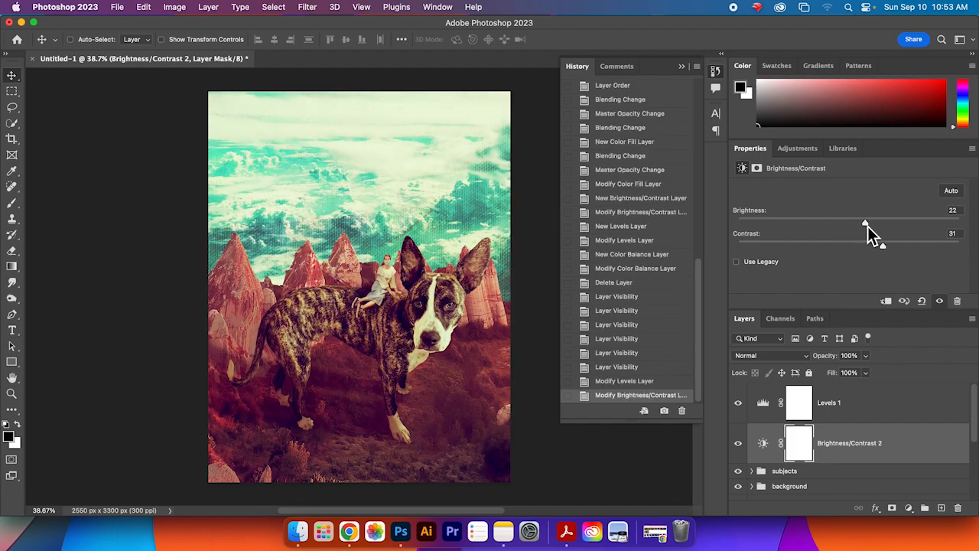
# Step: Try a Black & White adjustment layer with adjusted colour sliders and delete it
pyautogui.click(801, 149)
pyautogui.scroll(-5, 872, 271)
pyautogui.scroll(-2, 876, 271)
pyautogui.scroll(10, 876, 271)
pyautogui.scroll(-2, 876, 270)
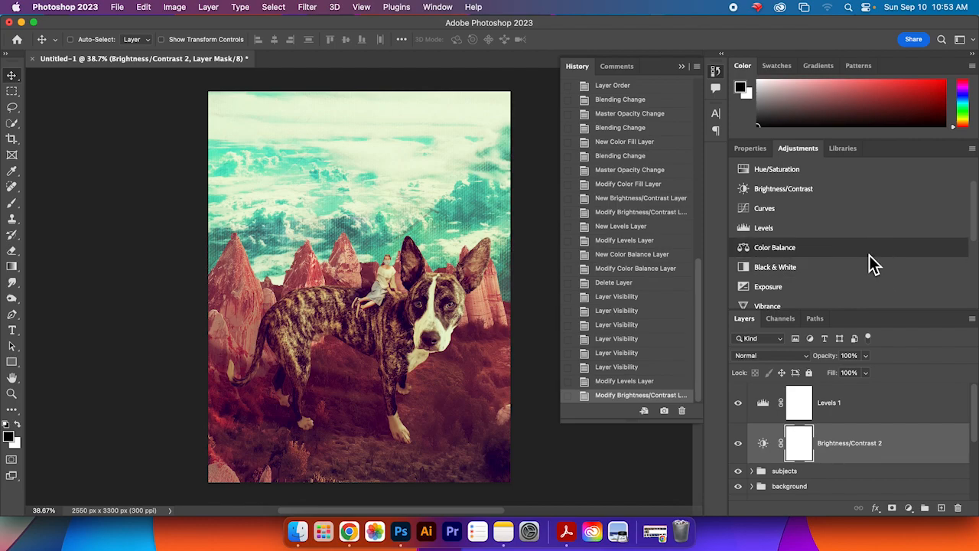
pyautogui.click(868, 275)
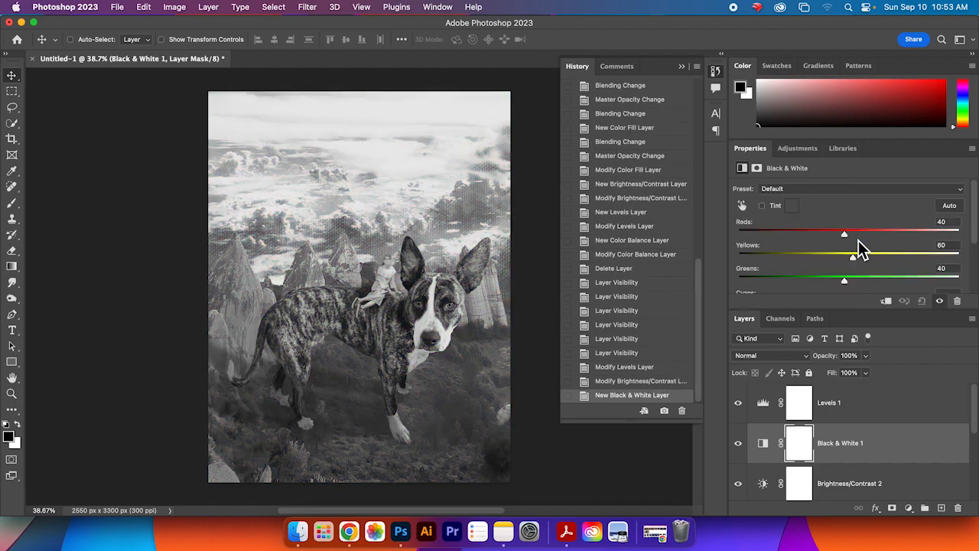
pyautogui.moveTo(846, 235); pyautogui.dragTo(795, 283)
pyautogui.scroll(-2, 897, 283)
pyautogui.moveTo(859, 266); pyautogui.dragTo(837, 282)
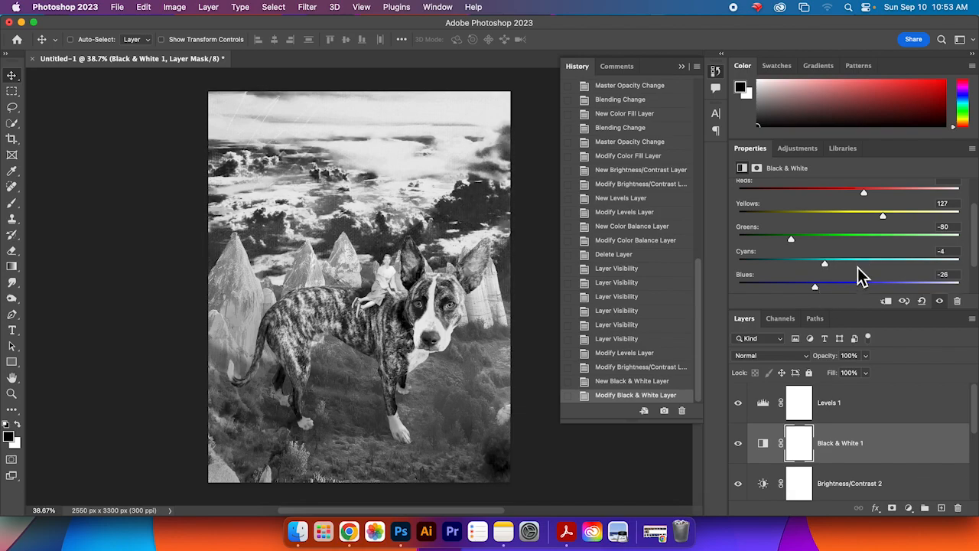
pyautogui.scroll(-2, 861, 277)
pyautogui.scroll(3, 863, 278)
pyautogui.moveTo(883, 228); pyautogui.dragTo(808, 218)
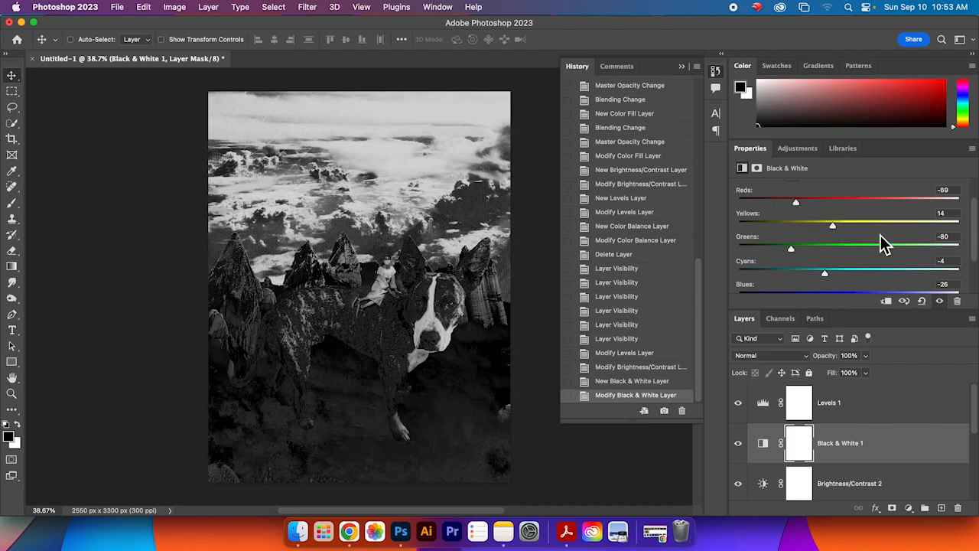
pyautogui.moveTo(910, 444); pyautogui.dragTo(958, 508)
# Step: Toggle the Levels layer's visibility to compare the image with and without it
pyautogui.click(863, 401)
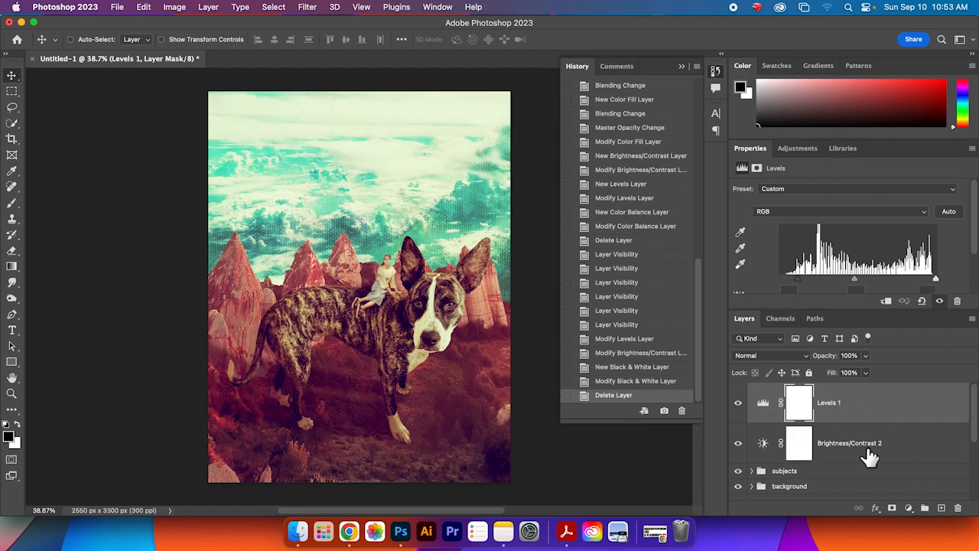
pyautogui.click(737, 407)
pyautogui.click(737, 407)
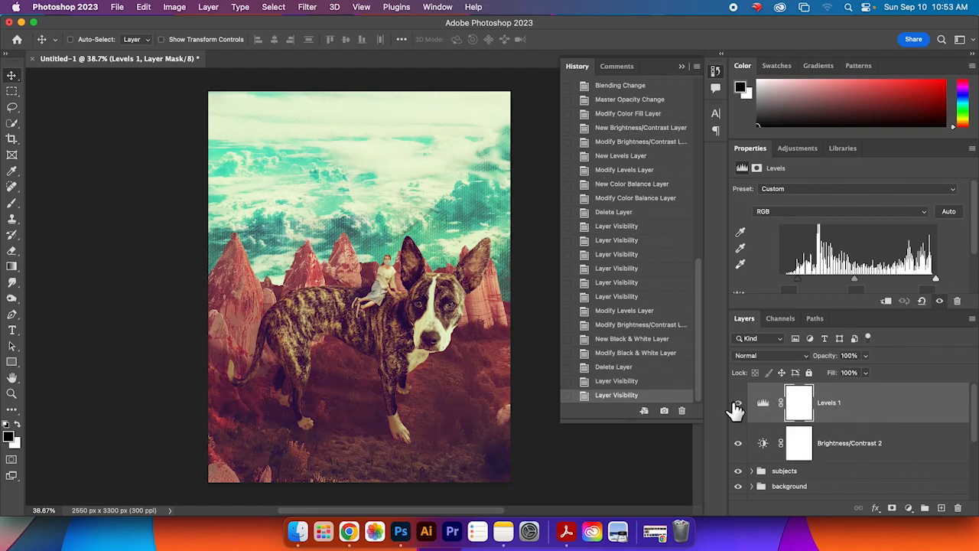
pyautogui.click(737, 407)
pyautogui.click(737, 407)
pyautogui.click(849, 402)
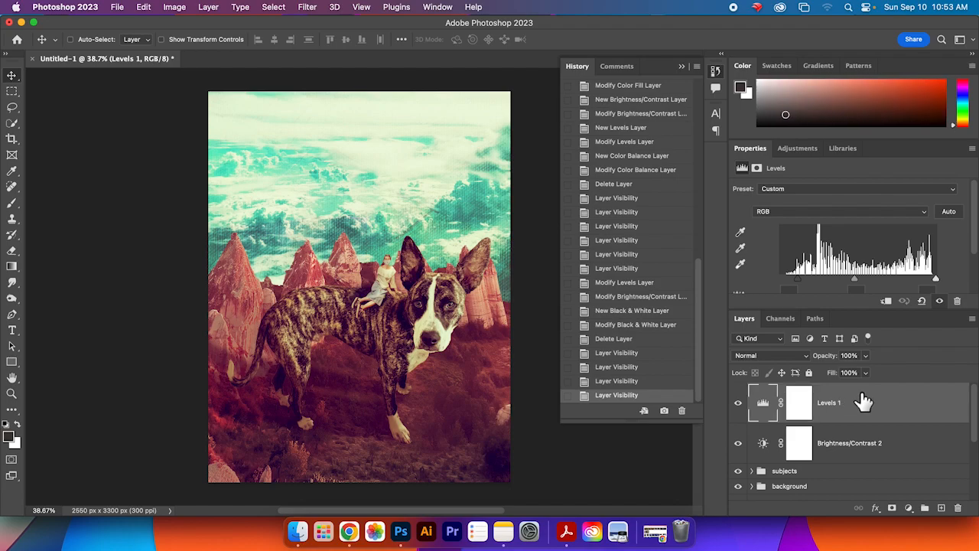
# Step: Try another Black & White adjustment layer, reordering it and adjusting its sliders, and delete it
pyautogui.click(806, 149)
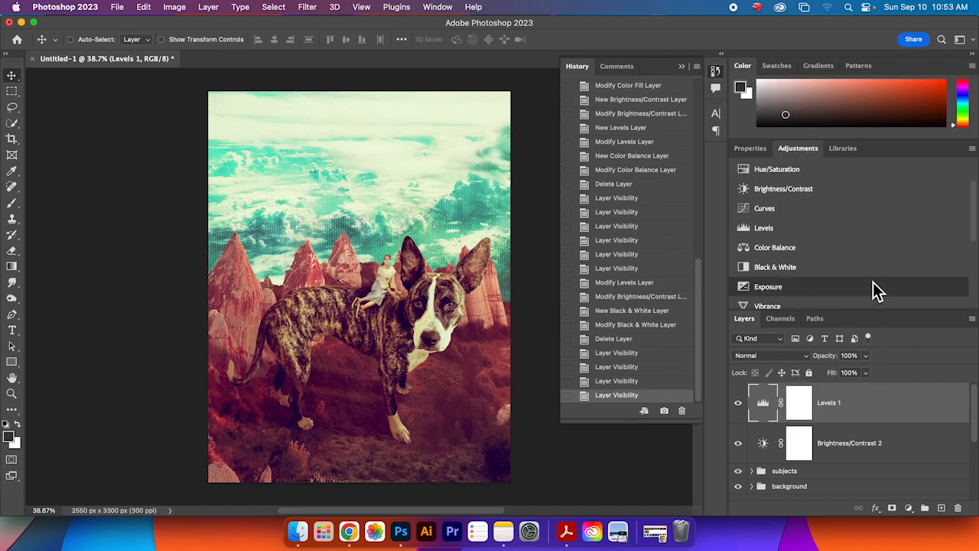
pyautogui.click(858, 259)
pyautogui.moveTo(896, 407); pyautogui.dragTo(896, 466)
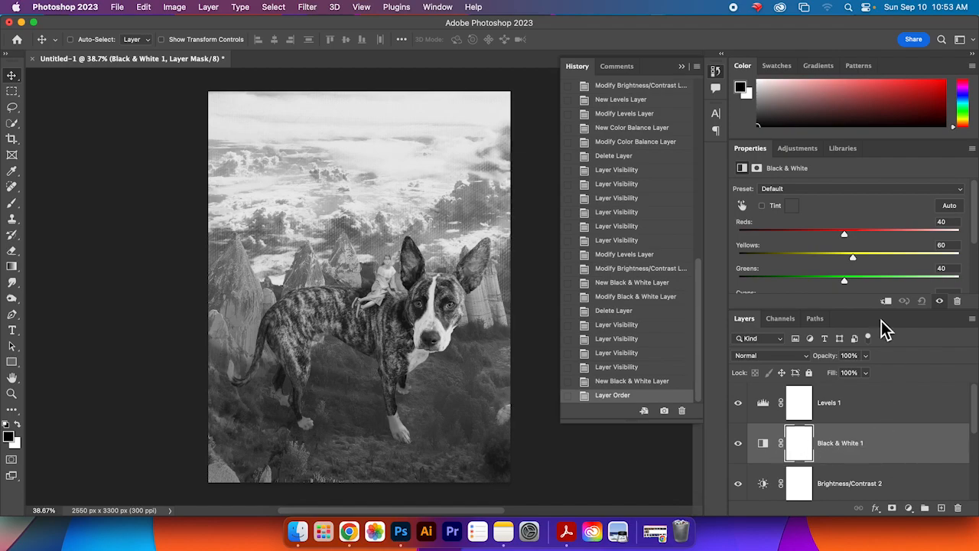
pyautogui.moveTo(843, 233); pyautogui.dragTo(795, 234)
pyautogui.moveTo(872, 449); pyautogui.dragTo(872, 407)
pyautogui.moveTo(883, 239); pyautogui.dragTo(852, 245)
pyautogui.moveTo(835, 419); pyautogui.dragTo(957, 508)
# Step: Try a Selective Color layer with Reds cyan at +48 and magenta at +47, and delete it
pyautogui.click(798, 149)
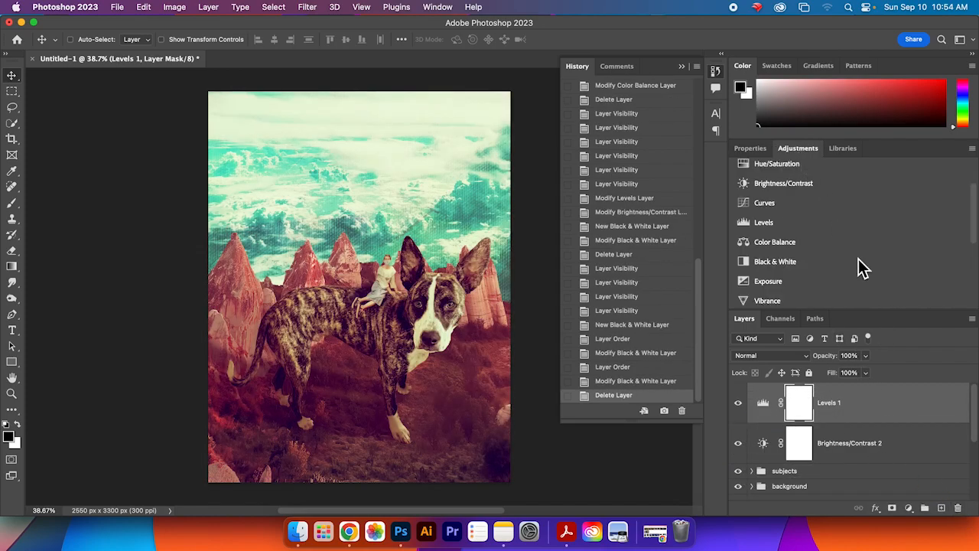
pyautogui.scroll(-4, 876, 289)
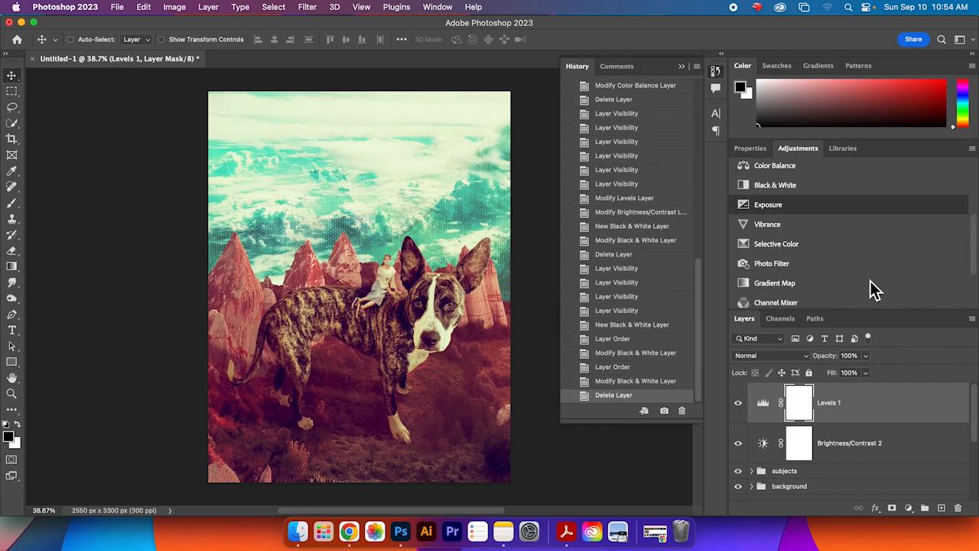
pyautogui.click(864, 245)
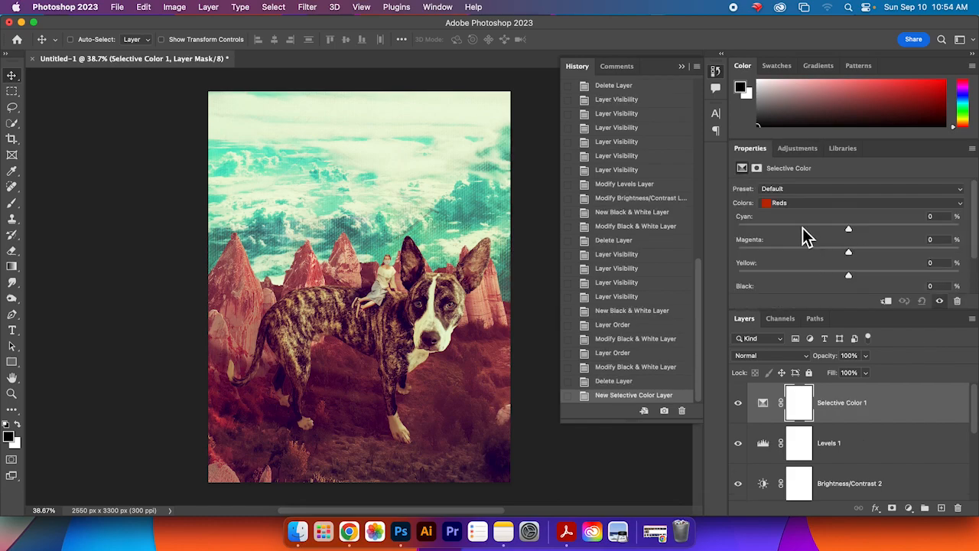
pyautogui.moveTo(827, 235); pyautogui.dragTo(903, 249)
pyautogui.moveTo(822, 266); pyautogui.dragTo(904, 260)
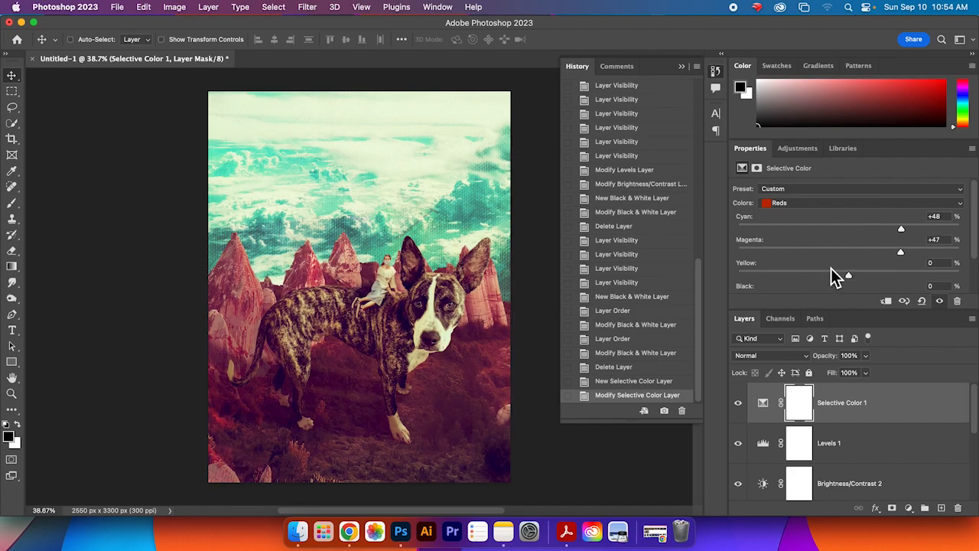
pyautogui.moveTo(863, 398); pyautogui.dragTo(957, 507)
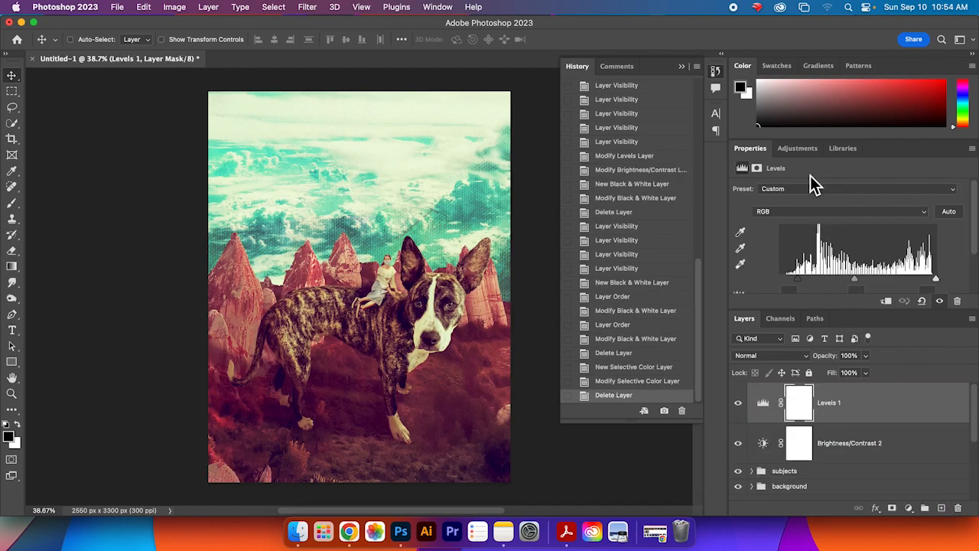
# Step: Try an Invert adjustment layer, moving it into the background group, and delete it
pyautogui.click(800, 148)
pyautogui.scroll(-2, 858, 283)
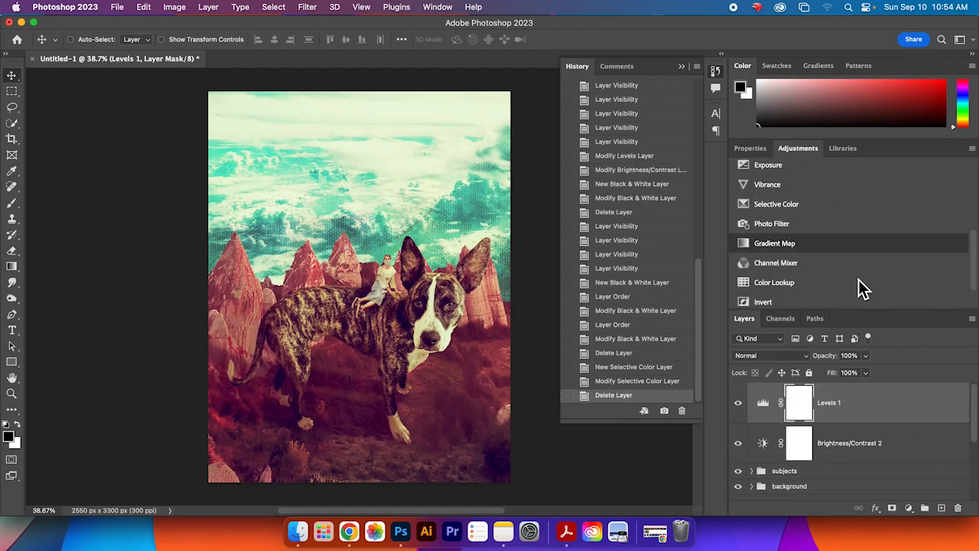
pyautogui.scroll(-2, 858, 280)
pyautogui.click(833, 264)
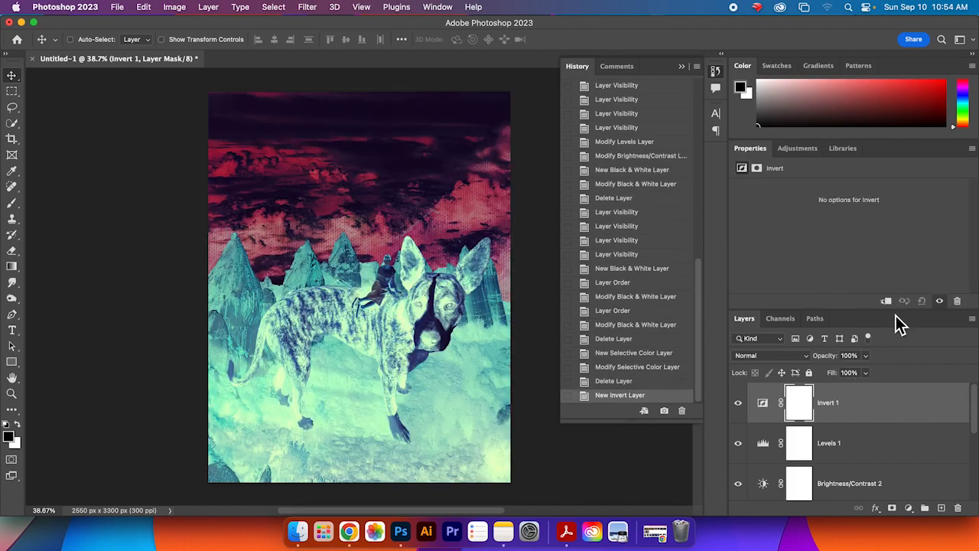
pyautogui.moveTo(890, 309); pyautogui.dragTo(888, 215)
pyautogui.moveTo(911, 366); pyautogui.dragTo(857, 413)
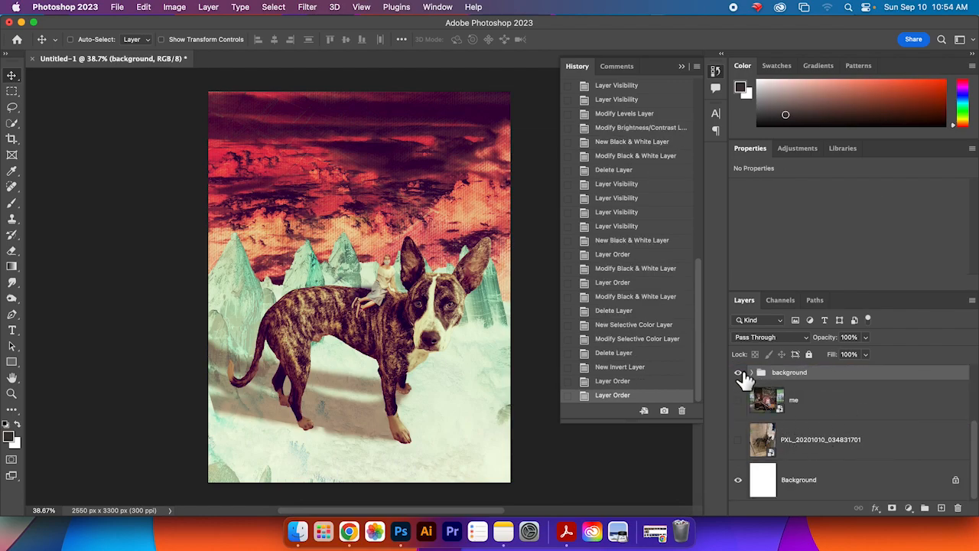
pyautogui.click(752, 373)
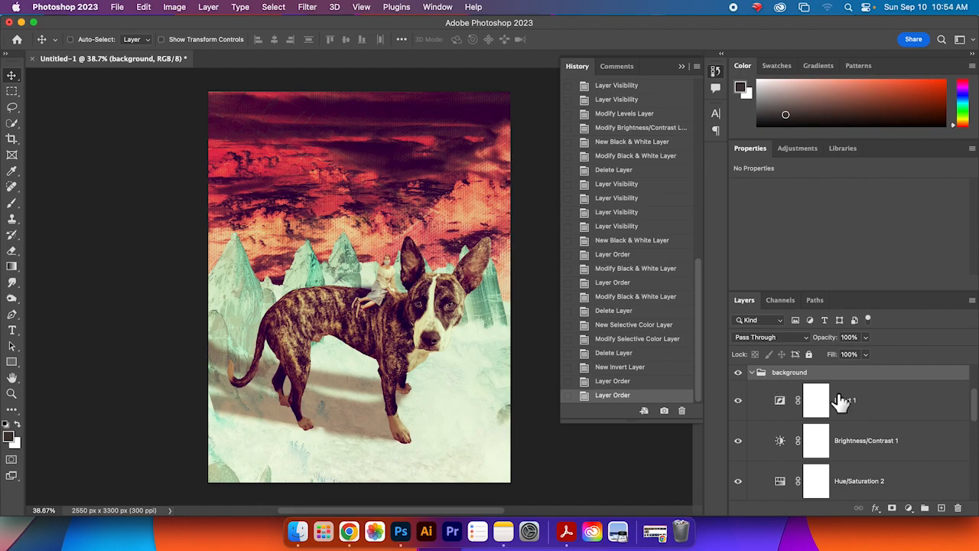
pyautogui.click(880, 406)
pyautogui.moveTo(884, 408); pyautogui.dragTo(863, 377)
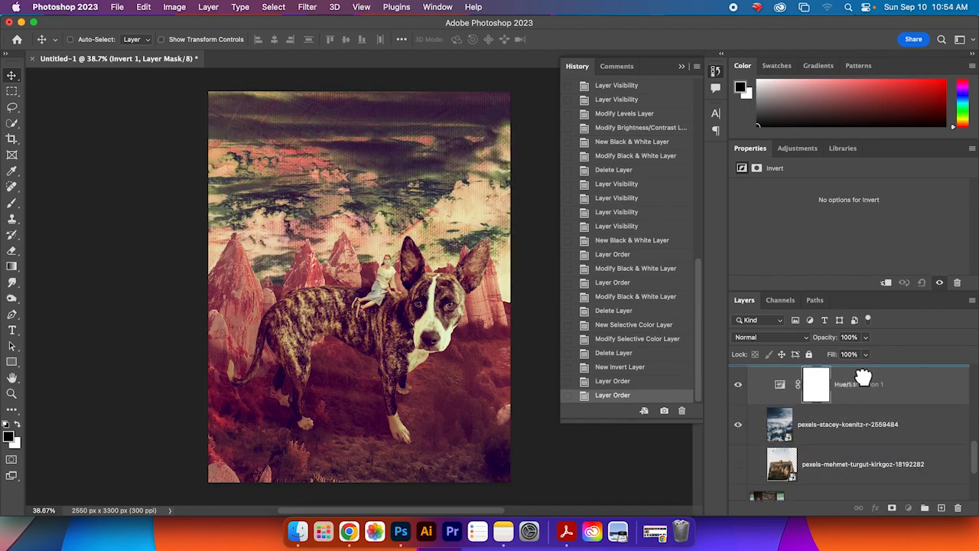
pyautogui.moveTo(863, 377); pyautogui.dragTo(863, 452)
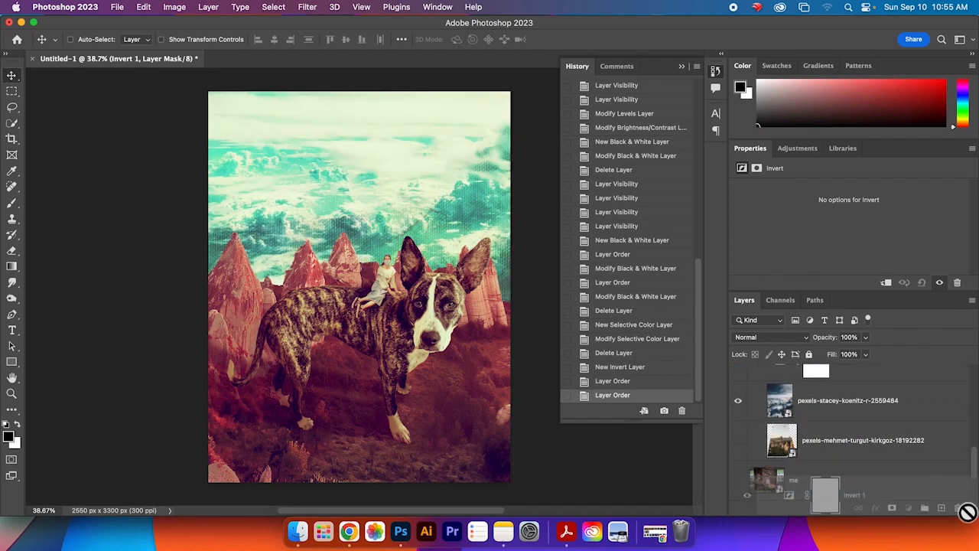
pyautogui.moveTo(959, 515); pyautogui.dragTo(959, 515)
# Step: Browse the list of single adjustment types
pyautogui.scroll(3, 870, 448)
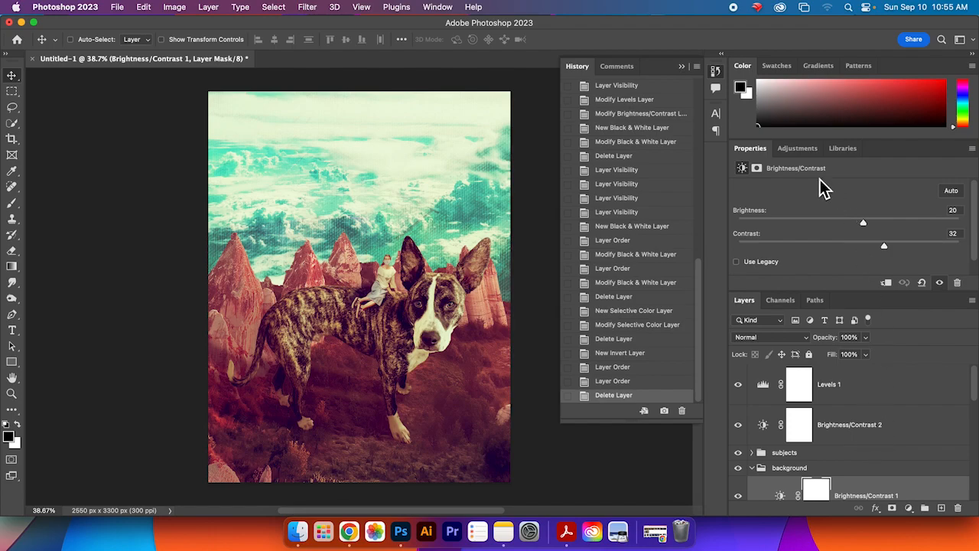
pyautogui.click(816, 148)
pyautogui.scroll(-1, 811, 188)
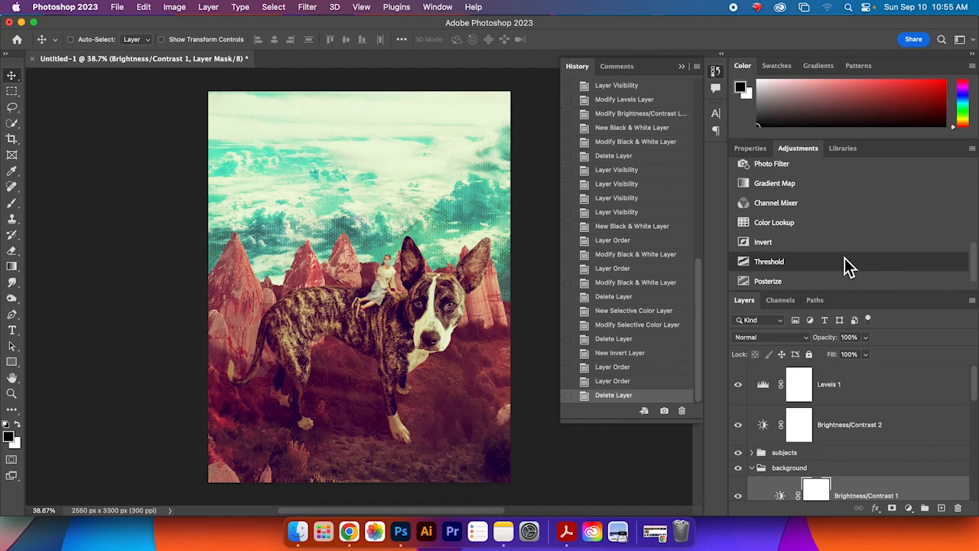
pyautogui.scroll(5, 862, 242)
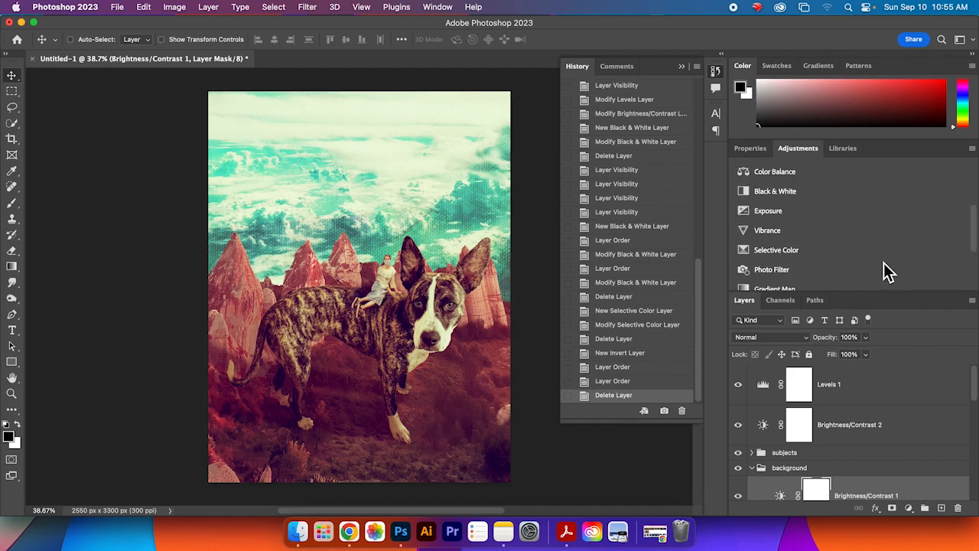
pyautogui.scroll(5, 874, 267)
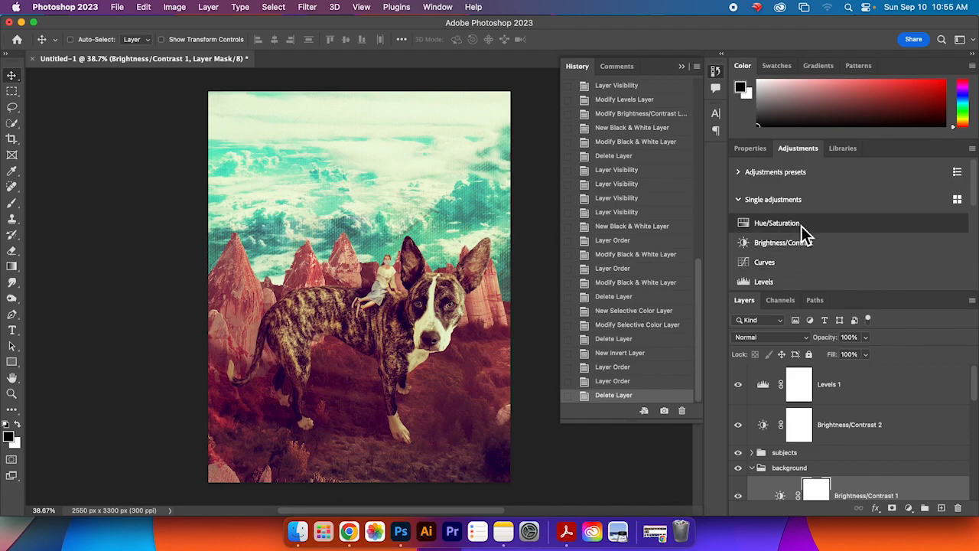
pyautogui.scroll(-4, 835, 267)
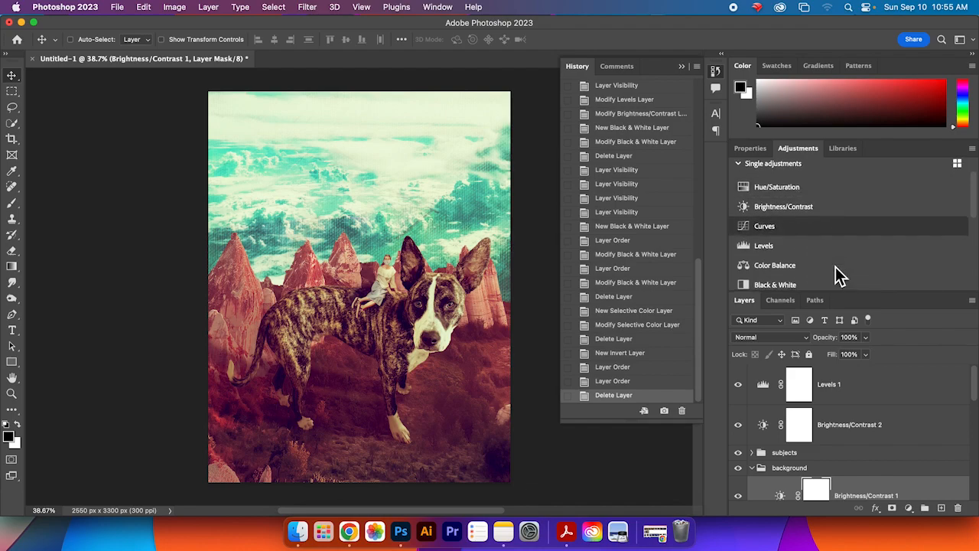
pyautogui.scroll(-1, 884, 253)
pyautogui.scroll(5, 883, 253)
pyautogui.scroll(-2, 875, 270)
pyautogui.scroll(-2, 876, 270)
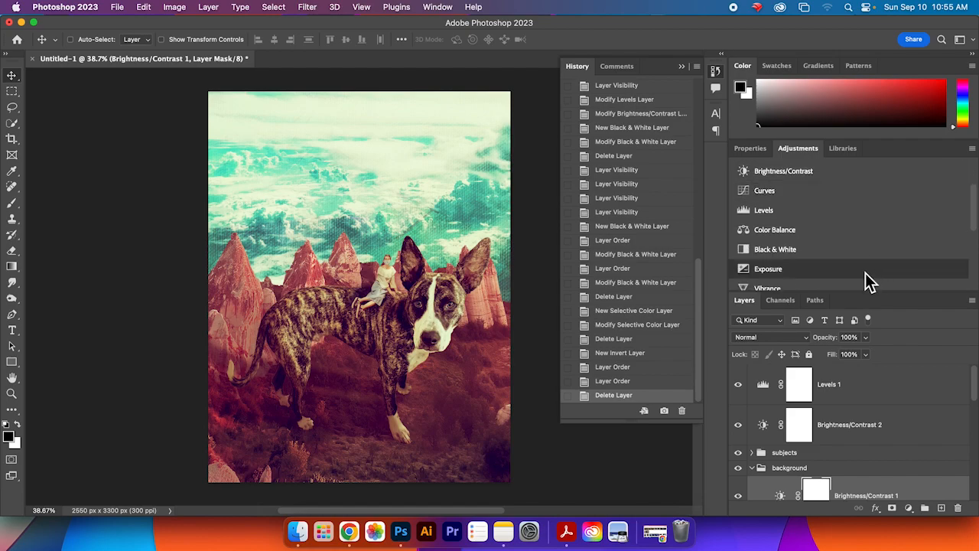
pyautogui.scroll(-3, 826, 289)
pyautogui.scroll(5, 765, 168)
# Step: Browse the adjustment preset categories, opening the Creative presets, and return to the single adjustments list
pyautogui.click(739, 201)
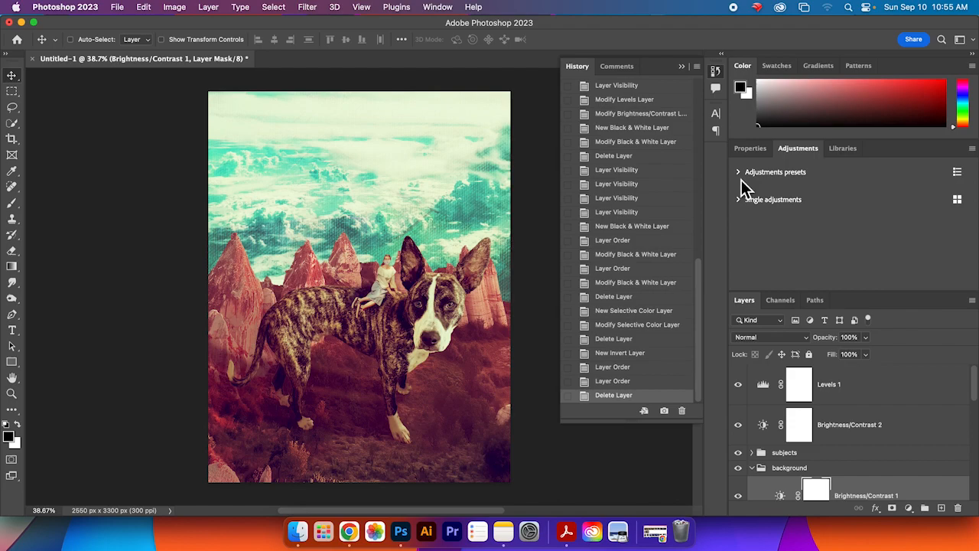
pyautogui.click(739, 176)
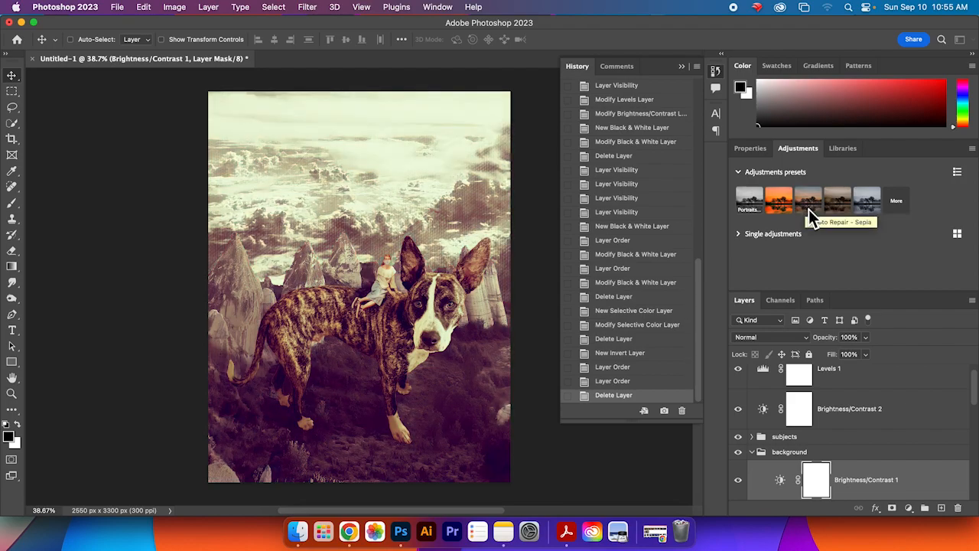
pyautogui.click(898, 205)
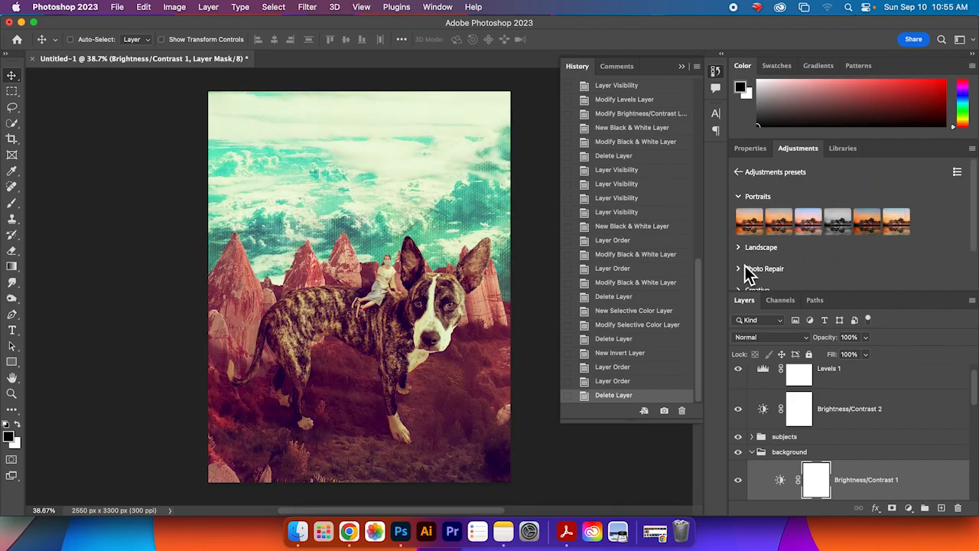
pyautogui.scroll(-2, 744, 266)
pyautogui.click(739, 239)
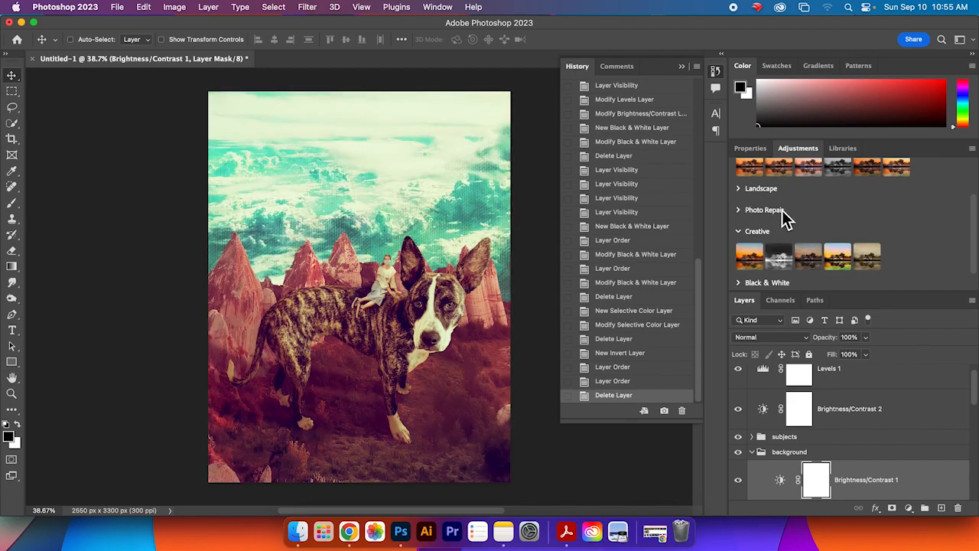
pyautogui.scroll(2, 782, 218)
pyautogui.click(739, 197)
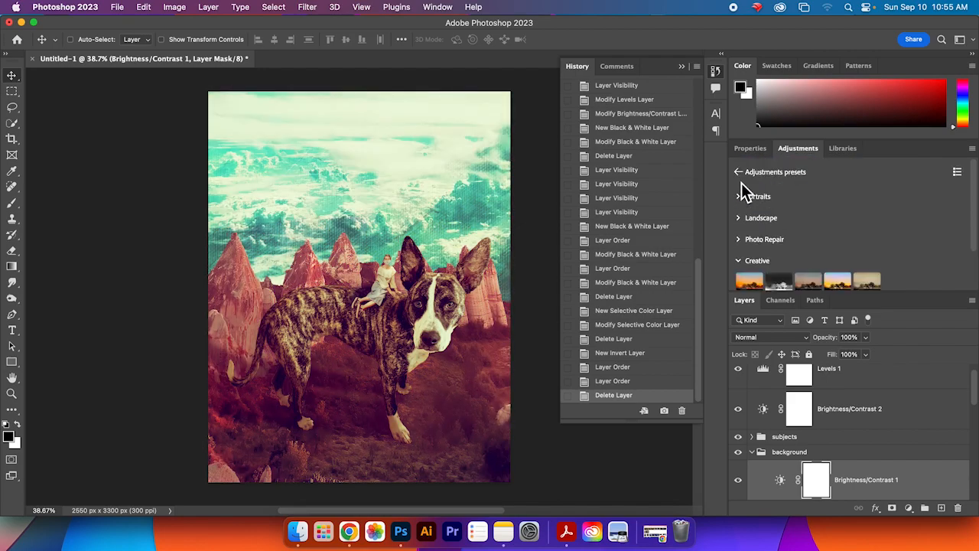
pyautogui.click(739, 172)
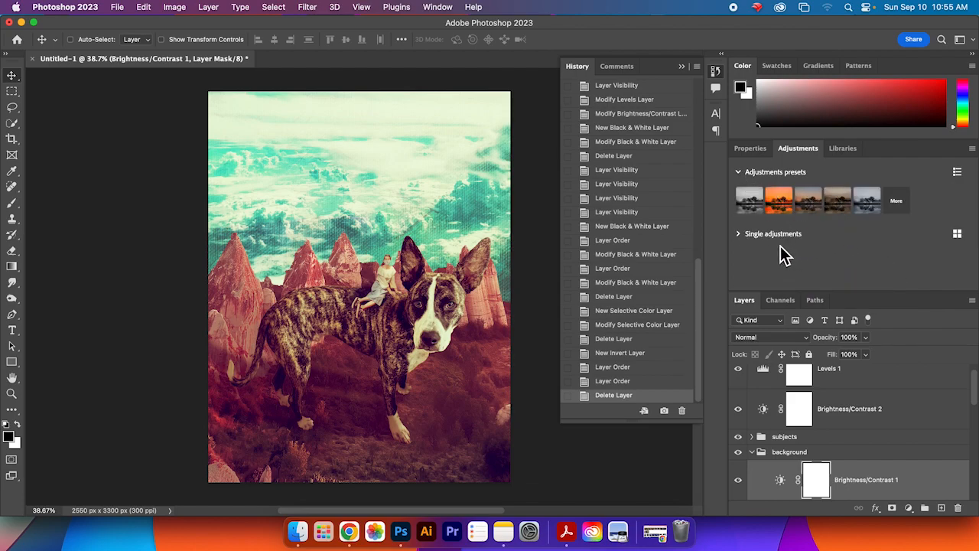
pyautogui.click(744, 238)
pyautogui.scroll(-3, 894, 278)
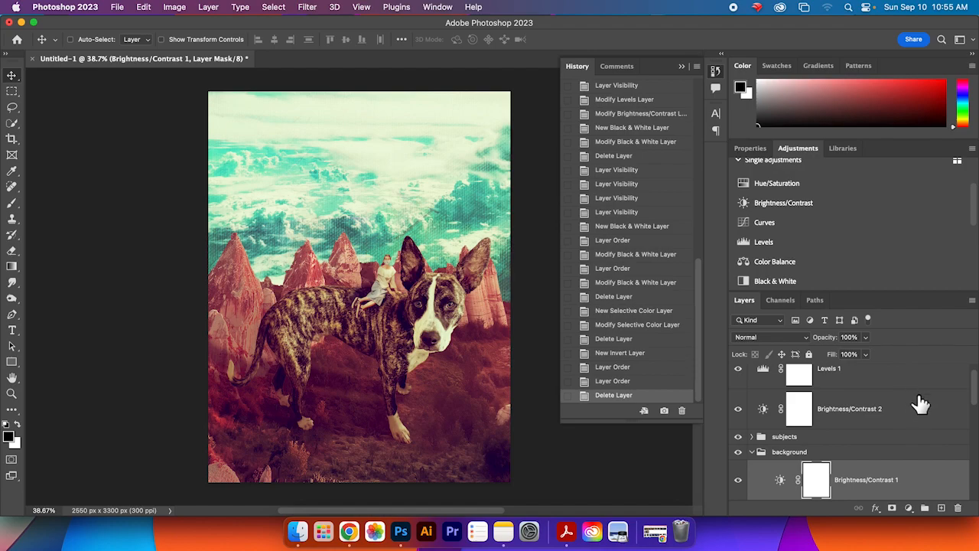
pyautogui.scroll(-3, 880, 230)
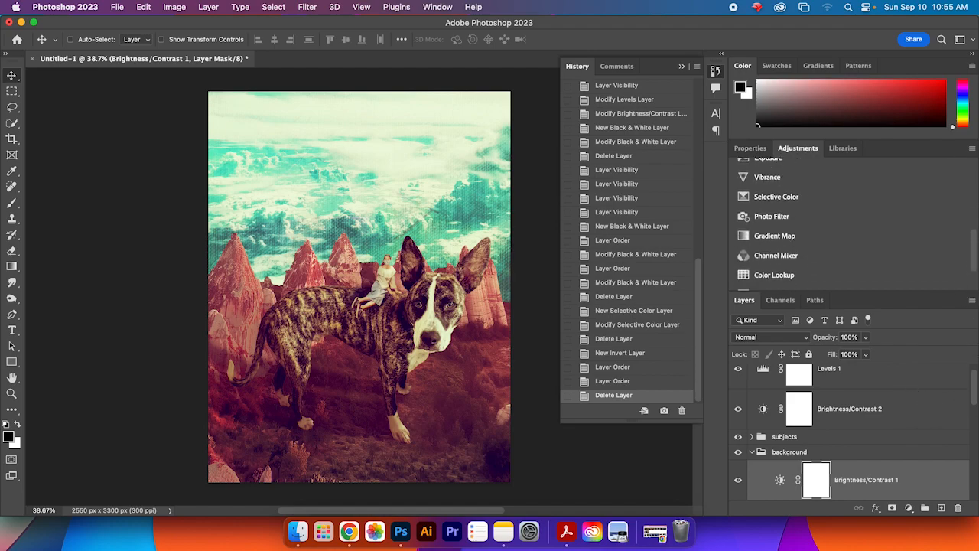
# Step: Free-transform the landscape layer (Layer 1), enlarging and tilting it to about 3789 × 4324 px so the rock peaks fill more of the canvas
pyautogui.scroll(10, 880, 229)
pyautogui.click(748, 150)
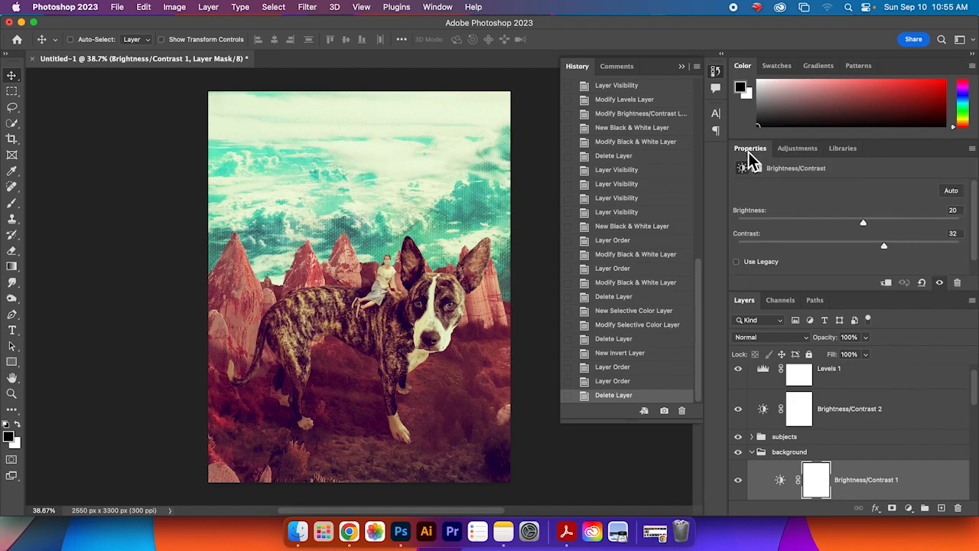
pyautogui.scroll(3, 455, 290)
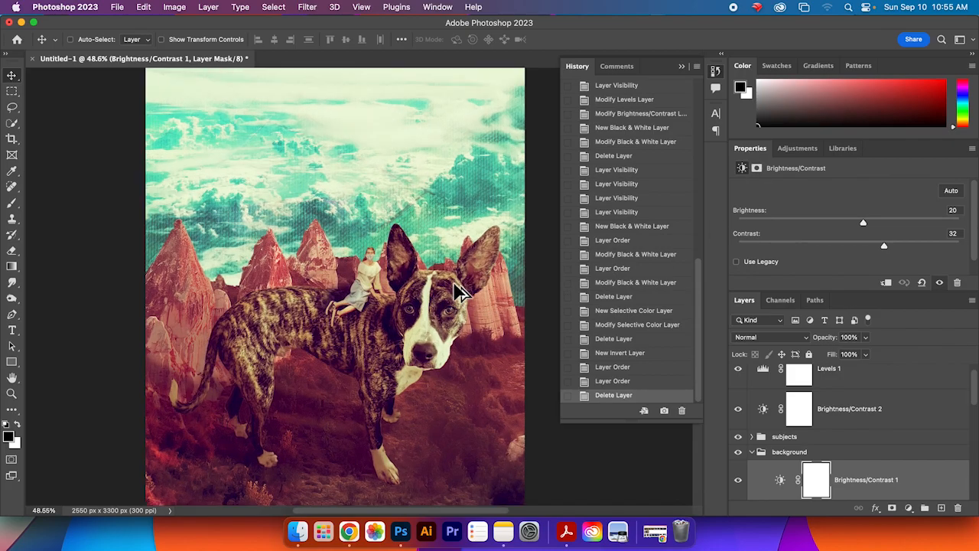
pyautogui.scroll(-5, 455, 291)
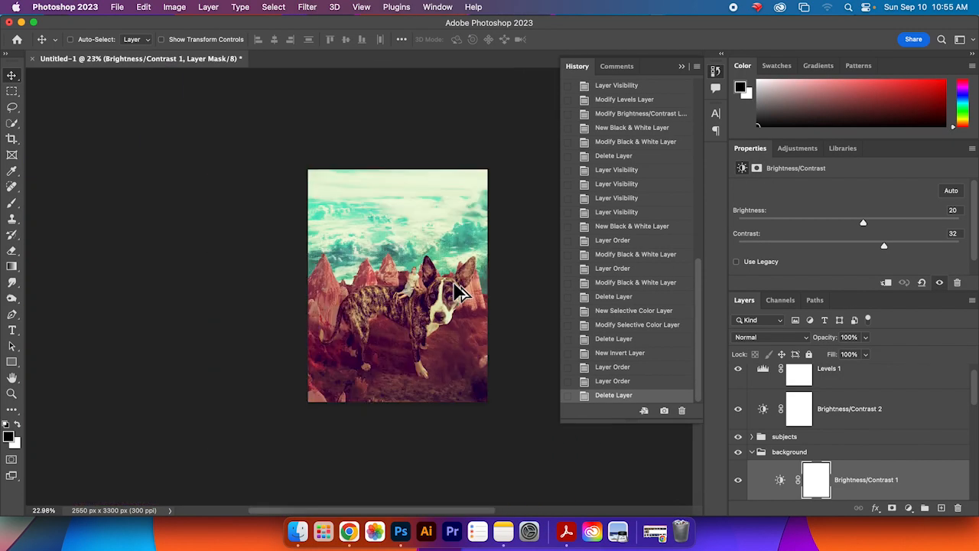
pyautogui.scroll(3, 459, 292)
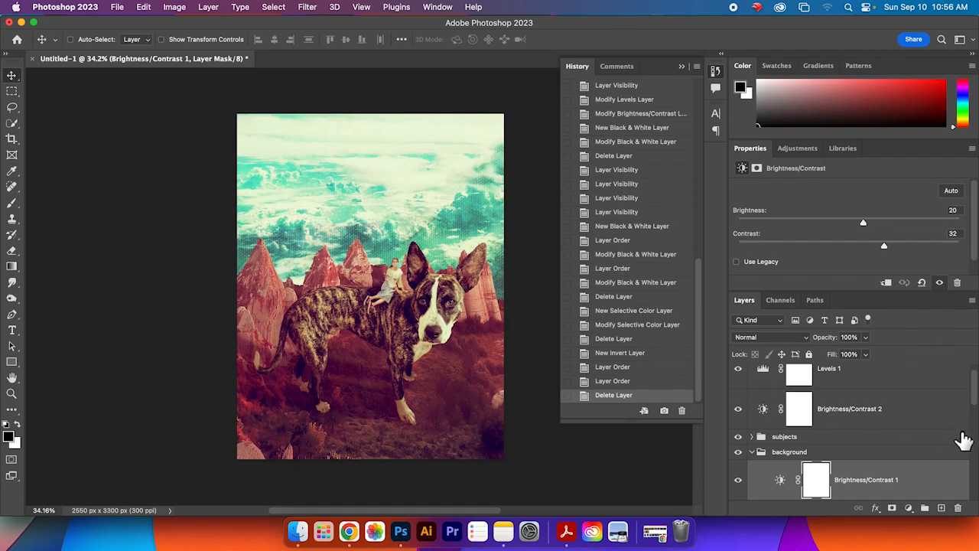
pyautogui.scroll(-5, 970, 438)
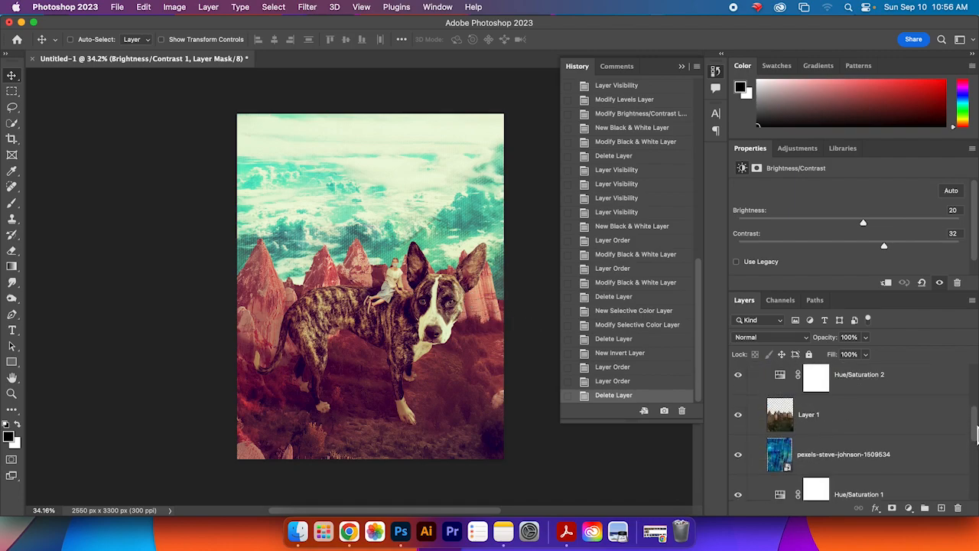
pyautogui.click(886, 433)
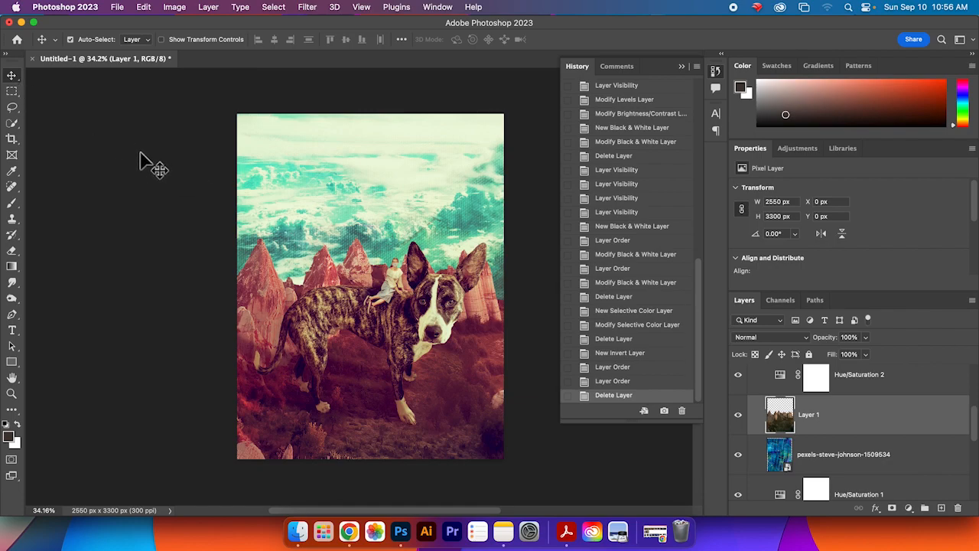
pyautogui.press('super+t')
pyautogui.moveTo(235, 113); pyautogui.dragTo(217, 139)
pyautogui.moveTo(259, 457); pyautogui.dragTo(149, 477)
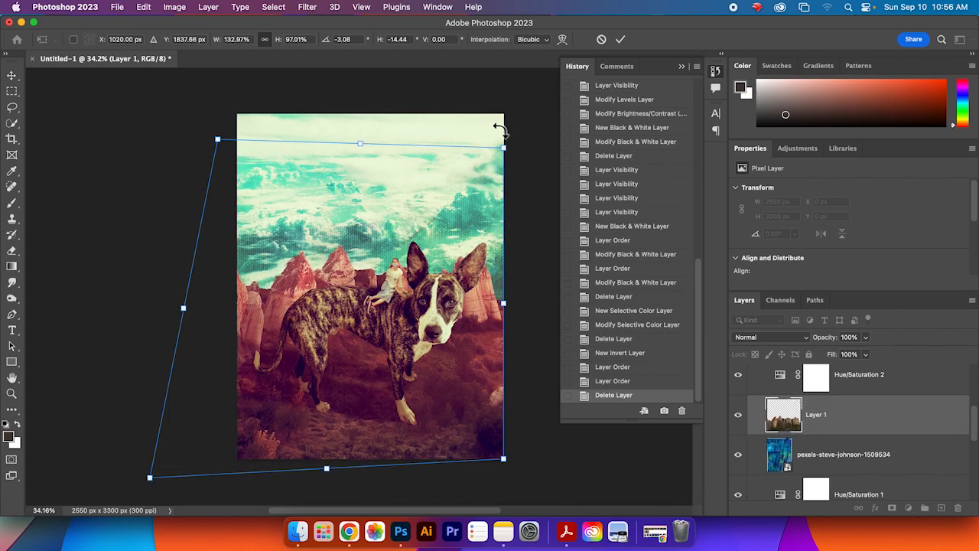
pyautogui.moveTo(506, 148); pyautogui.dragTo(512, 86)
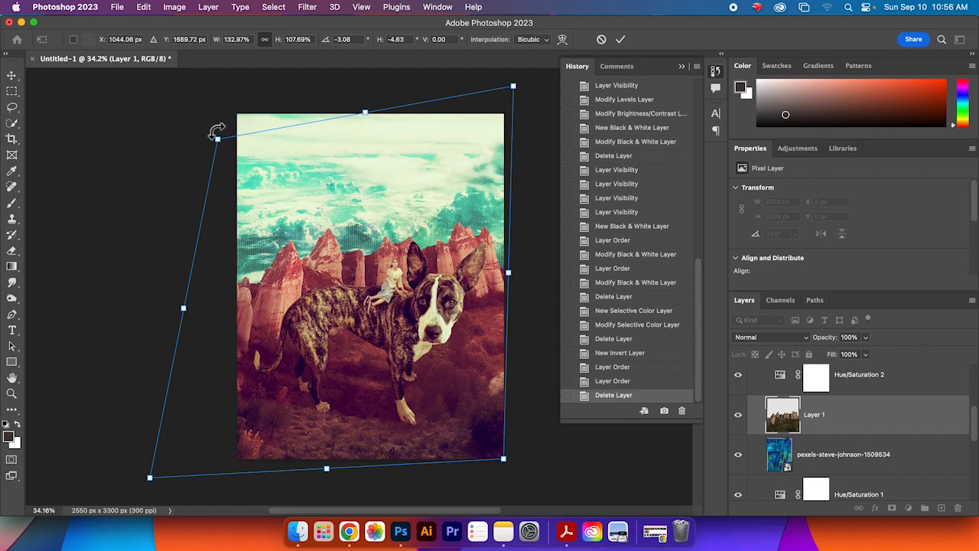
pyautogui.moveTo(218, 142); pyautogui.dragTo(155, 102)
pyautogui.moveTo(494, 406); pyautogui.dragTo(478, 348)
pyautogui.scroll(-3, 520, 440)
pyautogui.scroll(-1, 520, 441)
pyautogui.moveTo(503, 433); pyautogui.dragTo(521, 453)
pyautogui.moveTo(468, 430); pyautogui.dragTo(526, 477)
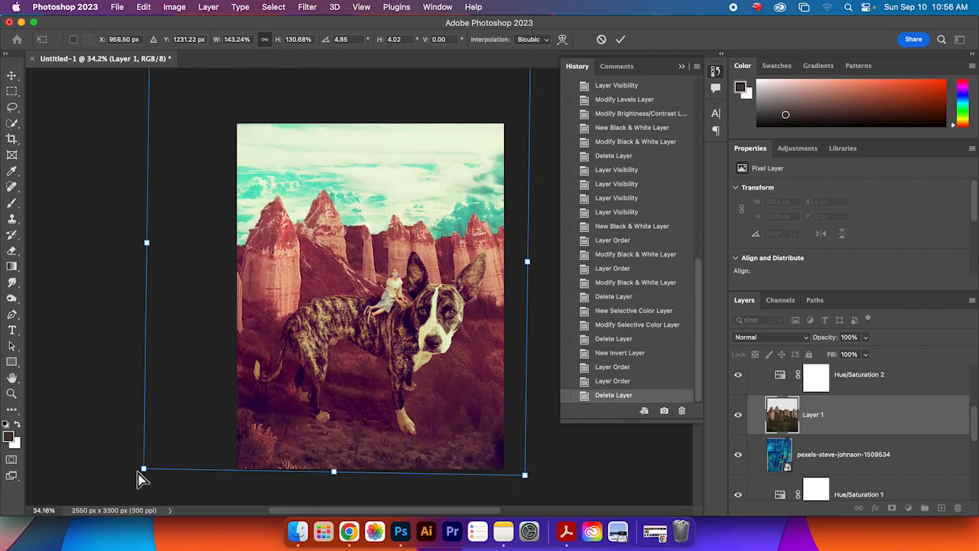
pyautogui.moveTo(148, 475); pyautogui.dragTo(134, 501)
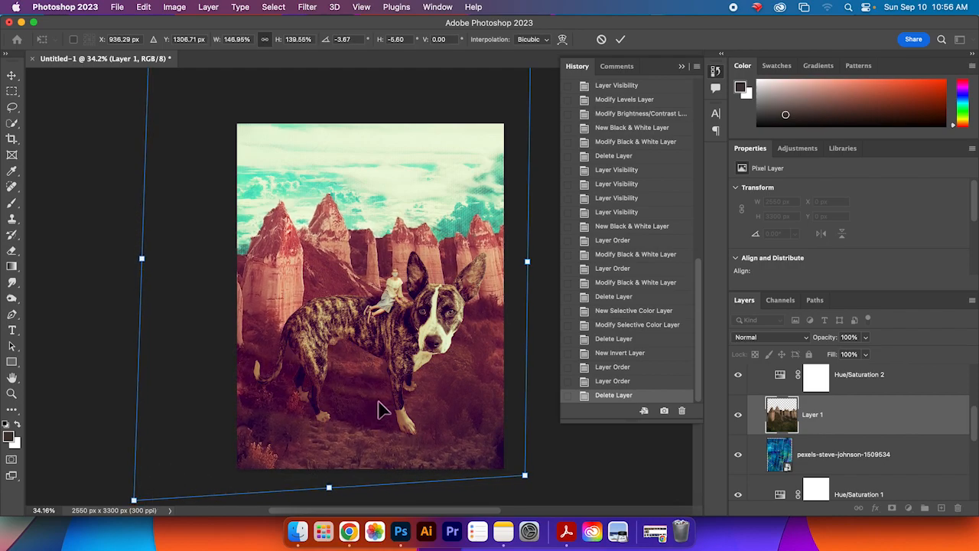
pyautogui.click(620, 42)
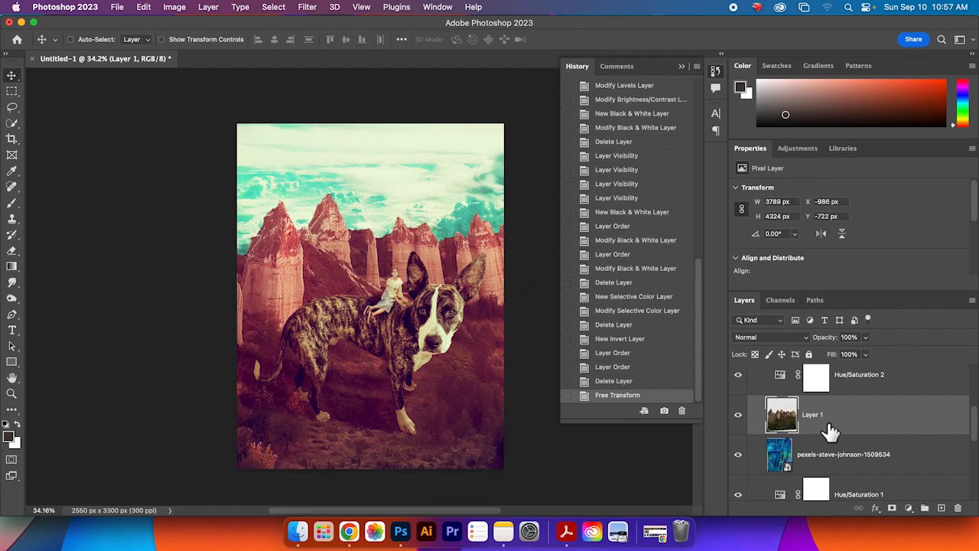
# Step: Set the hue of the Hue/Saturation 2 adjustment in the background group to -32
pyautogui.scroll(-1, 834, 429)
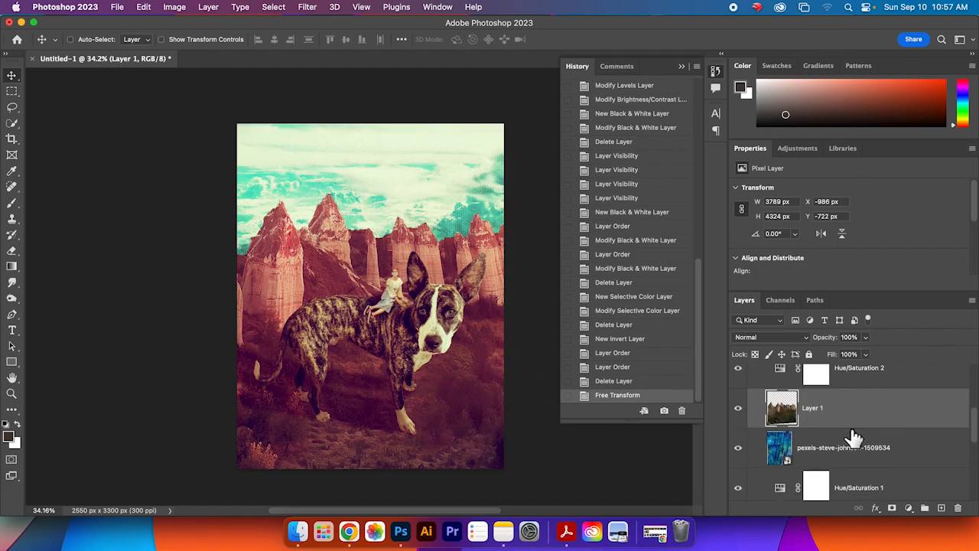
pyautogui.scroll(2, 896, 447)
pyautogui.scroll(3, 897, 444)
pyautogui.scroll(-1, 897, 444)
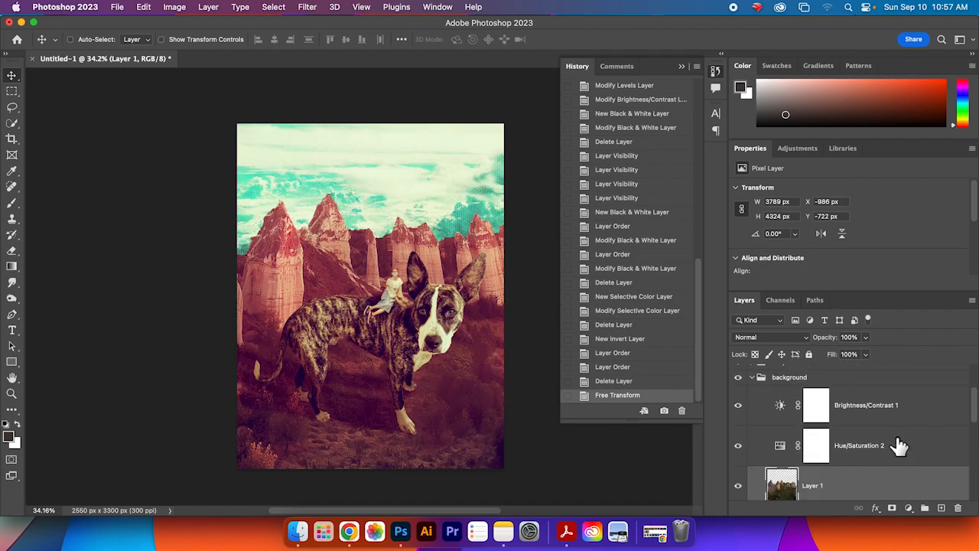
pyautogui.click(900, 445)
pyautogui.moveTo(818, 237)
pyautogui.mouseDown()
pyautogui.moveTo(848, 240)
pyautogui.moveTo(816, 240)
pyautogui.mouseUp()
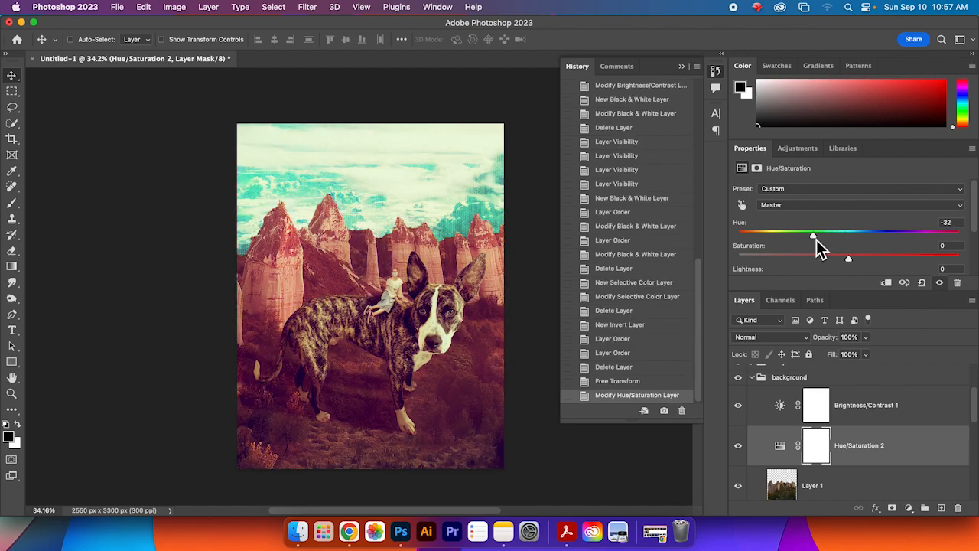
# Step: Try clipping Hue/Saturation 2 to the landscape layer with its hue at -20, and undo both changes
pyautogui.scroll(-1, 906, 433)
pyautogui.scroll(-1, 906, 429)
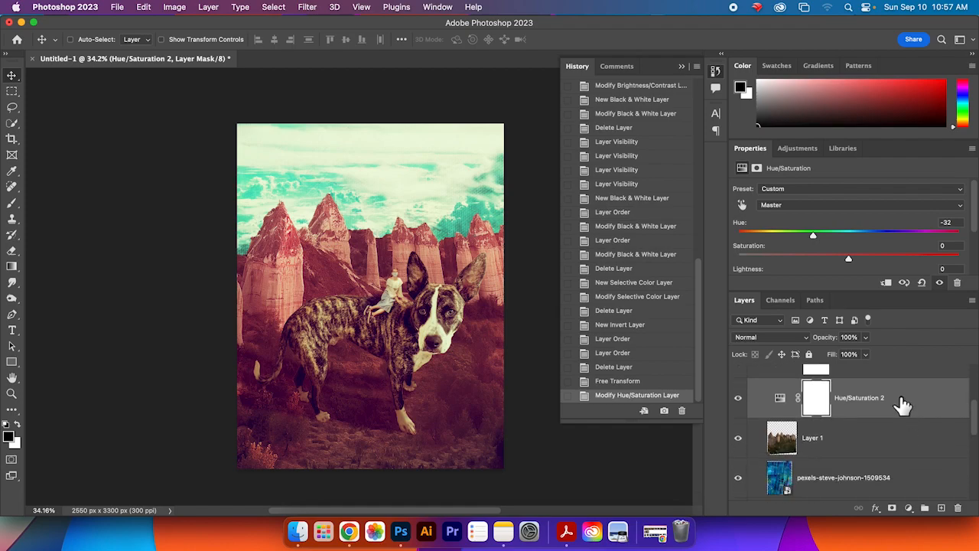
pyautogui.rightClick(905, 404)
pyautogui.click(914, 408)
pyautogui.rightClick(877, 389)
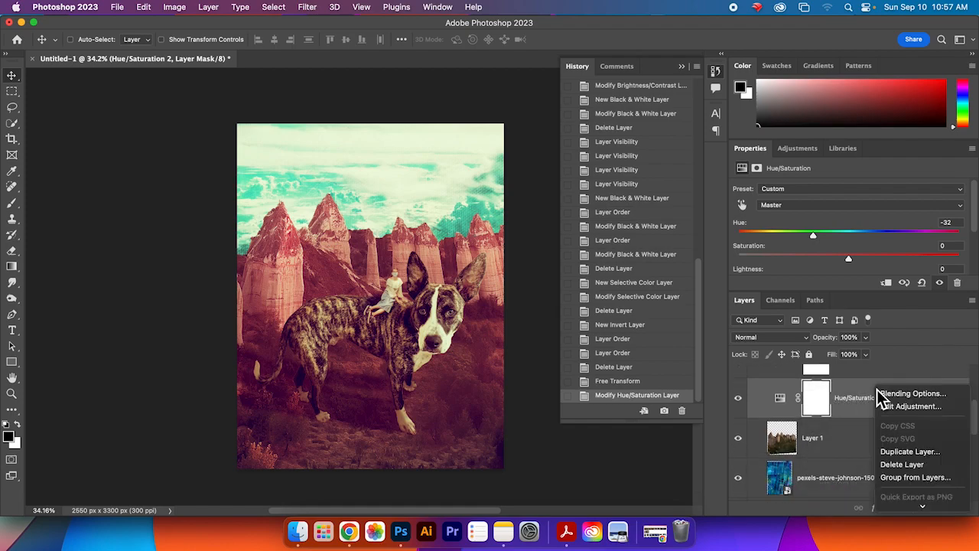
pyautogui.scroll(-3, 948, 463)
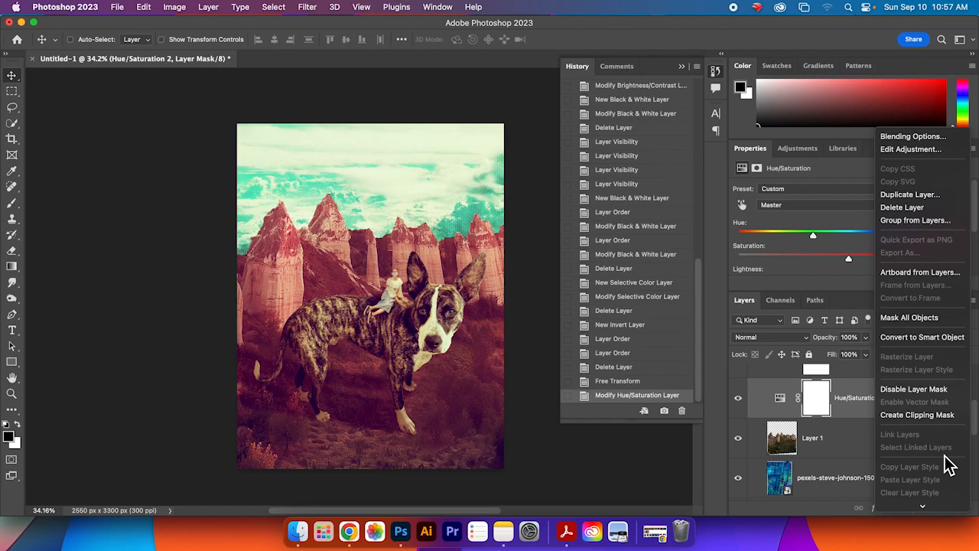
pyautogui.click(943, 417)
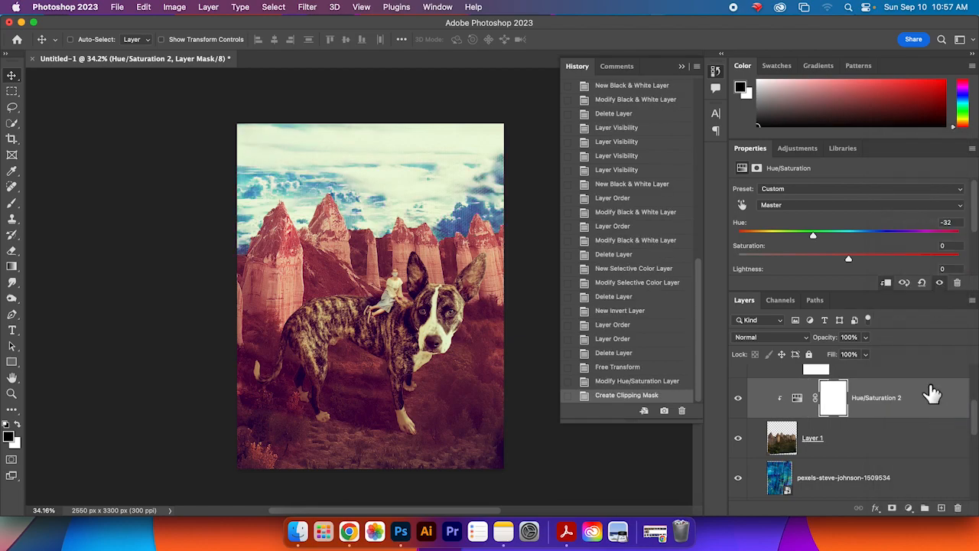
pyautogui.scroll(-1, 928, 420)
pyautogui.moveTo(816, 238); pyautogui.dragTo(903, 243)
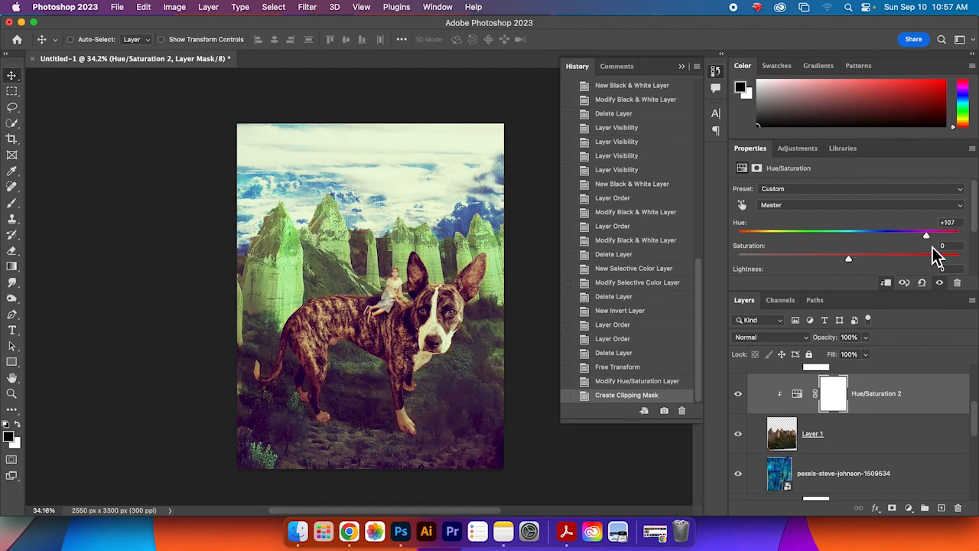
pyautogui.moveTo(943, 248); pyautogui.dragTo(830, 243)
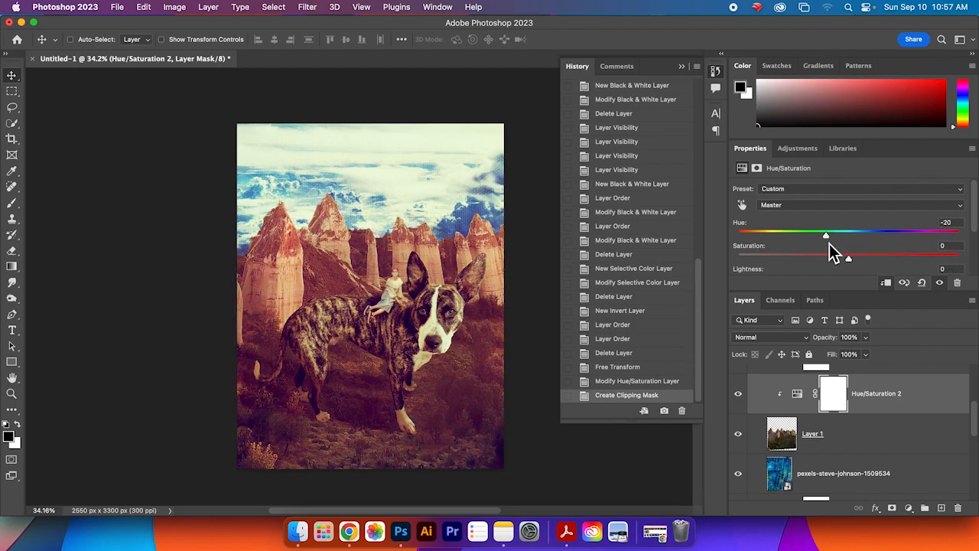
pyautogui.press('super+z')
pyautogui.press('super+z')
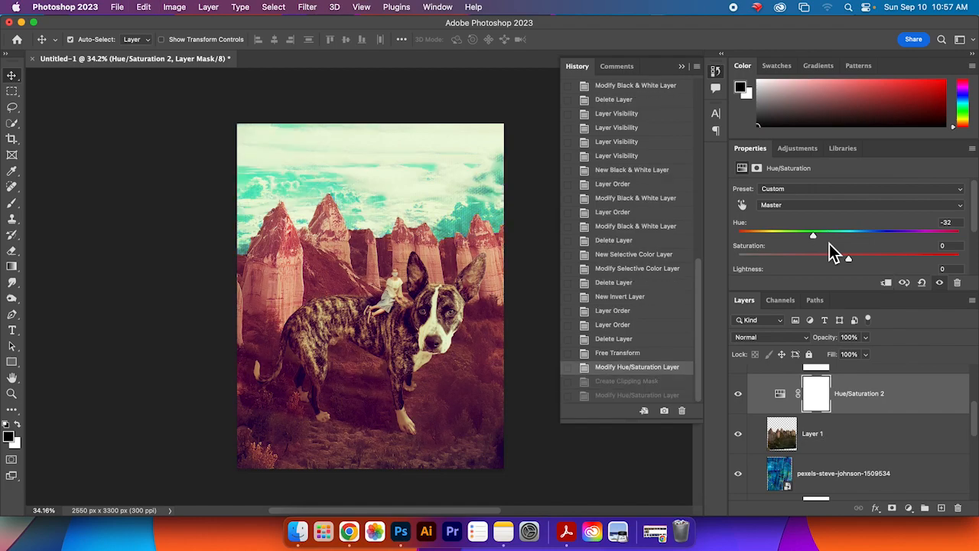
# Step: In the subjects group, set the Color Balance 1 copy midtone magenta–green to +37
pyautogui.scroll(3, 901, 409)
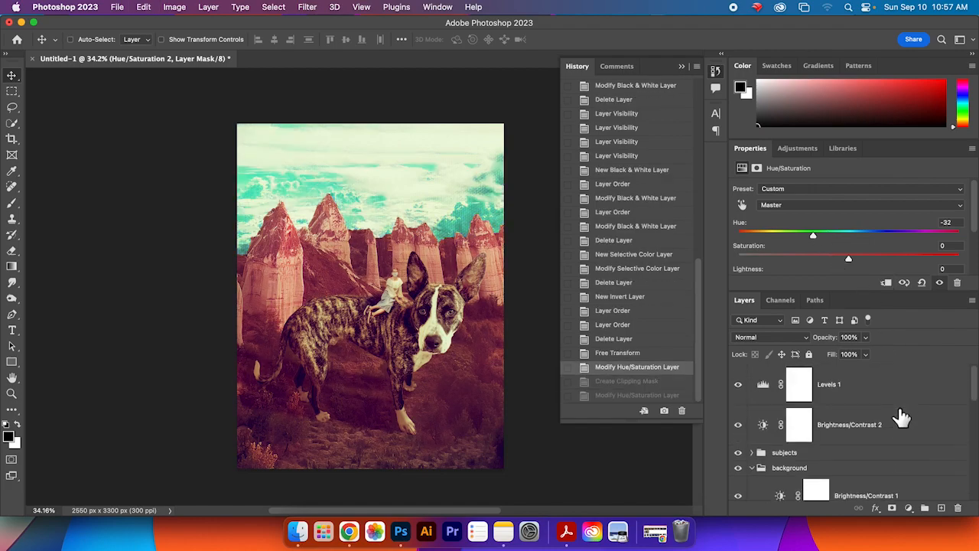
pyautogui.click(752, 452)
pyautogui.scroll(-1, 902, 457)
pyautogui.scroll(-5, 903, 457)
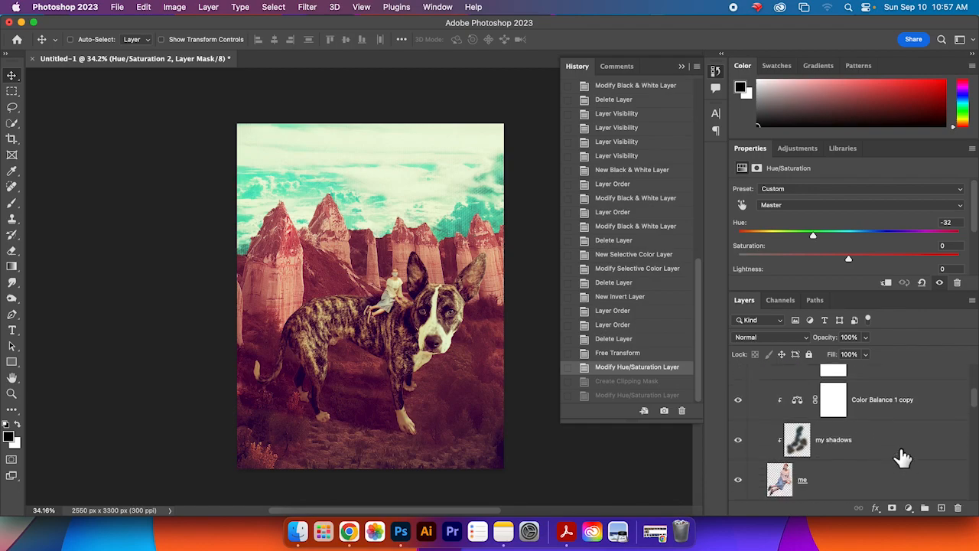
pyautogui.scroll(2, 902, 457)
pyautogui.click(905, 451)
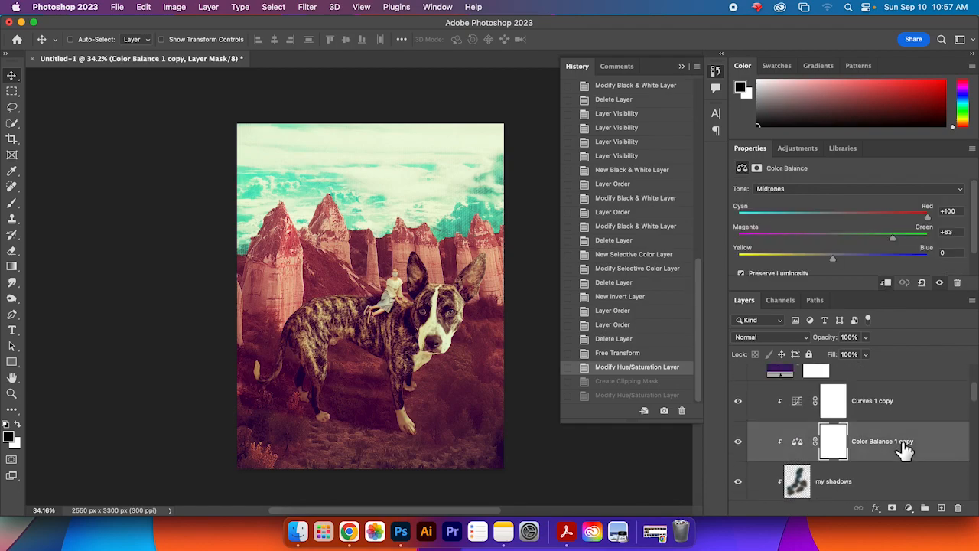
pyautogui.moveTo(896, 241); pyautogui.dragTo(873, 244)
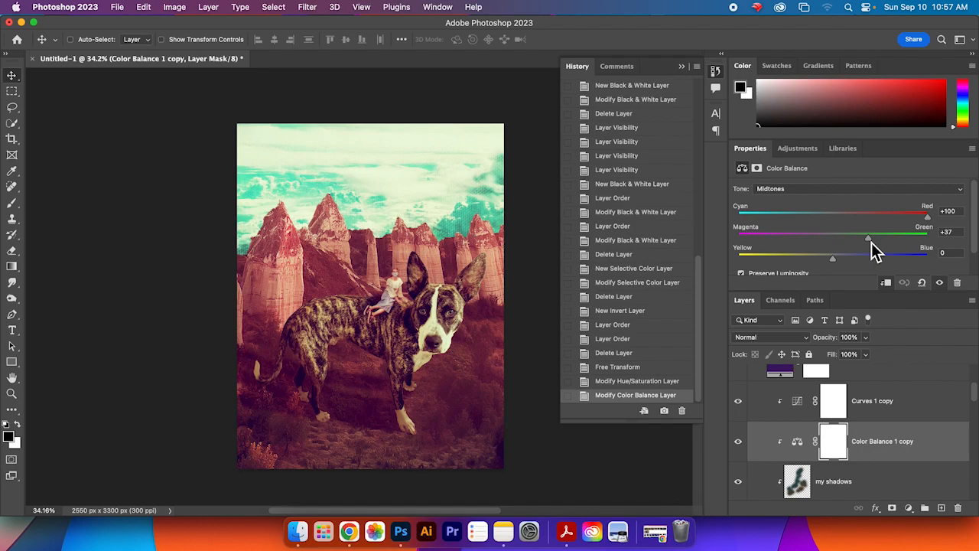
# Step: Set the Color Balance 1 midtone cyan–red value to +56
pyautogui.scroll(-5, 921, 425)
pyautogui.scroll(-2, 933, 437)
pyautogui.click(925, 409)
pyautogui.moveTo(929, 218); pyautogui.dragTo(889, 231)
# Step: Clip Color Balance 1 to the layer beneath it as a clipping mask
pyautogui.rightClick(924, 409)
pyautogui.scroll(-5, 892, 441)
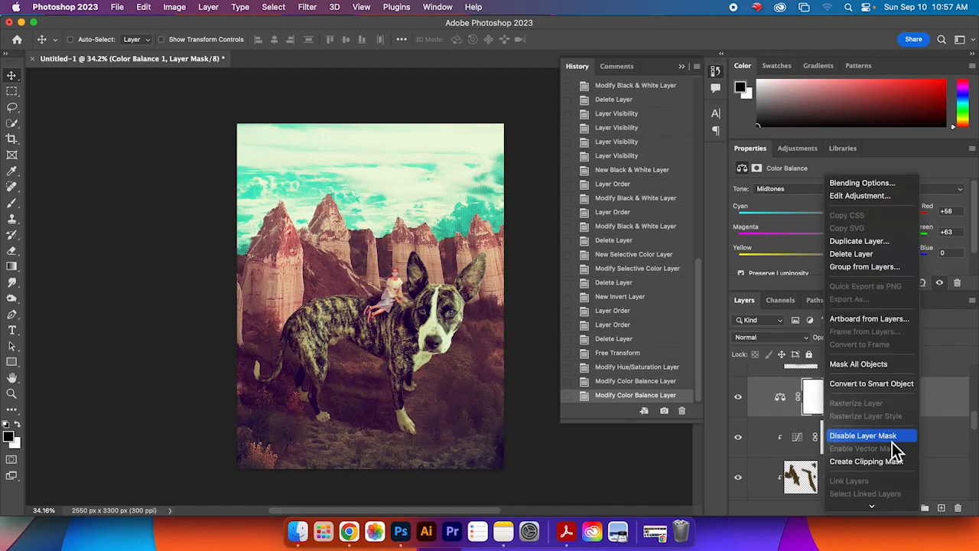
pyautogui.click(895, 385)
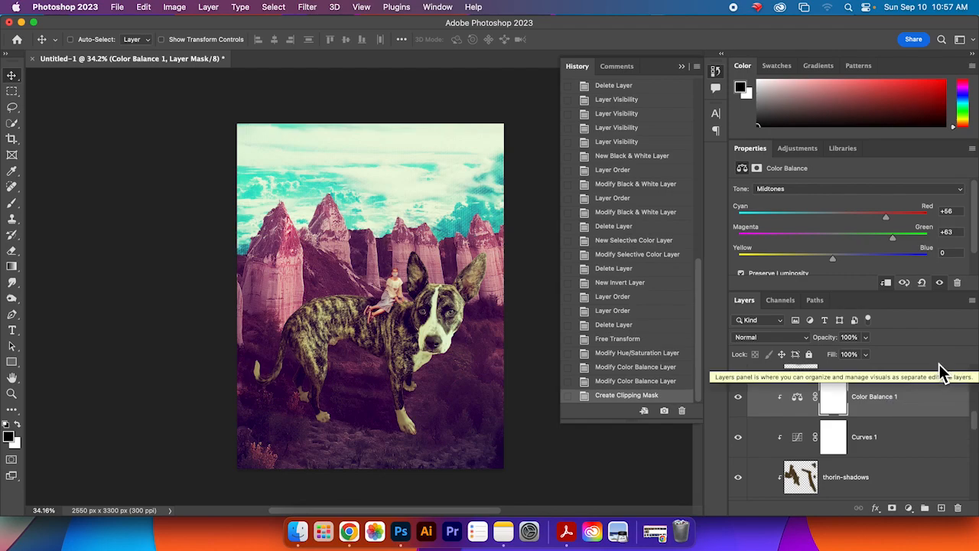
pyautogui.press('super+z')
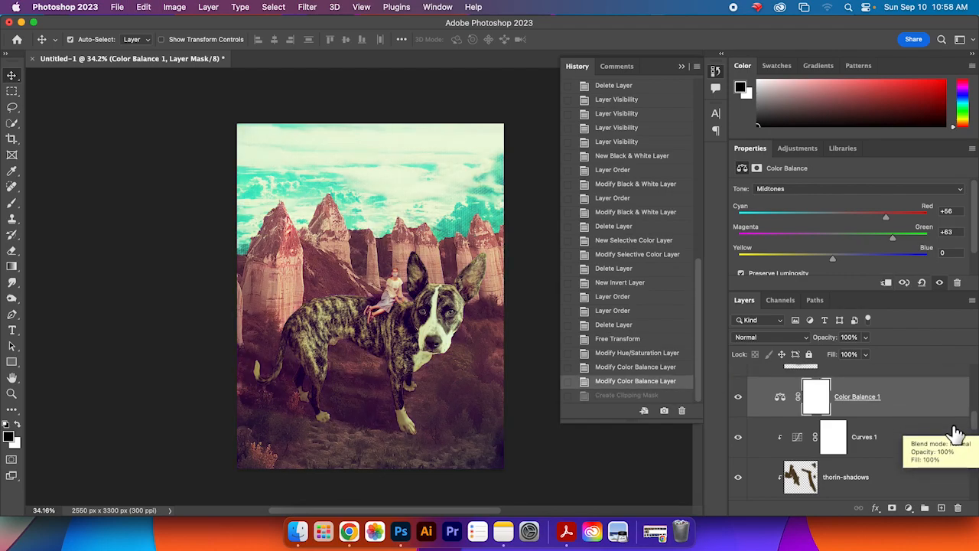
pyautogui.rightClick(909, 399)
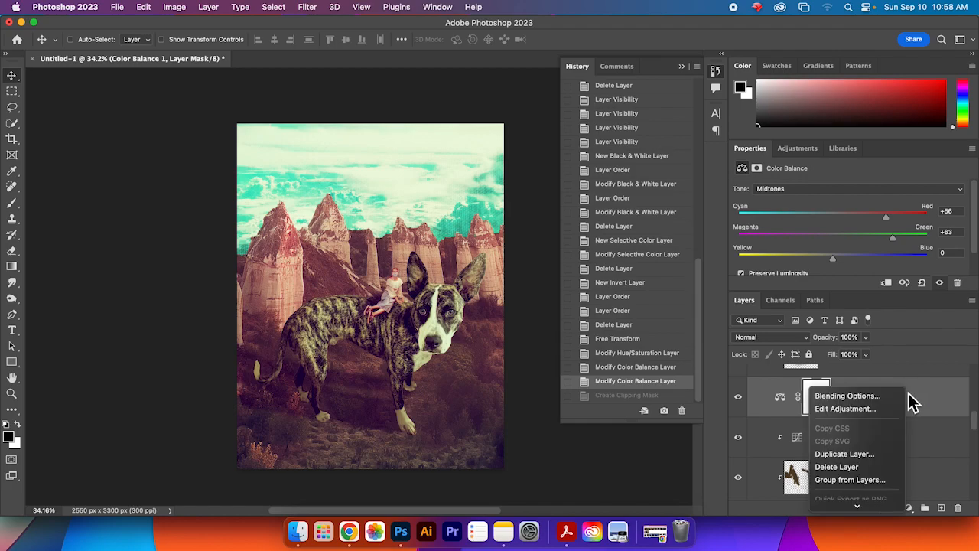
pyautogui.click(876, 222)
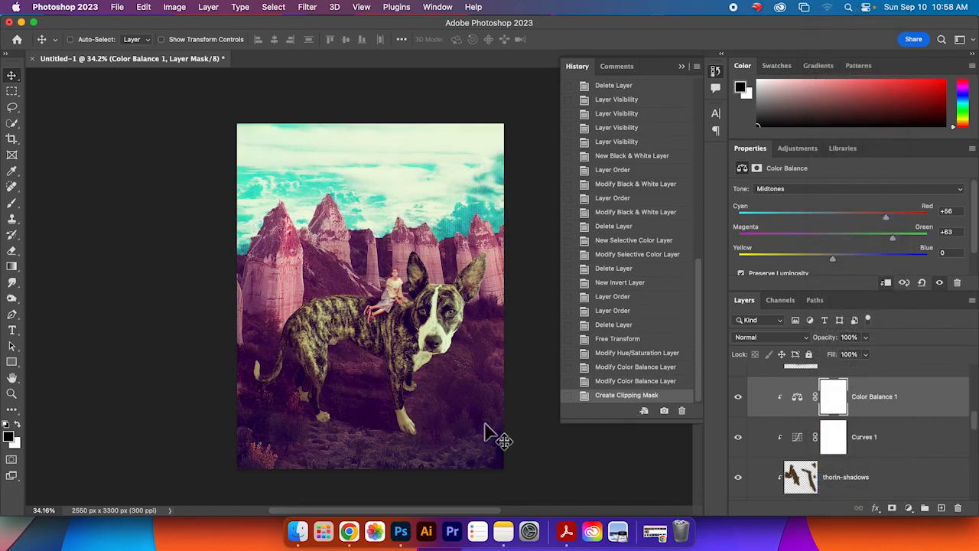
# Step: Set the hue of the Hue/Saturation 2 adjustment above the landscape layer to -25
pyautogui.scroll(1, 947, 421)
pyautogui.scroll(-5, 947, 428)
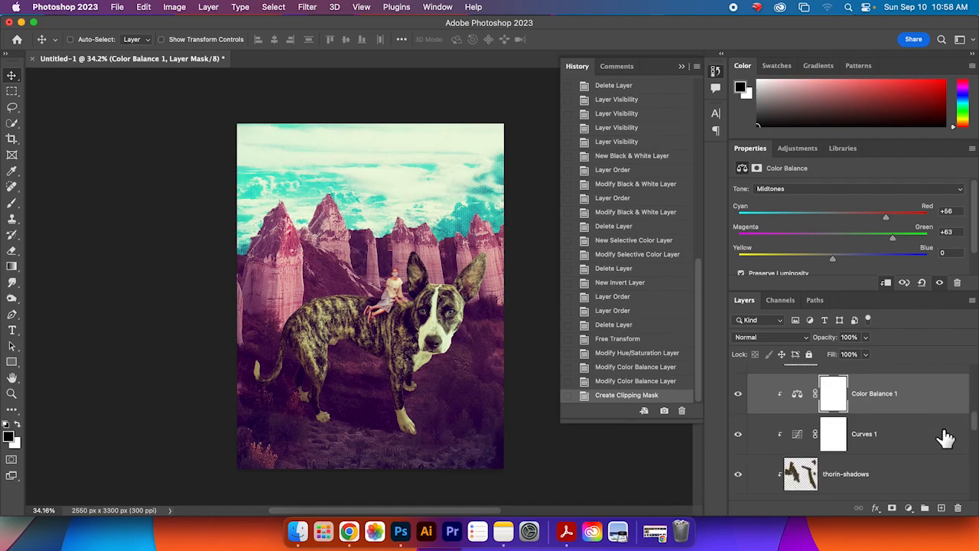
pyautogui.scroll(-5, 947, 438)
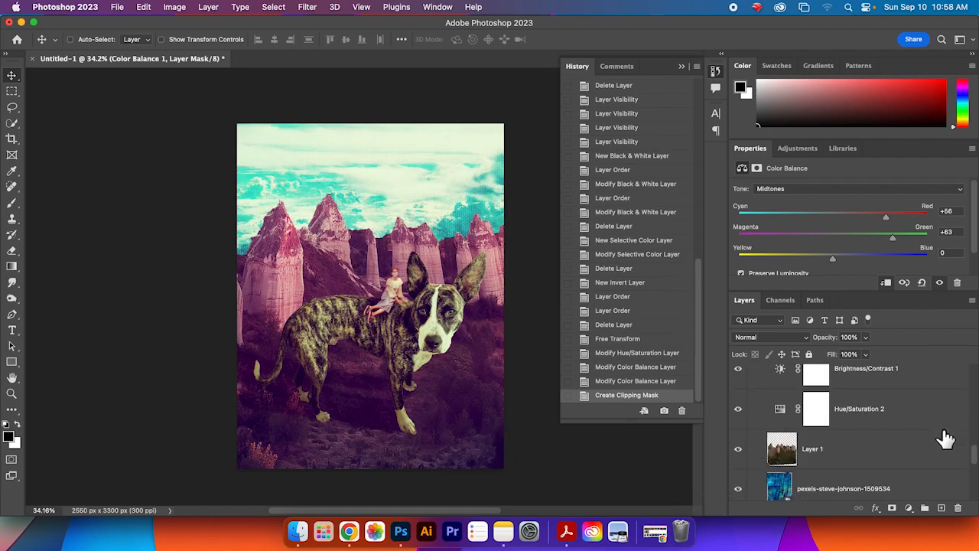
pyautogui.click(937, 423)
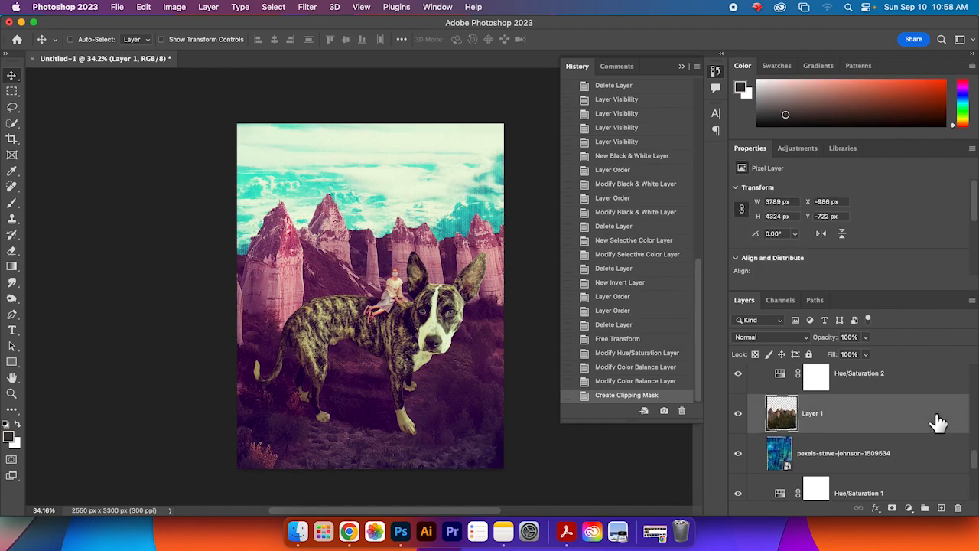
pyautogui.scroll(1, 939, 422)
pyautogui.click(904, 393)
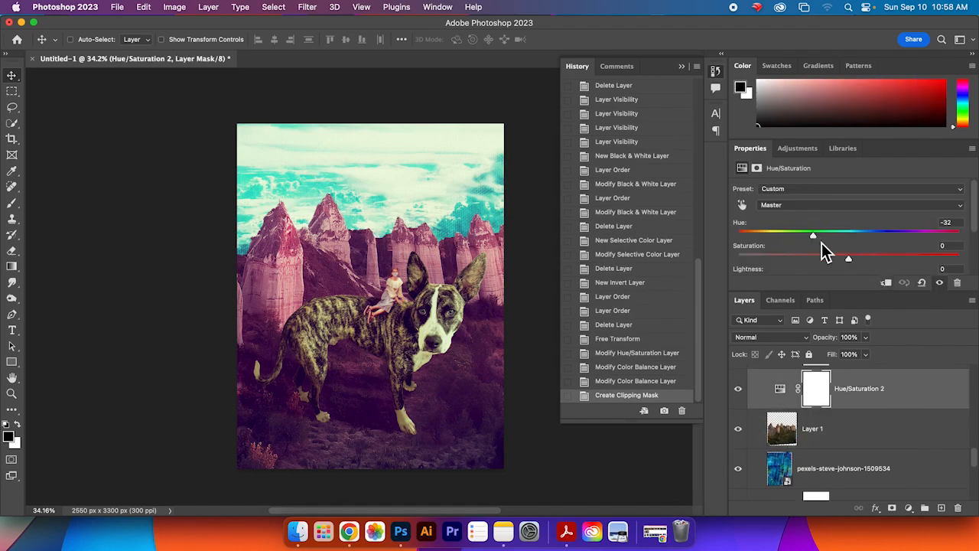
pyautogui.moveTo(819, 238)
pyautogui.mouseDown()
pyautogui.moveTo(837, 237)
pyautogui.moveTo(824, 238)
pyautogui.mouseUp()
pyautogui.scroll(2, 939, 450)
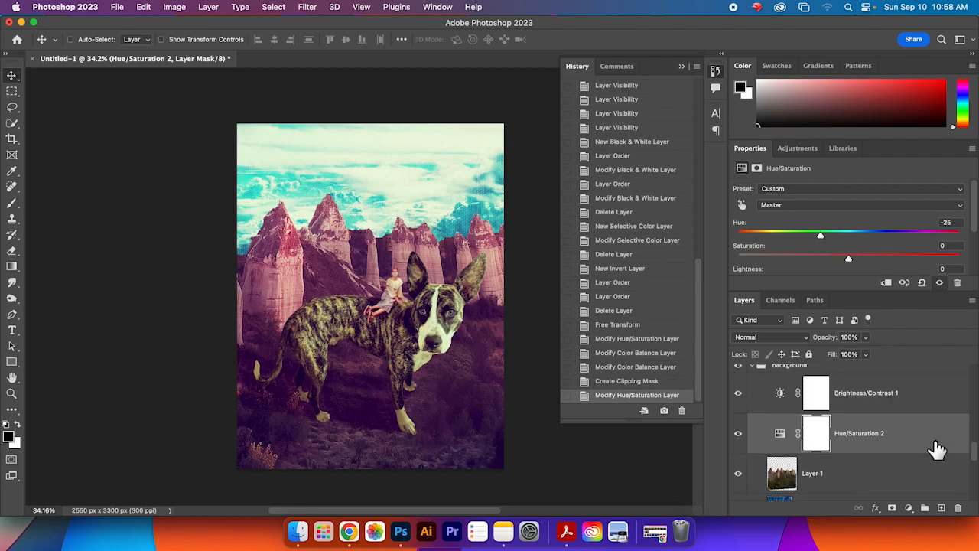
pyautogui.click(935, 450)
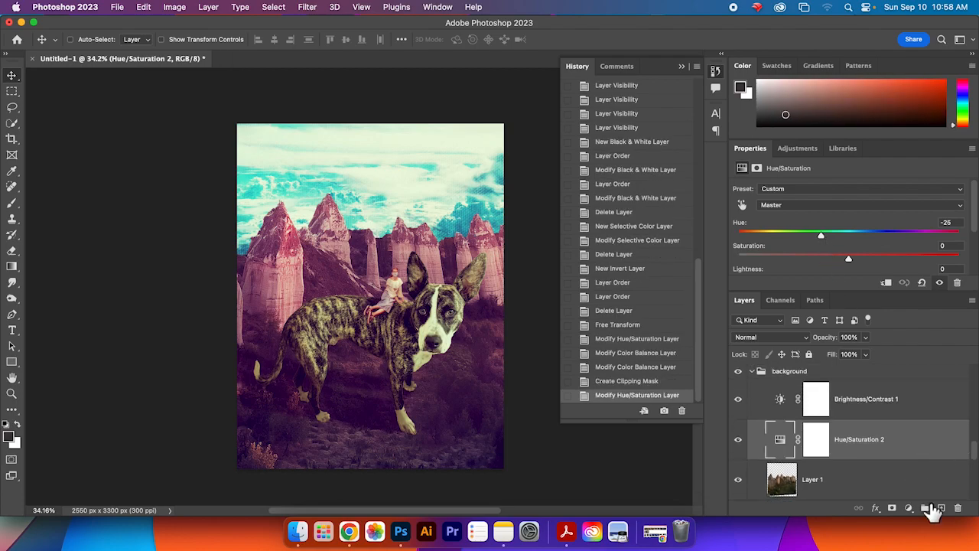
pyautogui.rightClick(905, 450)
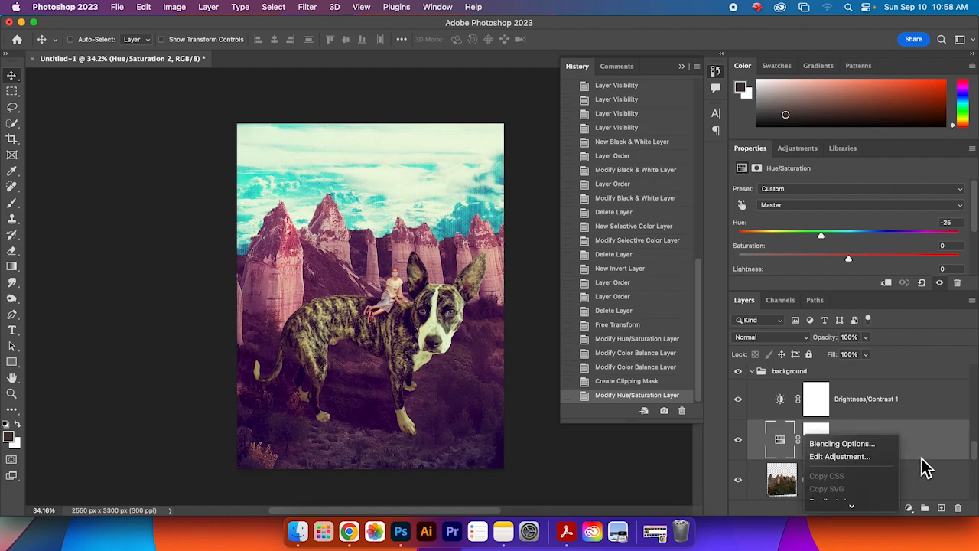
pyautogui.click(846, 401)
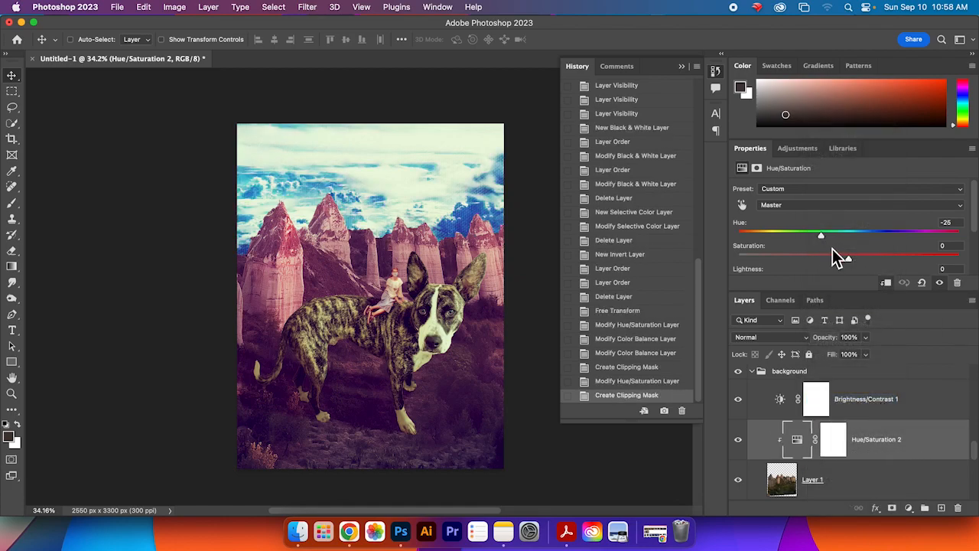
pyautogui.moveTo(851, 239); pyautogui.dragTo(781, 238)
pyautogui.press('super+z')
pyautogui.press('super+z')
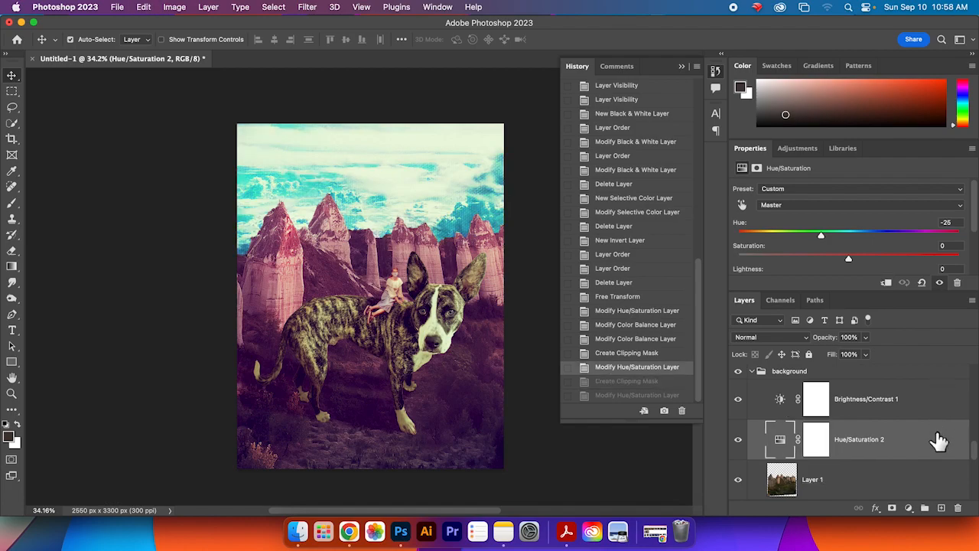
# Step: Step back through the history to the state after the first Color Balance layer modification
pyautogui.scroll(3, 927, 432)
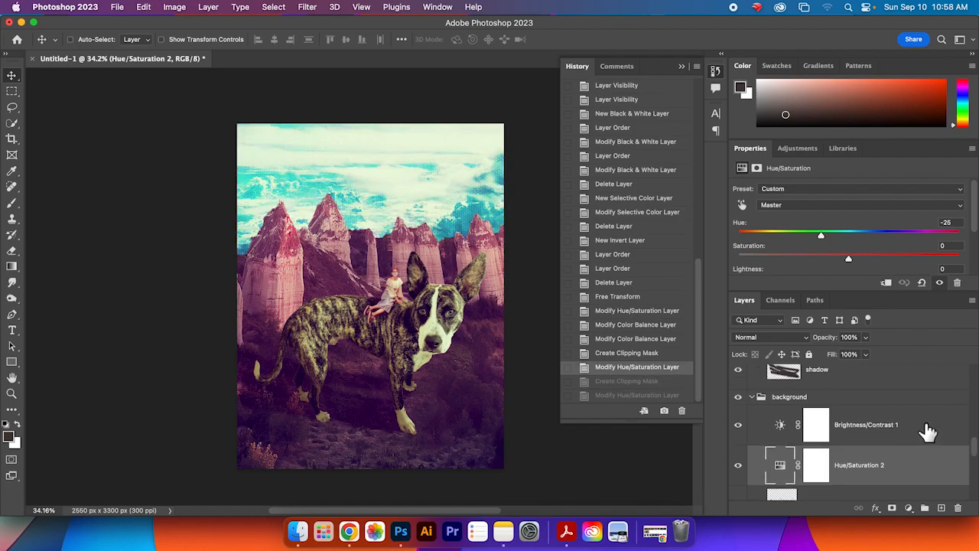
pyautogui.press('super+z')
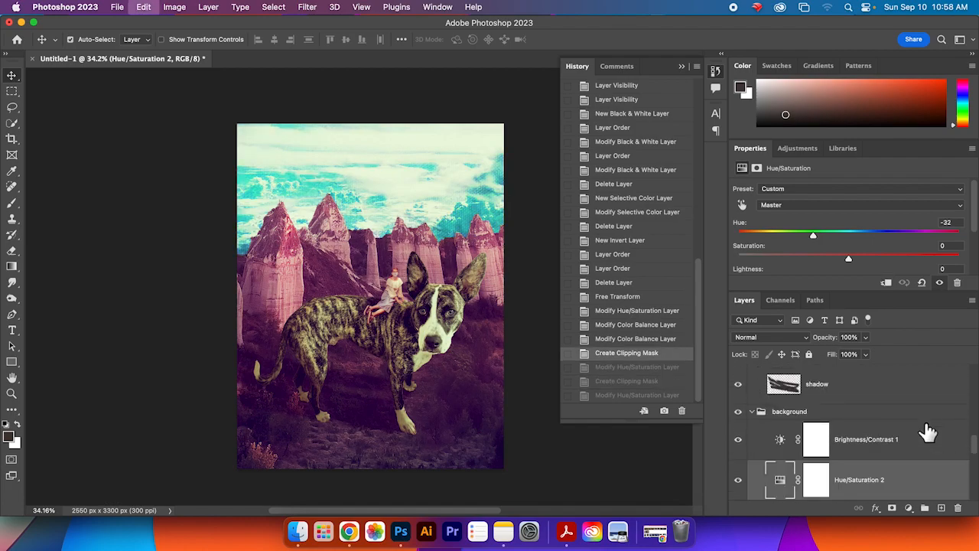
pyautogui.press('super+z')
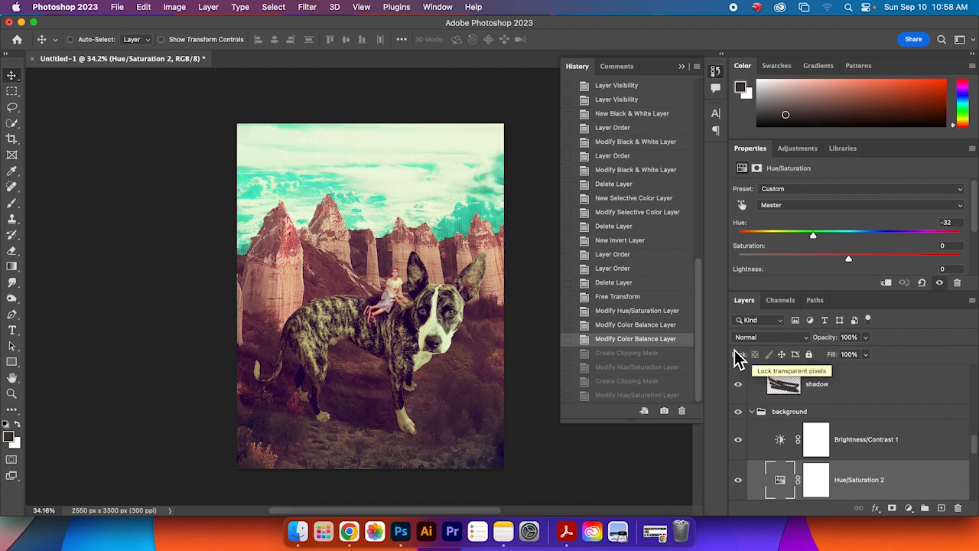
pyautogui.click(618, 312)
pyautogui.click(618, 325)
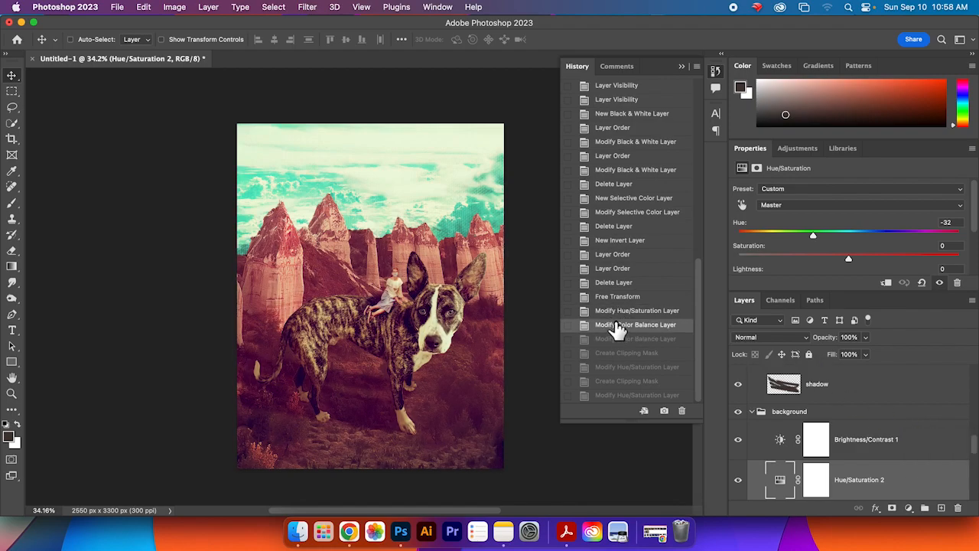
pyautogui.click(619, 341)
pyautogui.press('super+z')
pyautogui.click(619, 342)
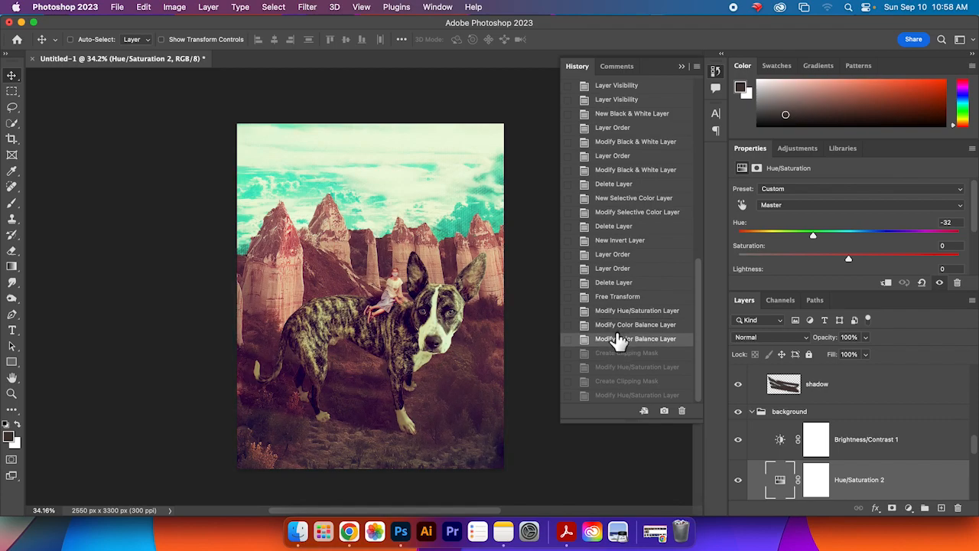
pyautogui.press('super+z')
pyautogui.click(618, 341)
pyautogui.press('super+z')
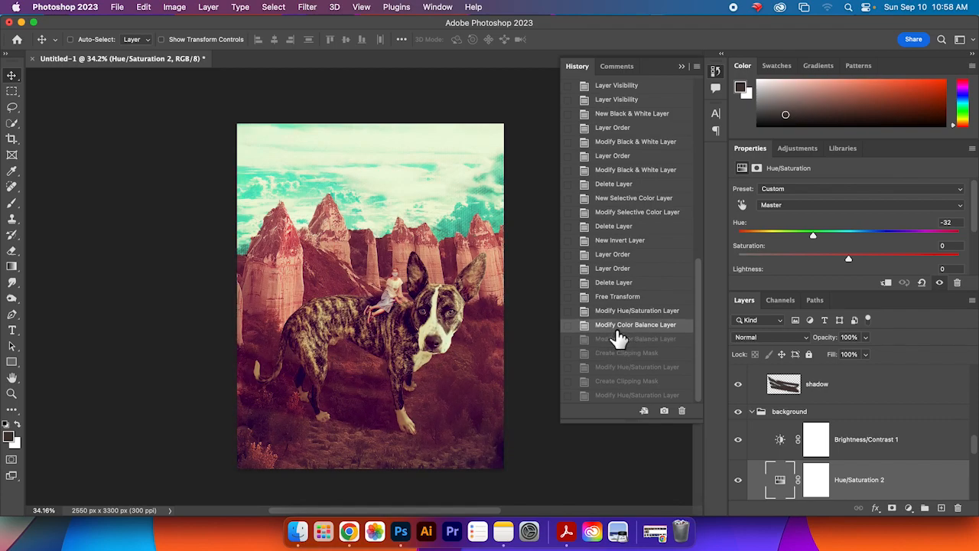
pyautogui.click(604, 341)
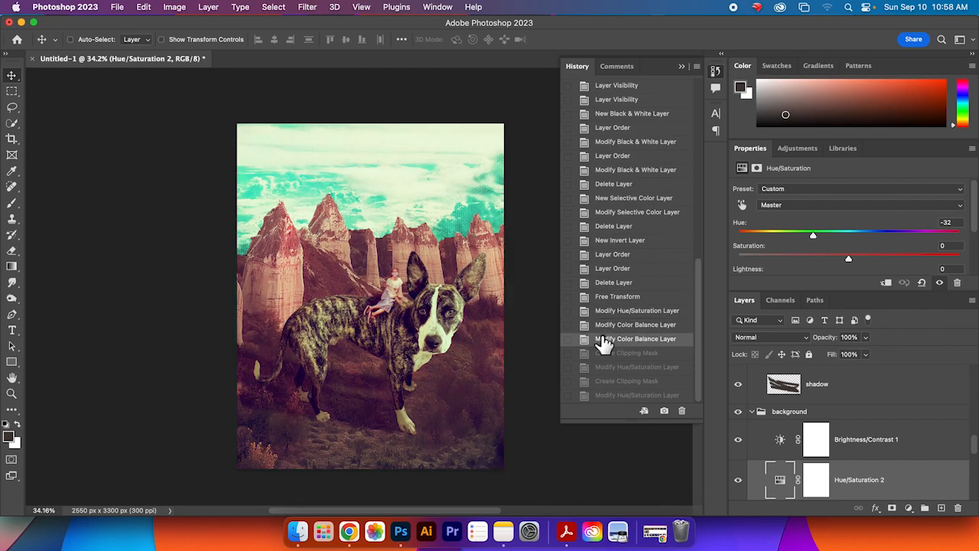
pyautogui.click(604, 327)
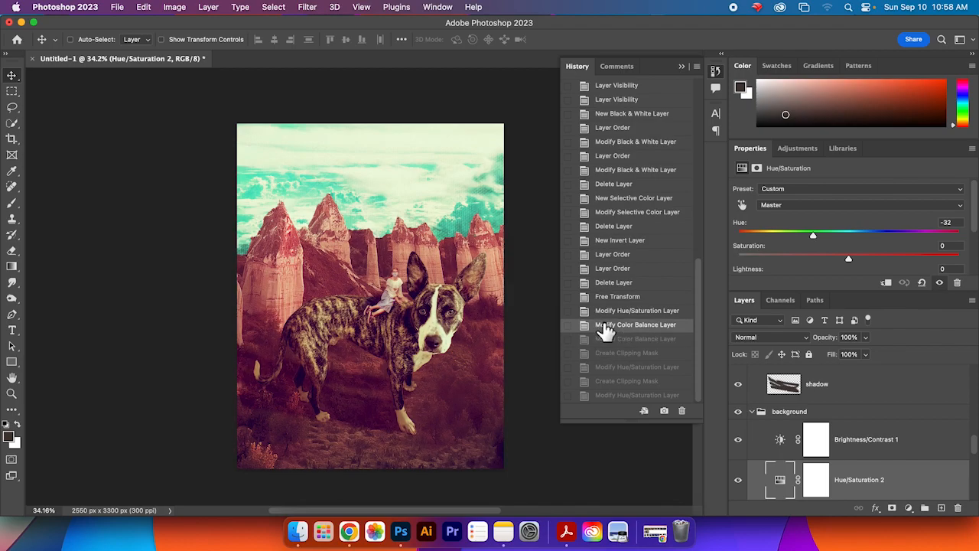
pyautogui.click(617, 313)
pyautogui.click(621, 298)
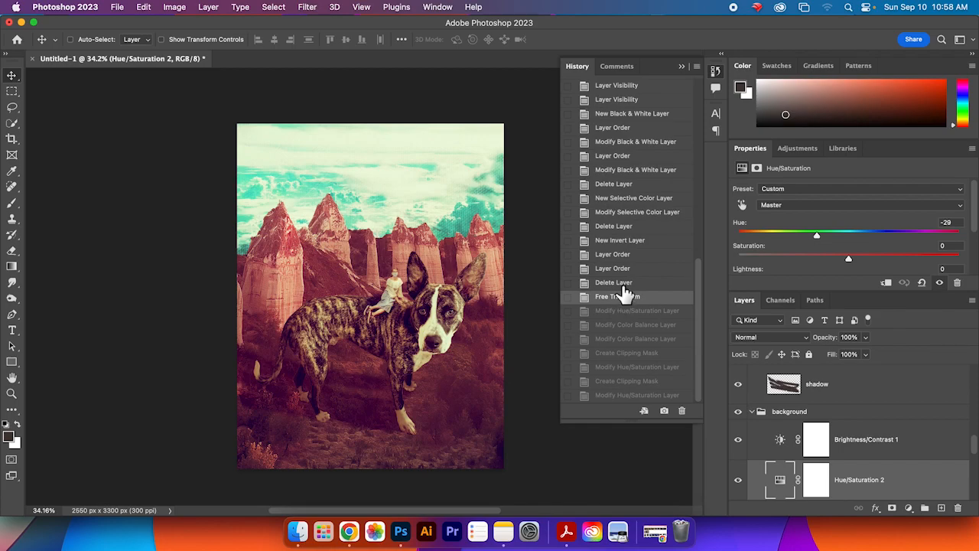
pyautogui.click(624, 284)
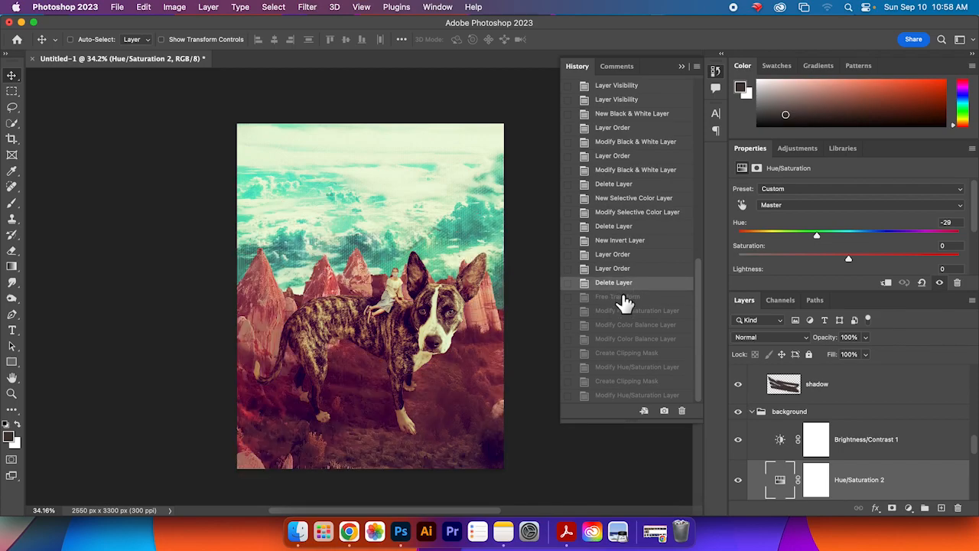
pyautogui.click(625, 297)
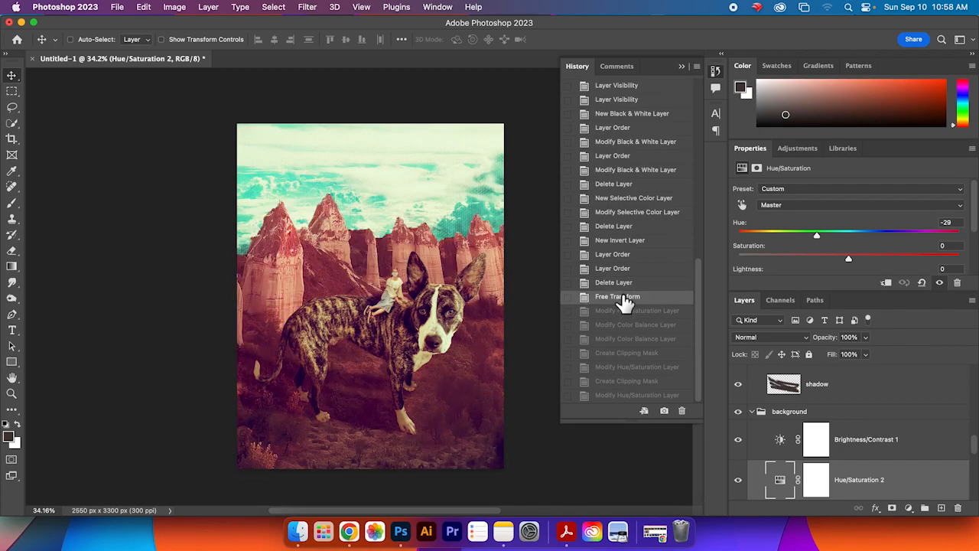
pyautogui.click(625, 325)
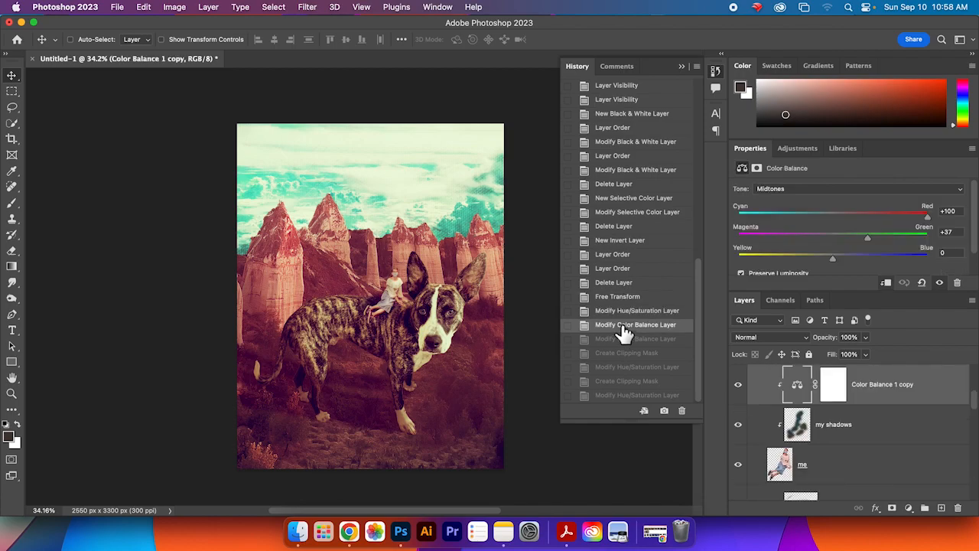
# Step: Add a Hue/Saturation adjustment layer directly above the Thorin dog layer
pyautogui.scroll(5, 885, 455)
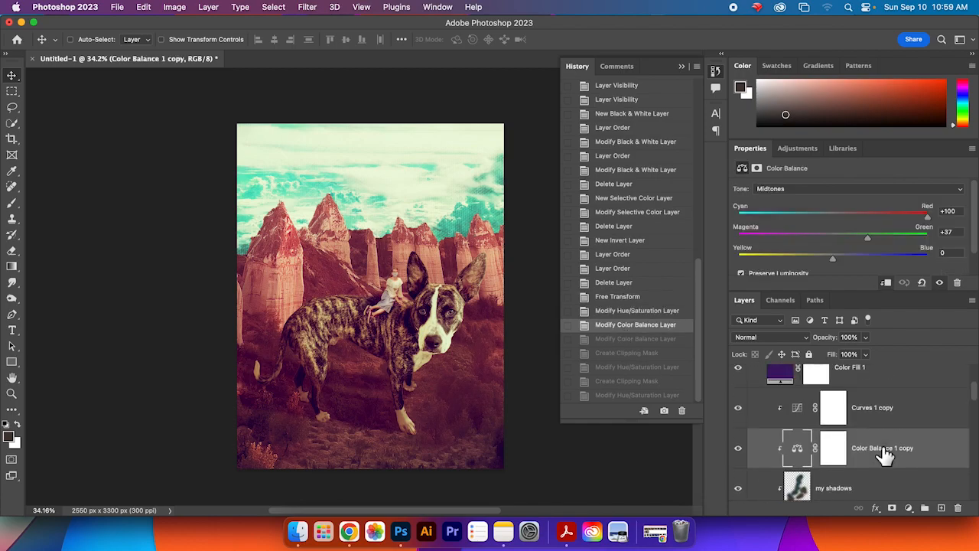
pyautogui.scroll(2, 885, 455)
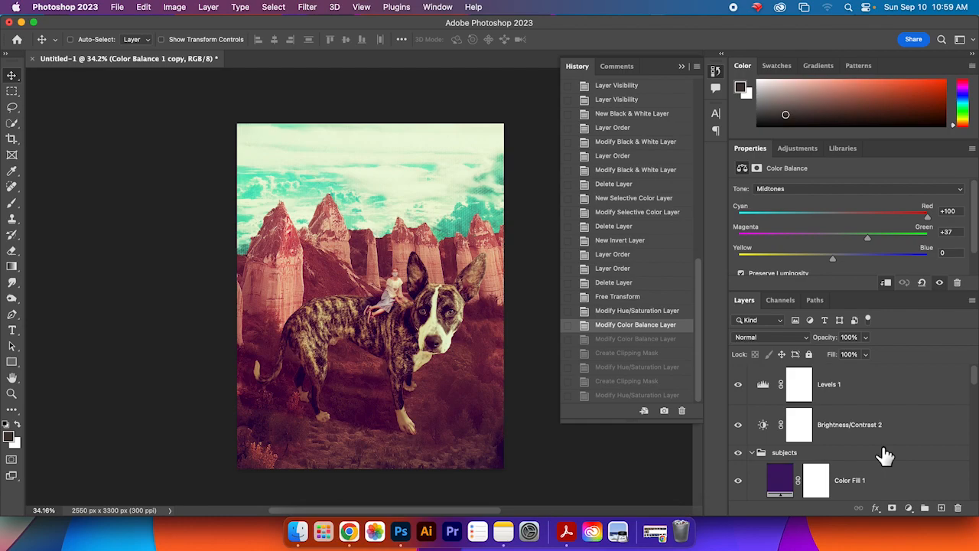
pyautogui.scroll(-6, 885, 454)
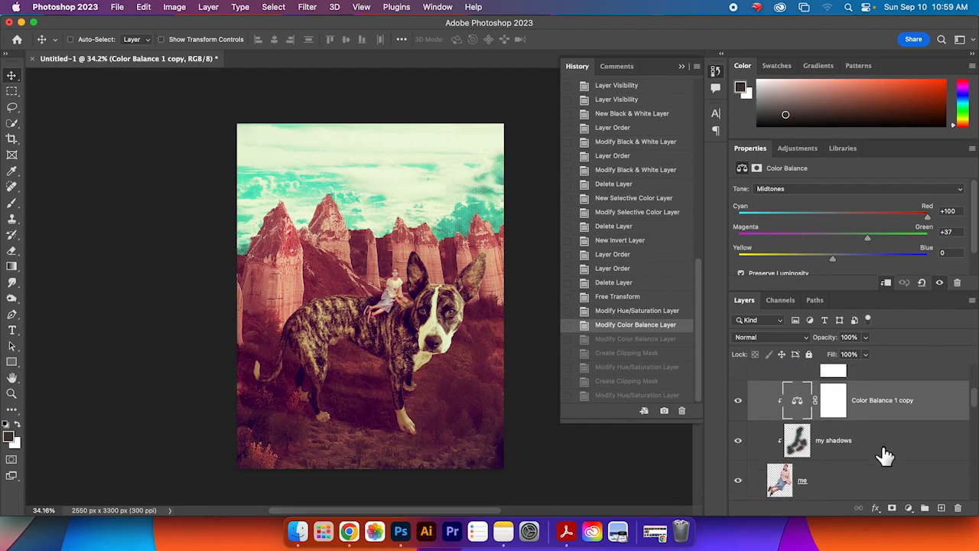
pyautogui.scroll(4, 885, 455)
pyautogui.scroll(-3, 885, 455)
pyautogui.scroll(-8, 885, 454)
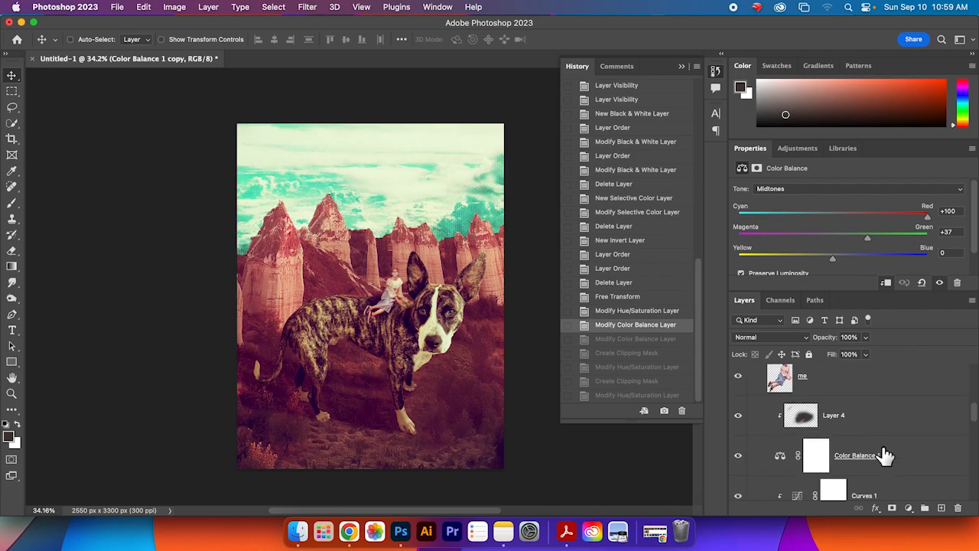
pyautogui.scroll(-3, 886, 455)
pyautogui.click(849, 453)
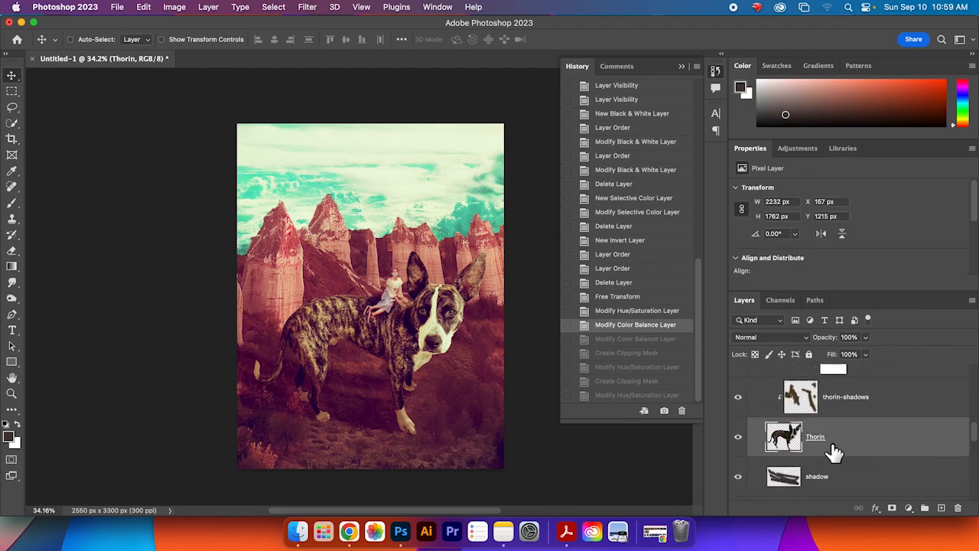
pyautogui.doubleClick(801, 156)
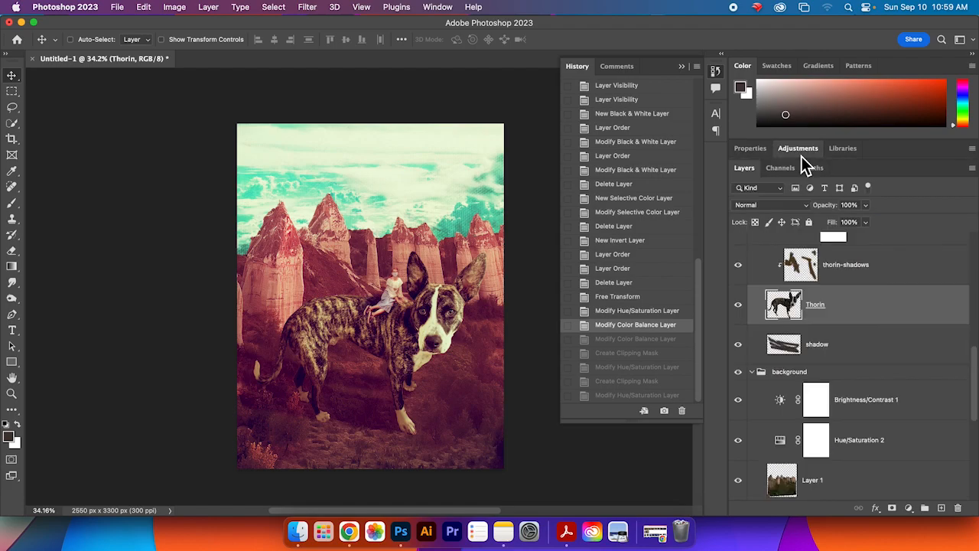
pyautogui.click(909, 508)
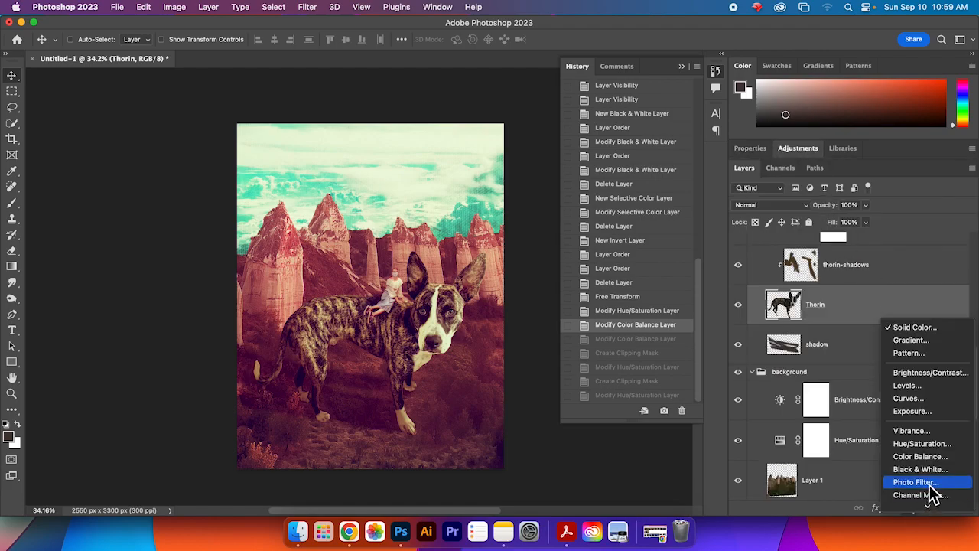
pyautogui.scroll(-3, 937, 425)
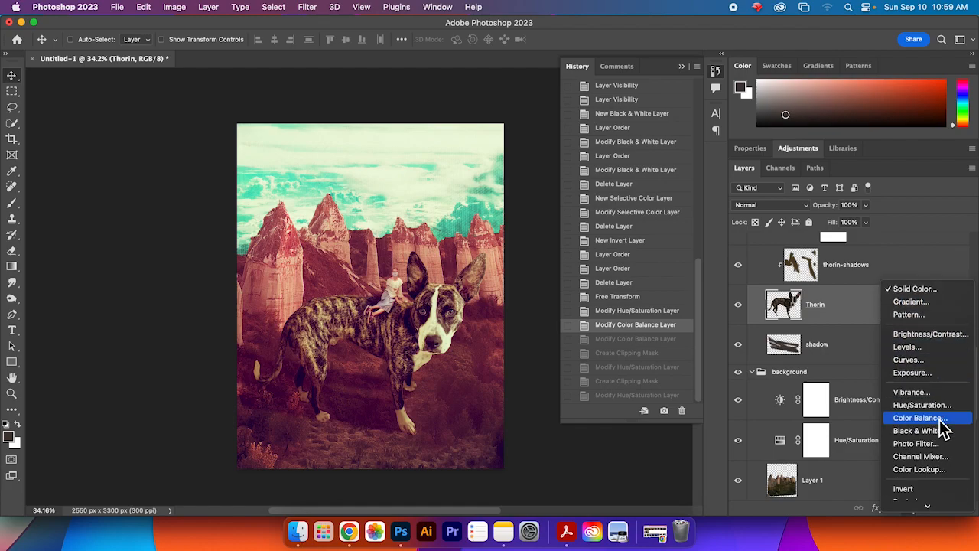
pyautogui.click(941, 393)
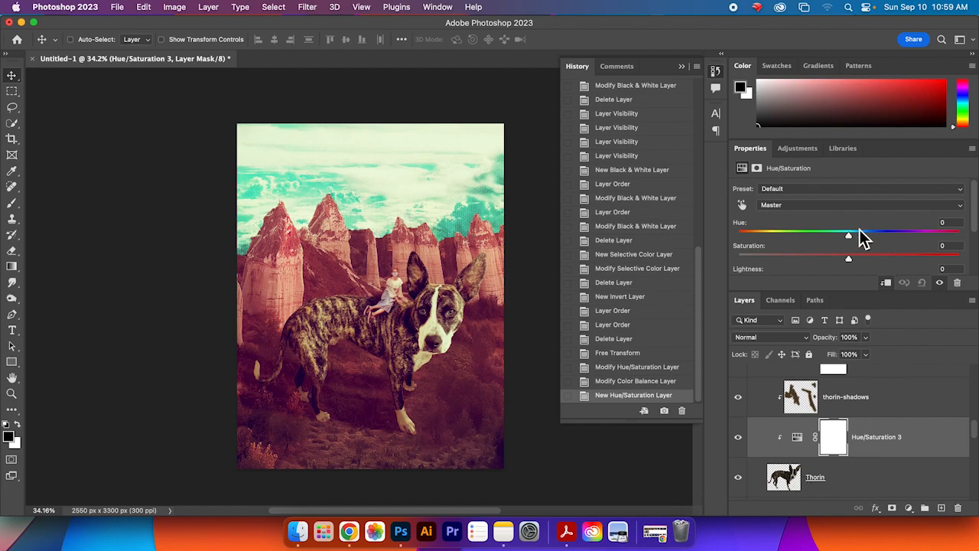
# Step: Set the Hue/Saturation 3 hue to +164 and saturation to +15 to recolour the dog
pyautogui.moveTo(848, 235); pyautogui.dragTo(933, 239)
pyautogui.moveTo(850, 239); pyautogui.dragTo(942, 246)
pyautogui.moveTo(853, 262)
pyautogui.mouseDown()
pyautogui.moveTo(879, 263)
pyautogui.moveTo(870, 263)
pyautogui.mouseUp()
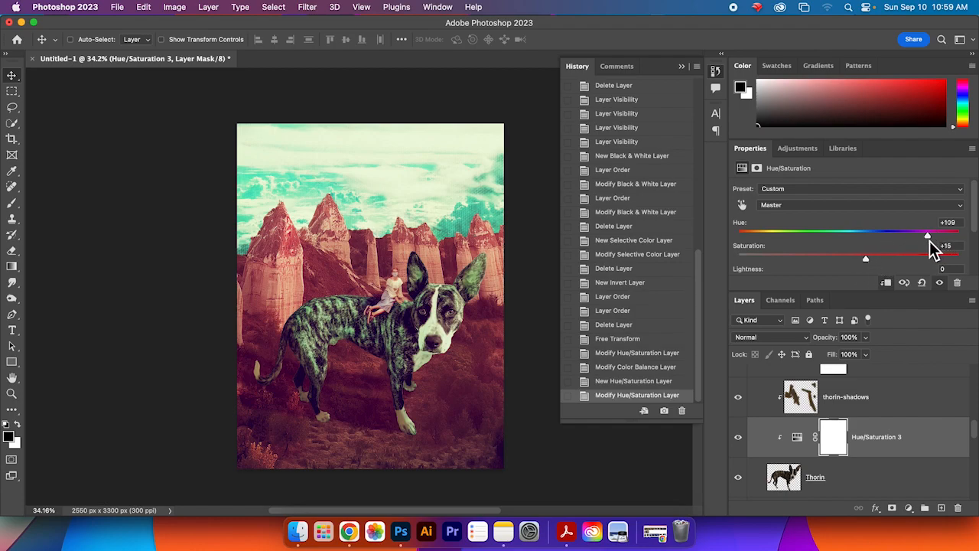
pyautogui.moveTo(924, 238); pyautogui.dragTo(956, 237)
# Step: Duplicate the Hue/Saturation 3 layer and place the copy above the Curves 1 copy layer in the subjects group
pyautogui.scroll(3, 900, 453)
pyautogui.scroll(-3, 902, 451)
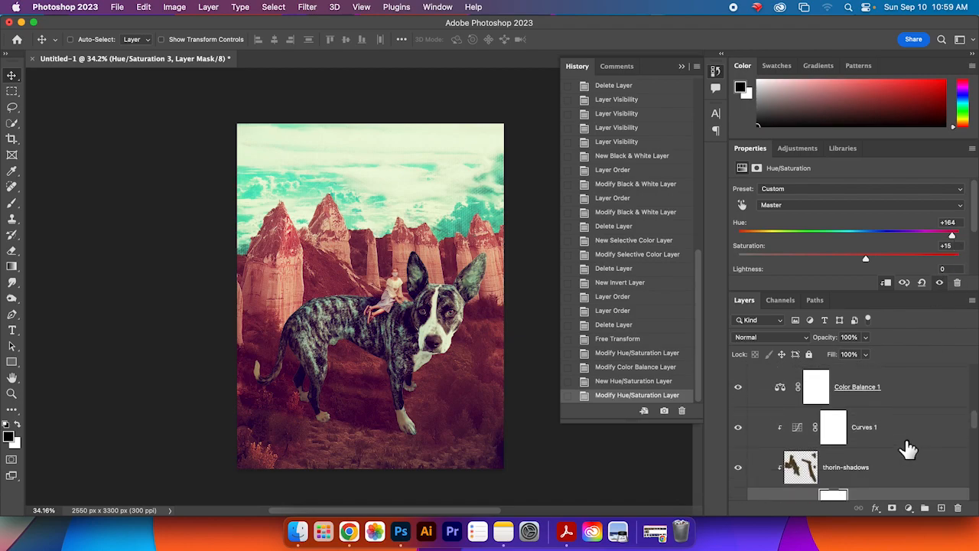
pyautogui.rightClick(906, 466)
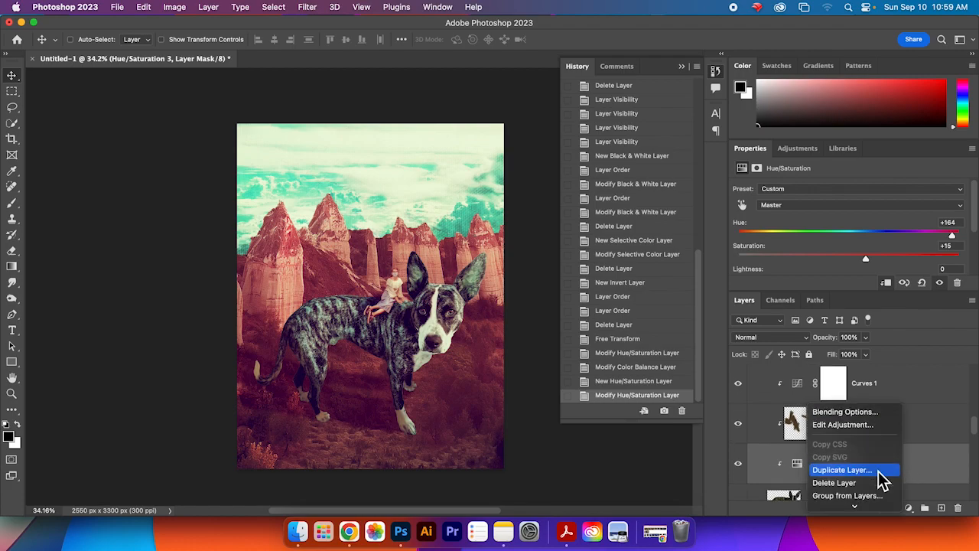
pyautogui.click(841, 444)
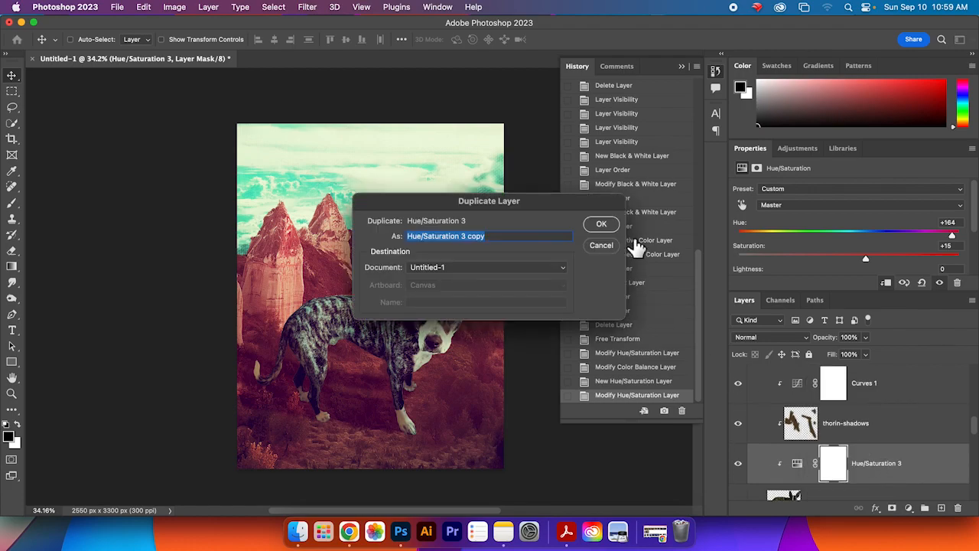
pyautogui.click(602, 225)
pyautogui.moveTo(891, 474)
pyautogui.mouseDown()
pyautogui.moveTo(881, 361)
pyautogui.moveTo(879, 471)
pyautogui.moveTo(874, 360)
pyautogui.moveTo(885, 524)
pyautogui.moveTo(881, 431)
pyautogui.moveTo(882, 472)
pyautogui.mouseUp()
pyautogui.scroll(-5, 883, 476)
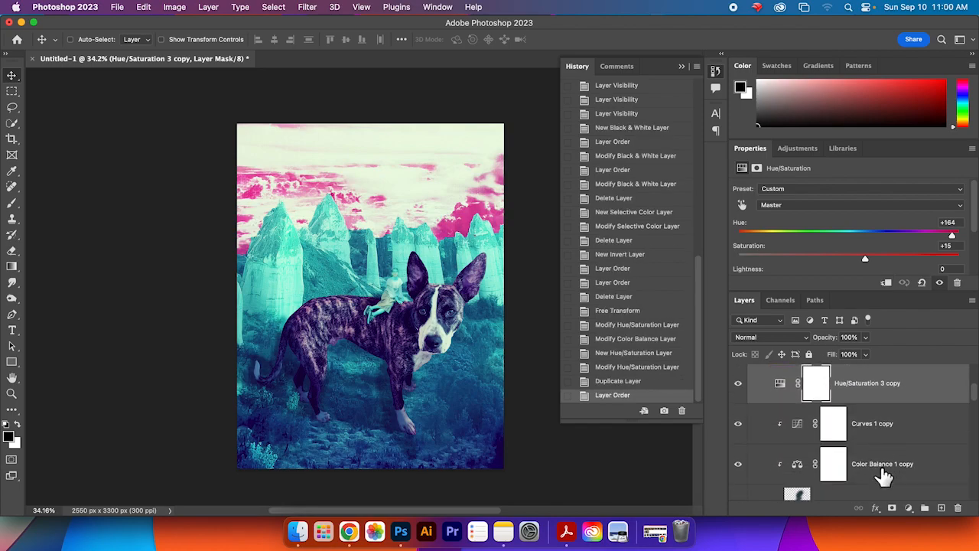
# Step: Select the me layer and add a Levels adjustment layer above it
pyautogui.scroll(-1, 880, 467)
pyautogui.click(870, 448)
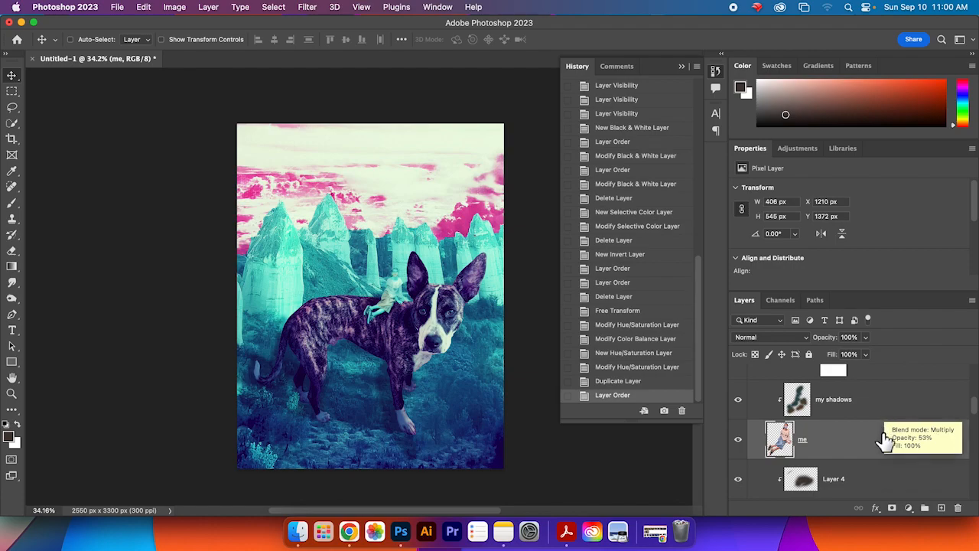
pyautogui.scroll(1, 885, 444)
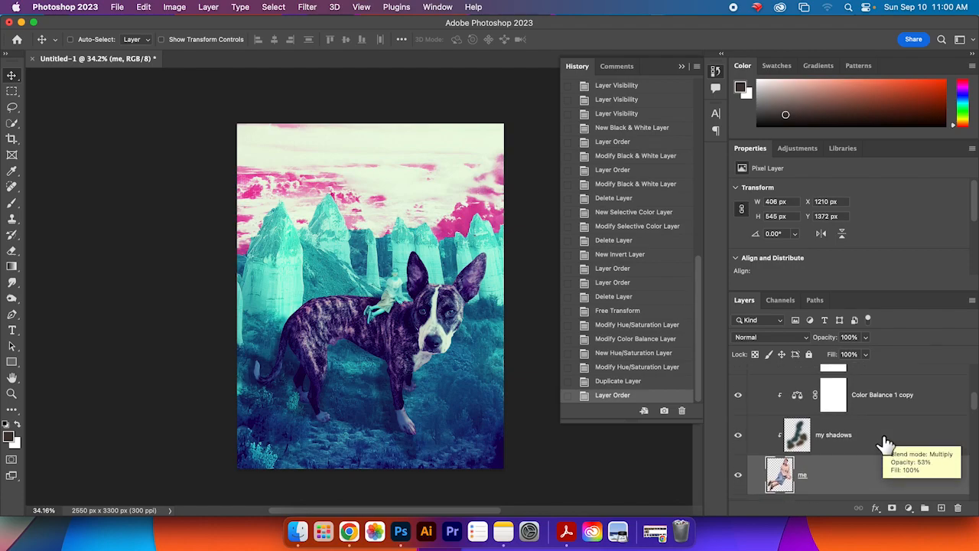
pyautogui.scroll(1, 886, 444)
pyautogui.click(883, 376)
pyautogui.scroll(-2, 882, 431)
pyautogui.click(883, 431)
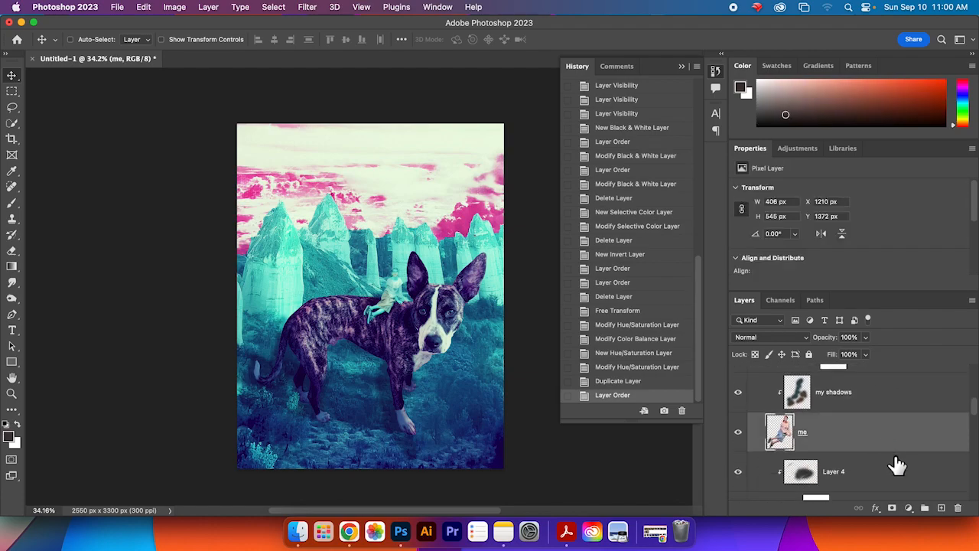
pyautogui.click(908, 508)
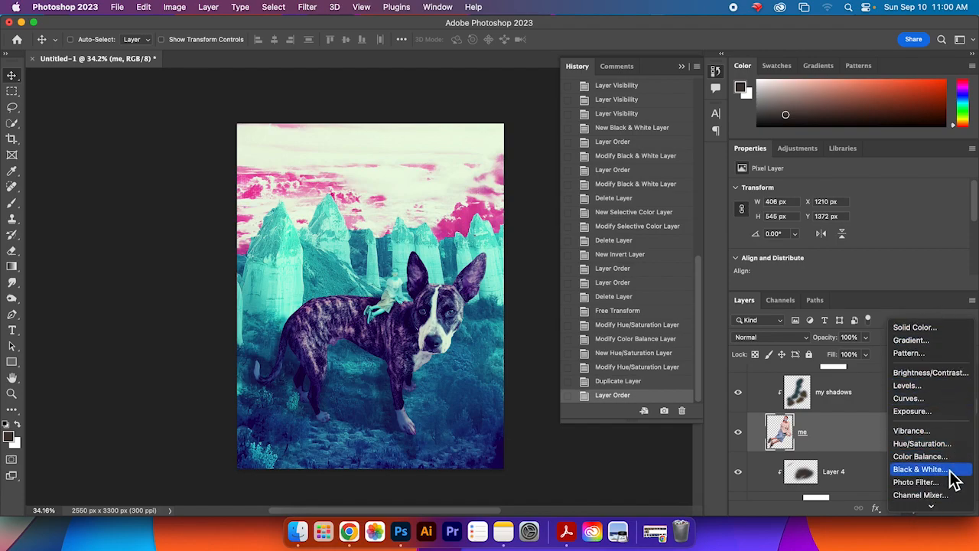
pyautogui.click(947, 386)
pyautogui.scroll(-2, 868, 265)
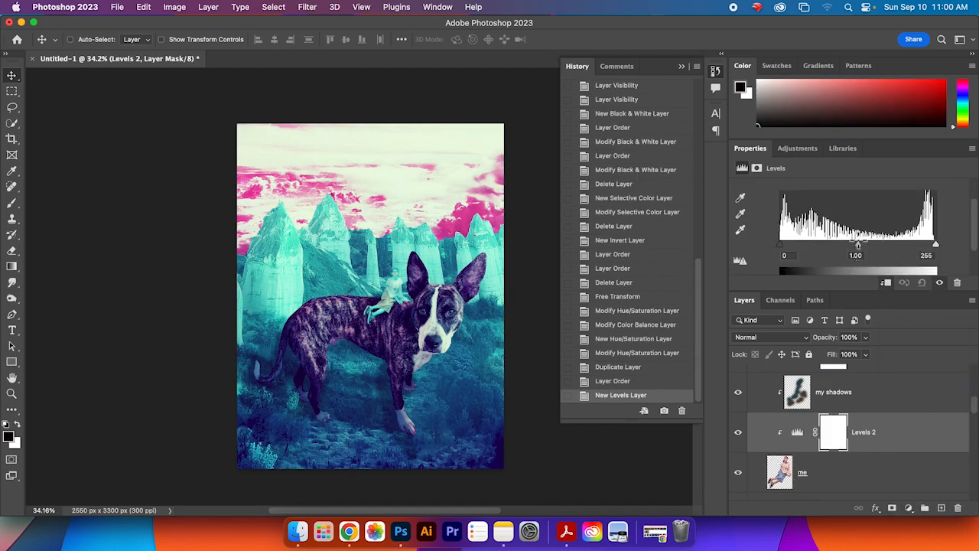
# Step: Lower the Levels 2 midtone value to 0.52 to brighten the me layer
pyautogui.moveTo(862, 249); pyautogui.dragTo(885, 249)
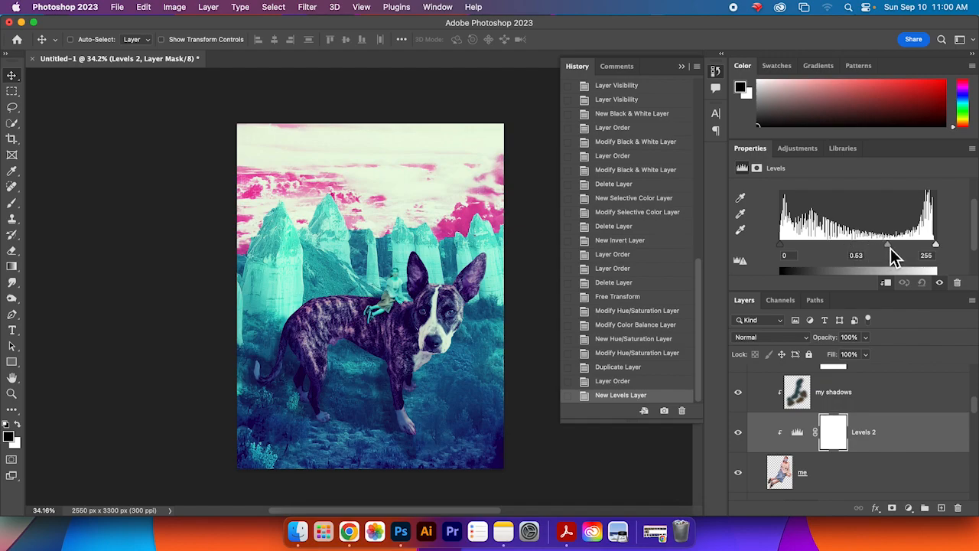
pyautogui.moveTo(892, 248); pyautogui.dragTo(892, 248)
# Step: Add a clipped Hue/Saturation adjustment layer above Levels 2 and set its hue to -164
pyautogui.click(909, 507)
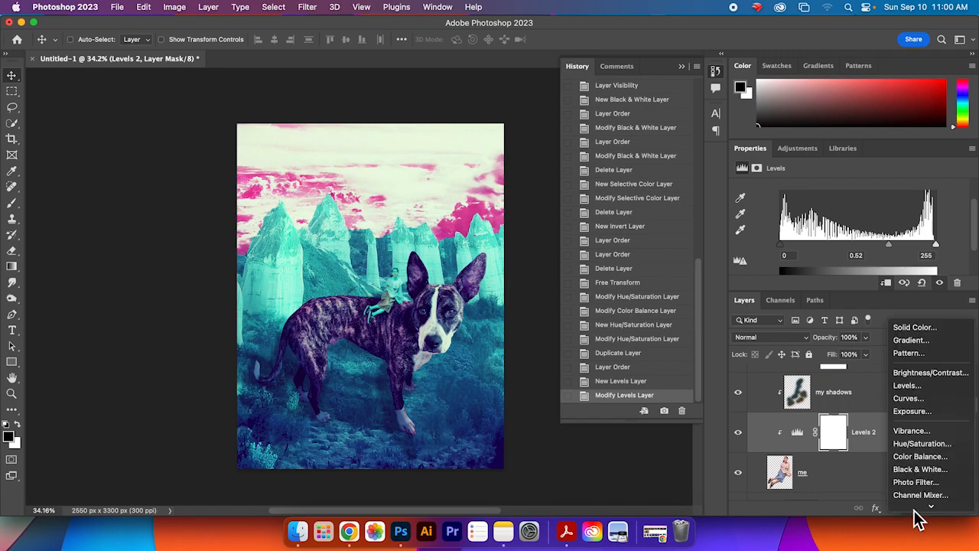
pyautogui.click(945, 451)
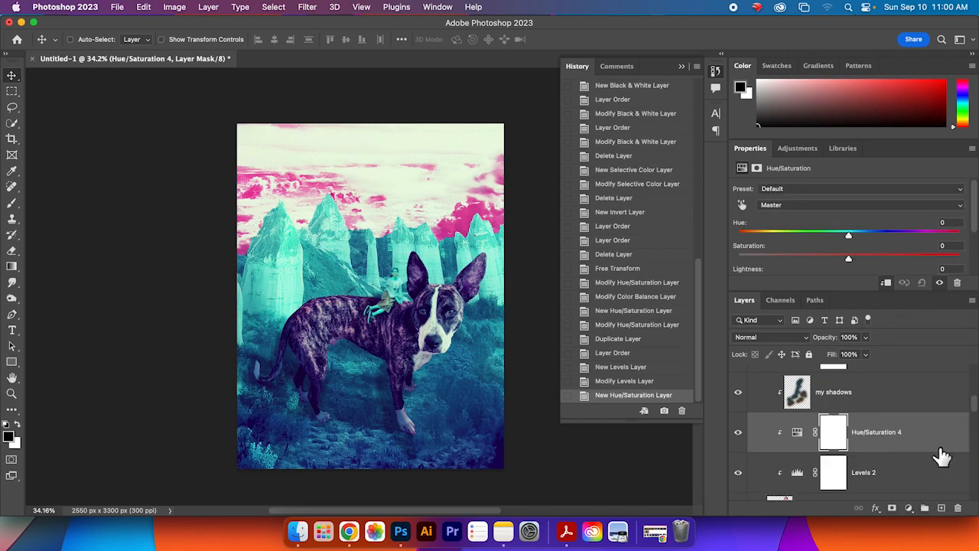
pyautogui.moveTo(849, 237); pyautogui.dragTo(759, 246)
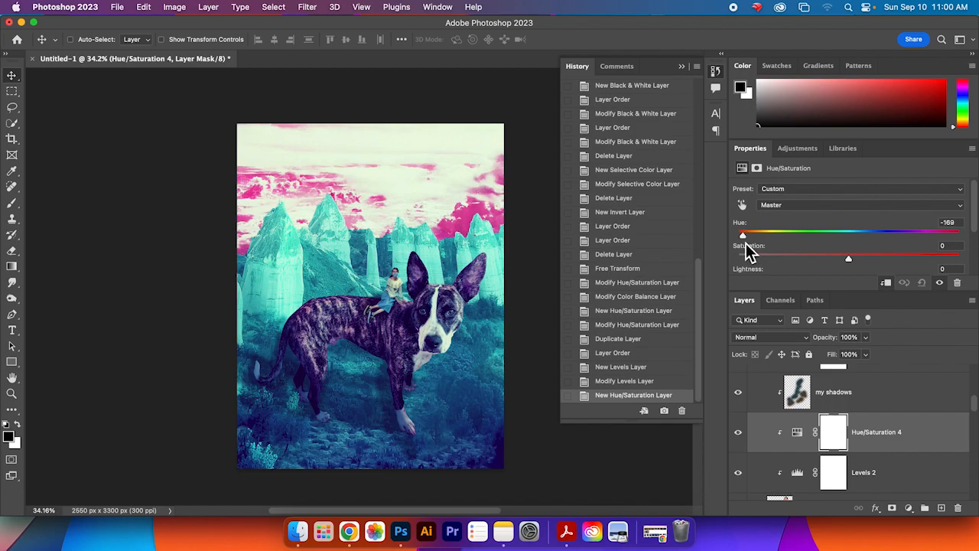
pyautogui.moveTo(748, 242); pyautogui.dragTo(748, 242)
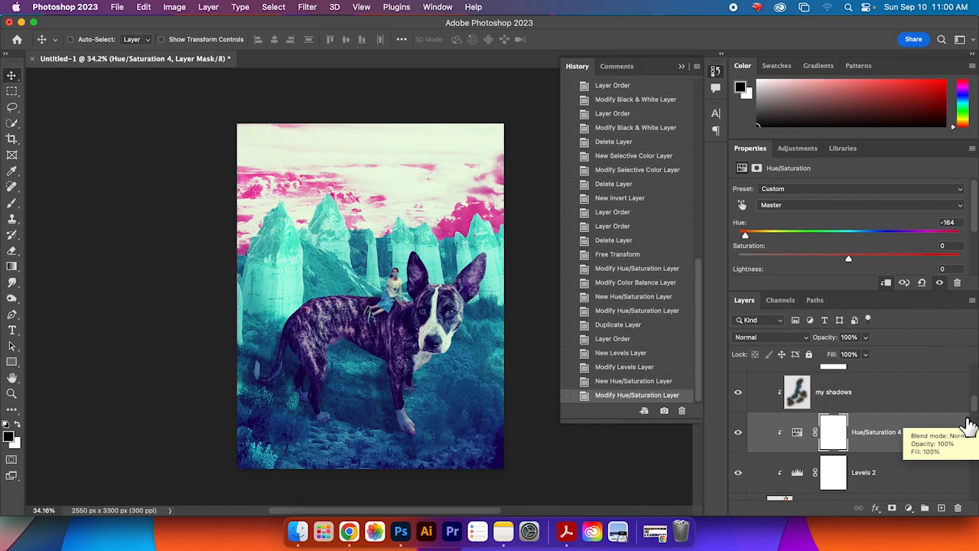
pyautogui.moveTo(976, 405); pyautogui.dragTo(974, 348)
pyautogui.click(909, 384)
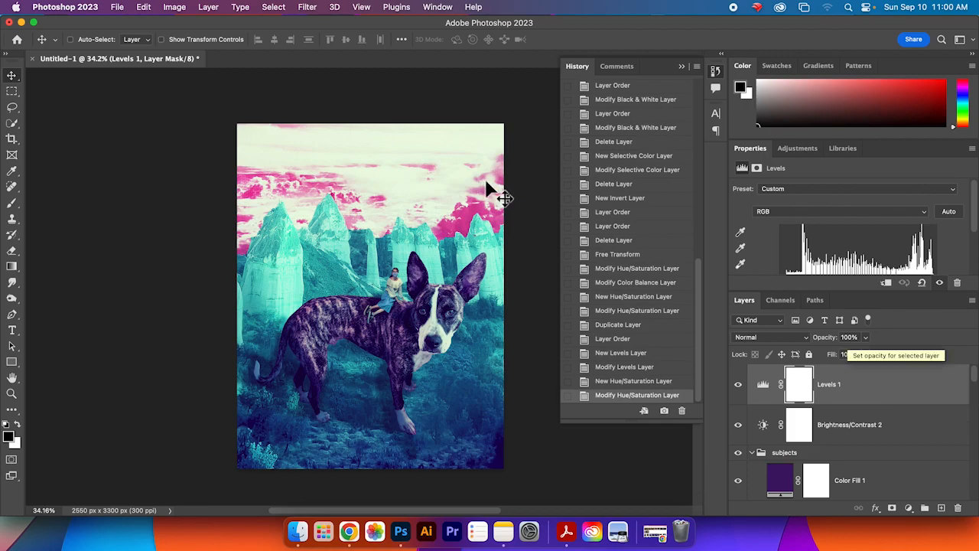
pyautogui.click(309, 7)
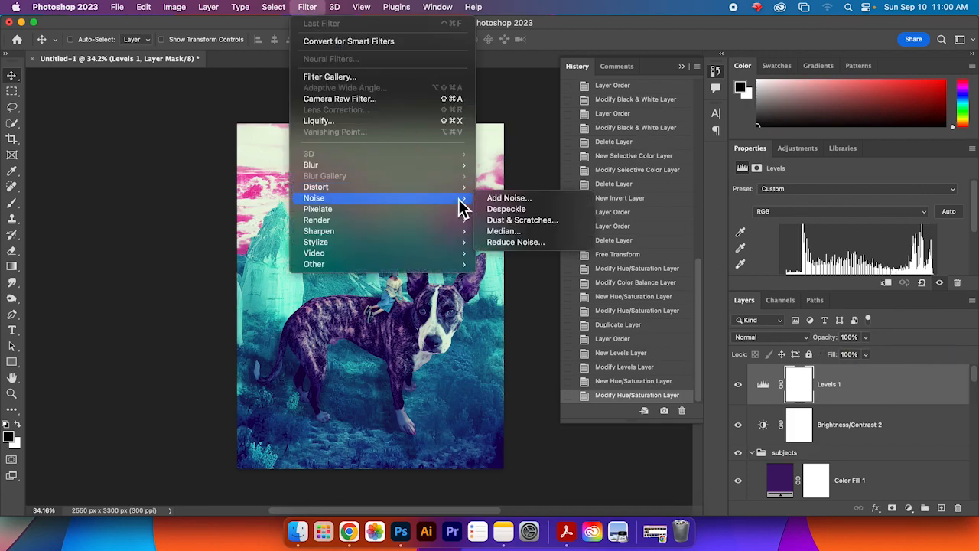
pyautogui.moveTo(452, 245)
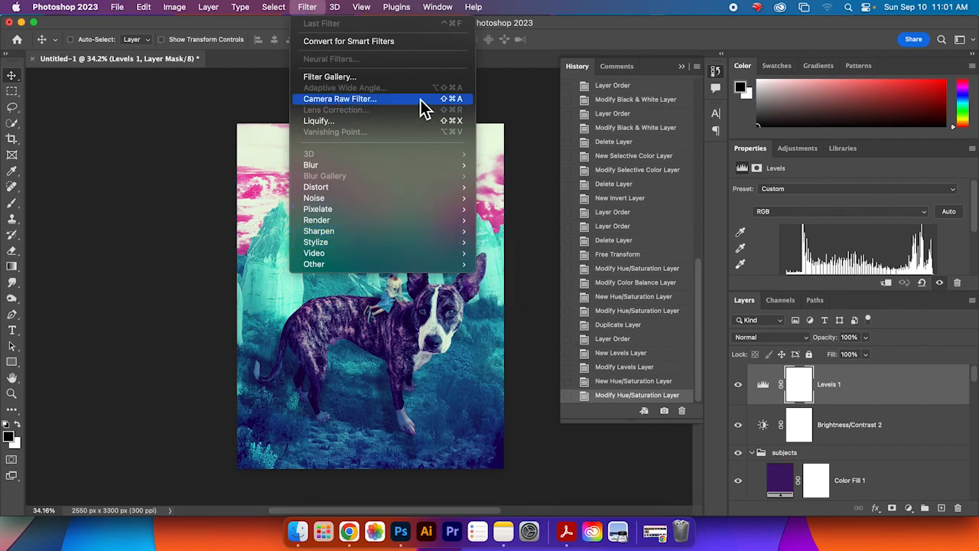
pyautogui.click(416, 79)
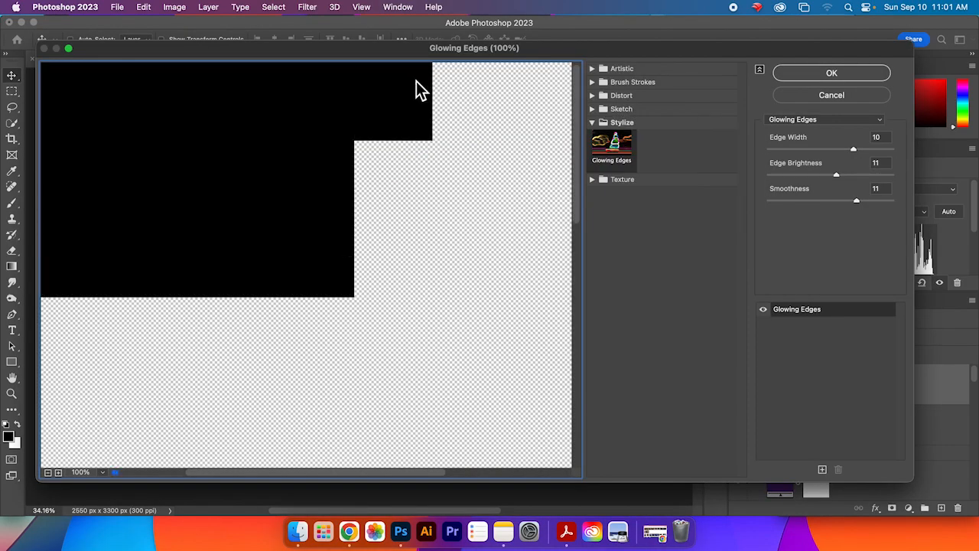
pyautogui.click(595, 84)
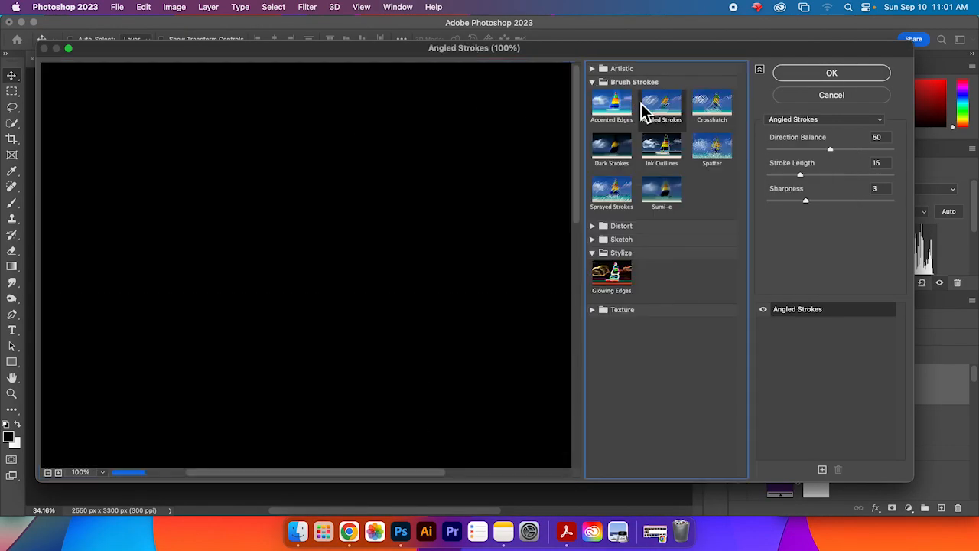
pyautogui.click(647, 105)
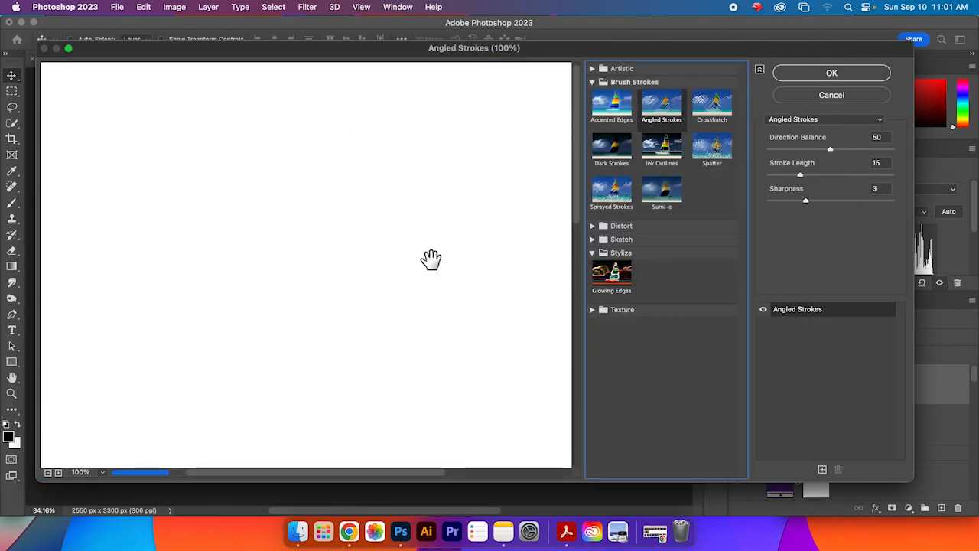
pyautogui.click(49, 473)
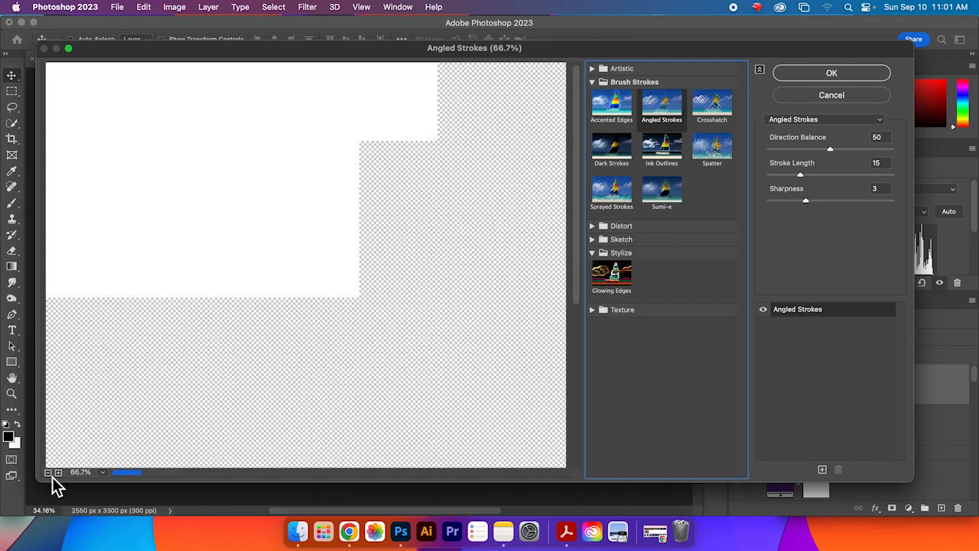
pyautogui.click(49, 473)
pyautogui.click(49, 472)
pyautogui.click(49, 473)
pyautogui.click(812, 96)
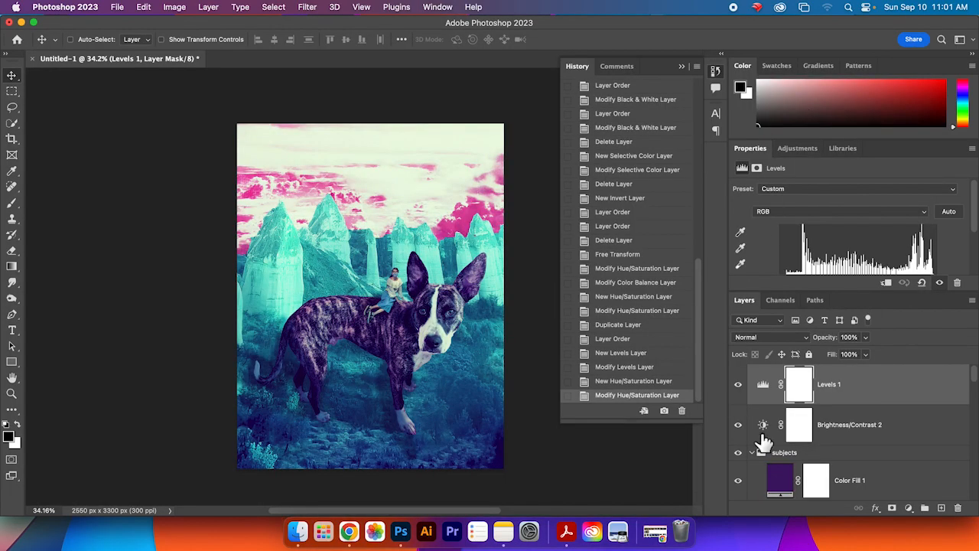
# Step: Apply the Filter Gallery's Cutout effect to the me layer
pyautogui.scroll(-5, 903, 431)
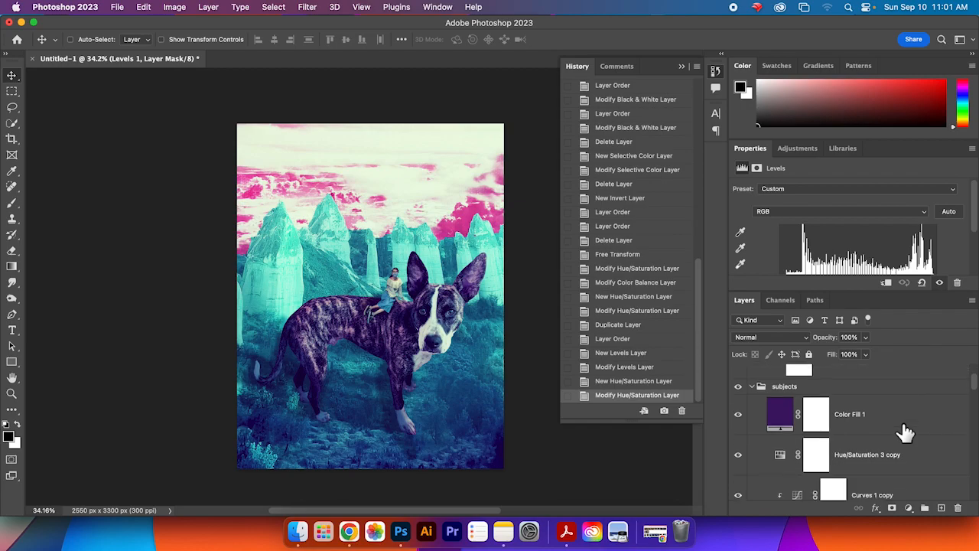
pyautogui.scroll(-5, 920, 433)
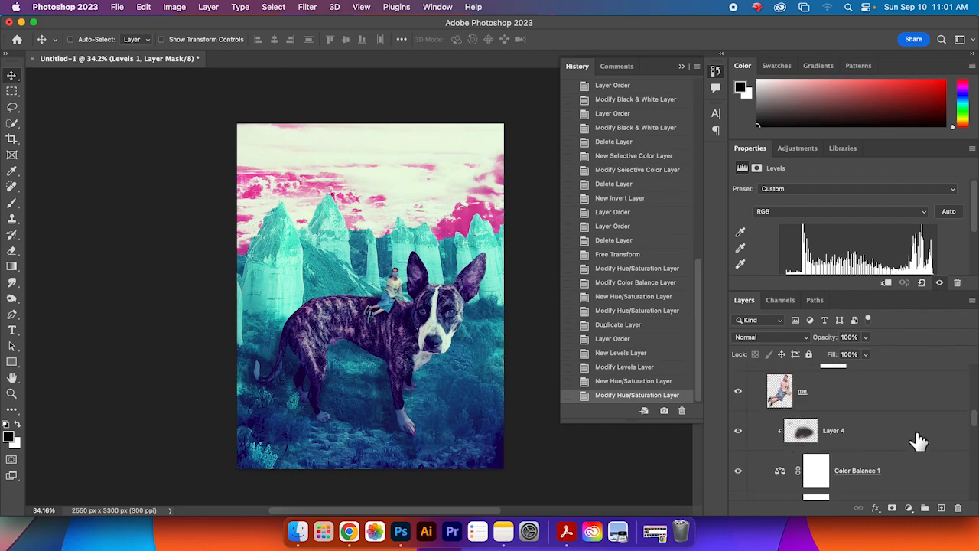
pyautogui.click(841, 405)
pyautogui.scroll(10, 902, 415)
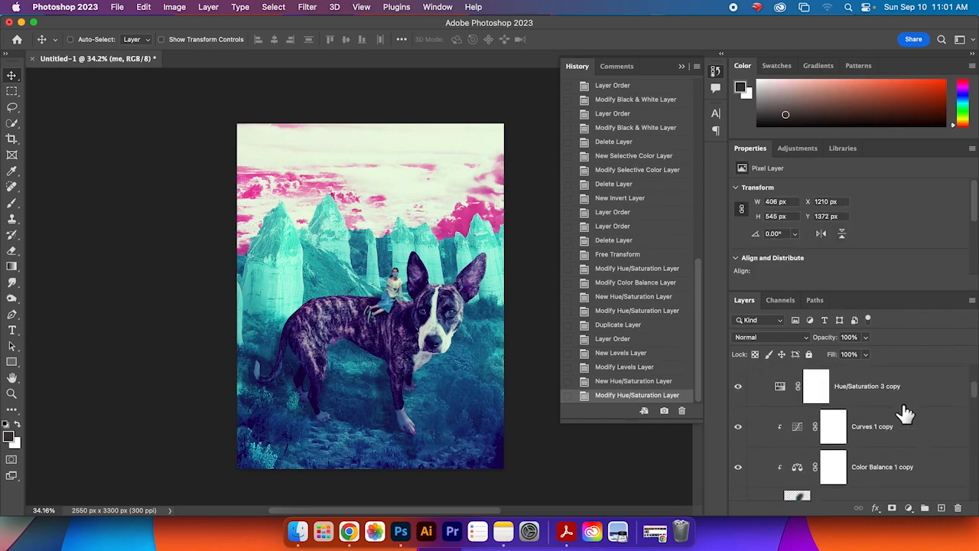
pyautogui.click(884, 398)
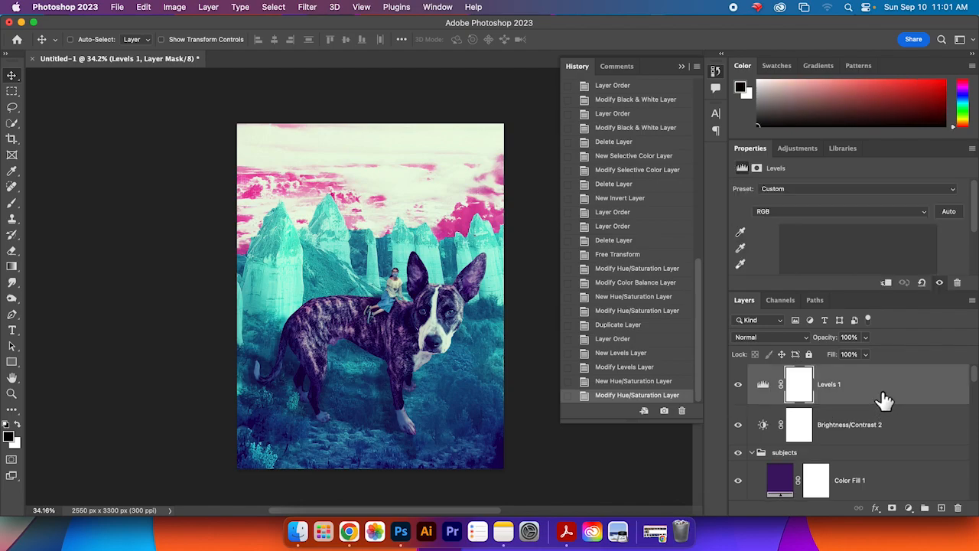
pyautogui.scroll(-1, 976, 390)
pyautogui.moveTo(976, 390); pyautogui.dragTo(972, 415)
pyautogui.click(871, 476)
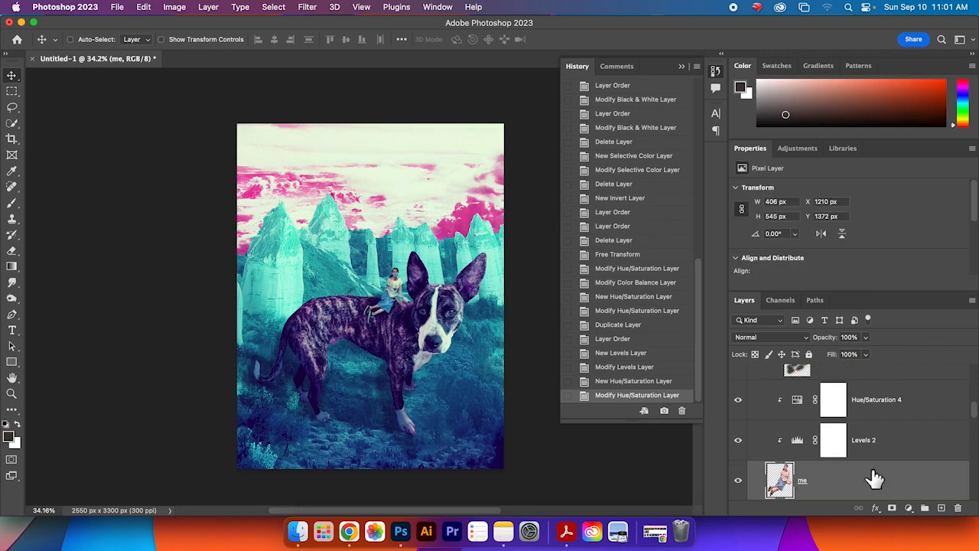
pyautogui.click(309, 7)
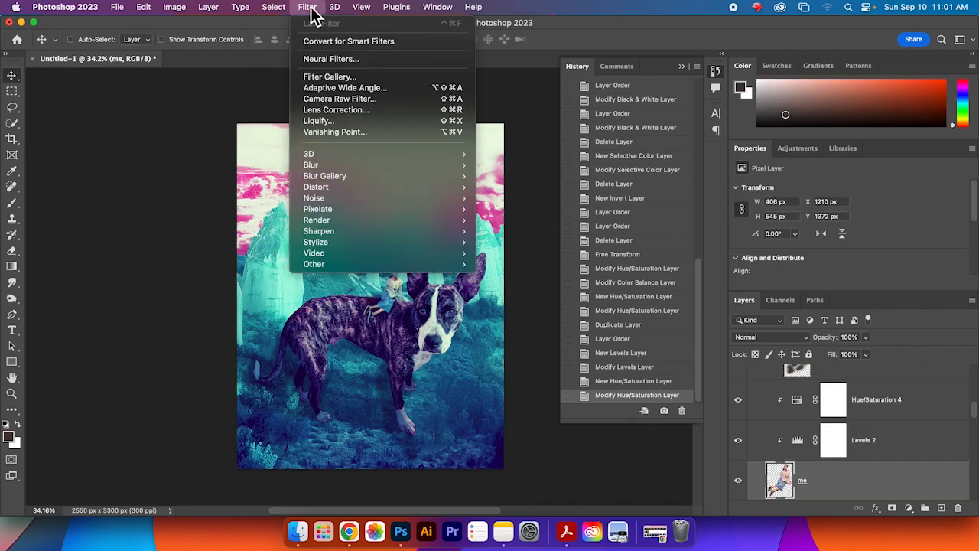
pyautogui.click(346, 77)
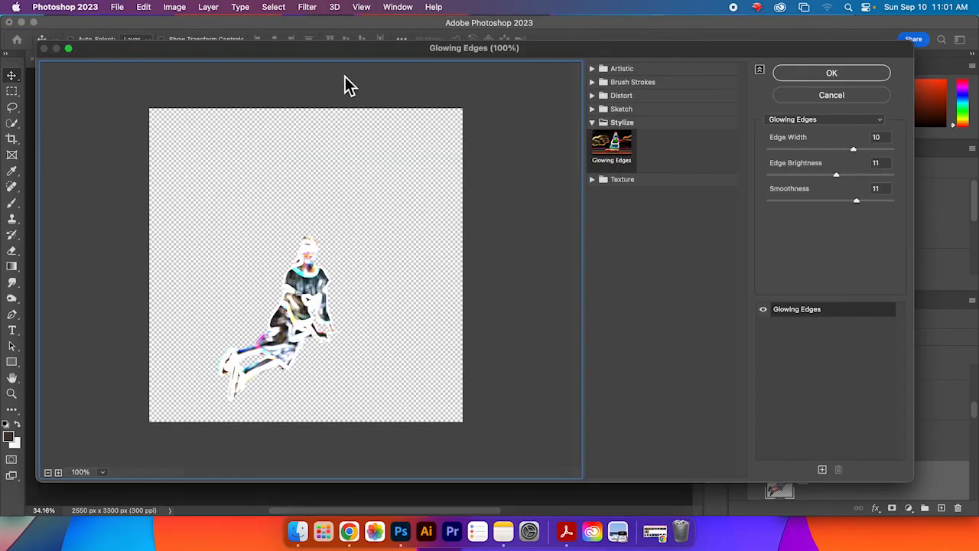
pyautogui.click(594, 71)
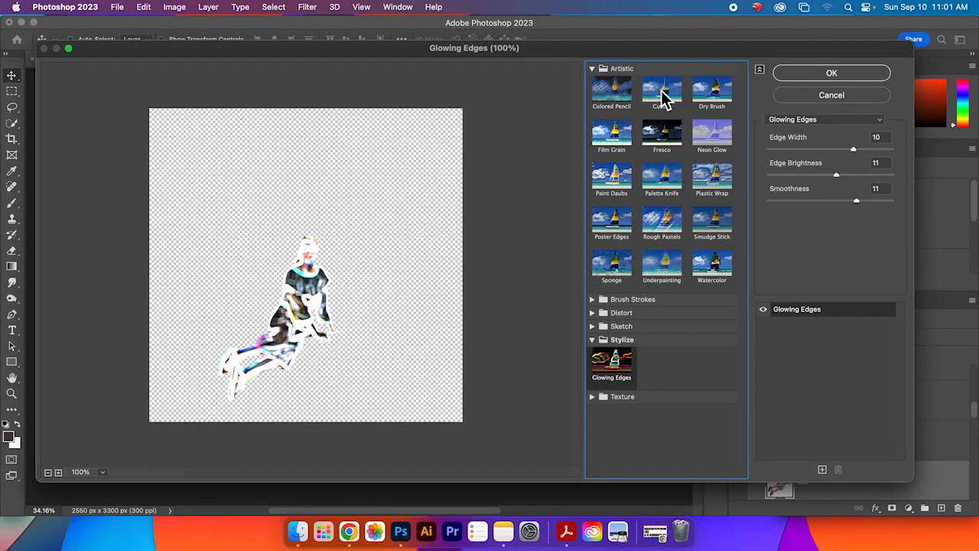
pyautogui.click(620, 92)
pyautogui.click(680, 97)
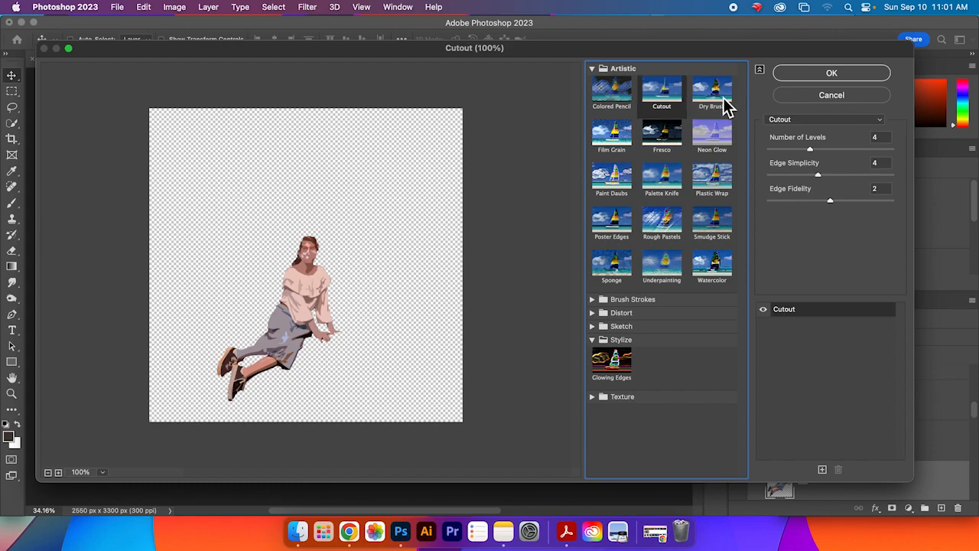
pyautogui.click(723, 100)
pyautogui.click(676, 101)
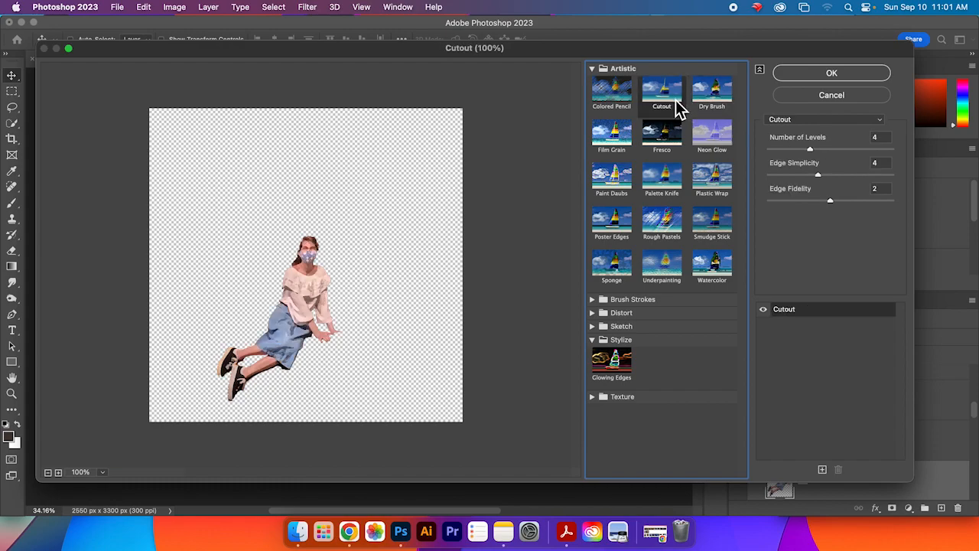
pyautogui.click(717, 145)
pyautogui.click(652, 182)
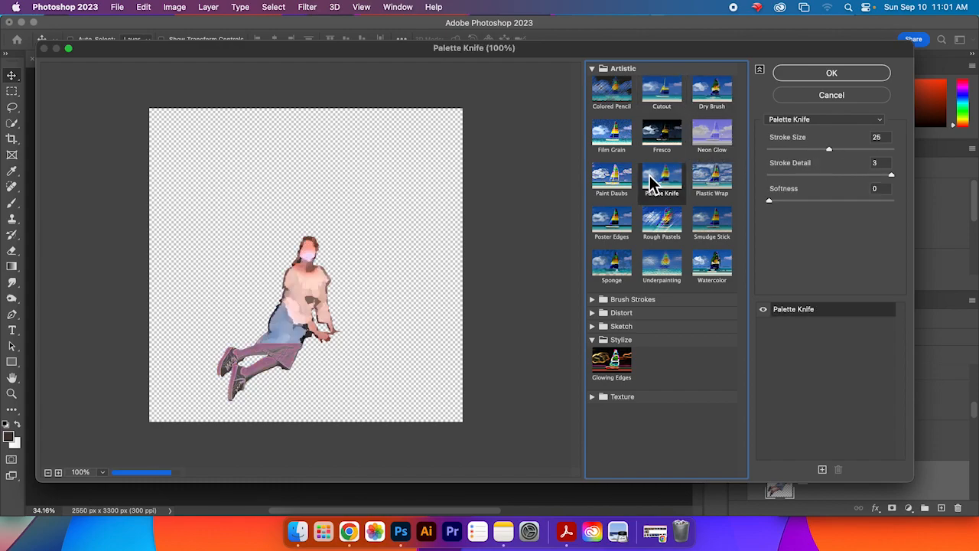
pyautogui.click(662, 98)
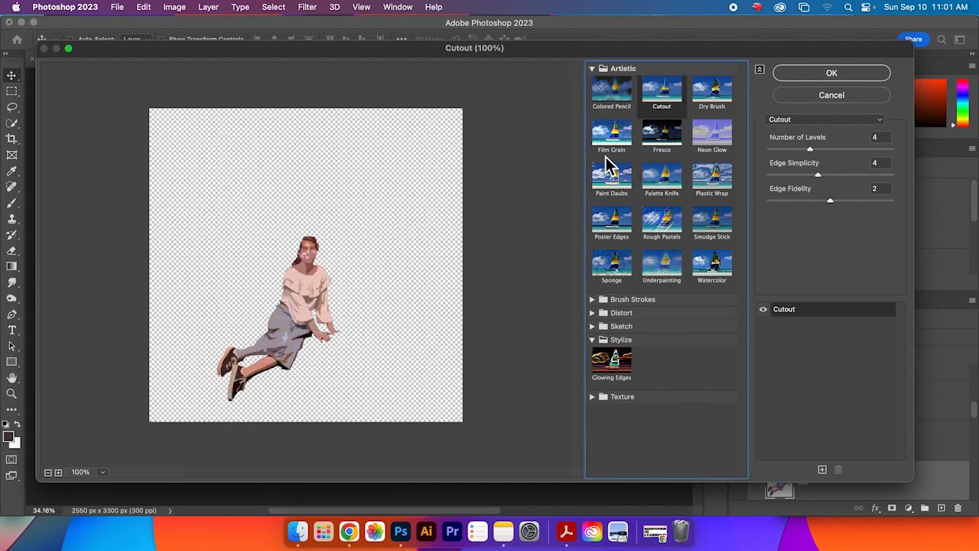
pyautogui.click(610, 146)
pyautogui.click(659, 115)
pyautogui.click(620, 229)
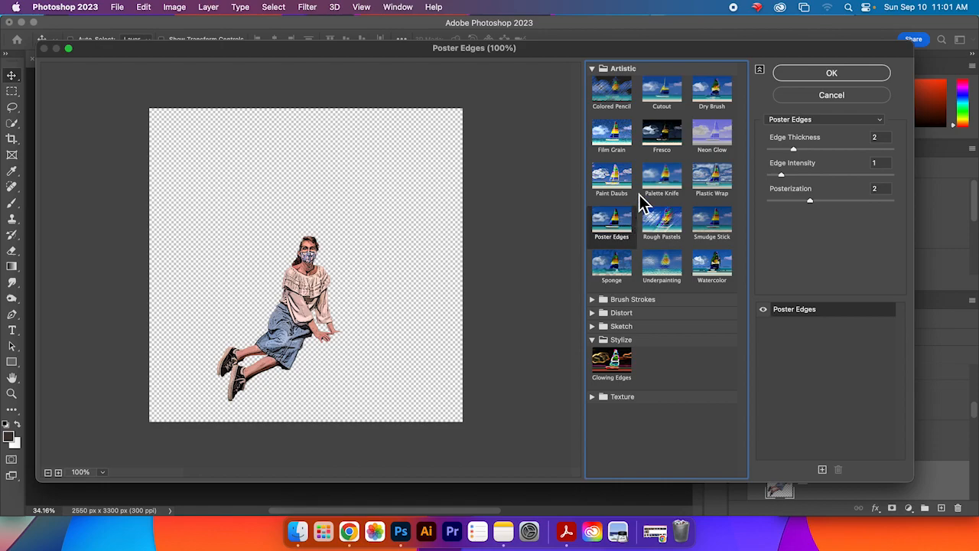
pyautogui.click(661, 90)
pyautogui.click(801, 79)
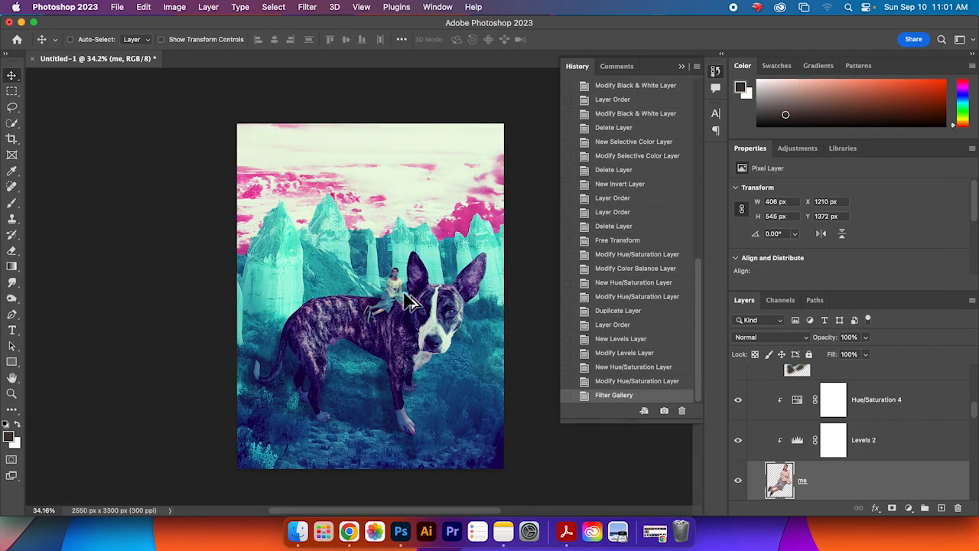
# Step: Inspect the filtered rider up close and undo the Cutout filter
pyautogui.scroll(1, 411, 301)
pyautogui.scroll(5, 410, 301)
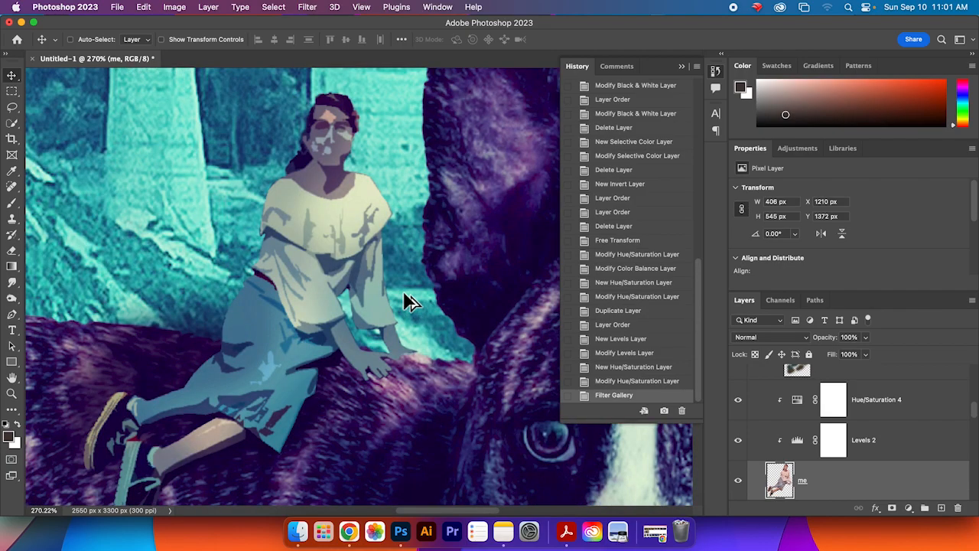
pyautogui.scroll(-5, 410, 301)
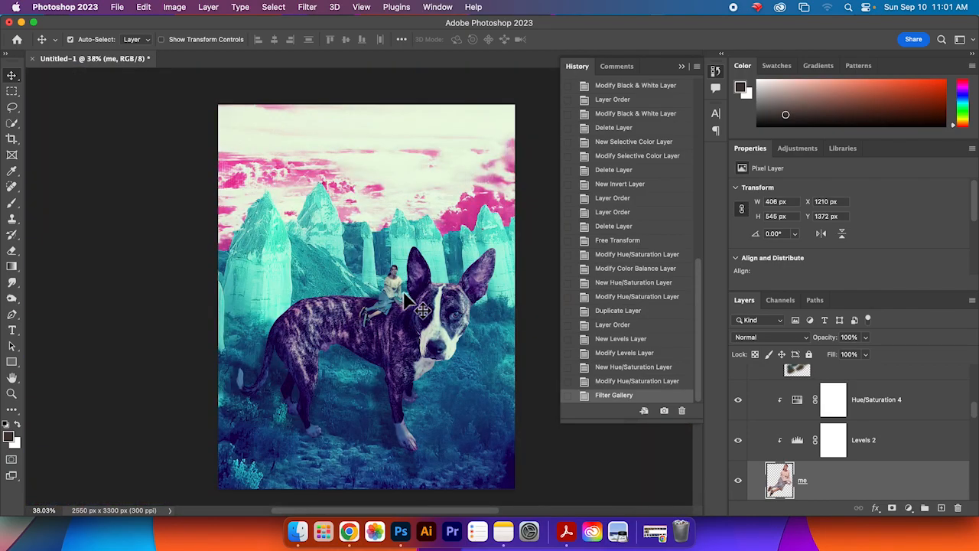
pyautogui.press('super+z')
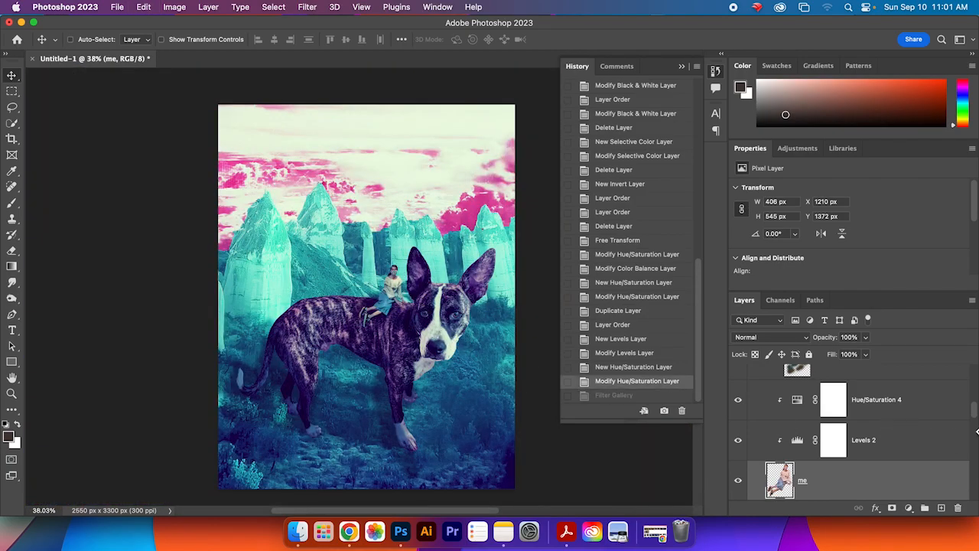
# Step: Select the subjects group and move it slightly downward on the canvas
pyautogui.scroll(3, 480, 324)
pyautogui.scroll(-3, 480, 324)
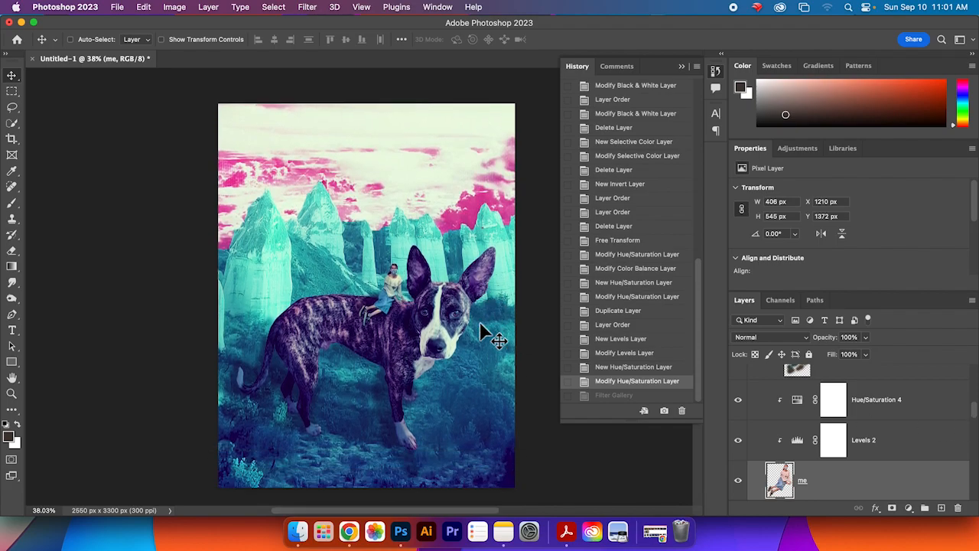
pyautogui.scroll(5, 863, 430)
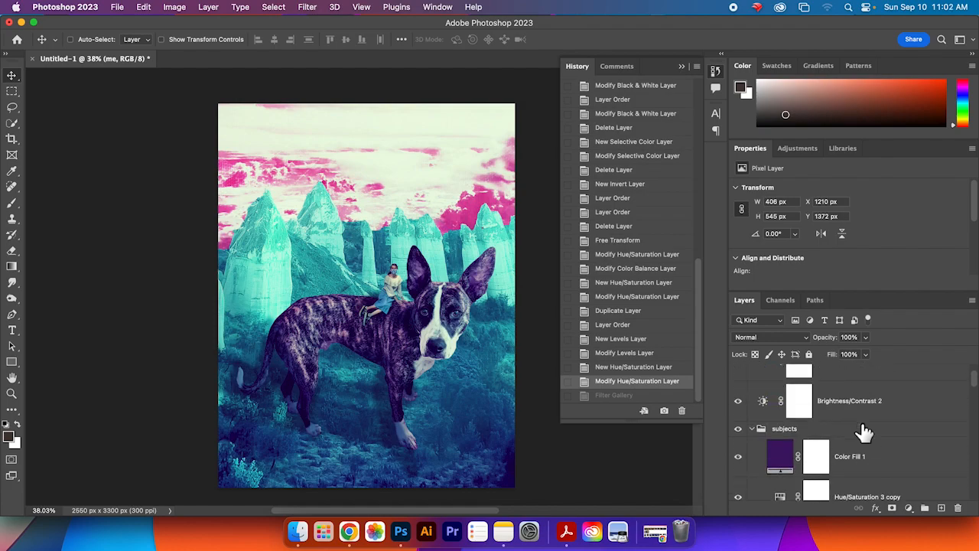
pyautogui.click(863, 430)
pyautogui.moveTo(405, 323); pyautogui.dragTo(407, 343)
# Step: Select the Layer 1 mountain layer and shift it slightly left on the canvas
pyautogui.scroll(-10, 885, 448)
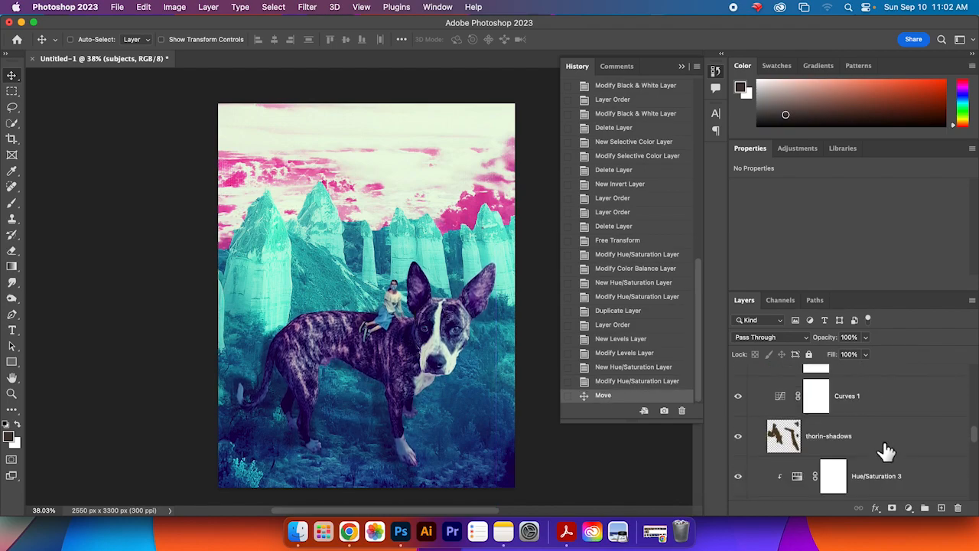
pyautogui.scroll(-6, 883, 450)
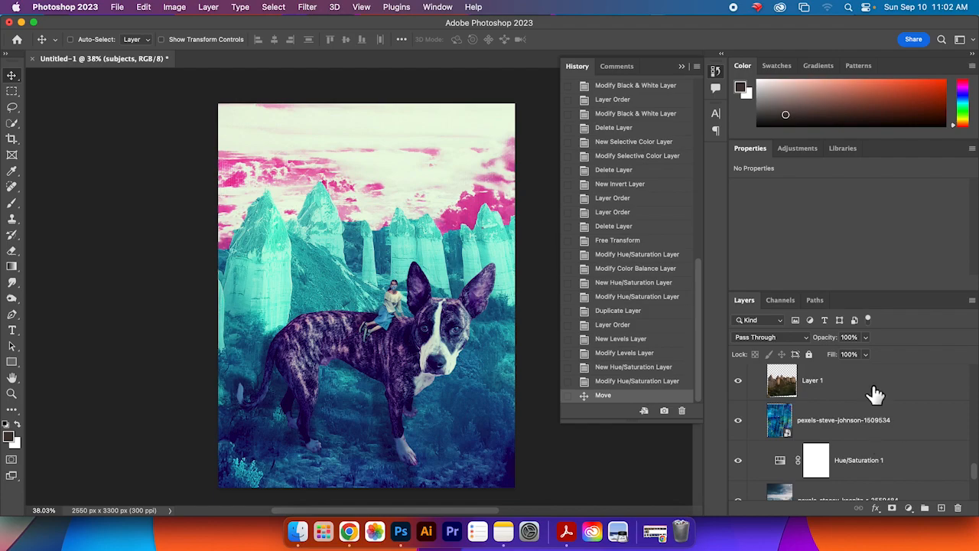
pyautogui.click(872, 392)
pyautogui.moveTo(511, 356); pyautogui.dragTo(477, 358)
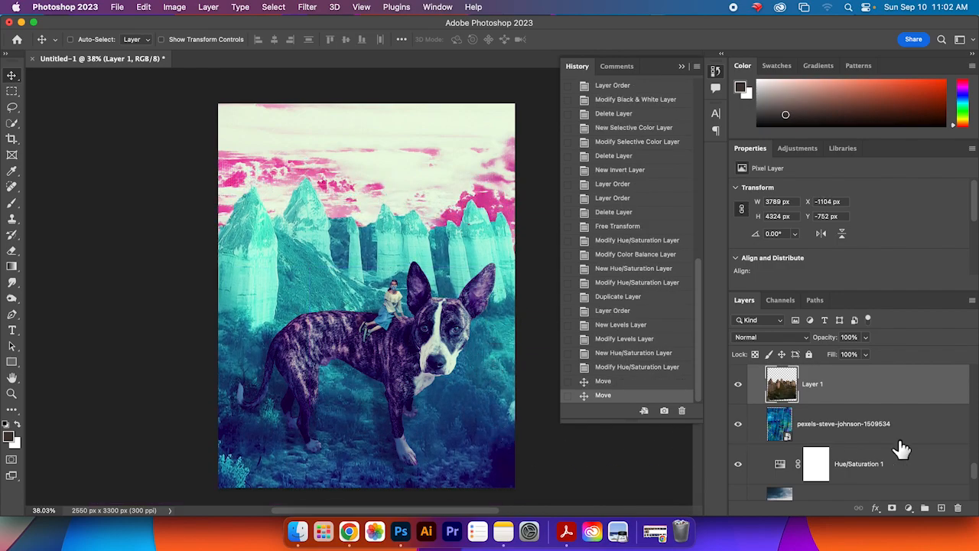
# Step: Select the pexels-stacey-koenitz sky layer and move it up and slightly left on the canvas
pyautogui.scroll(-5, 901, 449)
pyautogui.click(883, 393)
pyautogui.moveTo(472, 253); pyautogui.dragTo(441, 218)
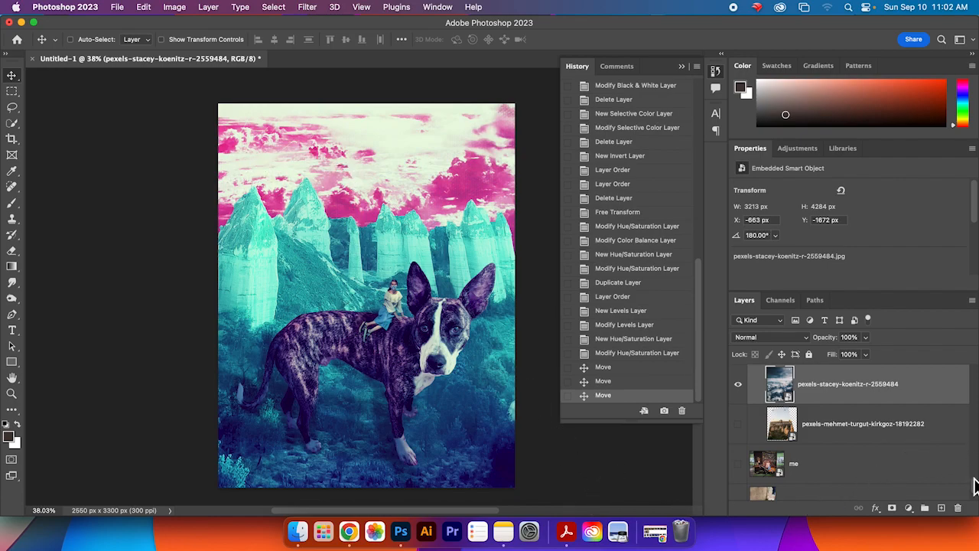
# Step: Save the document as a Photoshop file in the Assignments > Dream folder, naming it with the author's name followed by _dream
pyautogui.moveTo(975, 494); pyautogui.dragTo(970, 372)
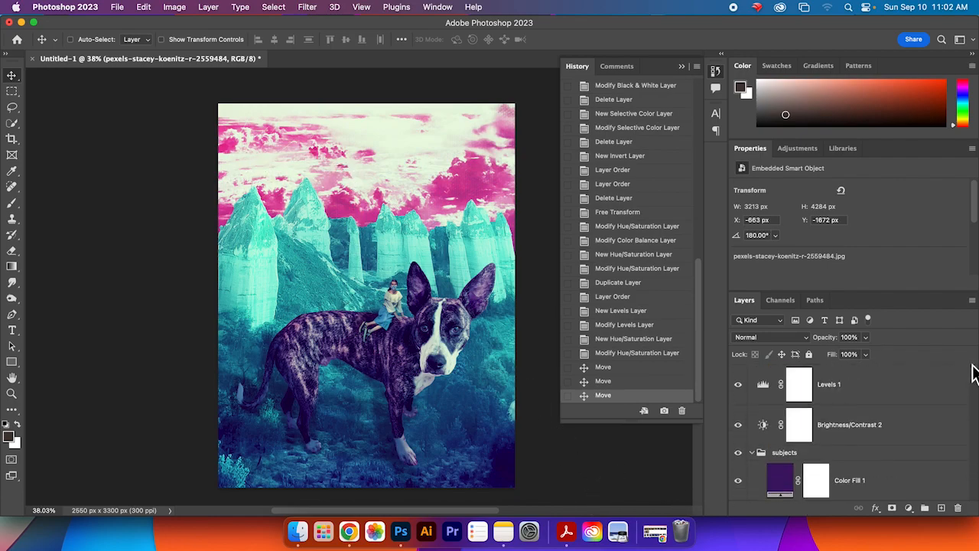
pyautogui.click(905, 398)
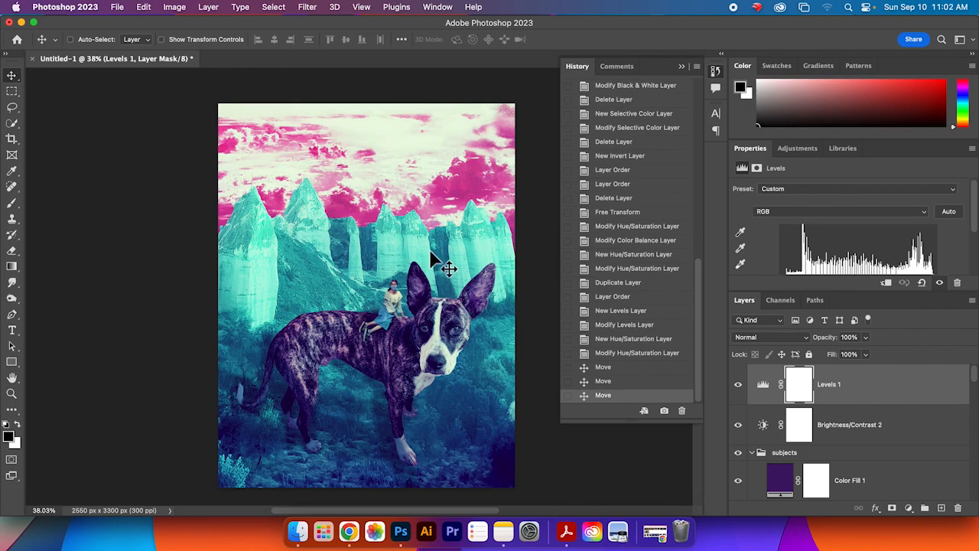
pyautogui.click(117, 8)
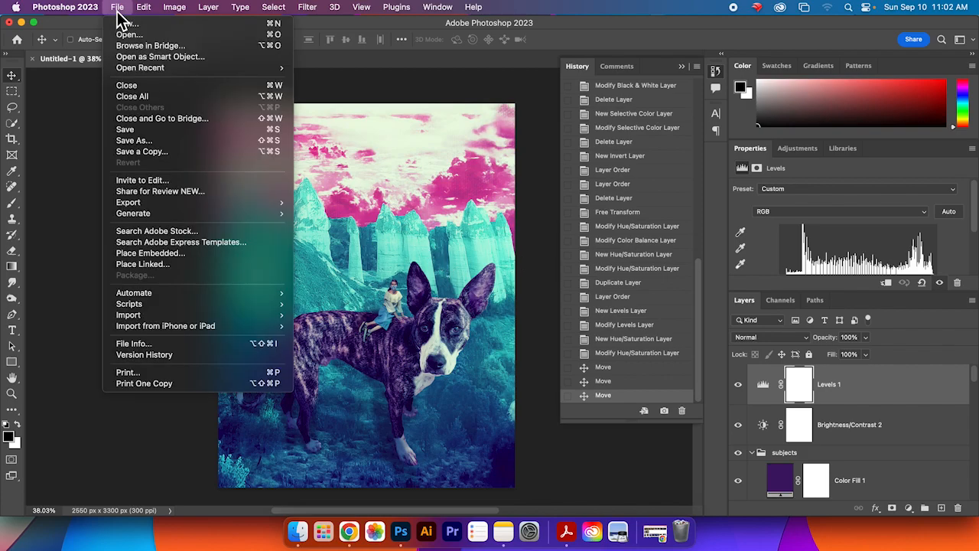
pyautogui.click(156, 131)
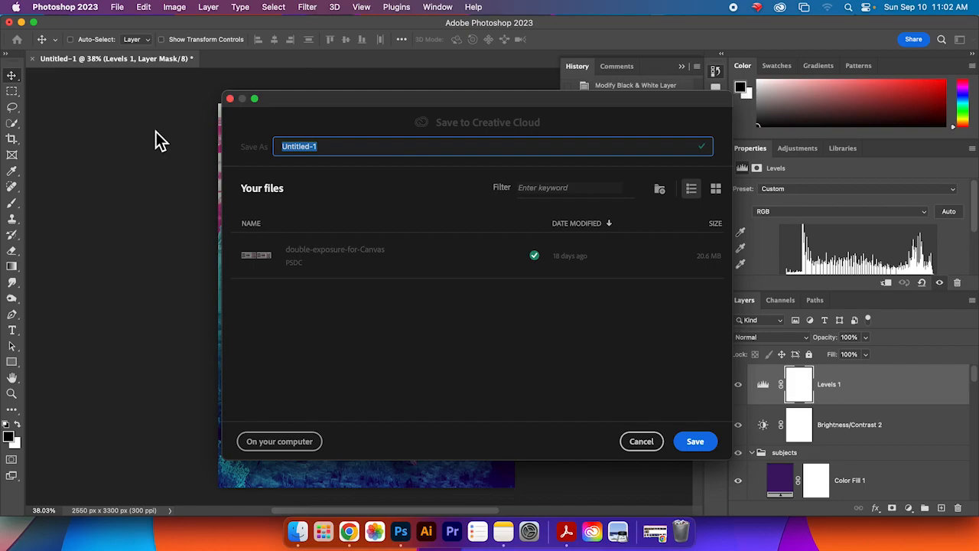
pyautogui.click(286, 446)
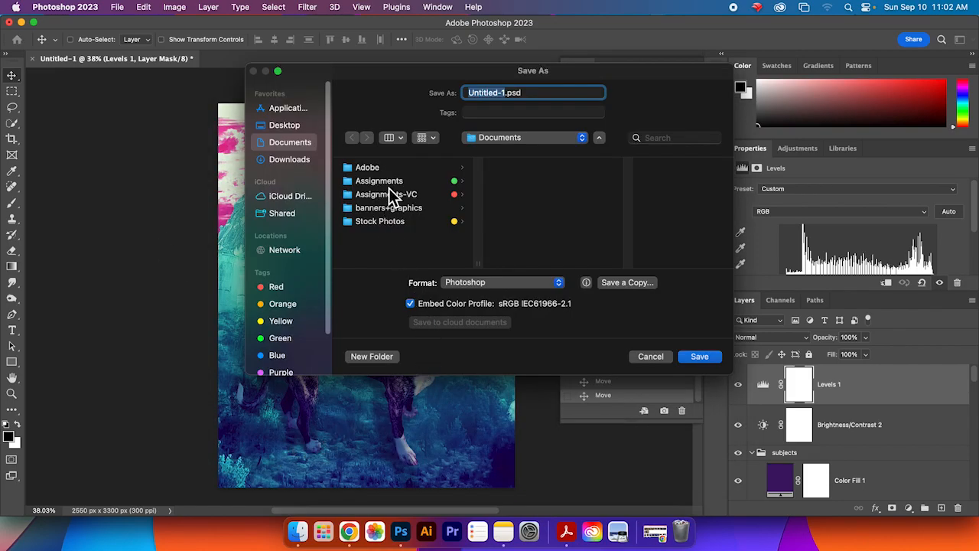
pyautogui.click(389, 183)
pyautogui.click(554, 182)
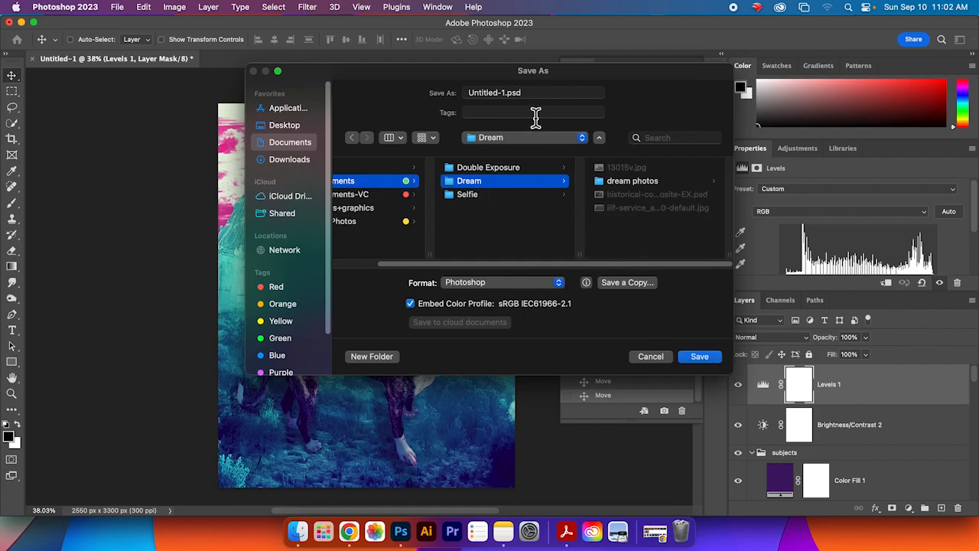
pyautogui.click(494, 96)
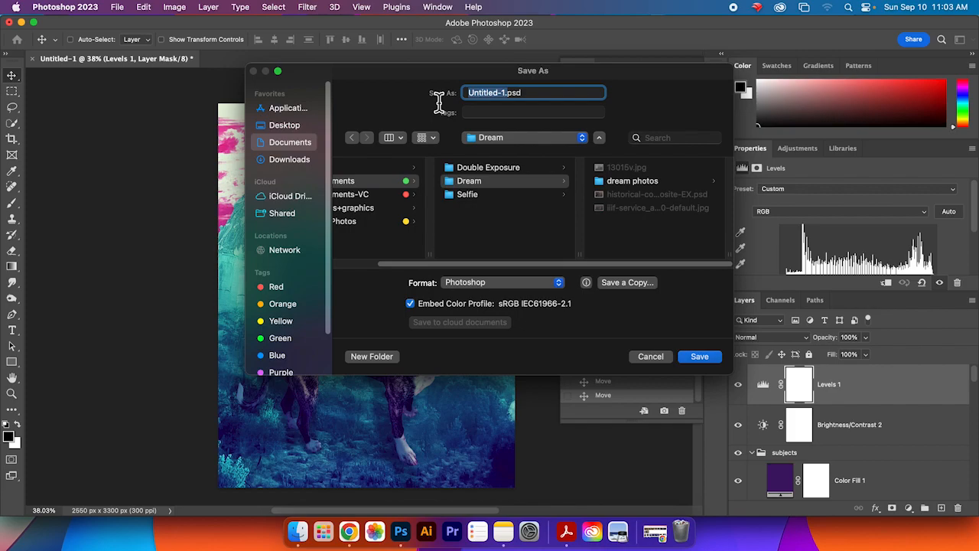
pyautogui.write('Ber')
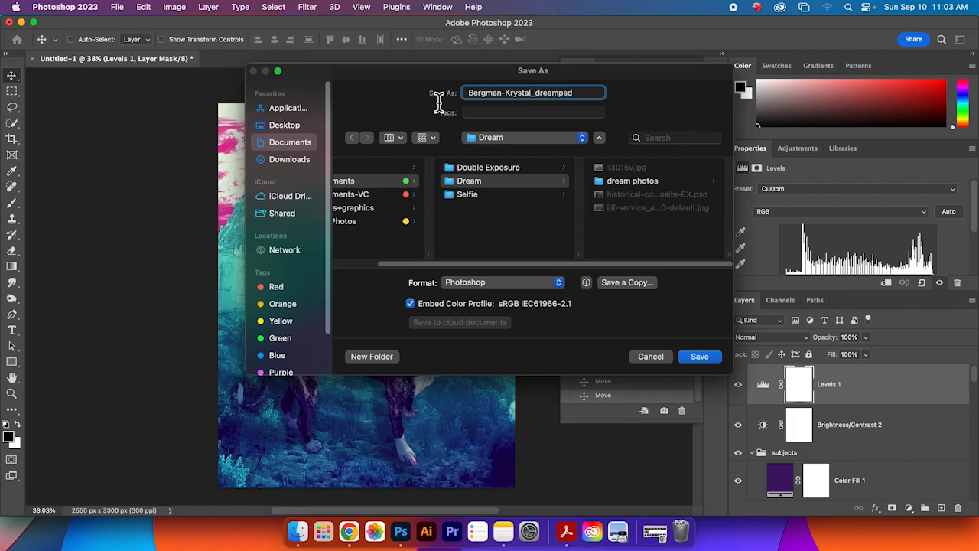
pyautogui.click(701, 357)
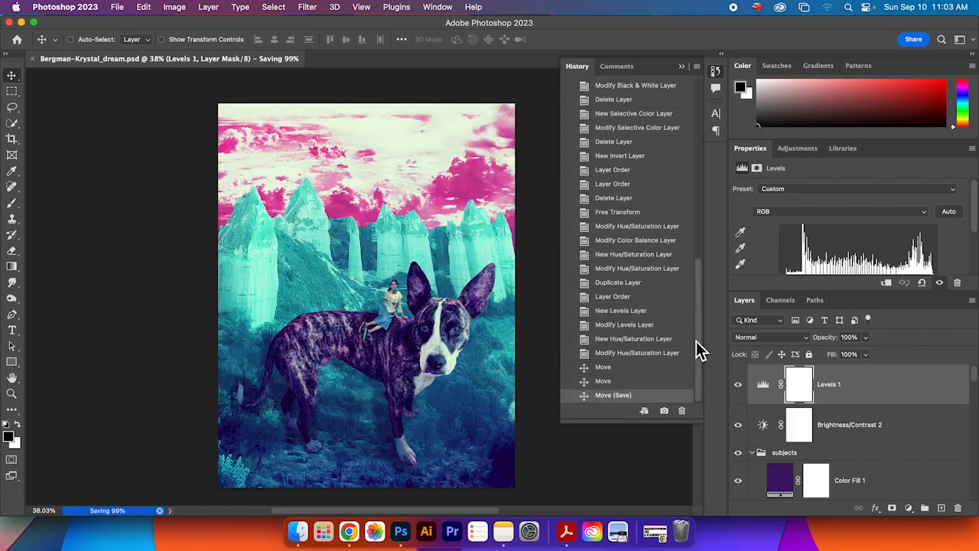
# Step: Quick-export the composite as a PNG into the Documents folder under the same name
pyautogui.click(122, 10)
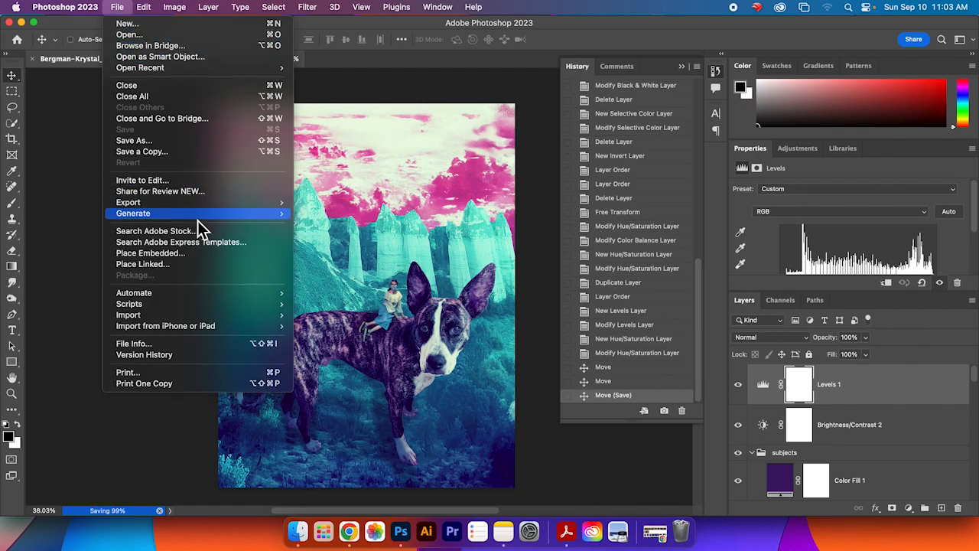
pyautogui.moveTo(205, 207)
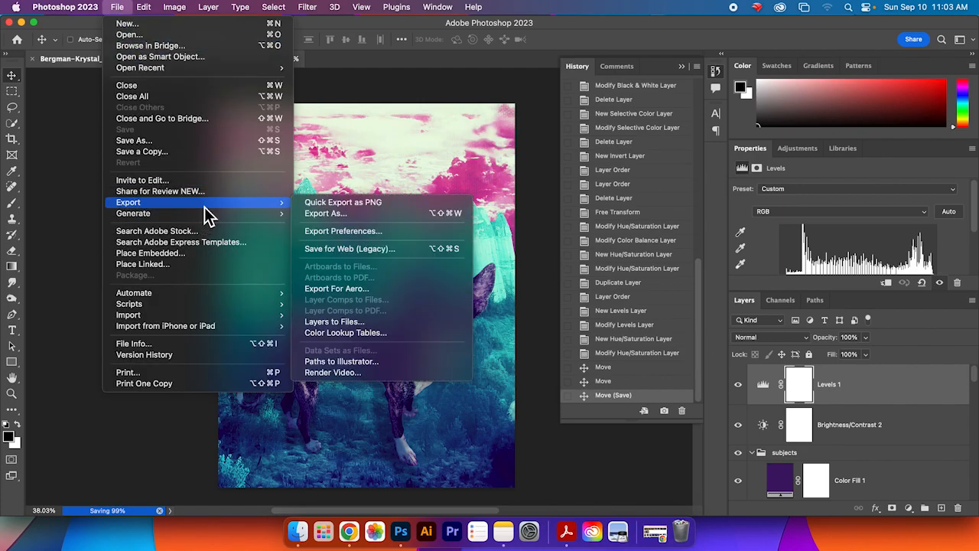
pyautogui.click(323, 204)
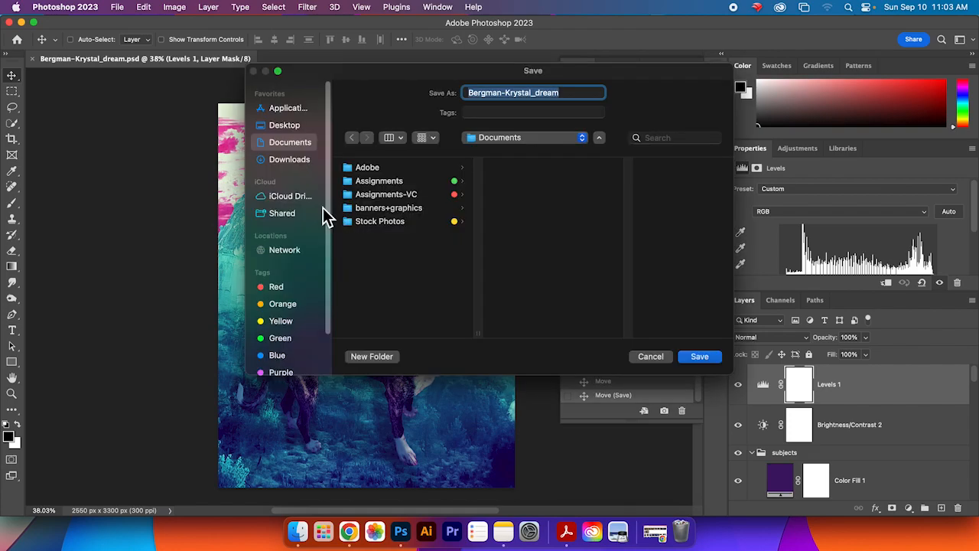
pyautogui.click(716, 356)
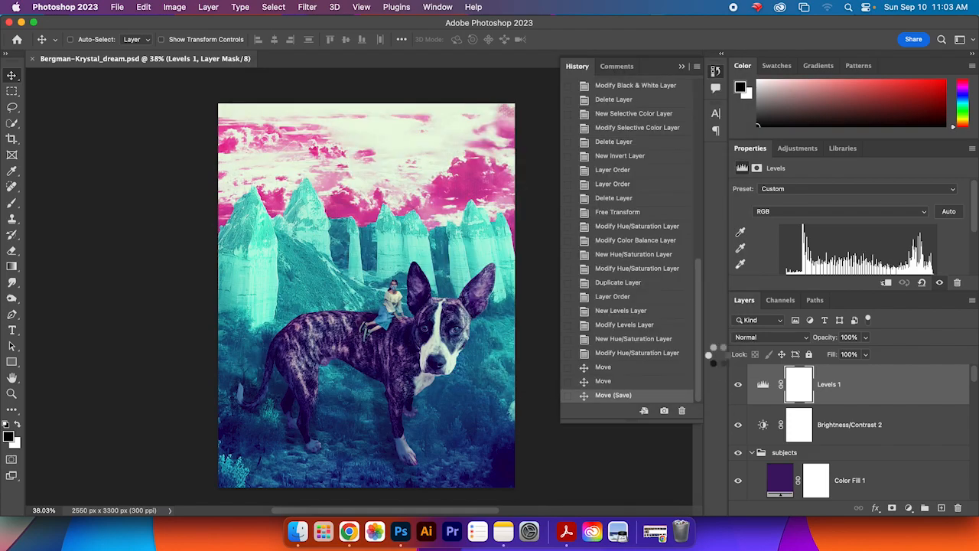